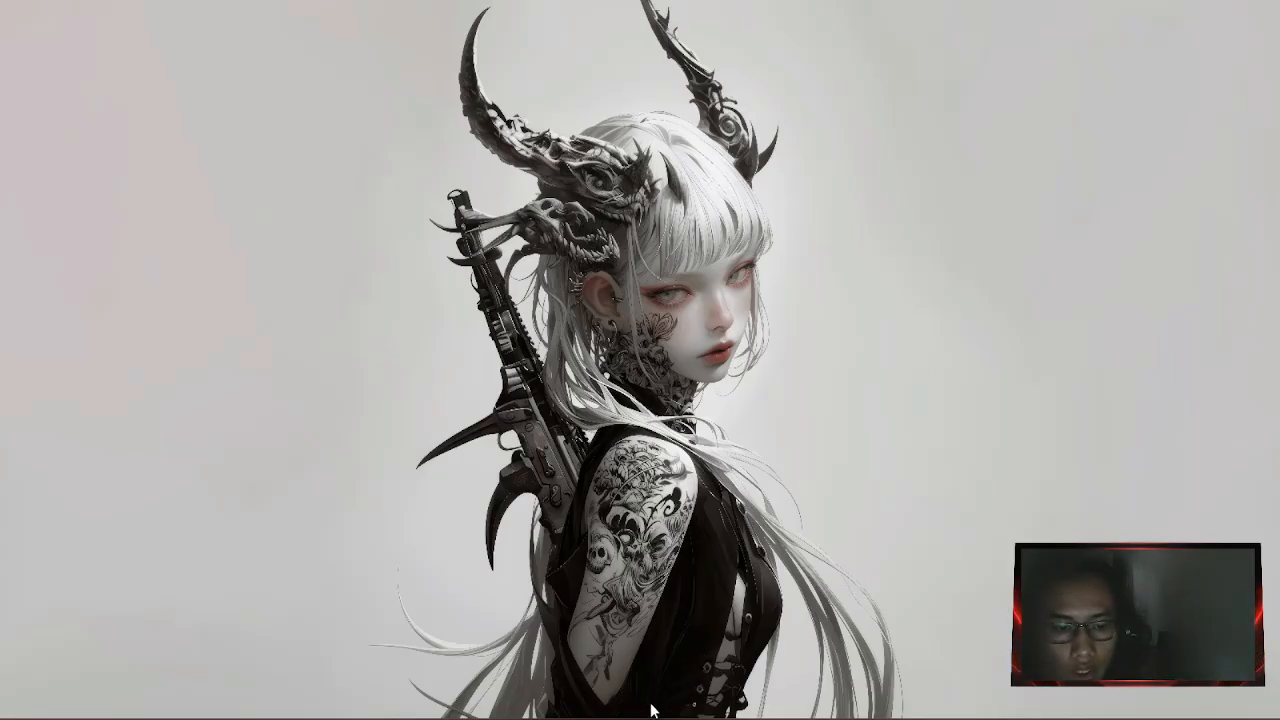
Show the network adapter list via Control Panel's Network and Sharing Center.
key("super")
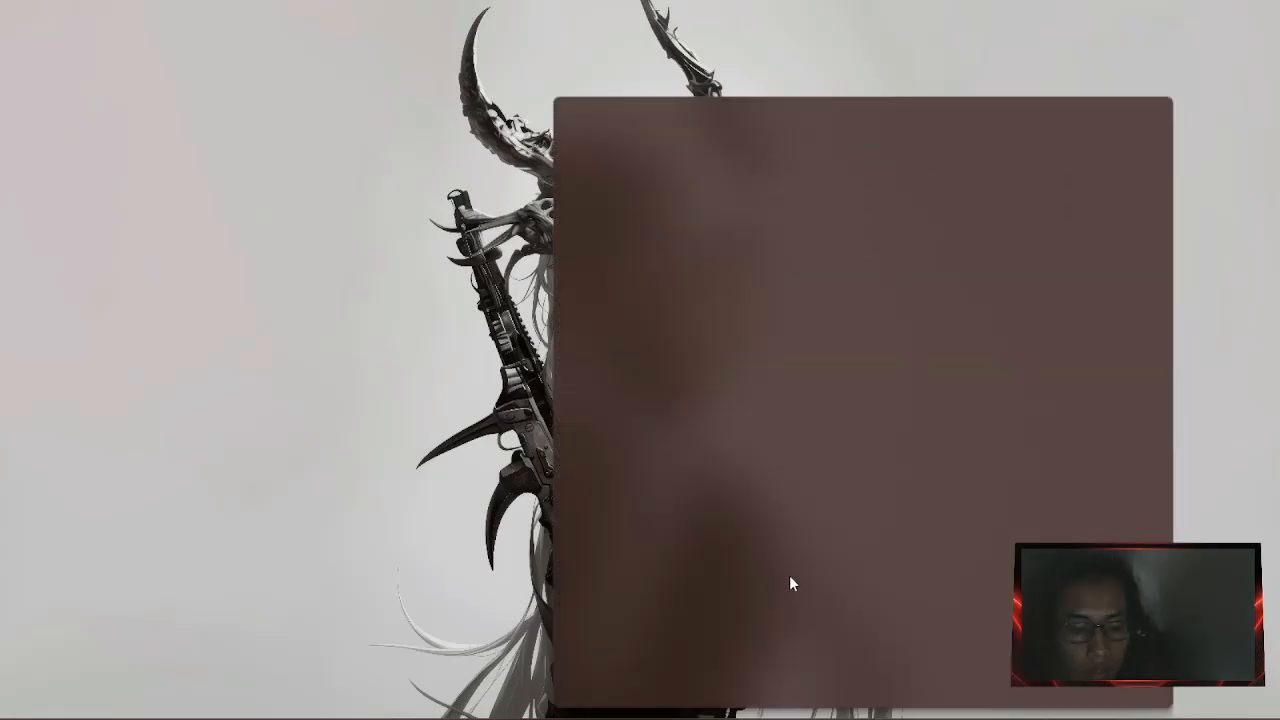
type("con")
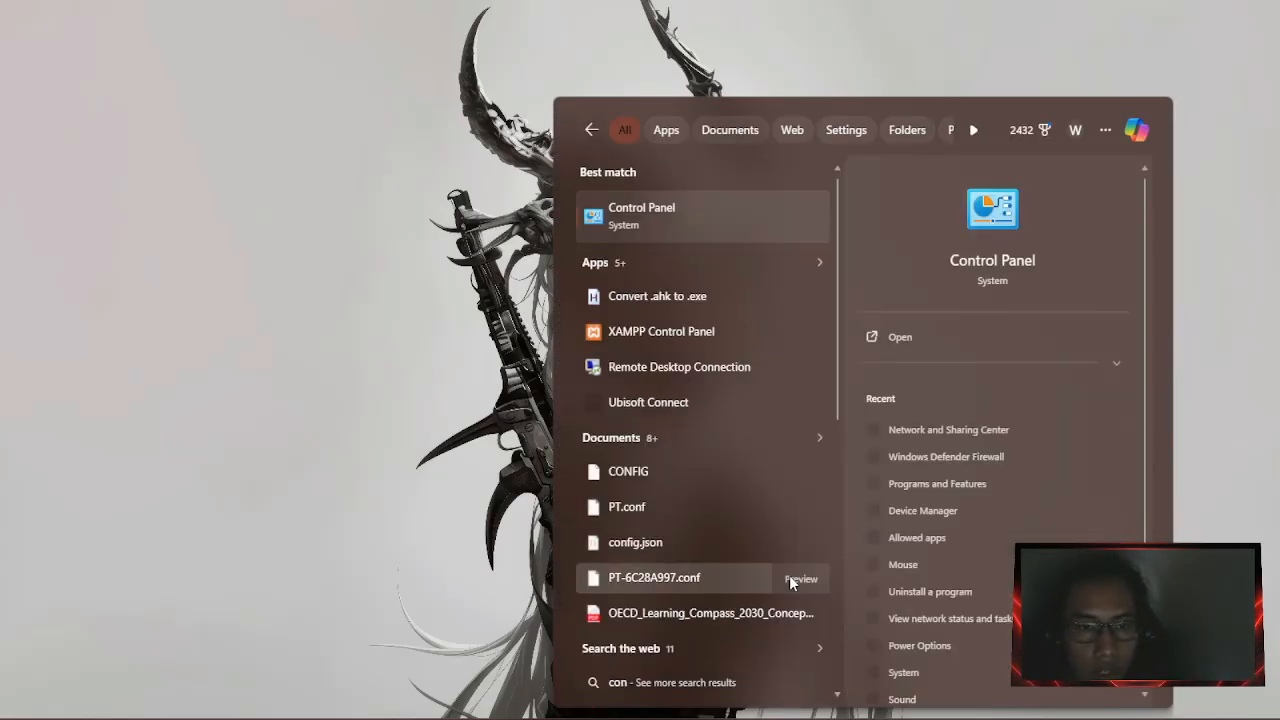
key("Return")
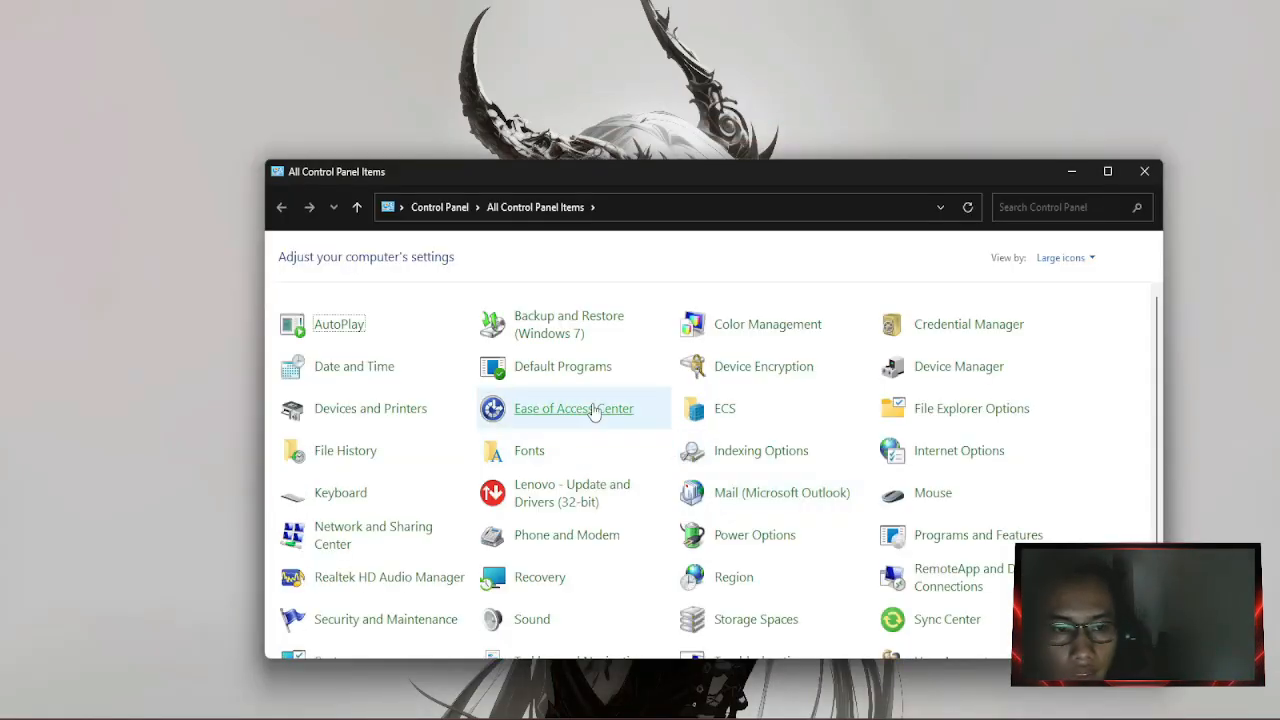
left_click(403, 535)
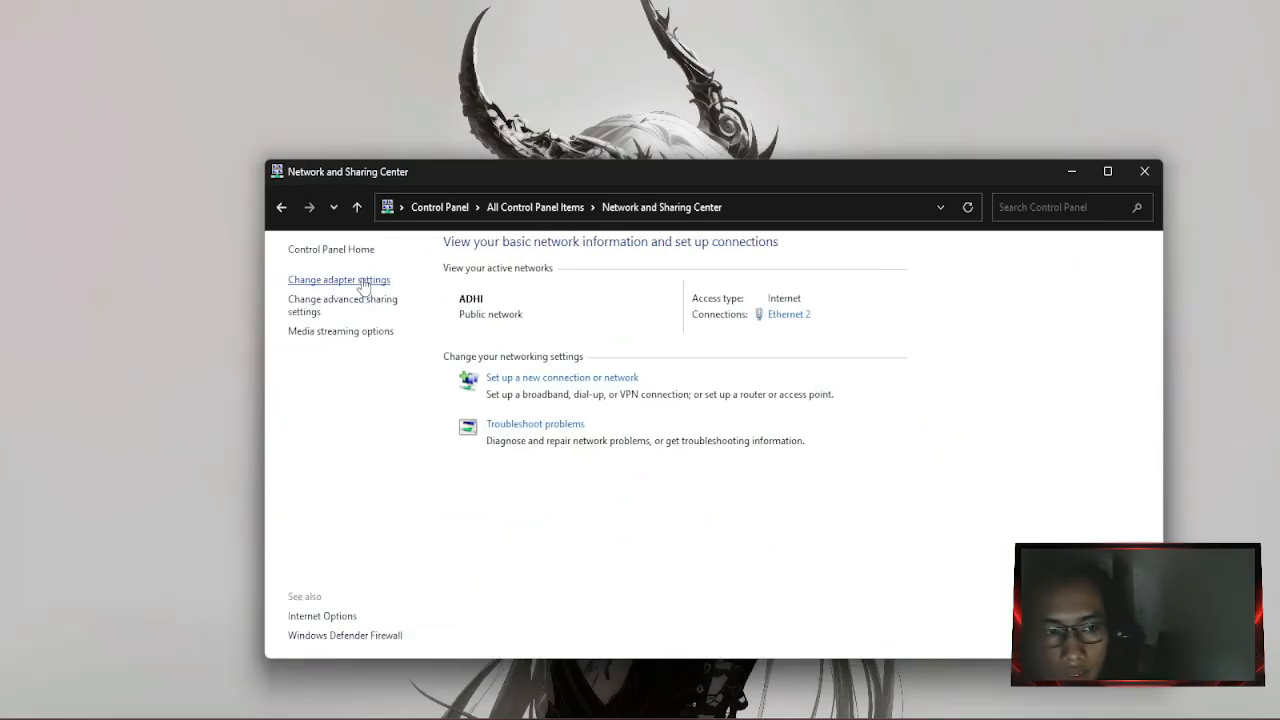
left_click(359, 281)
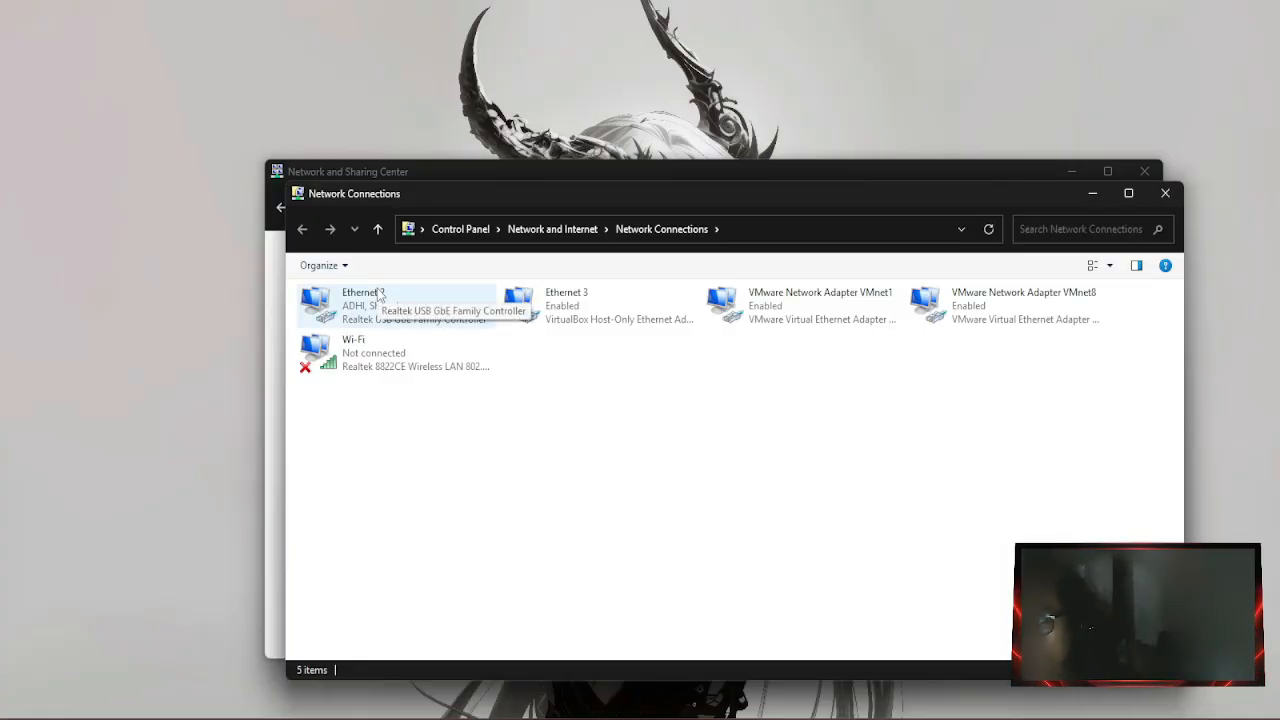
Share Ethernet 2's internet connection with Ethernet 3, then close the network windows.
left_click(380, 322)
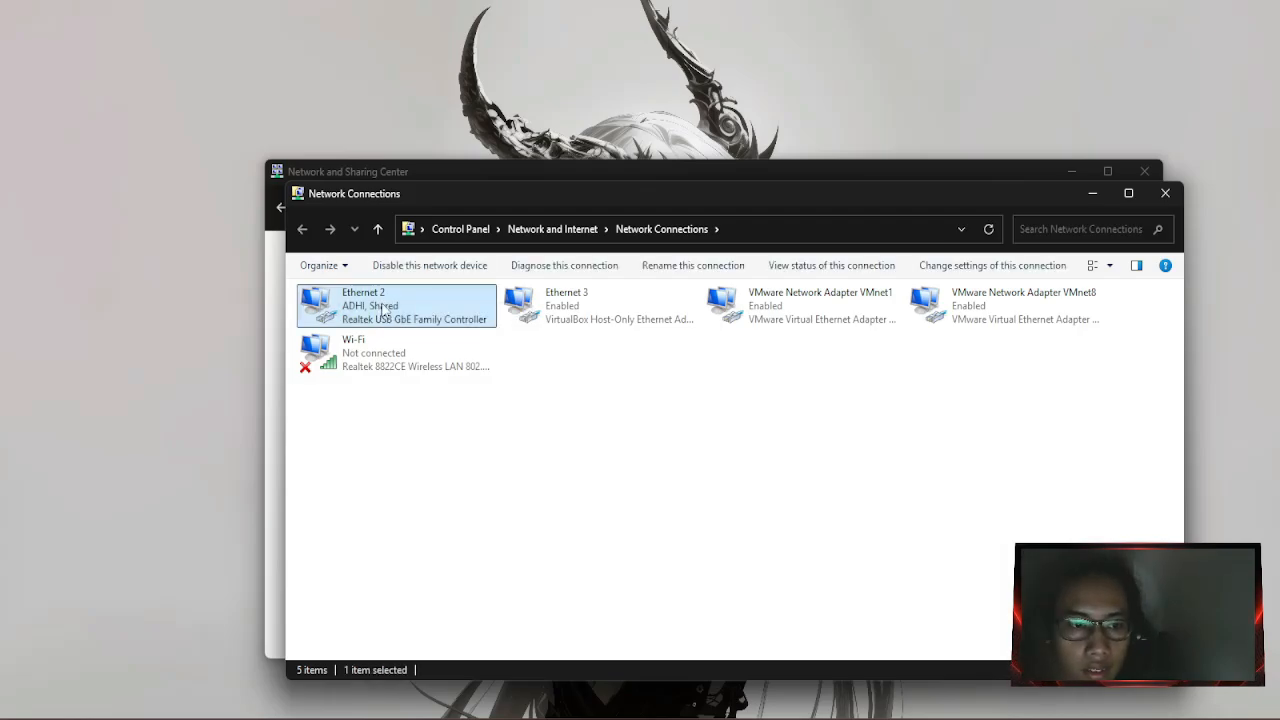
right_click(382, 297)
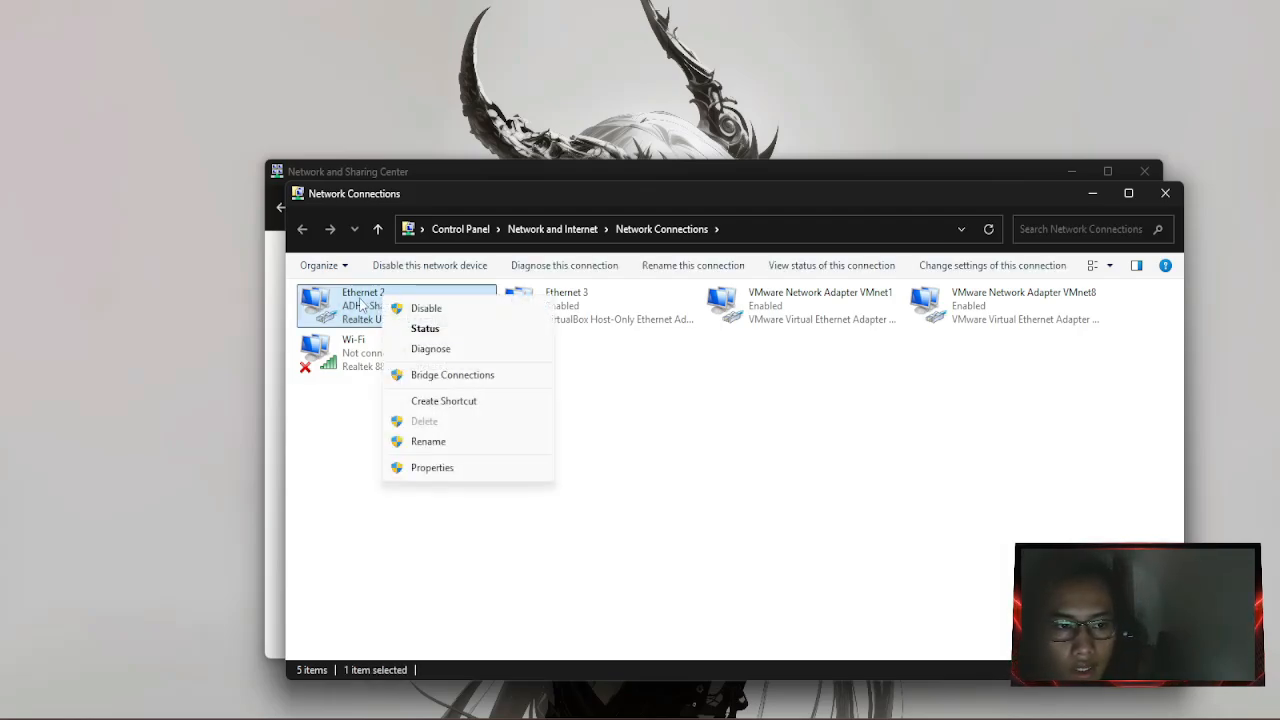
left_click(403, 469)
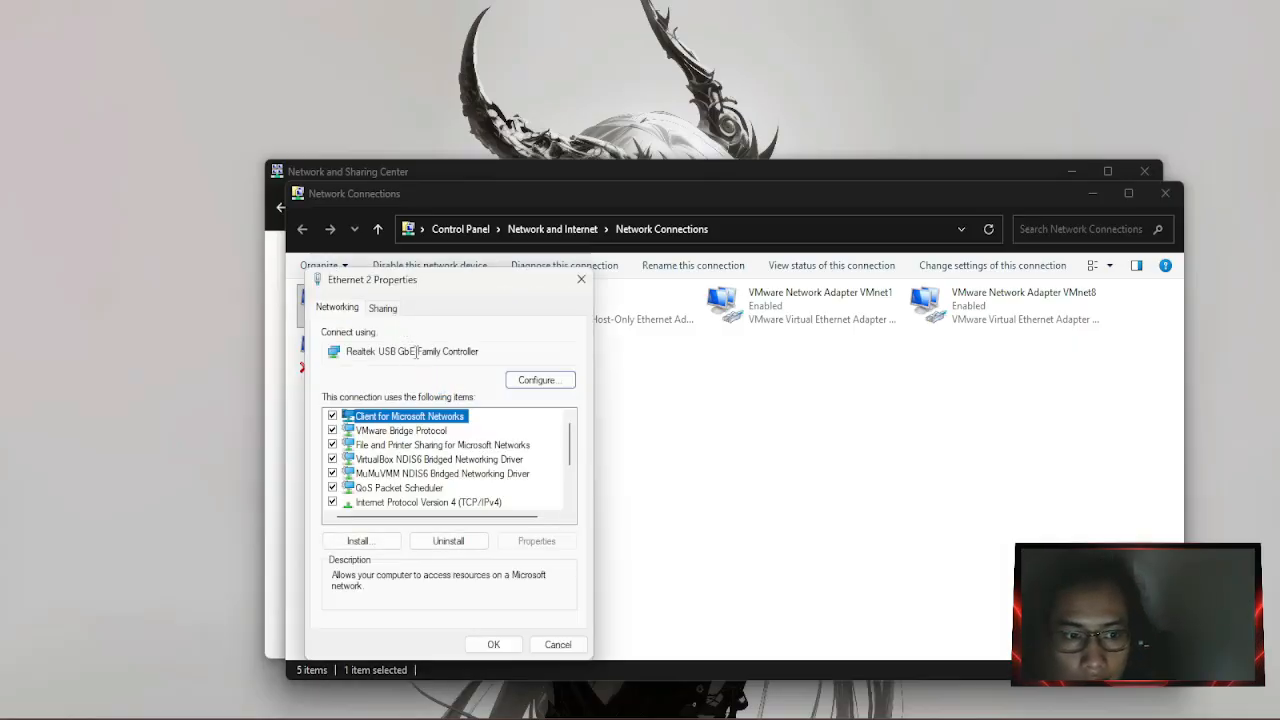
left_click(384, 308)
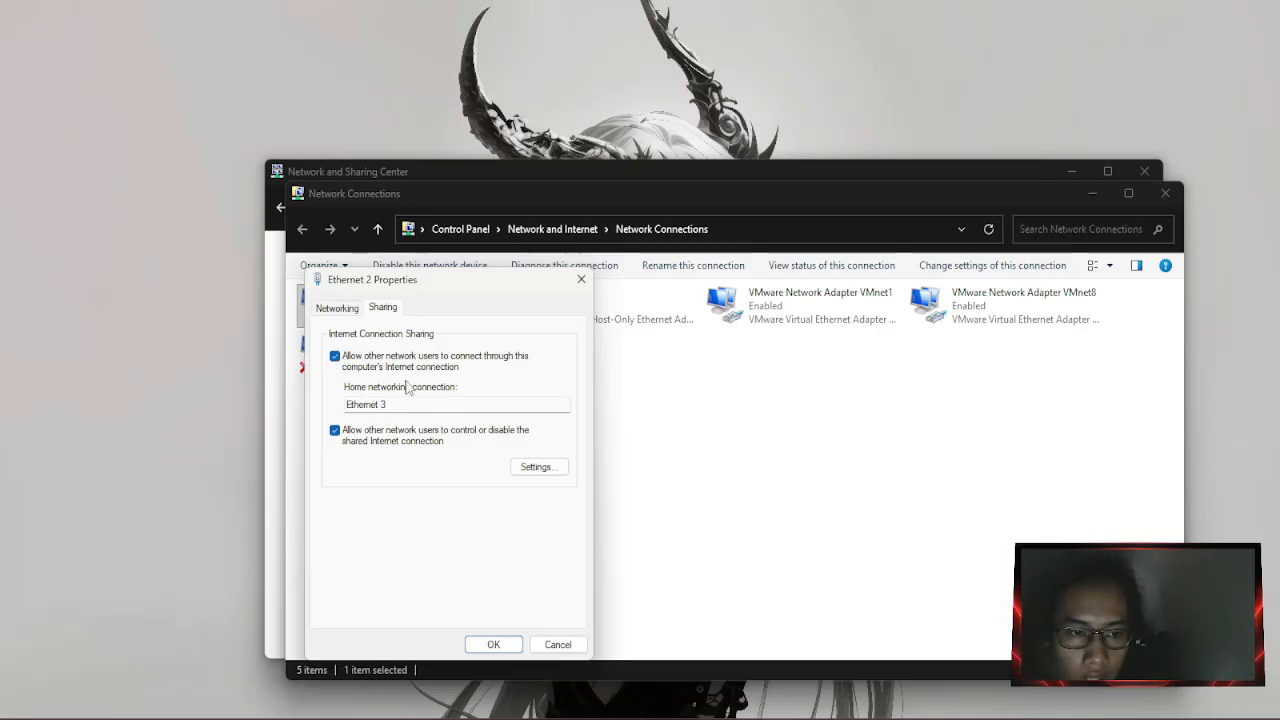
left_click_drag(468, 277, 655, 264)
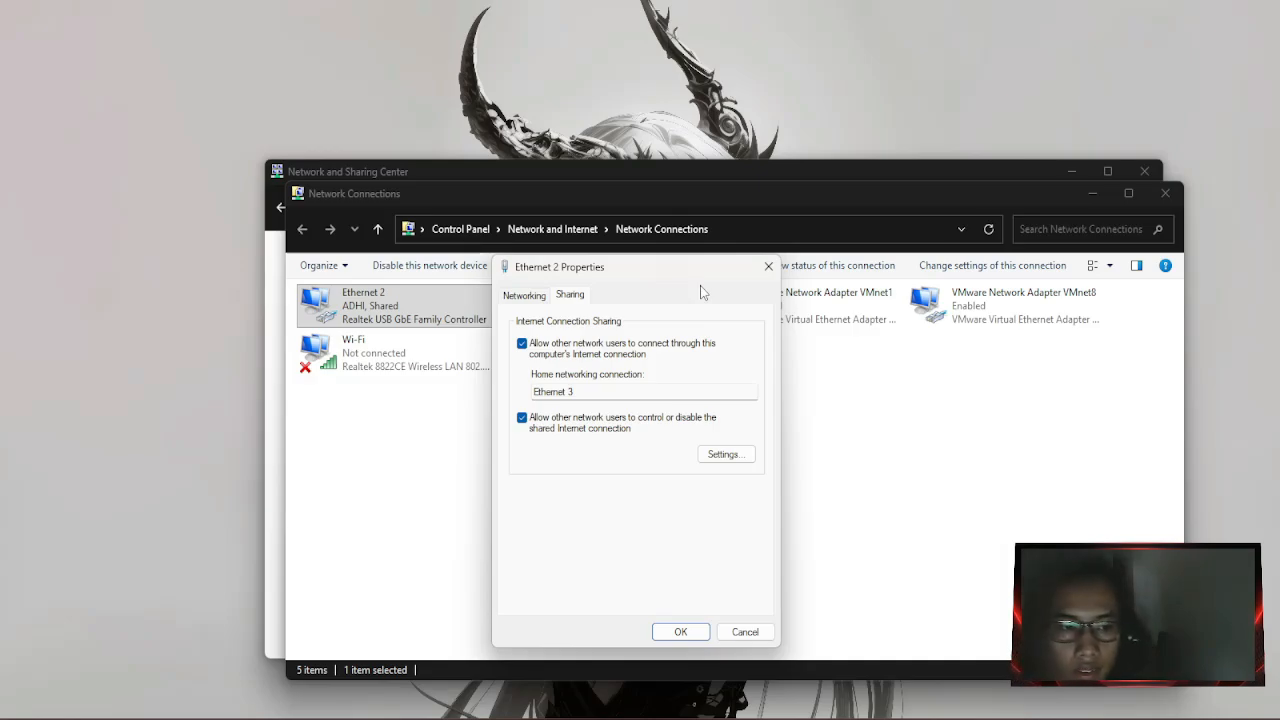
left_click(680, 632)
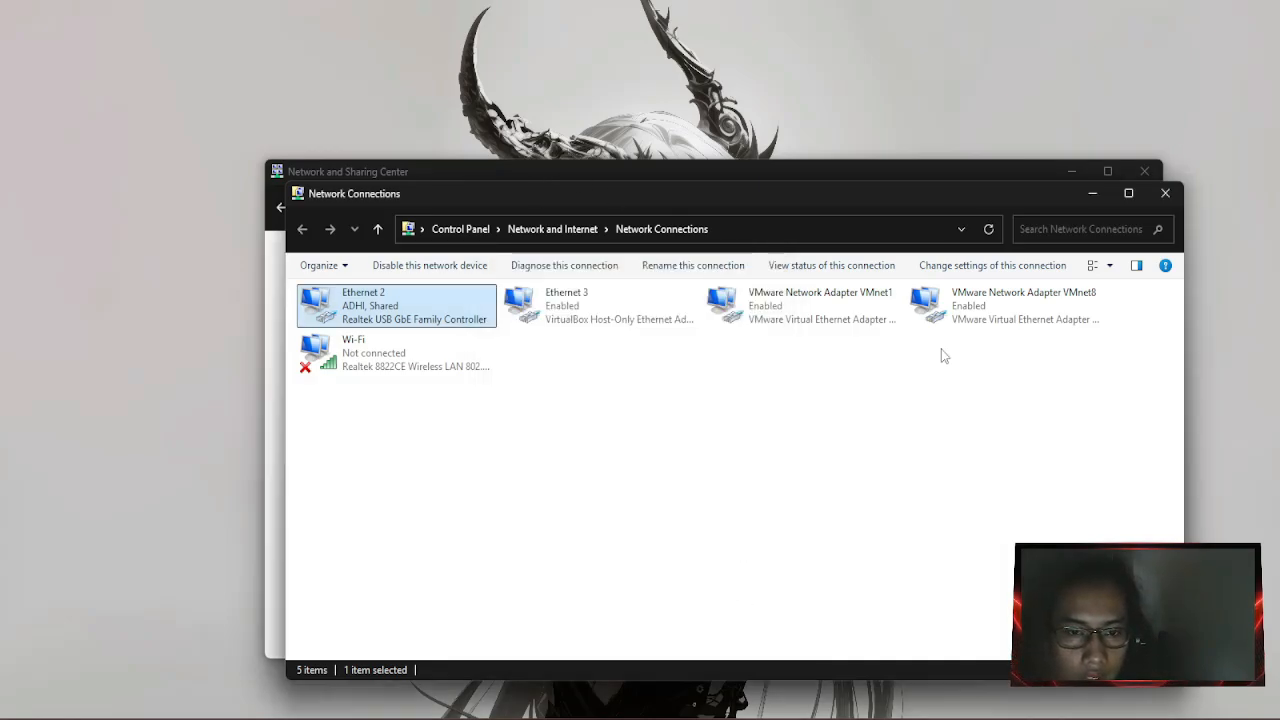
left_click(1165, 193)
left_click(1145, 171)
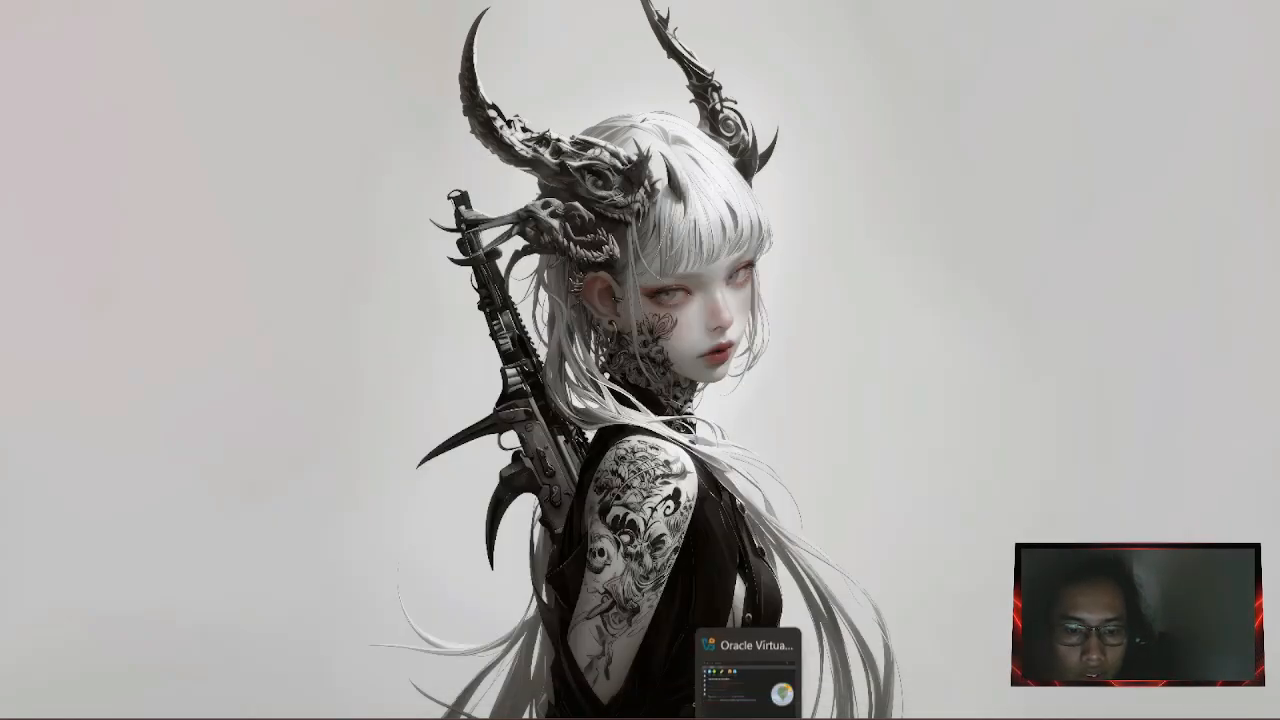
Start a new VM named 'Mikrot' that boots from mikrotik-7.20.1.iso.
left_click(750, 712)
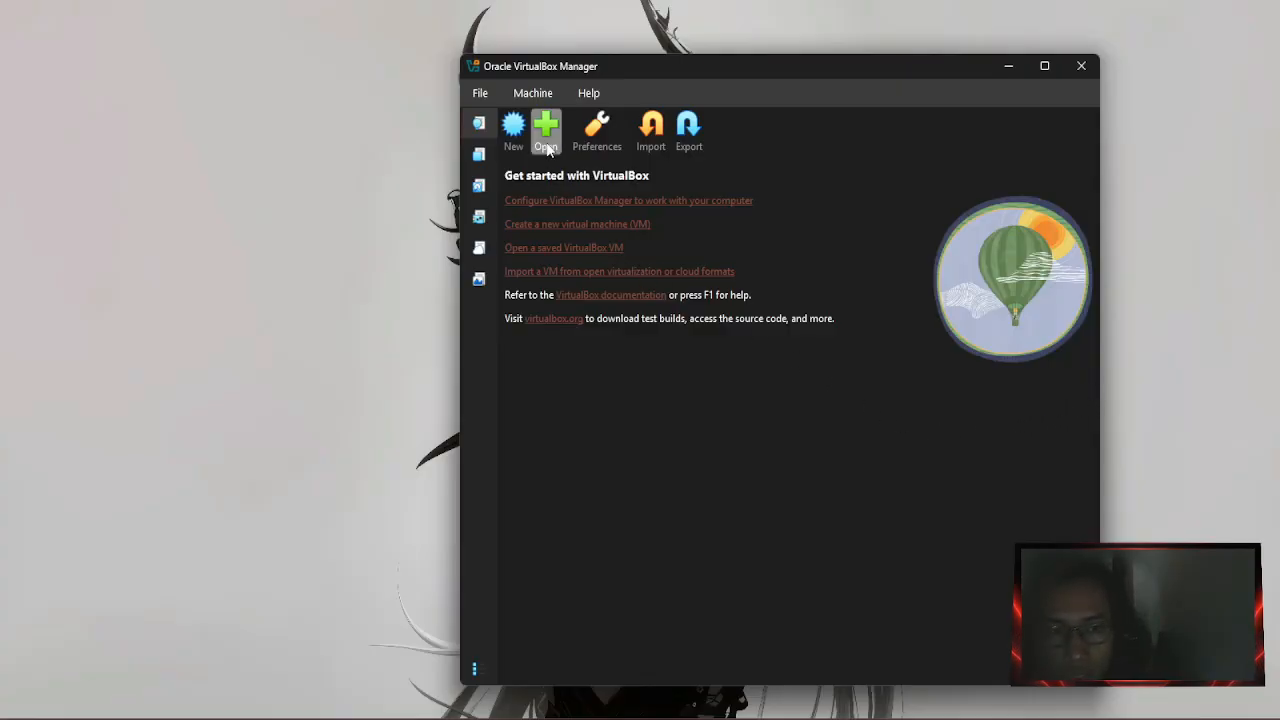
left_click(513, 124)
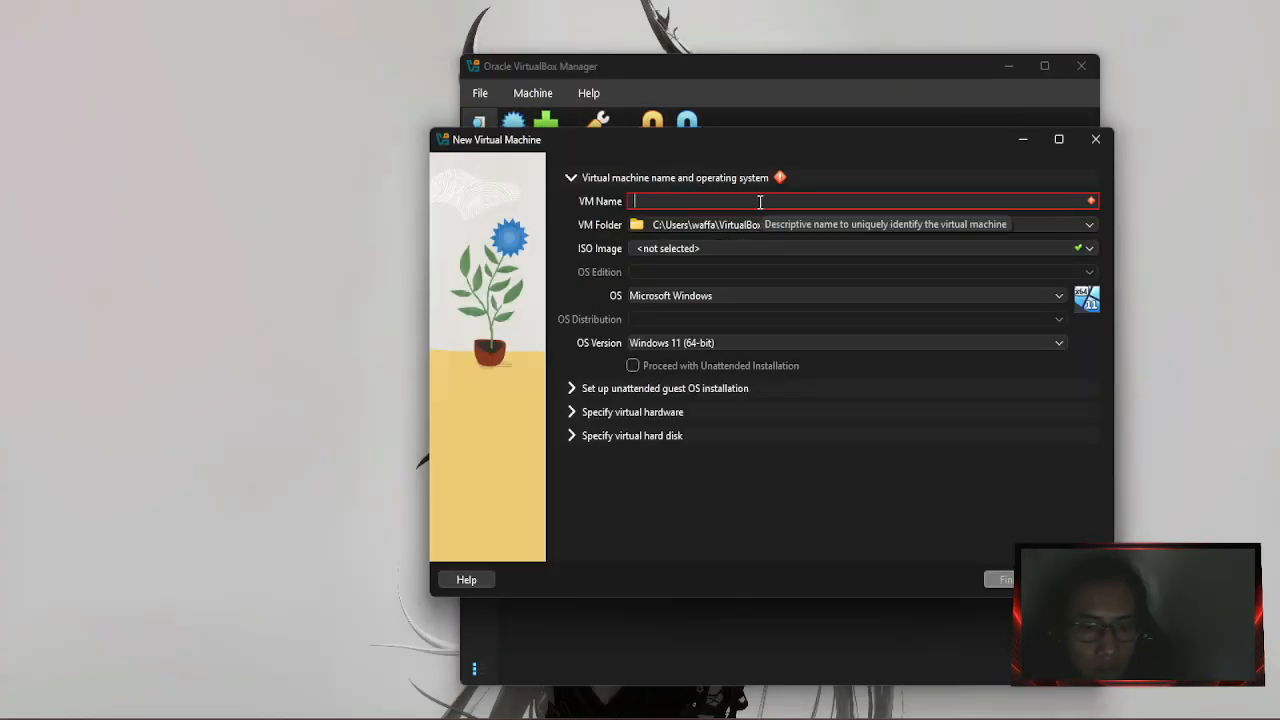
type("Mikro")
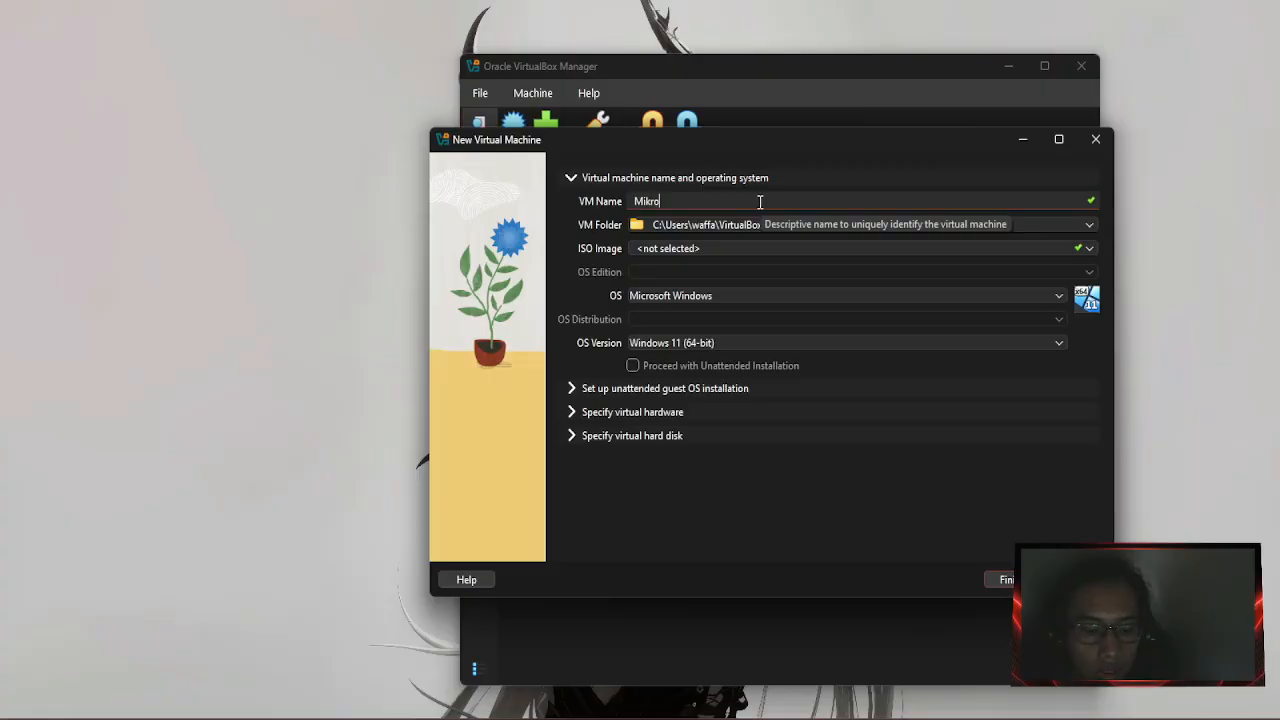
type("t")
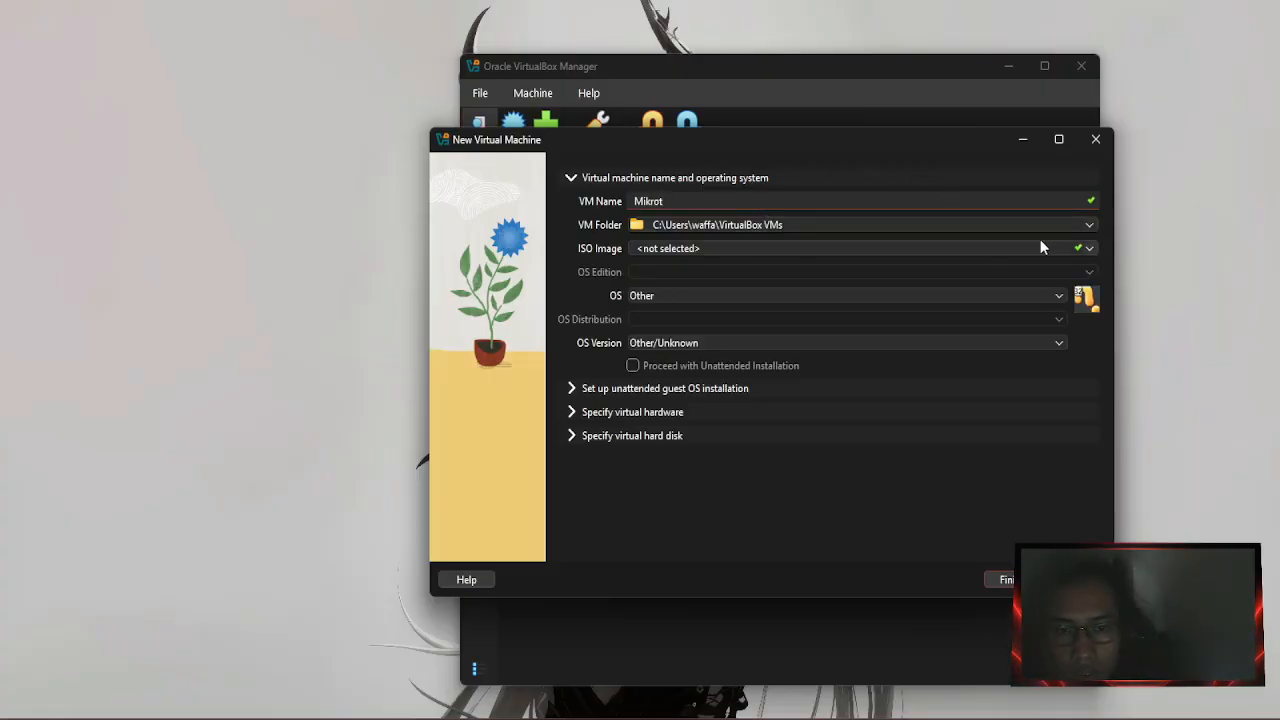
left_click(1089, 248)
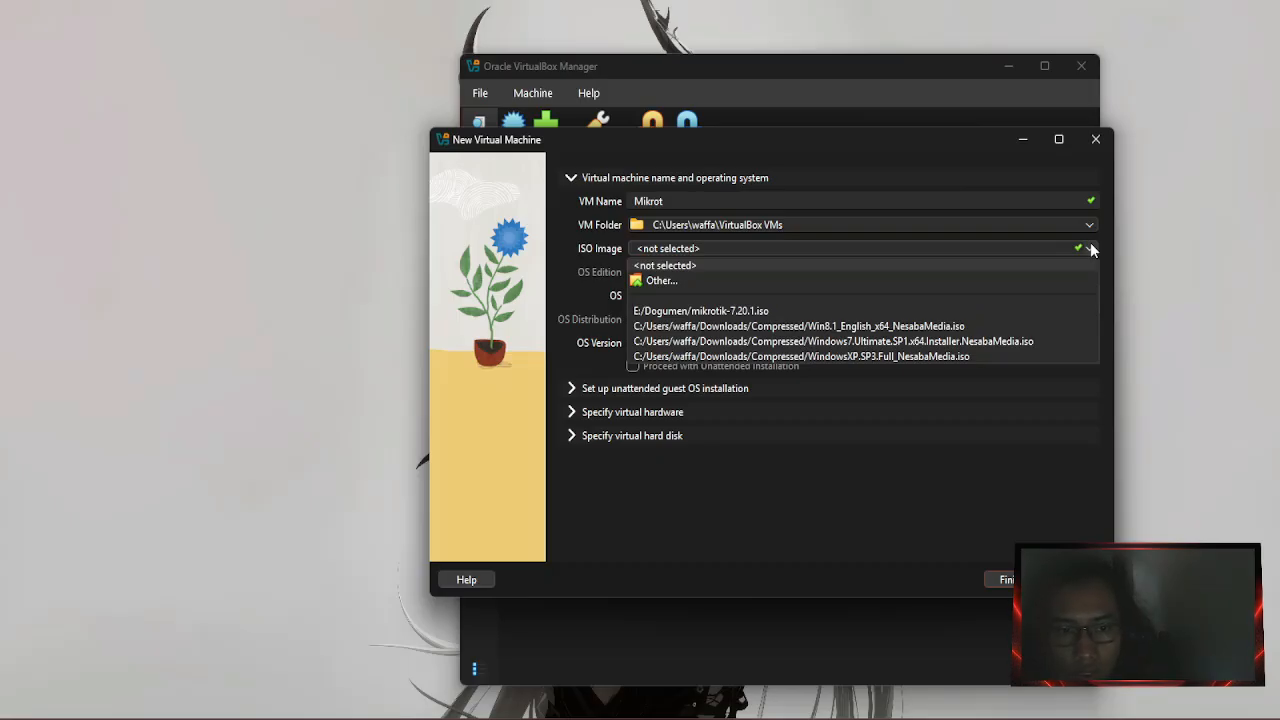
left_click(751, 282)
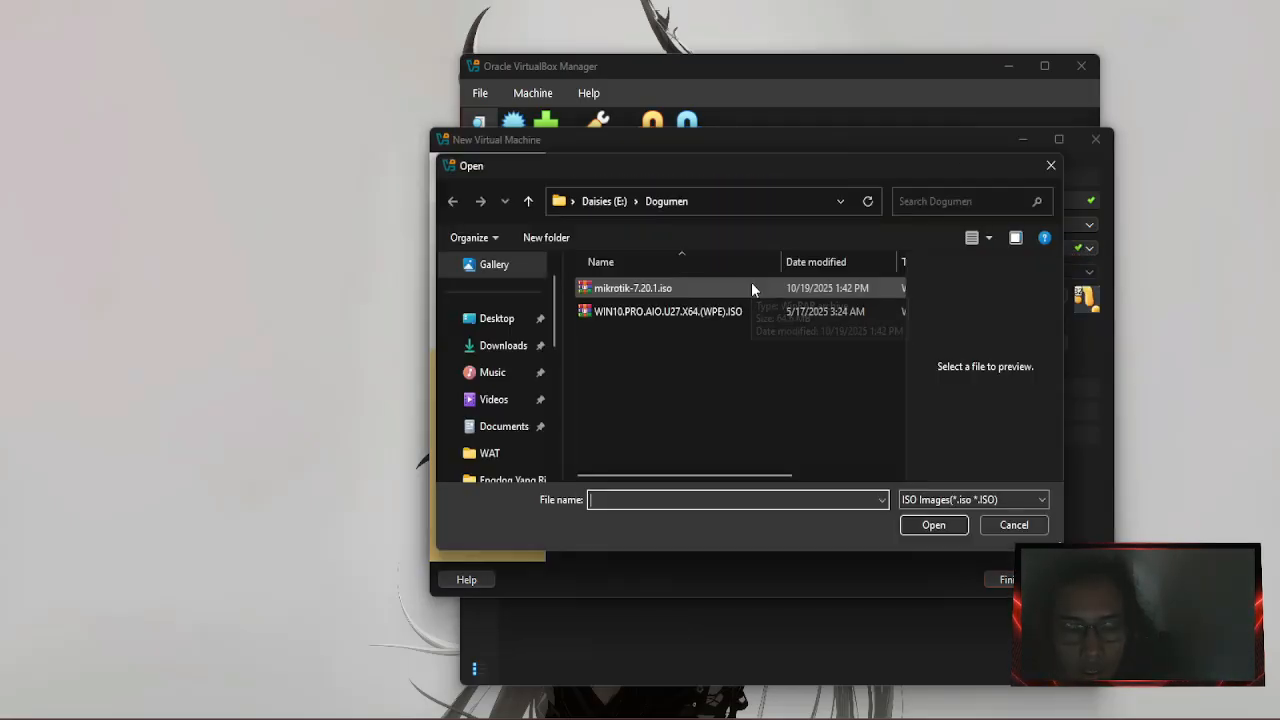
left_click(655, 288)
left_click(933, 525)
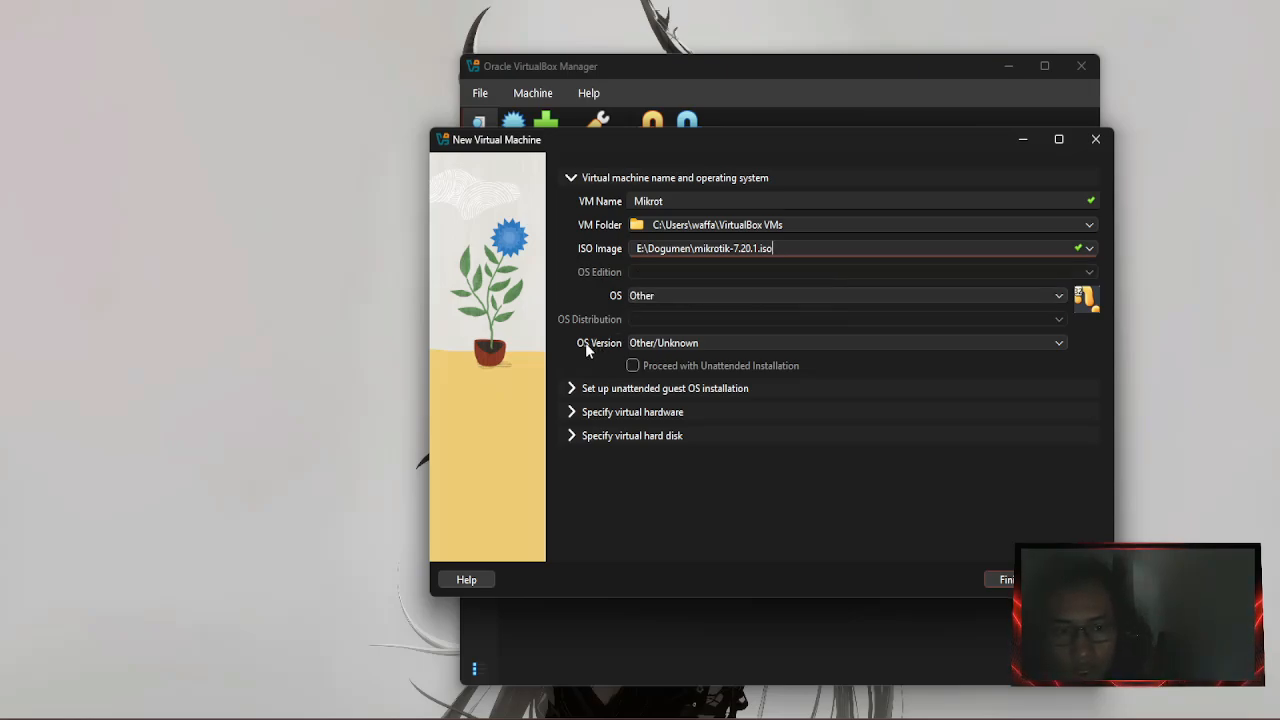
Set the OS version to Other/Unknown (64-bit) and expand the virtual hardware settings.
left_click(686, 343)
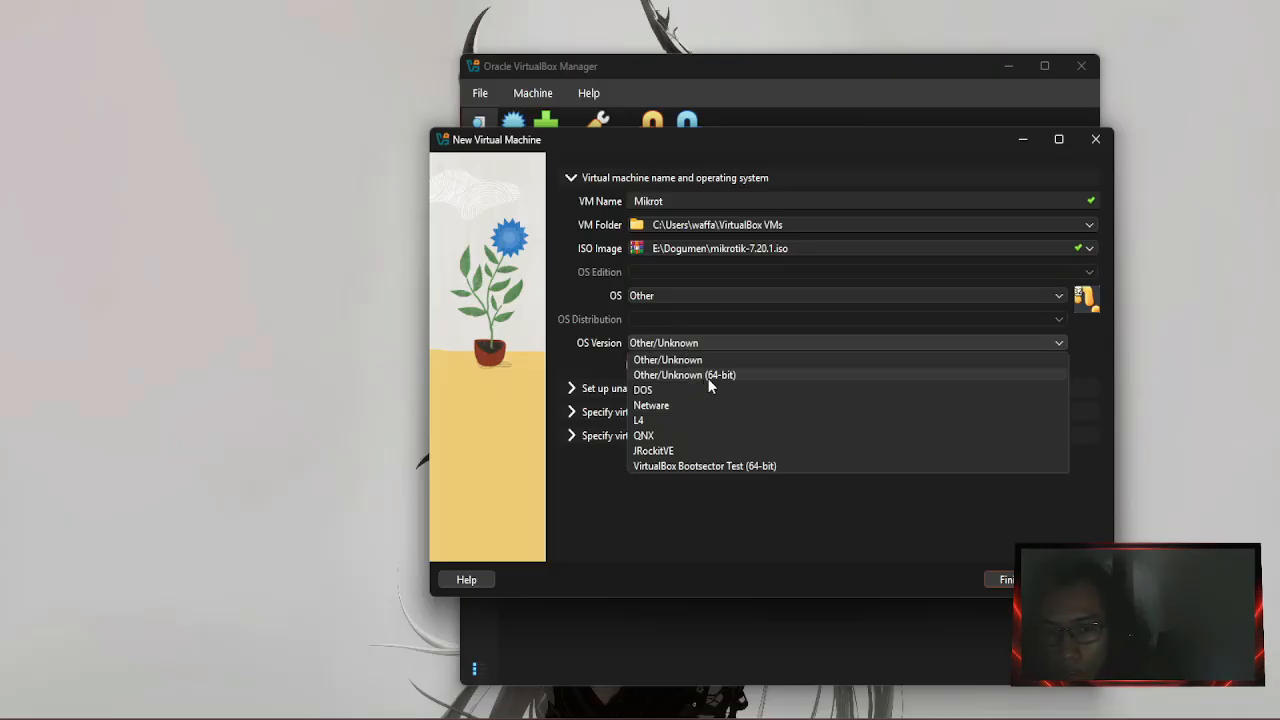
left_click(708, 378)
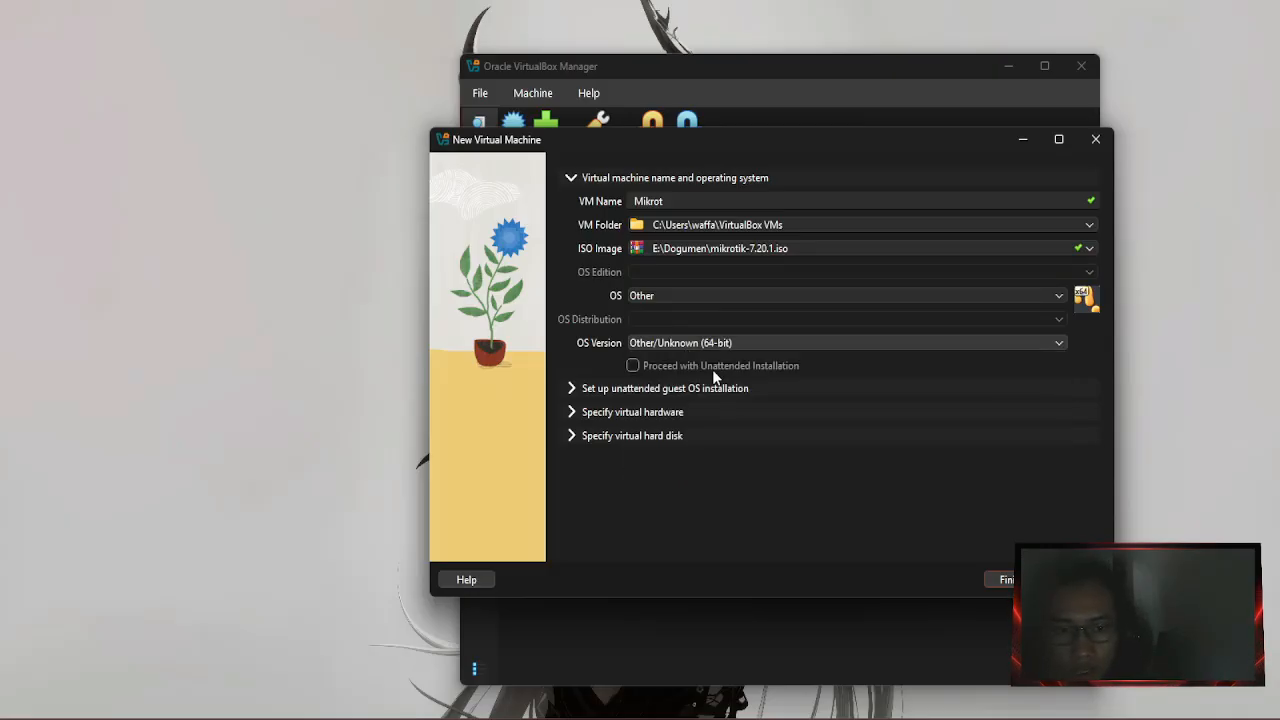
left_click(574, 413)
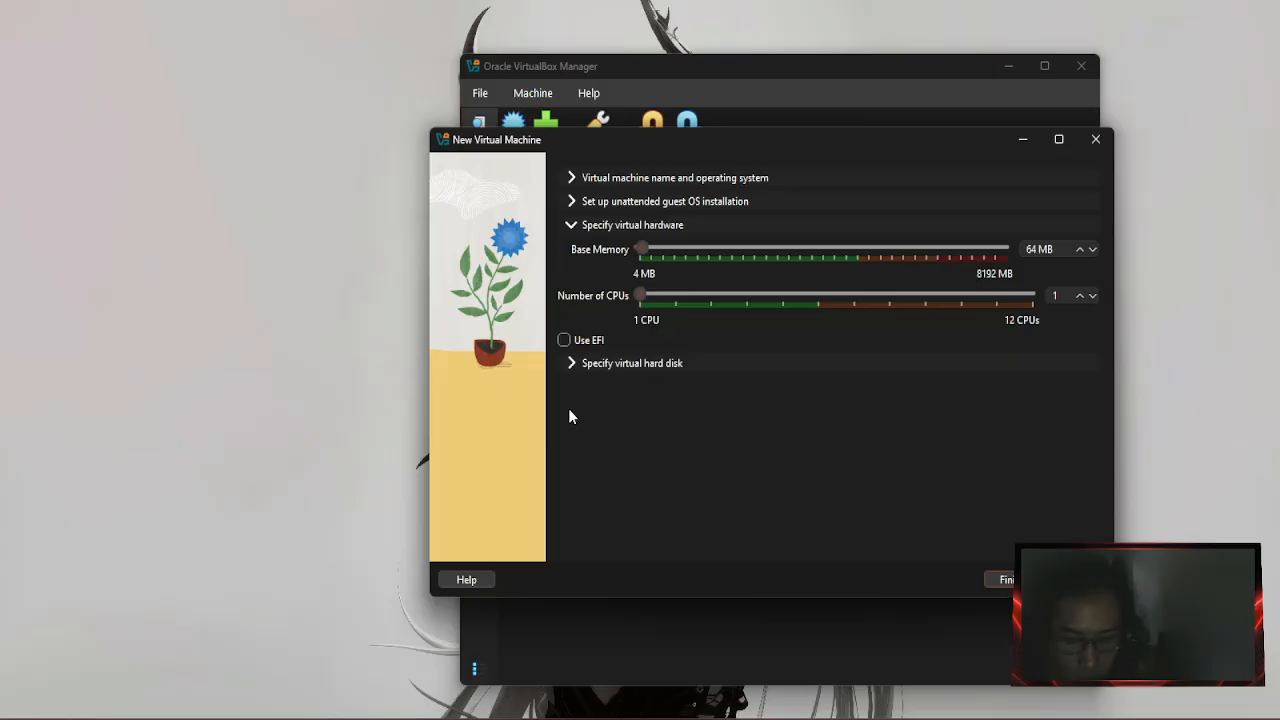
Give the VM 512 MB base memory and finish creating Mikrot.
left_click(649, 253)
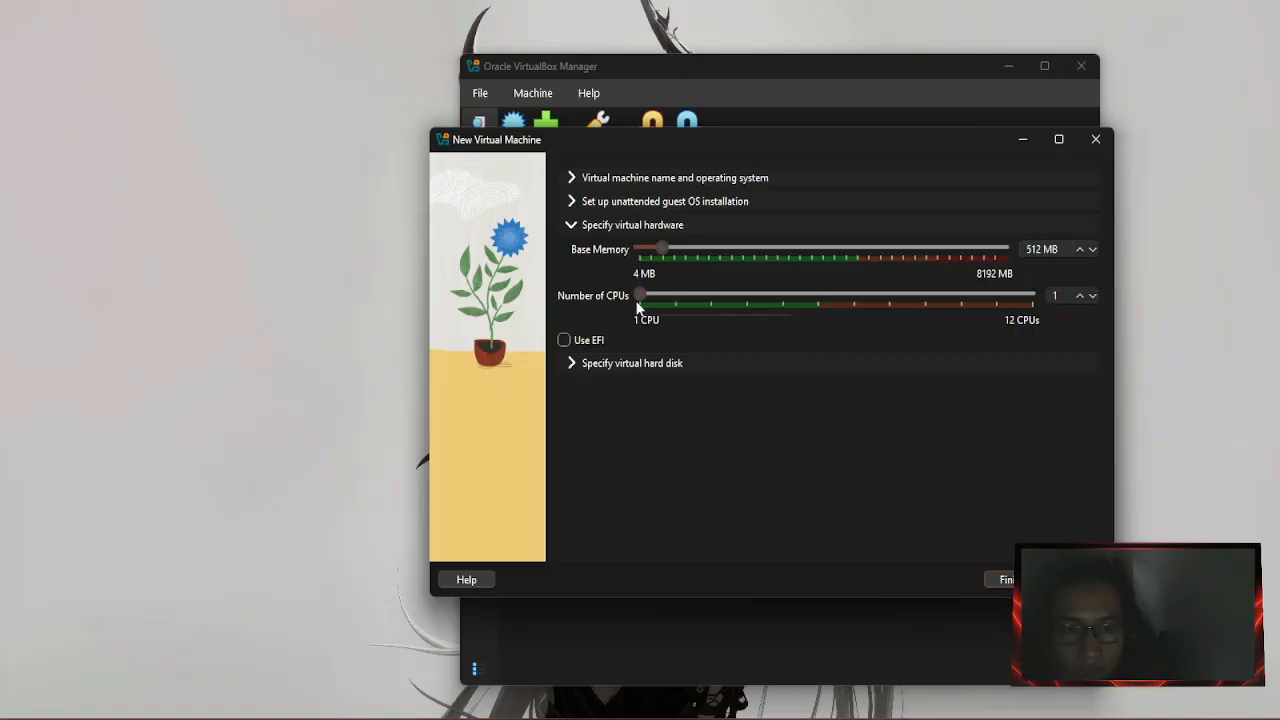
left_click(1003, 579)
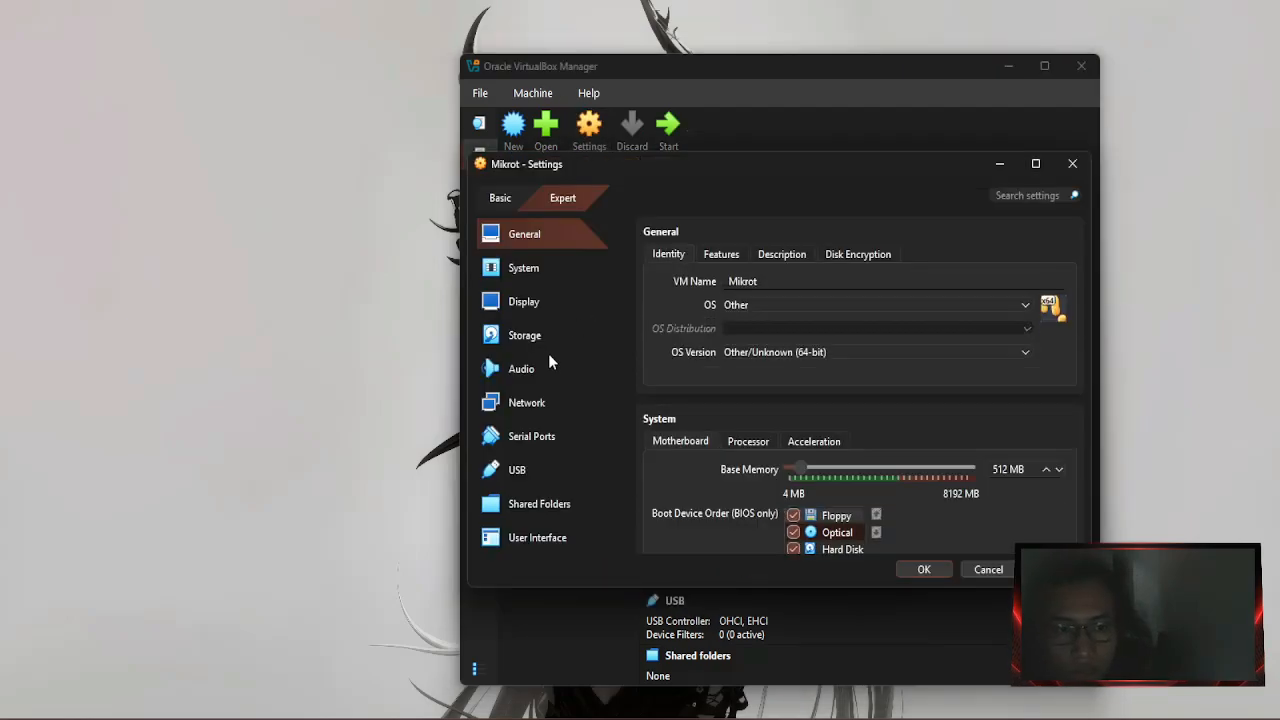
Attach Mikrot's network Adapter 1 to the host-only network.
left_click(530, 400)
left_click(790, 303)
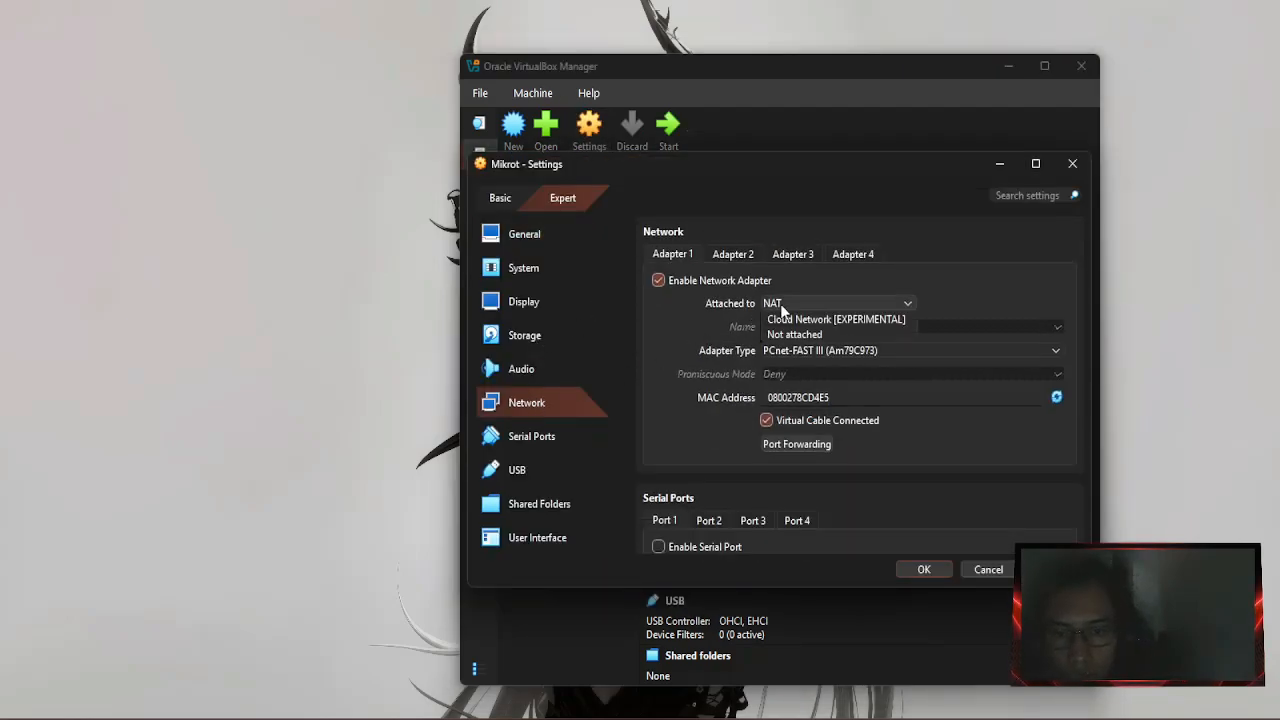
left_click(805, 366)
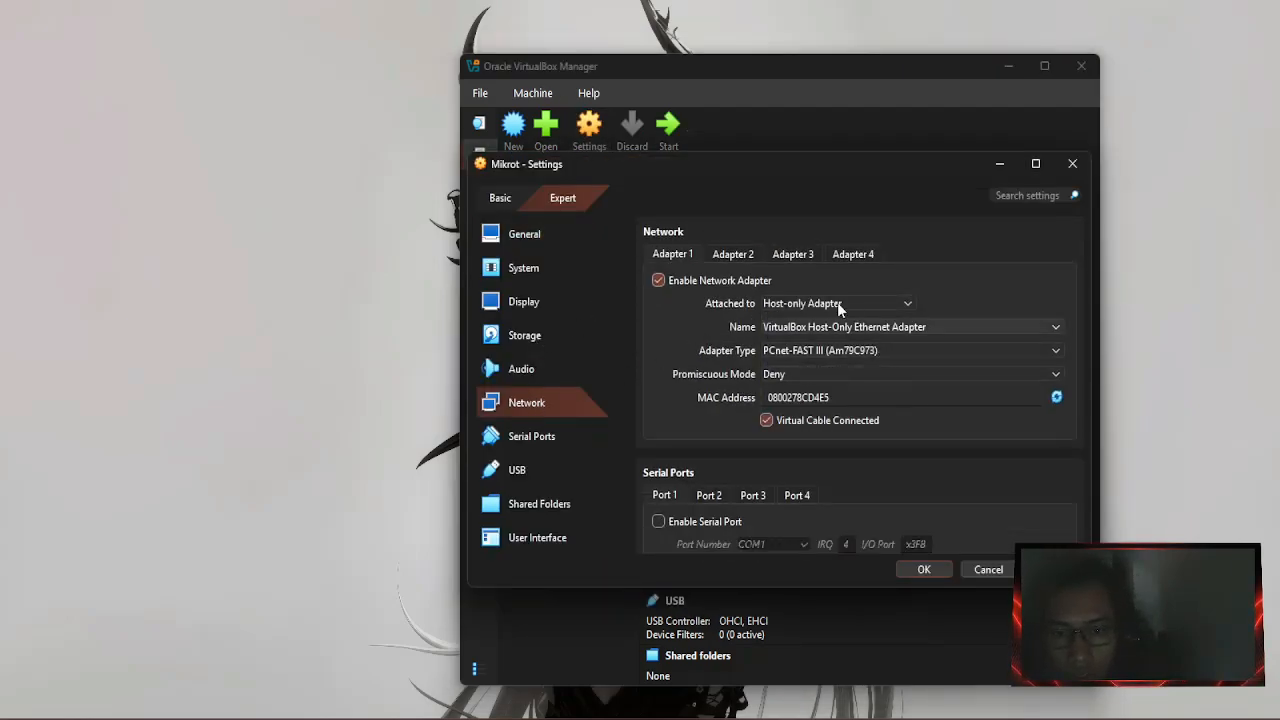
Enable Adapter 2 on internal network 'intnet' with Allow All promiscuous mode, then start Mikrot.
left_click(730, 253)
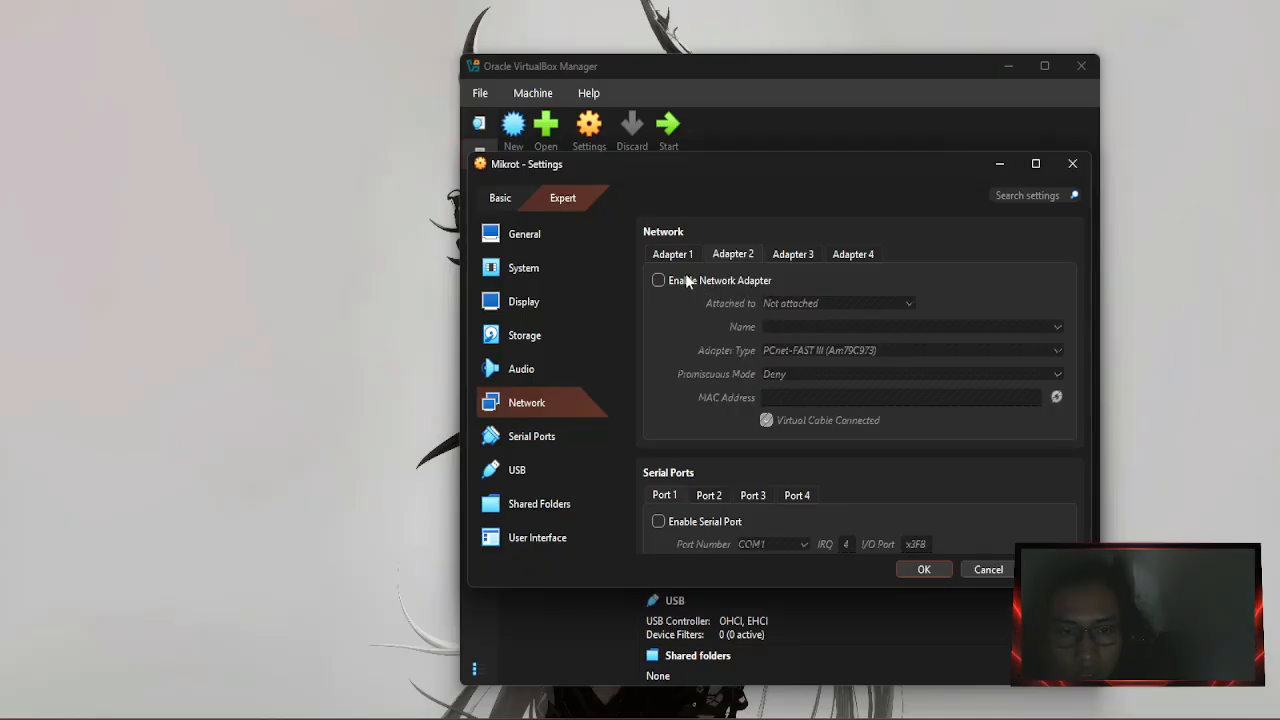
left_click(697, 279)
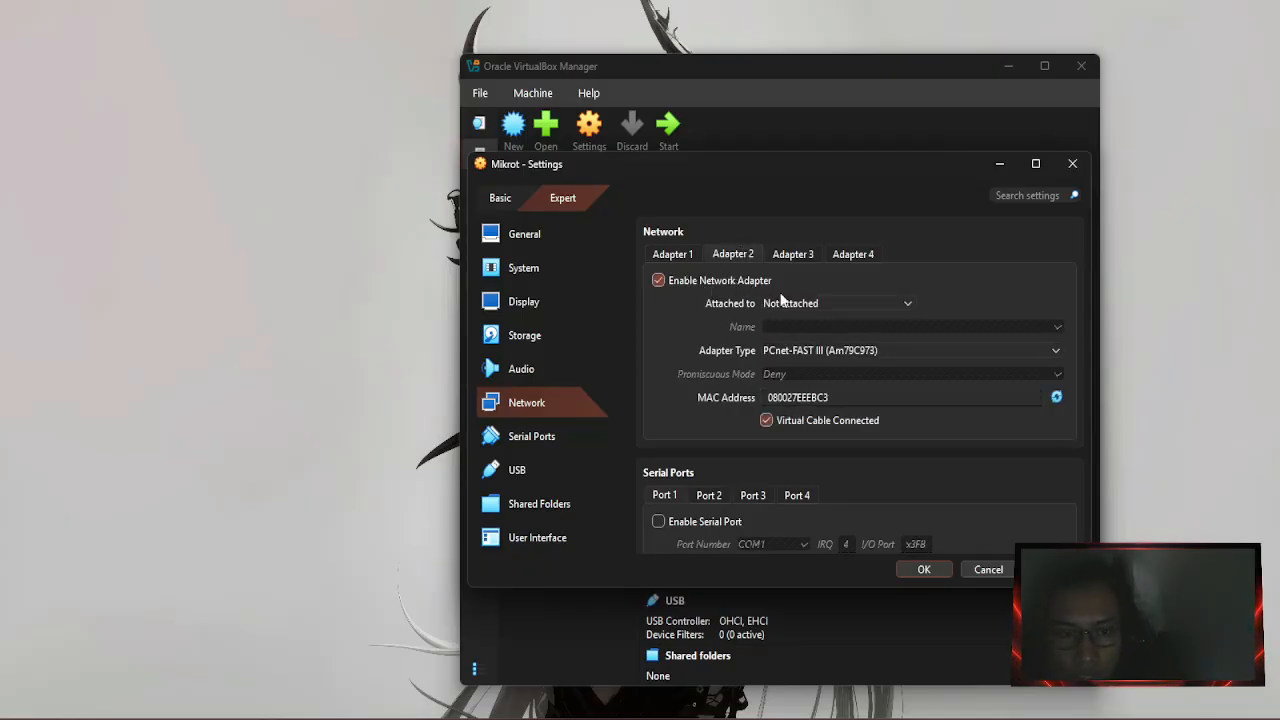
left_click(789, 303)
left_click(806, 352)
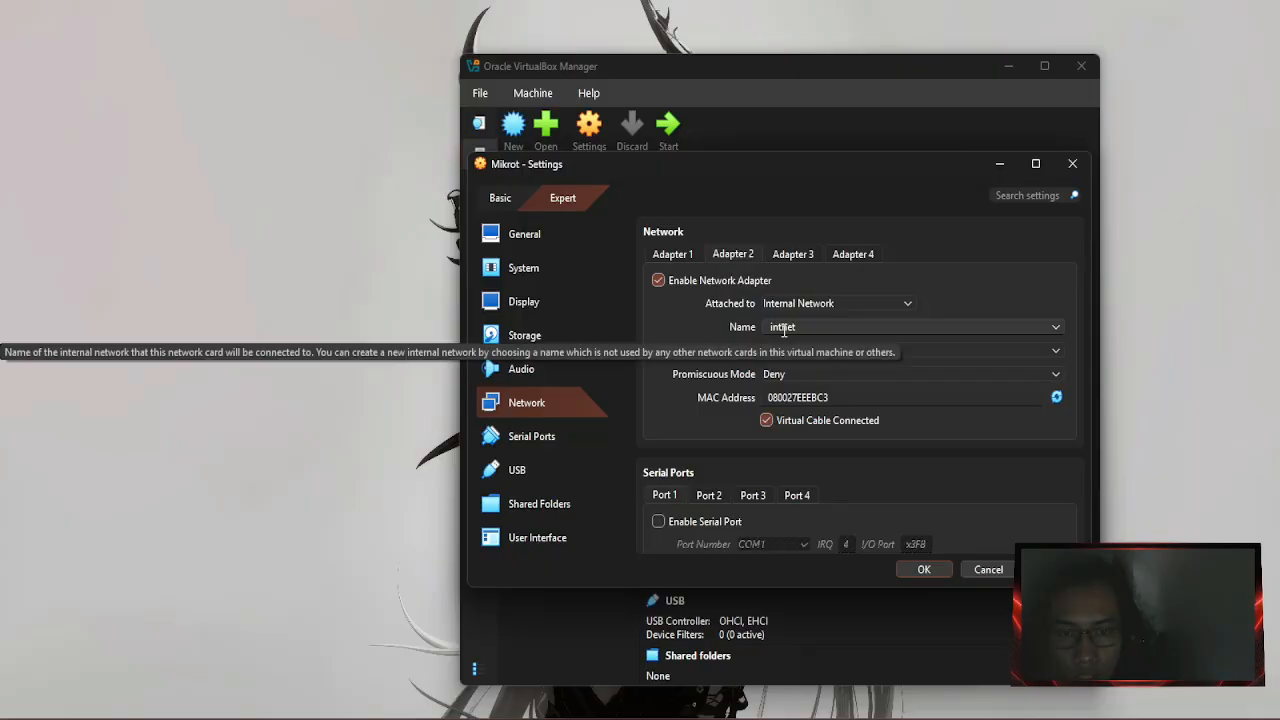
left_click(795, 373)
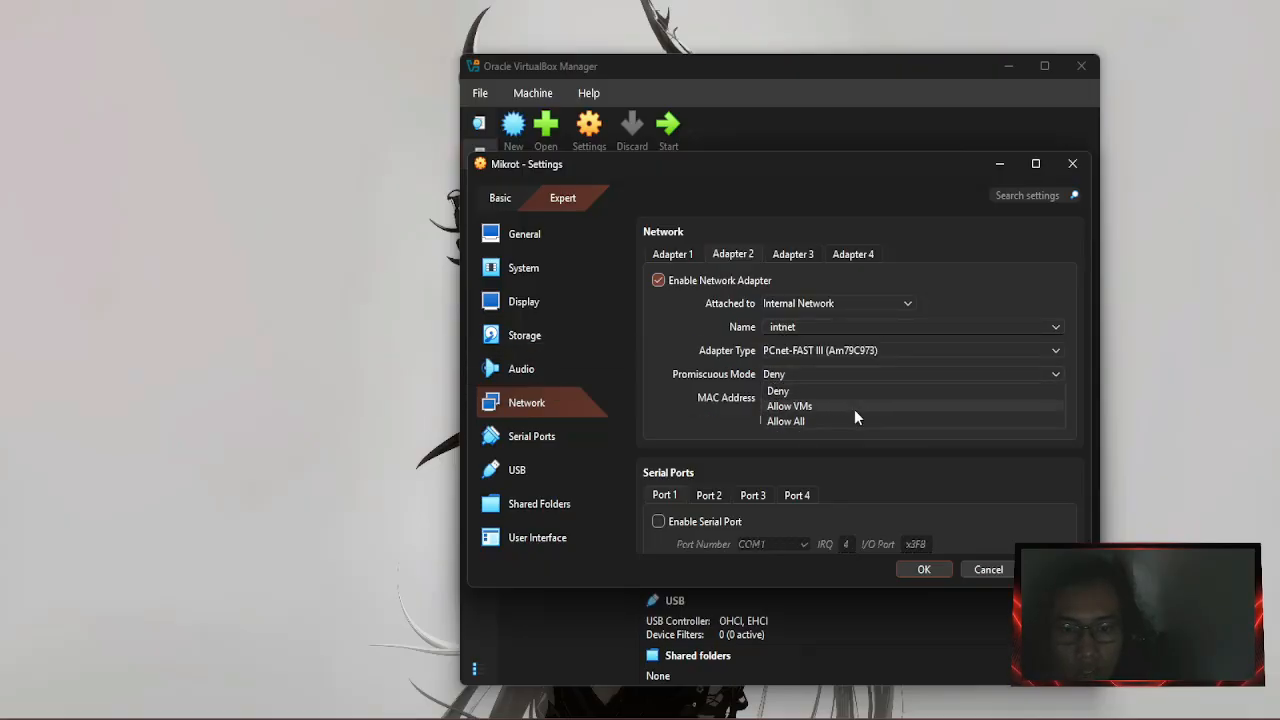
left_click(817, 421)
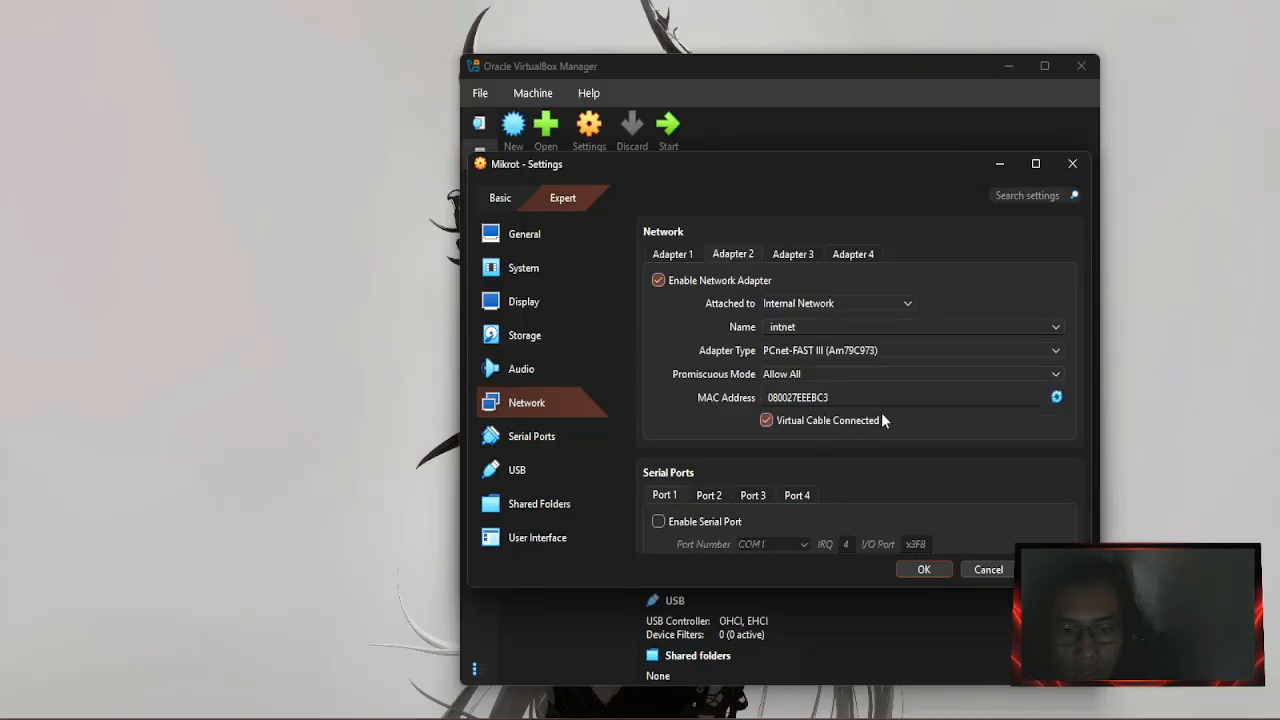
left_click(924, 569)
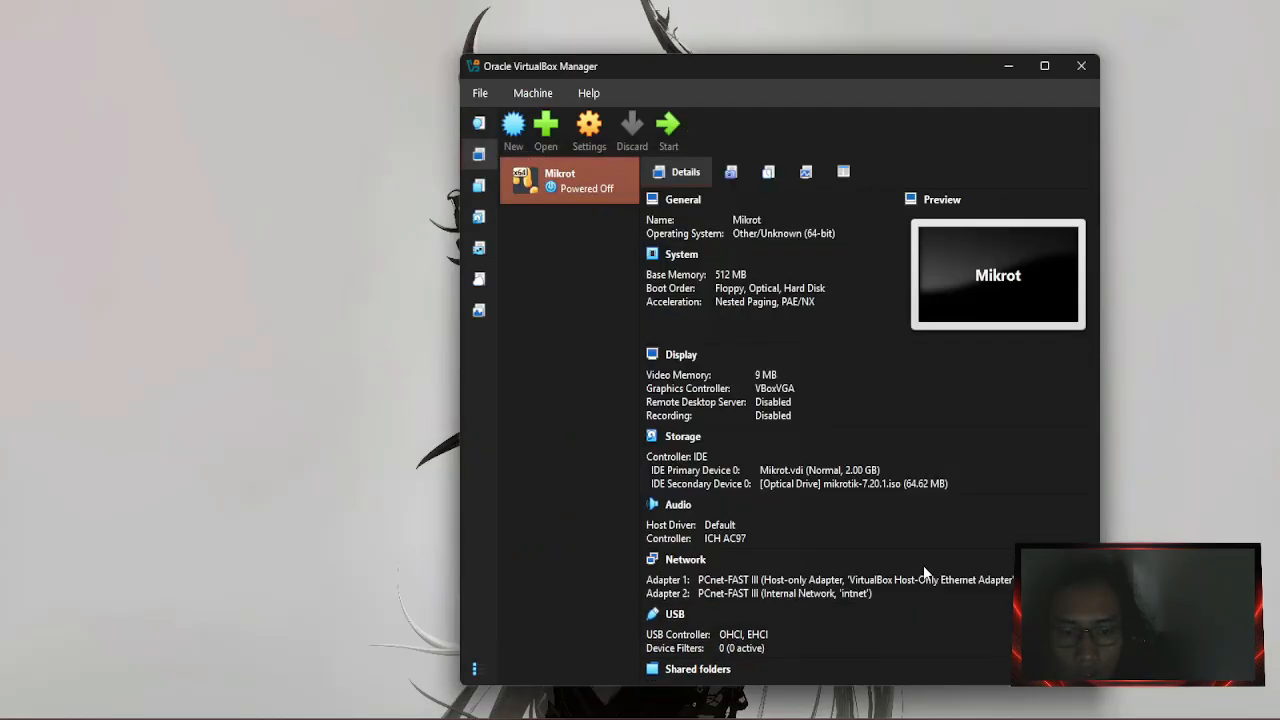
left_click(668, 125)
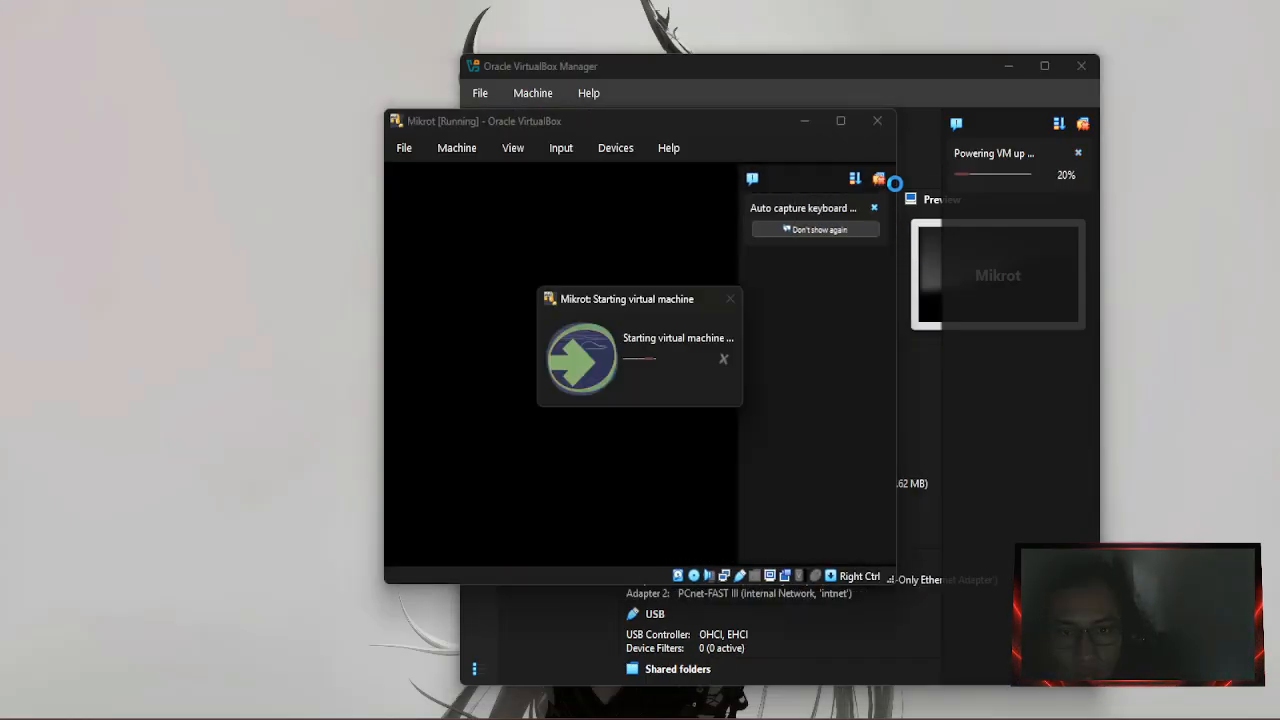
Install RouterOS 7.20.1 with all packages onto Mikrot's disk, confirming with y.
left_click(840, 121)
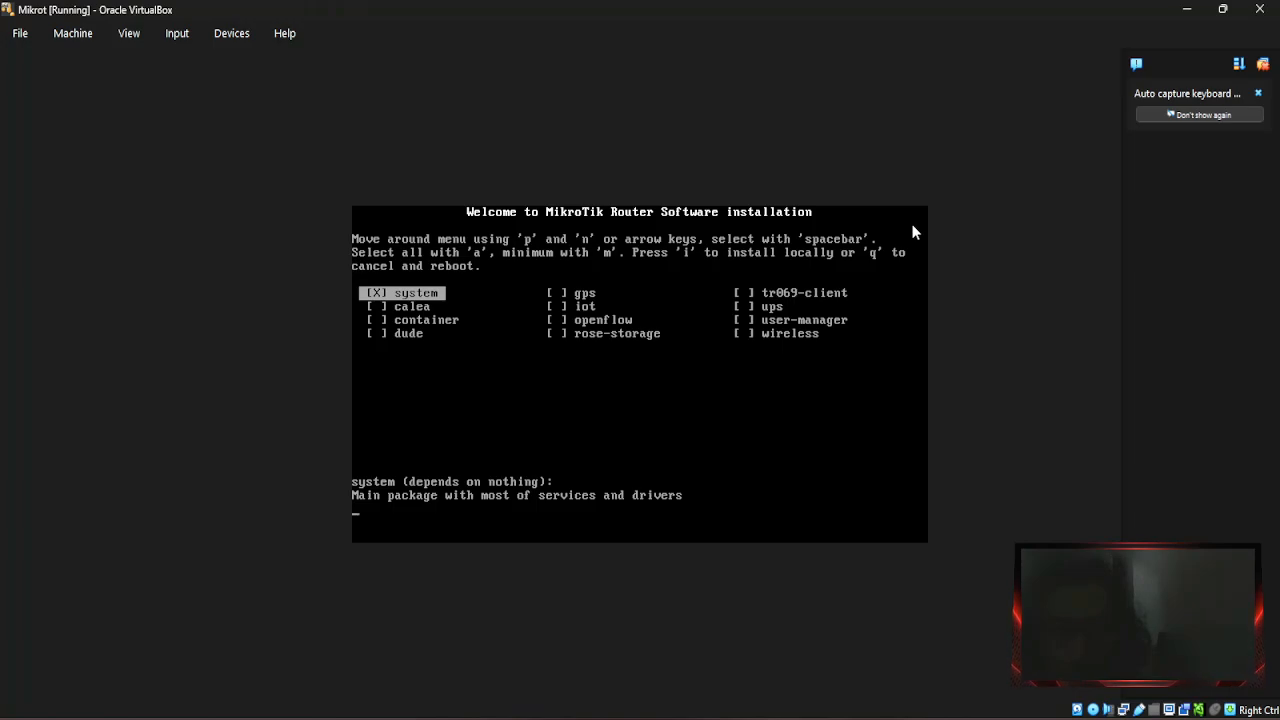
key("a")
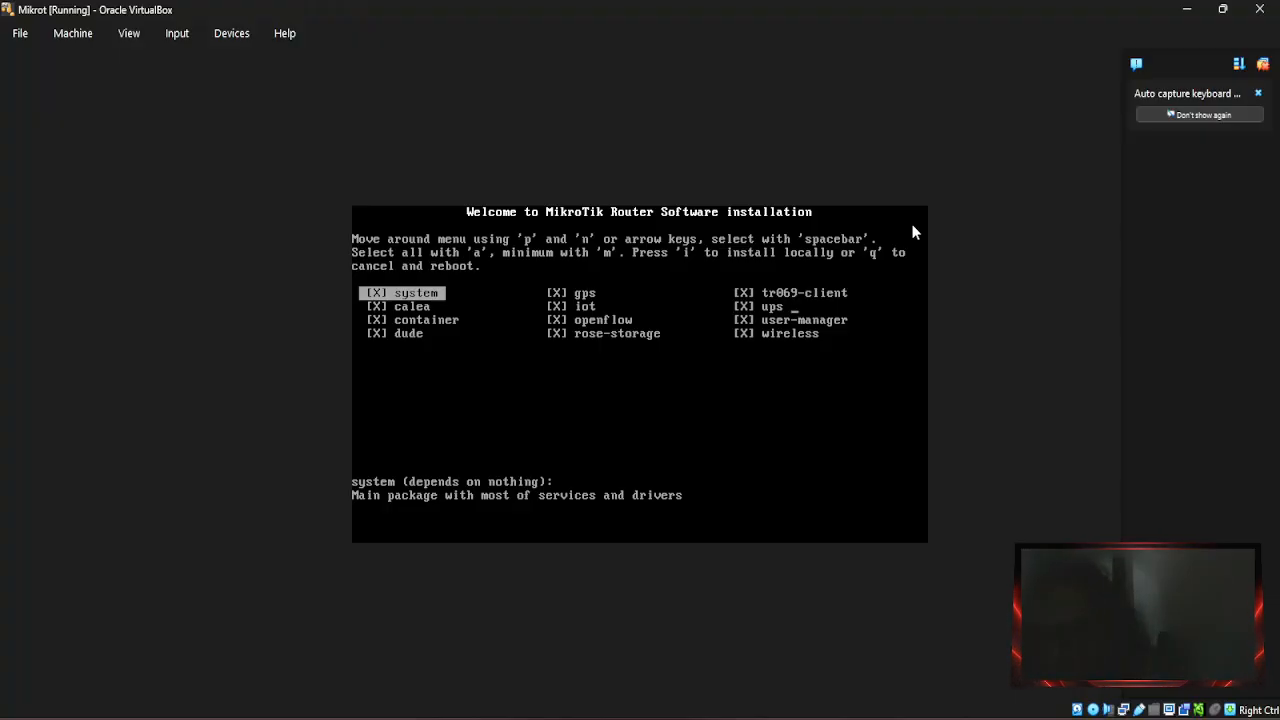
key("i")
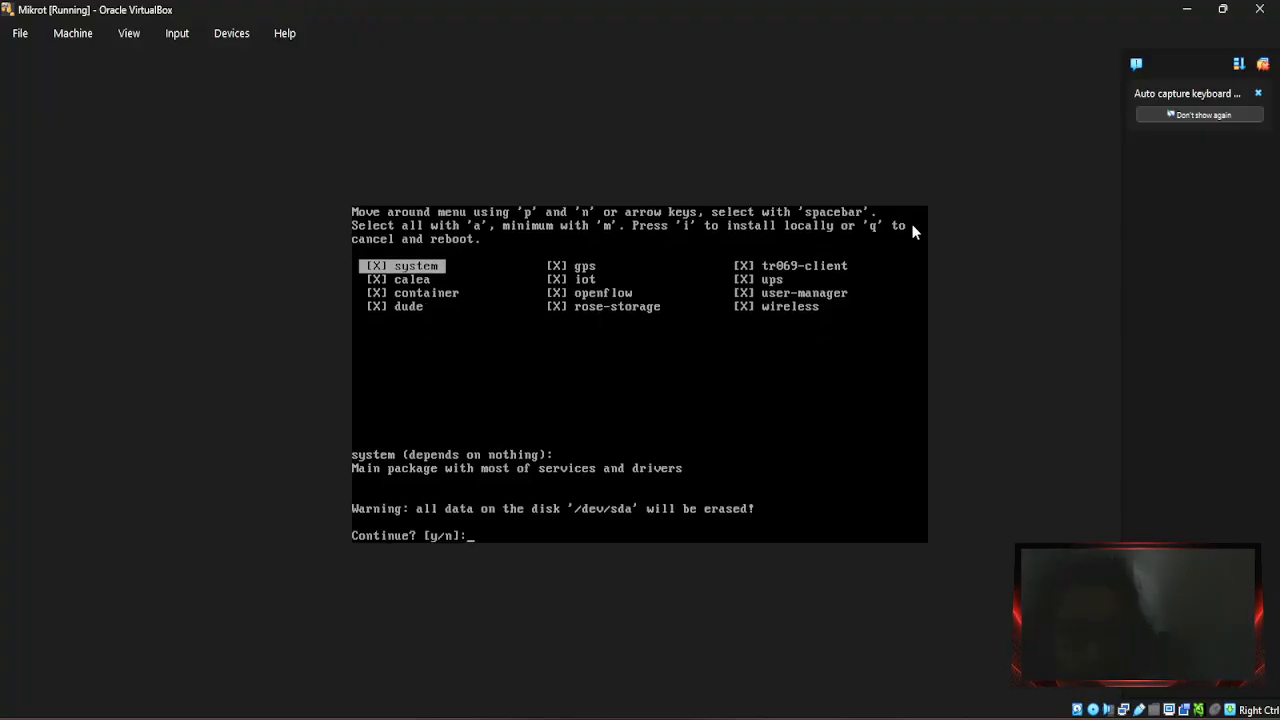
type("y")
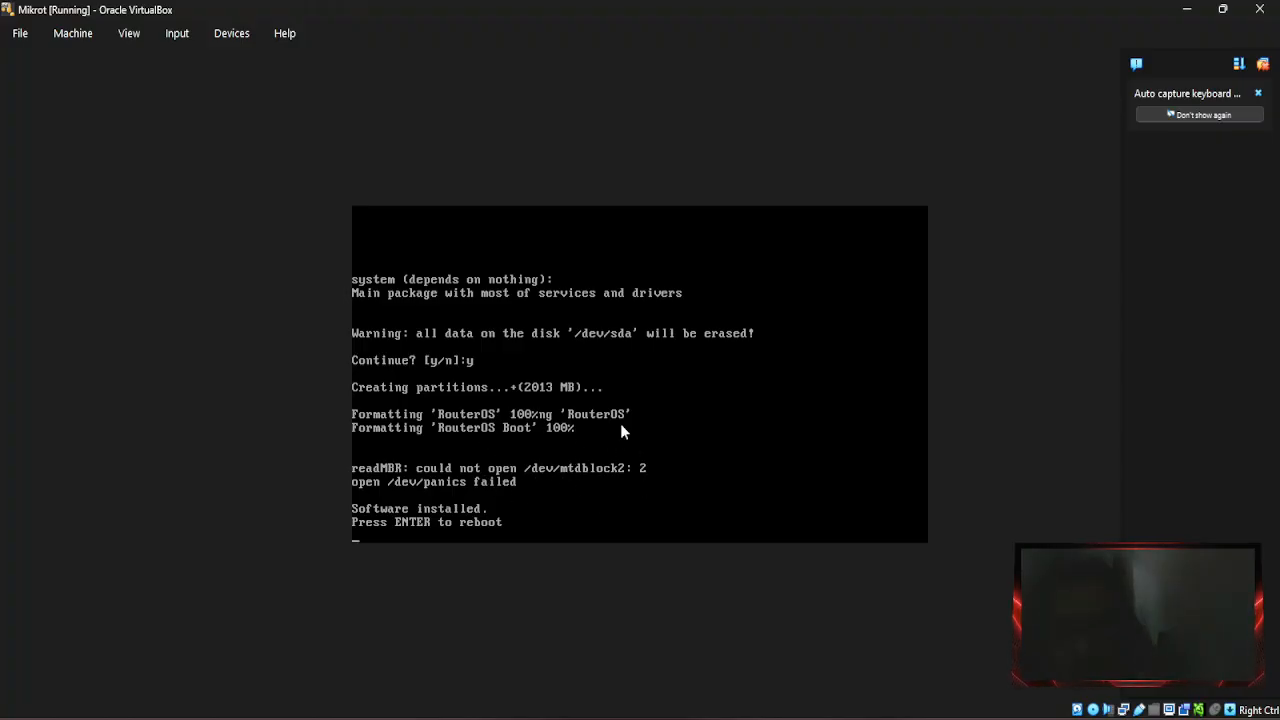
Force-eject the installer ISO from the virtual optical drive and reboot the router.
left_click(224, 38)
mouse_move(245, 58)
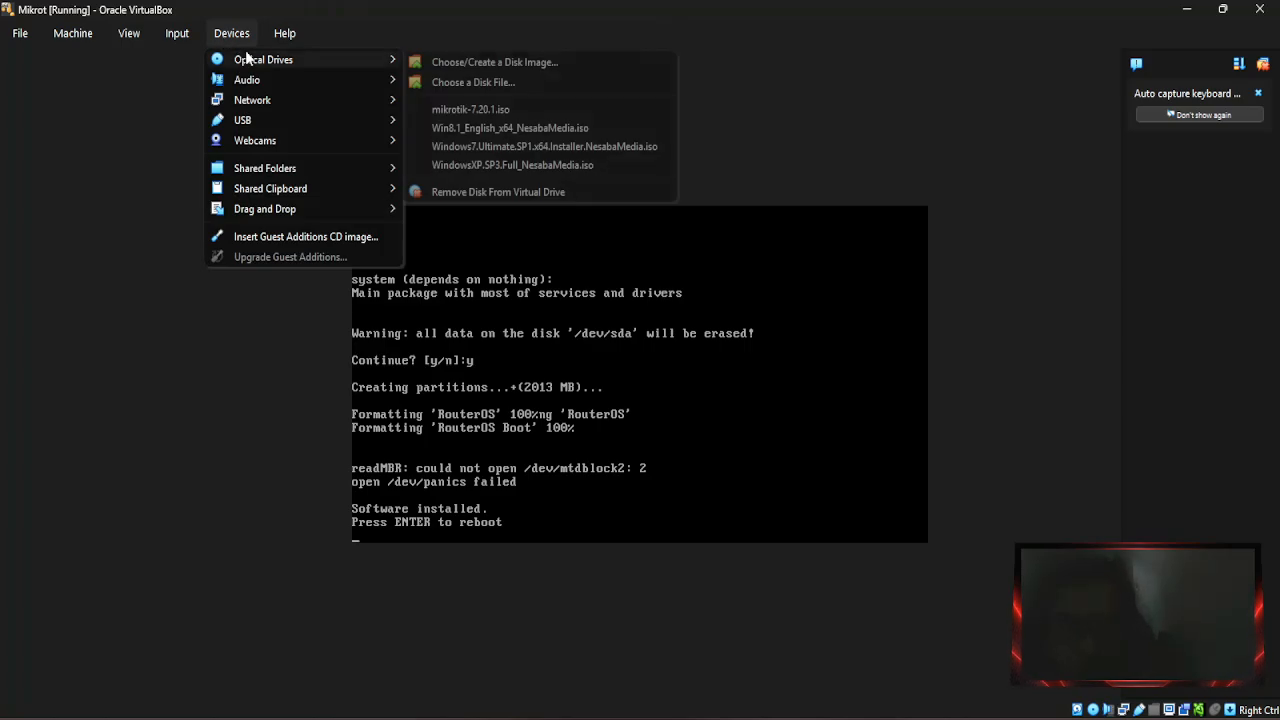
left_click(475, 191)
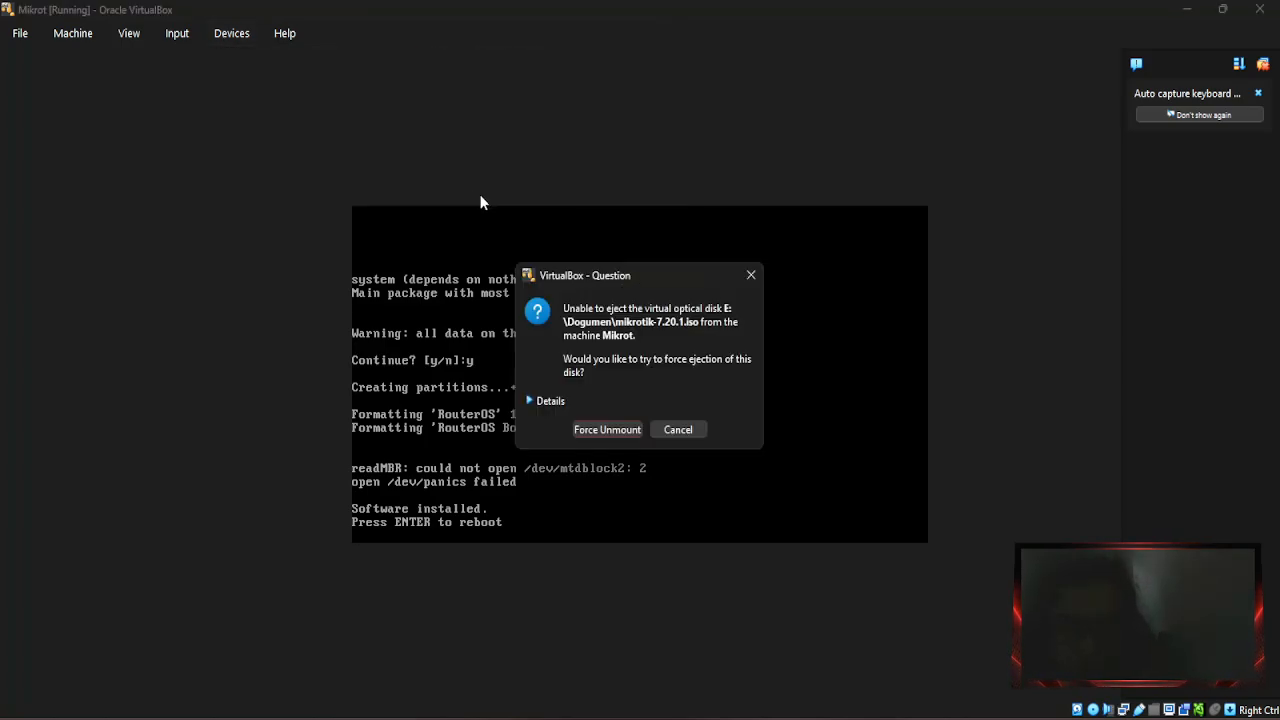
left_click(620, 431)
key("Return")
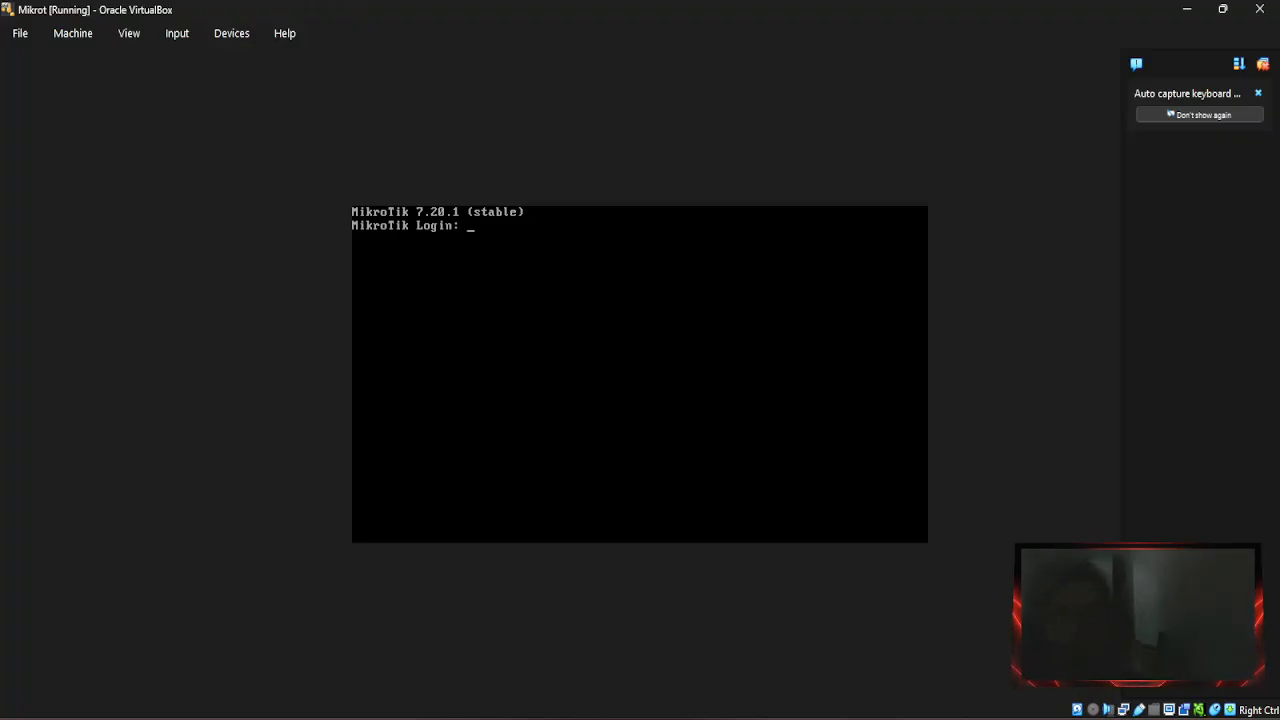
Log in as admin, decline the licence notice, and set a new admin password.
type("a")
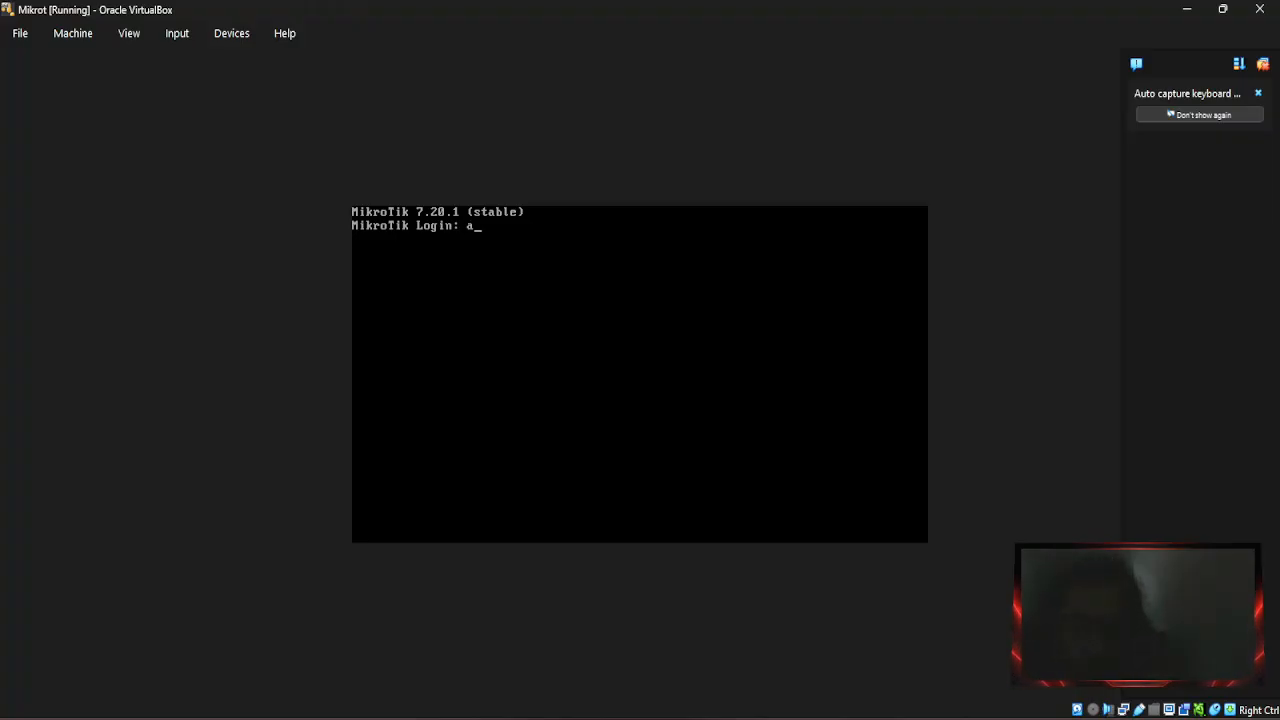
type("dmin")
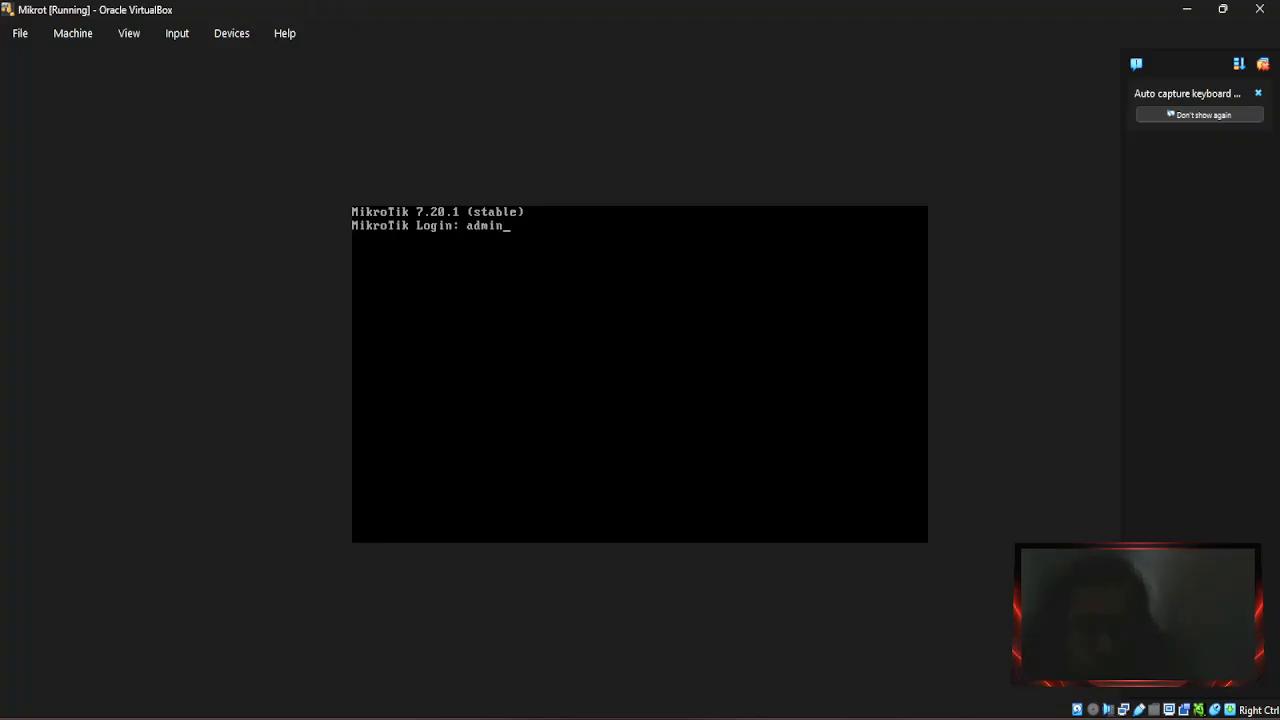
key("Return")
key("Return")
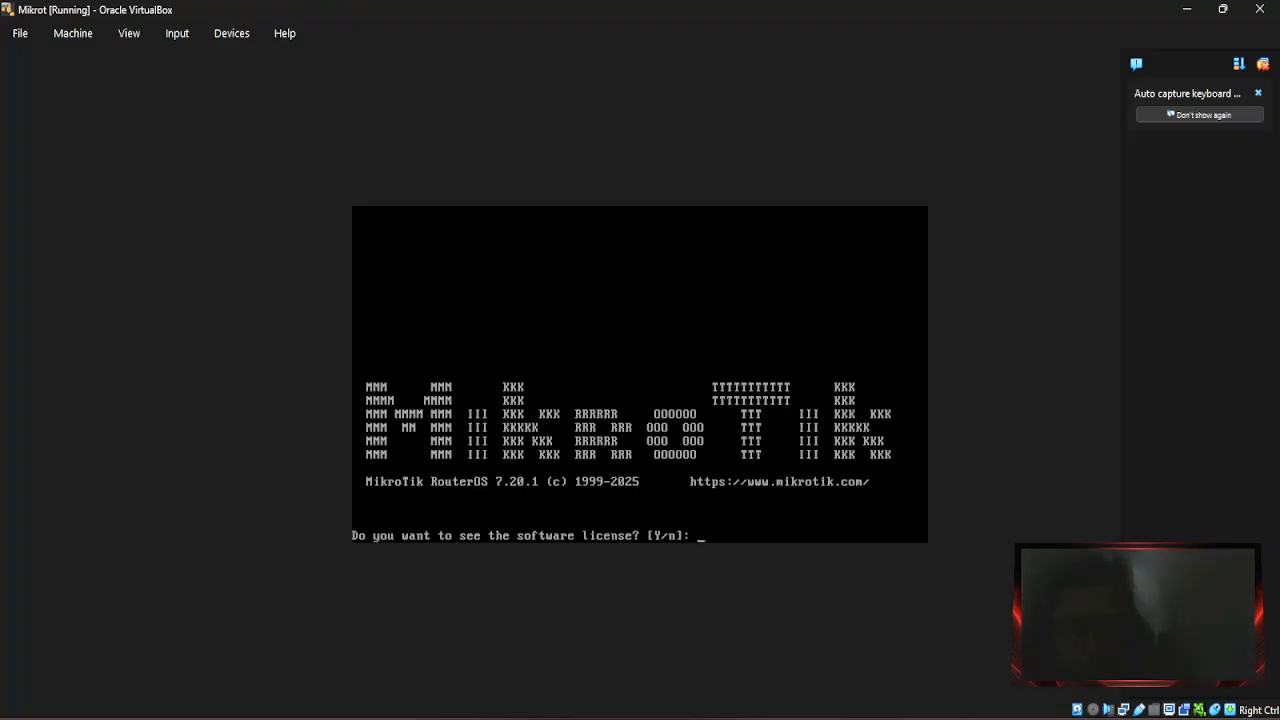
type("n")
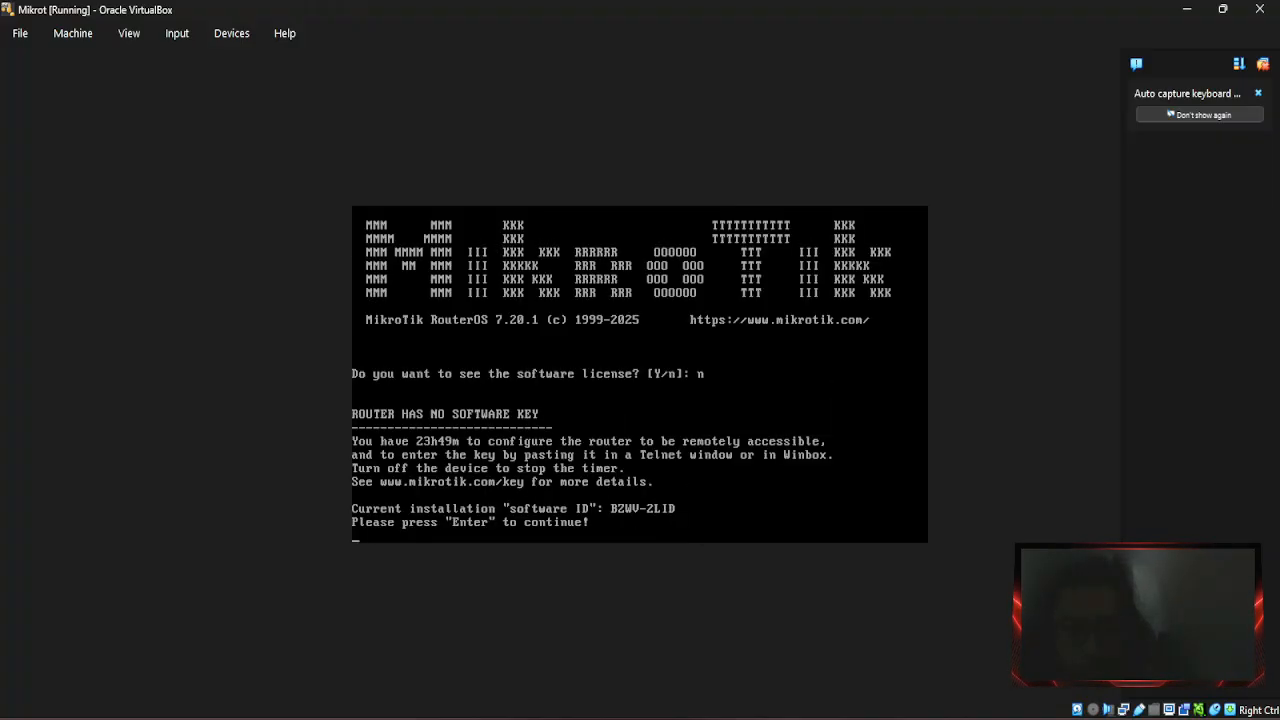
key("Return")
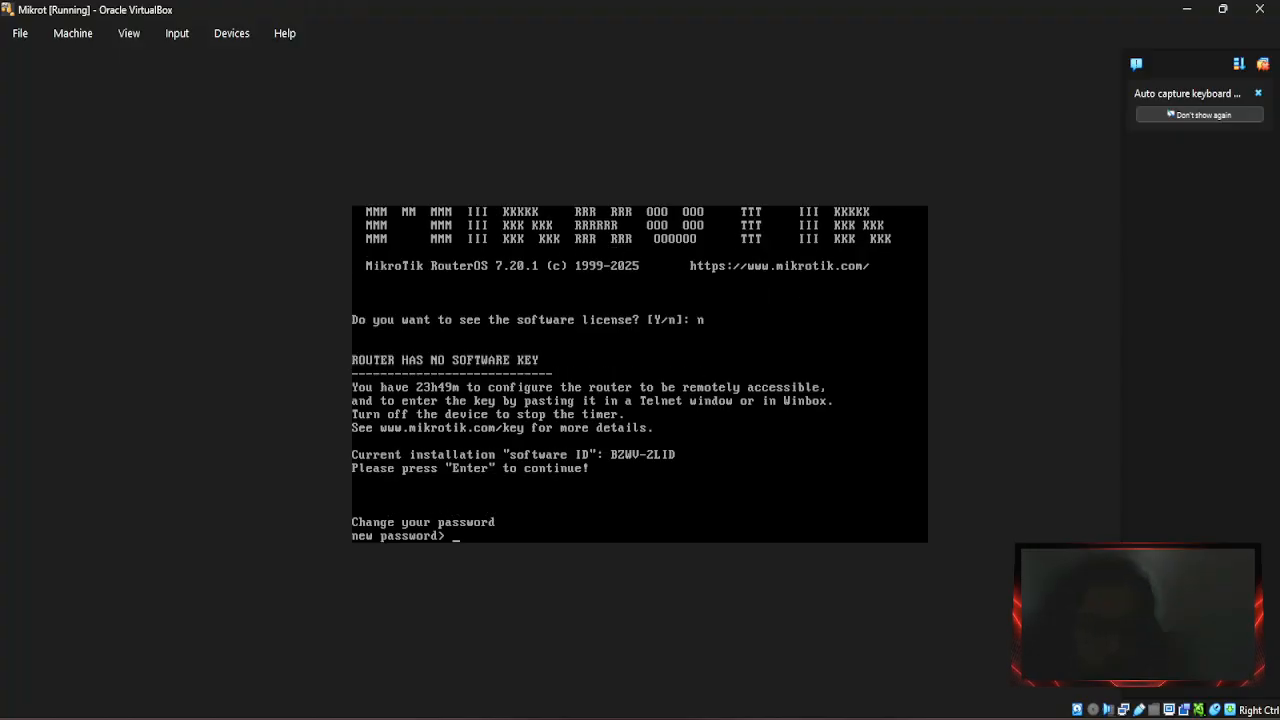
type("**")
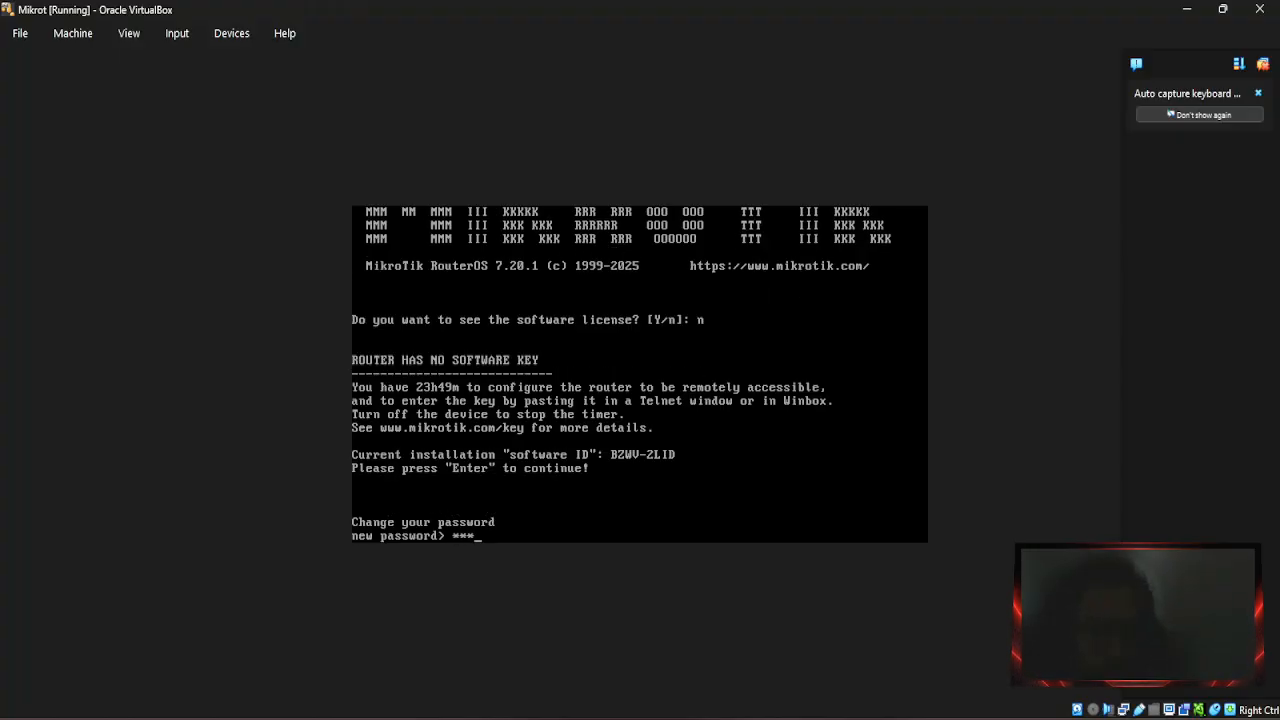
type("***")
key("Return")
type("***")
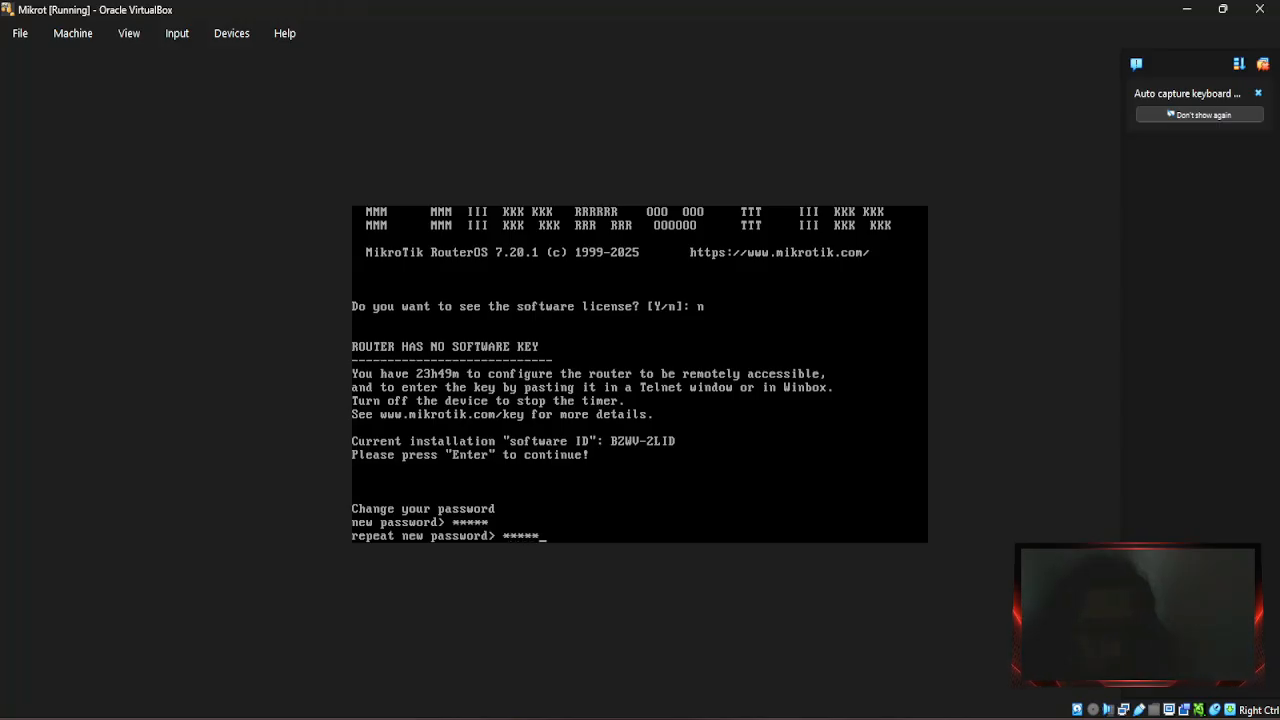
key("Return")
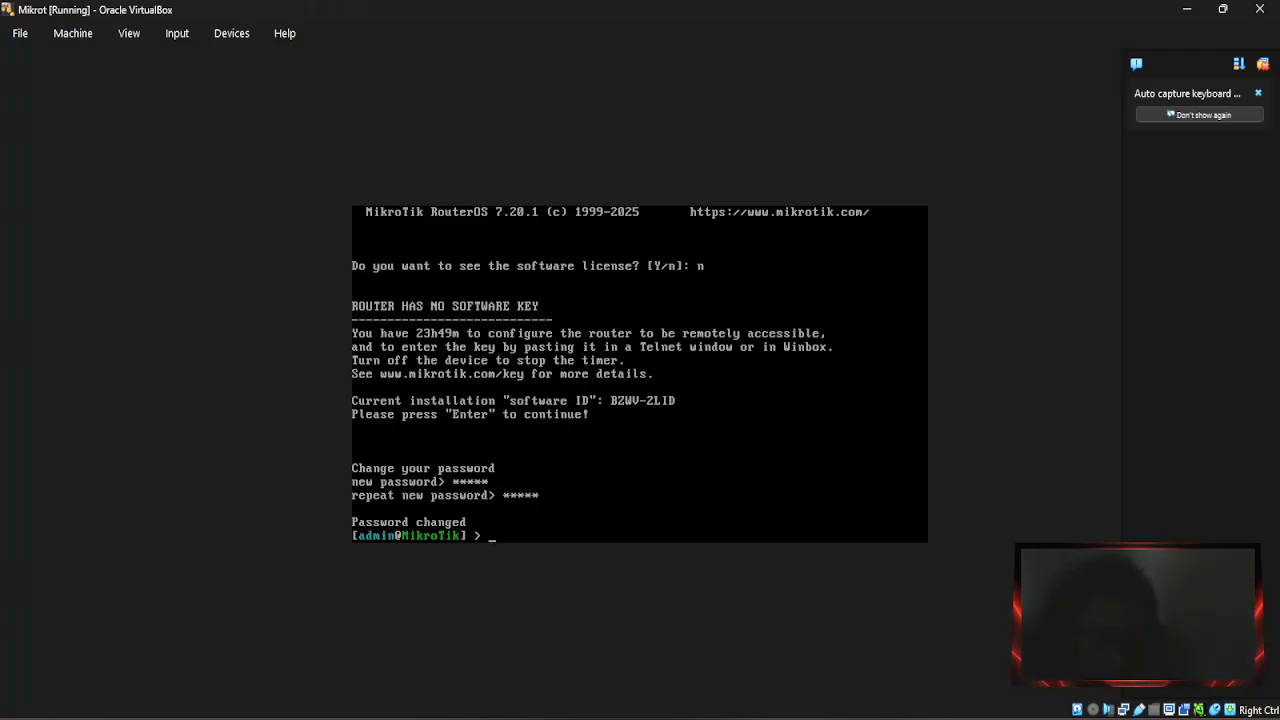
type("i")
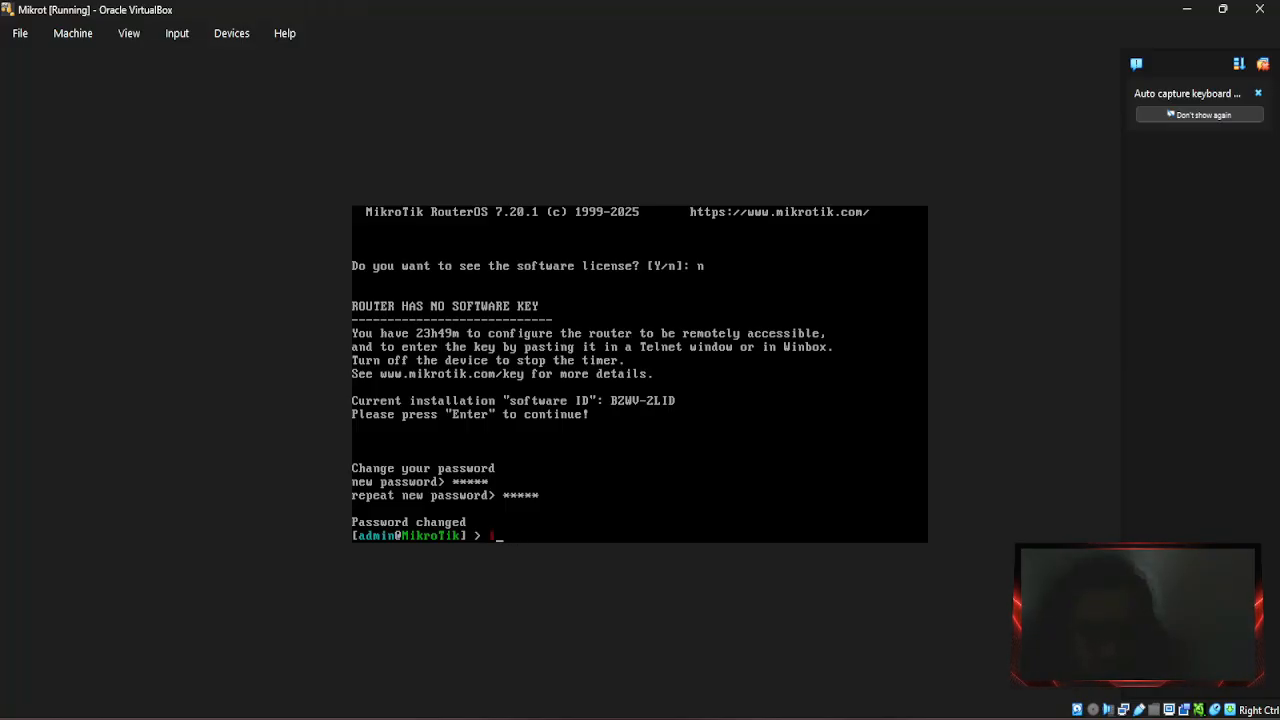
Run 'interface print' to list the router's ether1, ether2 and lo interfaces.
type("nte")
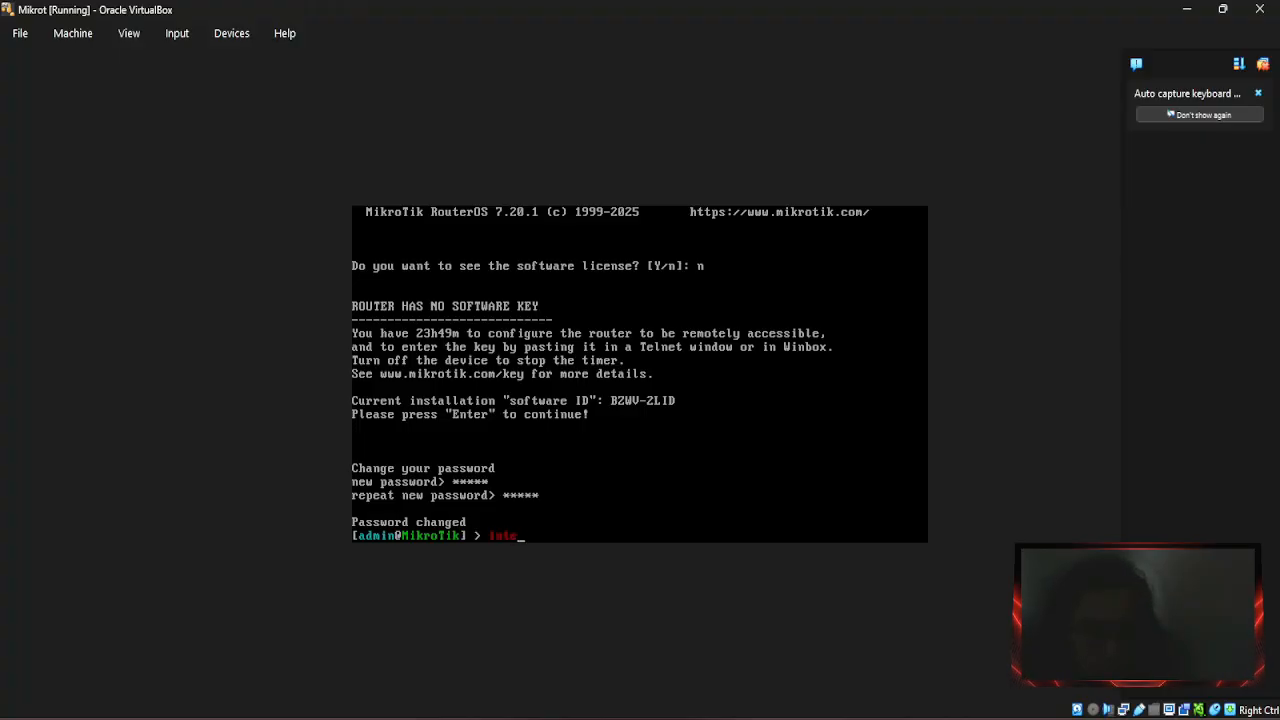
type("rface")
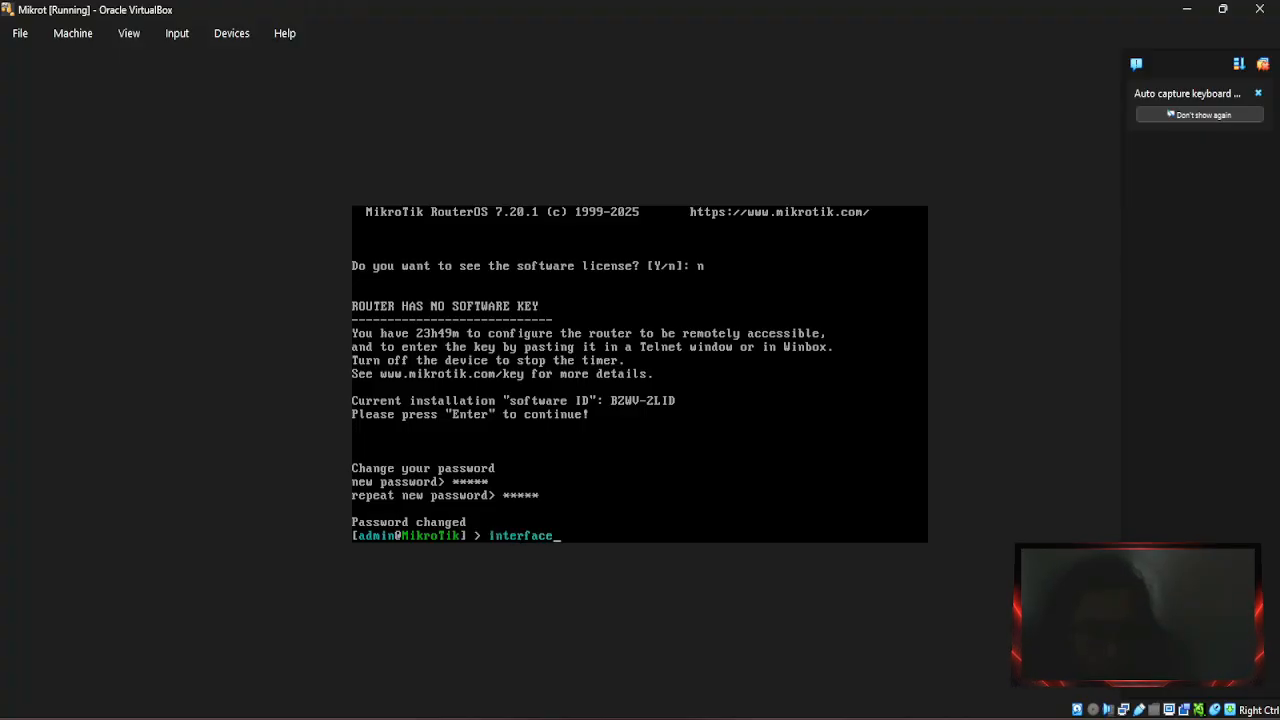
type(" pr")
key("Return")
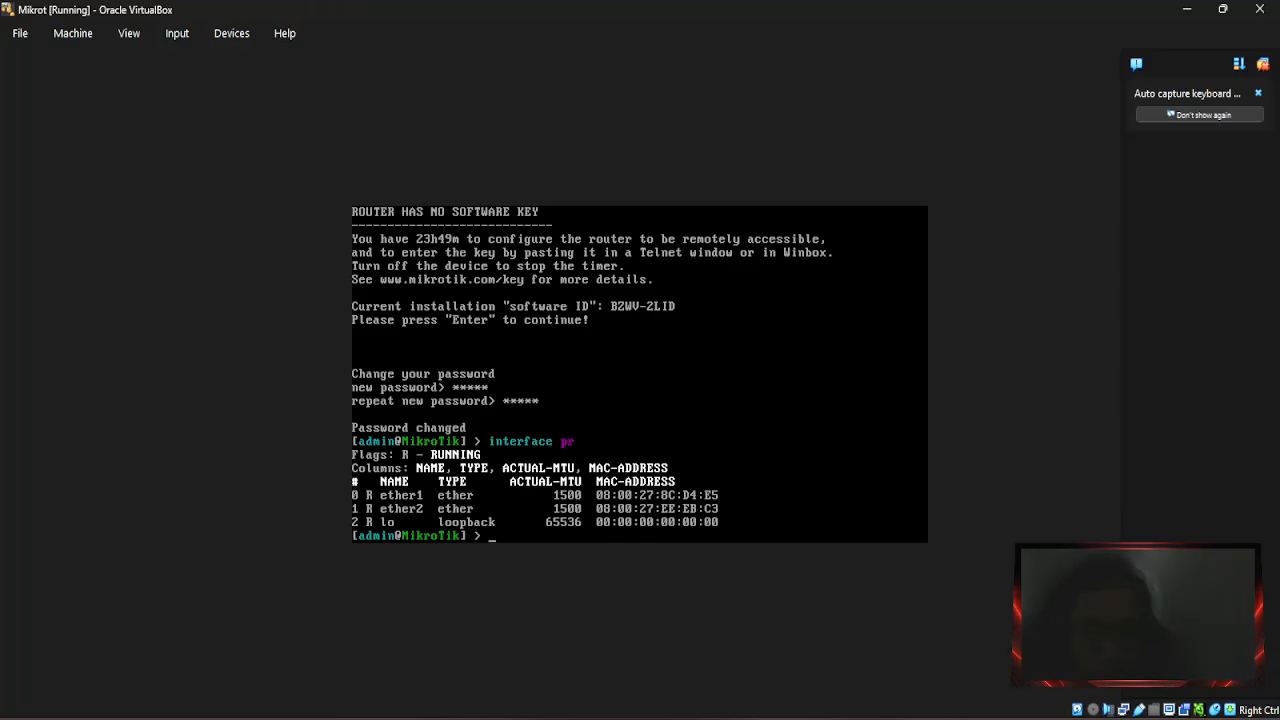
type("ip add adad")
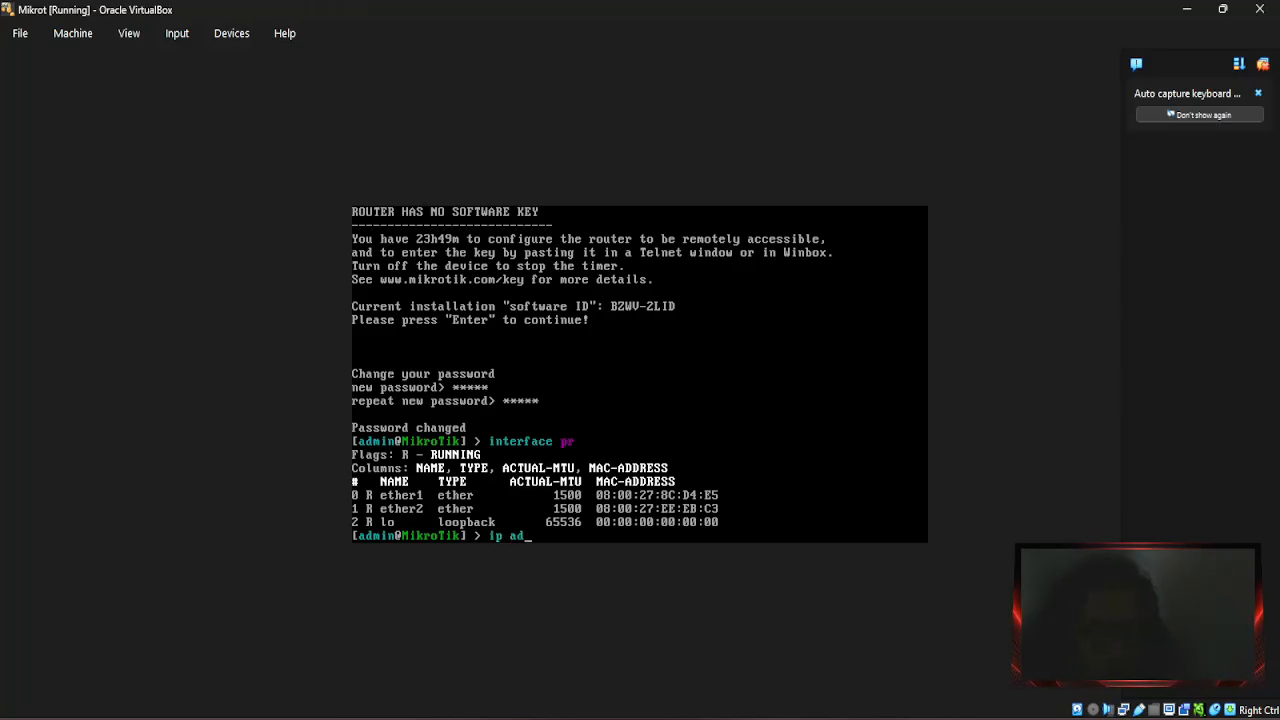
Assign address 192.168.137.2/24 to interface ether1 with 'ip add add'.
key("BackSpace")
key("BackSpace")
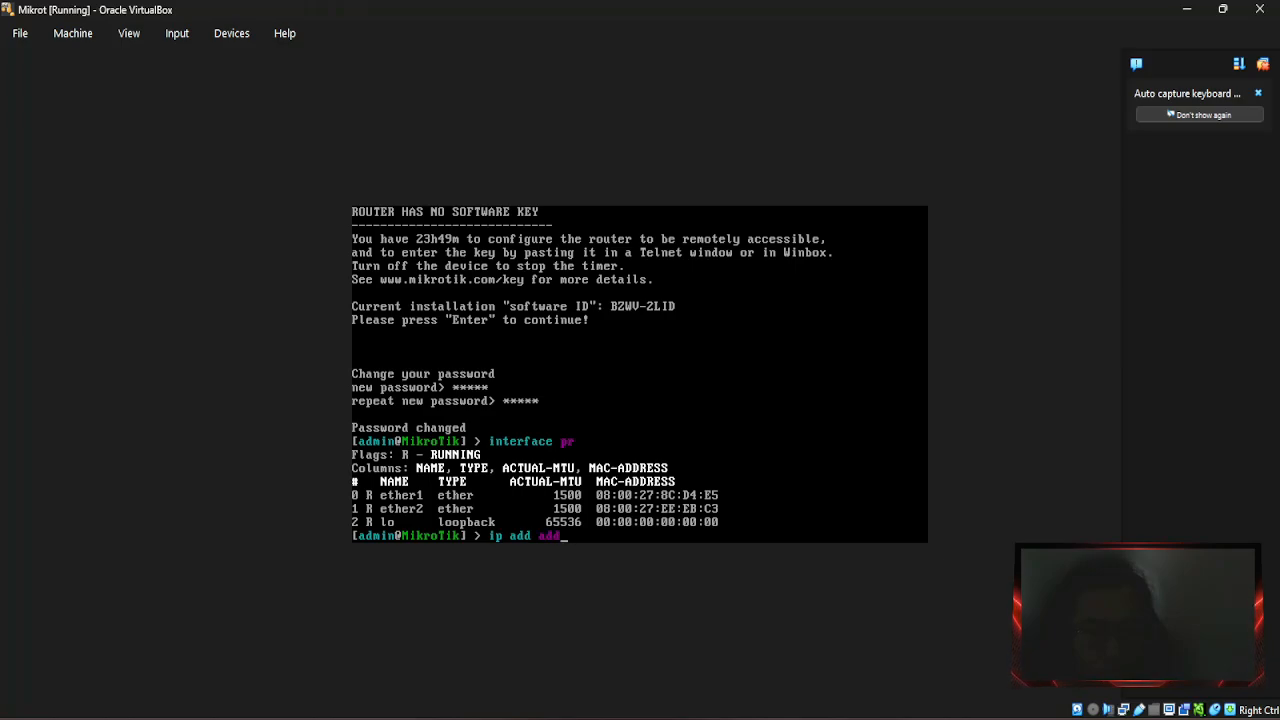
type("d address")
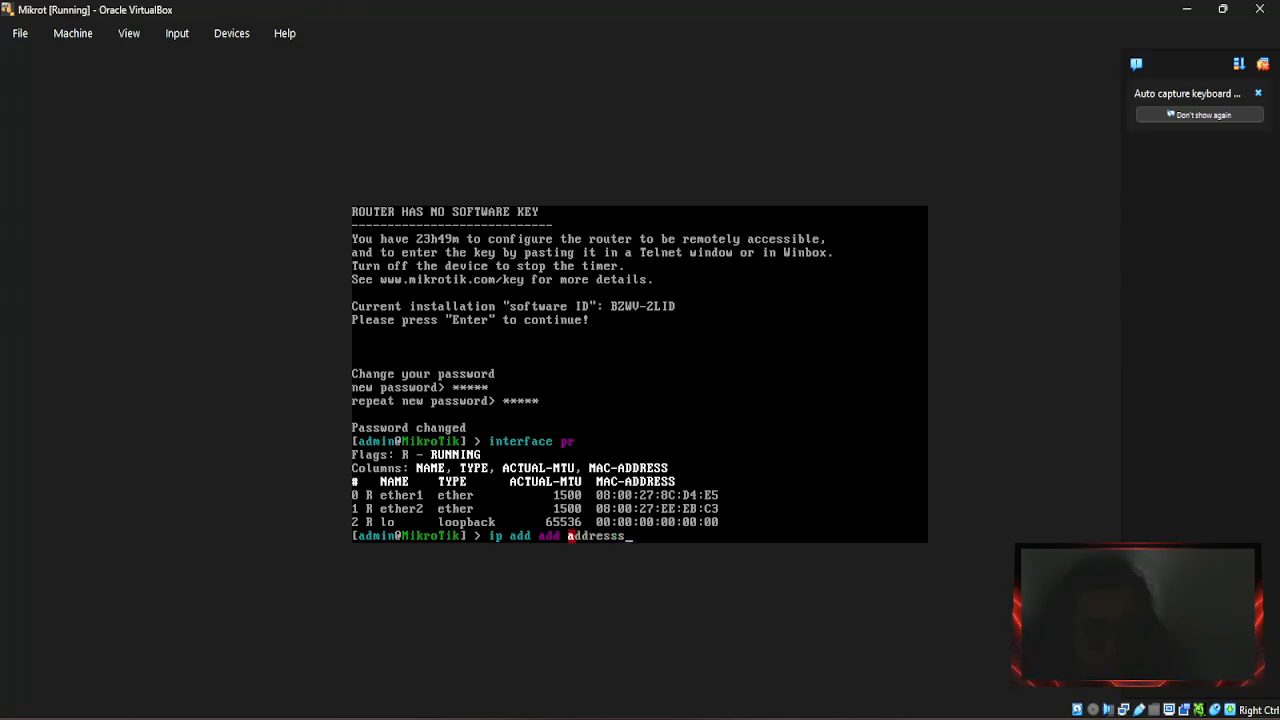
key("Tab")
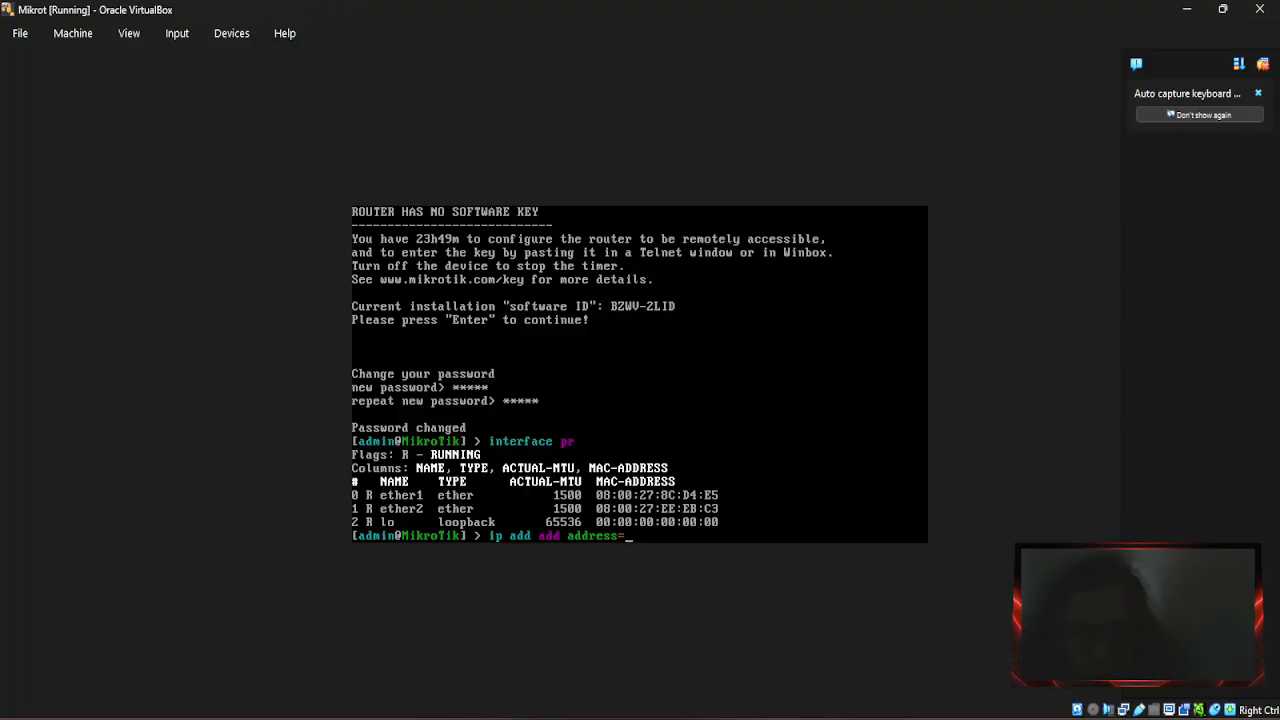
type("192")
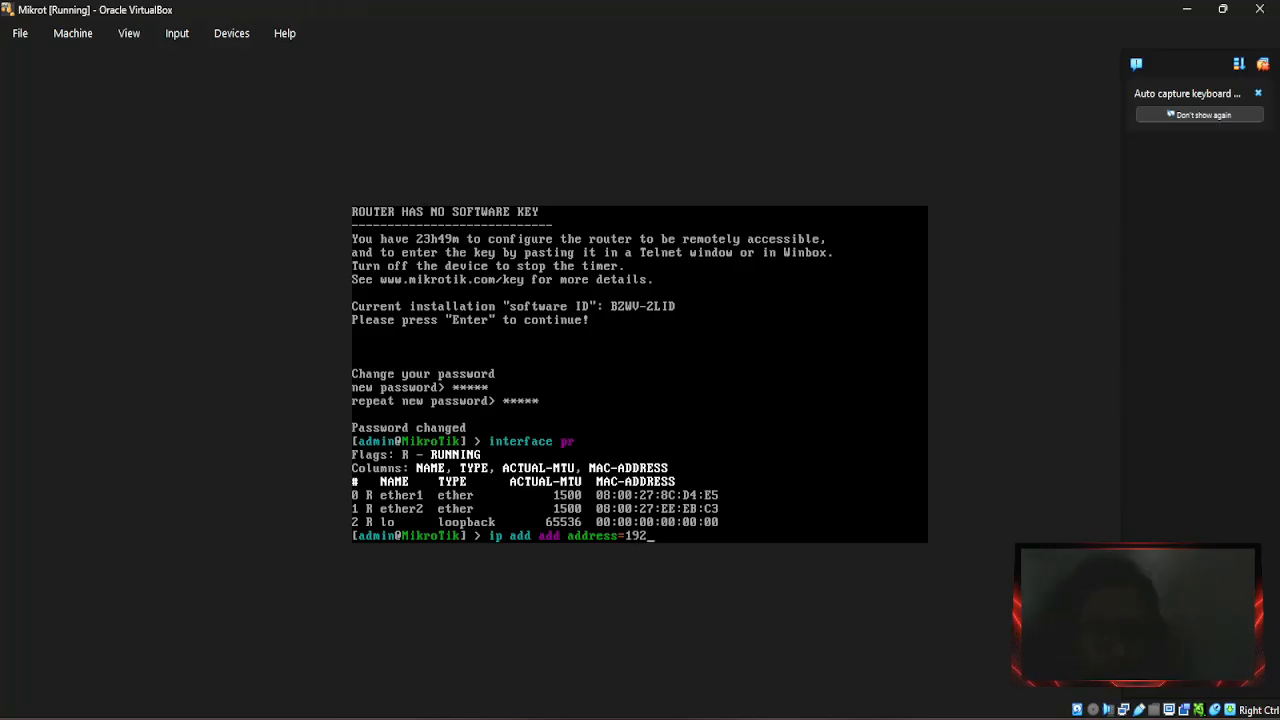
type(".1")
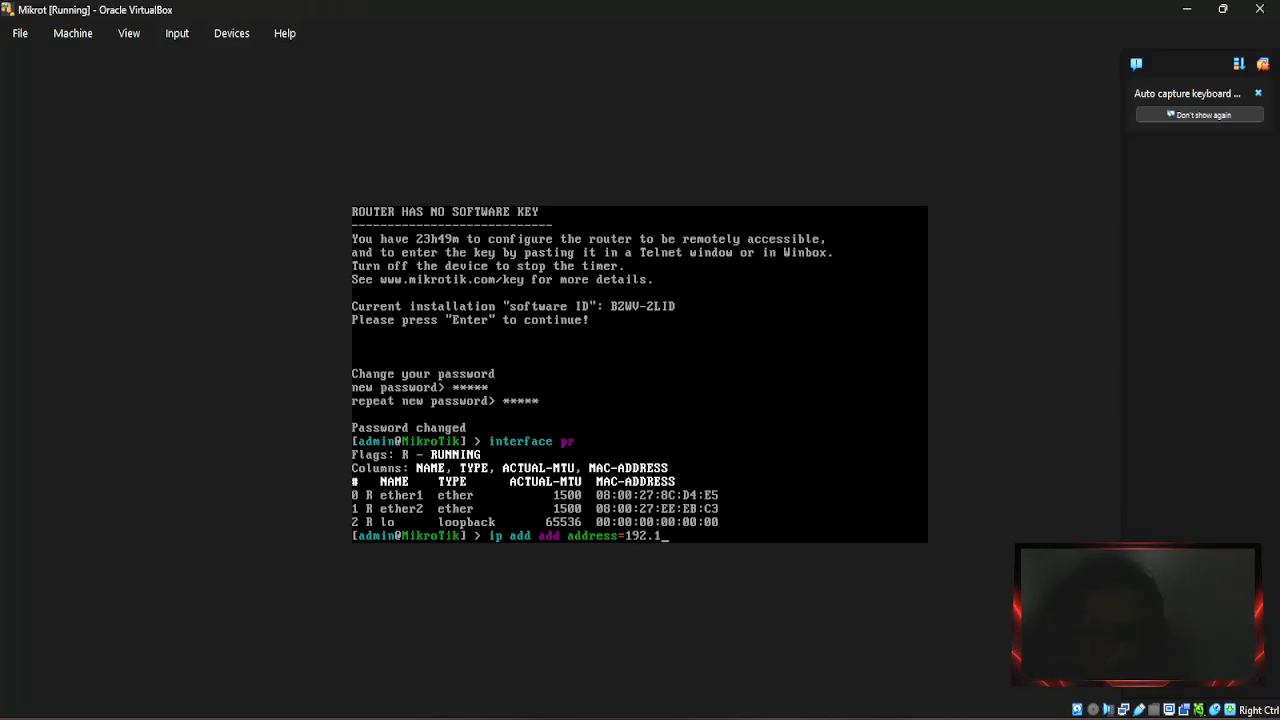
type("68.1")
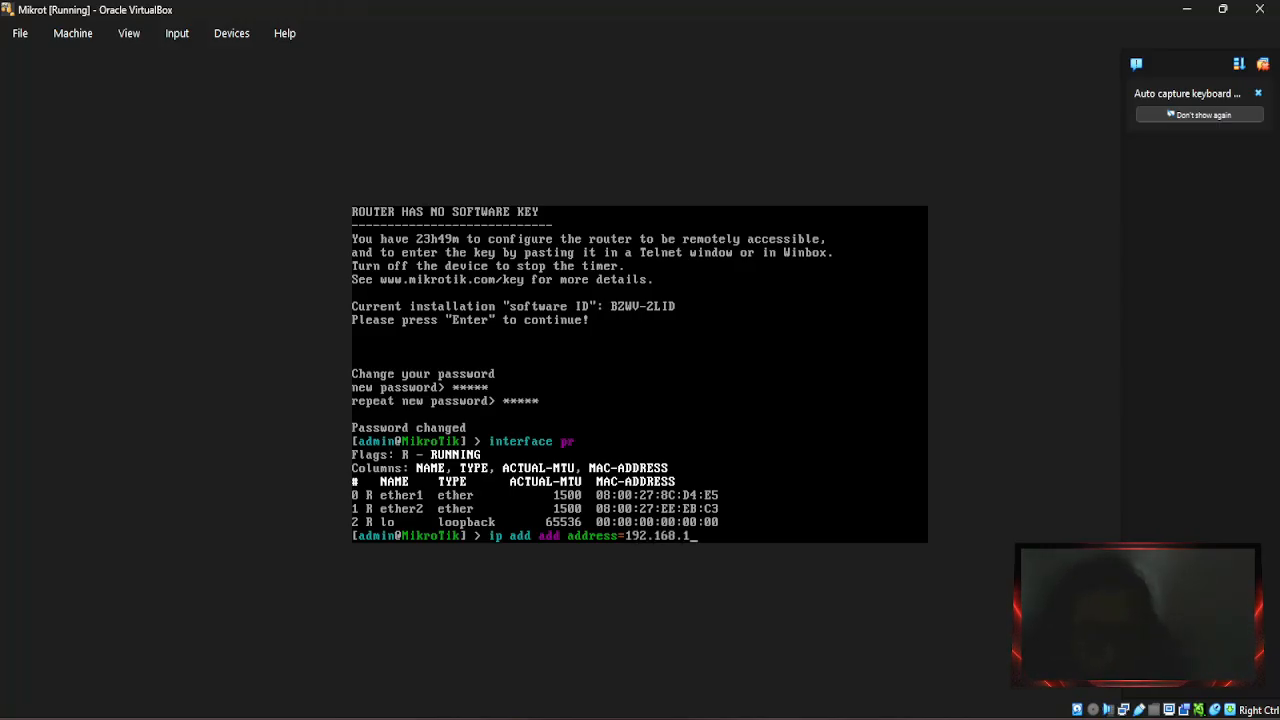
type("37.2/")
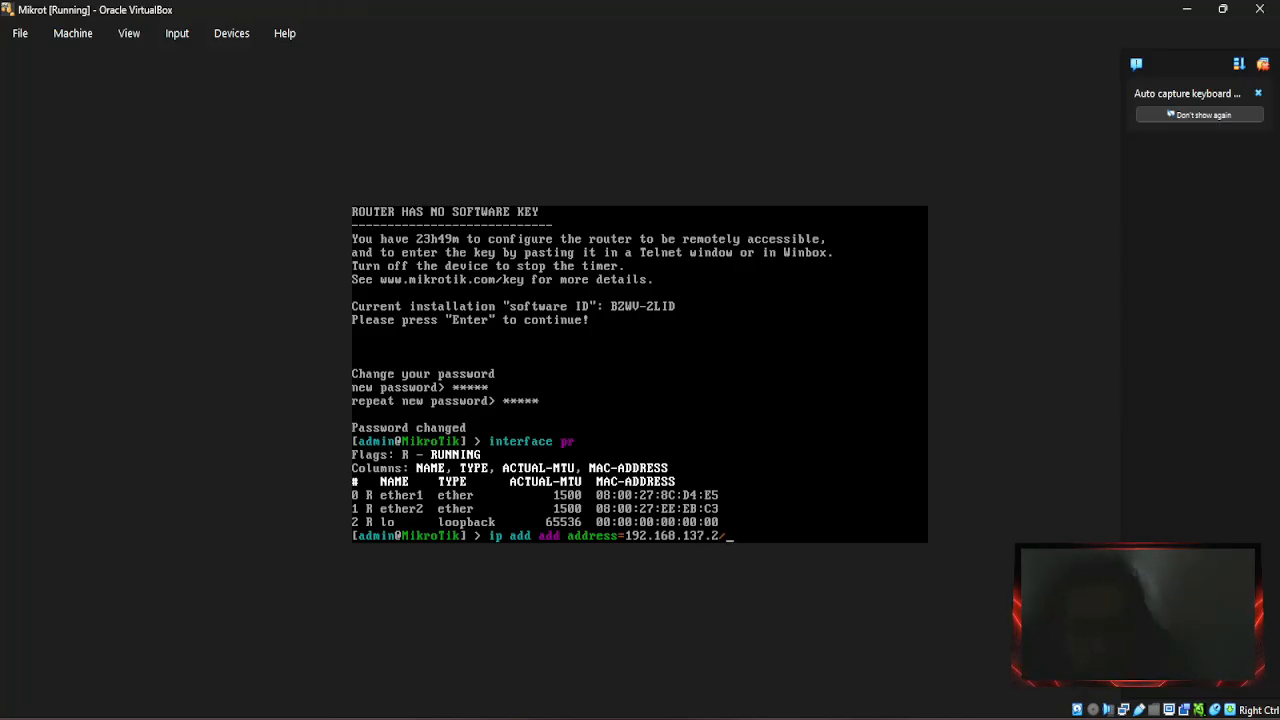
type("24")
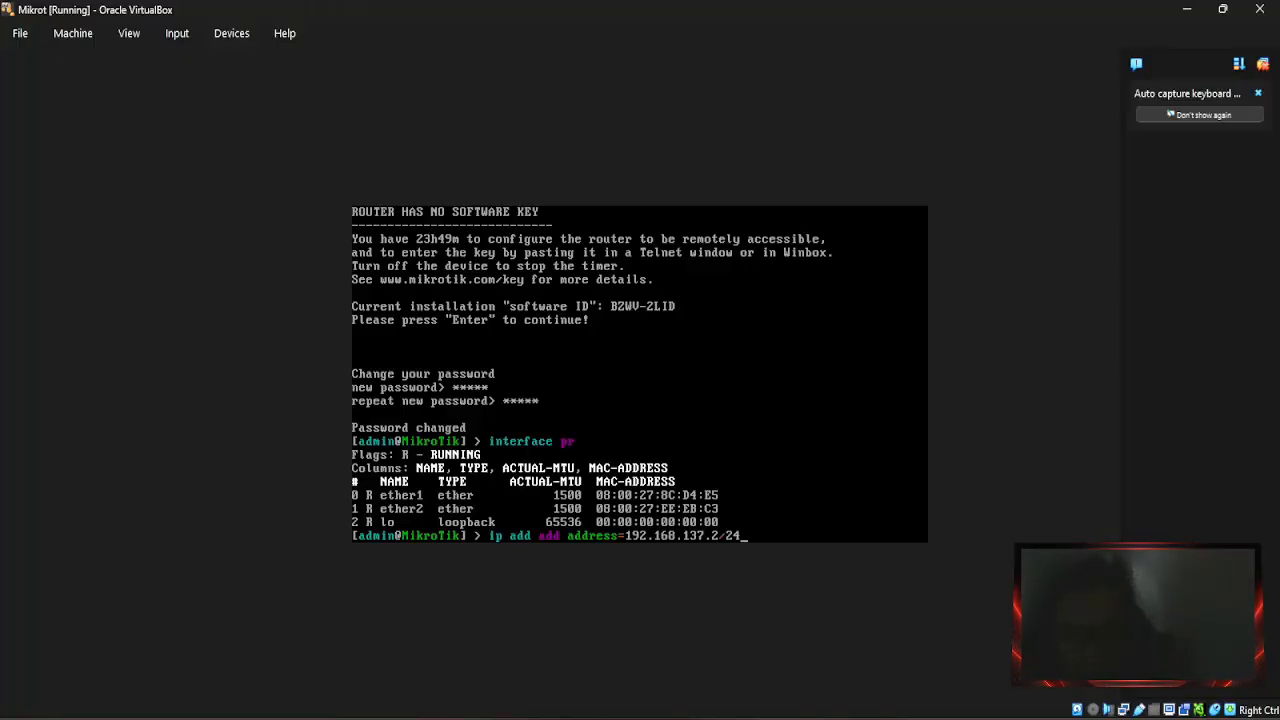
type(" int")
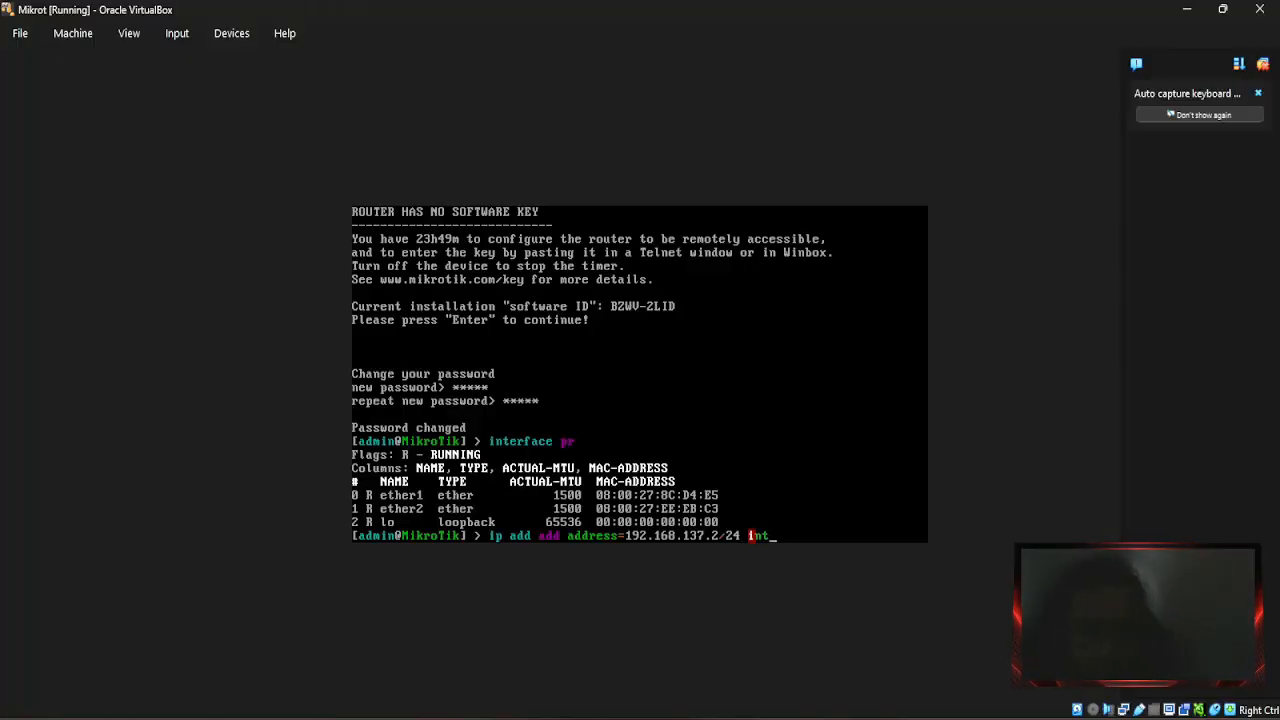
type("erfa")
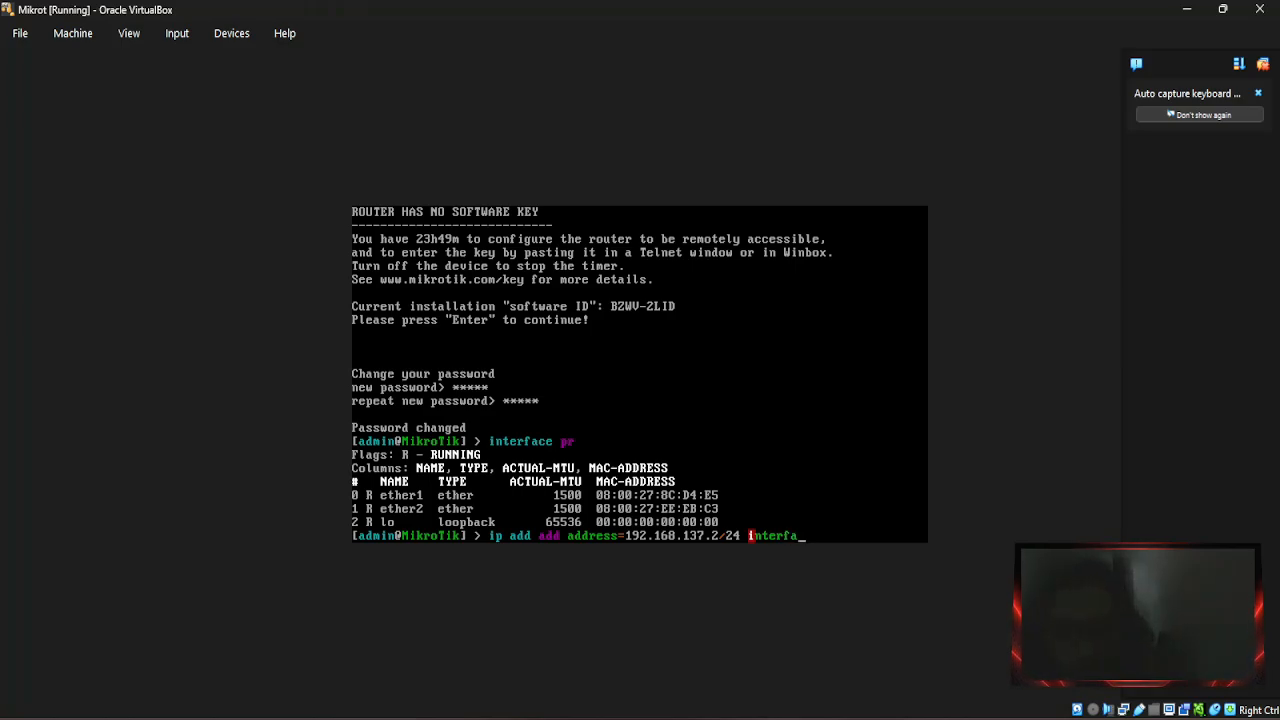
type("ce")
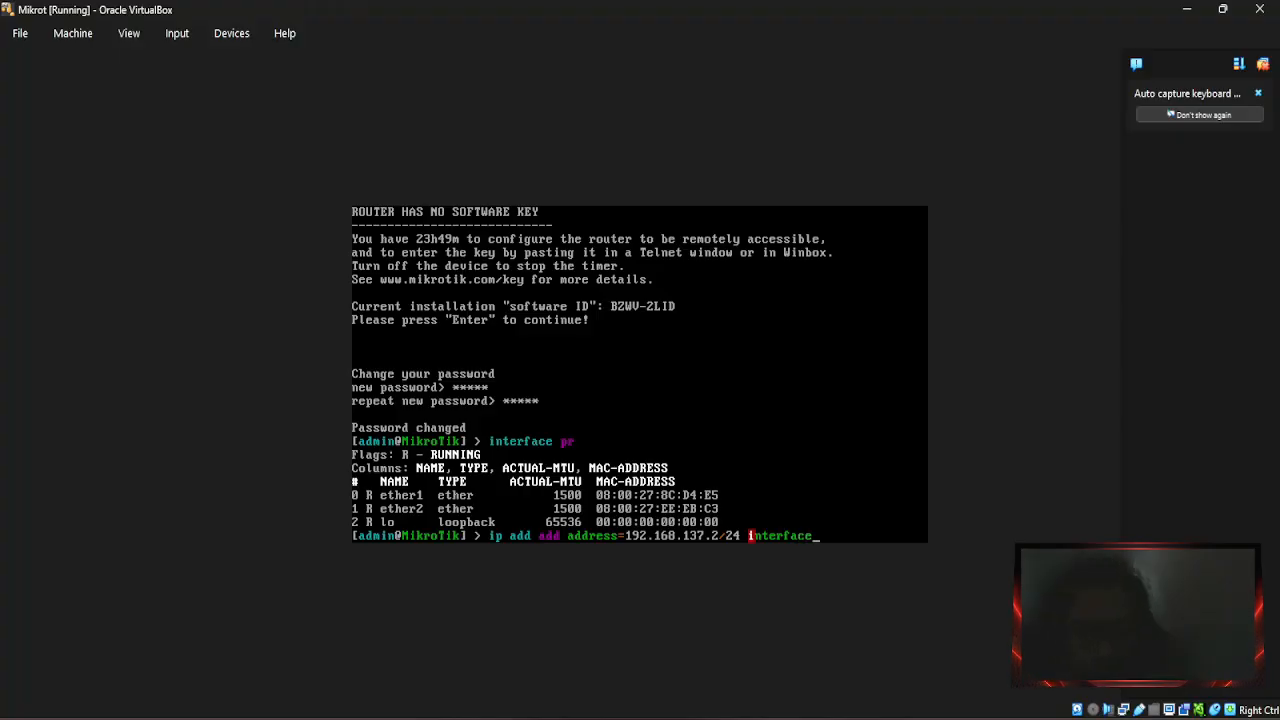
type("=et")
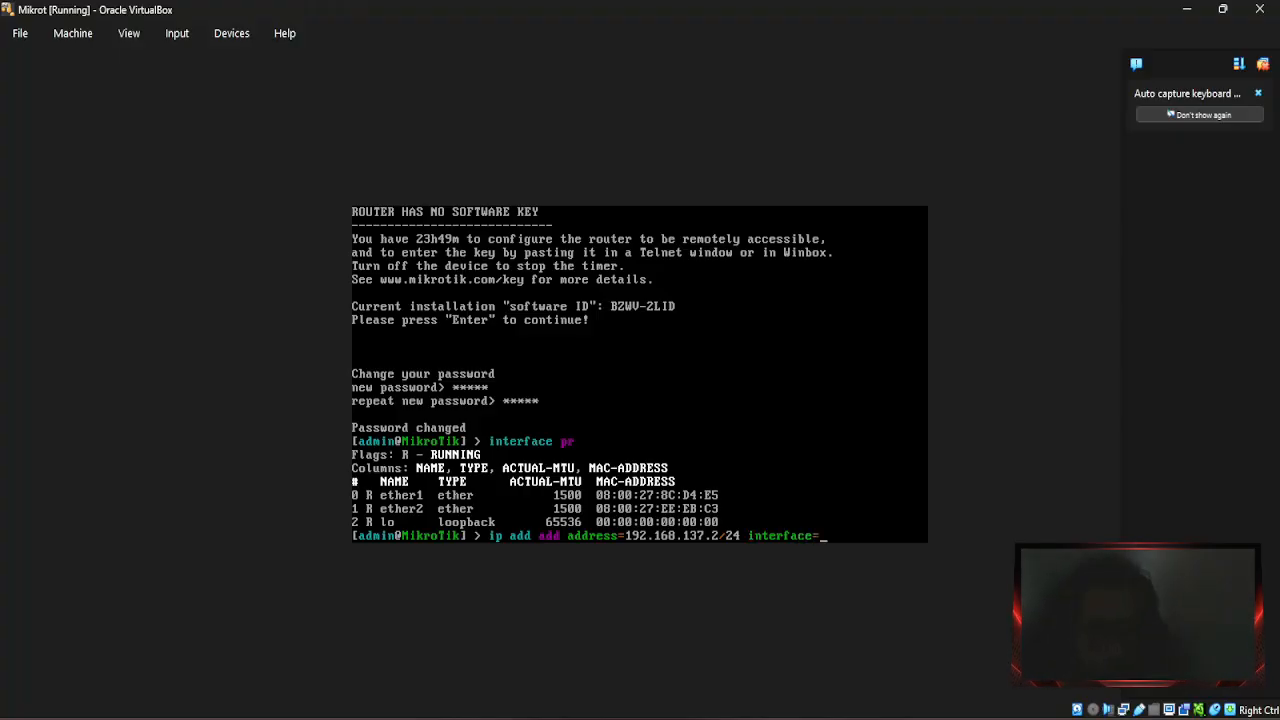
type("r1")
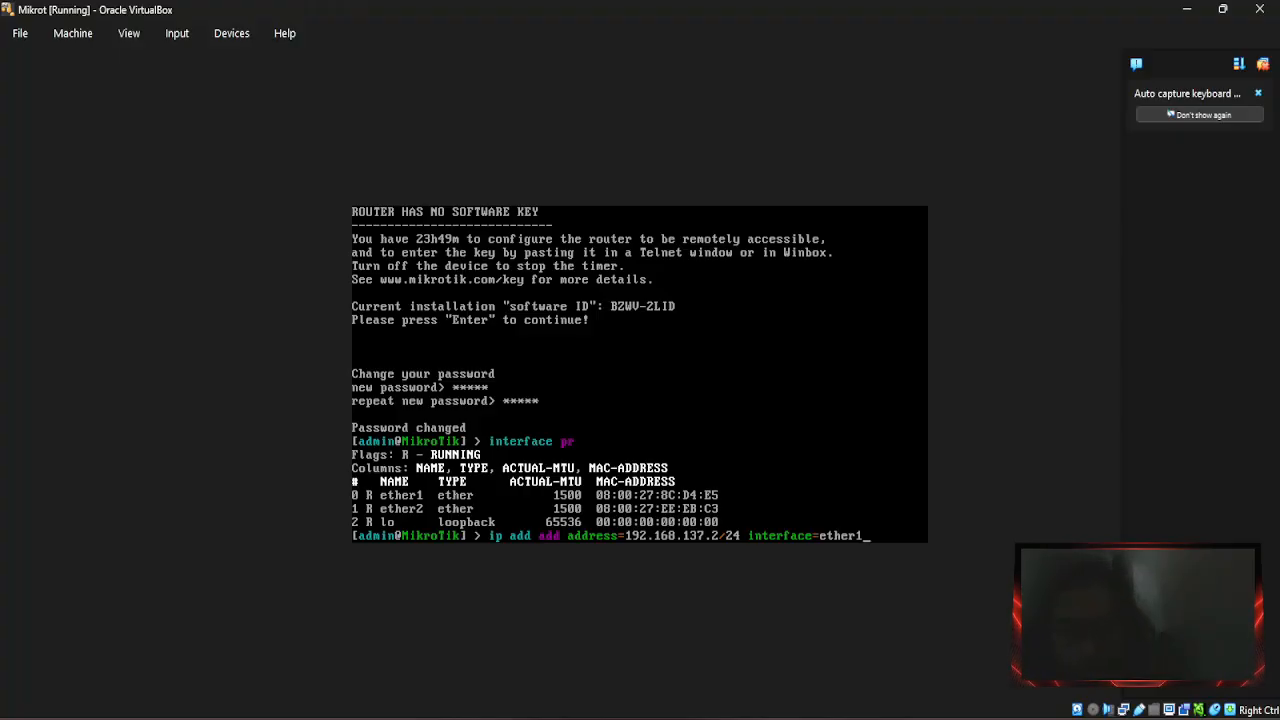
key("Return")
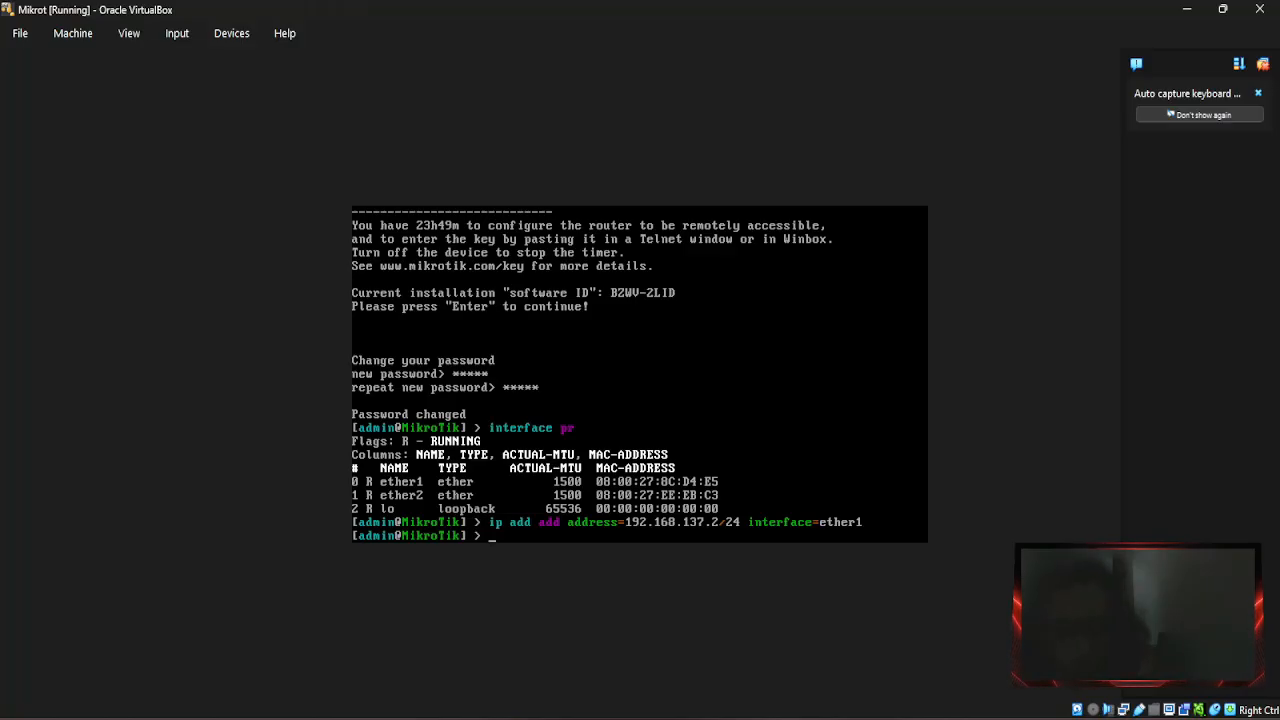
Add a default route via gateway 192.168.137.1 with 'ip route add gateway=192.168.137.1'.
type("ip")
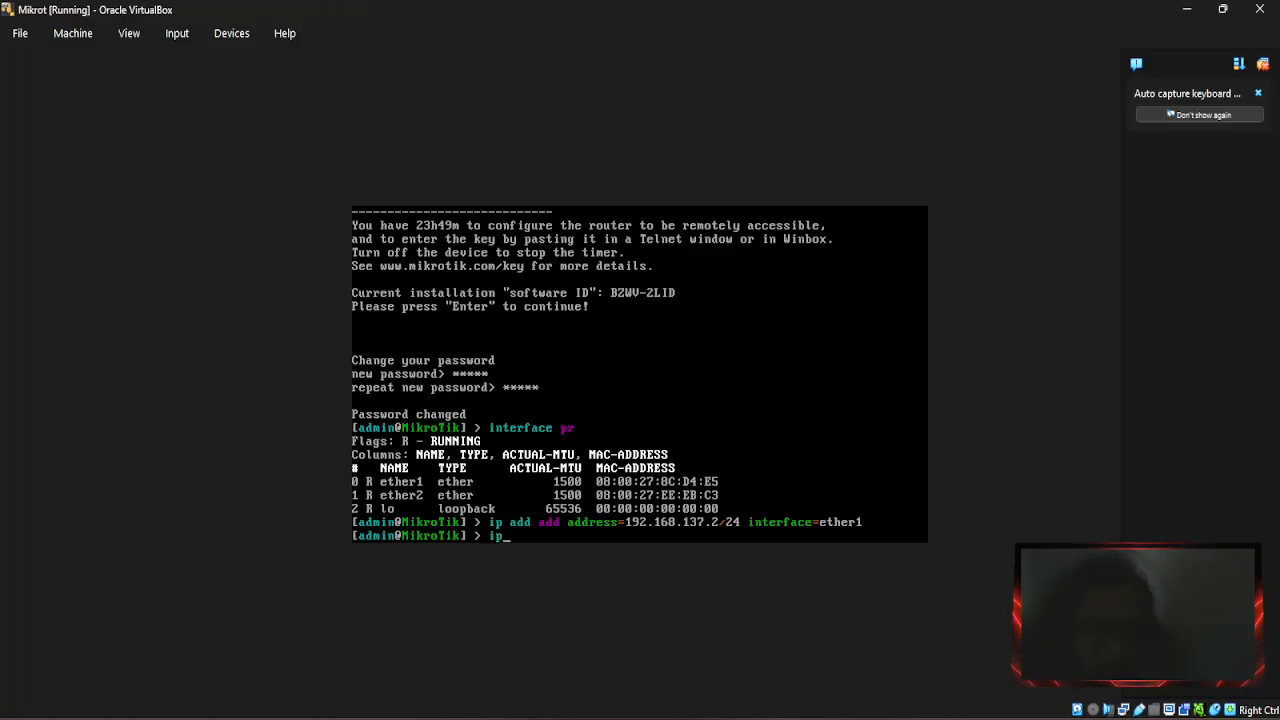
type(" route")
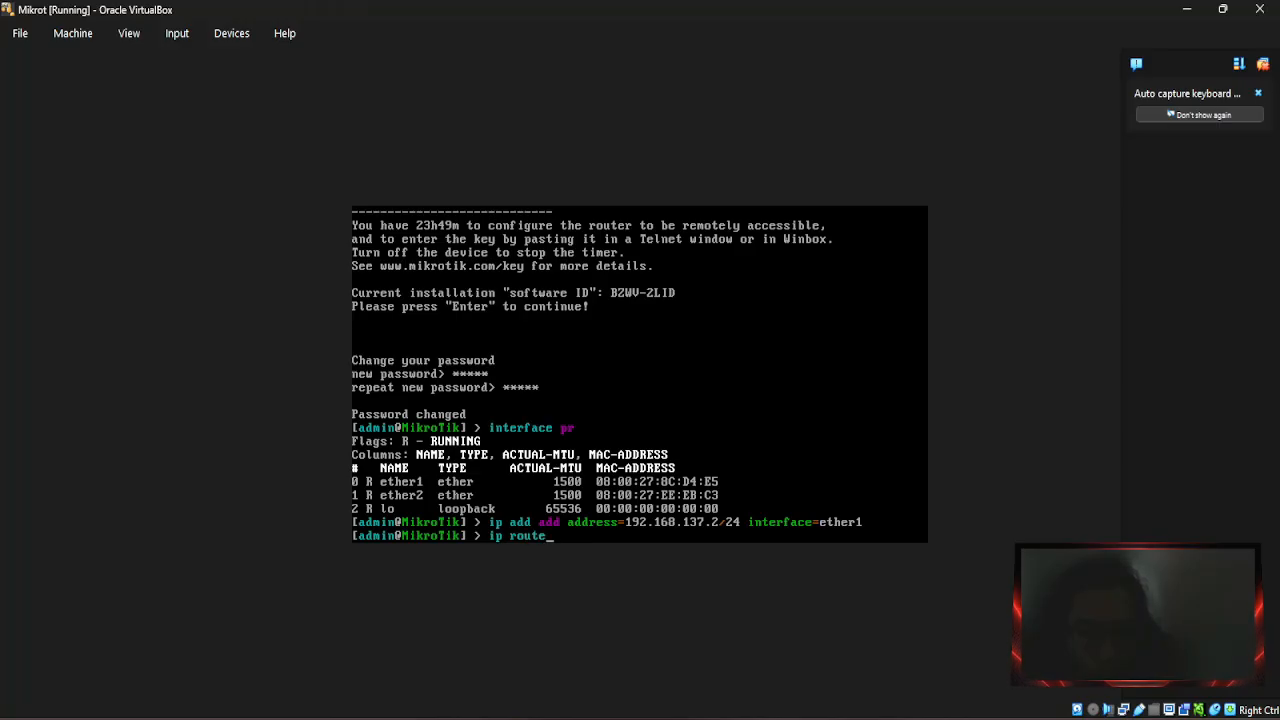
type(" gateway")
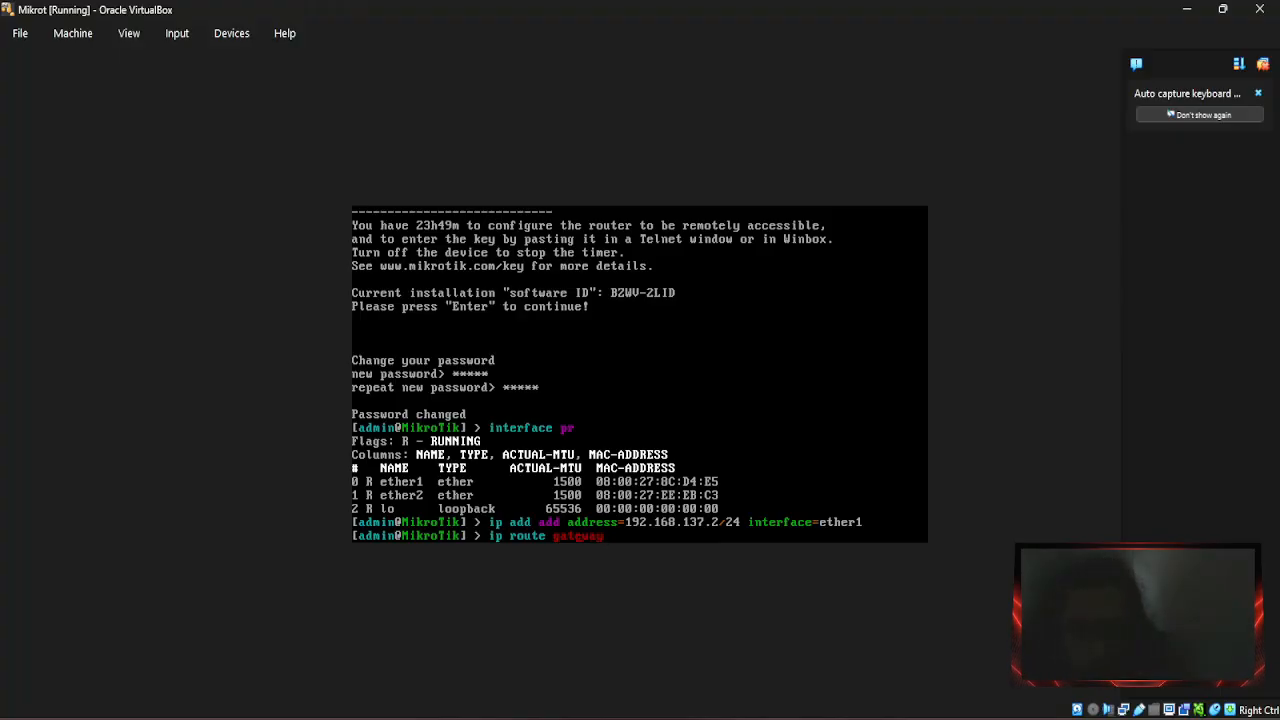
type("add")
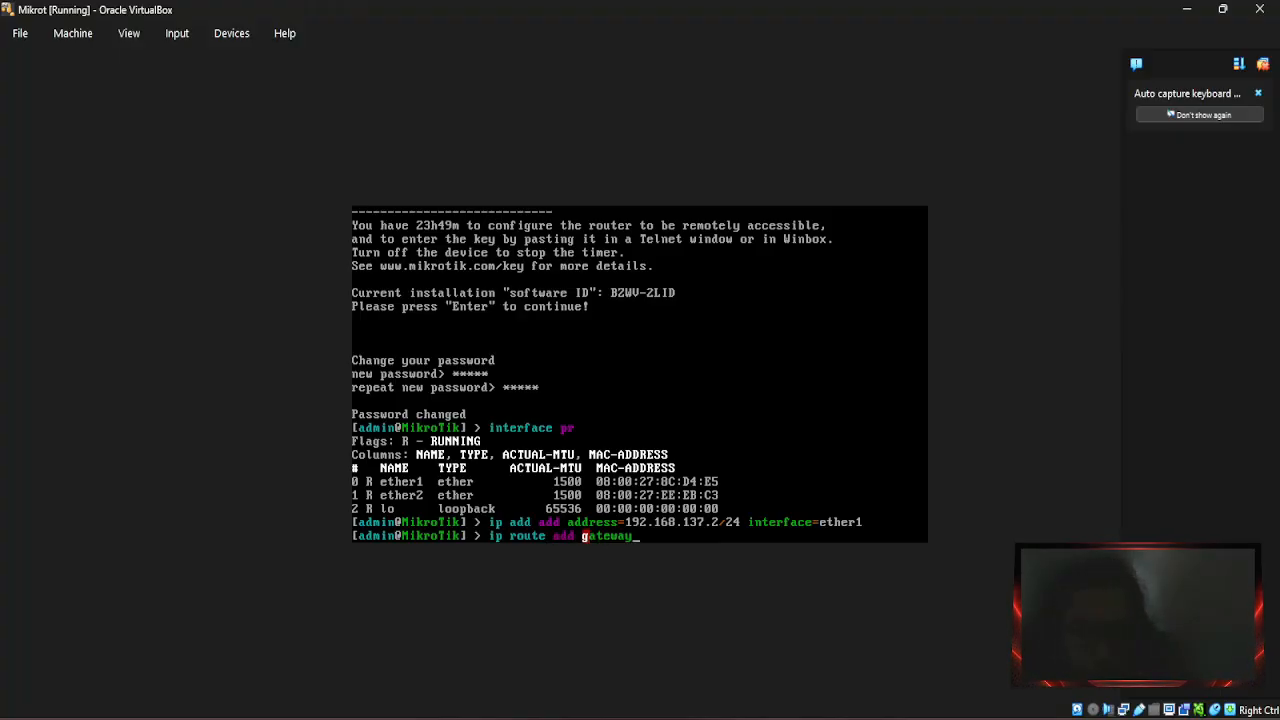
key("End")
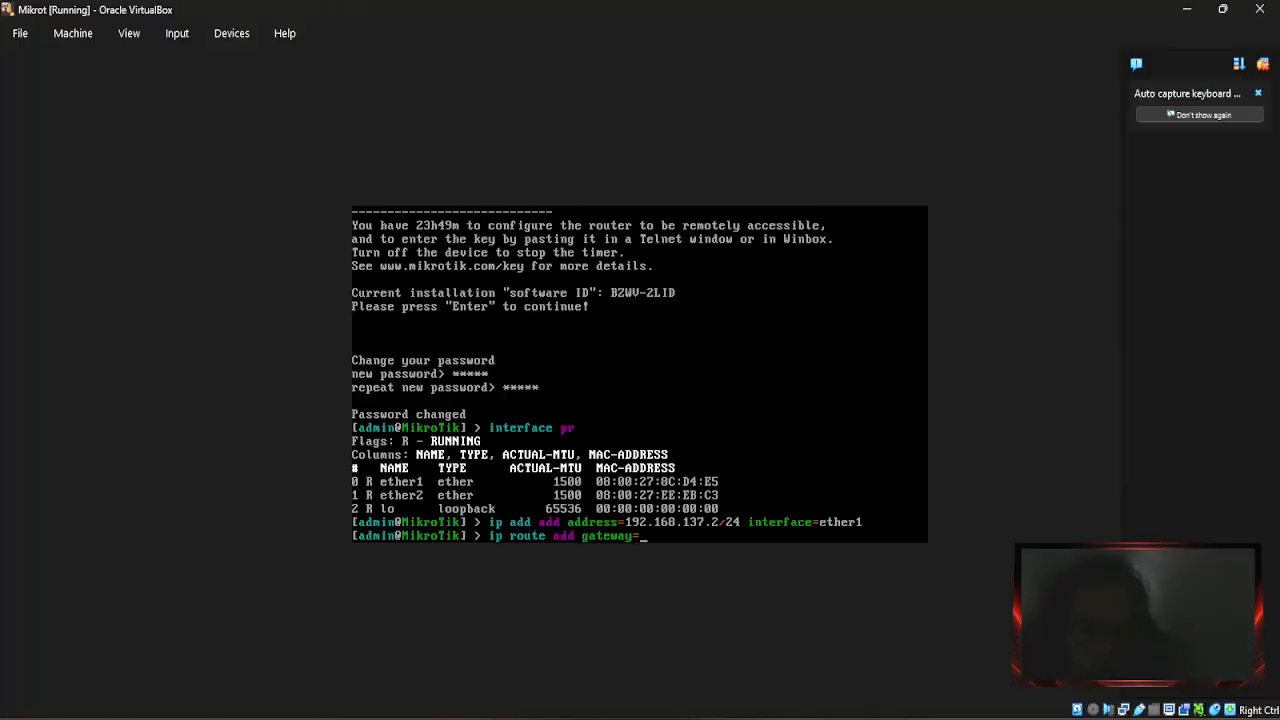
type("=192")
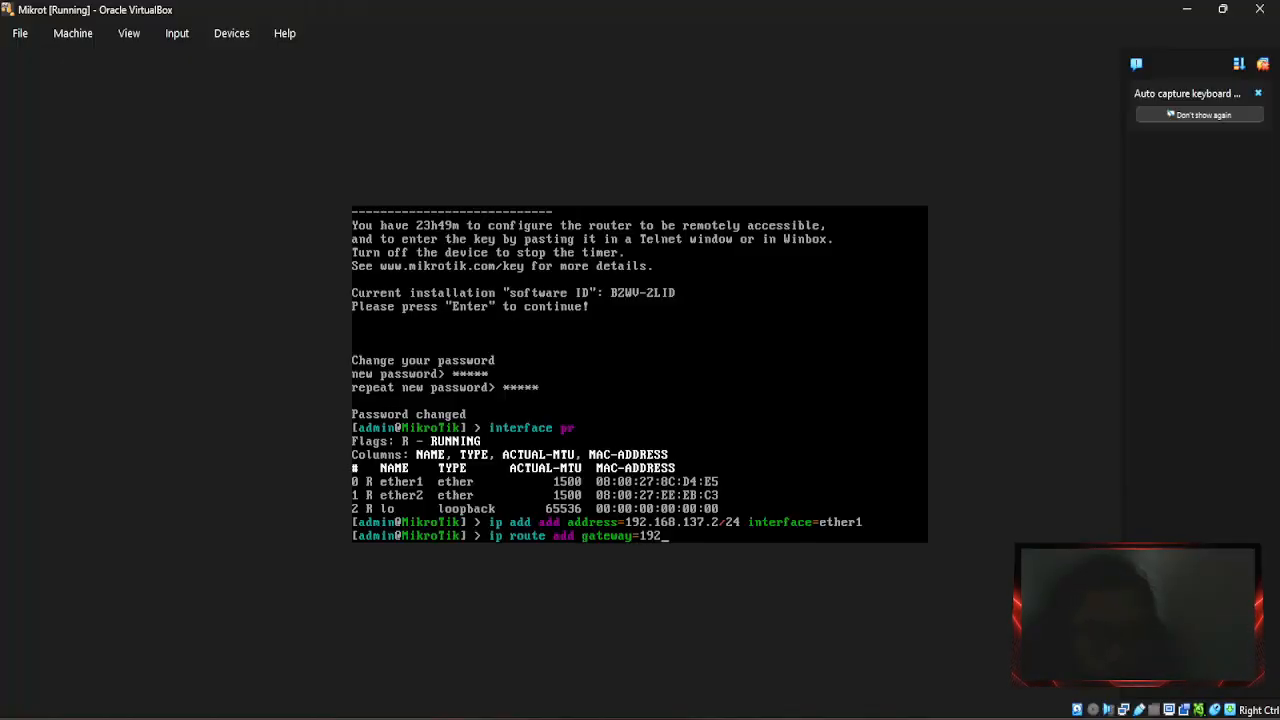
type(".168")
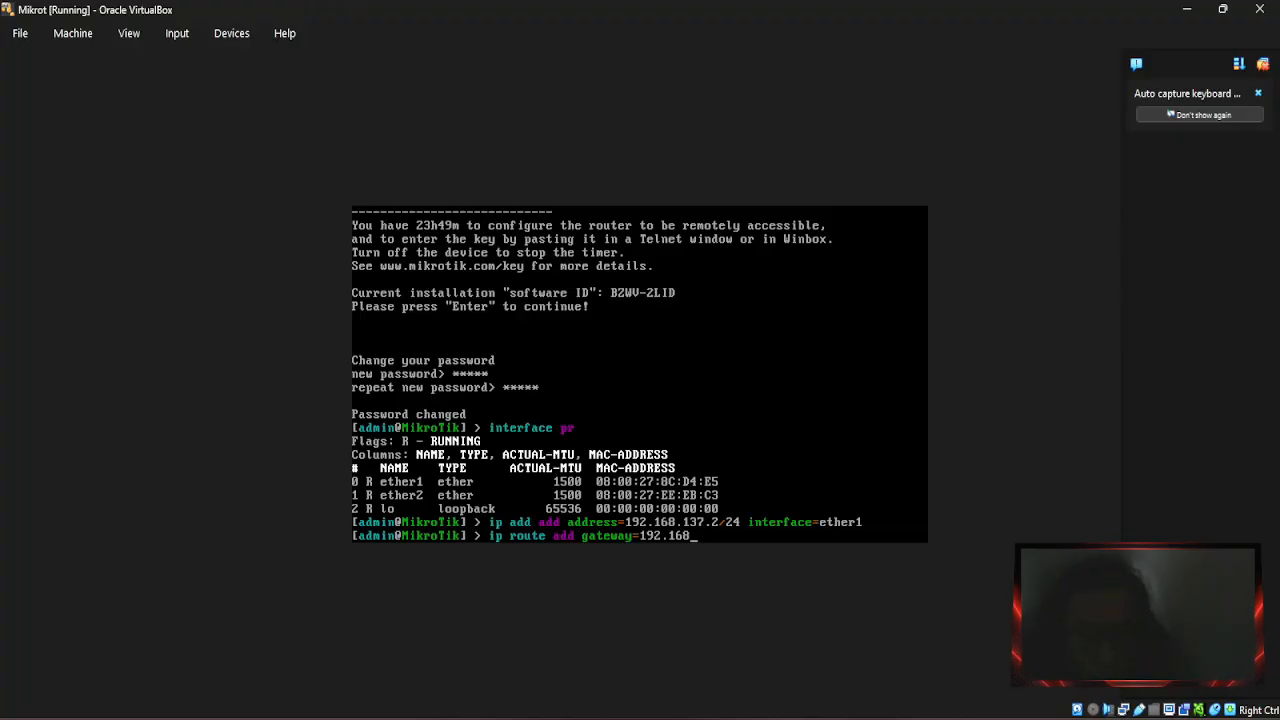
type(".13")
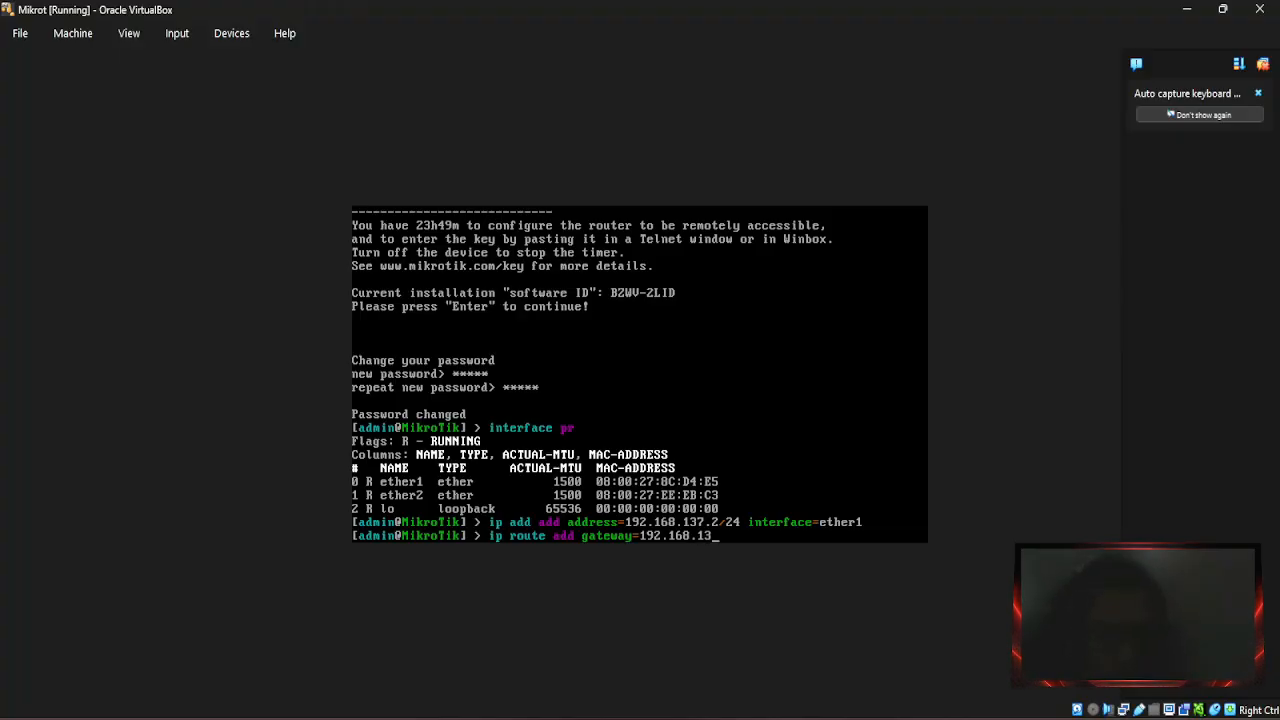
type("7.1")
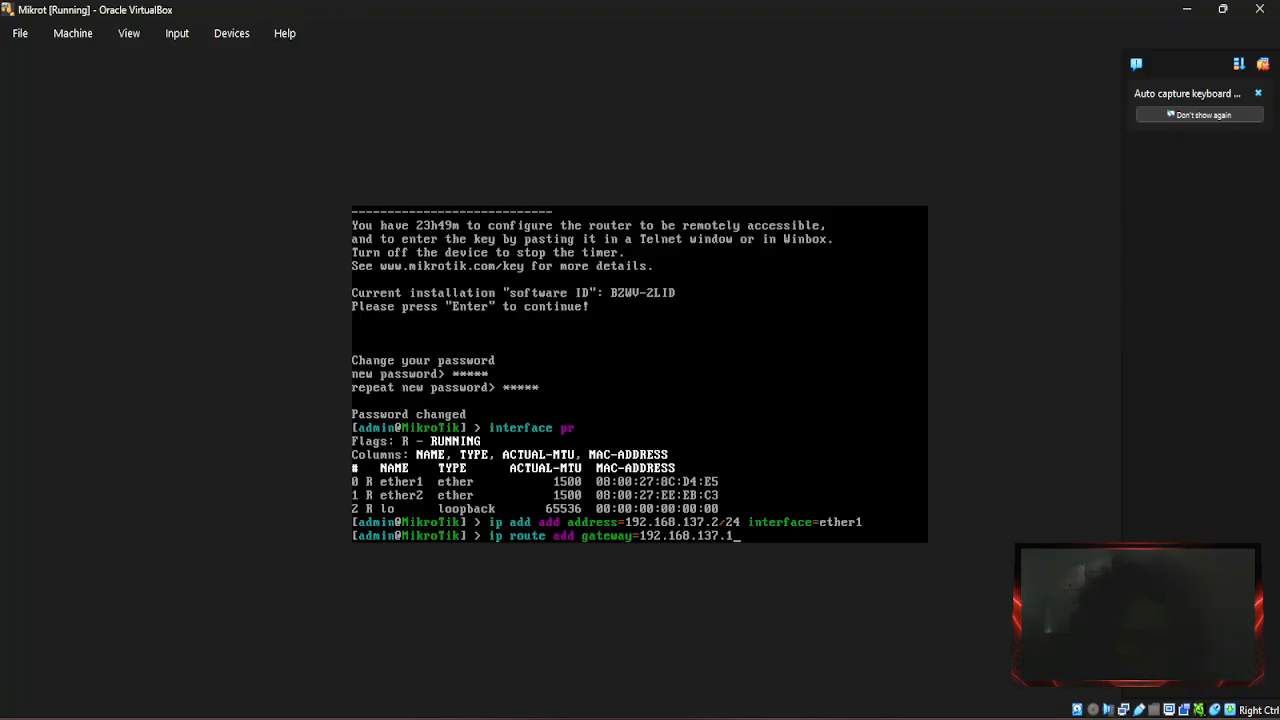
key("Return")
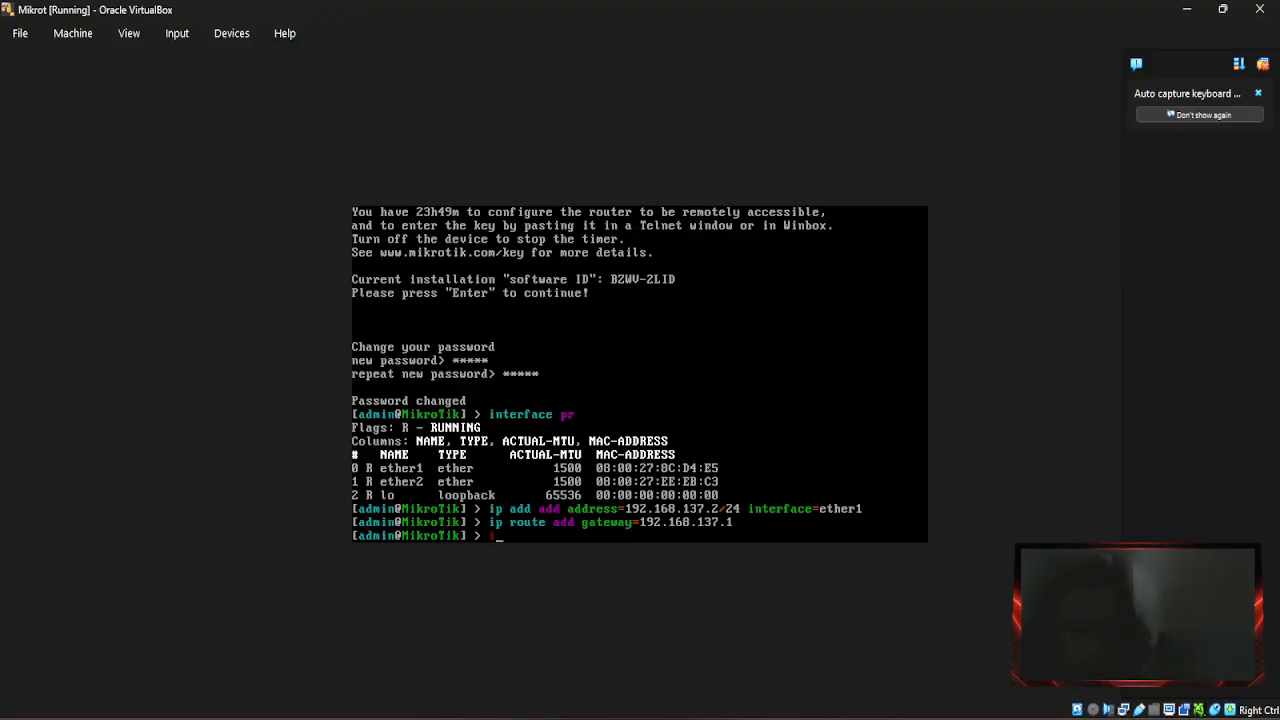
Run 'ip dns set servers=192.168.137.1,8.8.8.8 allow-remote-requests=yes' on the router.
type("p dns")
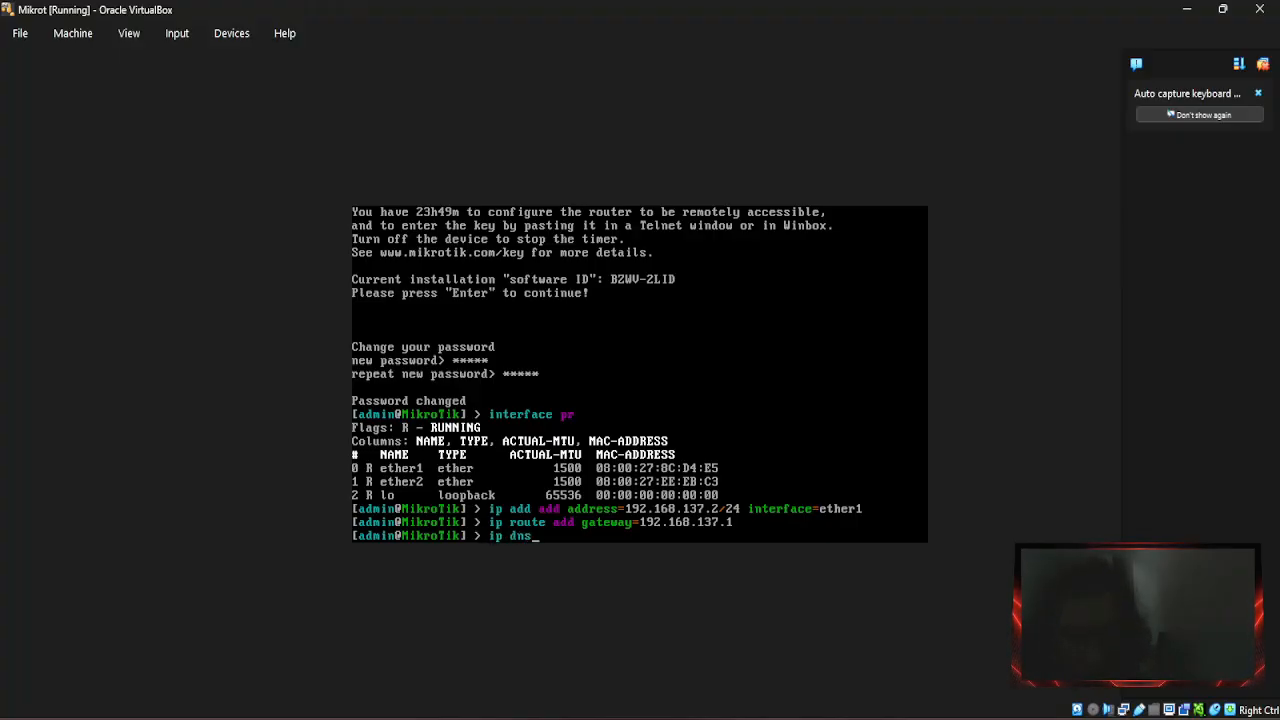
type(" set ")
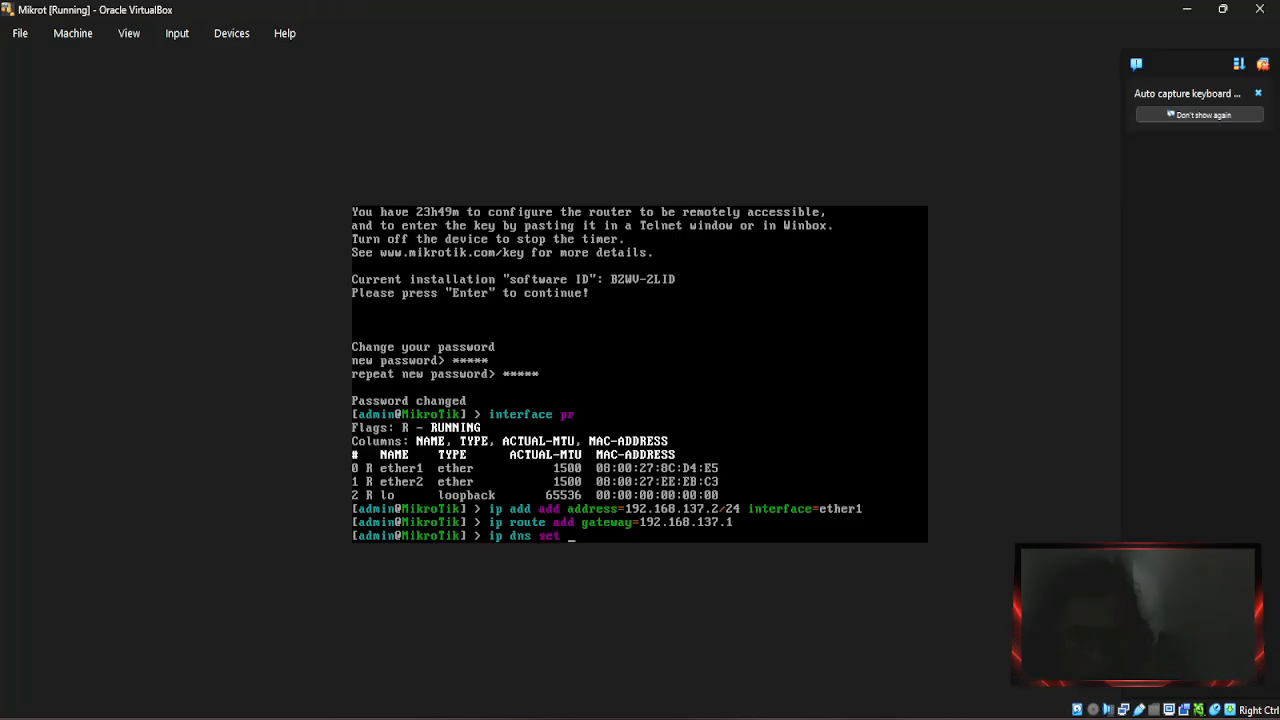
type("servers")
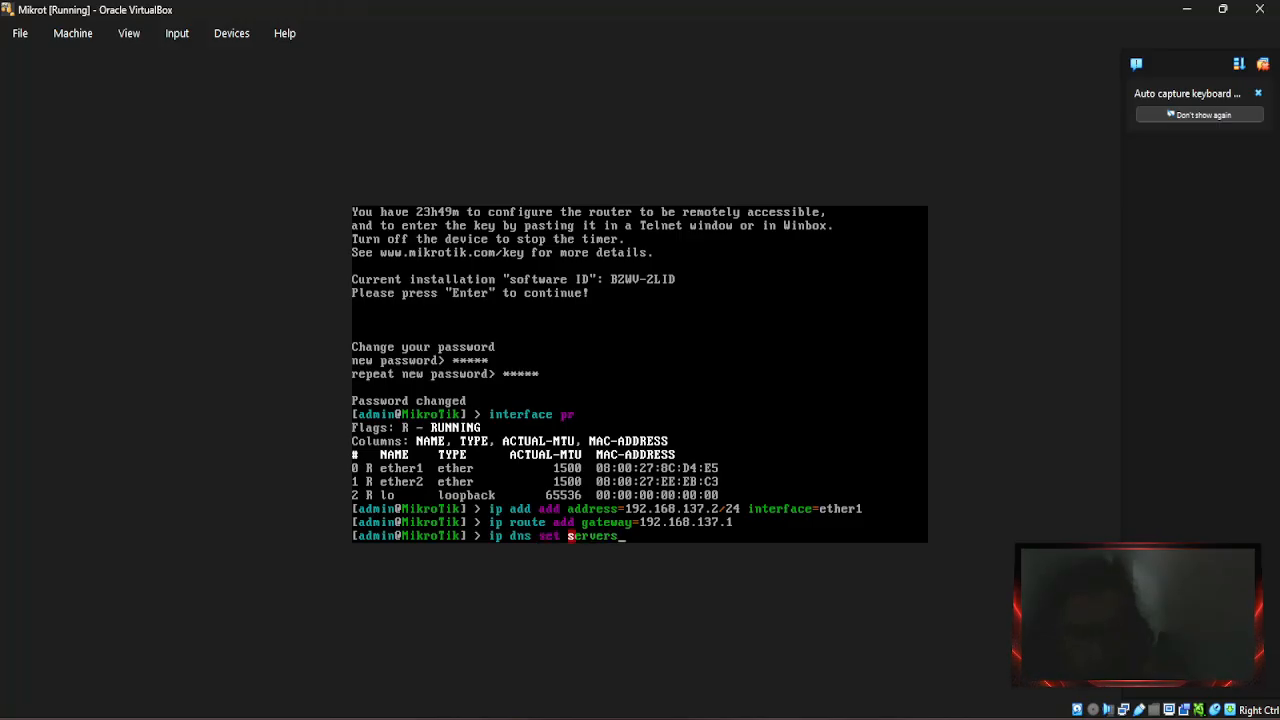
type("=")
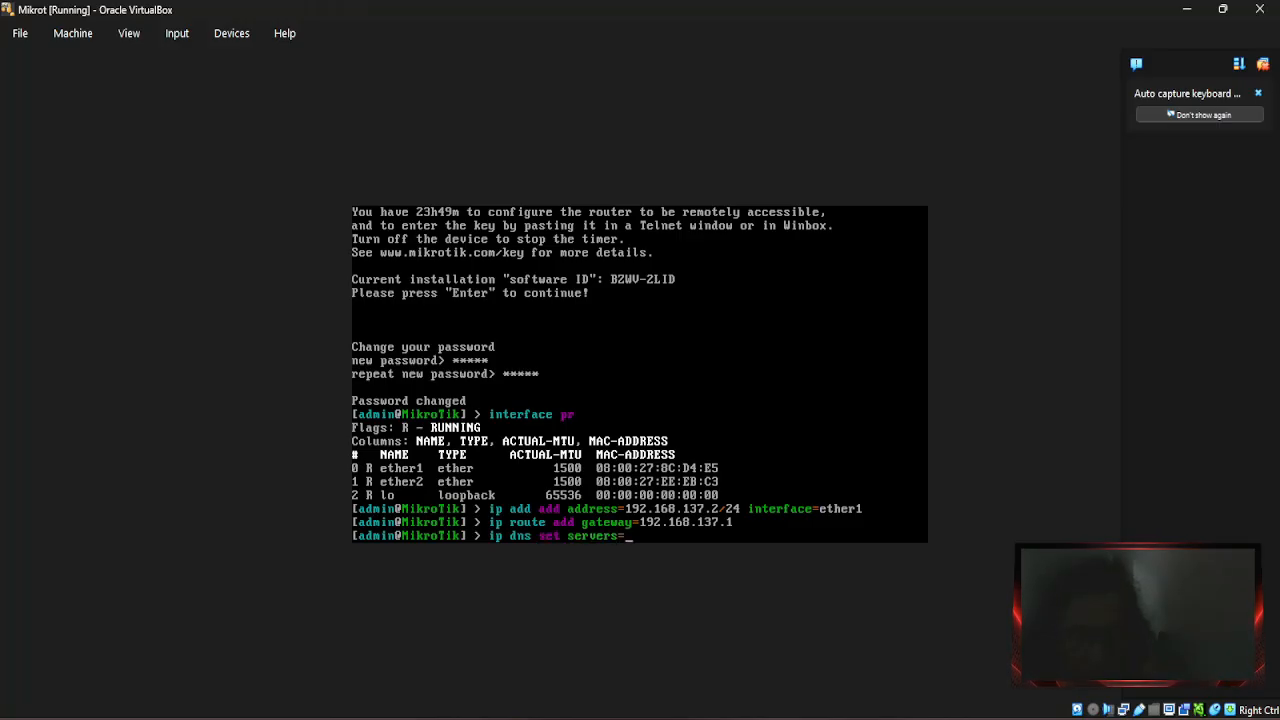
type("192.1")
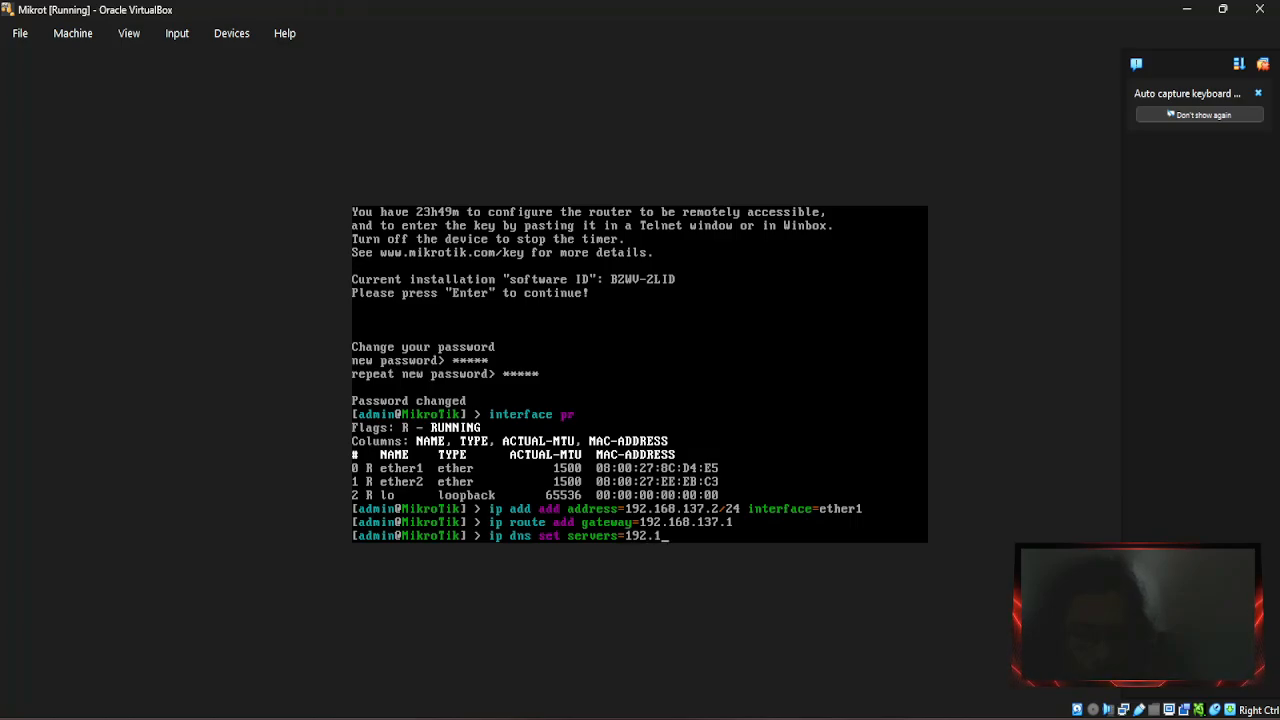
type("68.")
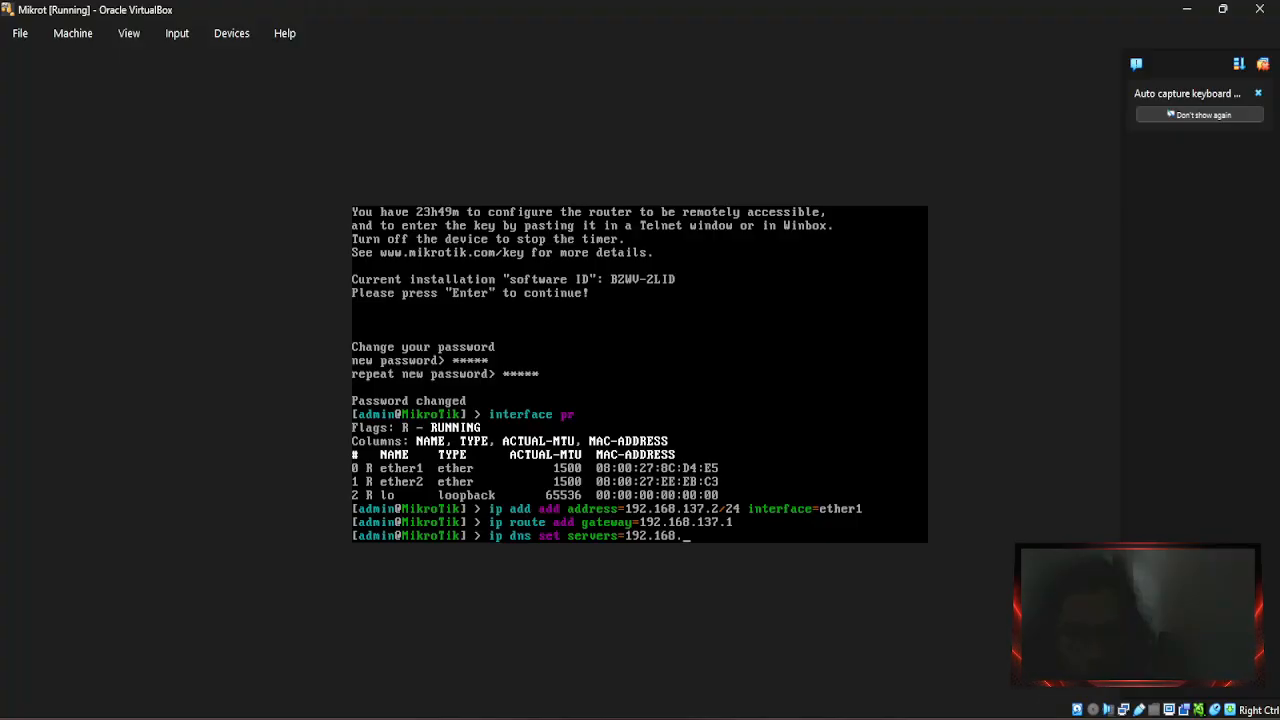
type("137")
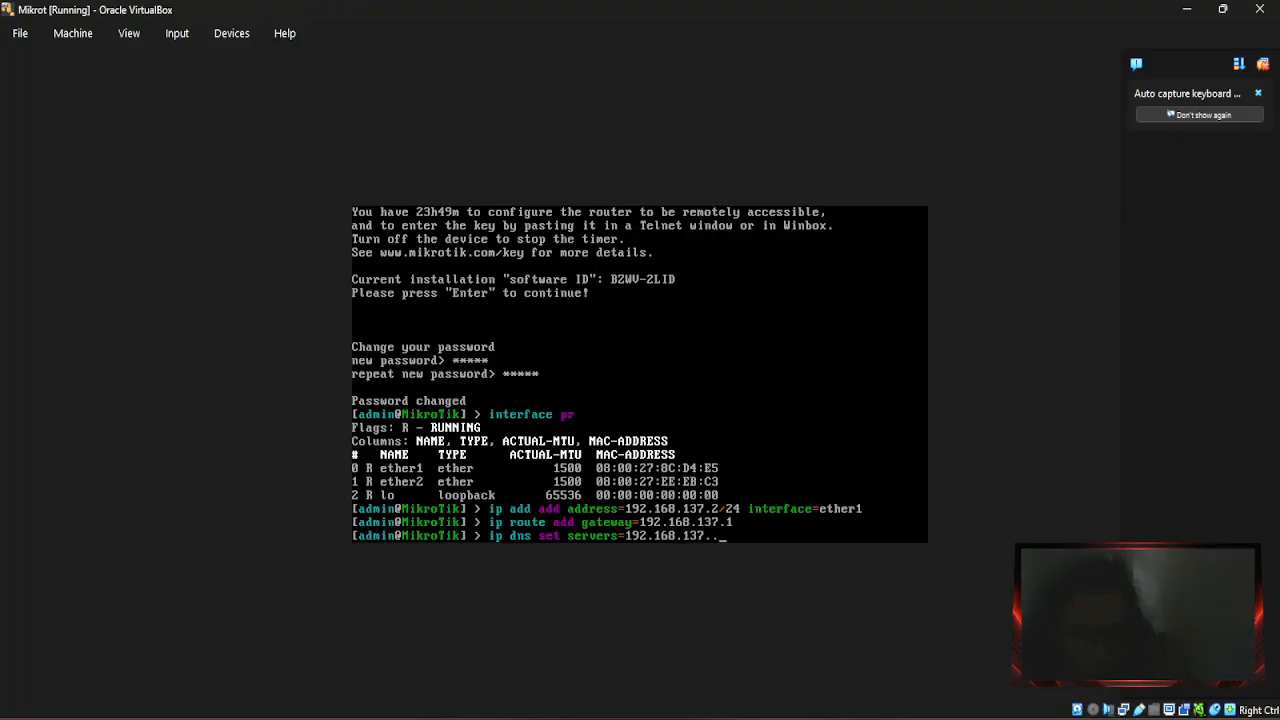
type(".1,")
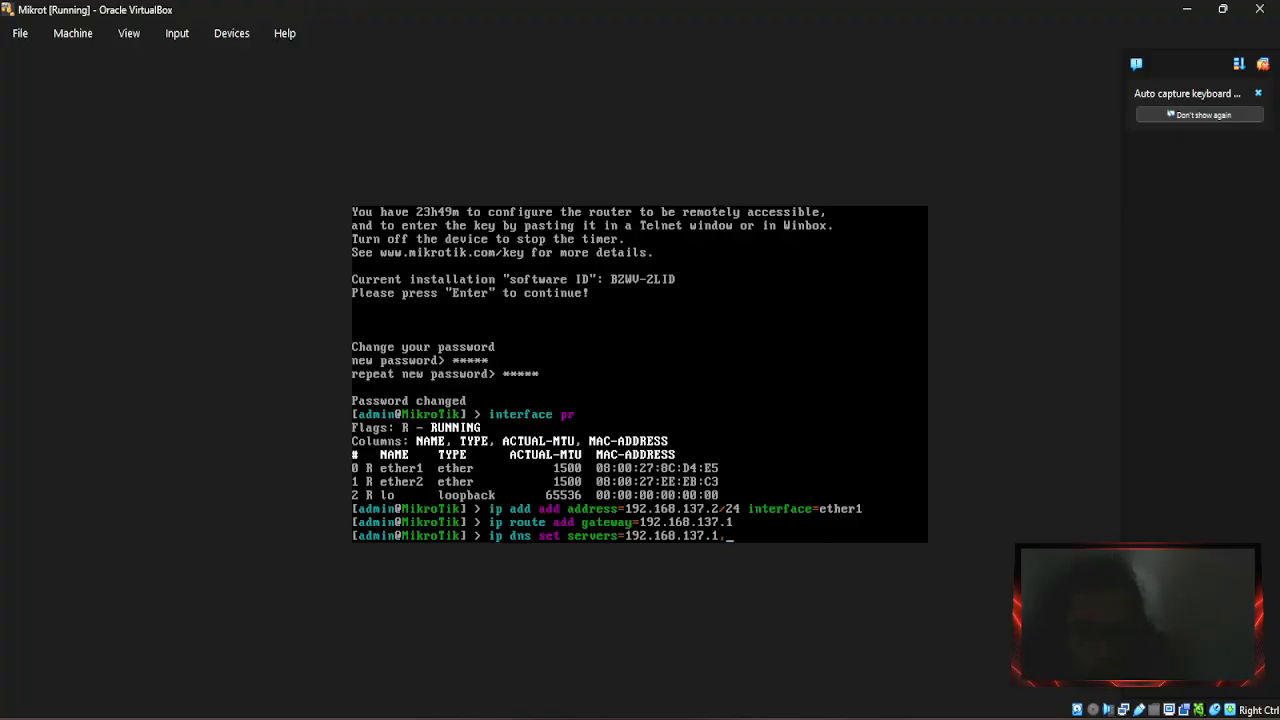
type("8.8.8.8")
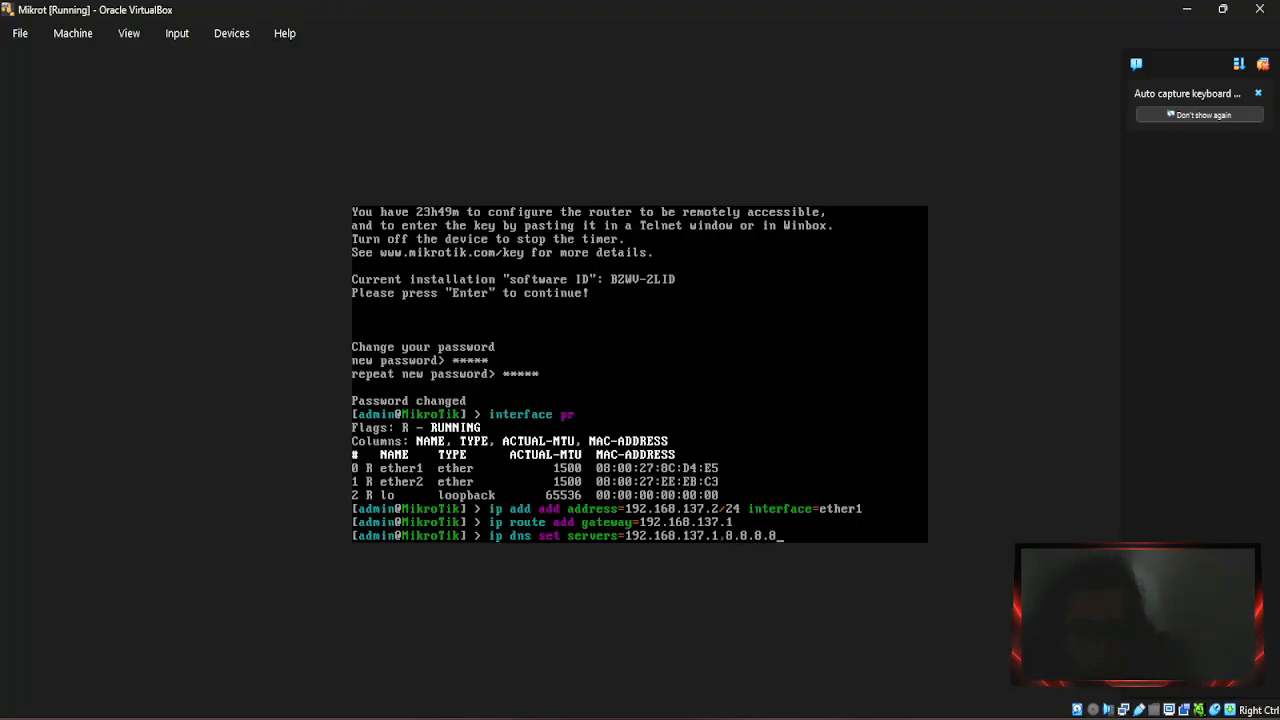
type(" allow-")
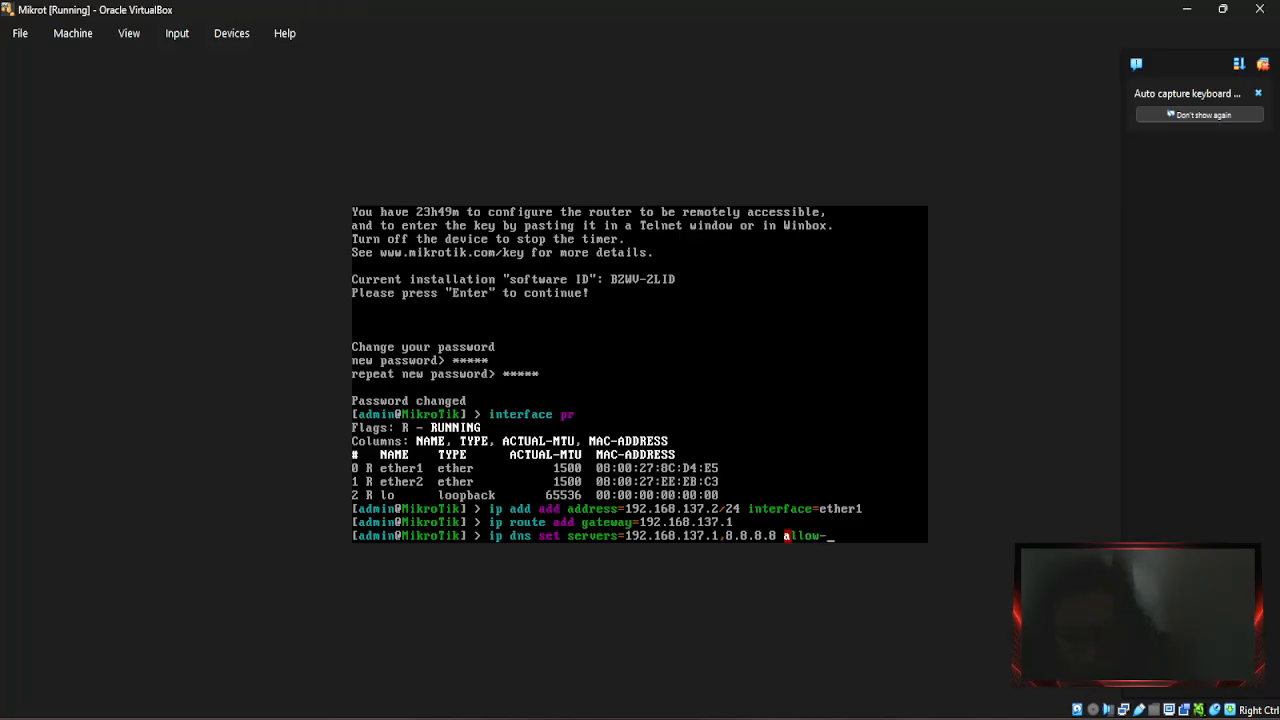
type("remote-r")
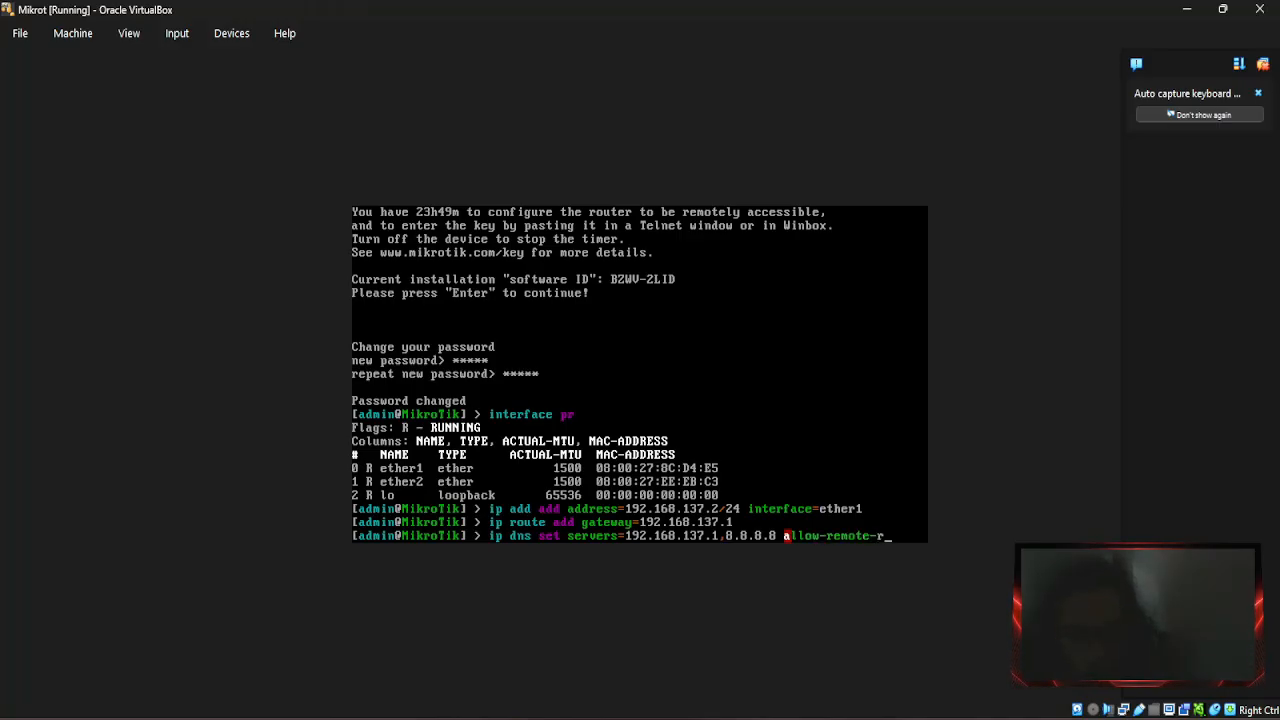
type("equests")
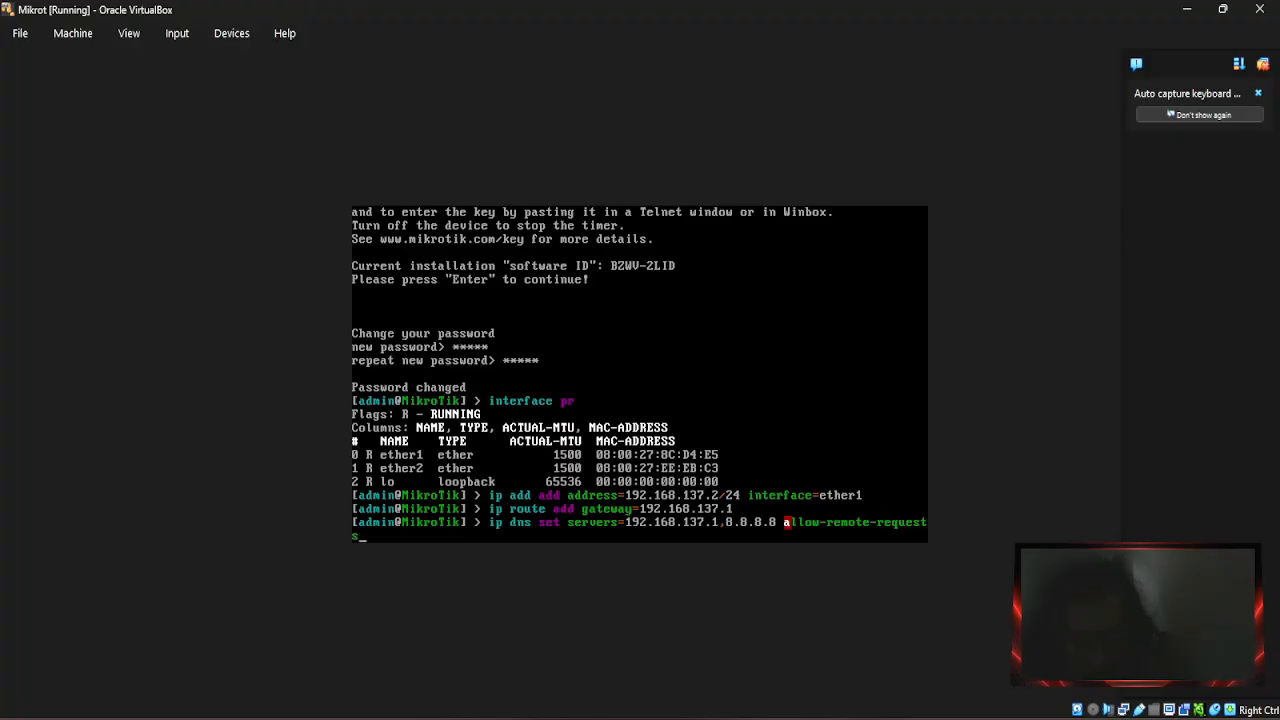
type("=")
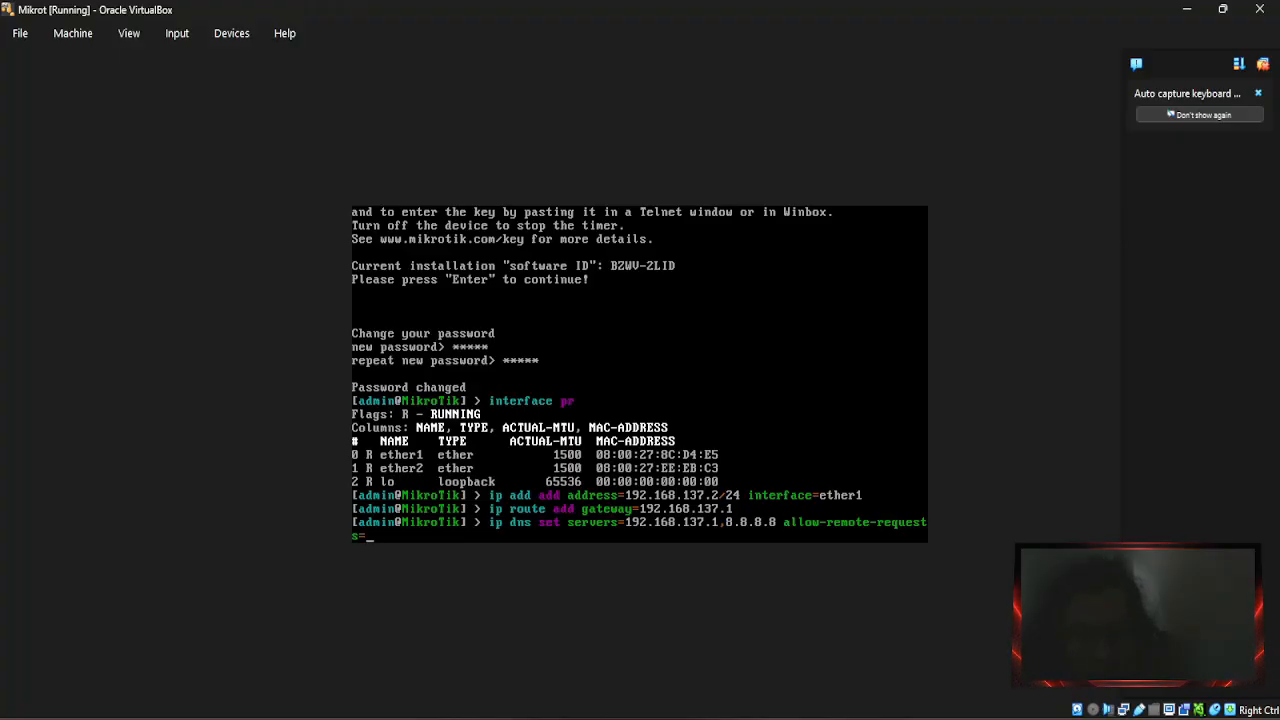
type("yes")
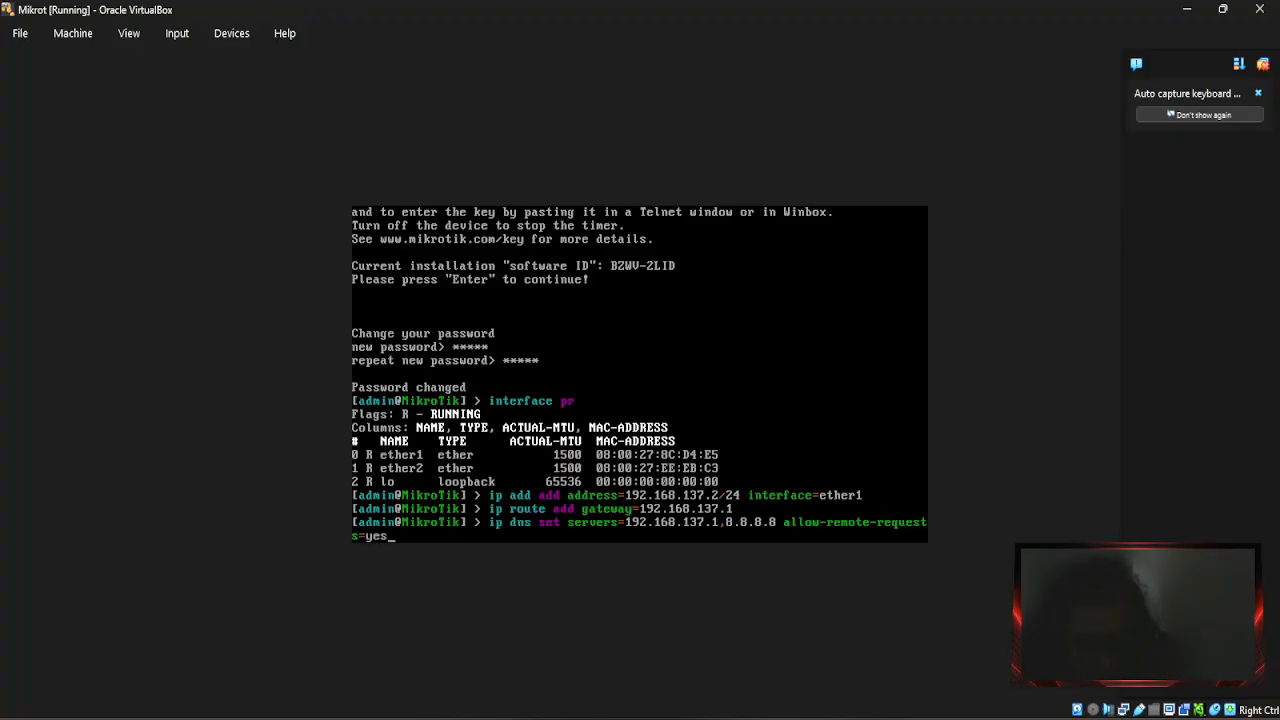
key("Return")
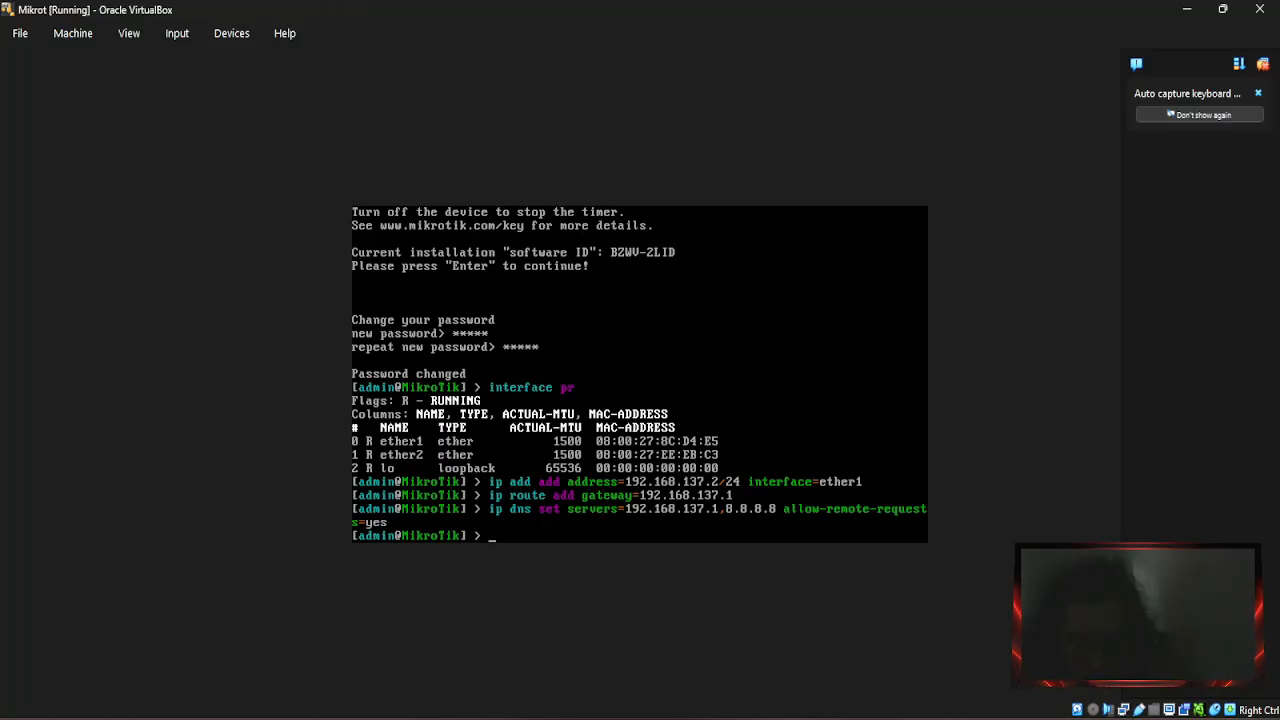
Add a NAT rule: chain=srcnat, out-interface=ether1, action=masquerade.
type("ip")
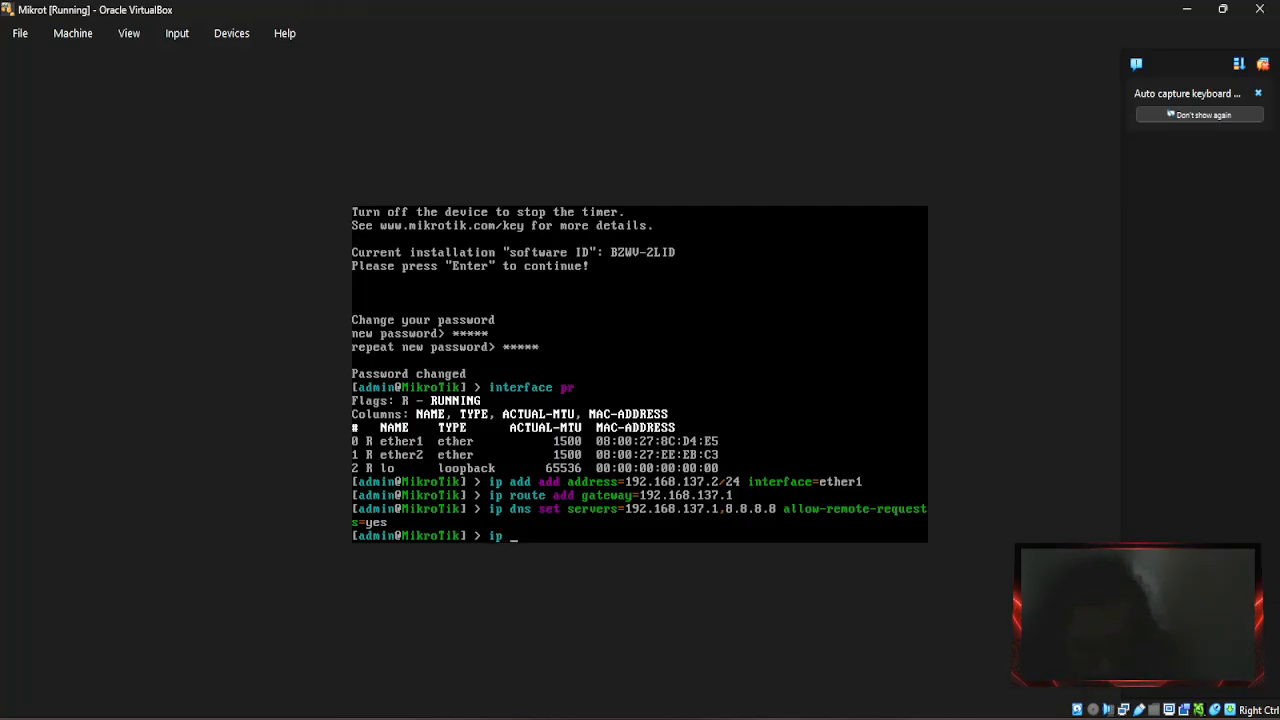
type(" firewall")
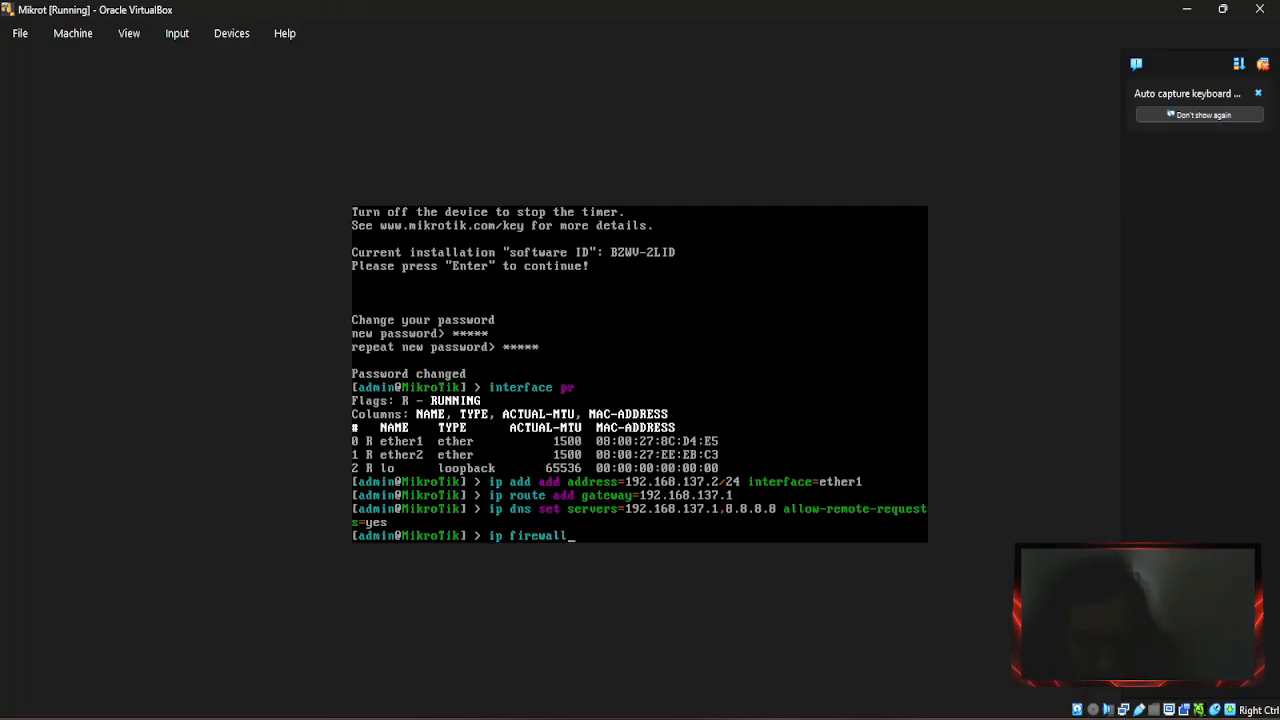
type(" nat a")
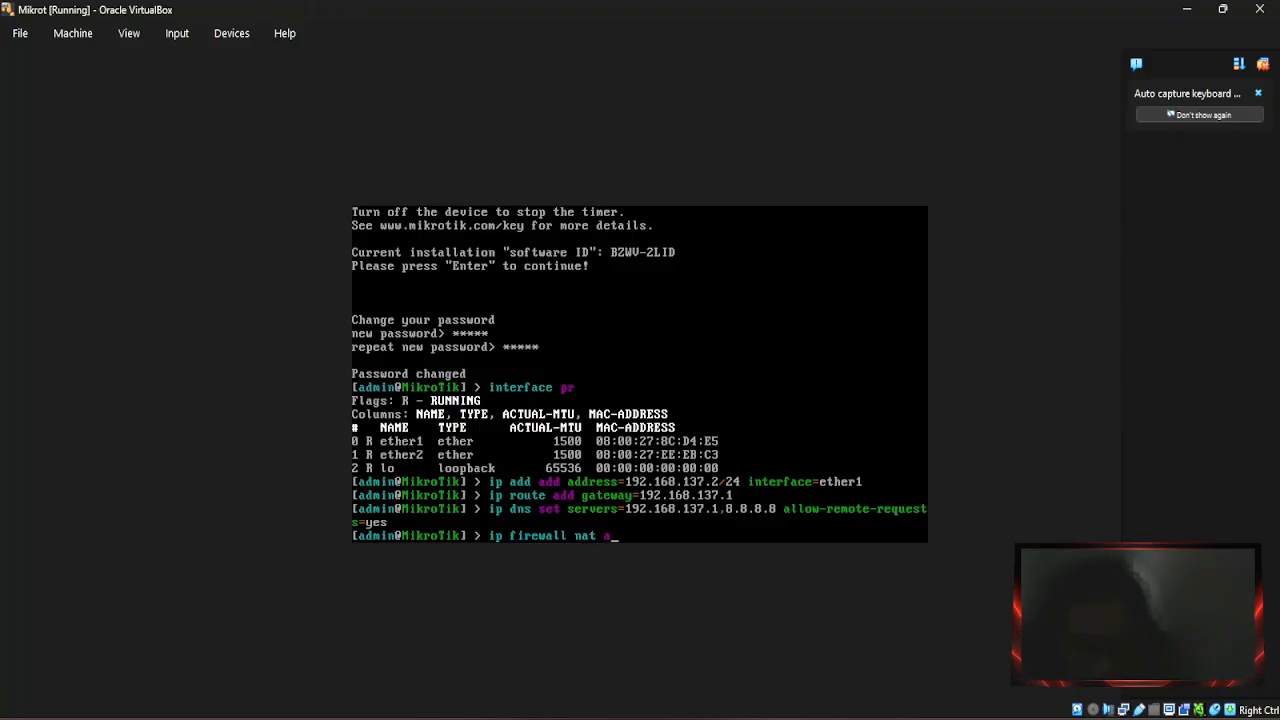
type("dd")
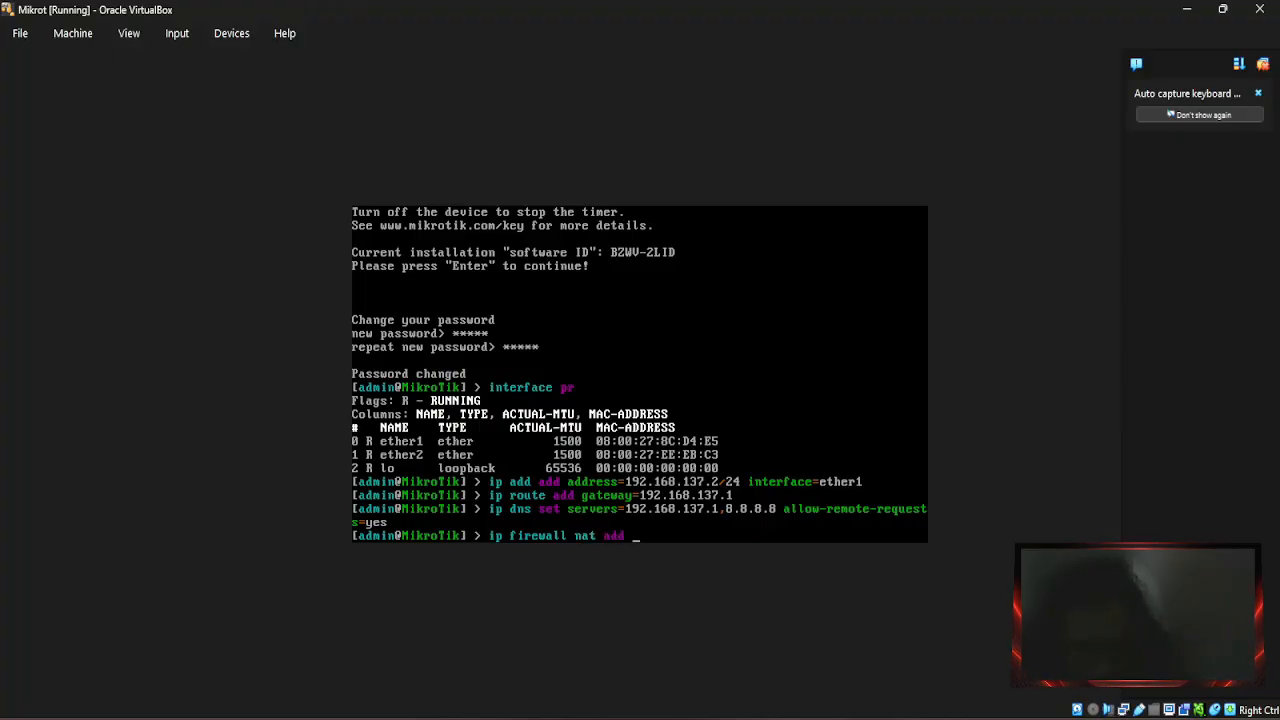
type(" chain")
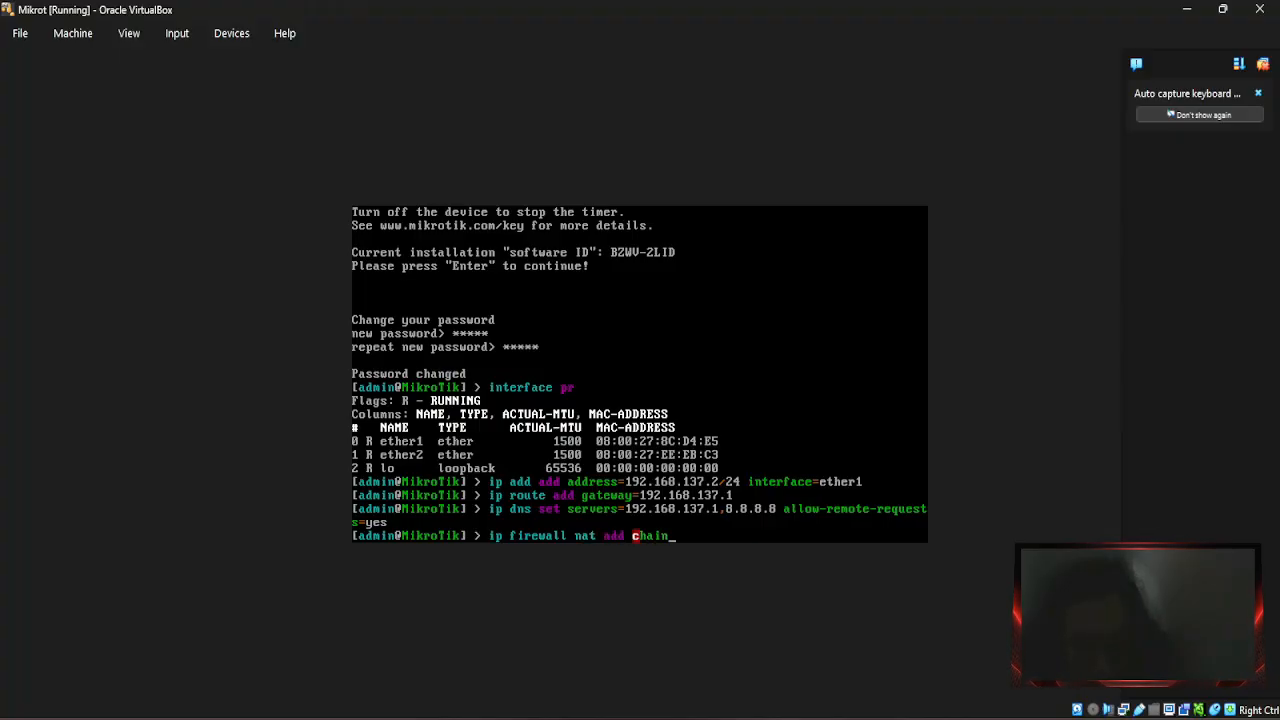
type("=")
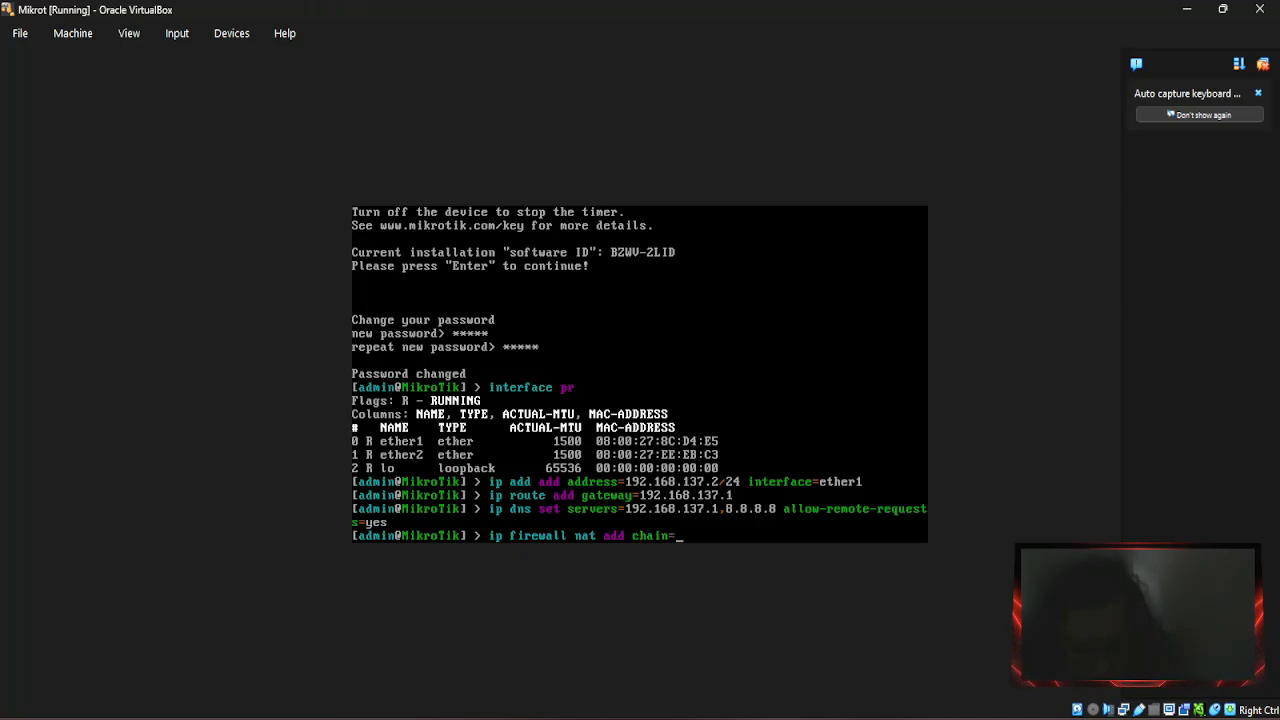
type("src")
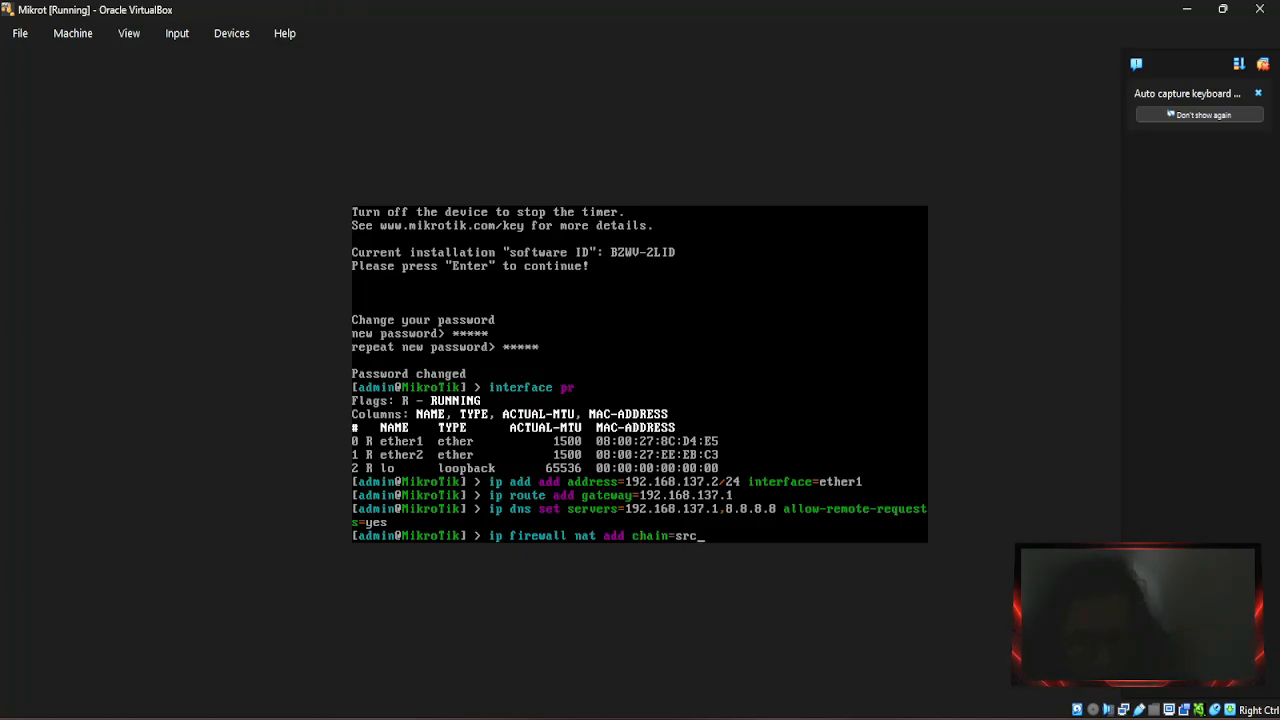
type("nat")
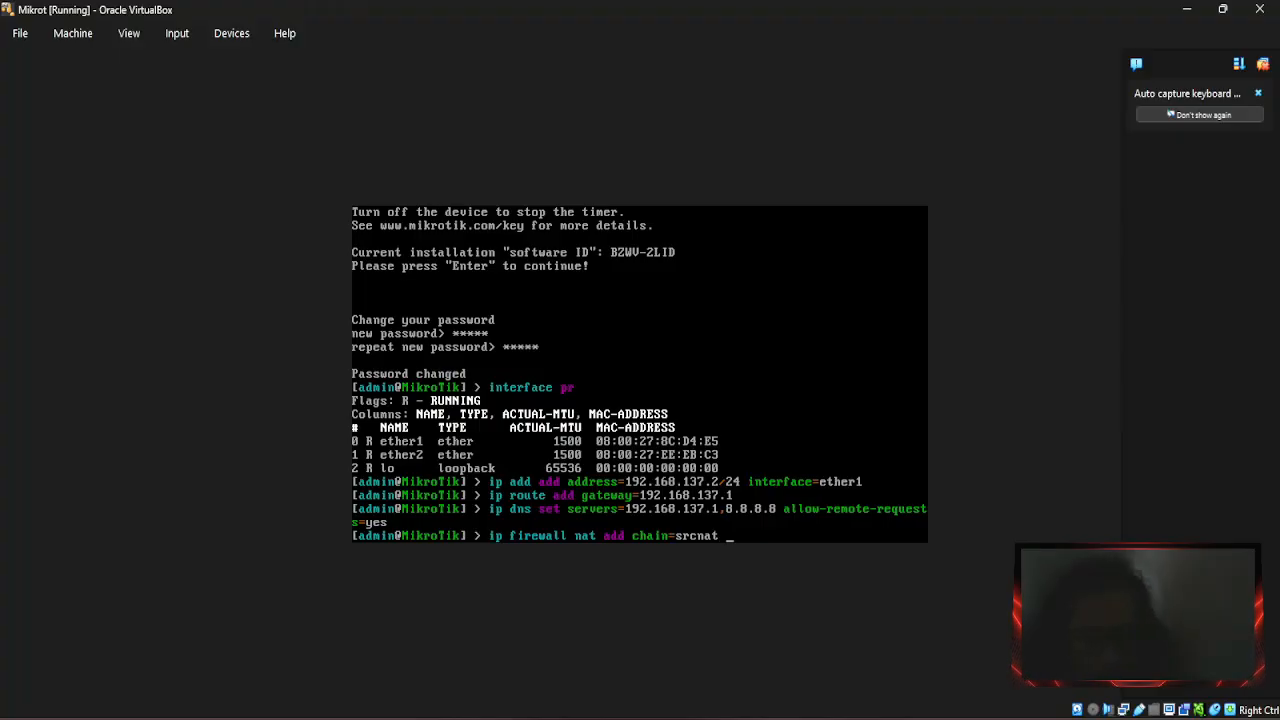
type("out-In")
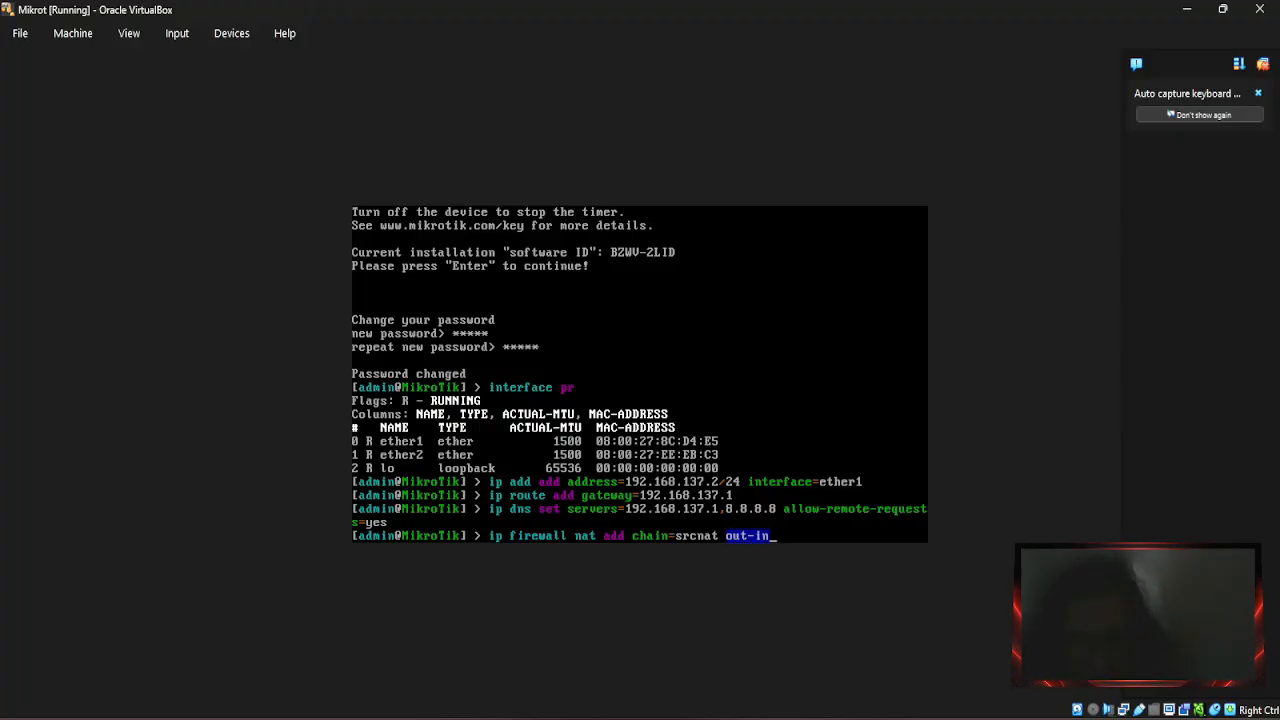
type("terface")
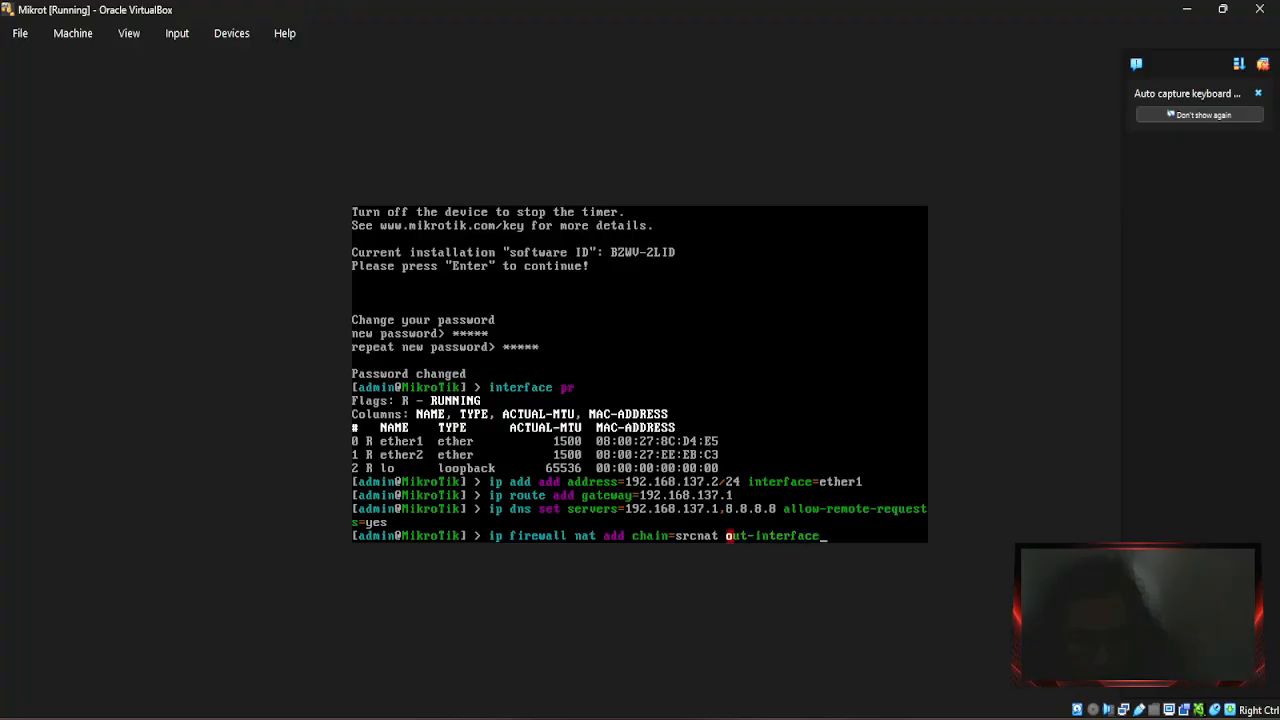
type("=")
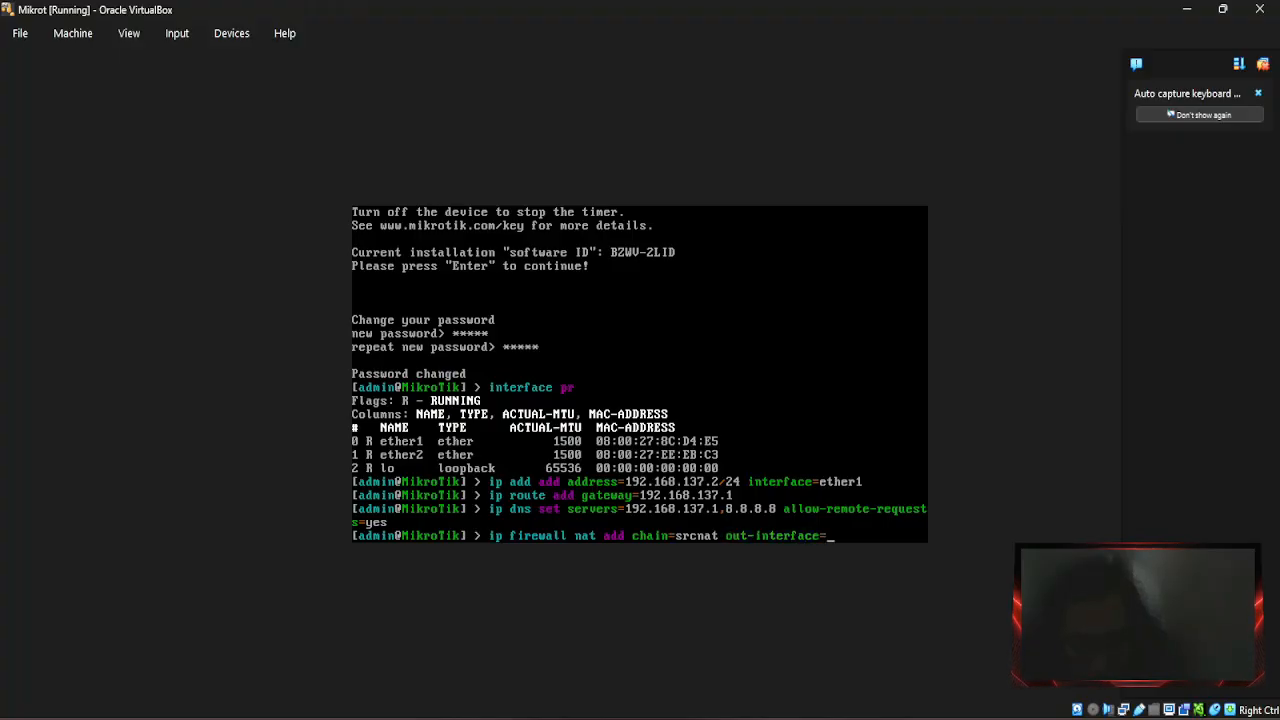
type("ether")
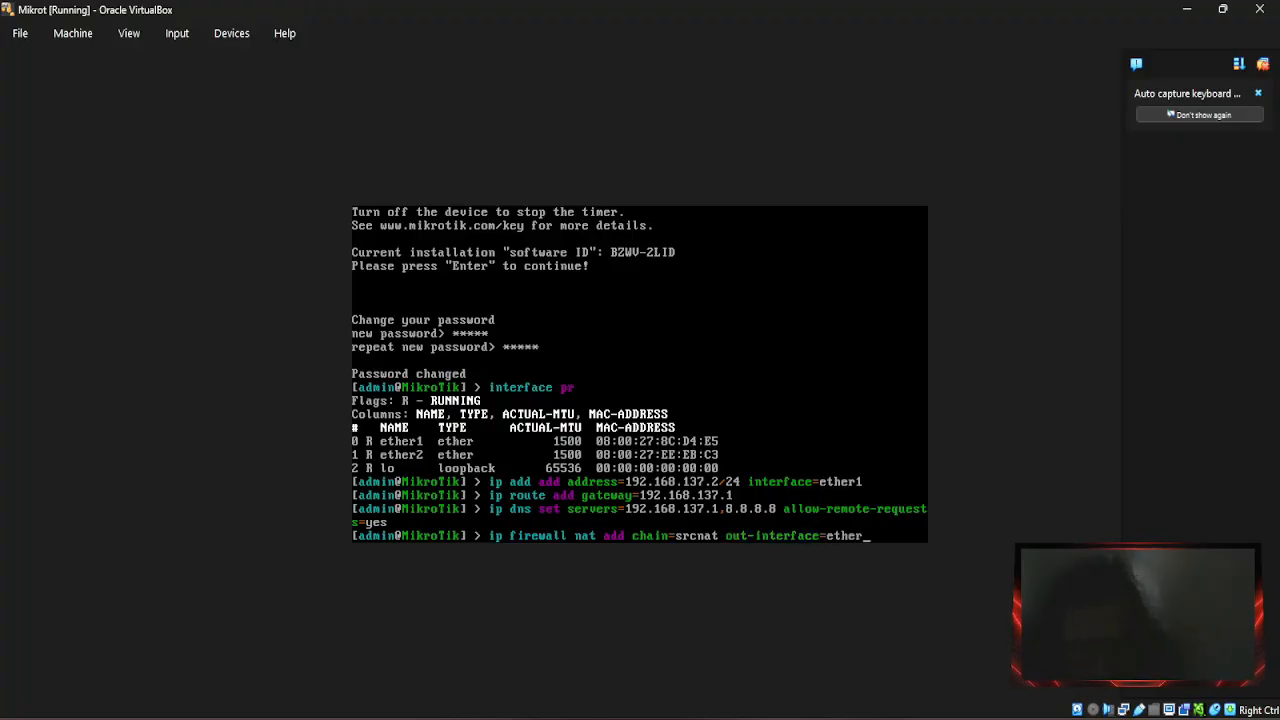
type("1")
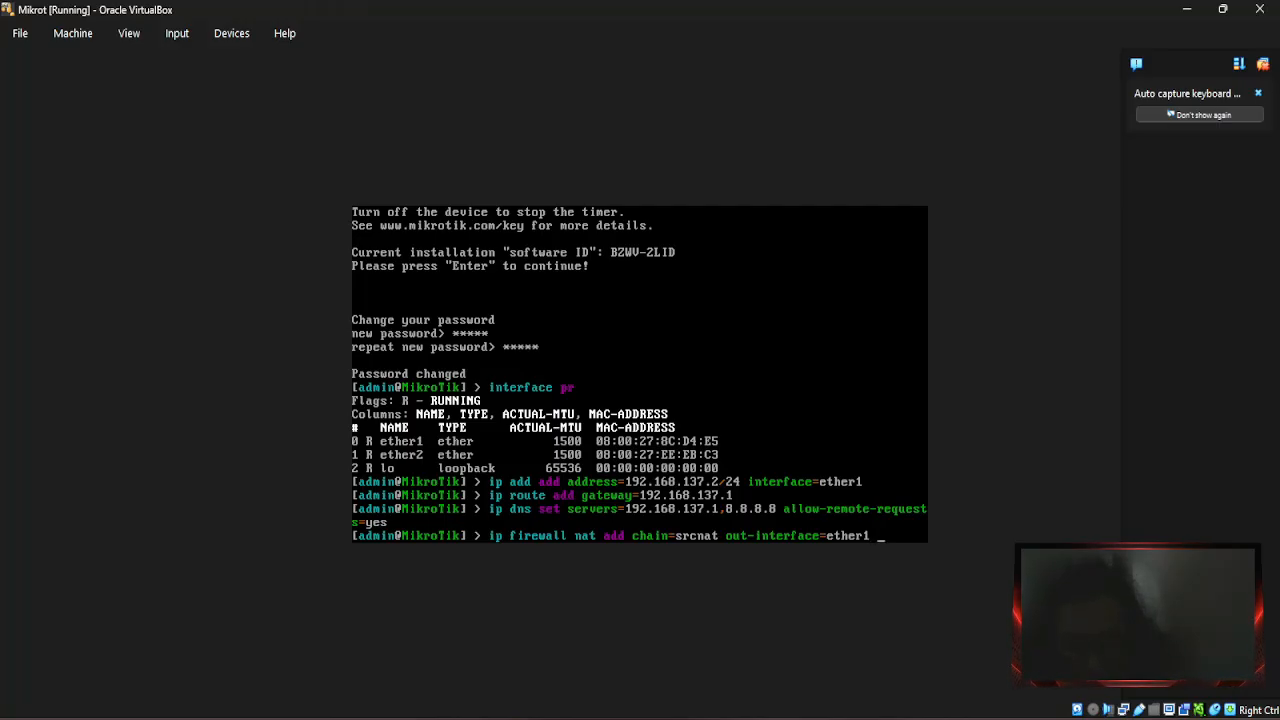
type("action")
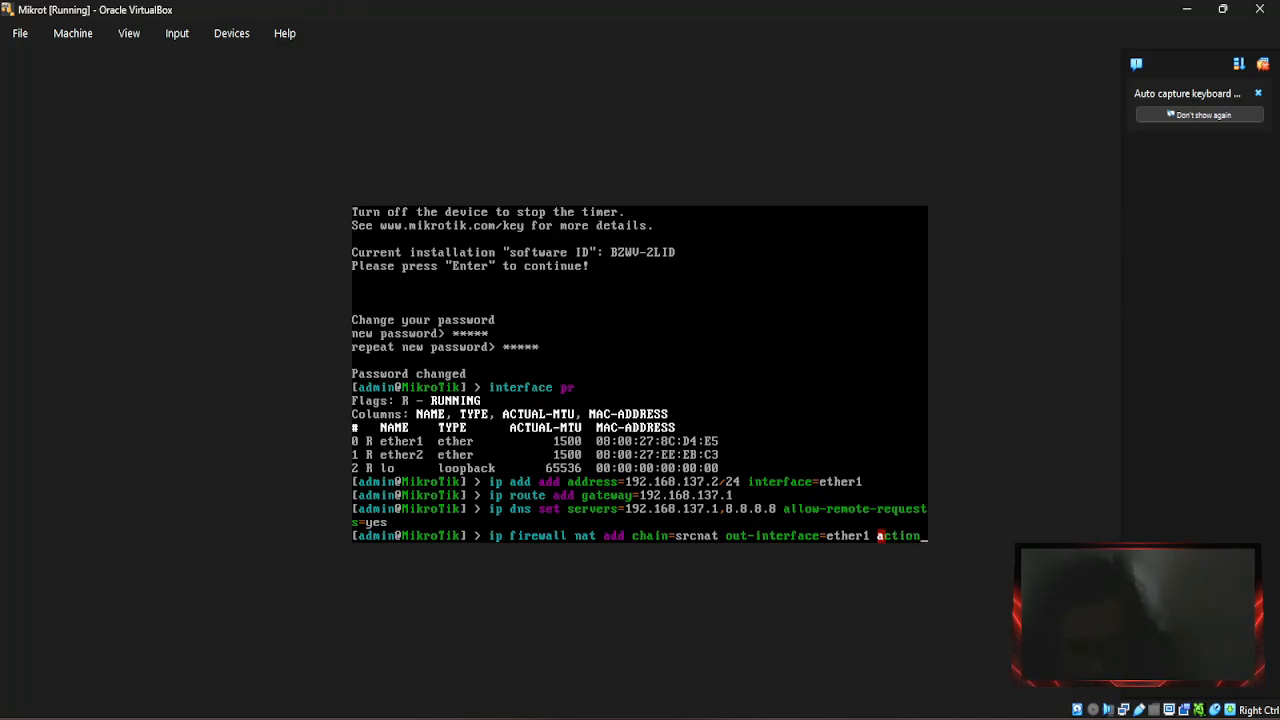
type("=")
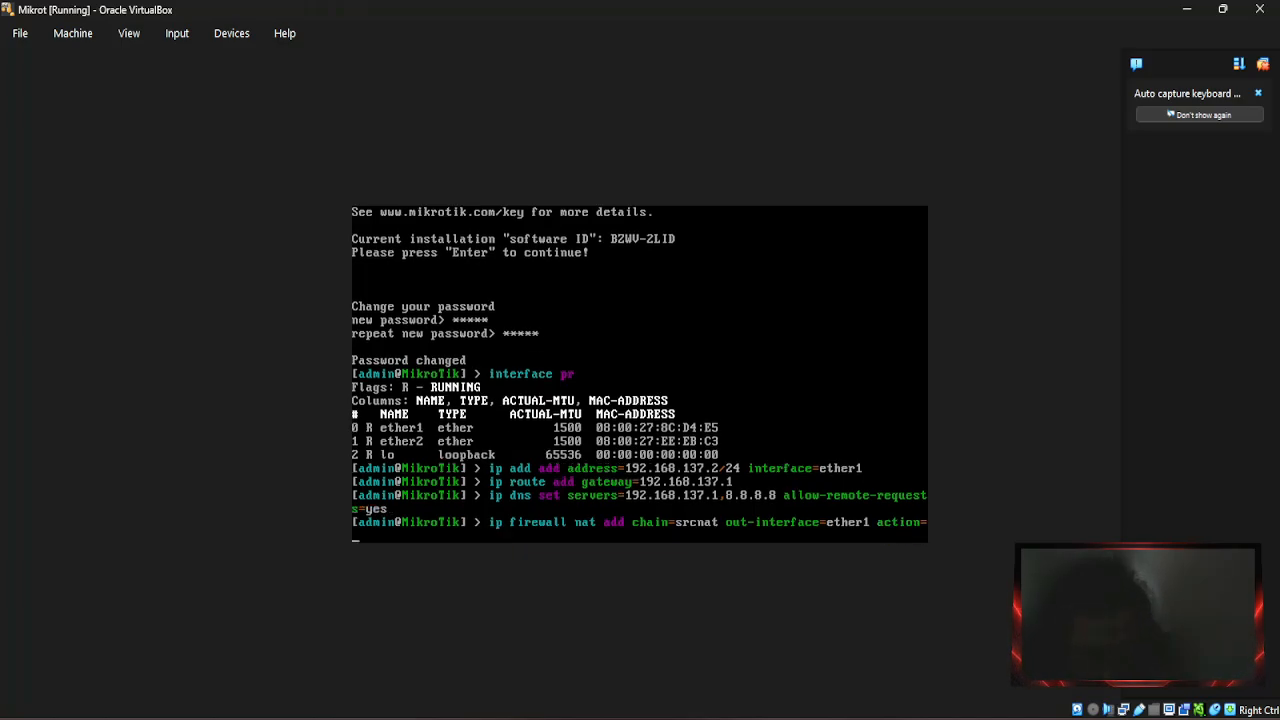
type("masq")
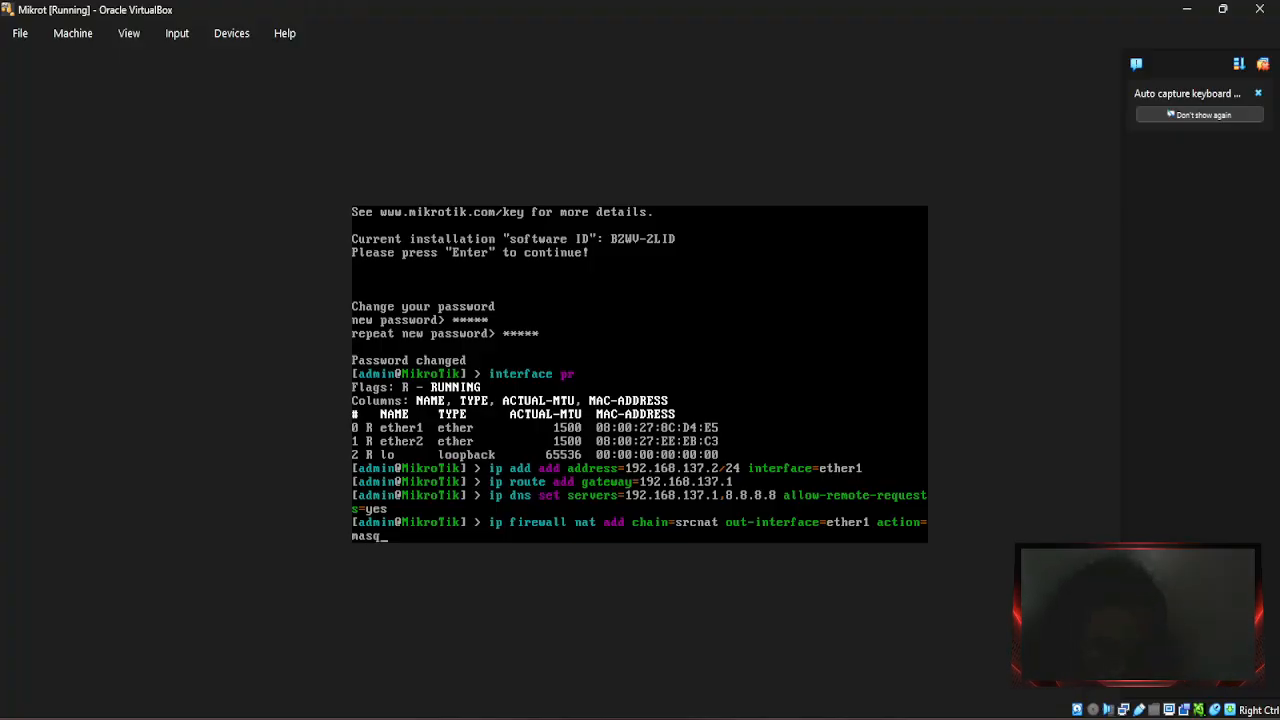
type("u")
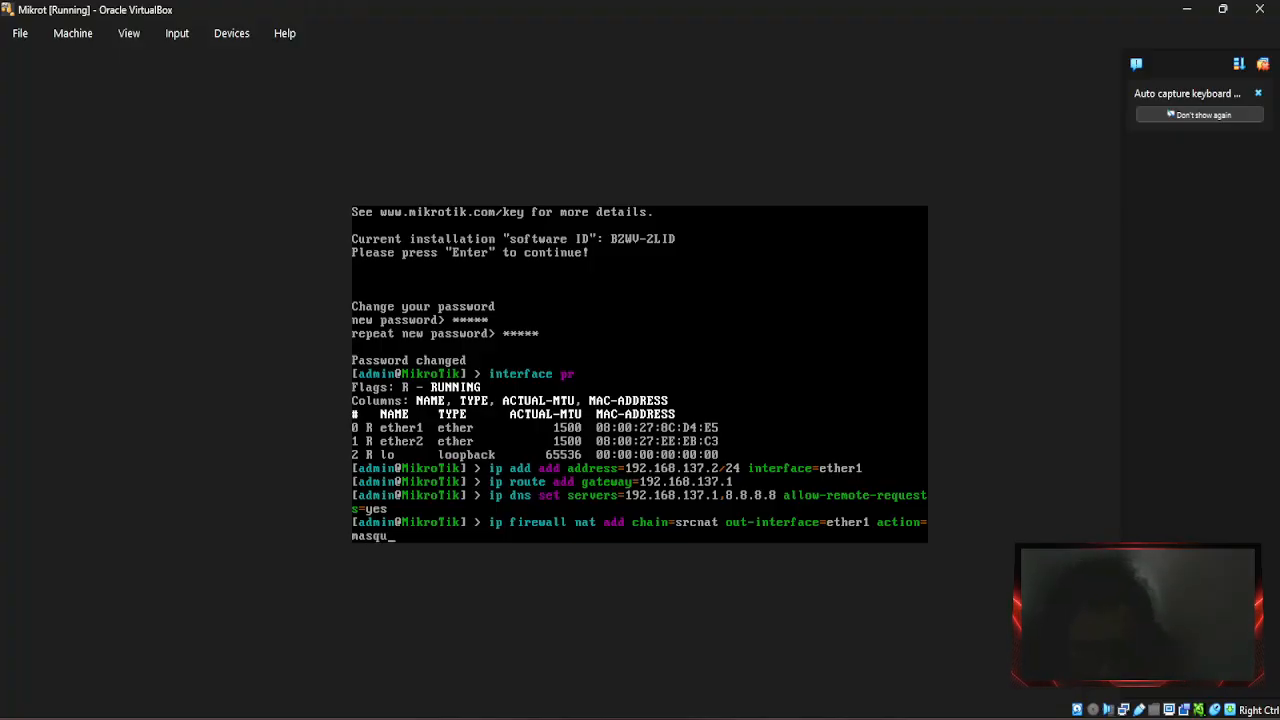
type("erade")
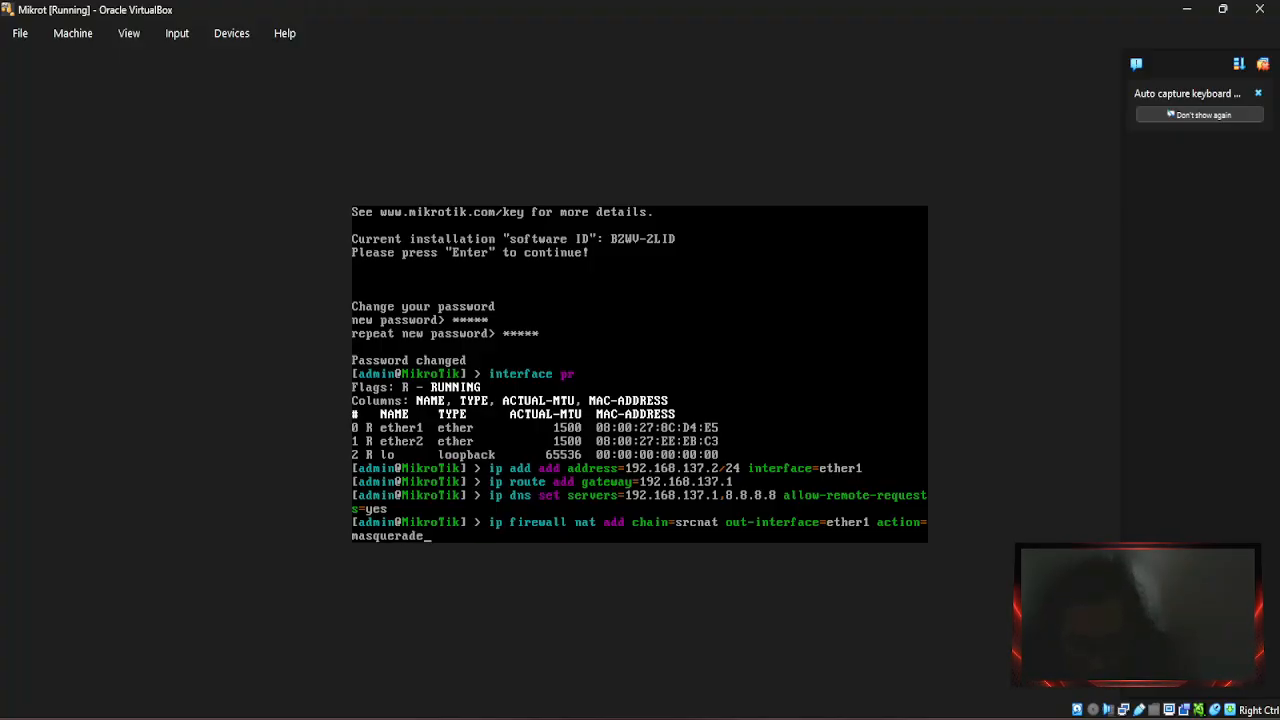
key("Return")
type("pi")
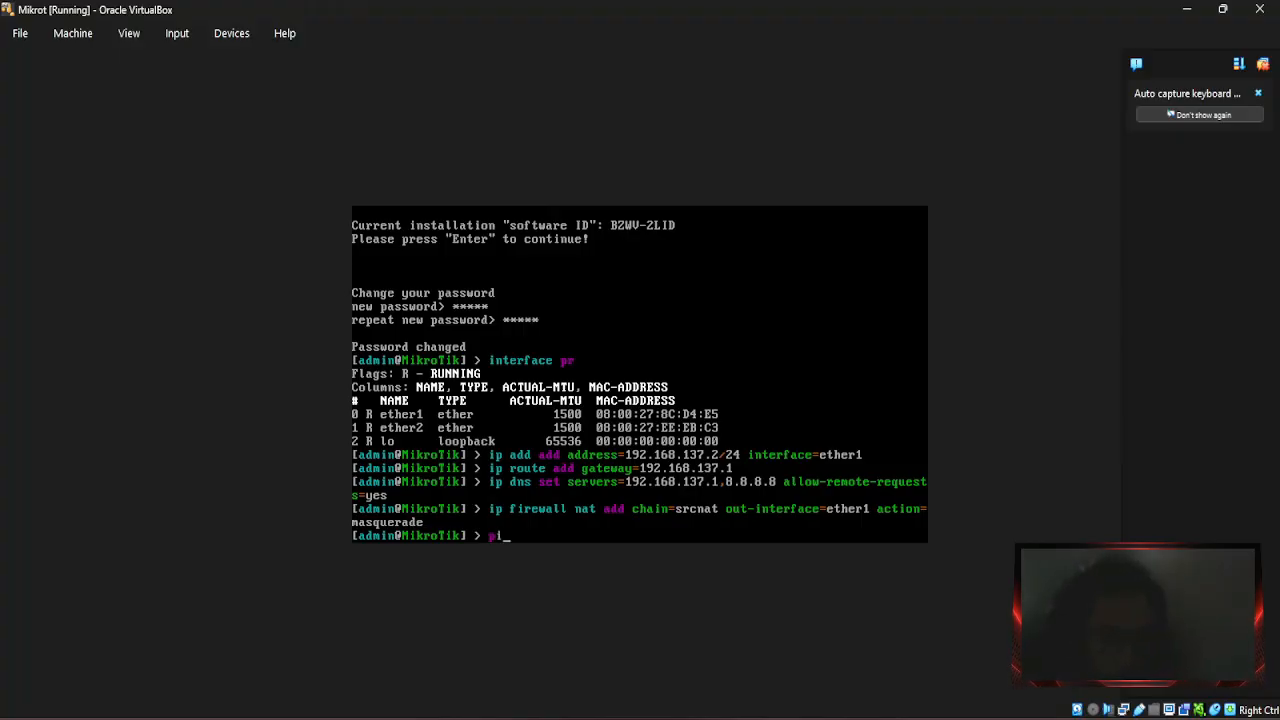
type("ng")
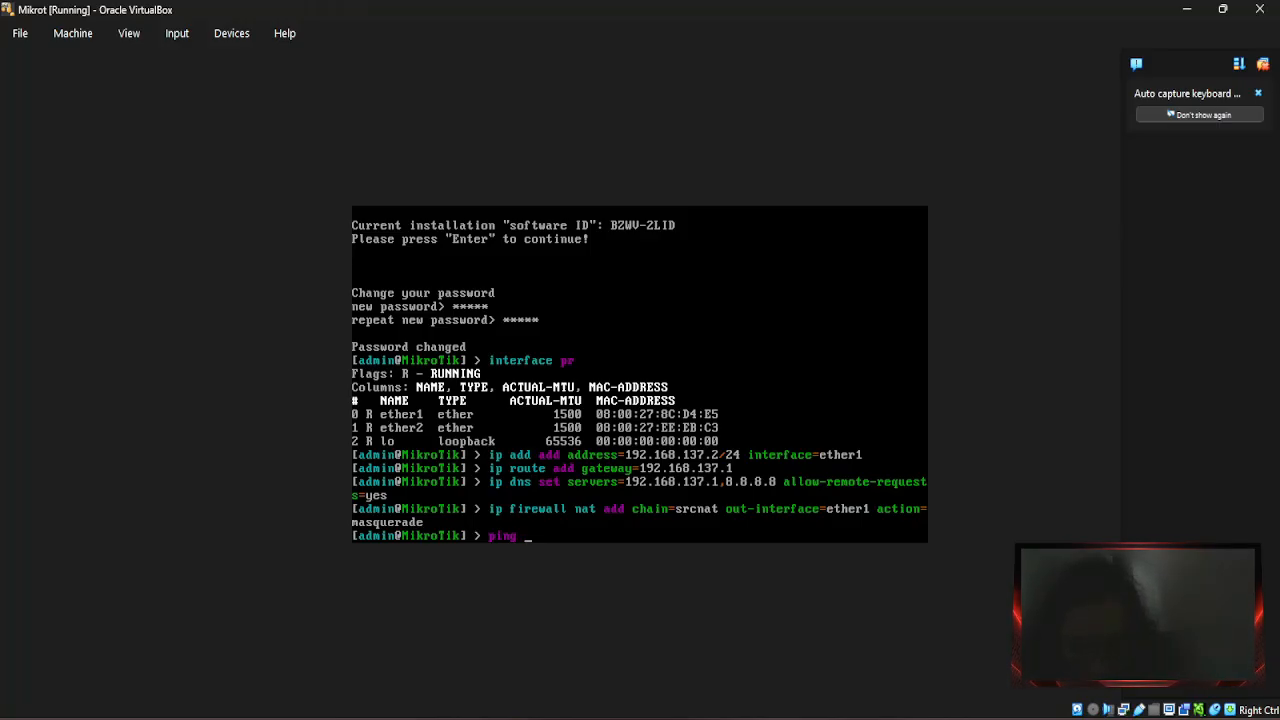
Ping gateway 192.168.137.1 and stop it after 11 replies with 0% loss.
type("1")
type("68")
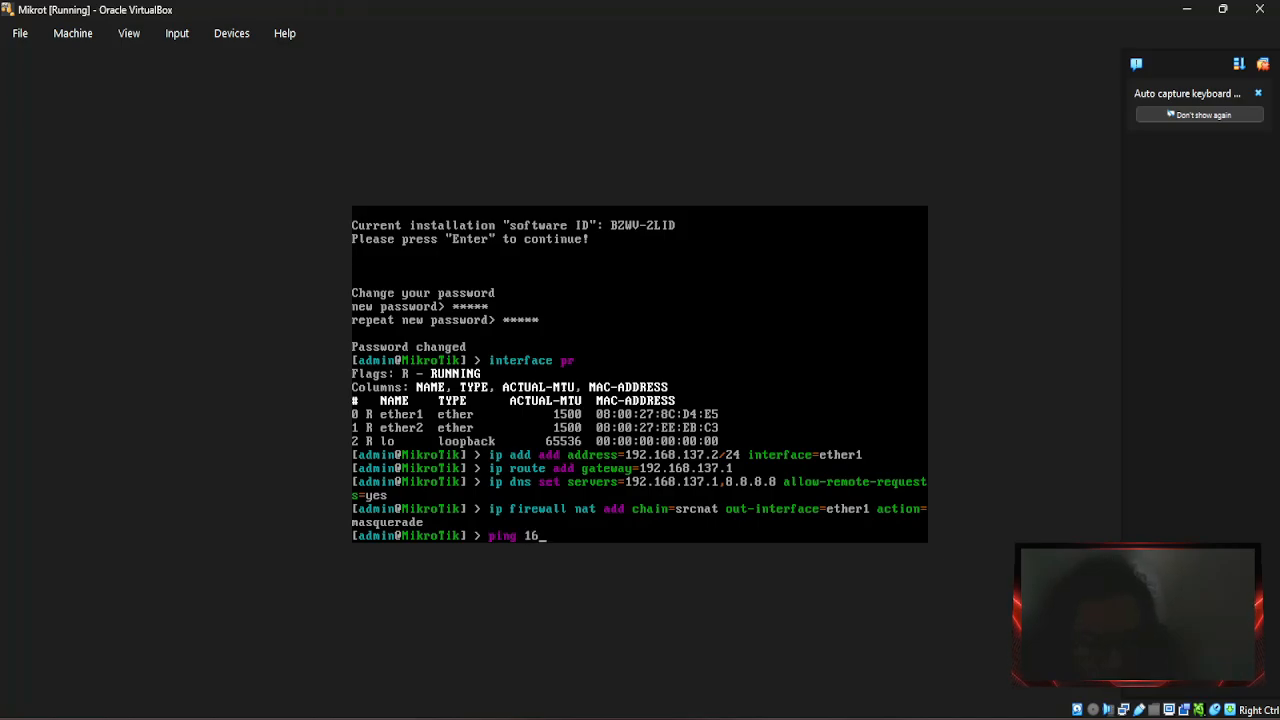
key("BackSpace")
key("BackSpace")
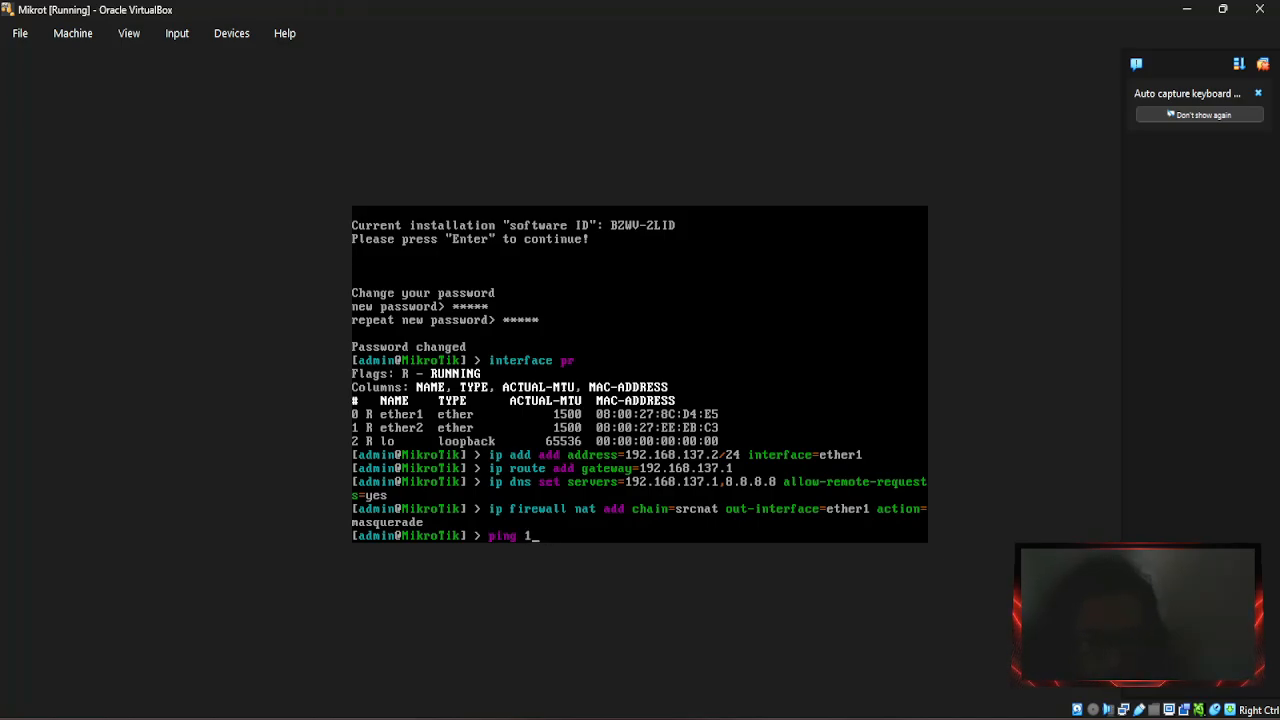
type("92.")
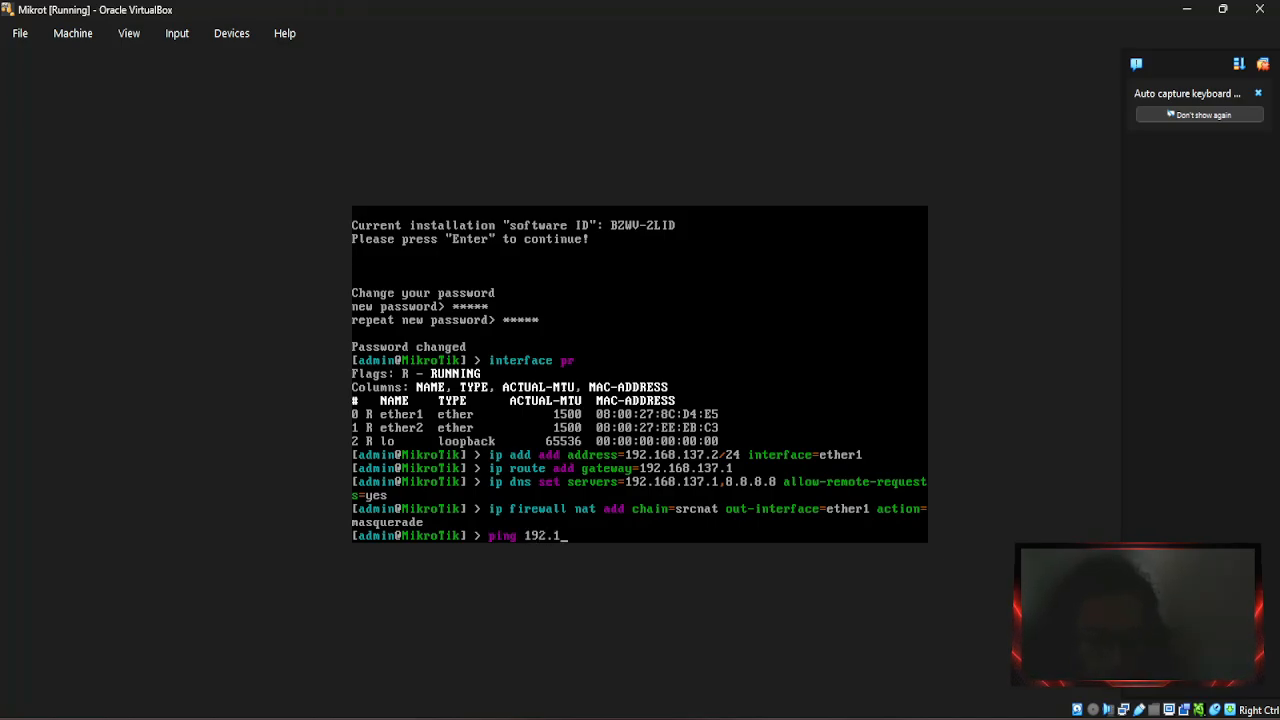
type("168.1")
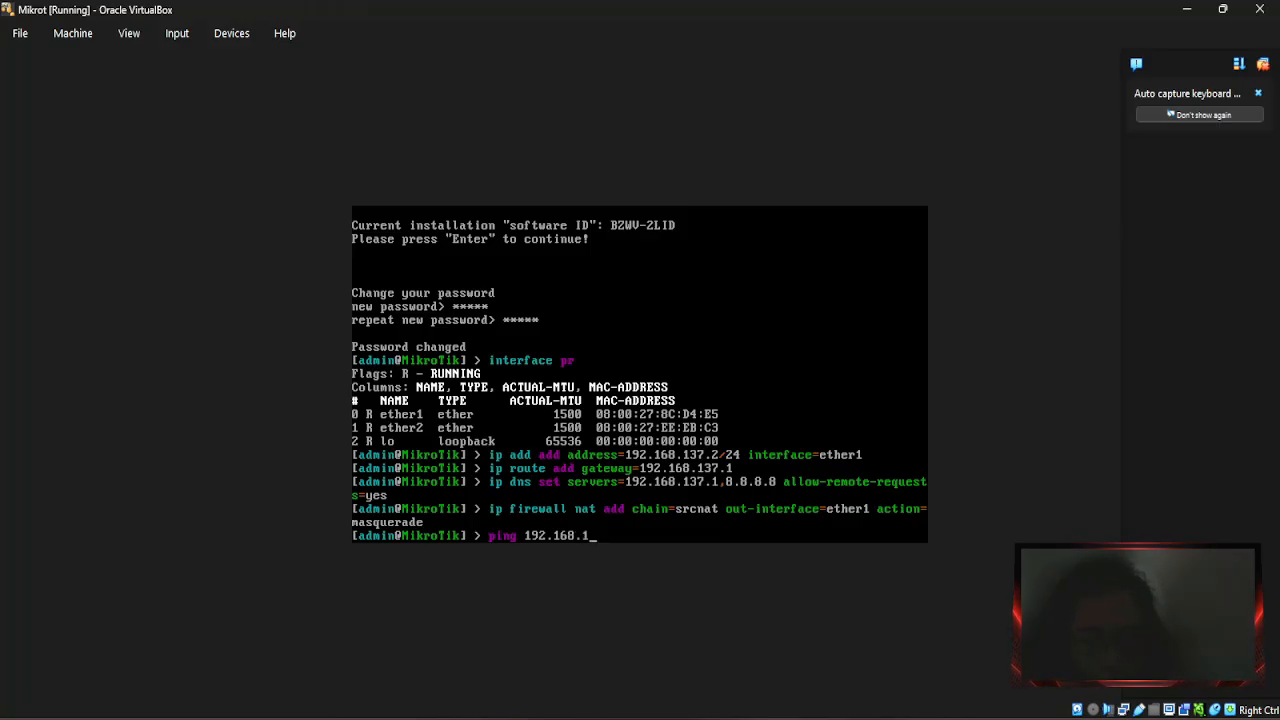
type("37.1")
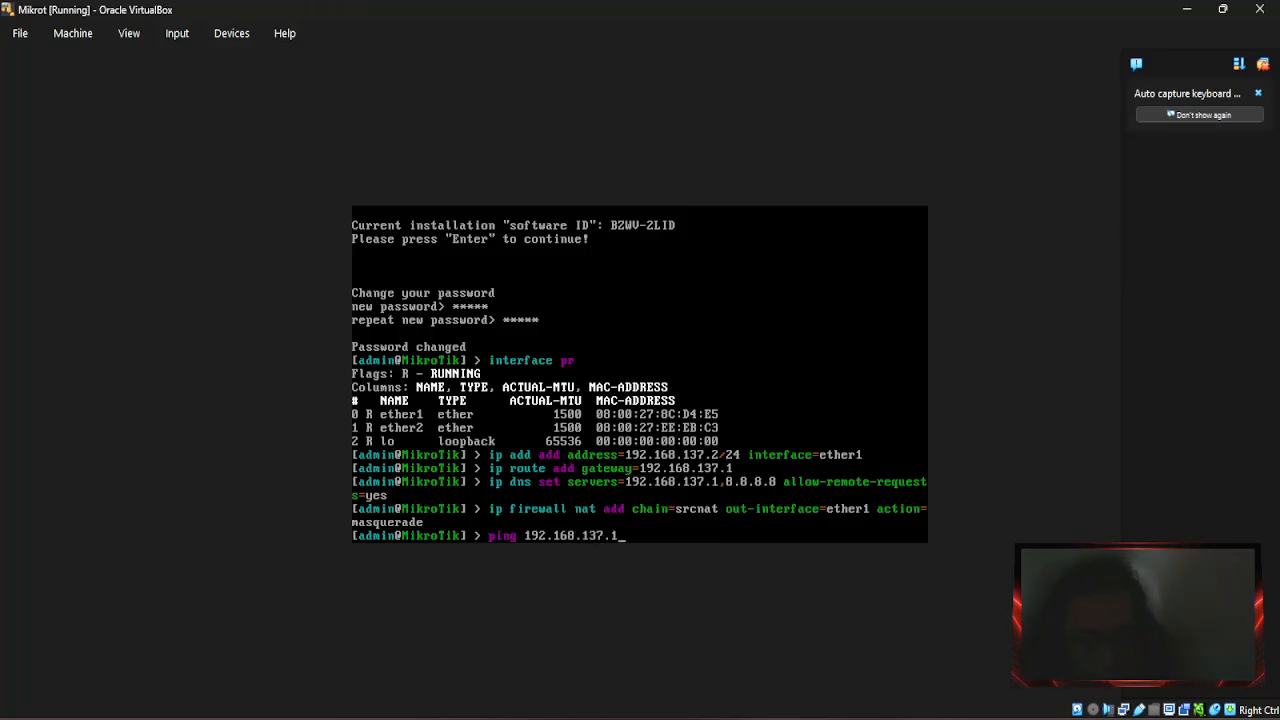
key("Return")
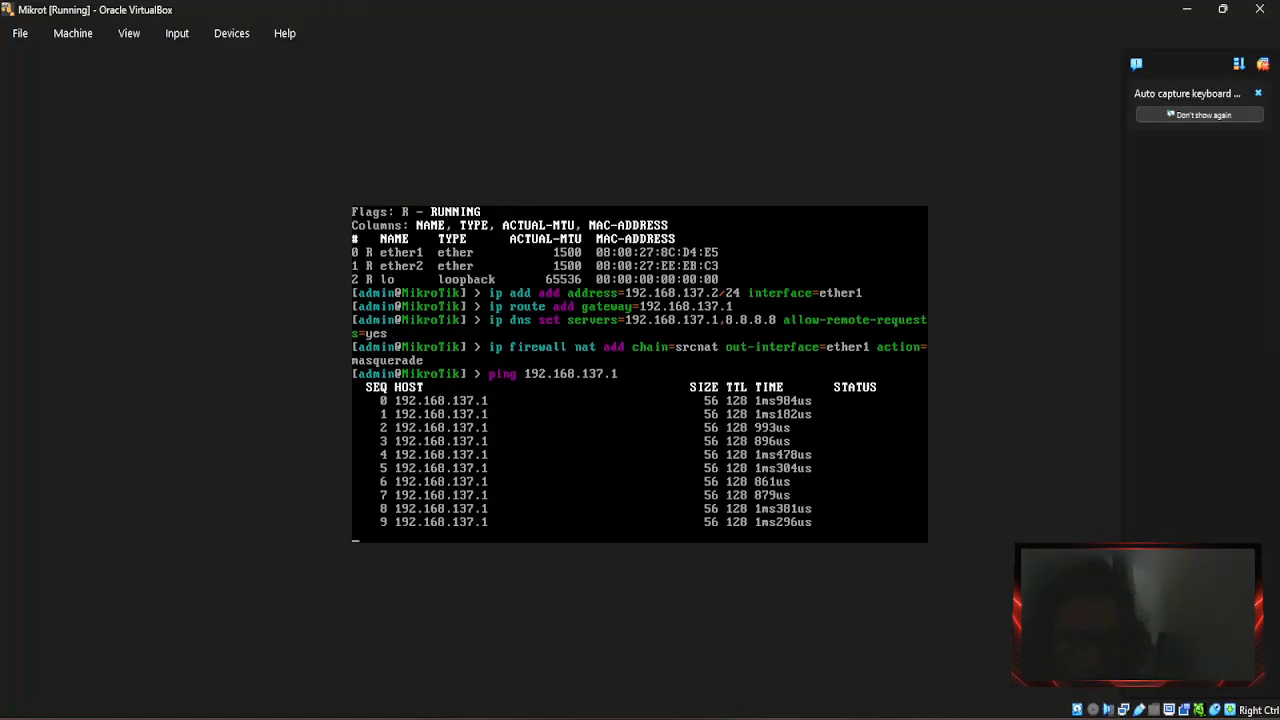
key("ctrl+c")
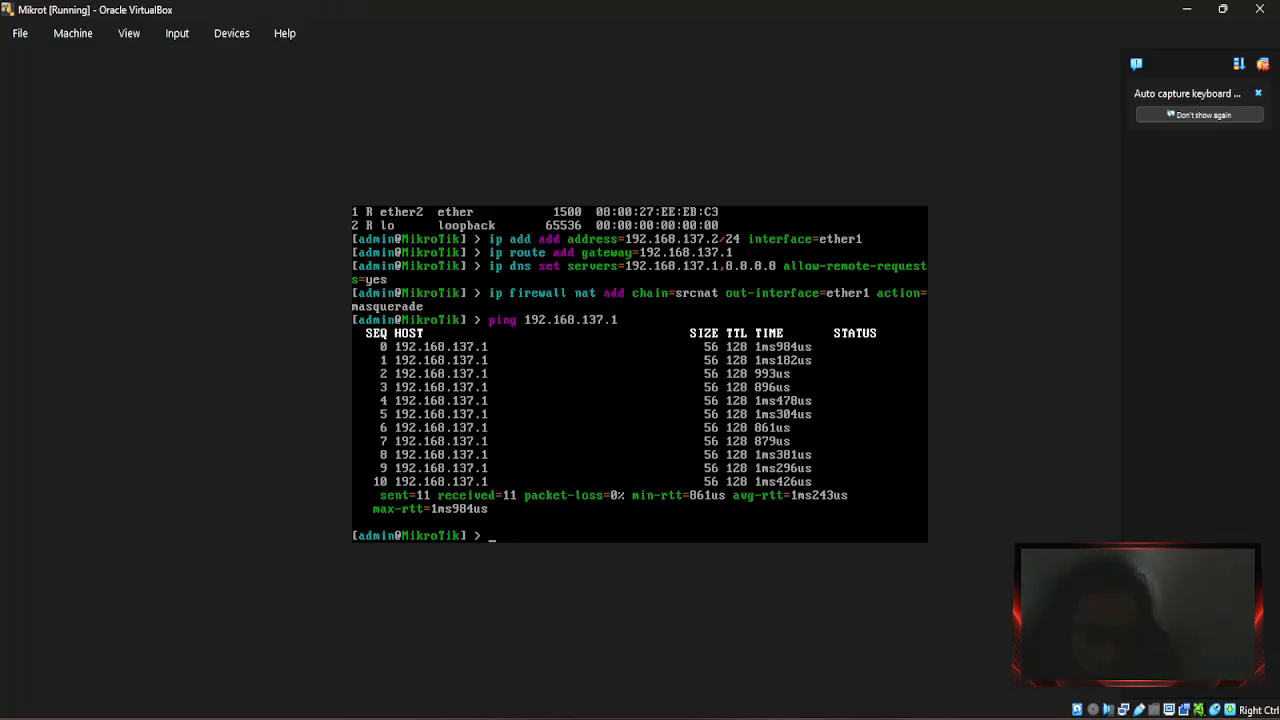
type("ping ")
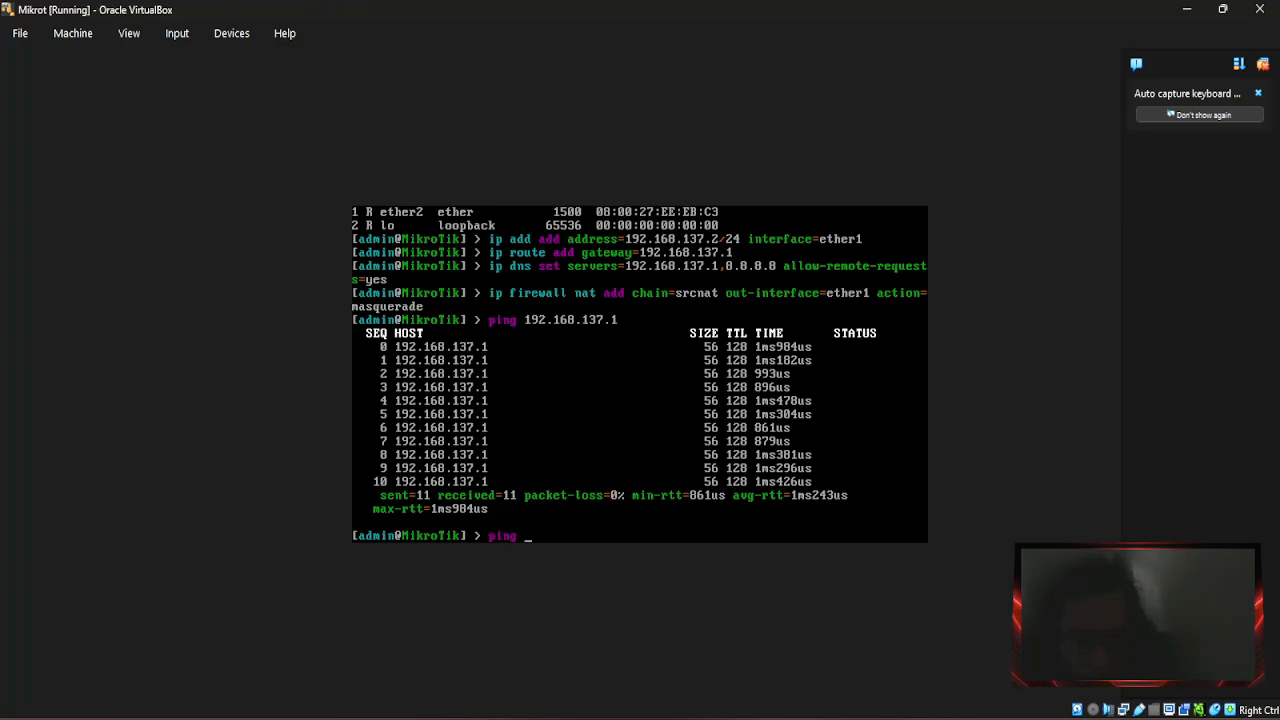
type("google.com")
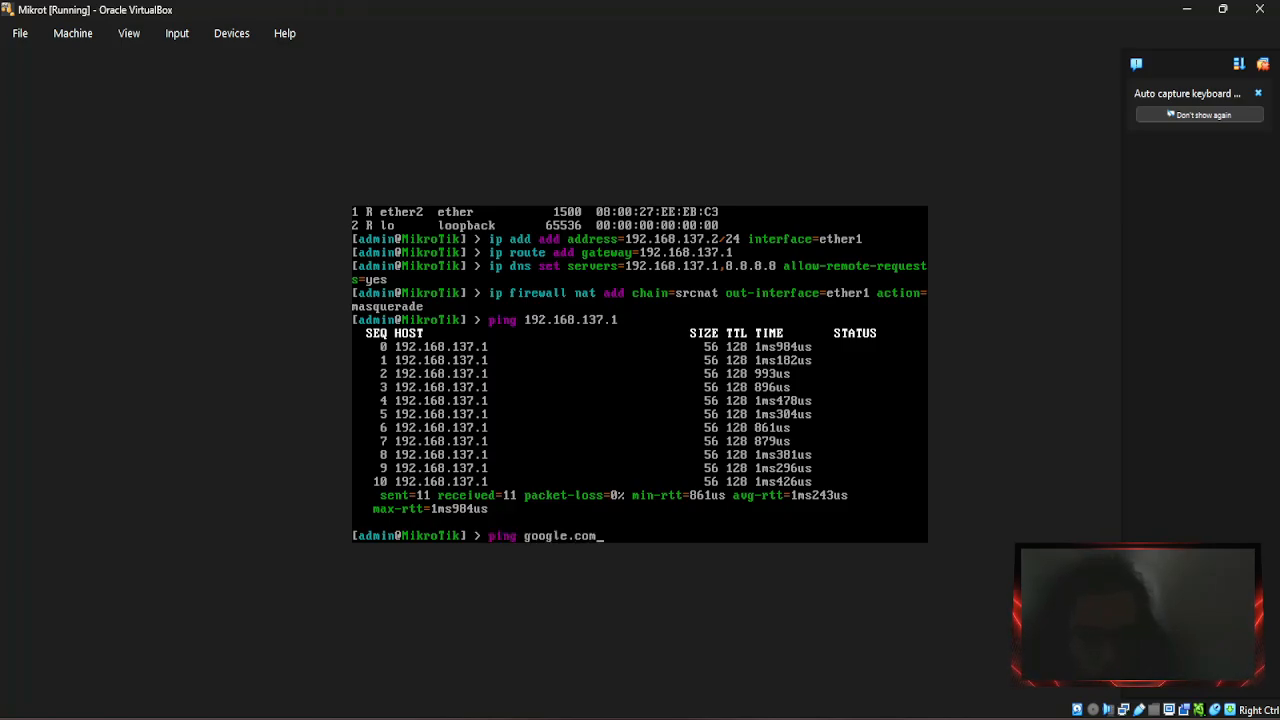
Ping google.com, which resolves to 216.239.38.120, and stop it after 8 of 9 replies.
key("Return")
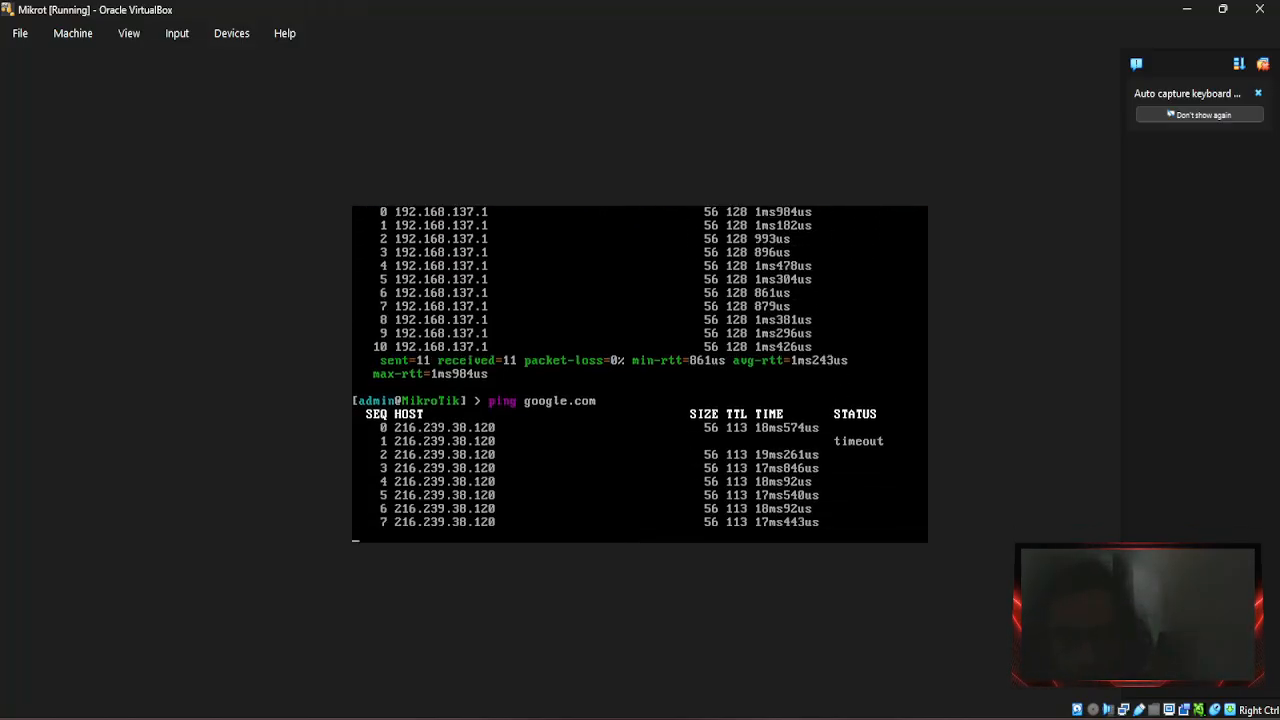
key("ctrl+c")
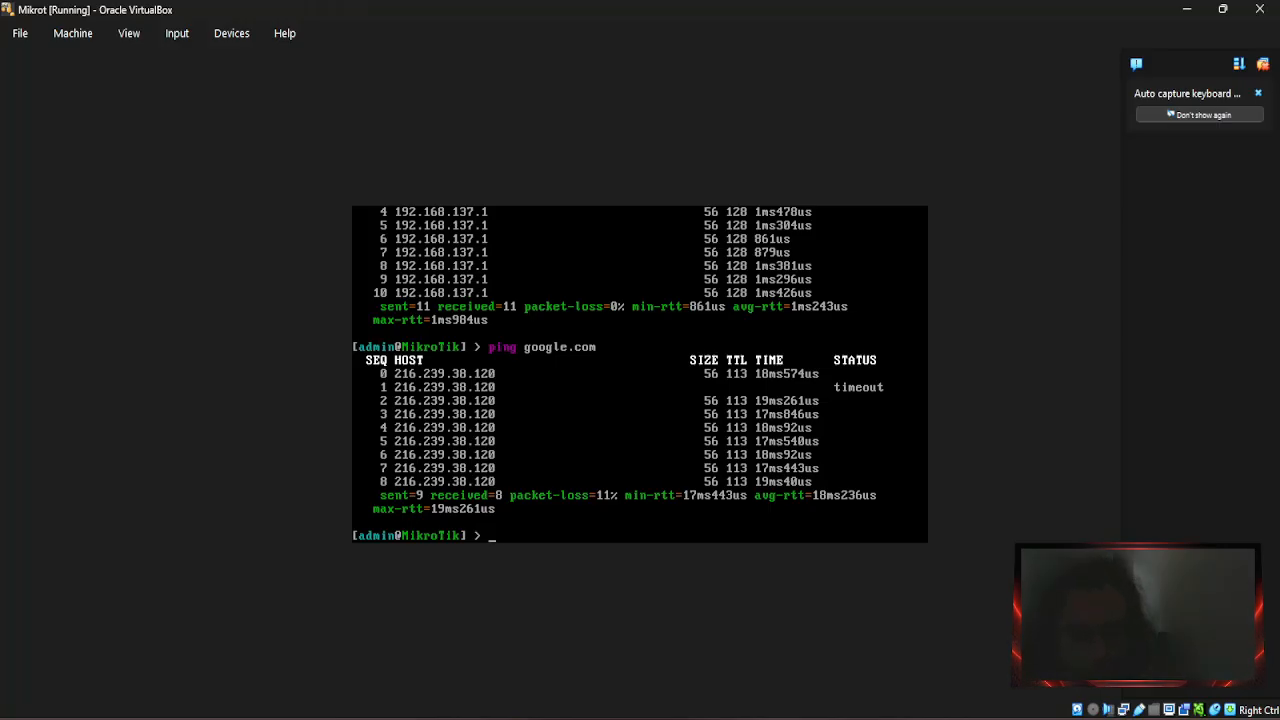
type("ip")
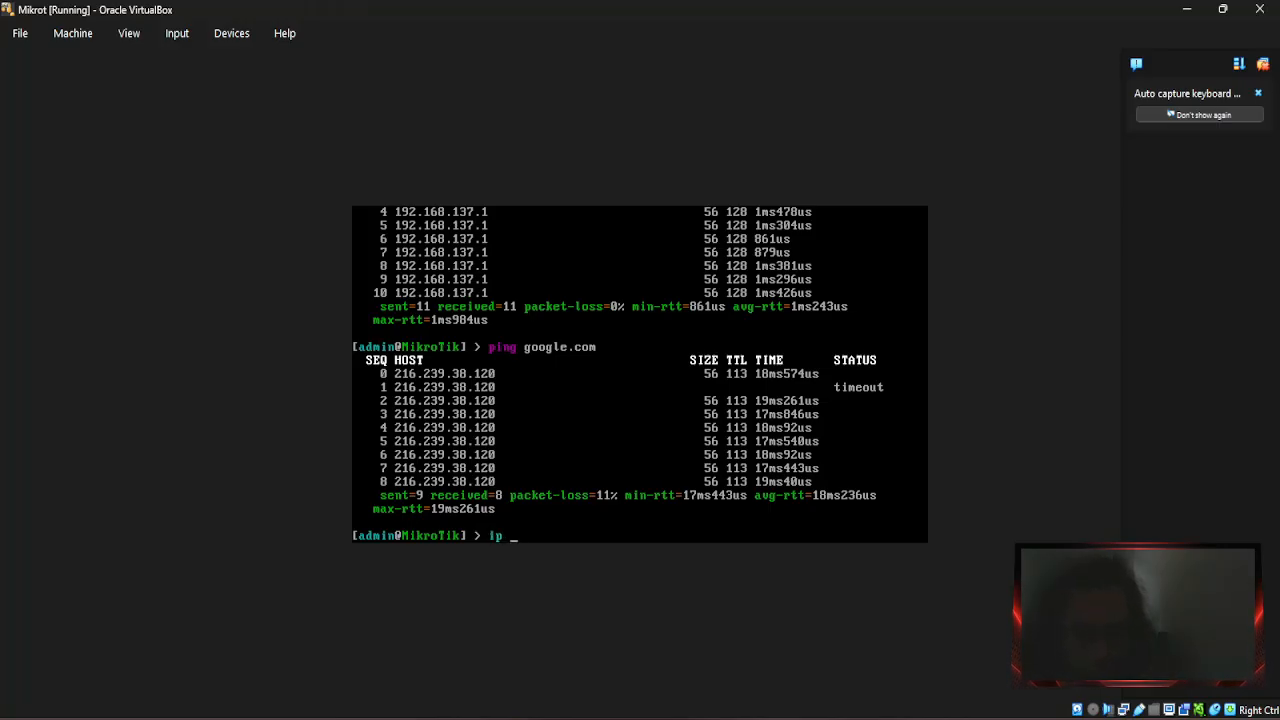
type(" add add")
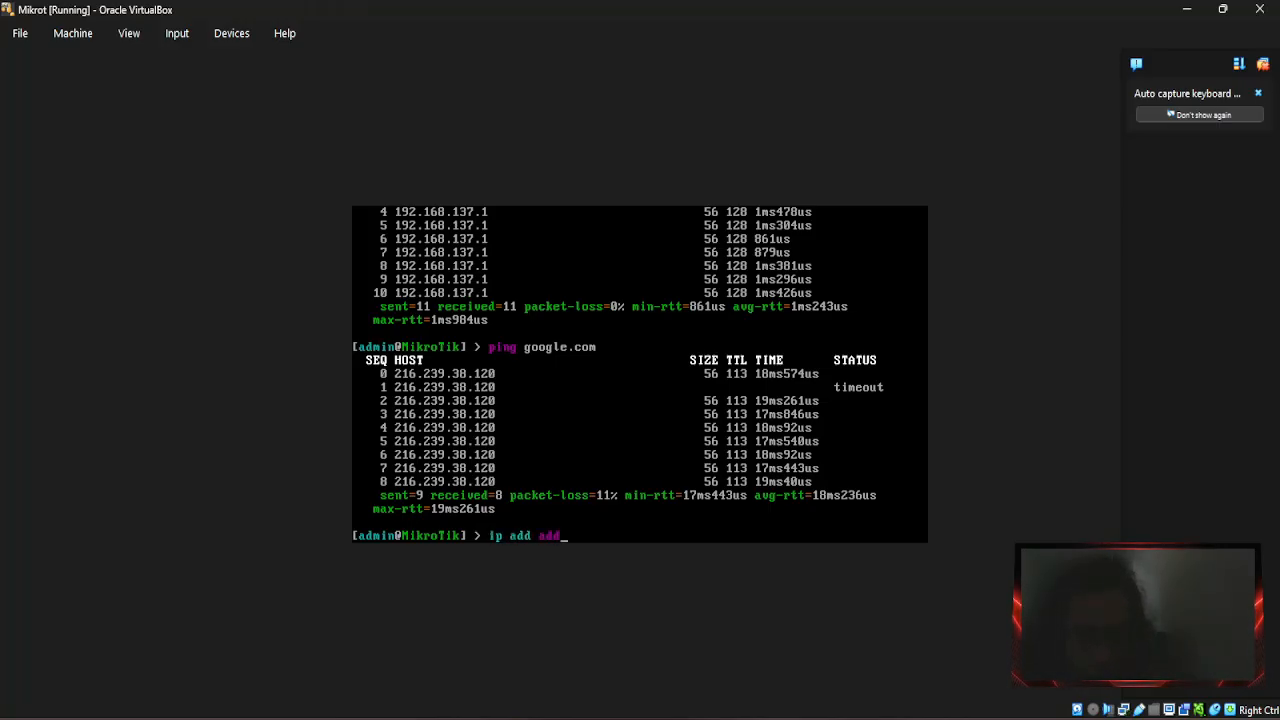
type(" addr")
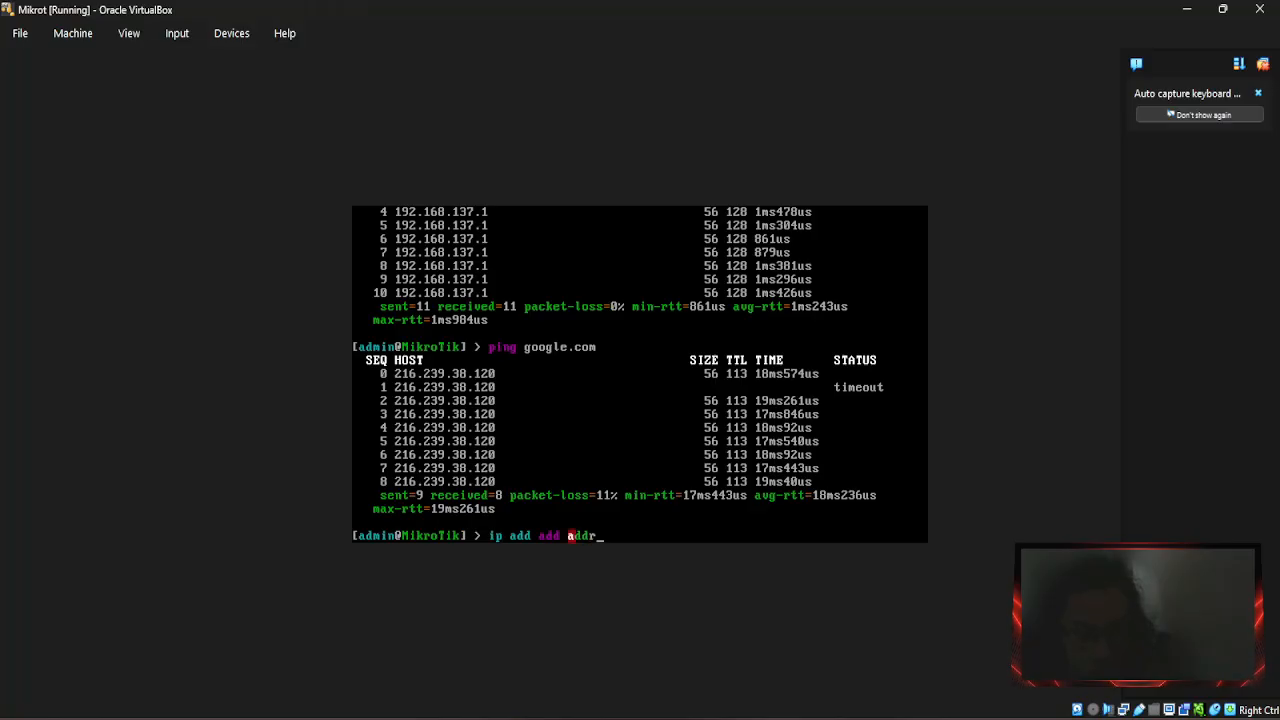
type("ess")
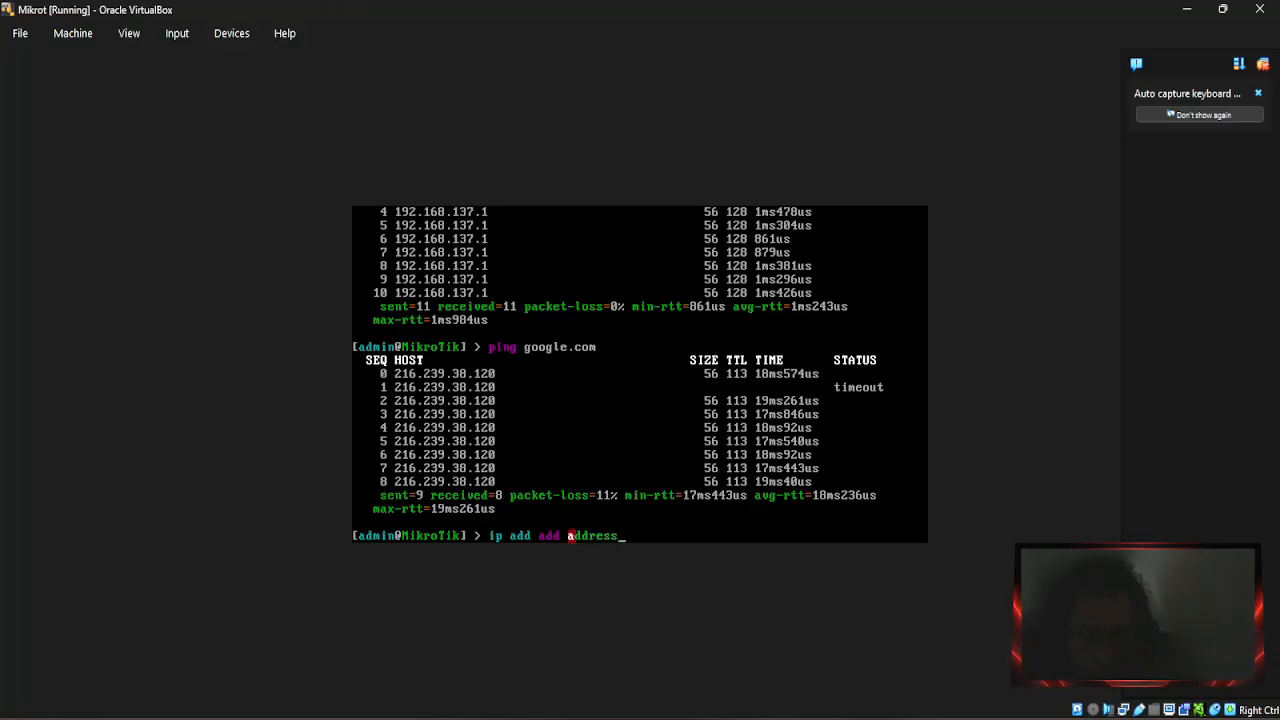
type("=192.168")
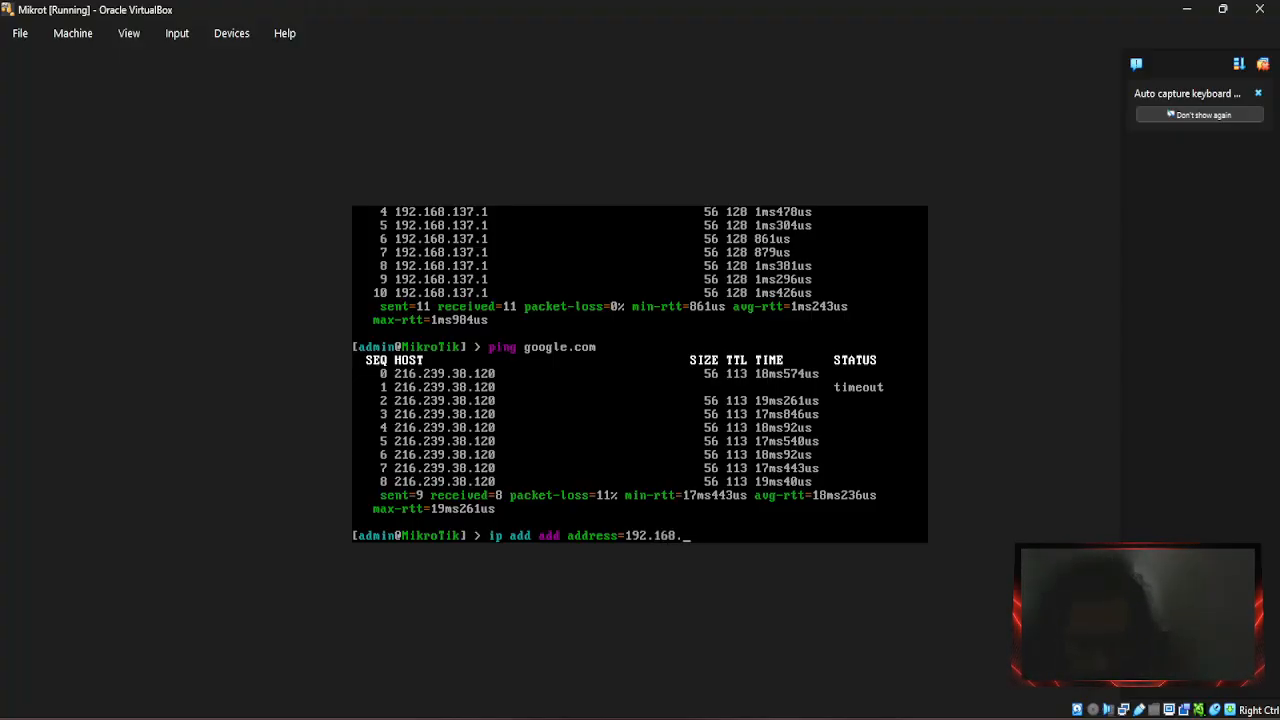
Run 'ip address add address=192.168.2.1/24 interface=ether2' to give ether2 its LAN address.
type(".2")
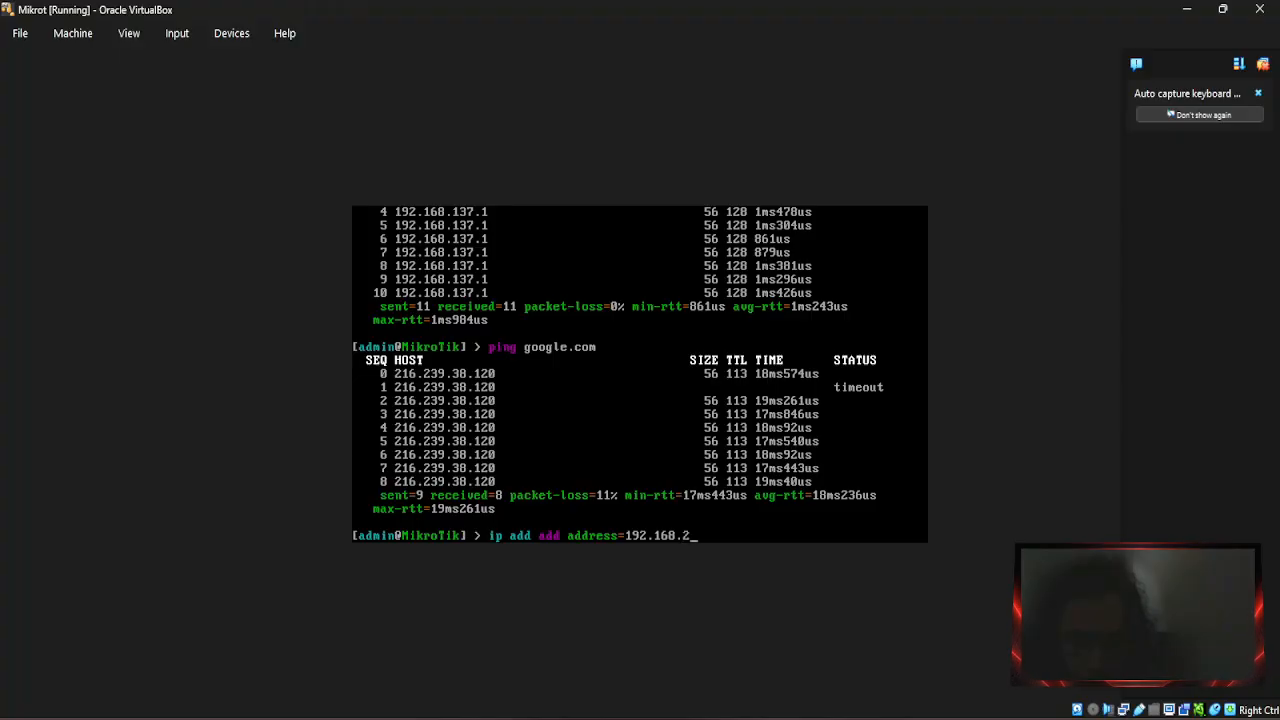
type(".1")
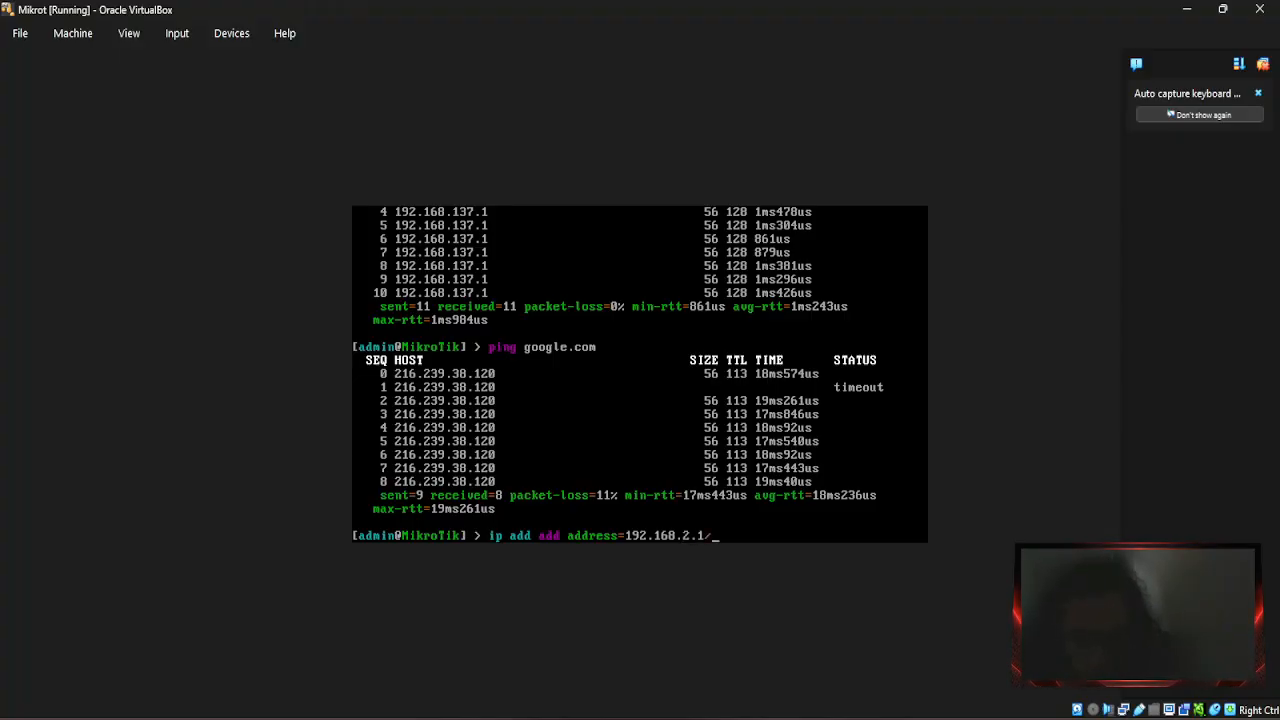
type("/24")
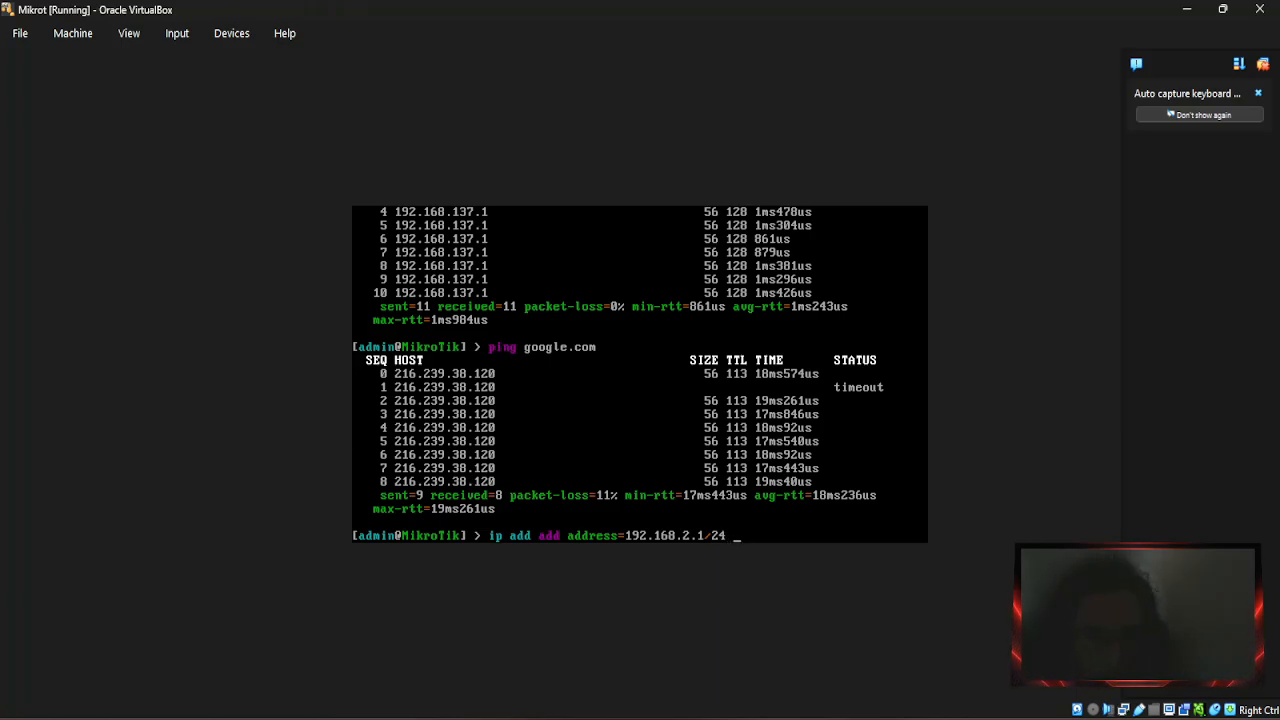
type(" interfa")
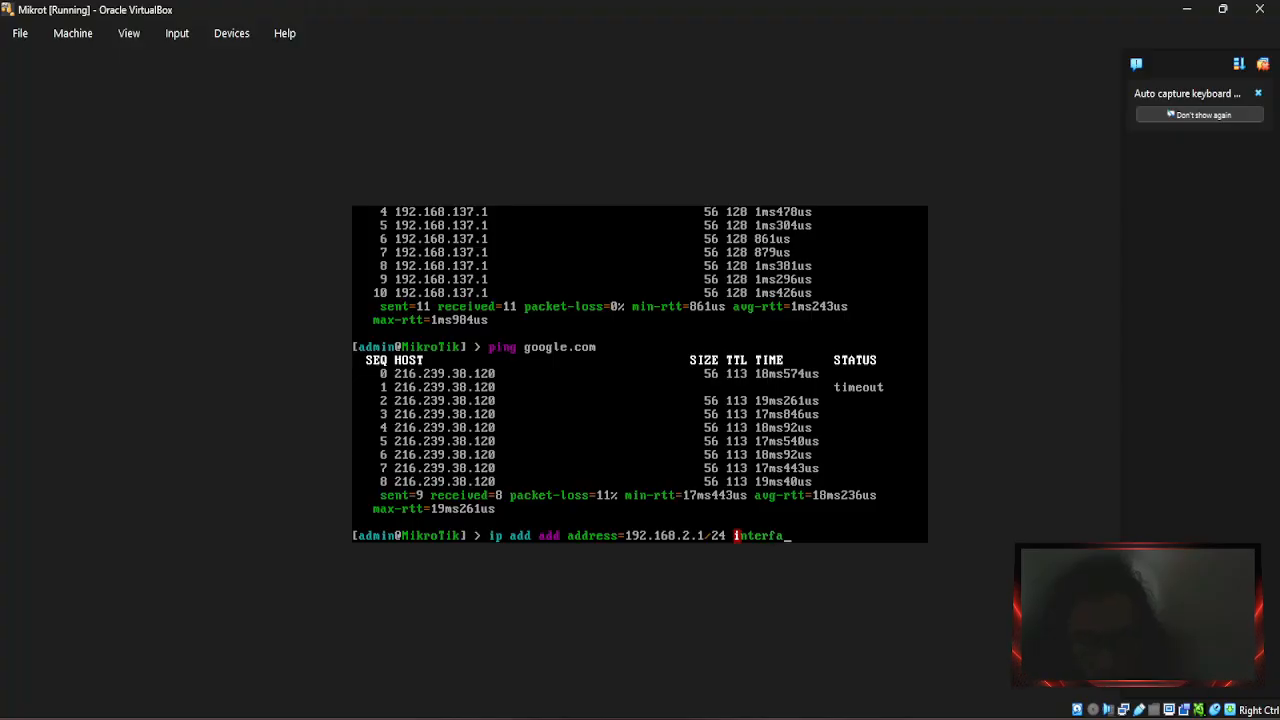
type("ce=e")
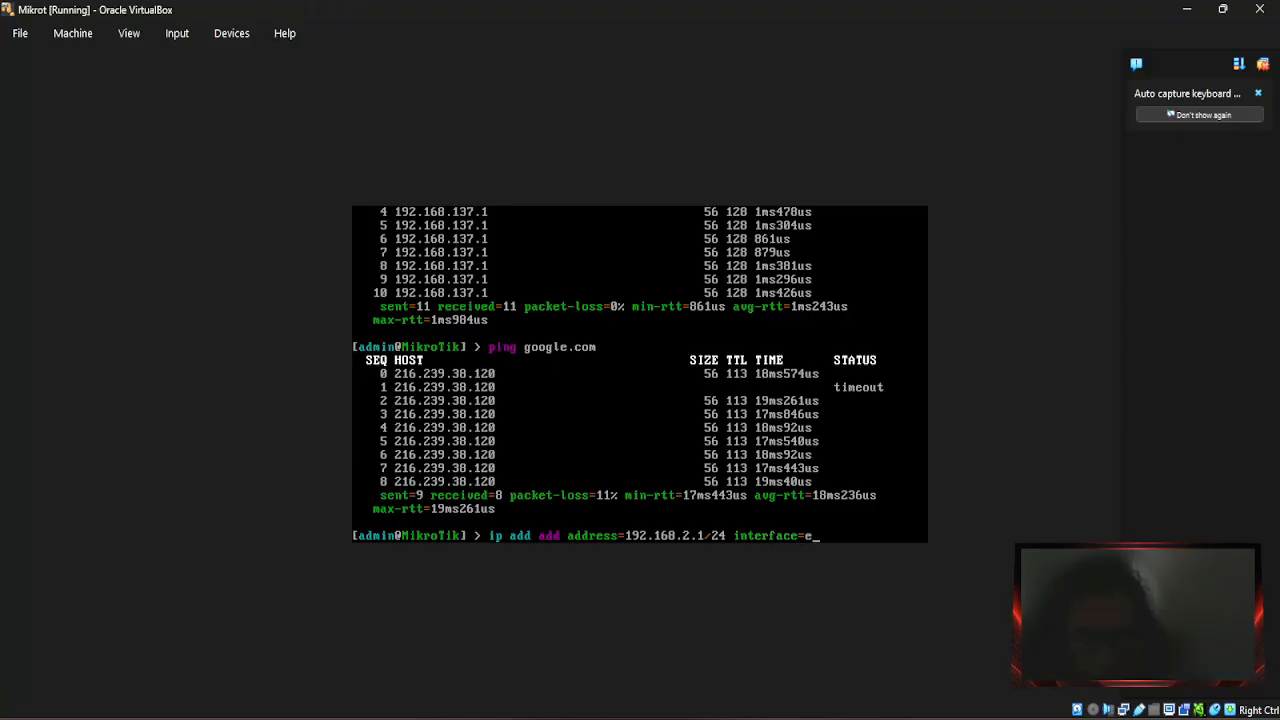
type("ther")
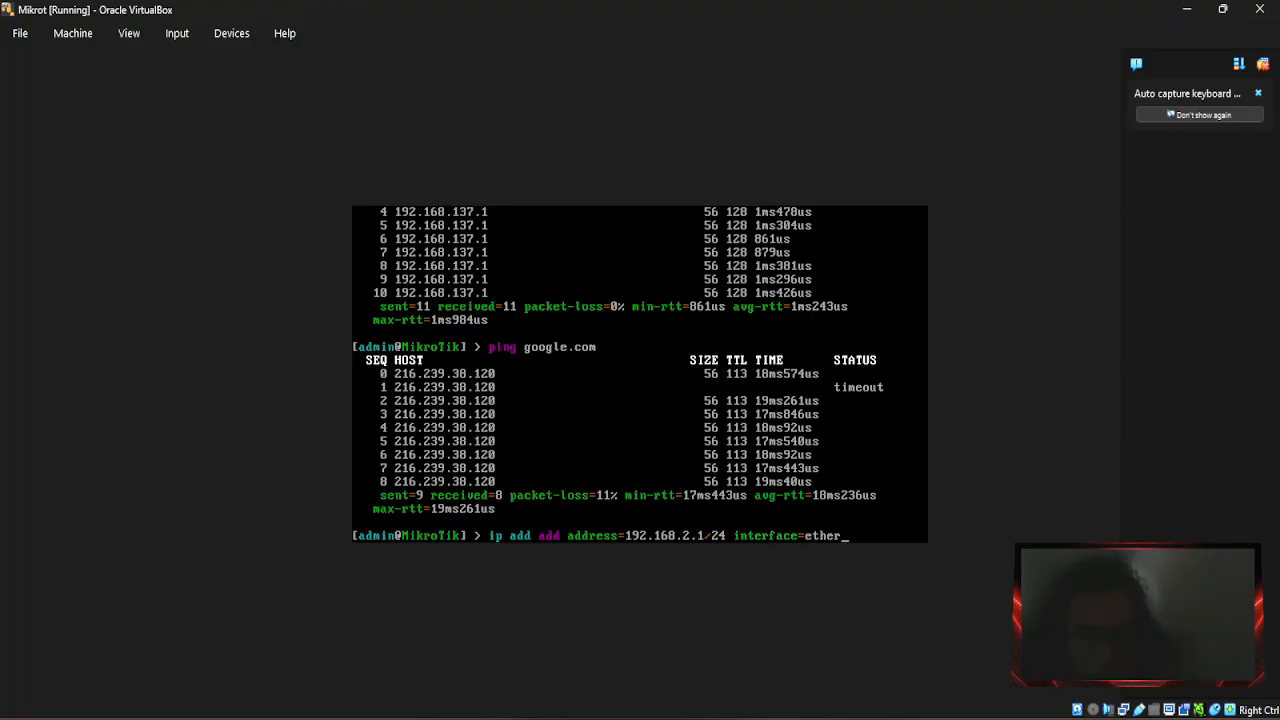
type("2")
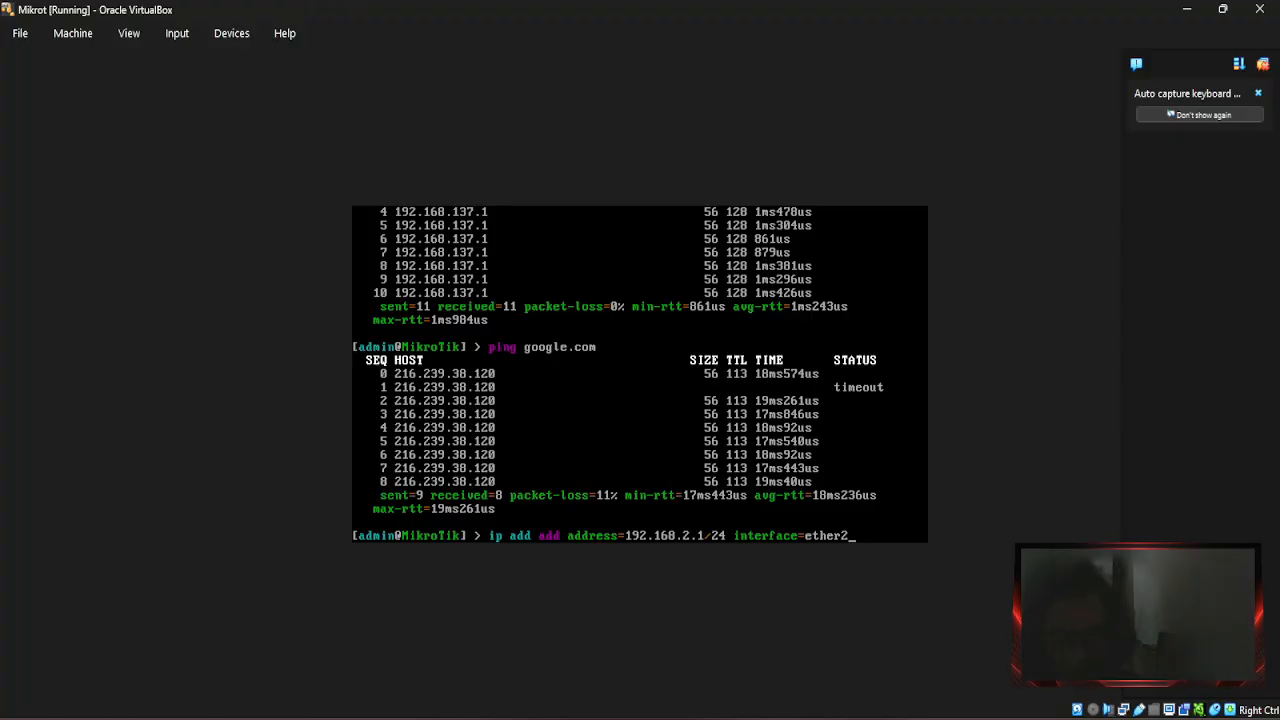
key("Return")
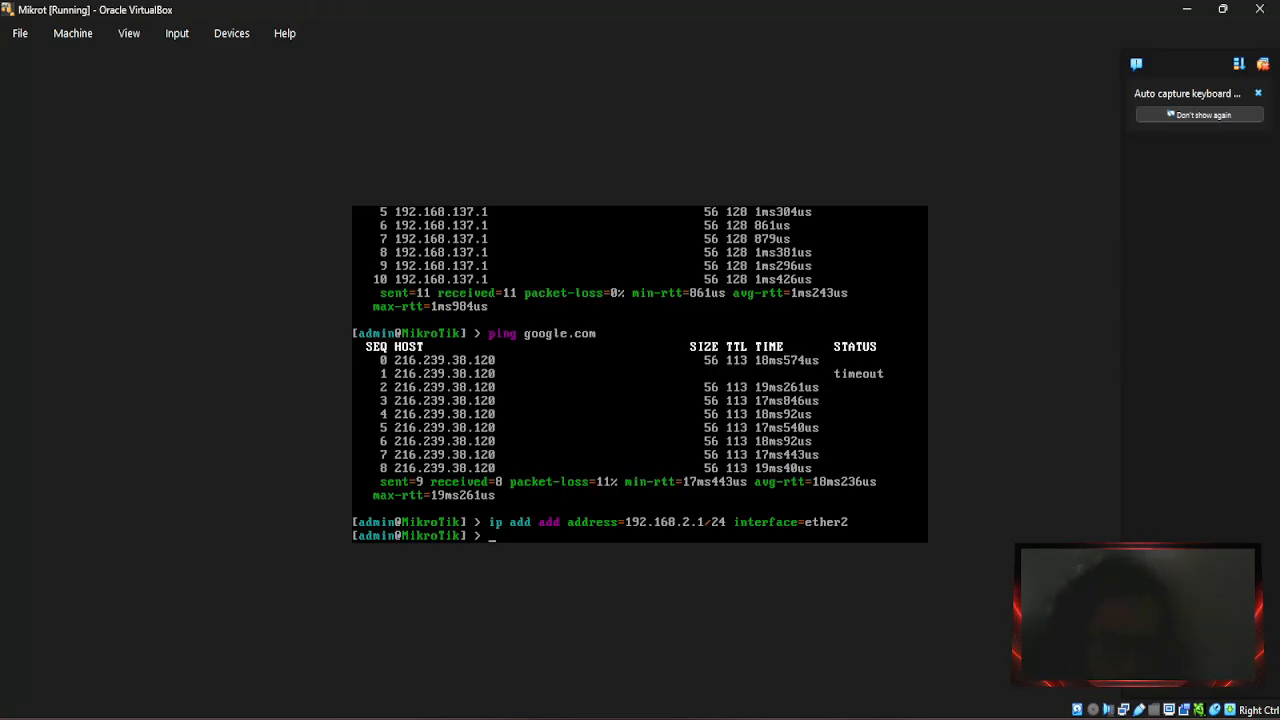
key("Up")
key("Up")
key("Up")
key("Up")
key("Up")
key("Up")
key("Up")
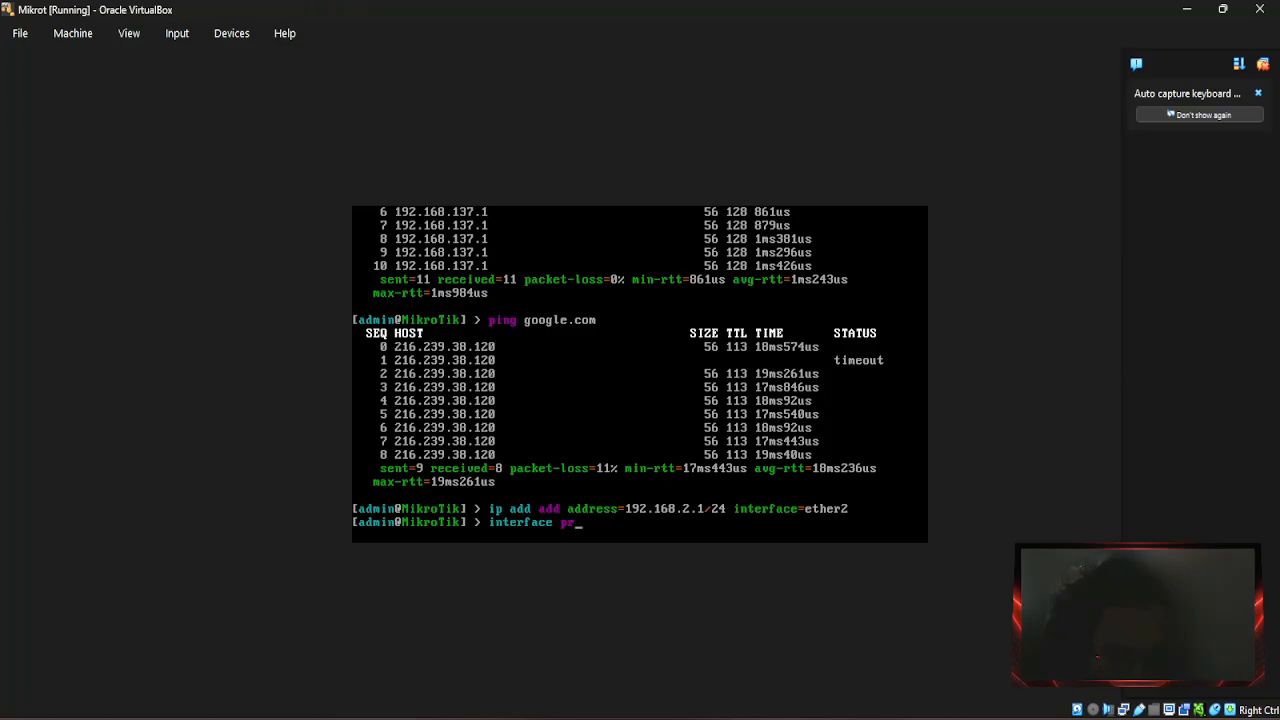
Print the router's IP addresses with 'ip add pr', then start a new VM in VirtualBox Manager.
key("Down")
key("Down")
key("Down")
key("Down")
key("Down")
key("Down")
key("Down")
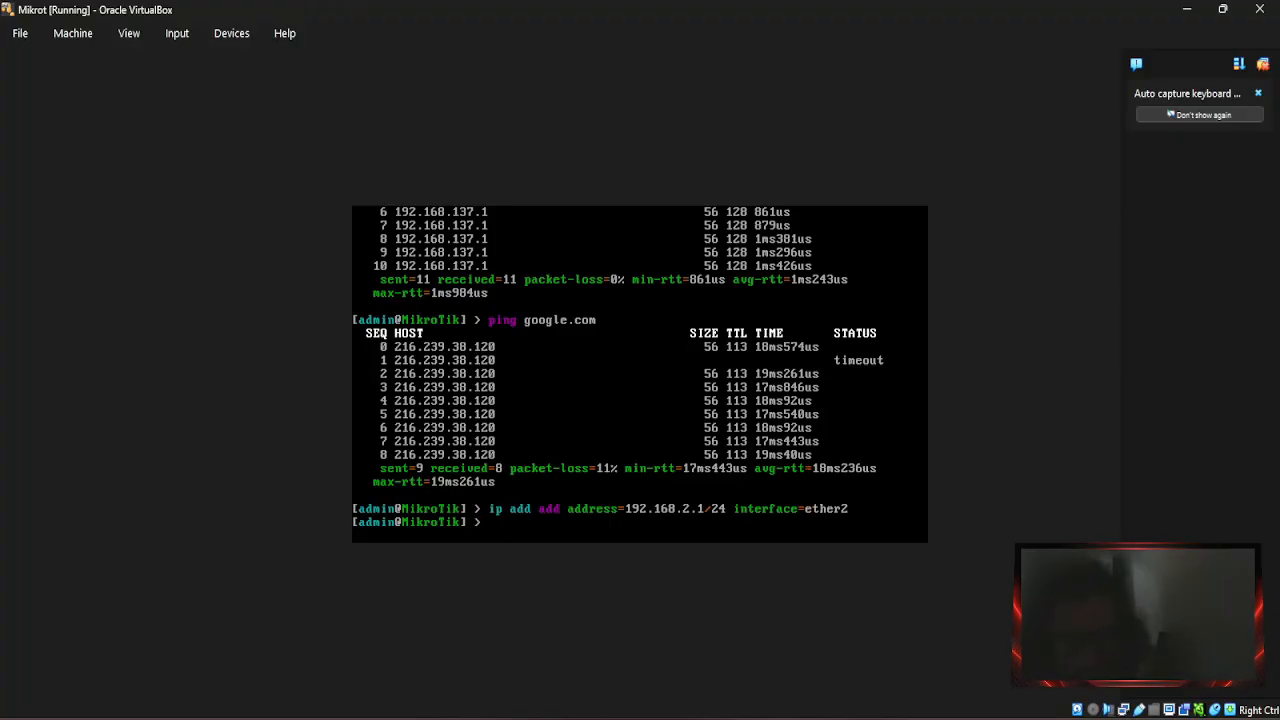
type("ip add")
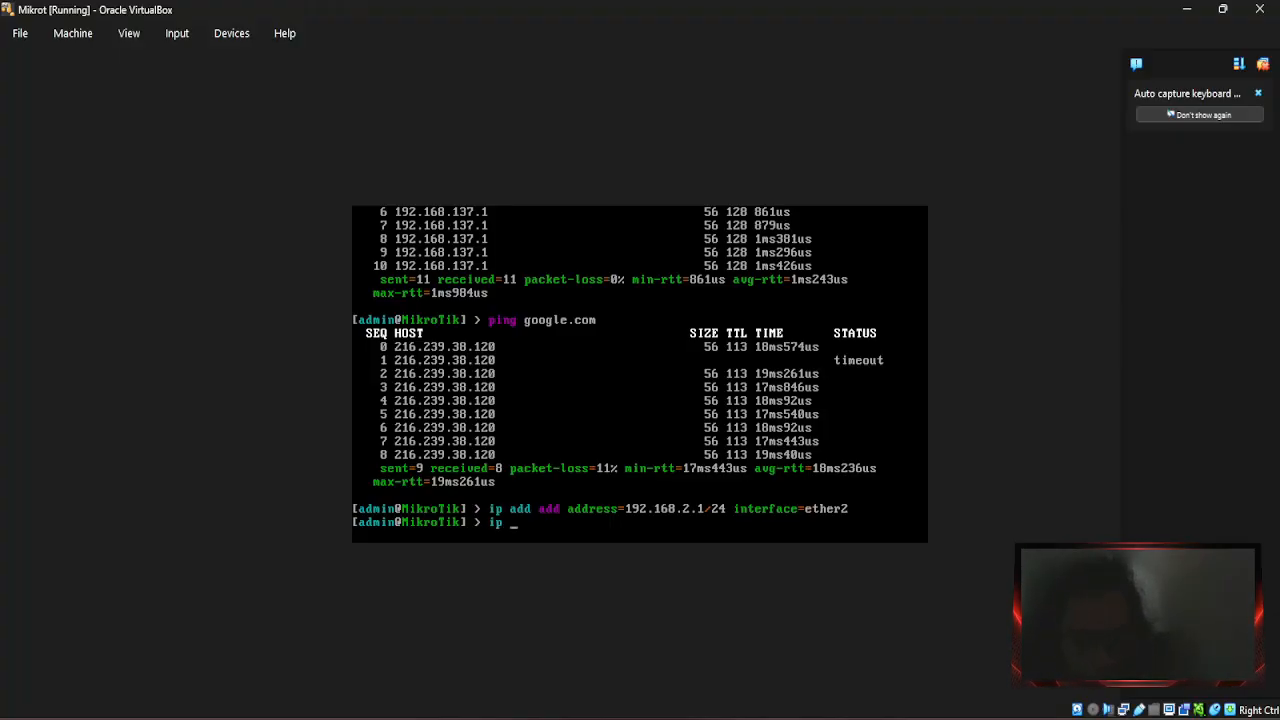
type(" pr")
key("Return")
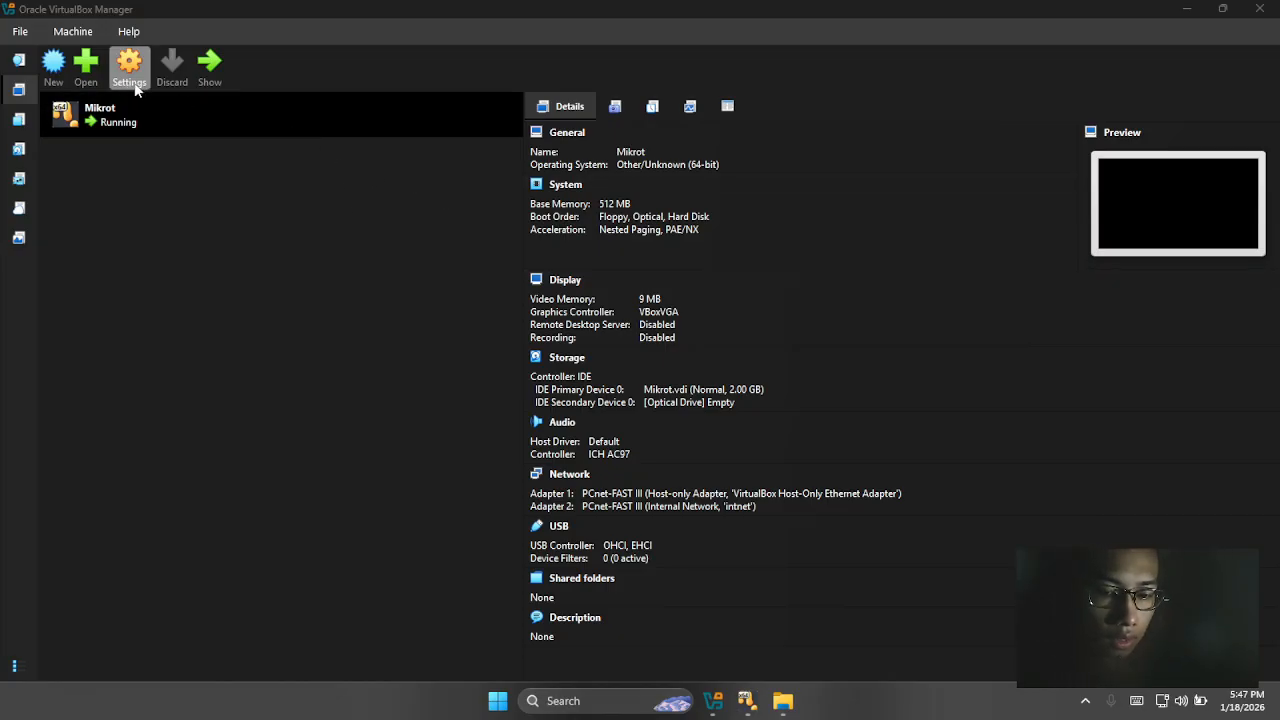
left_click(54, 63)
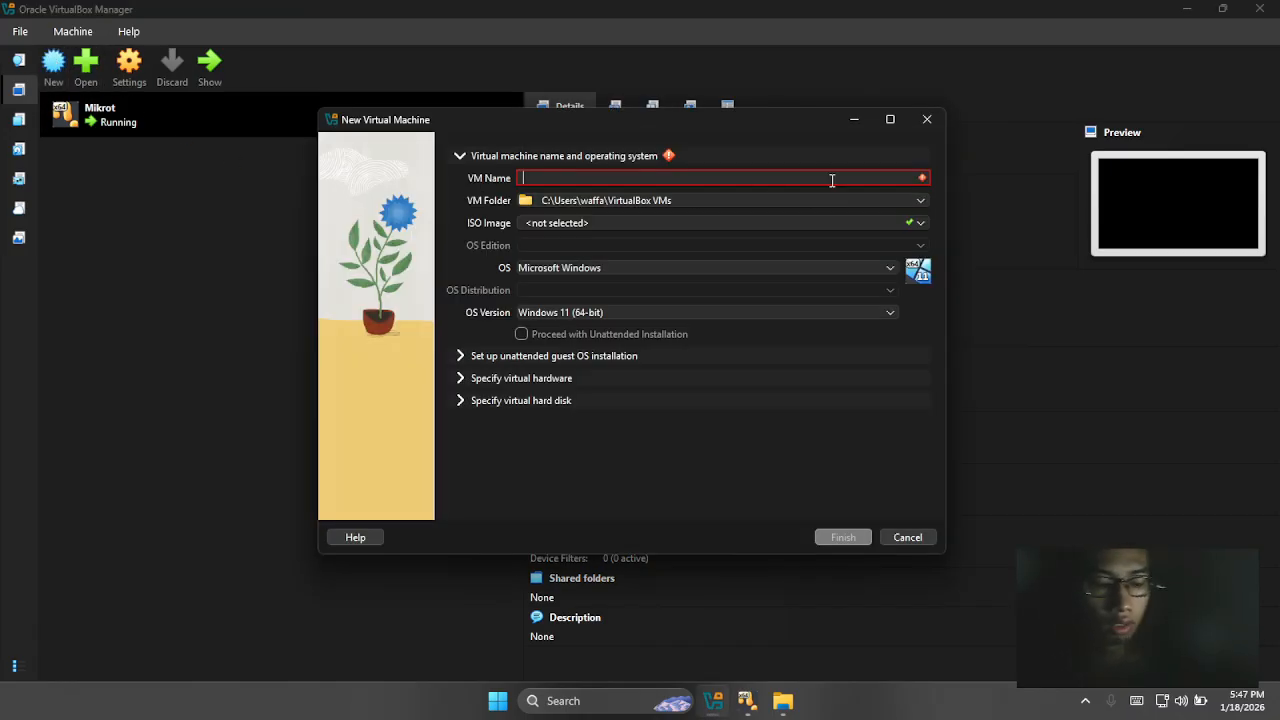
Name the VM Winrus and attach Win8.1_English_x64_NesabaMedia.iso from the Pembodohan folder.
type("Winrus")
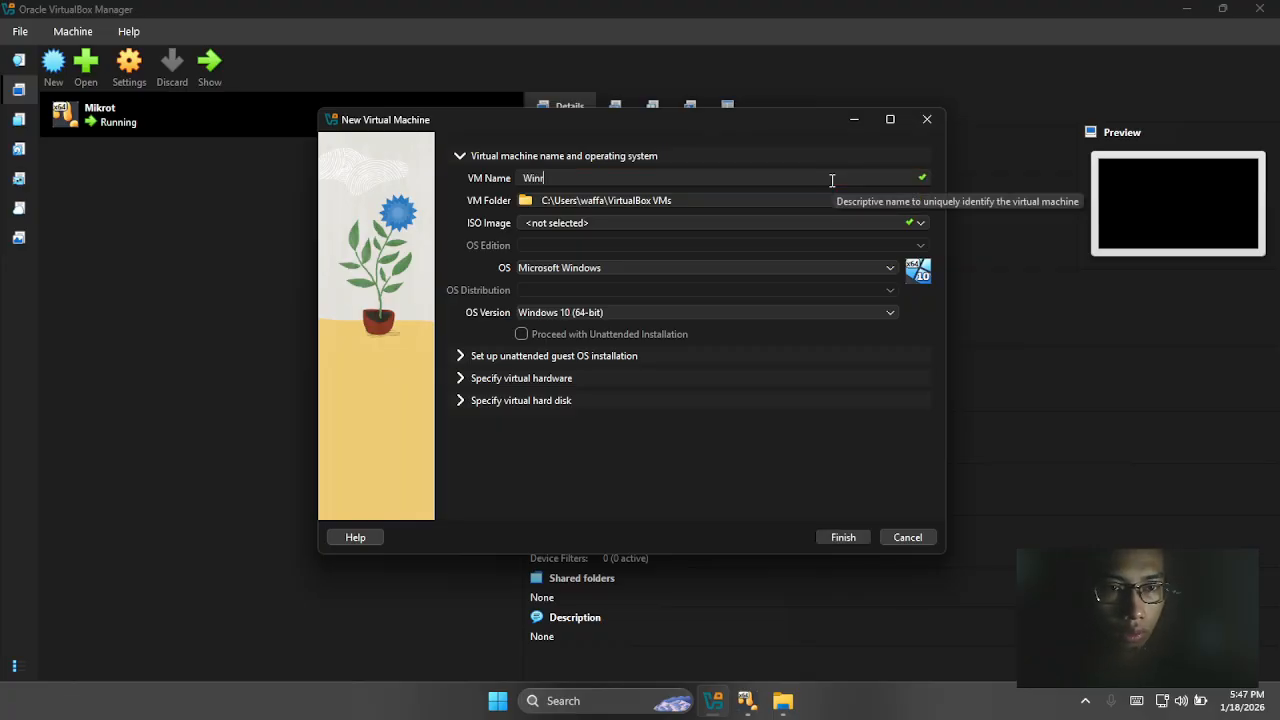
left_click(921, 223)
left_click(645, 255)
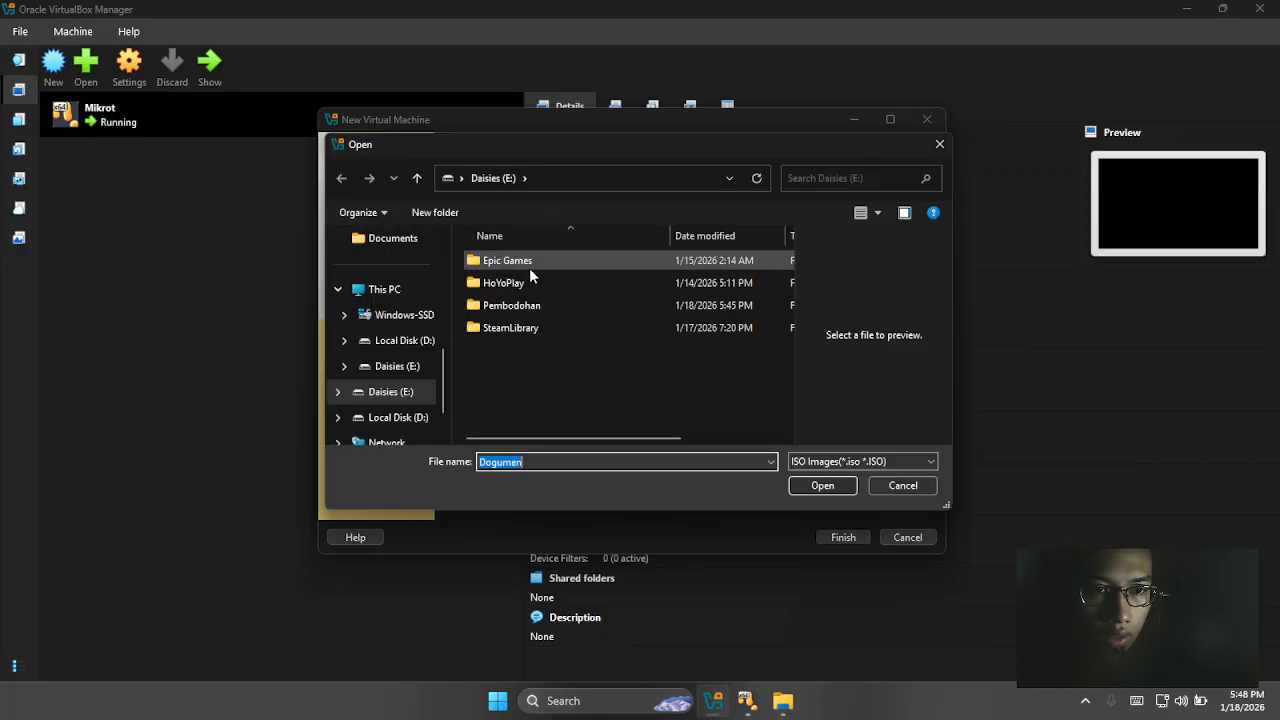
left_click(544, 308)
double_click(544, 308)
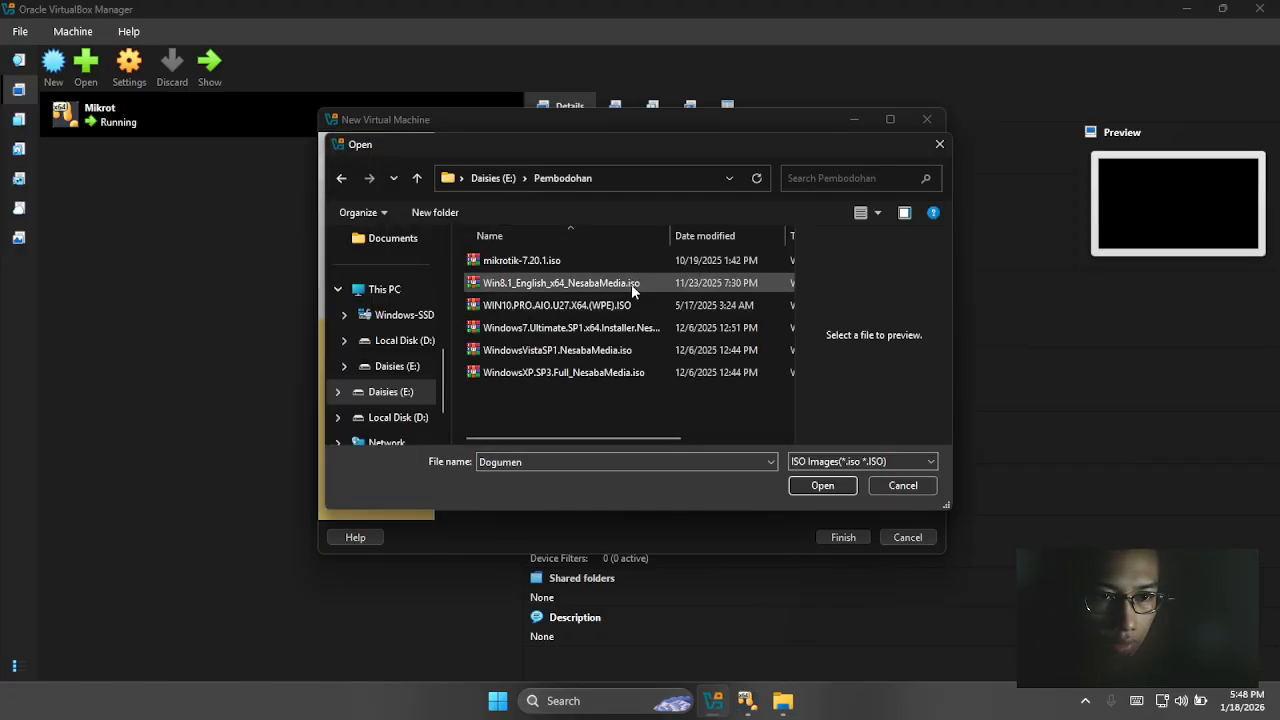
left_click(627, 283)
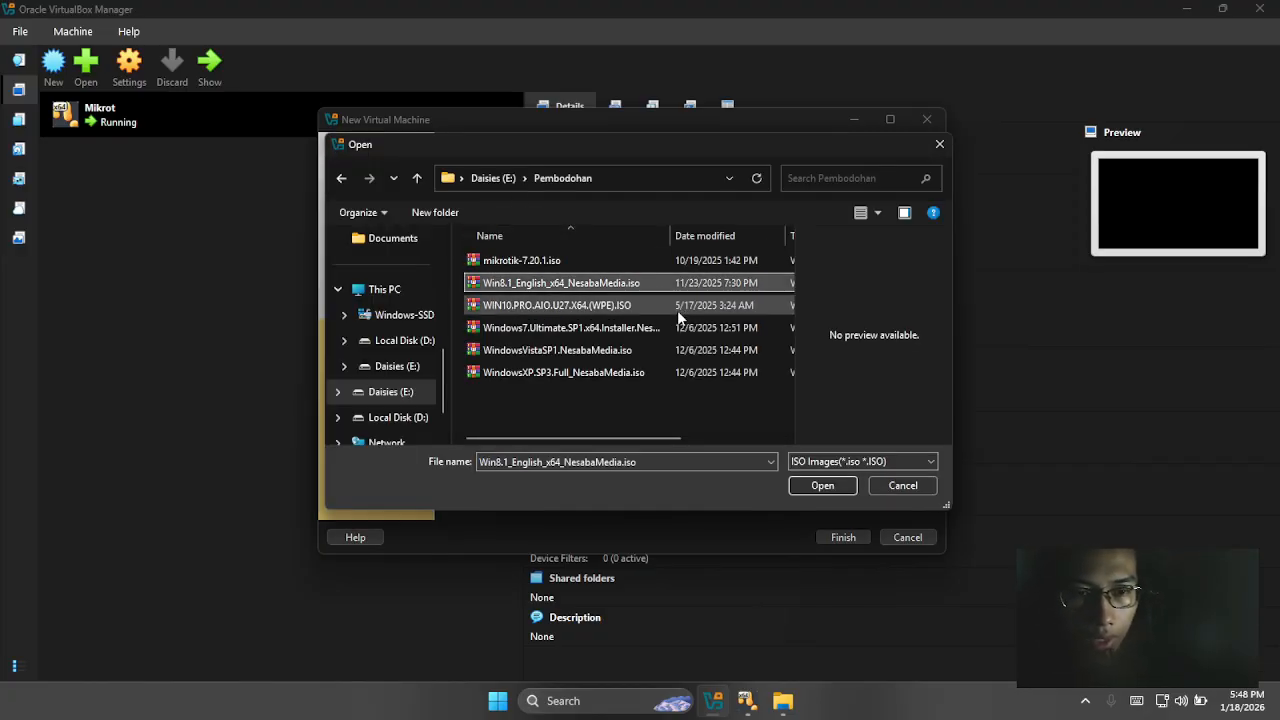
left_click(827, 492)
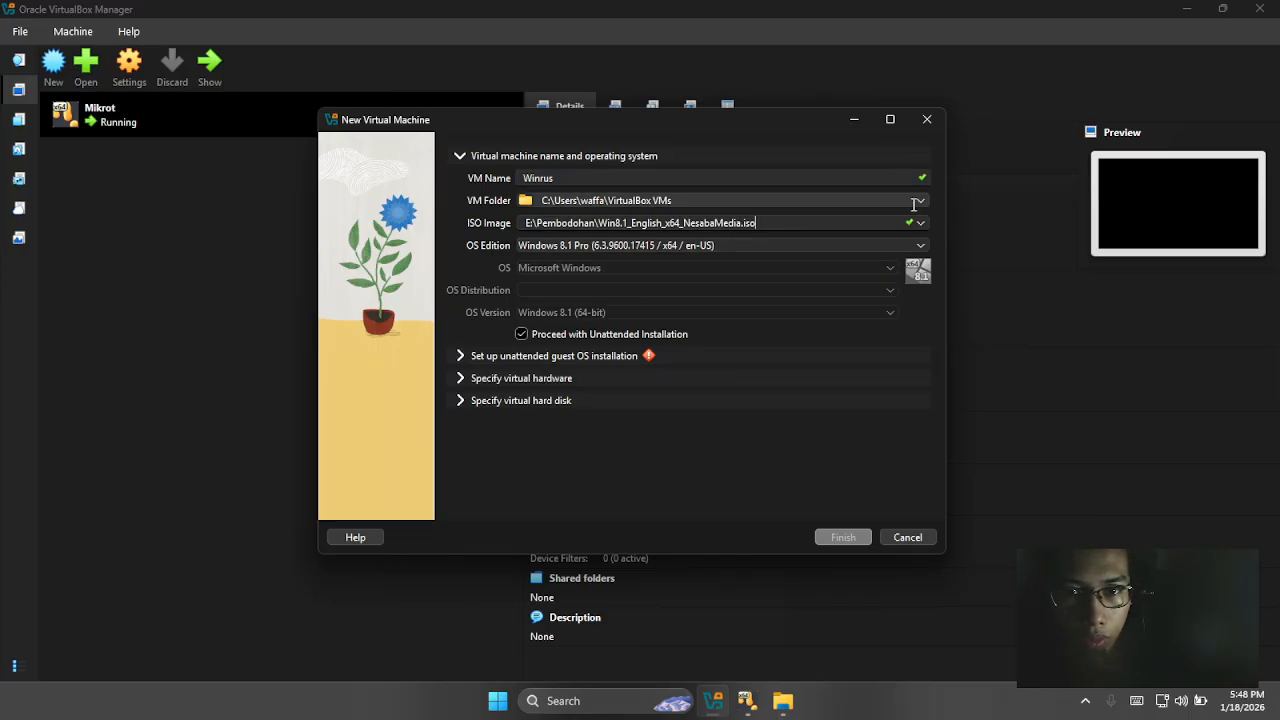
Keep the default VM folder and expand the unattended guest OS installation options.
left_click(722, 200)
left_click(610, 234)
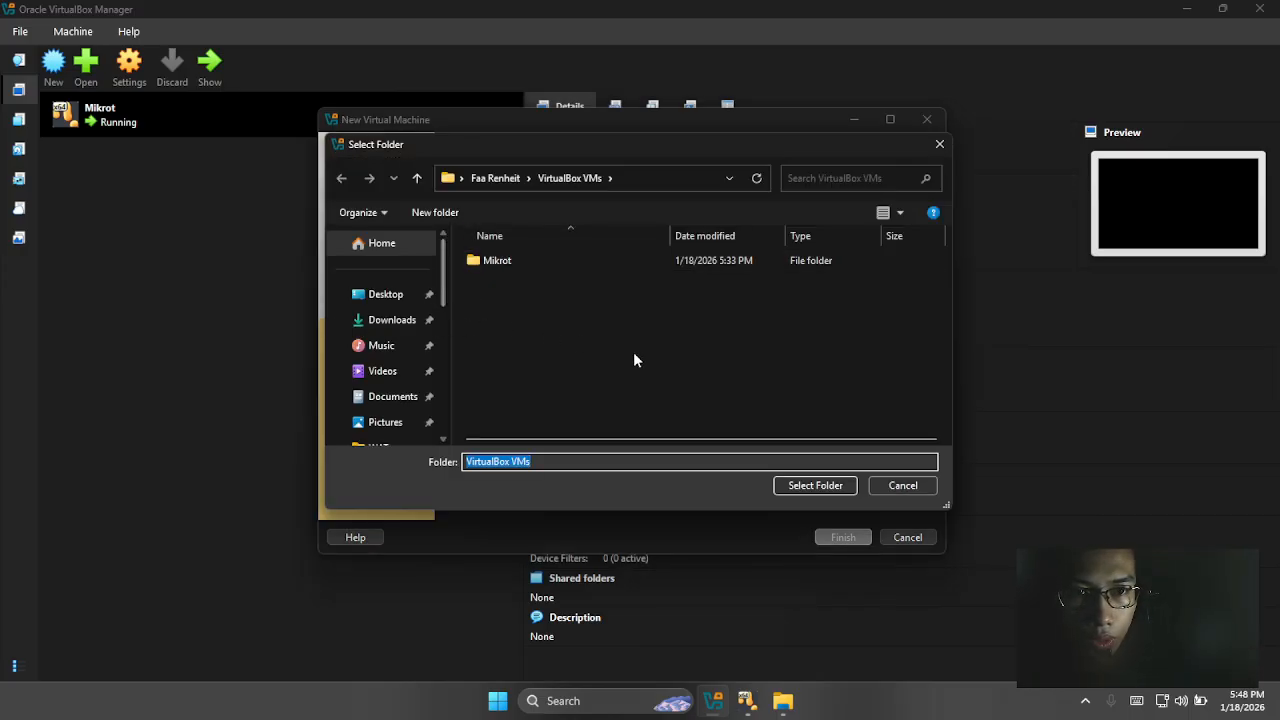
left_click(899, 484)
left_click(453, 357)
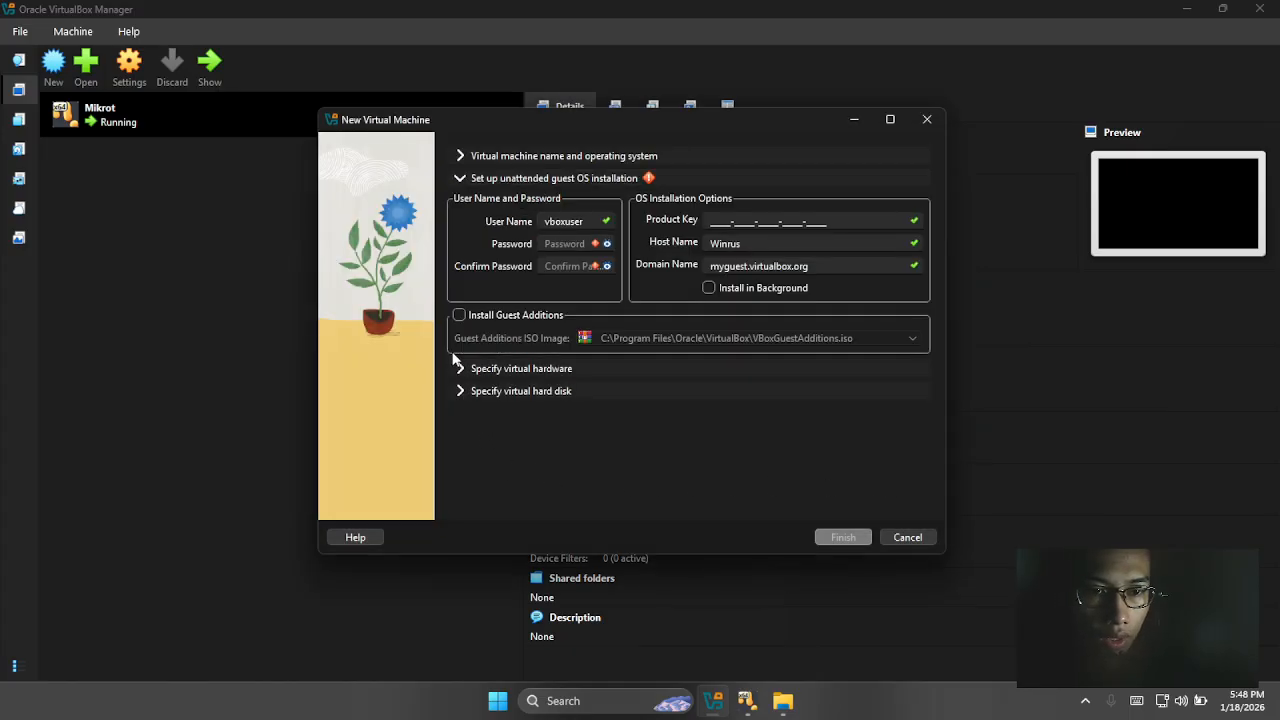
Fill in and confirm the unattended-install password, then create the Winrus VM.
type("123")
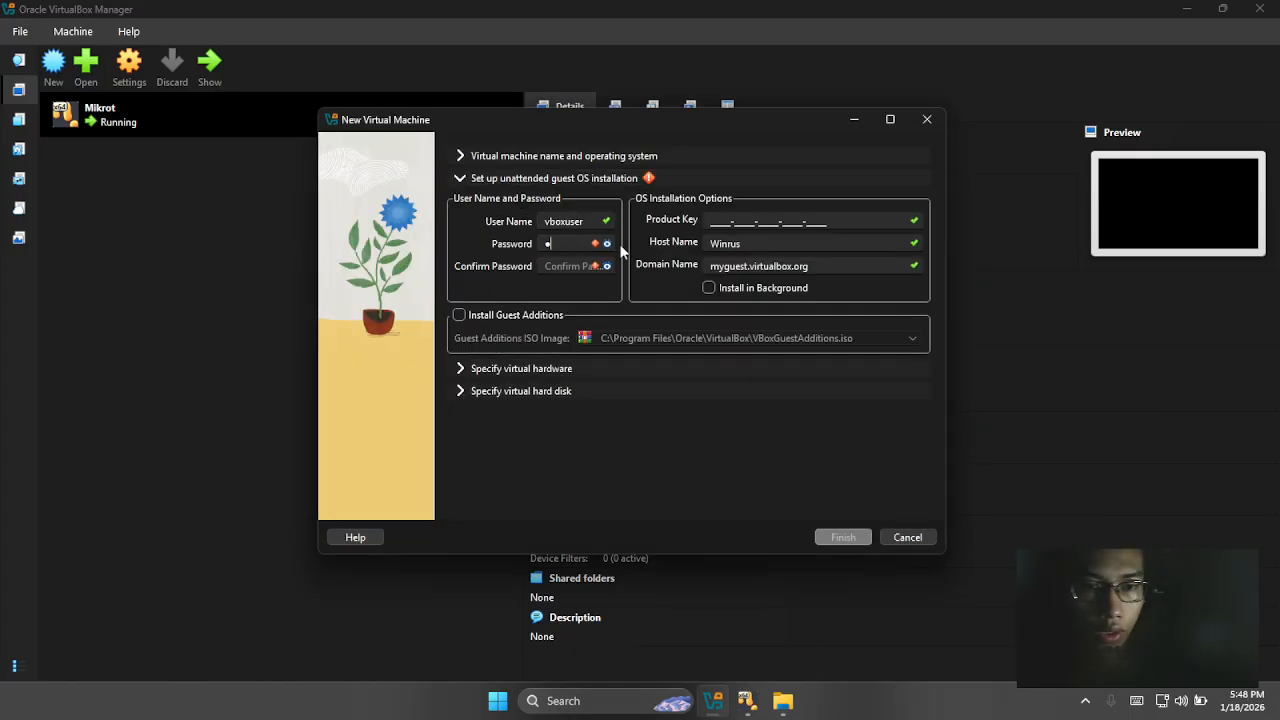
left_click(548, 267)
type("123")
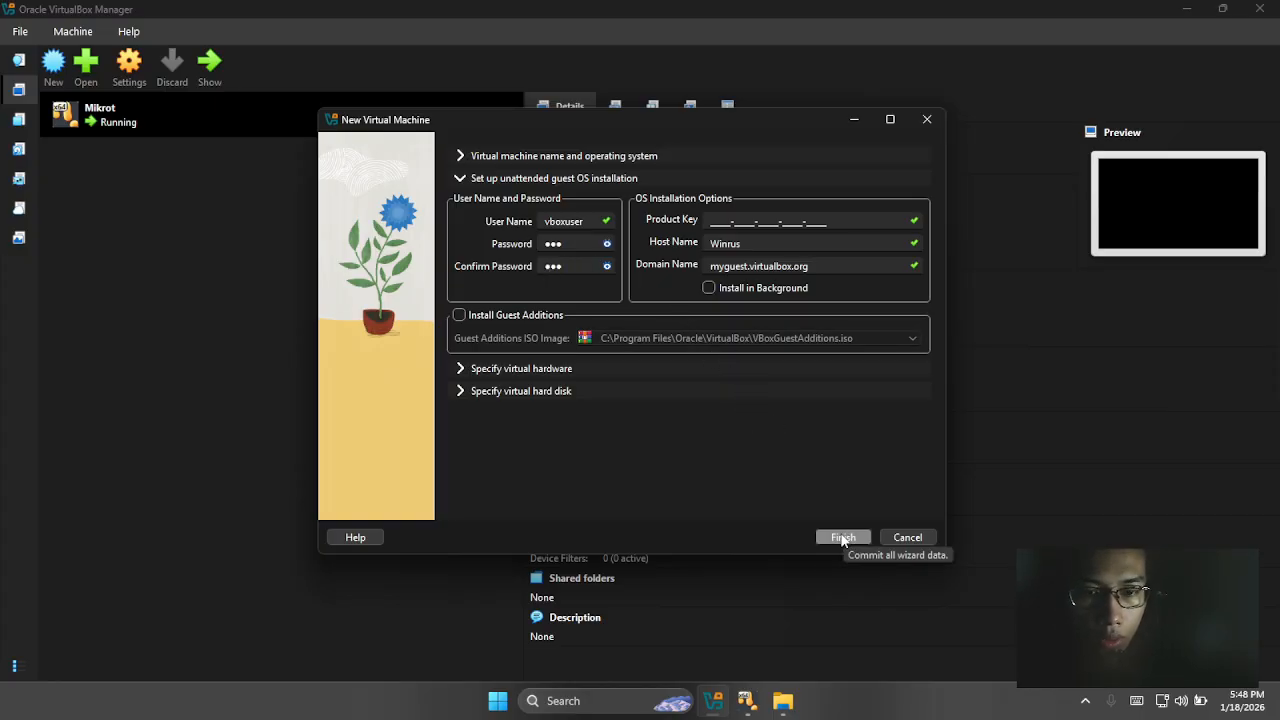
left_click(843, 538)
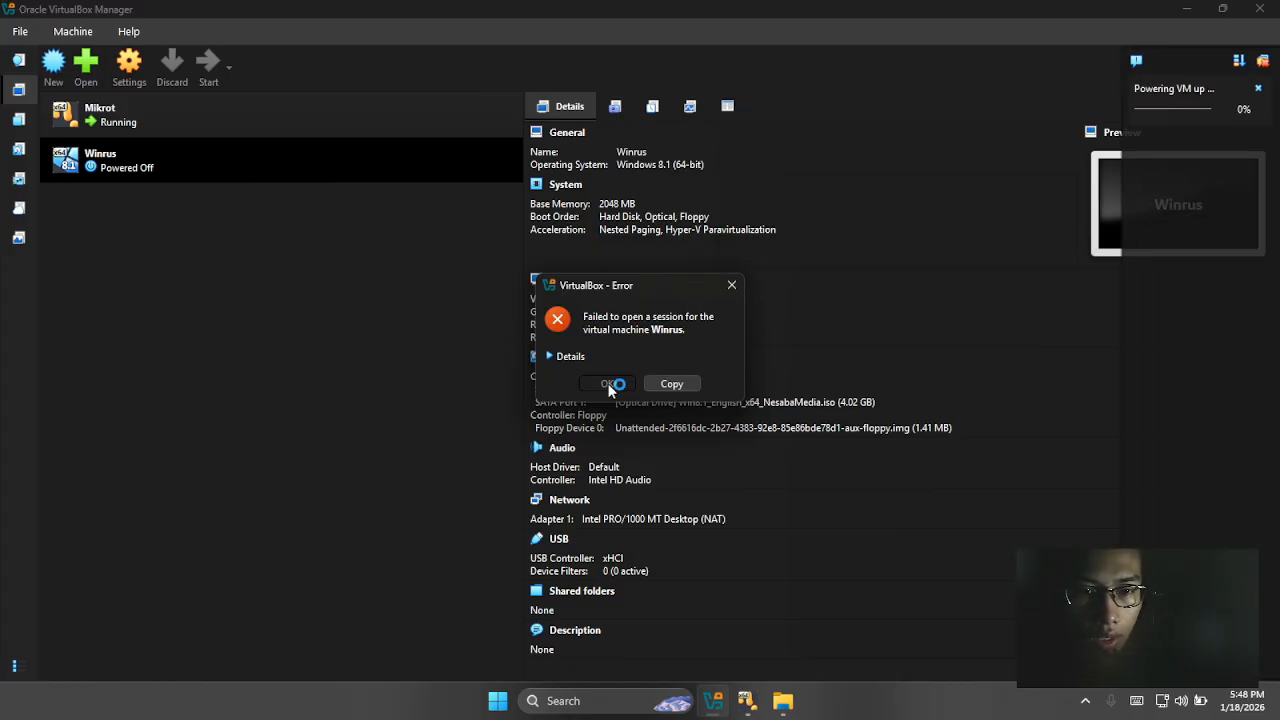
Dismiss the session error and close the Pembodohan file explorer window.
left_click(613, 383)
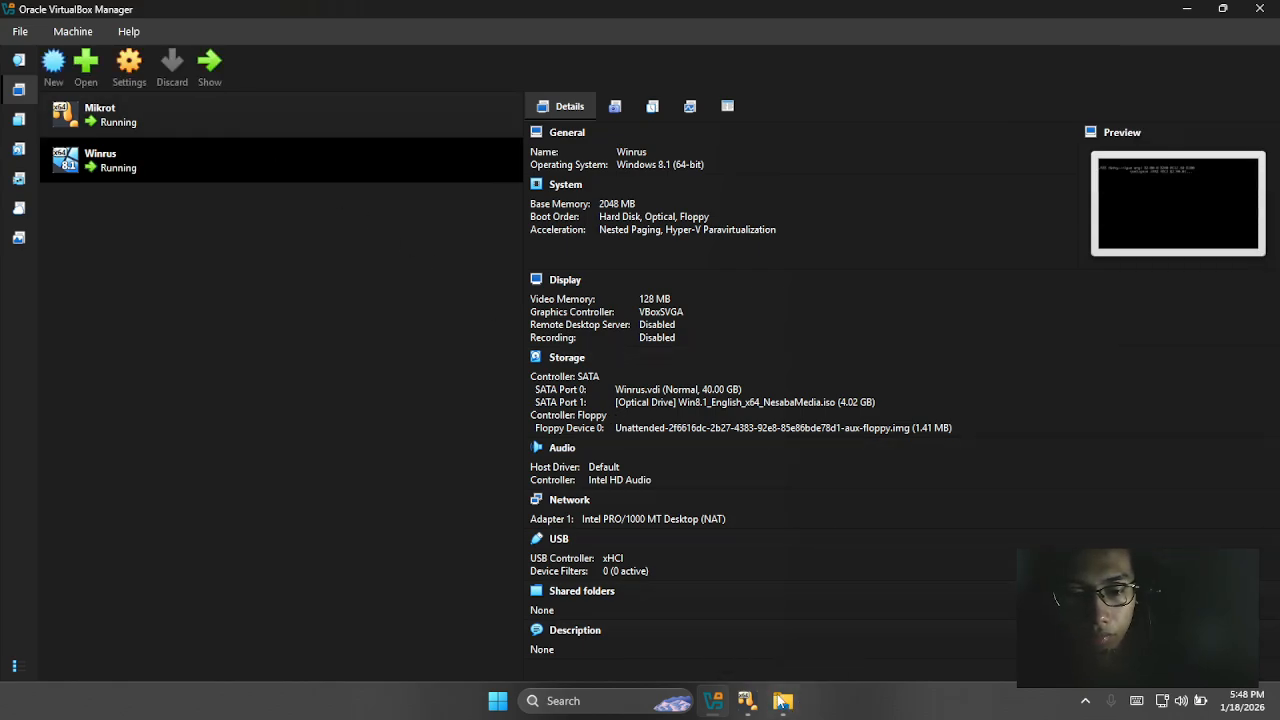
mouse_move(782, 703)
left_click(833, 563)
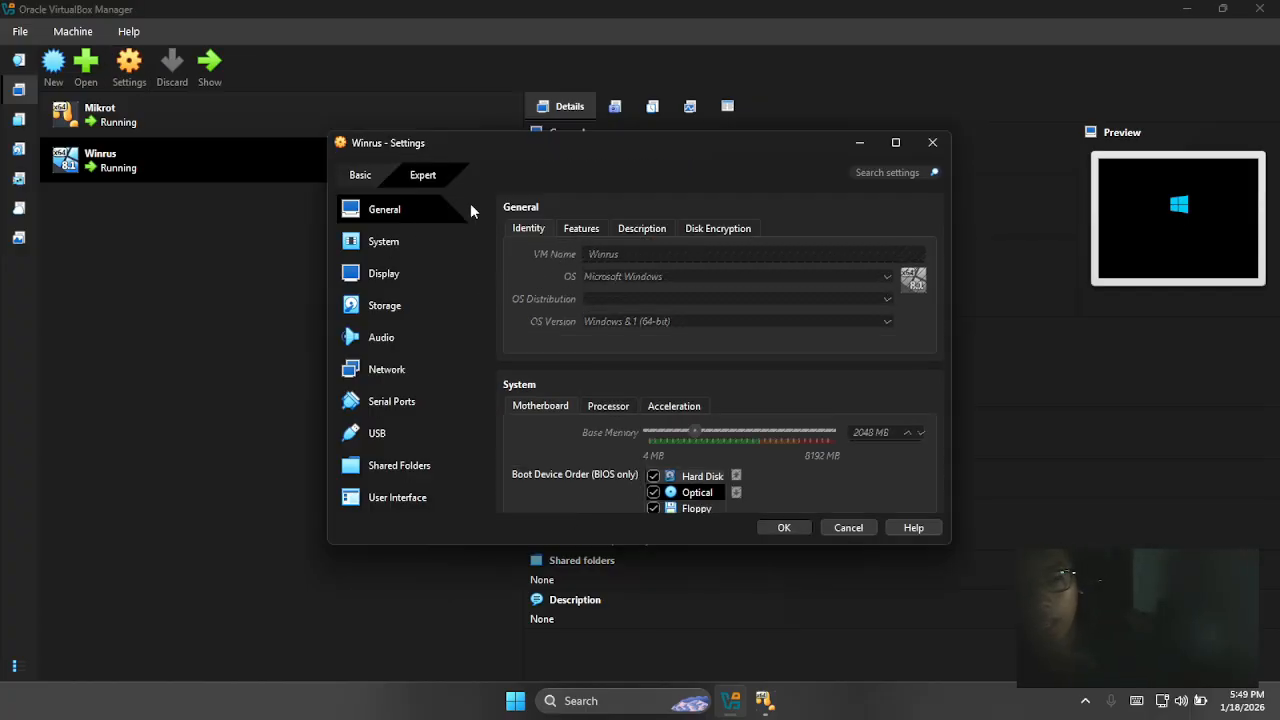
Switch Winrus's Adapter 1 from NAT to Internal Network 'intnet' and save.
left_click(395, 369)
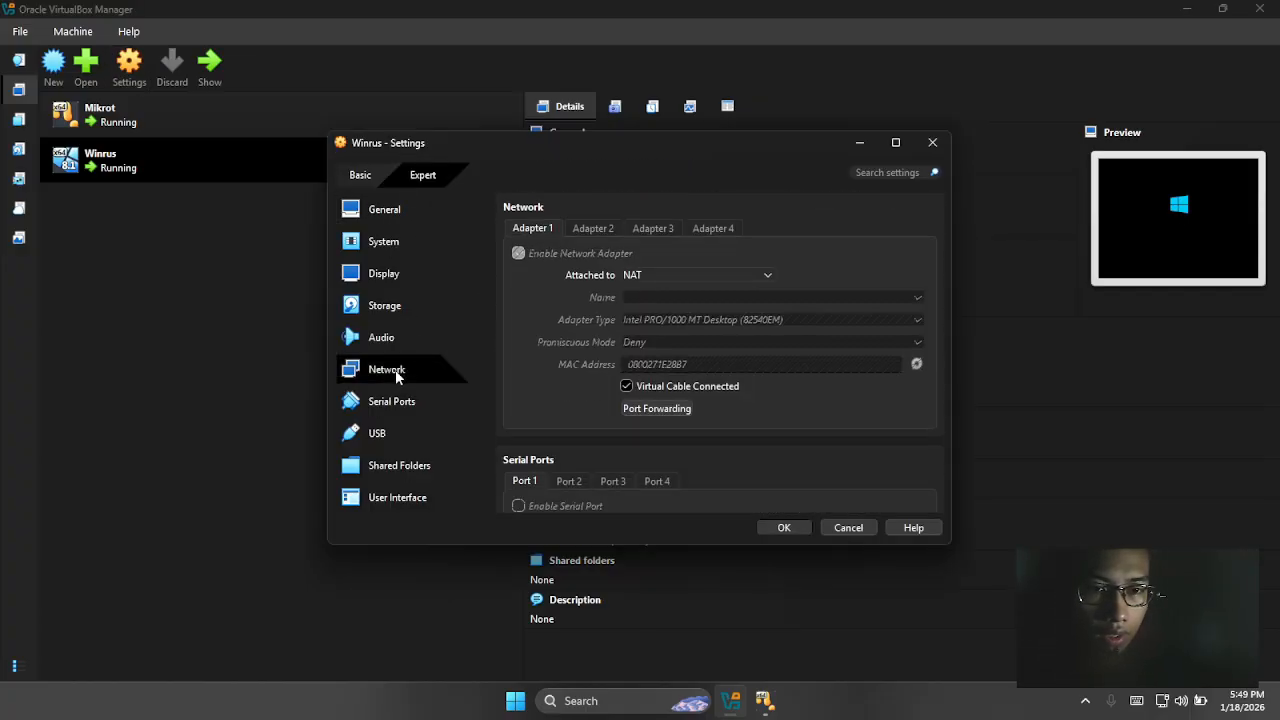
left_click(652, 276)
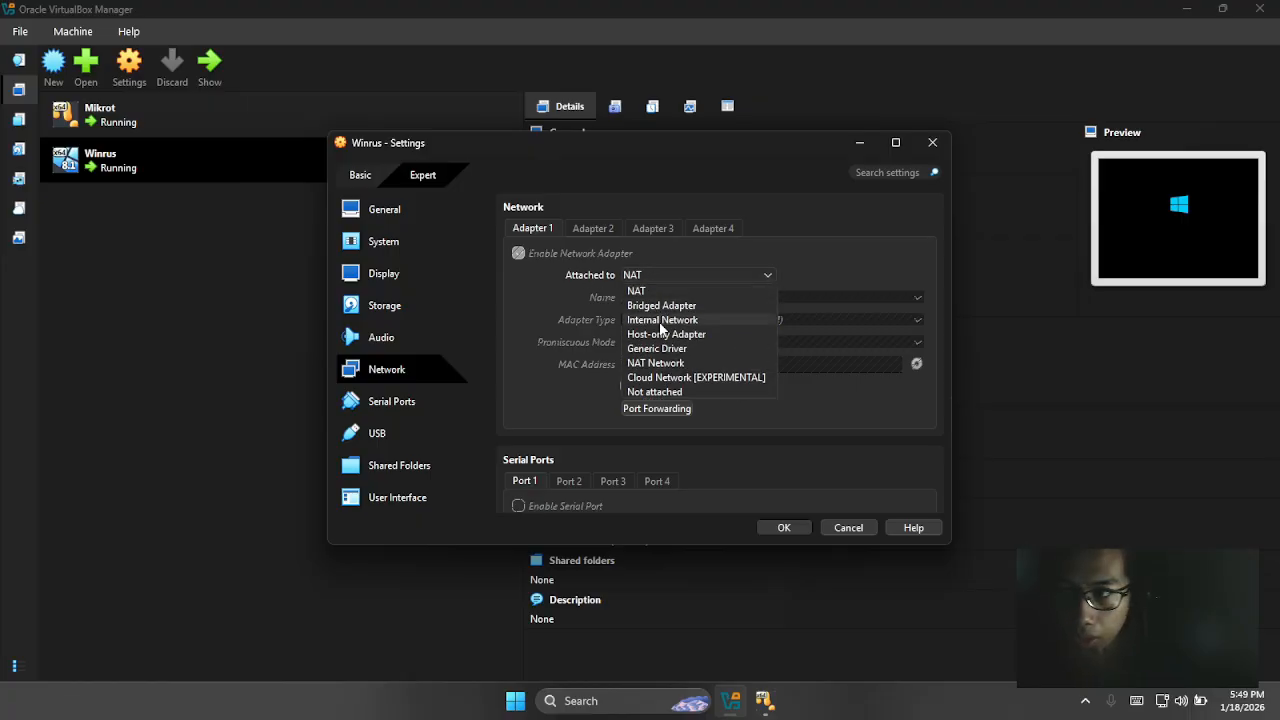
left_click(660, 321)
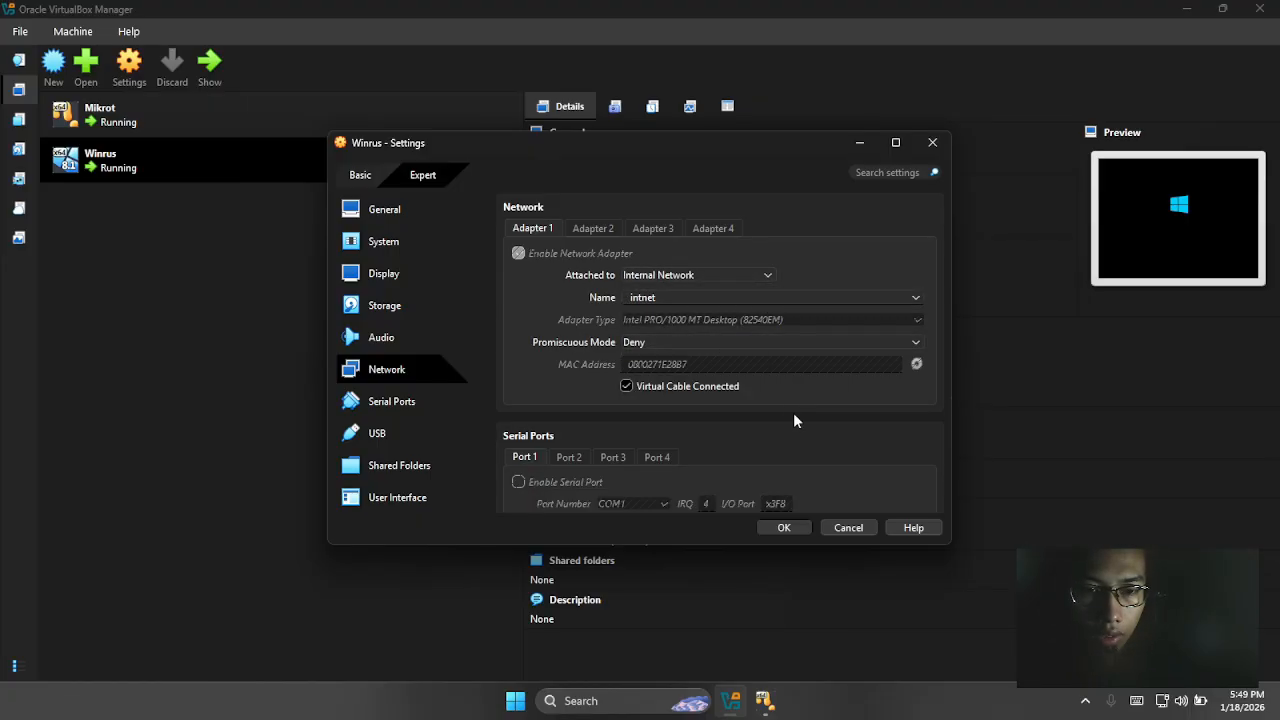
left_click(785, 528)
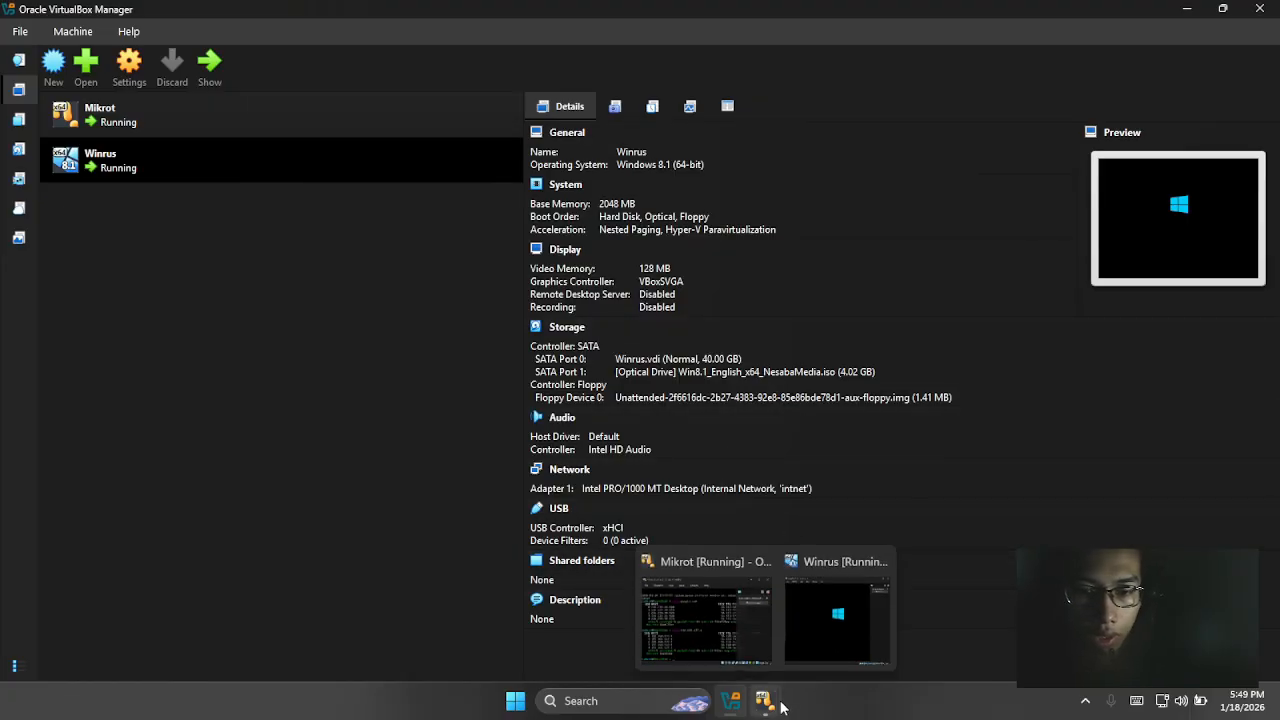
Maximize the Winrus VM window and open Network and Sharing Center once Windows 8.1 boots.
mouse_move(731, 700)
left_click(813, 651)
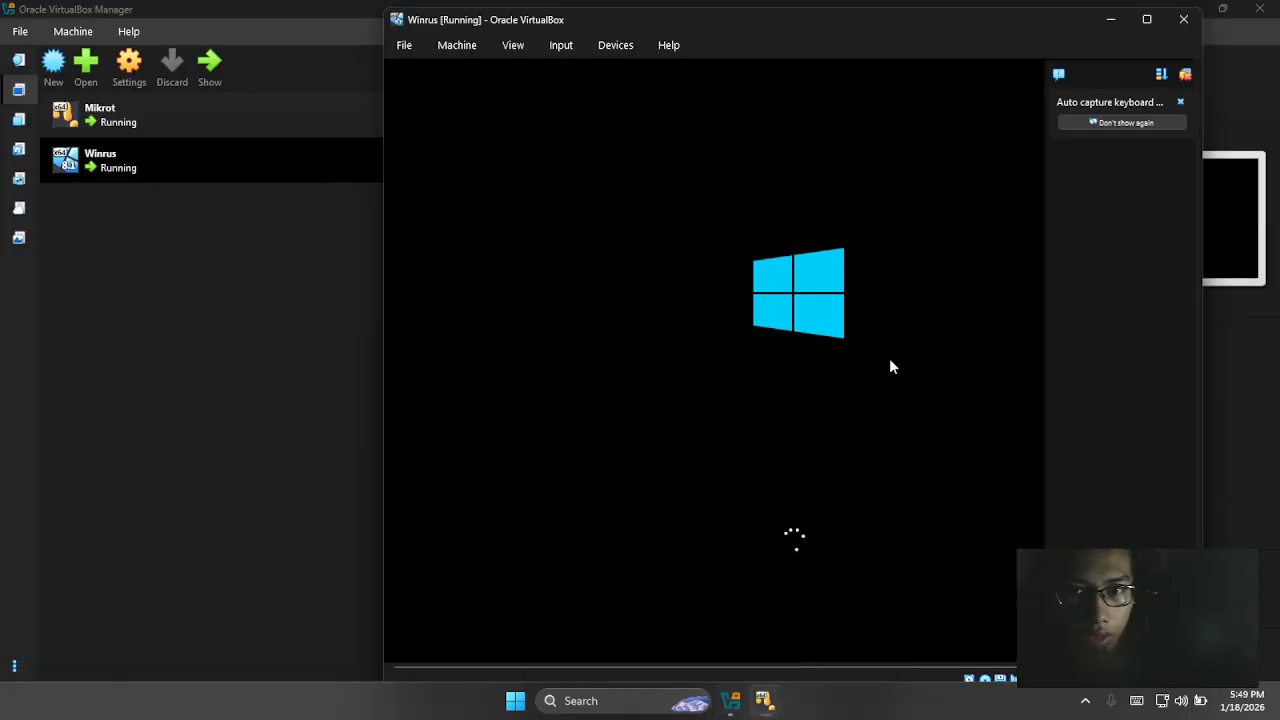
left_click(1147, 19)
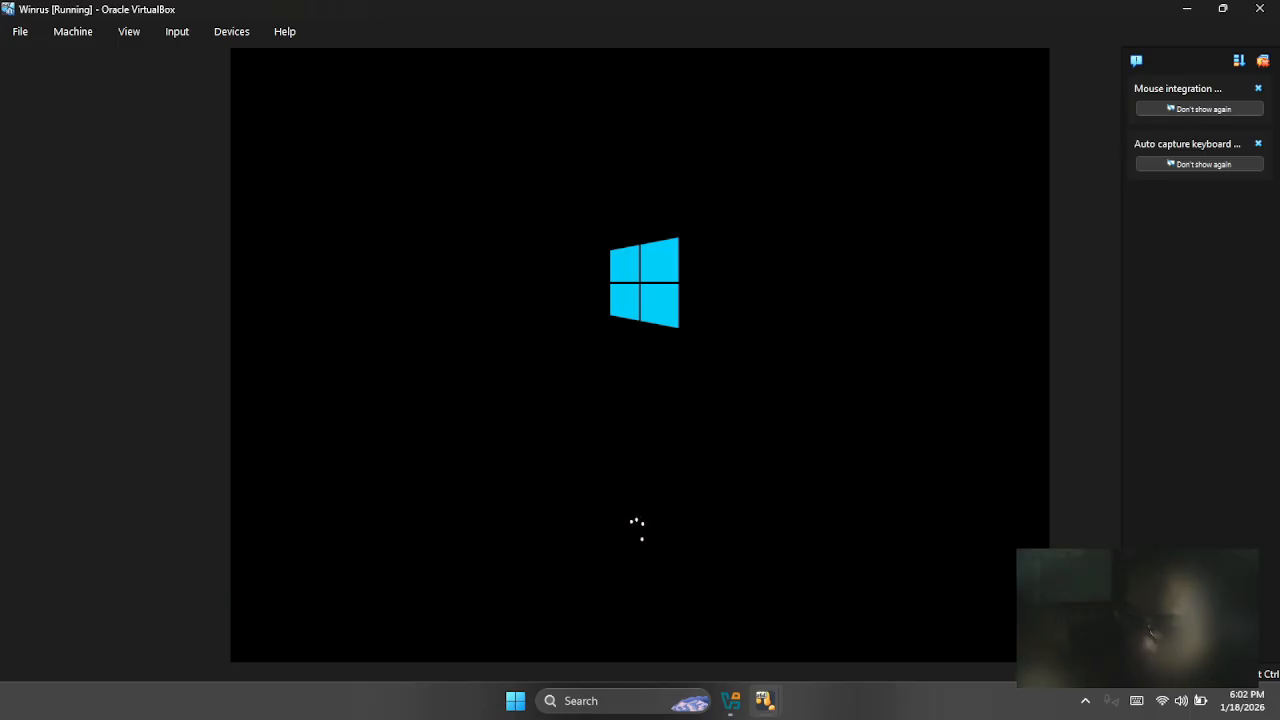
left_click(1089, 705)
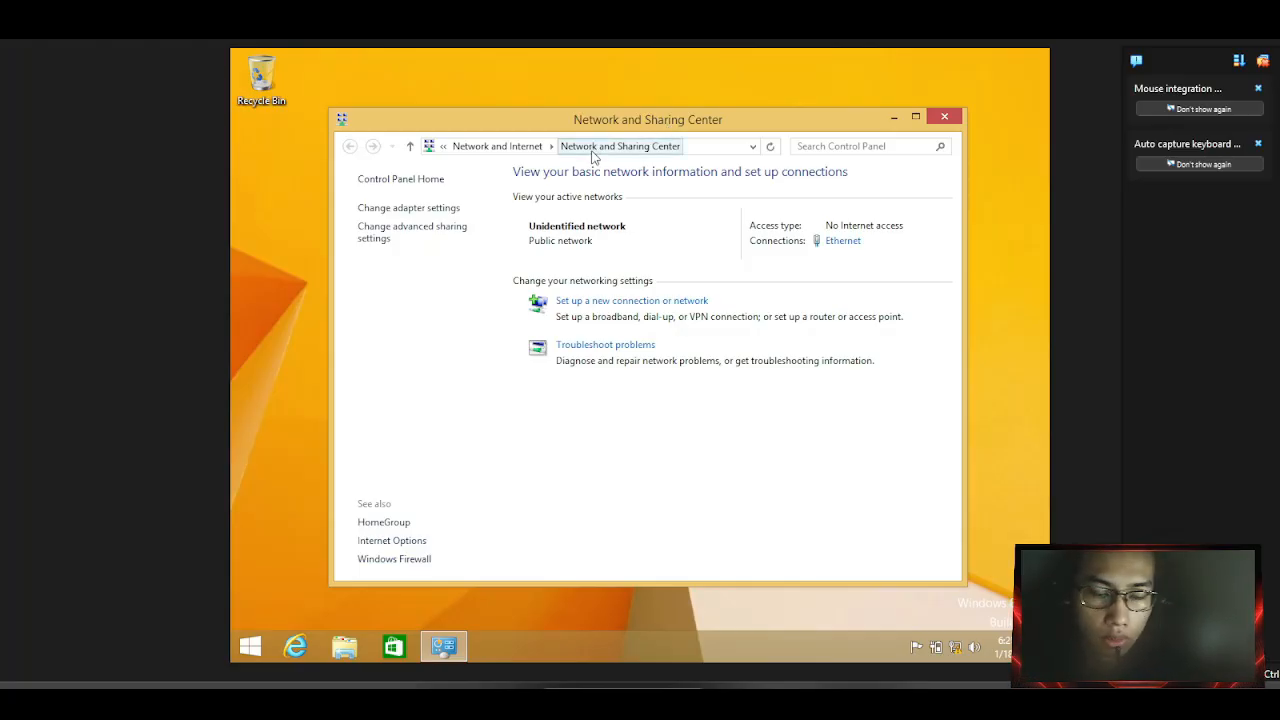
Open the Ethernet adapter's properties and its Internet Protocol Version 4 (TCP/IPv4) settings.
left_click(431, 209)
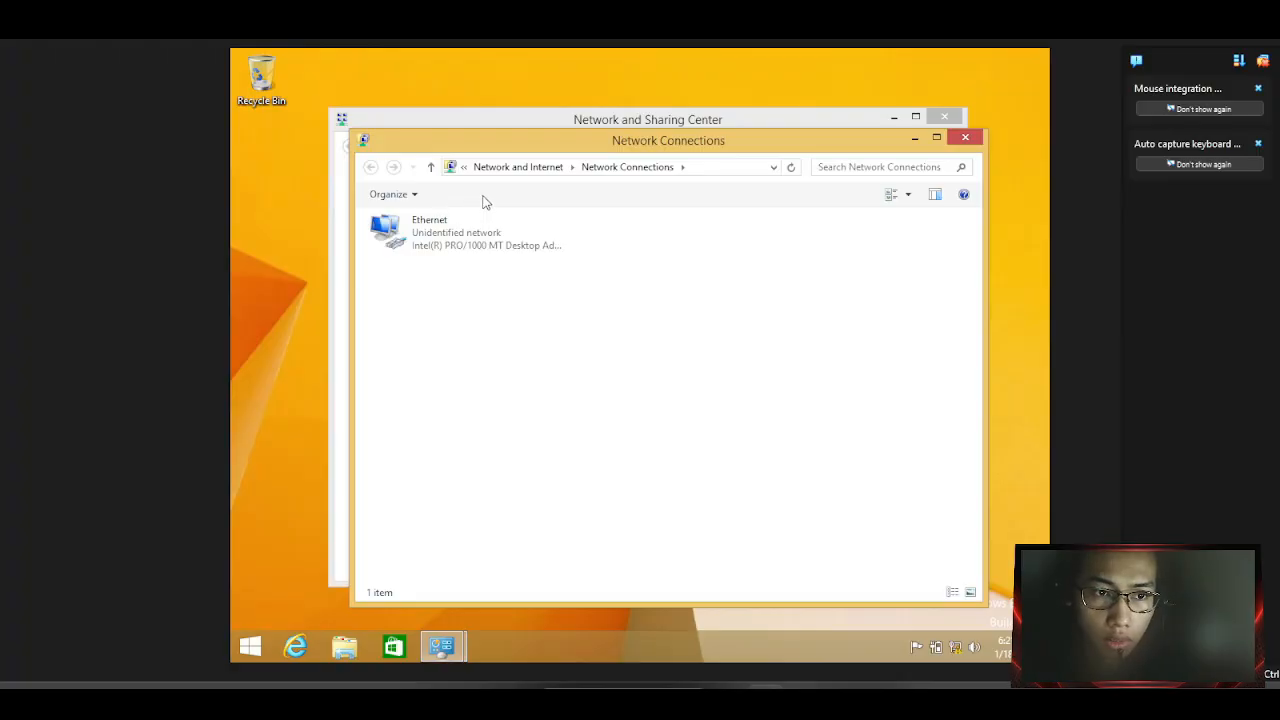
right_click(464, 230)
left_click(509, 383)
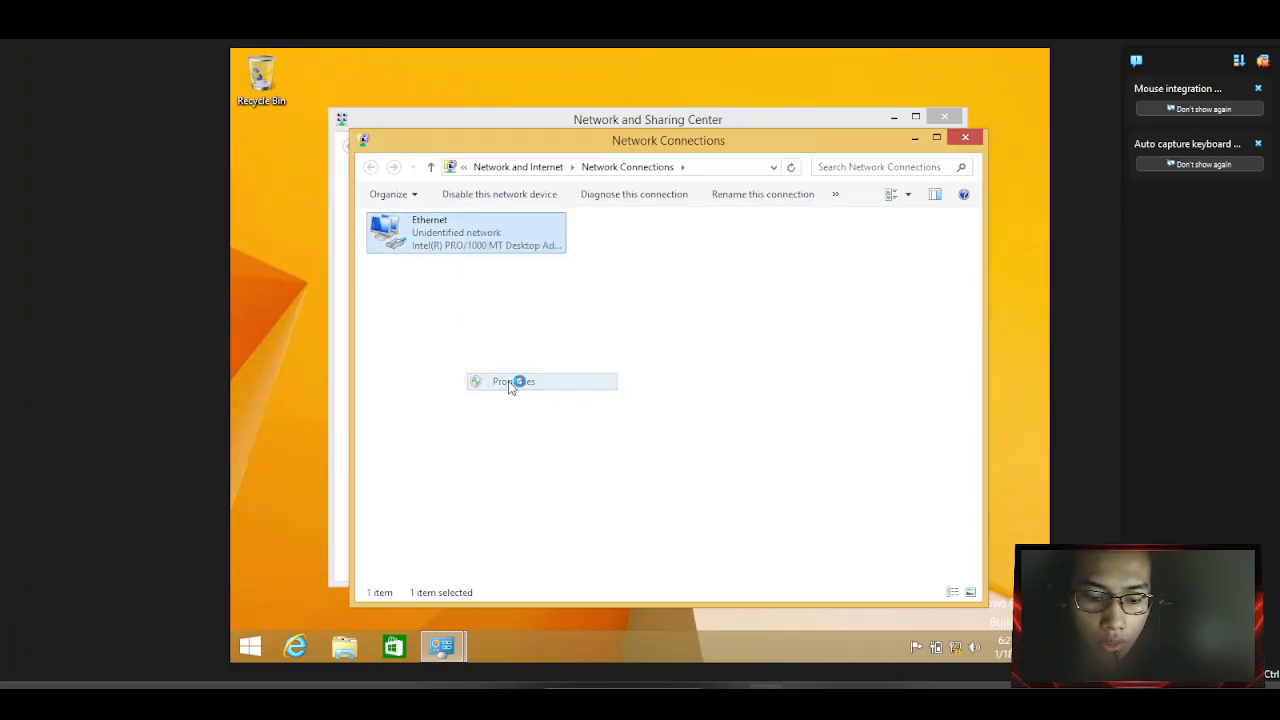
scroll(500, 405, "down", 1)
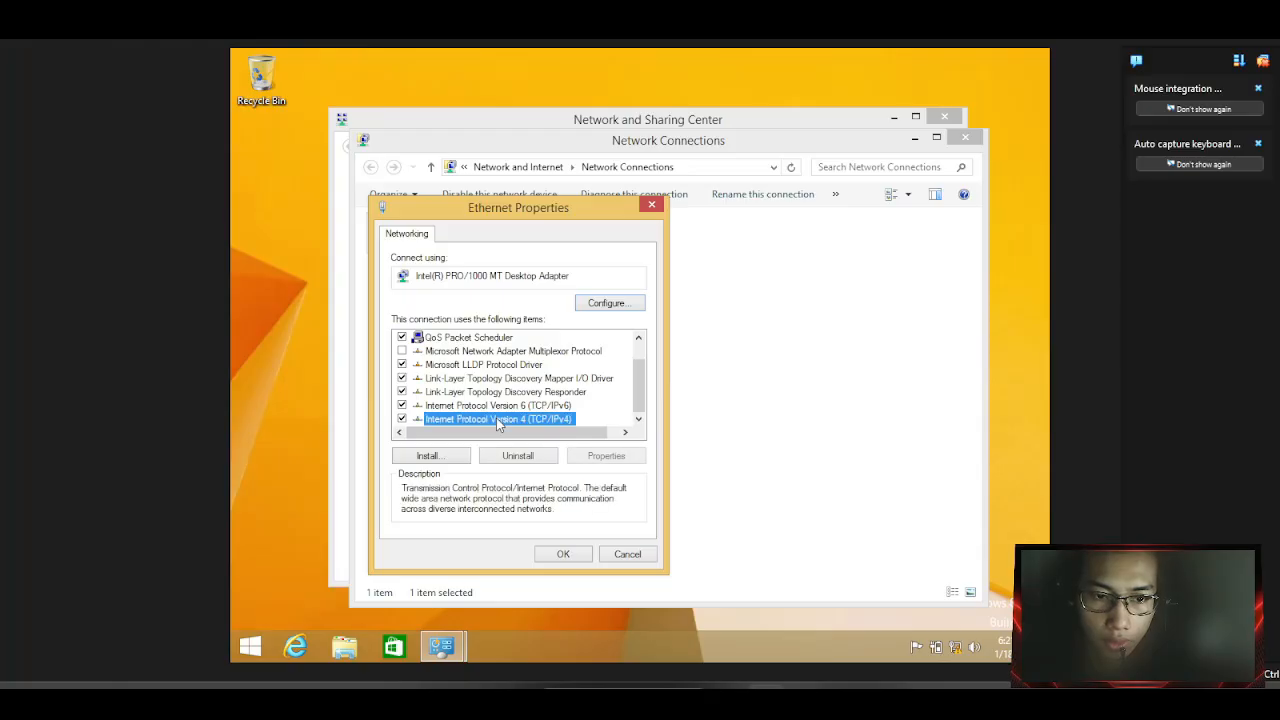
double_click(497, 419)
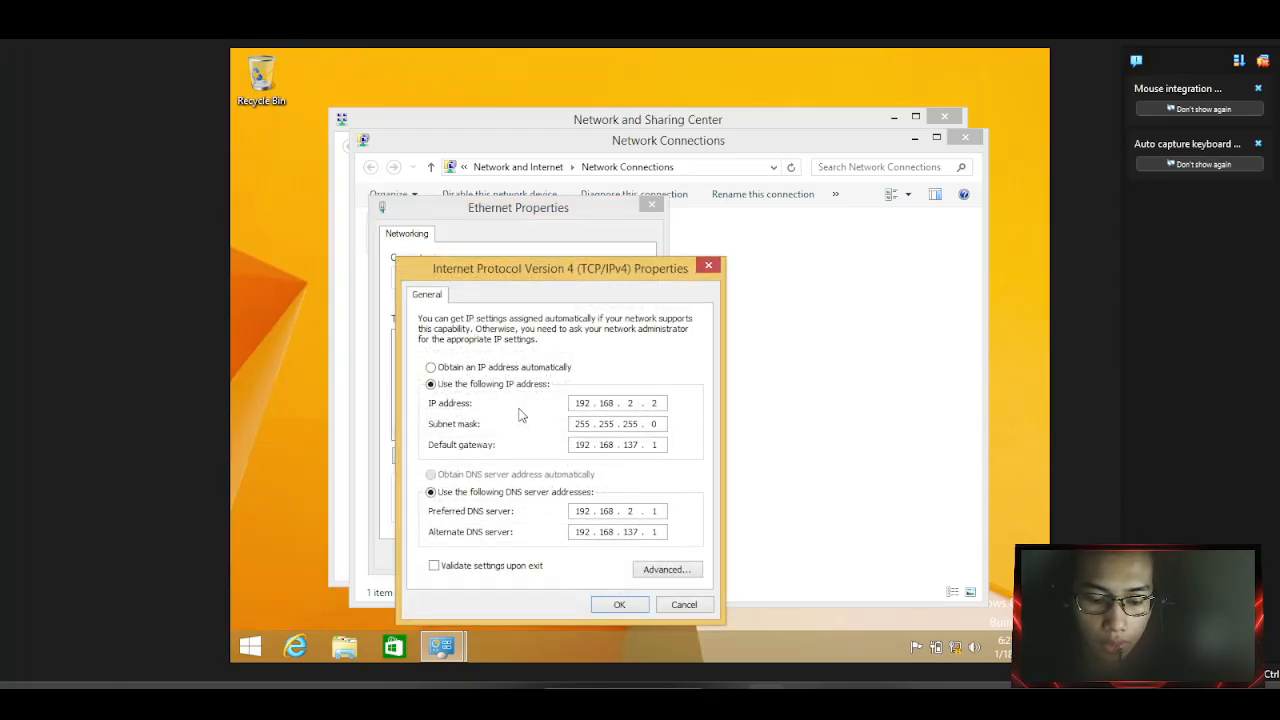
Set static IP 192.168.2.2, subnet mask 255.255.255.0 and default gateway 192.168.2.1.
left_click(451, 368)
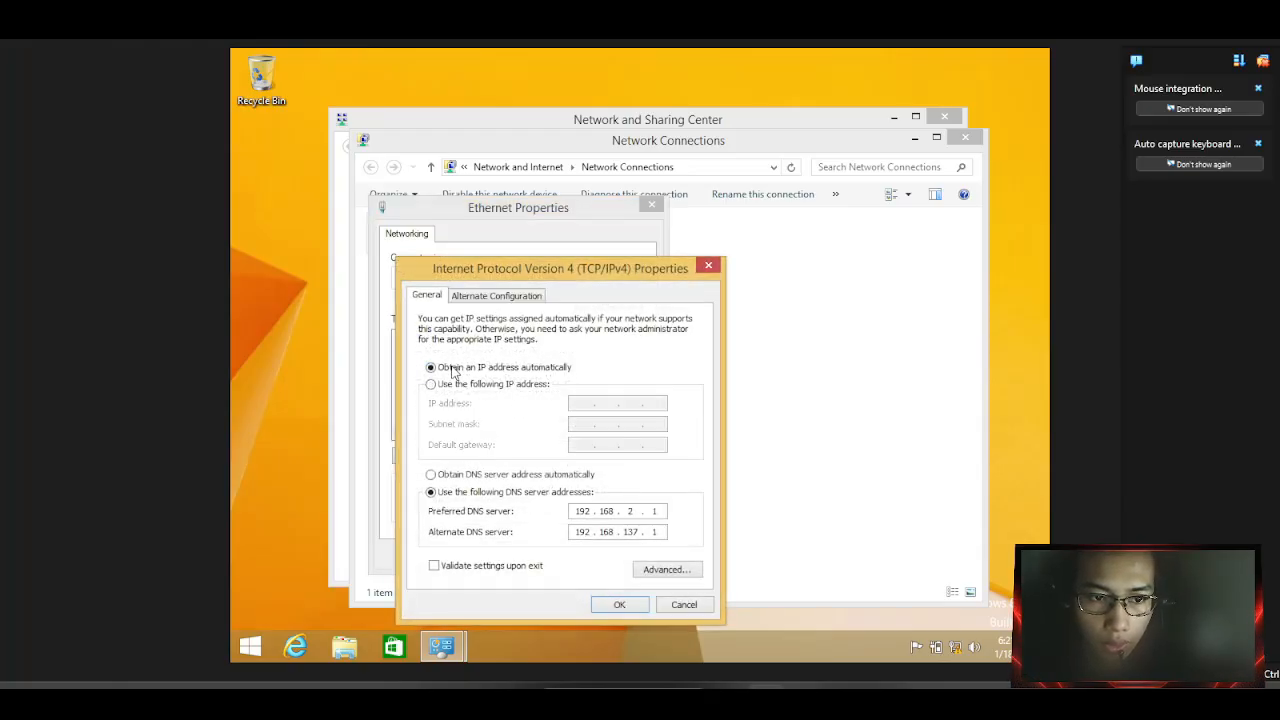
left_click(454, 474)
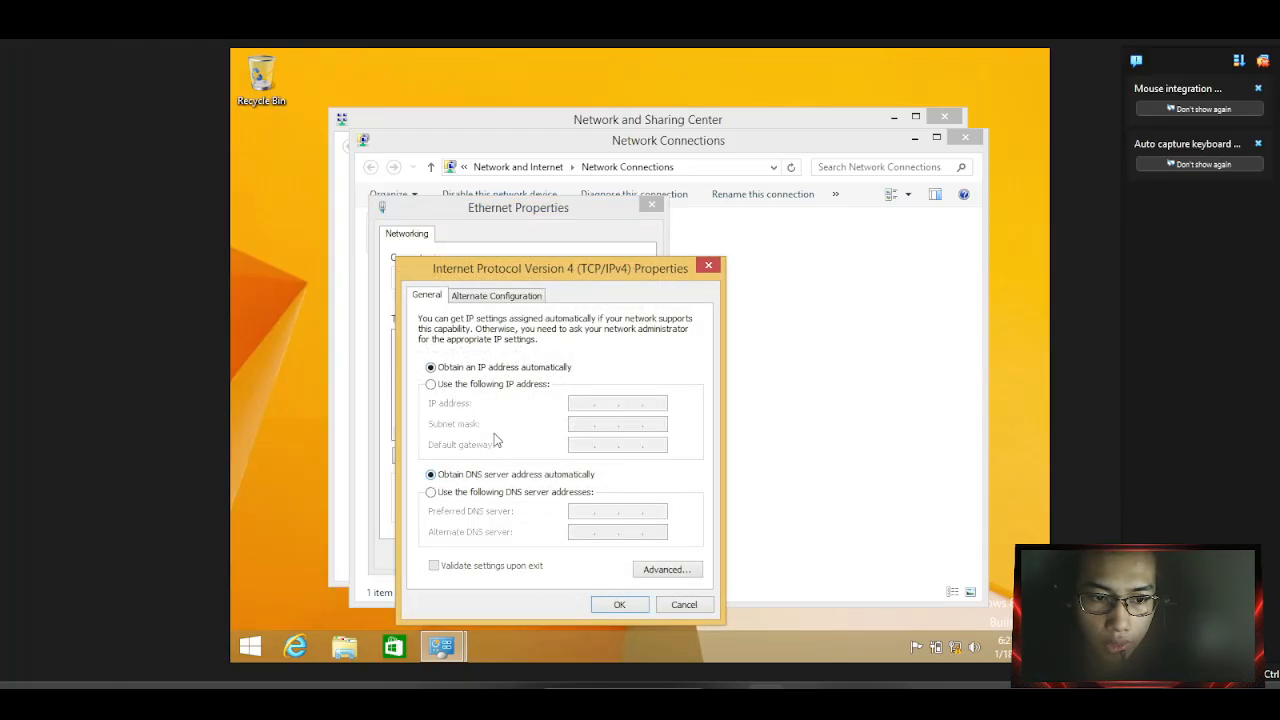
left_click(519, 389)
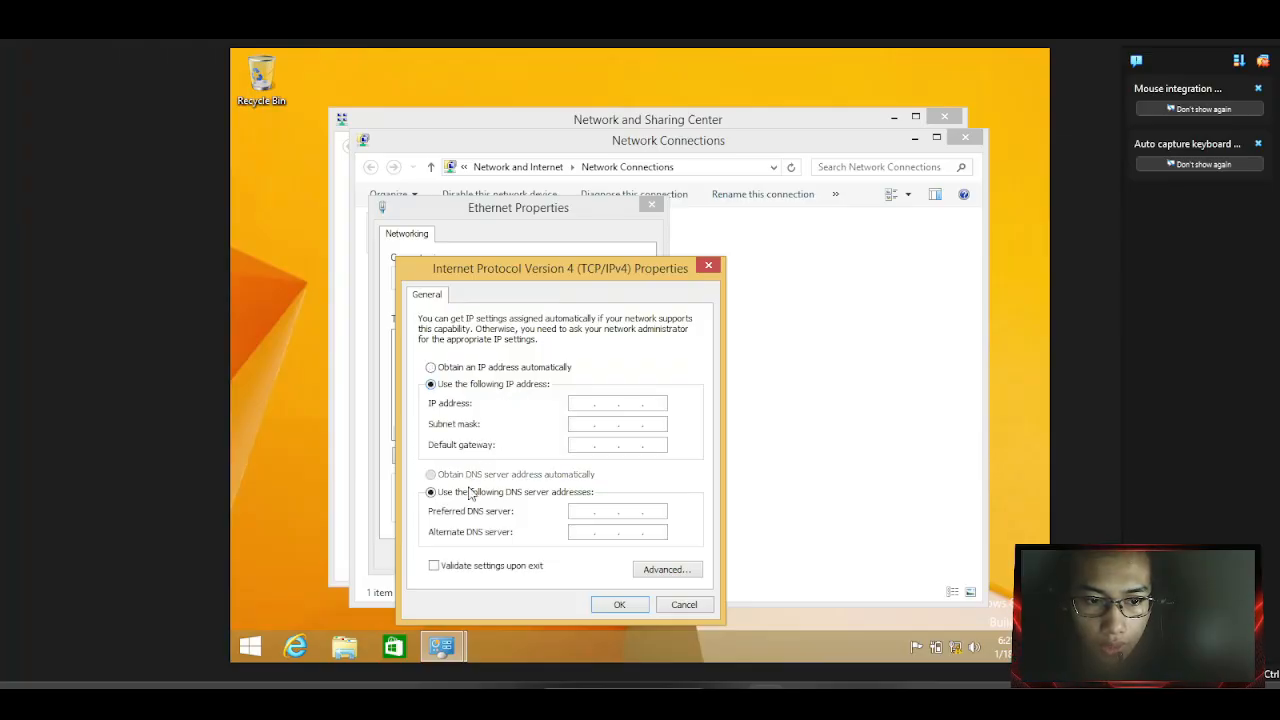
left_click(578, 402)
type("192.")
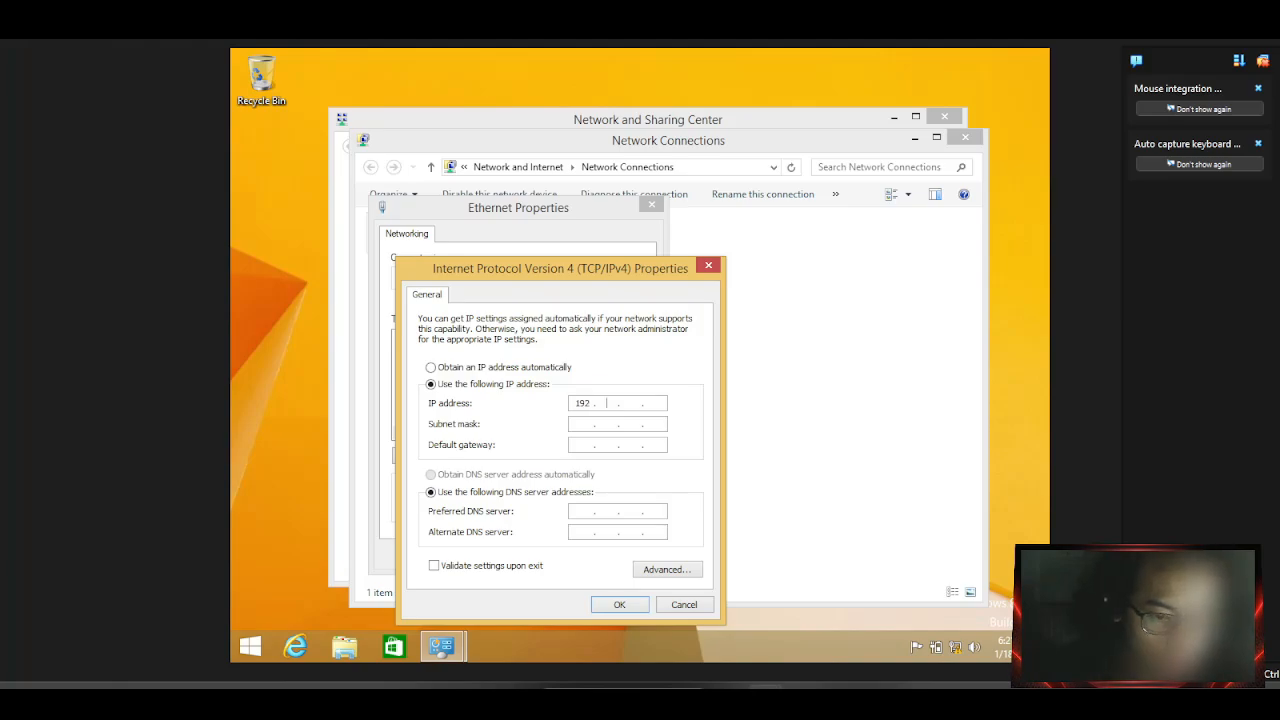
type("168.")
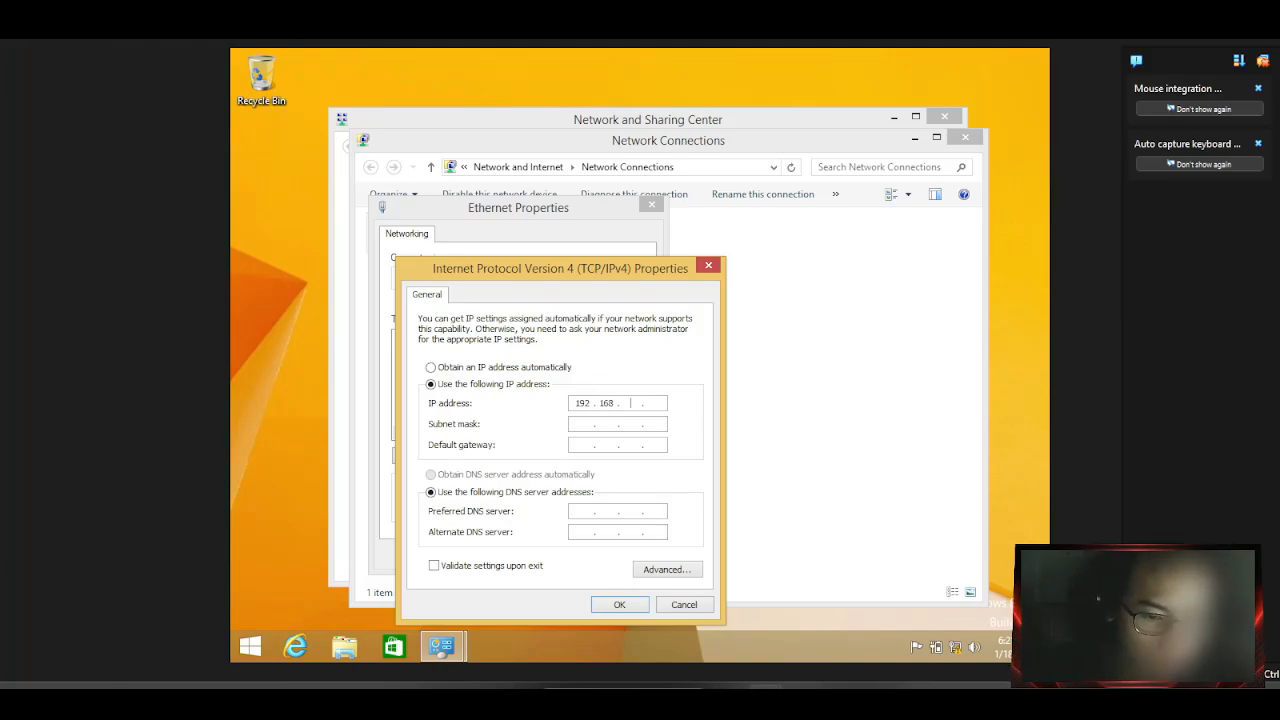
type("2.")
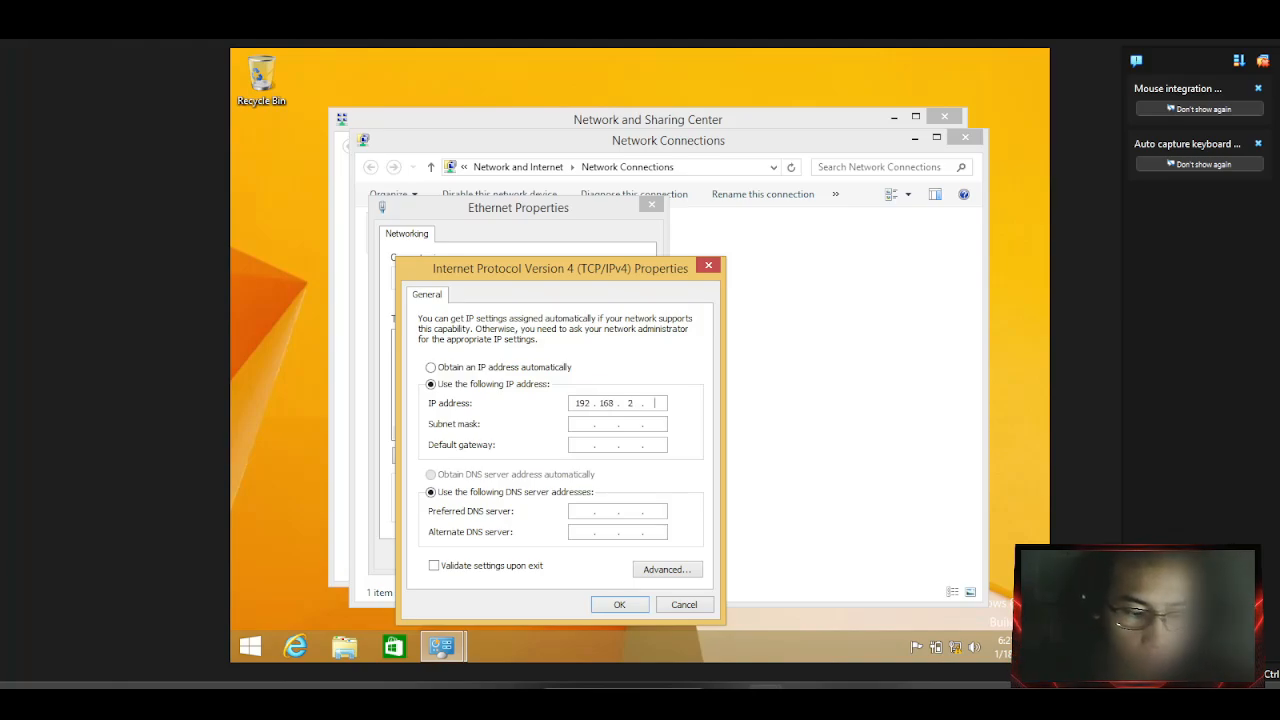
type("2")
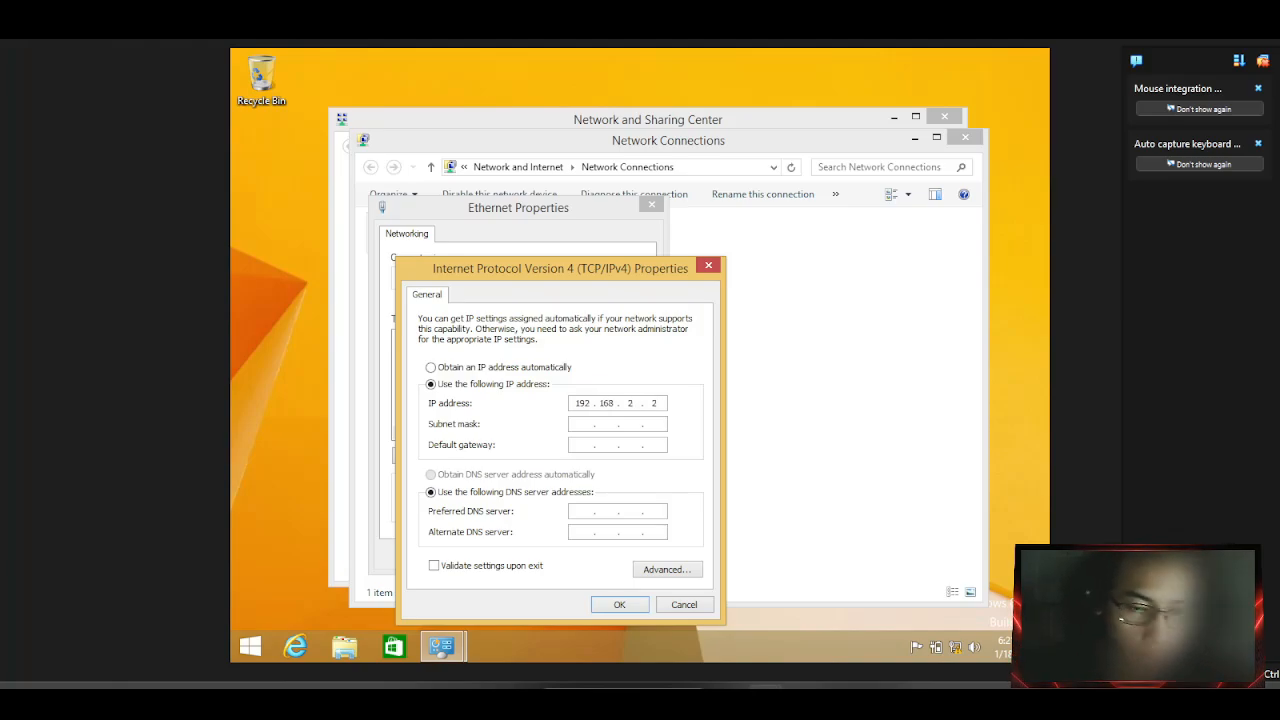
left_click(588, 424)
left_click(585, 444)
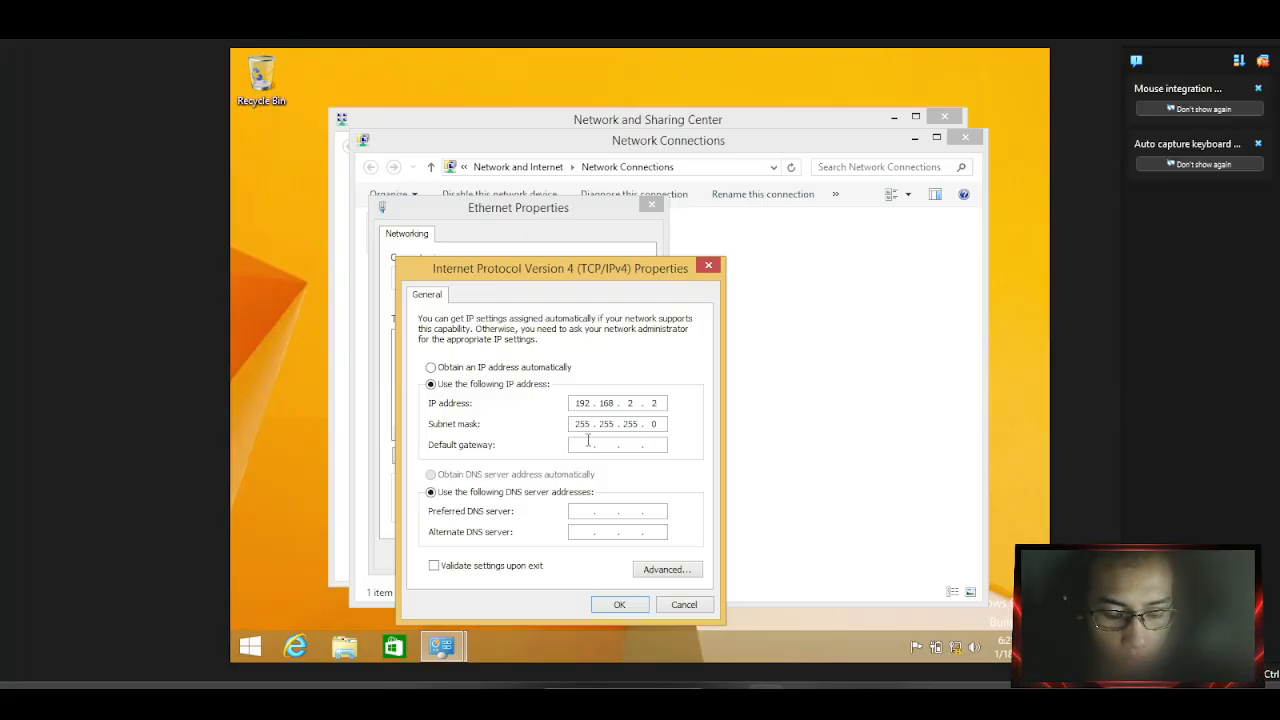
type("19")
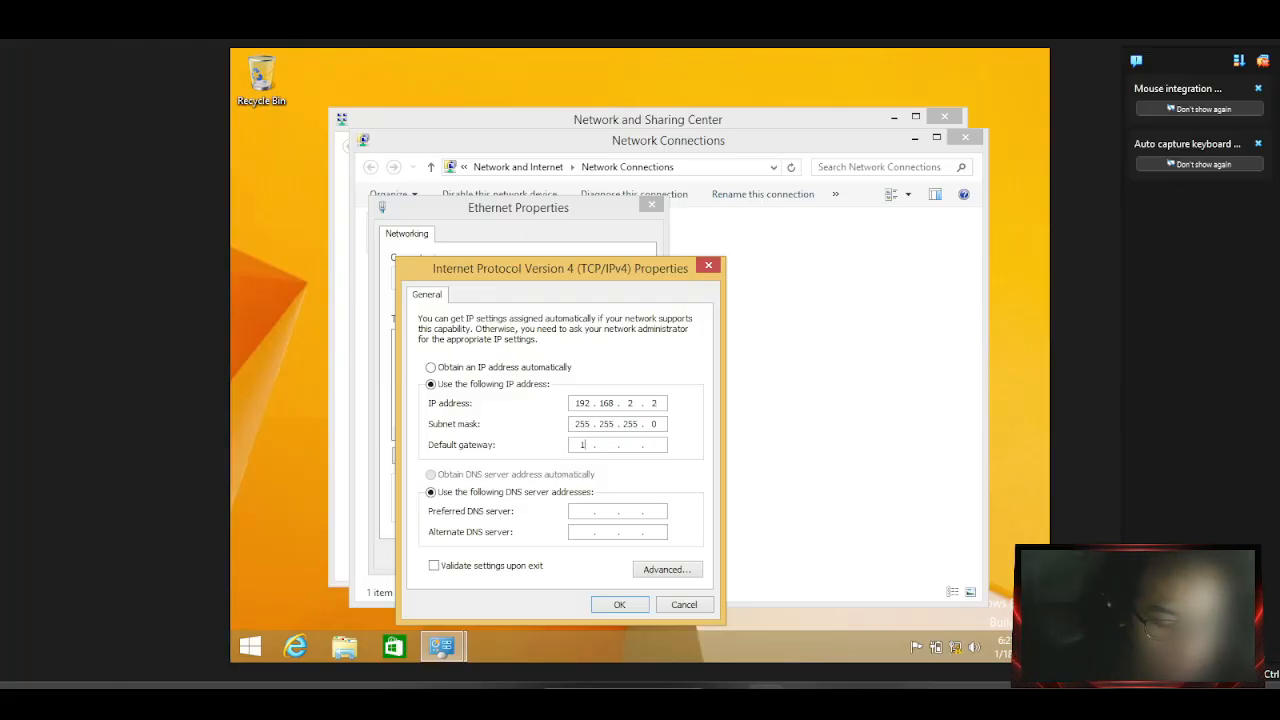
type("2")
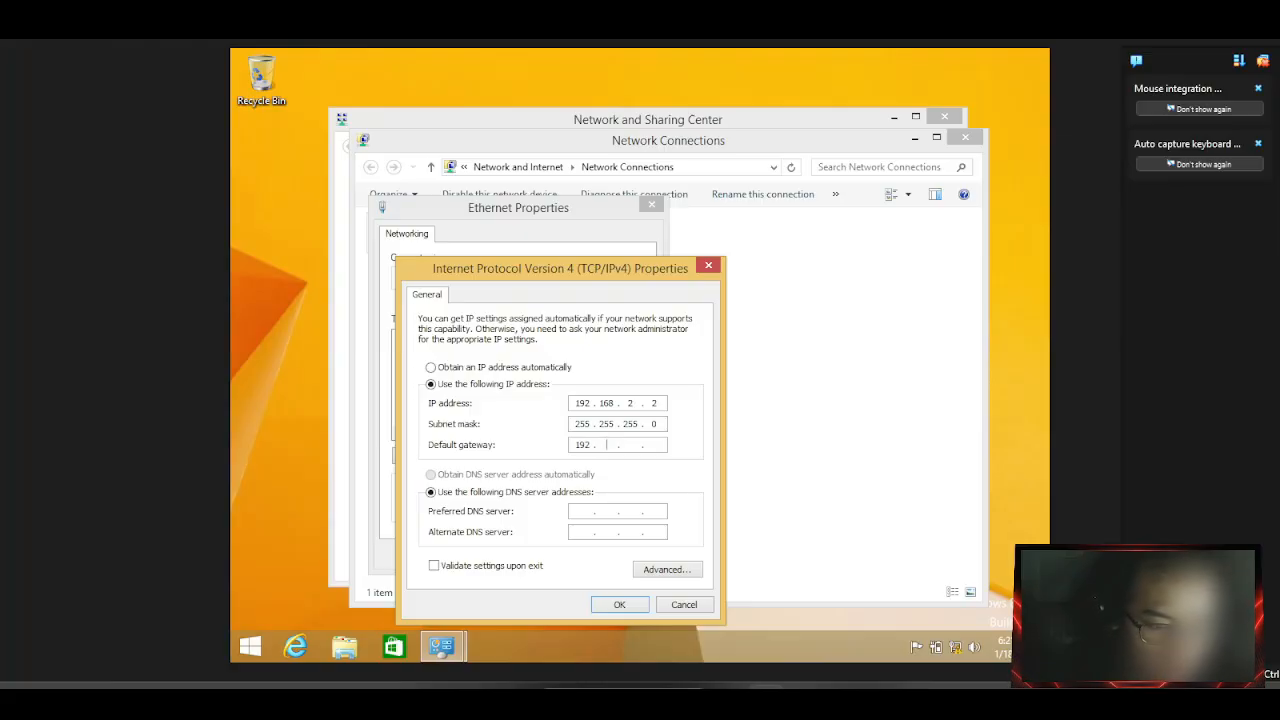
type("168")
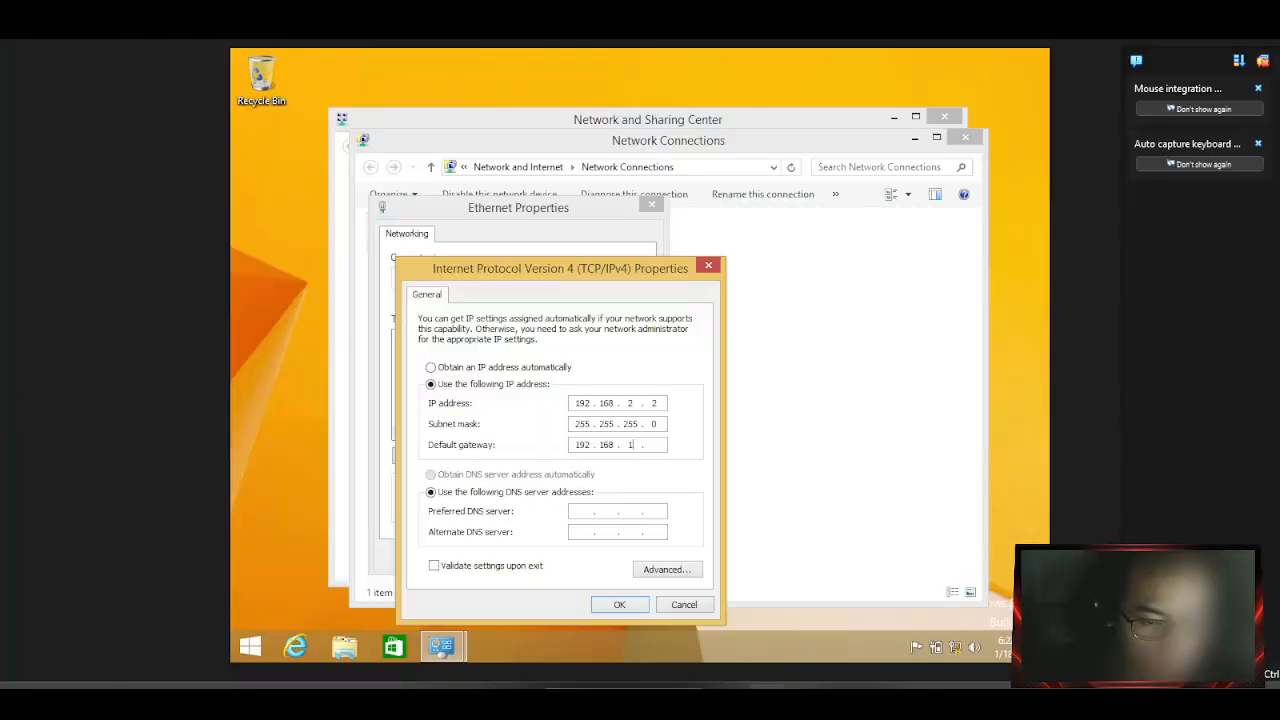
type("2")
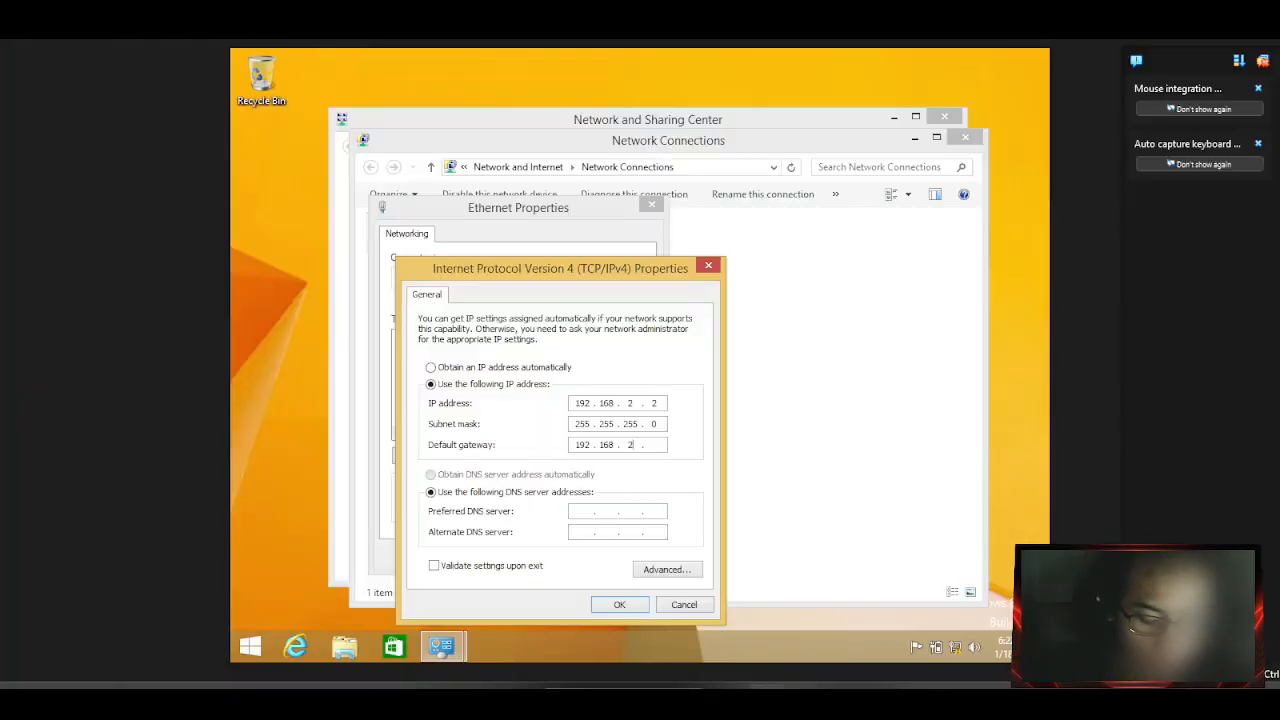
type("1")
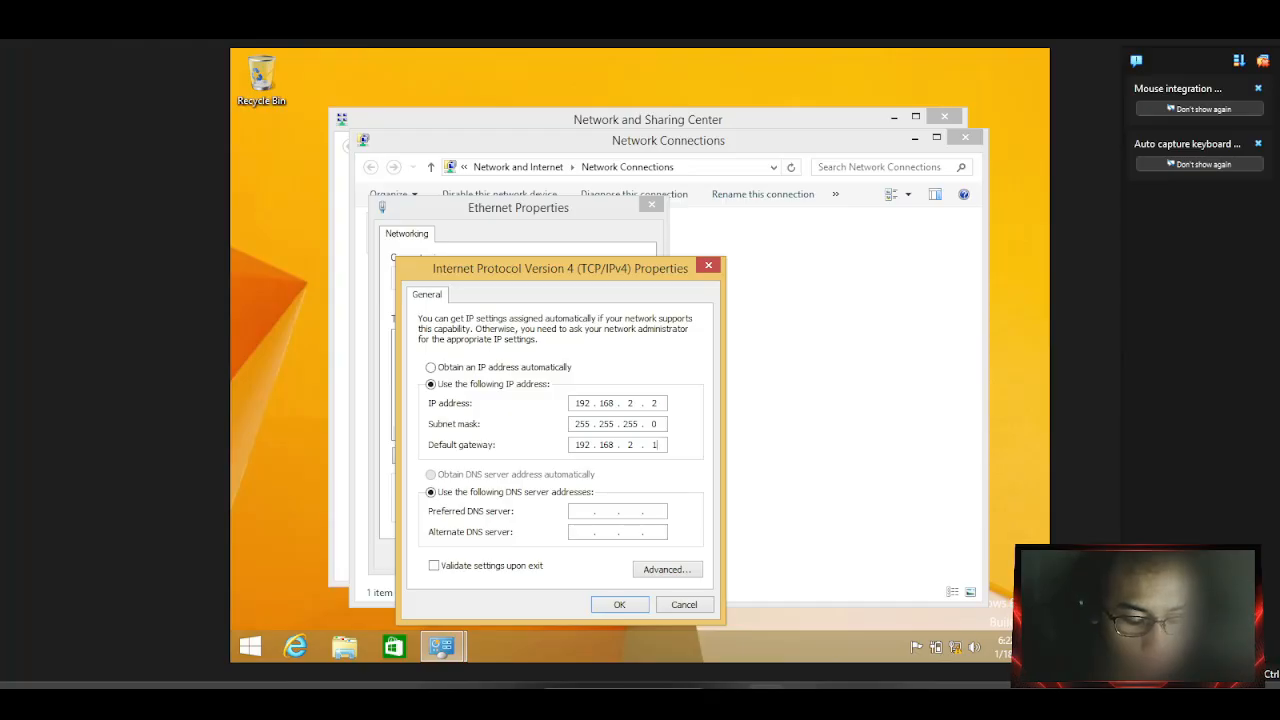
Set DNS servers 192.168.2.1 and 192.168.137.1, apply, and close all network windows.
left_click(586, 509)
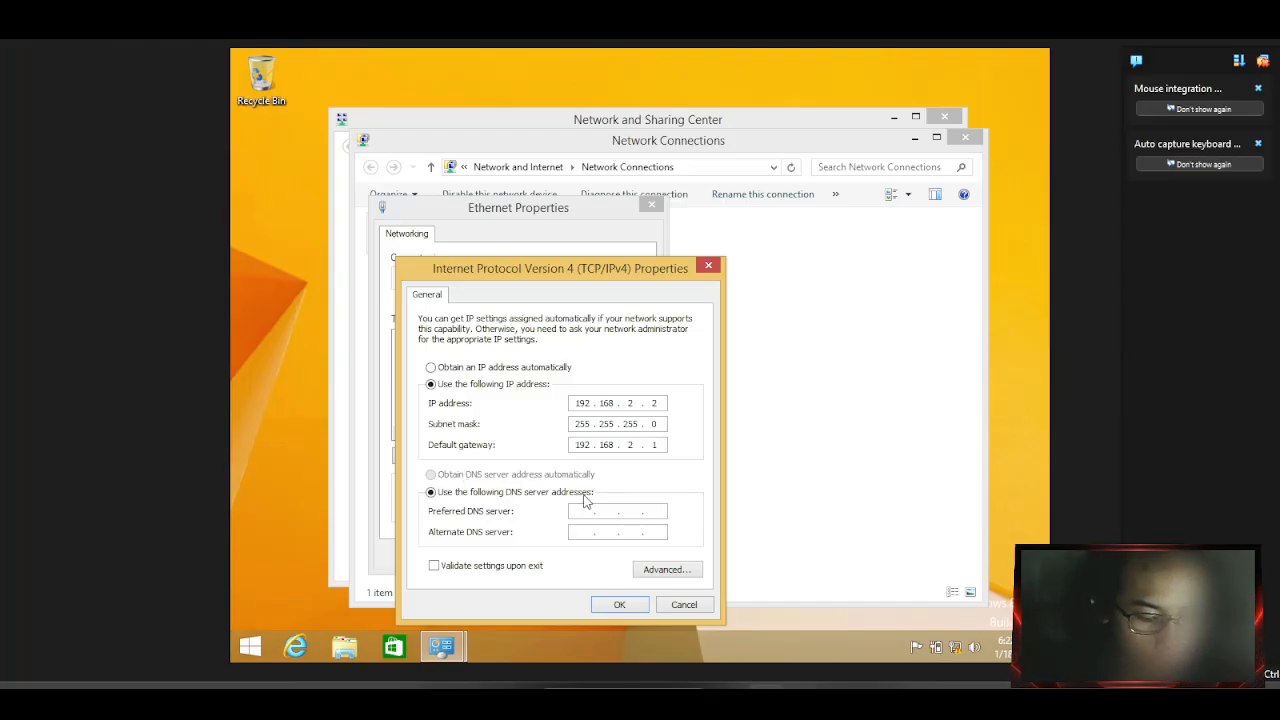
type("168 . . .")
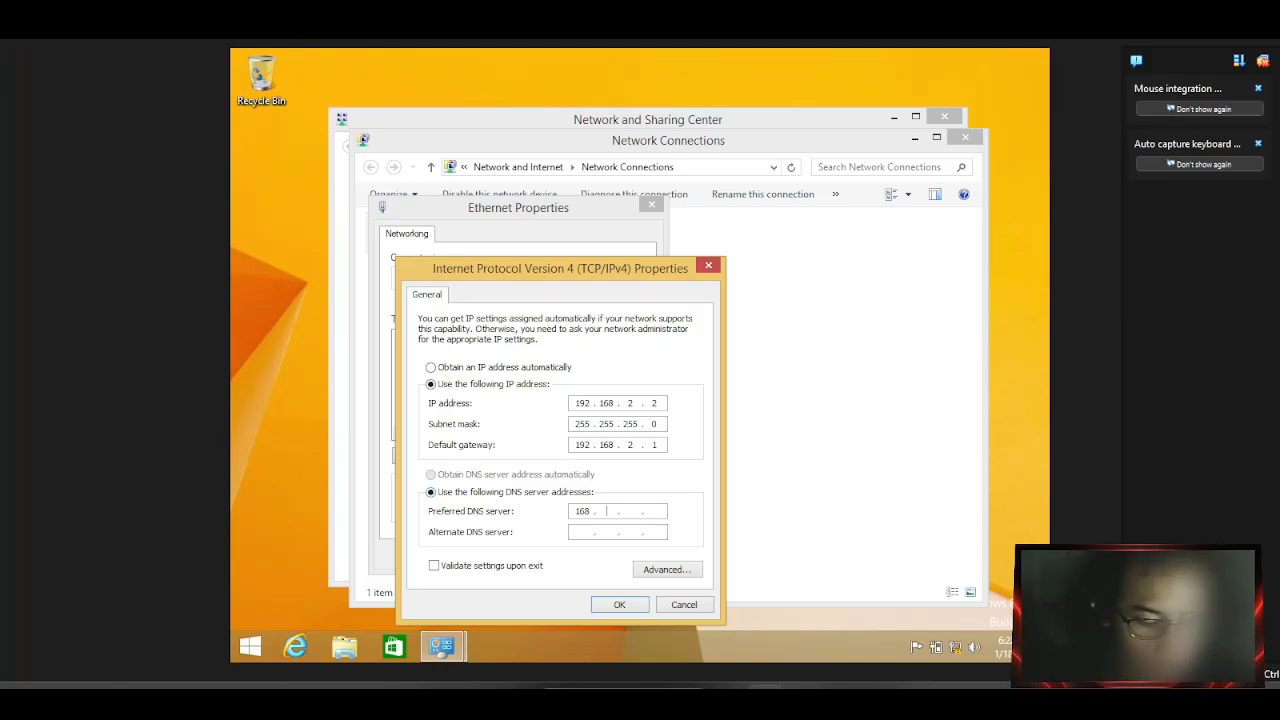
key("BackSpace")
key("BackSpace")
type("9")
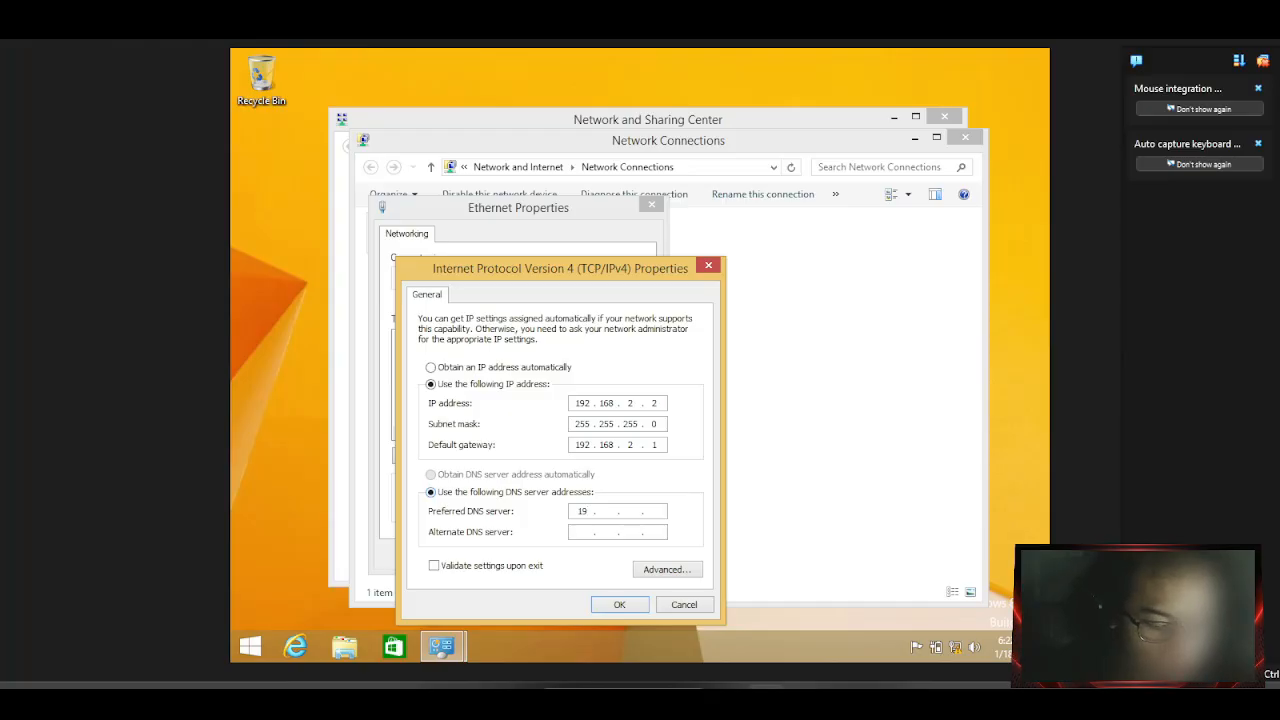
type("2168")
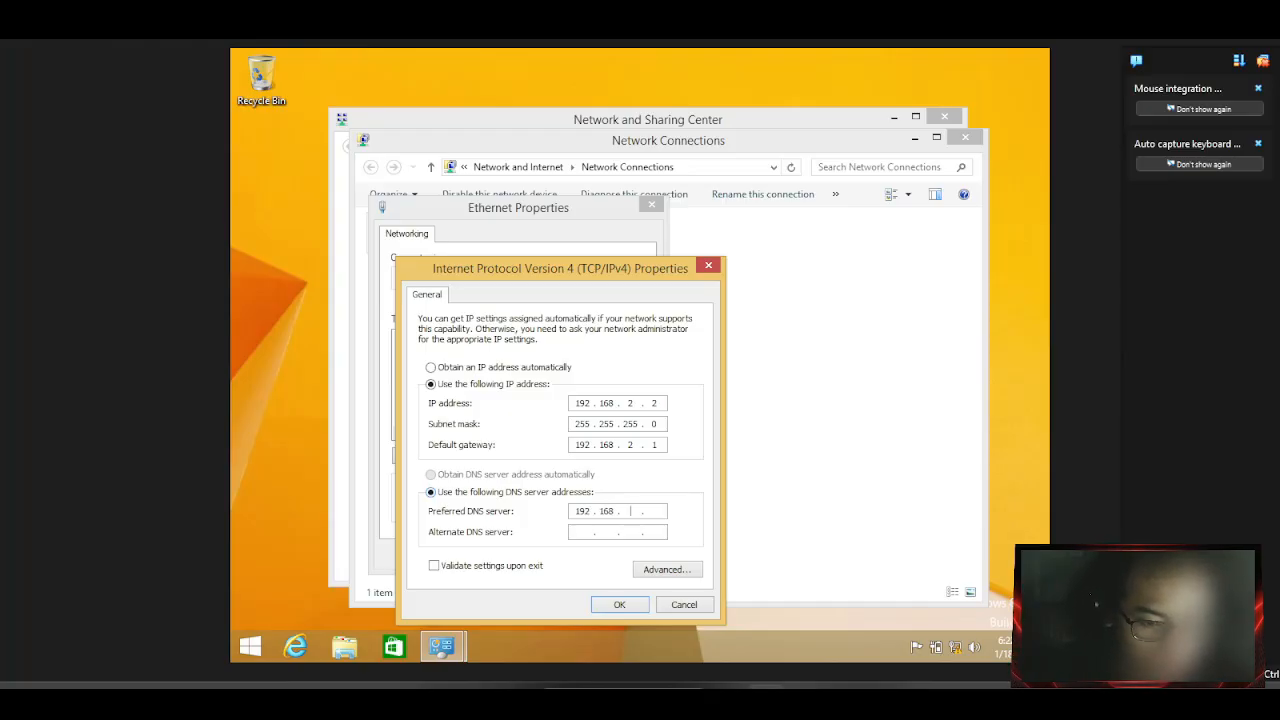
type("2")
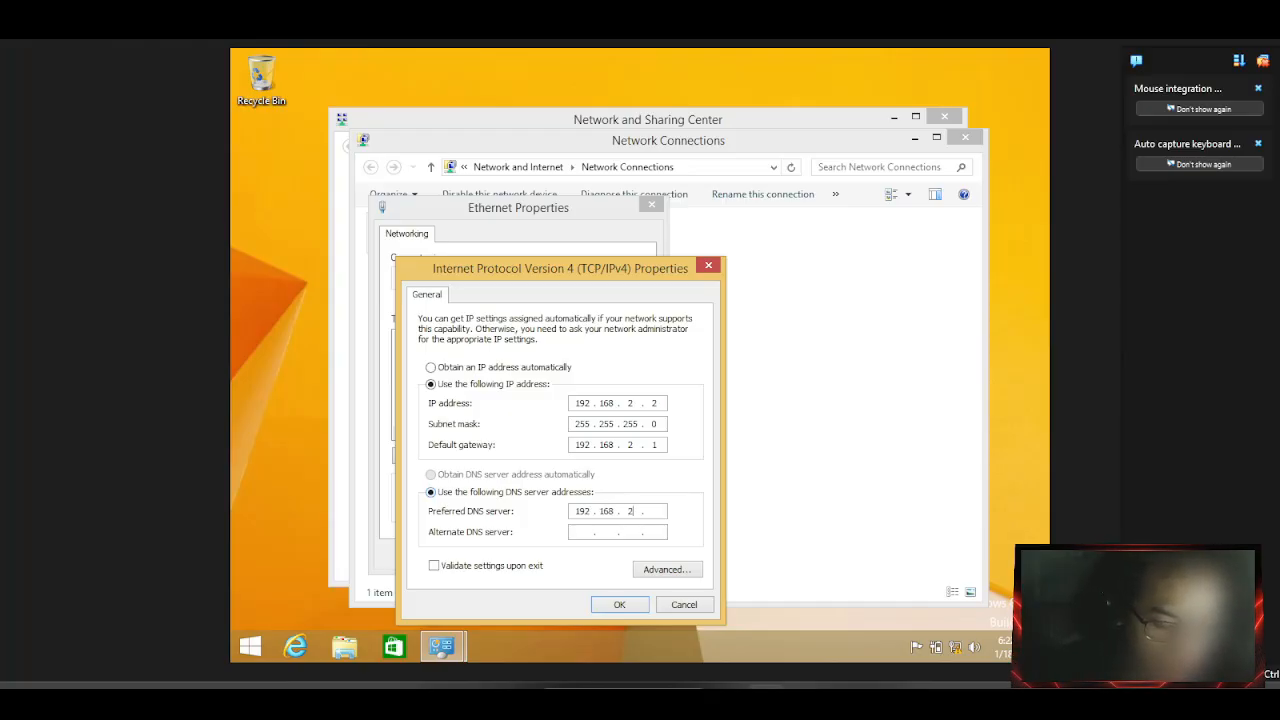
type("1")
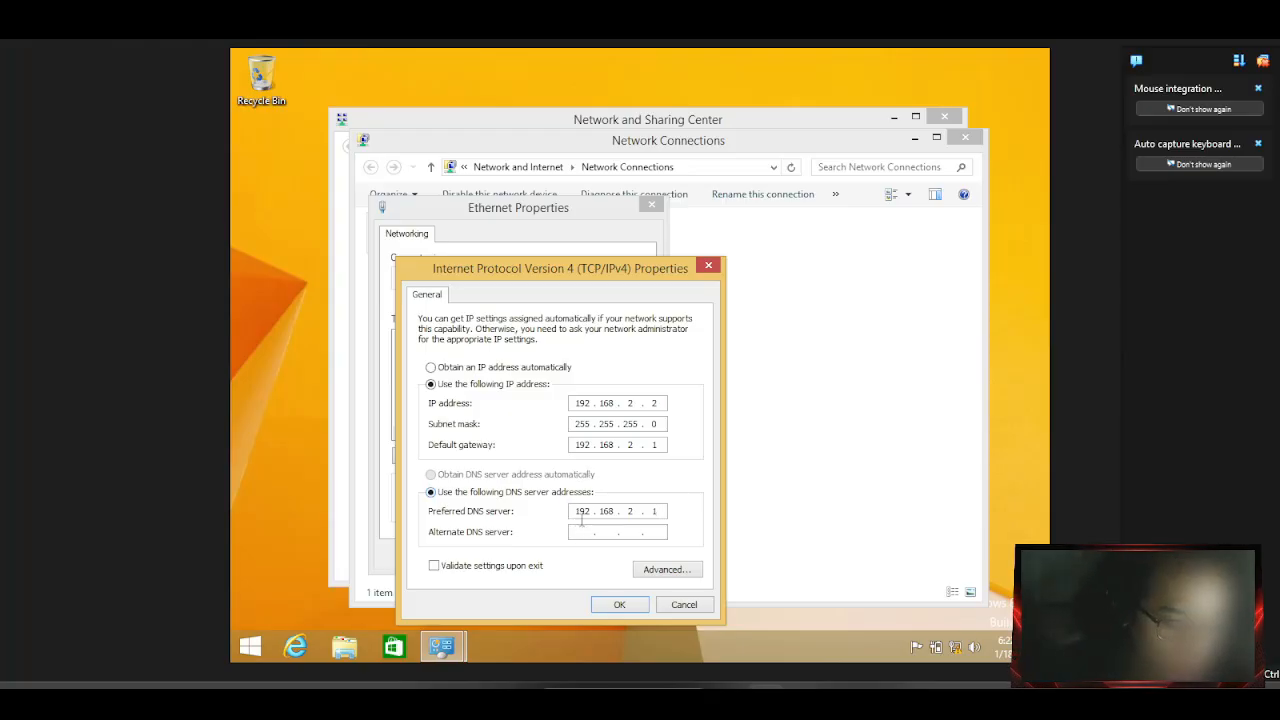
left_click(582, 532)
type("192 . ")
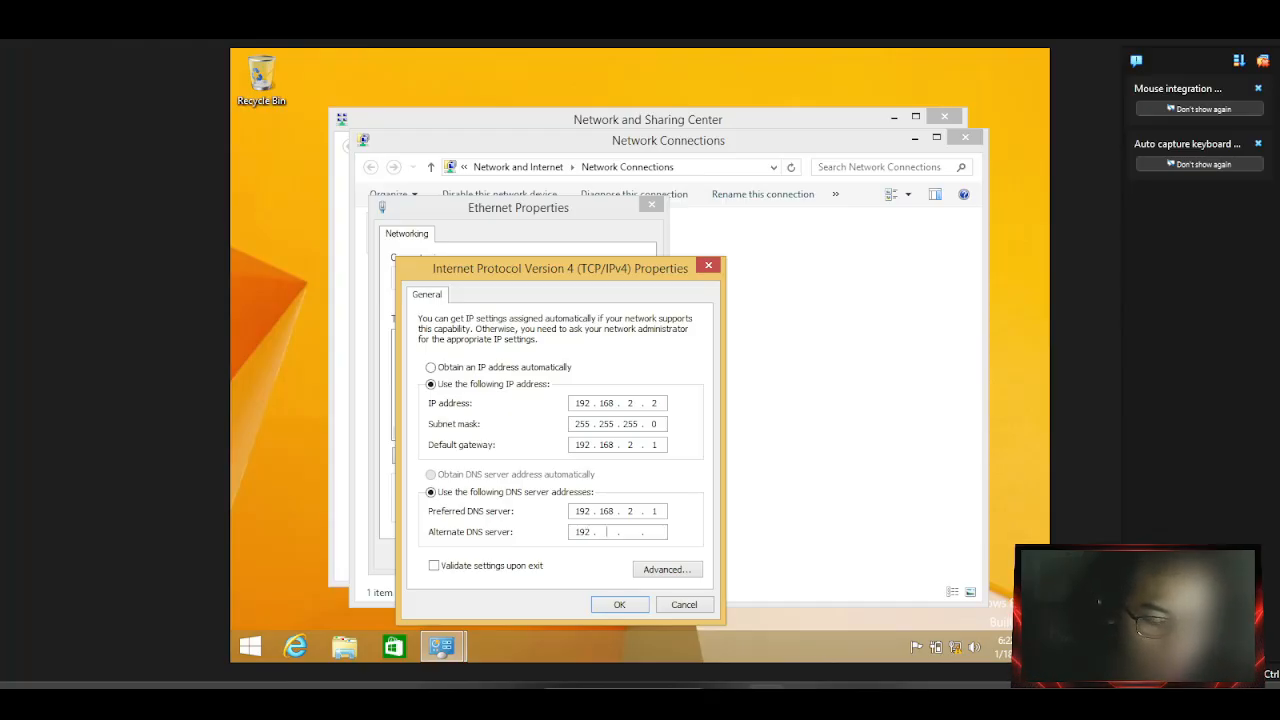
type("168 . ")
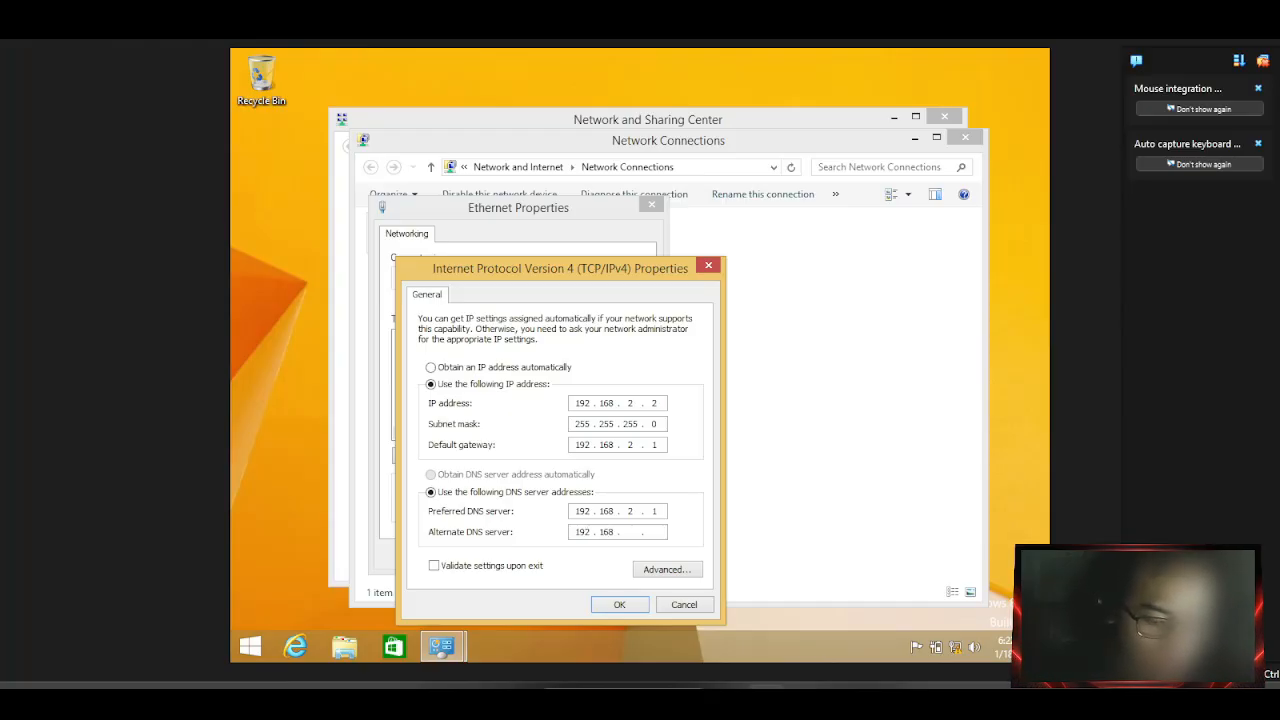
type("1")
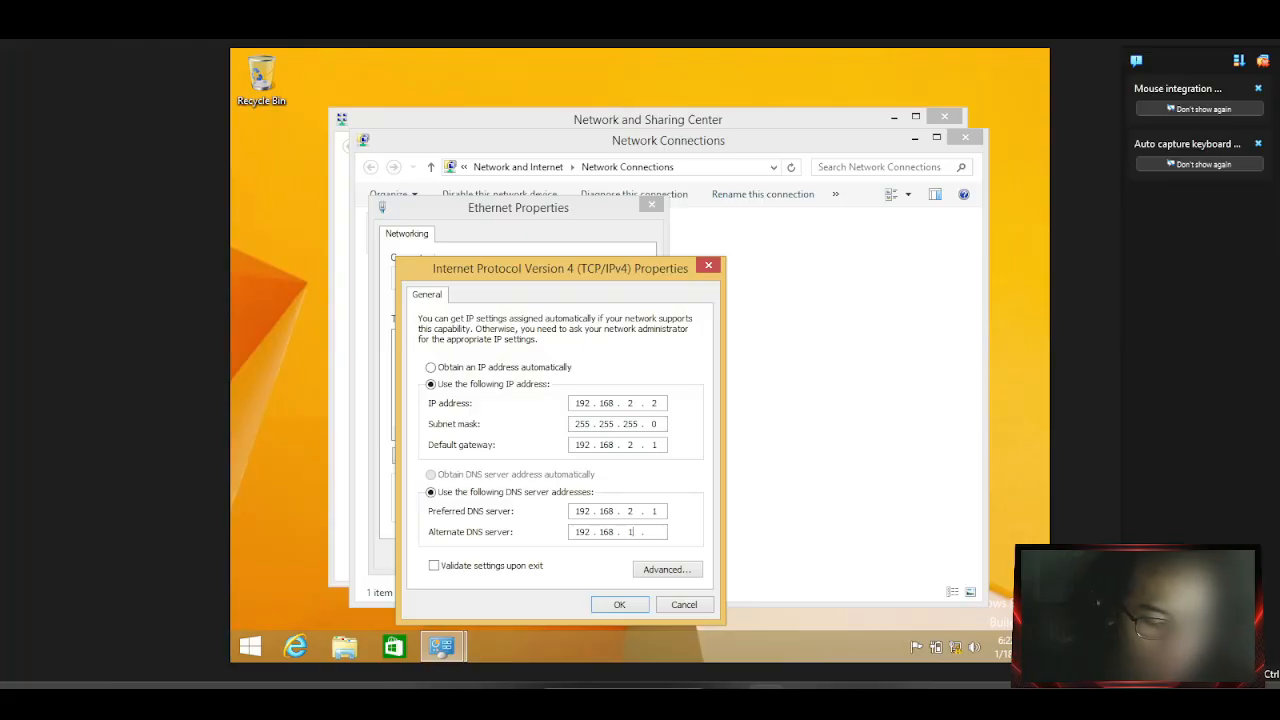
type("37 . ")
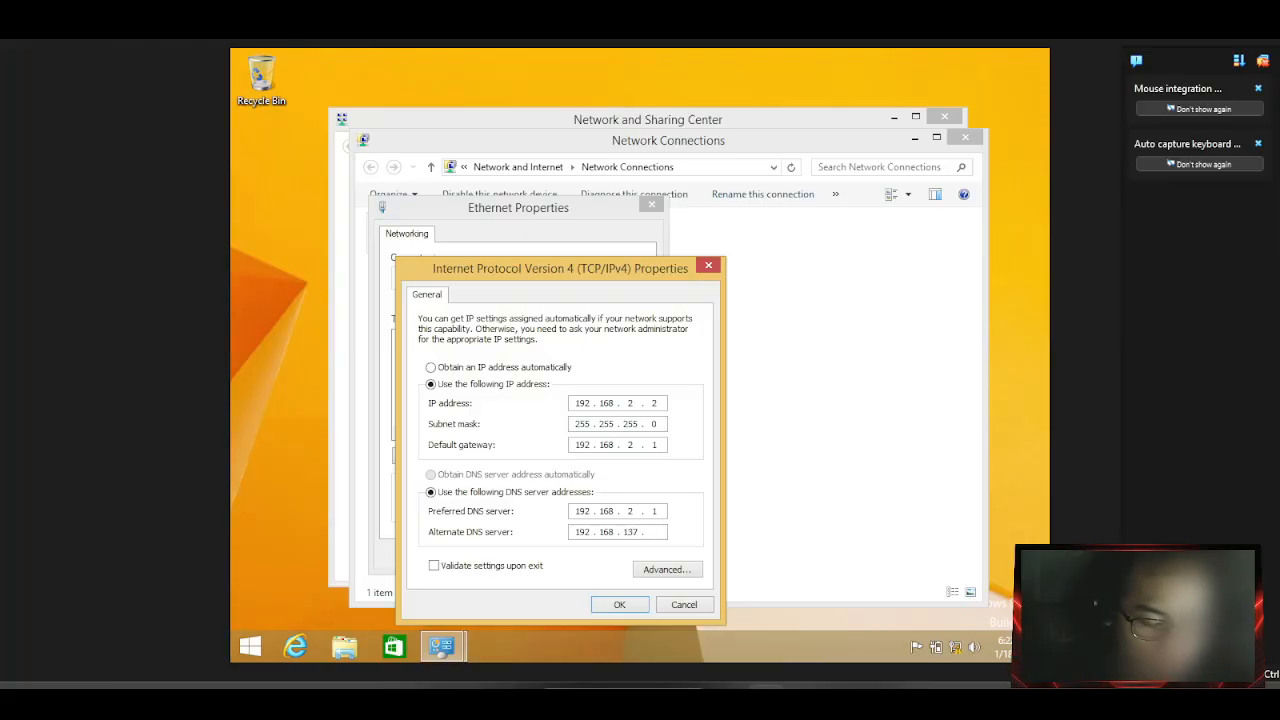
type("1")
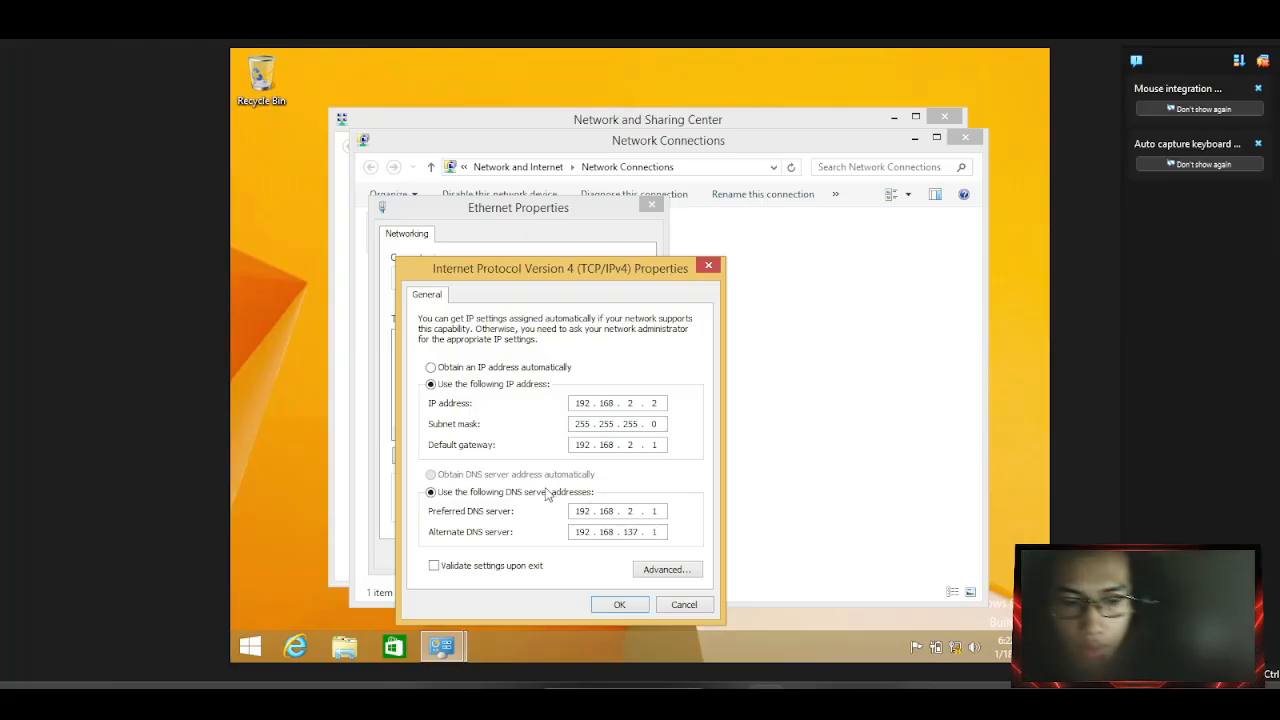
left_click(631, 609)
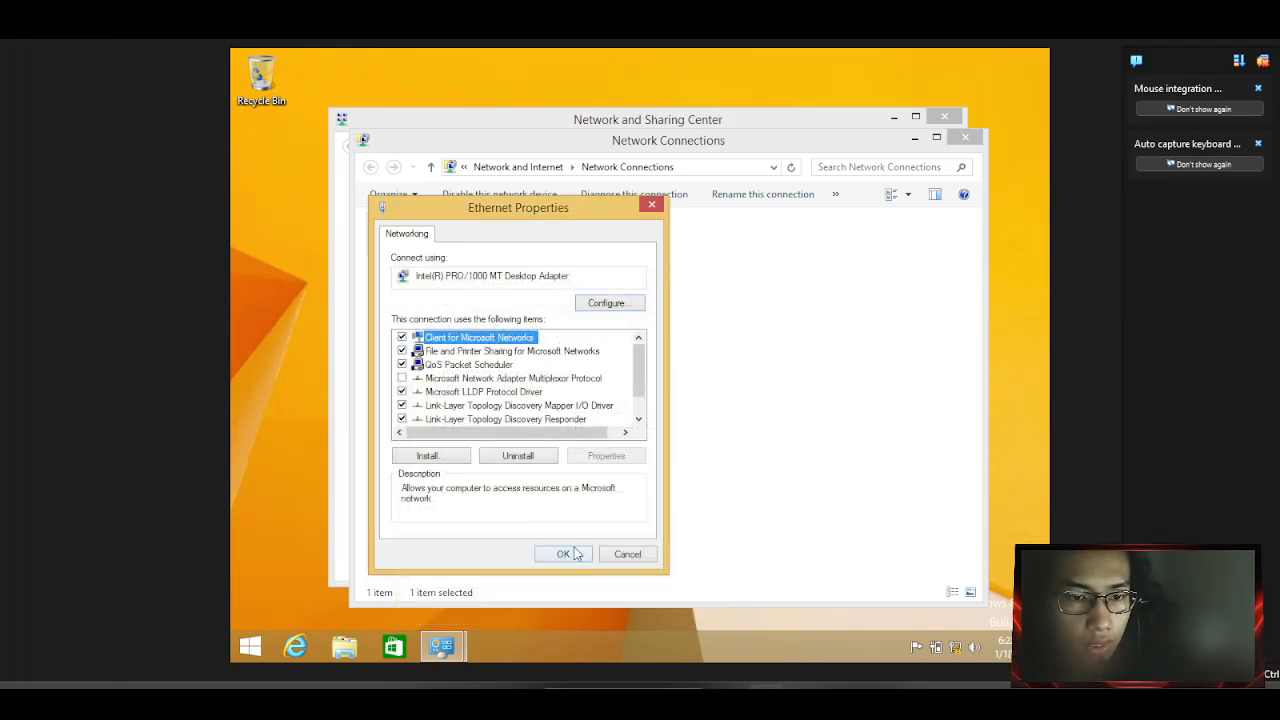
left_click(575, 554)
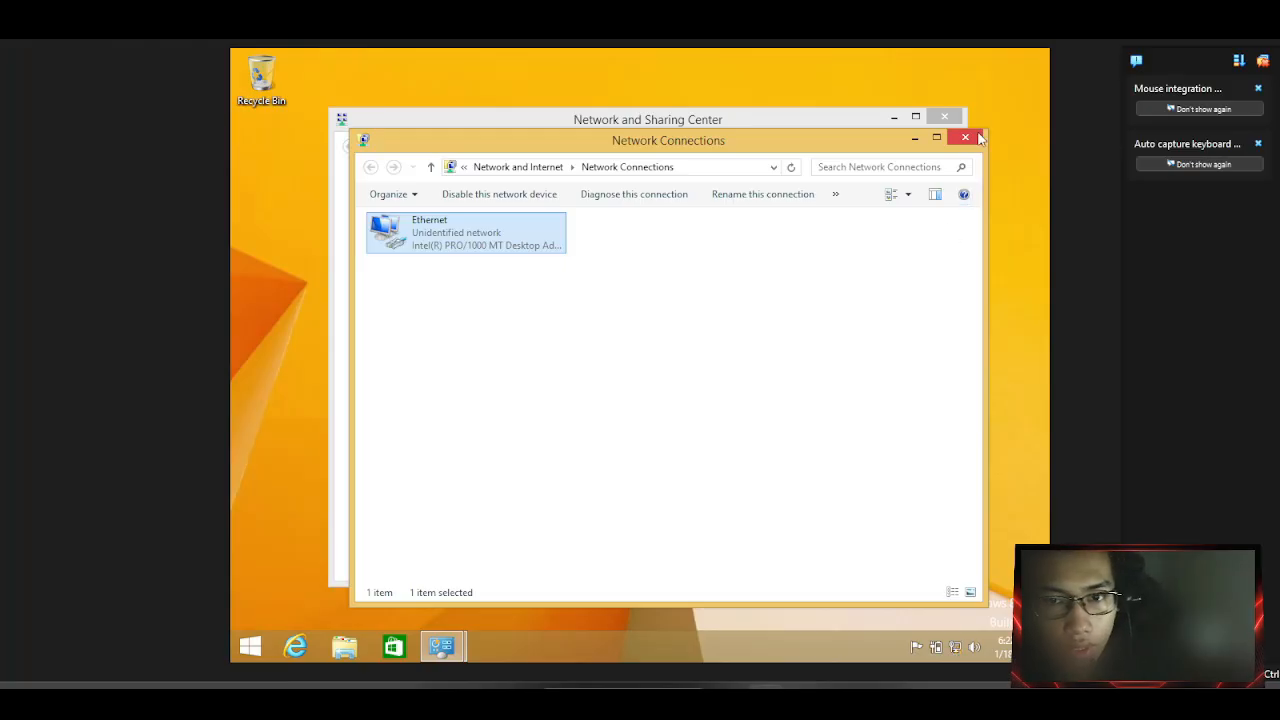
left_click(978, 138)
left_click(950, 118)
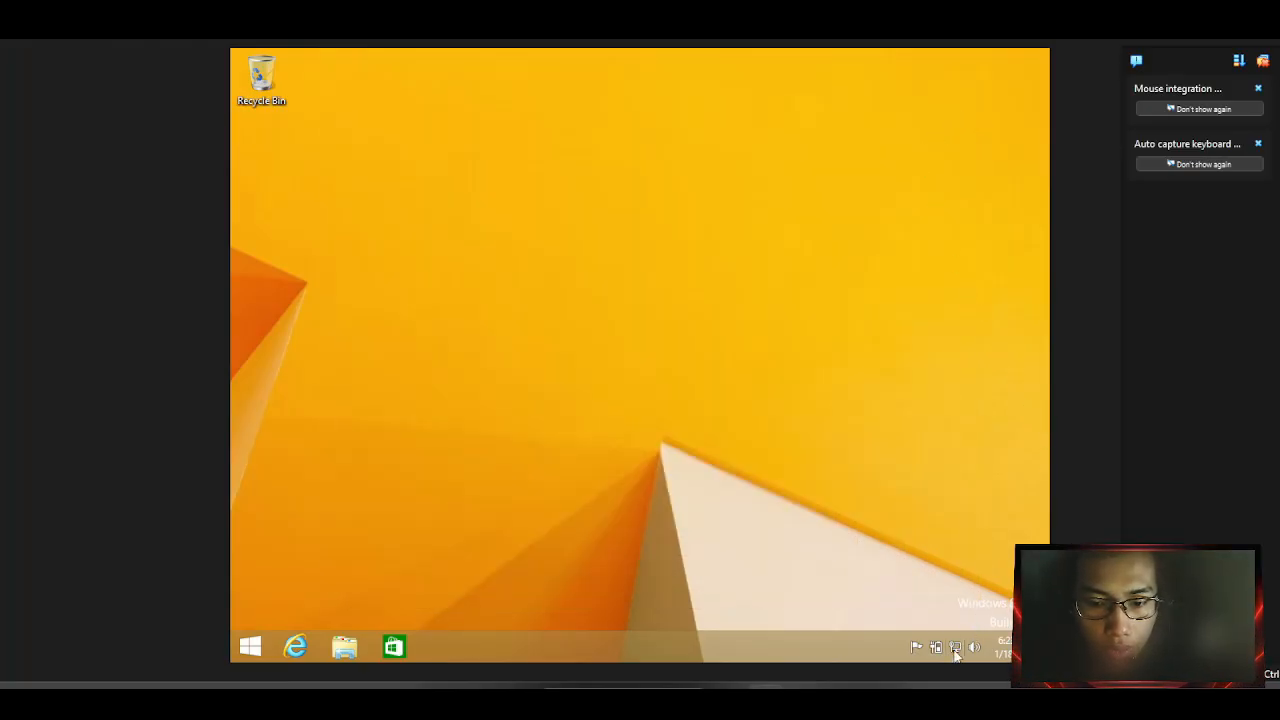
mouse_move(958, 648)
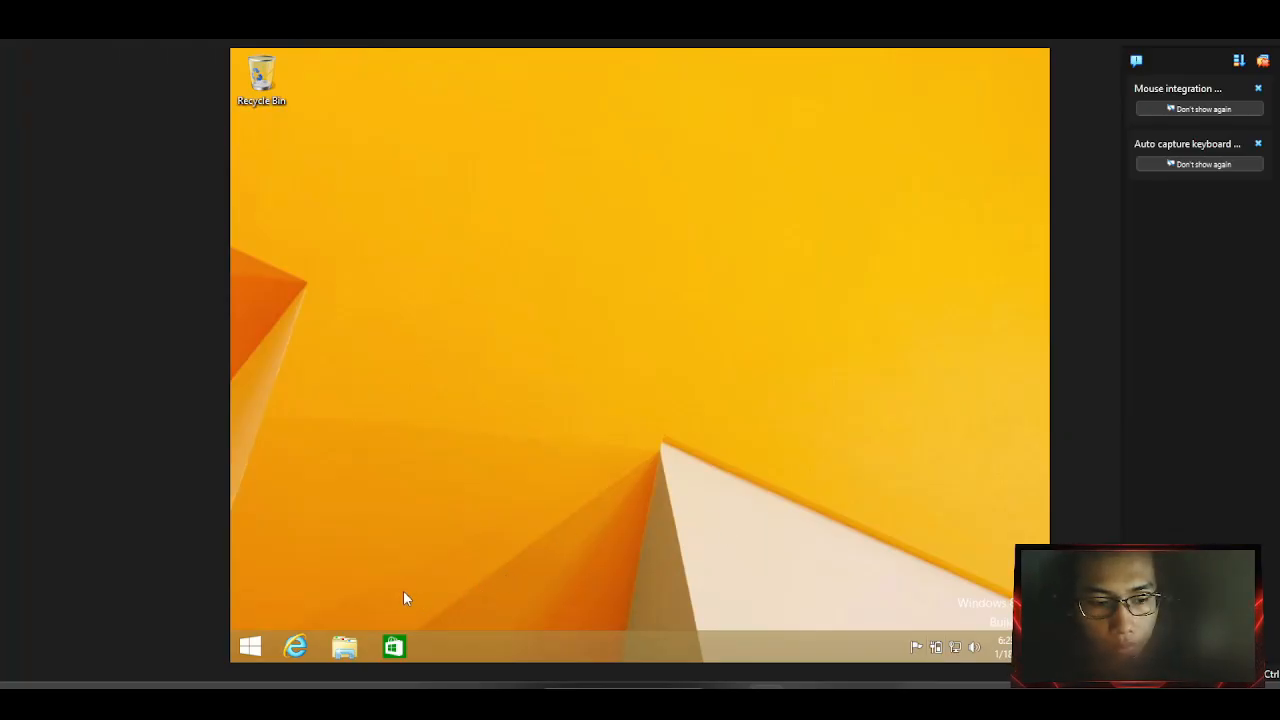
Open the browser, reposition it, and launch Command Prompt with Win+R cmd.
left_click(296, 647)
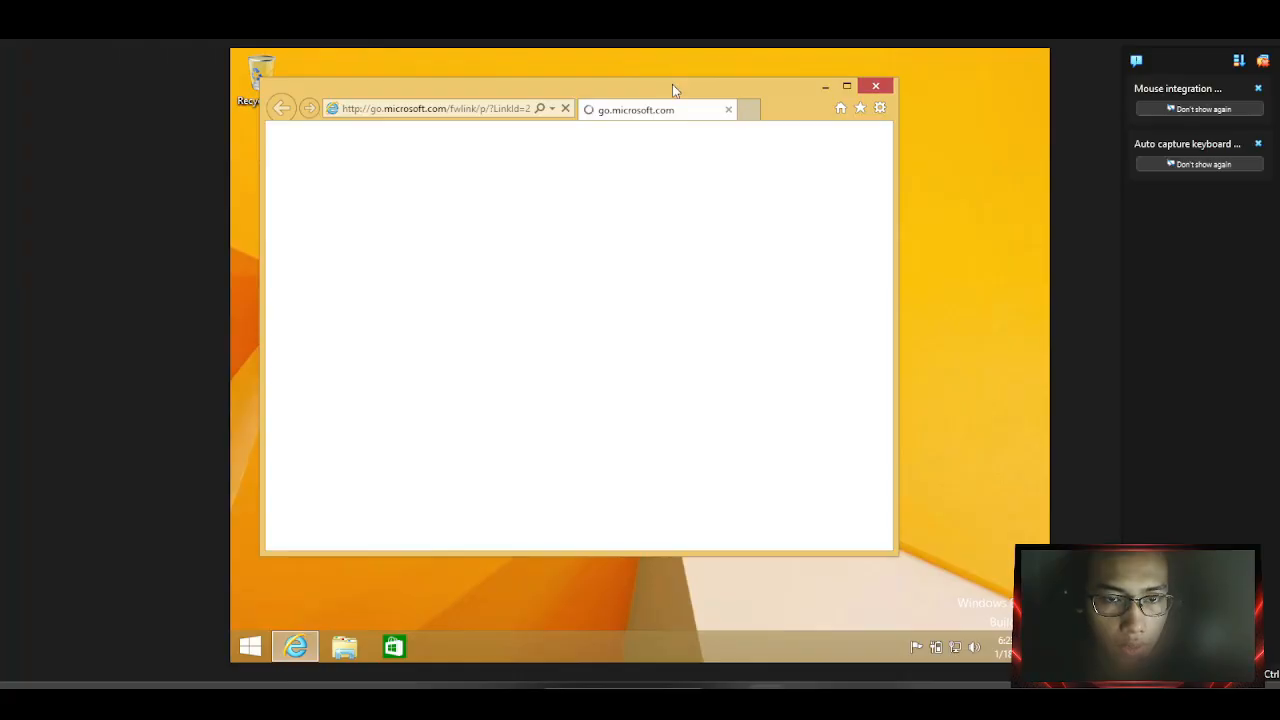
left_click_drag(672, 84, 716, 106)
key("super+r")
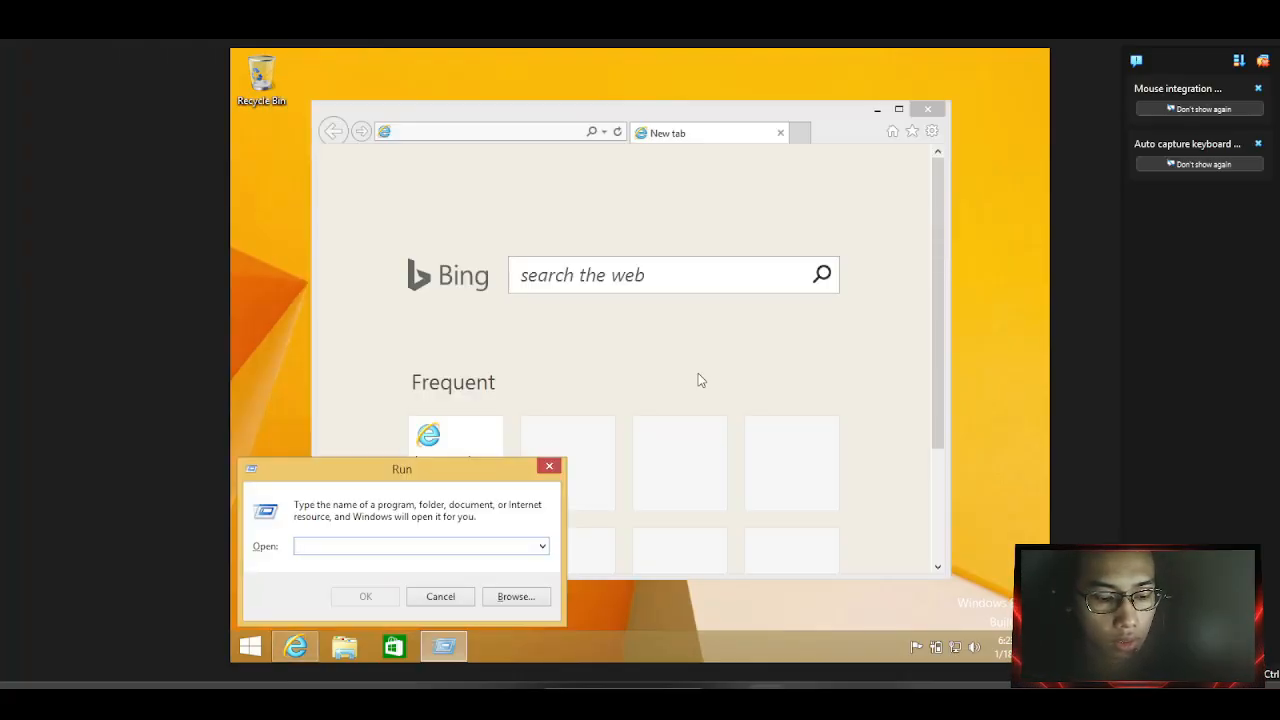
type("cmd")
key("Return")
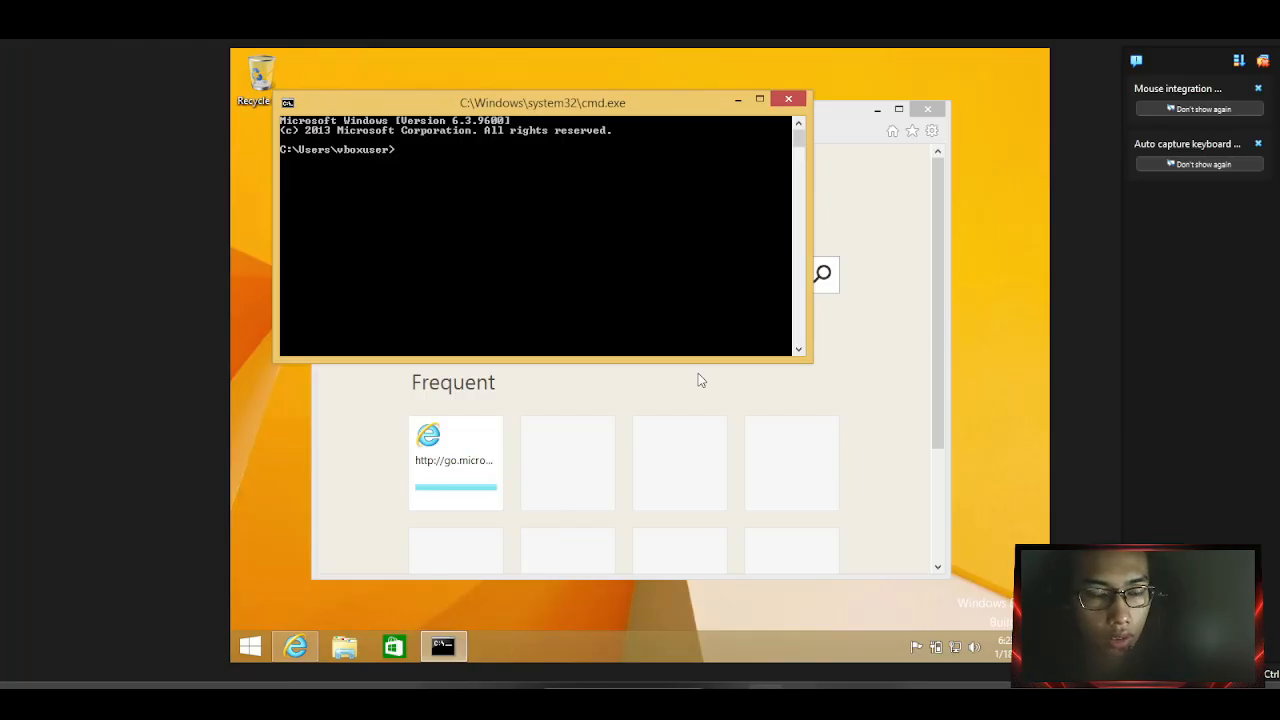
Ping 192.168.2.1 and 192.168.137.1, each returning four replies with 0% loss.
type("ping")
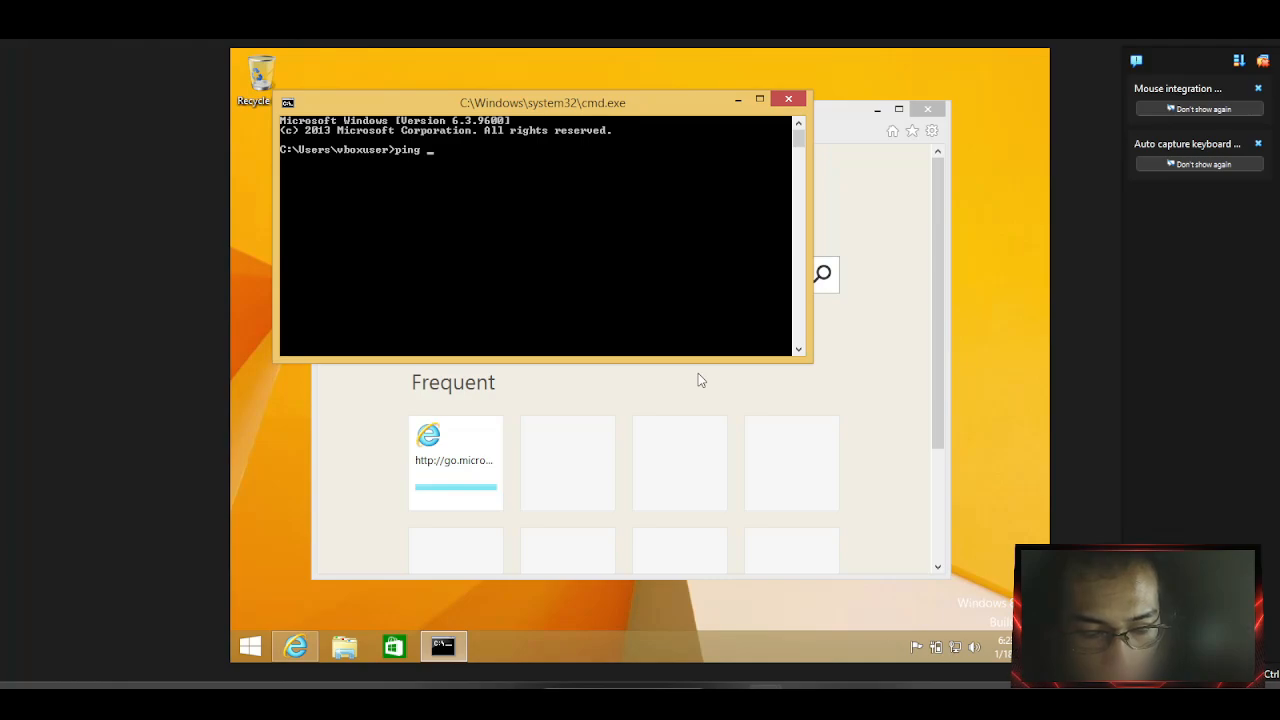
type("1")
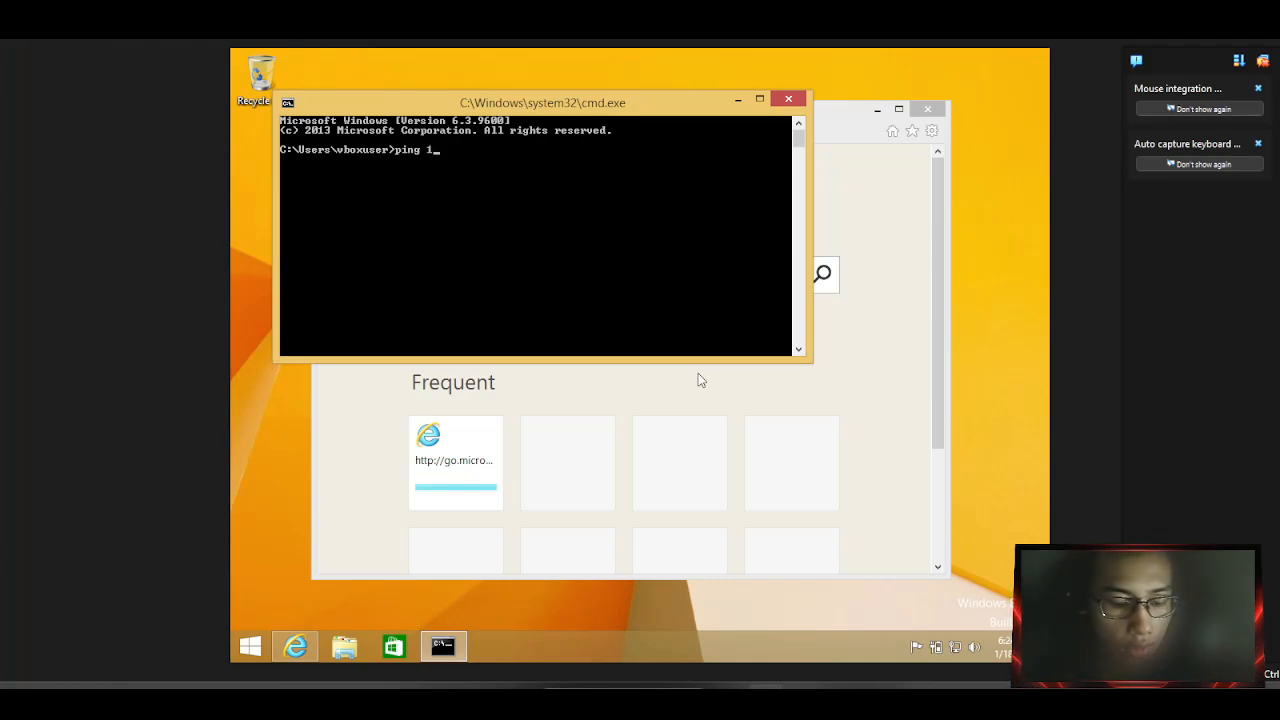
type("92")
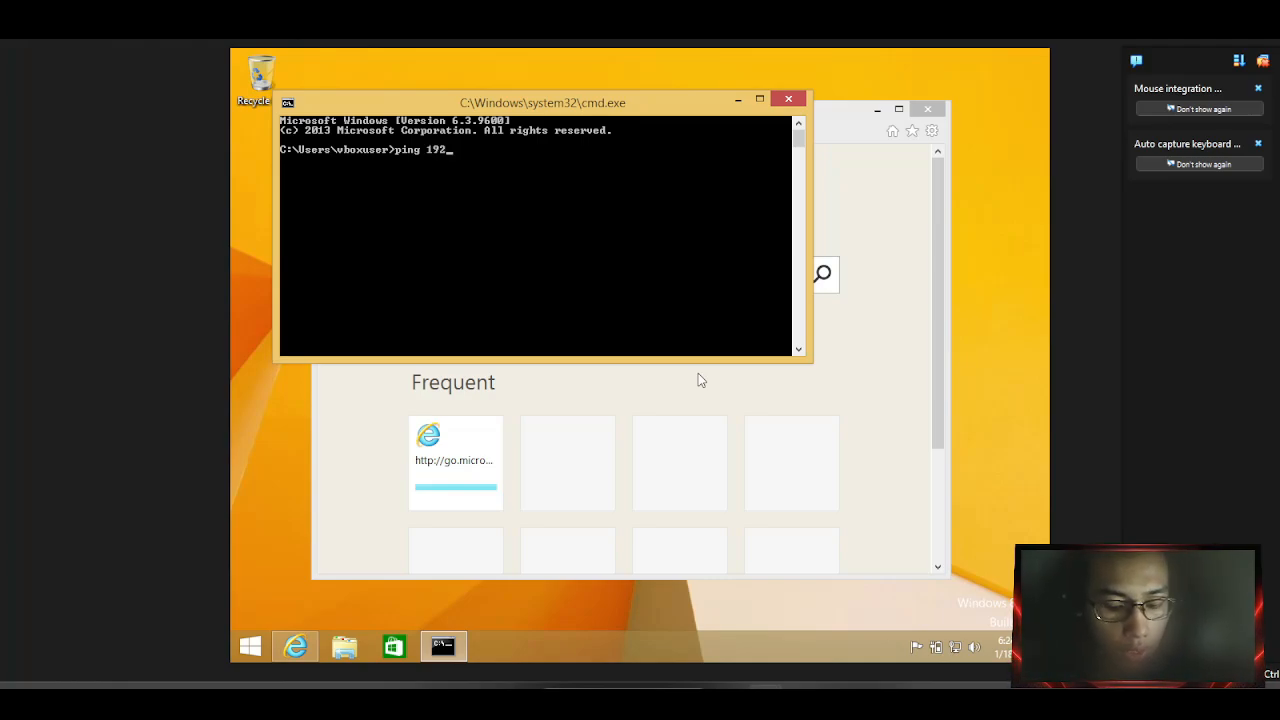
type("/1")
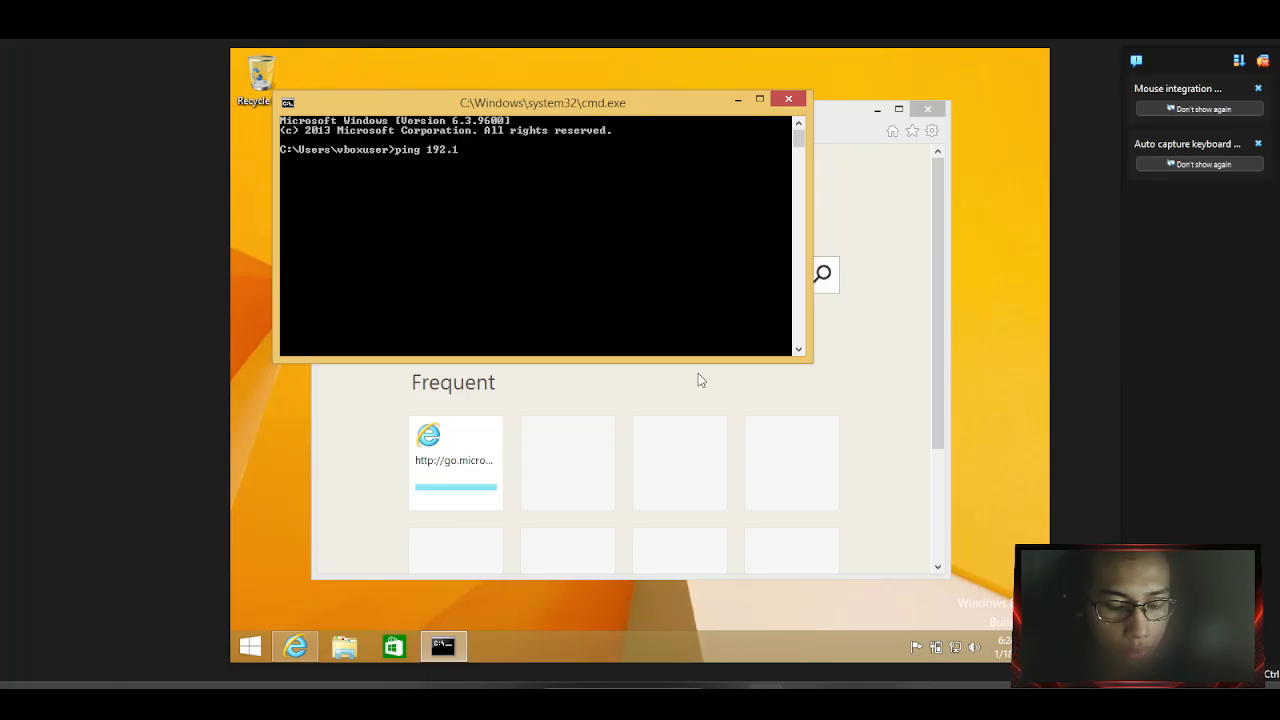
type("68.2.1")
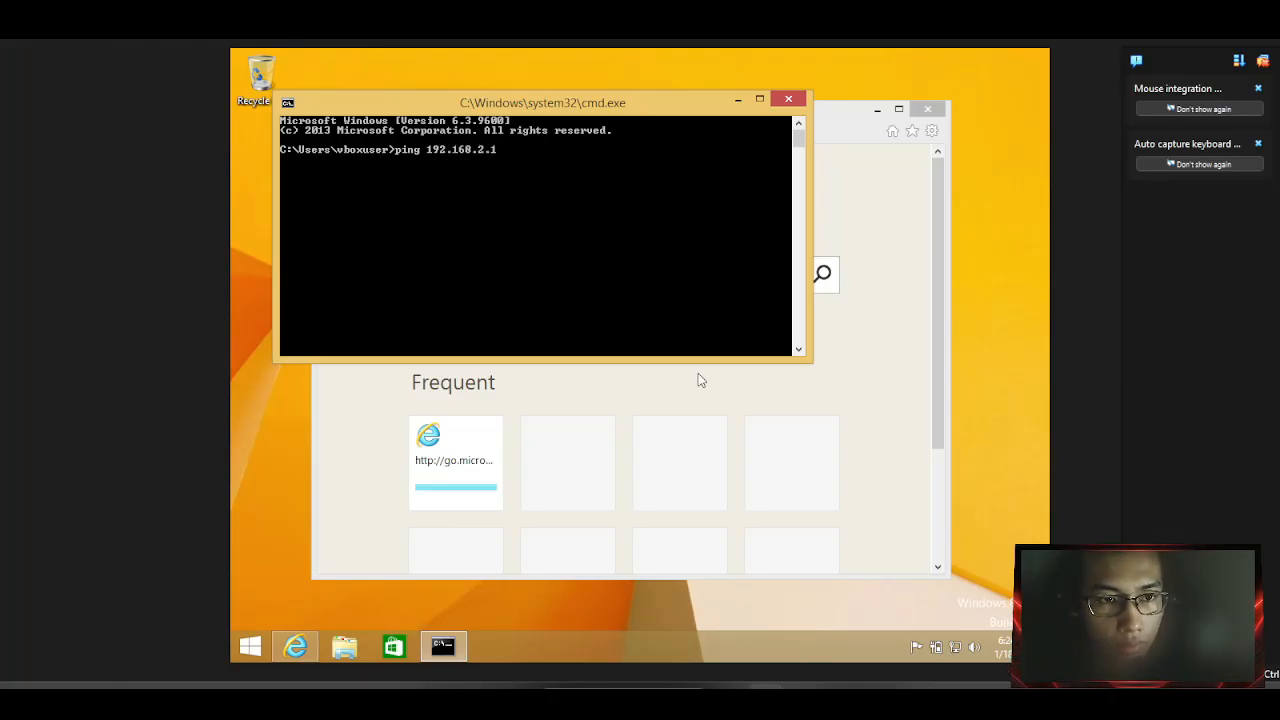
key("Return")
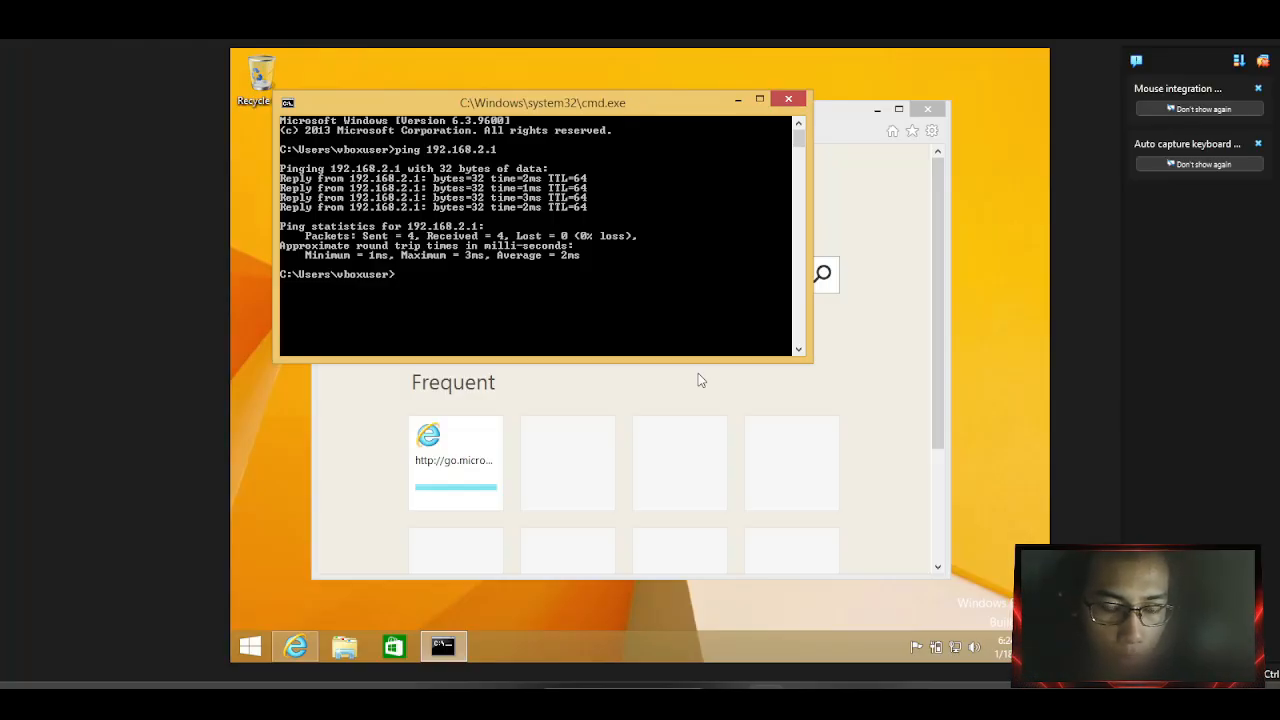
type("ping")
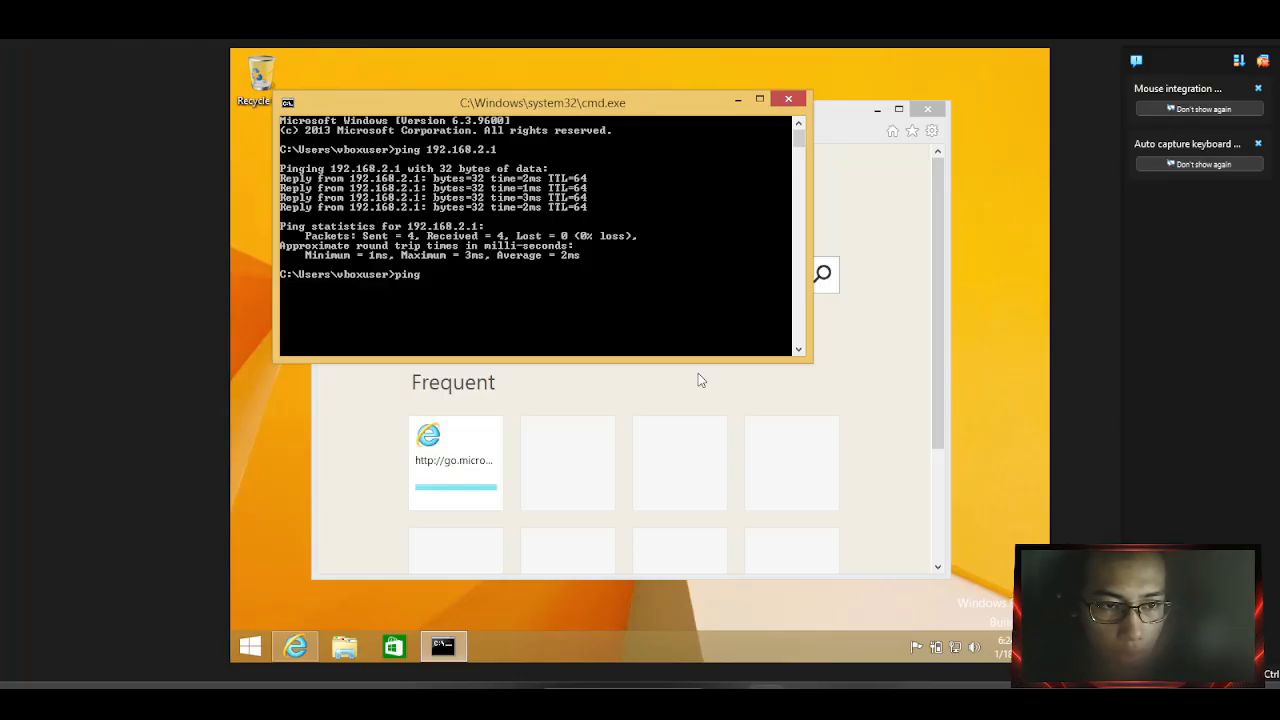
type(" 192")
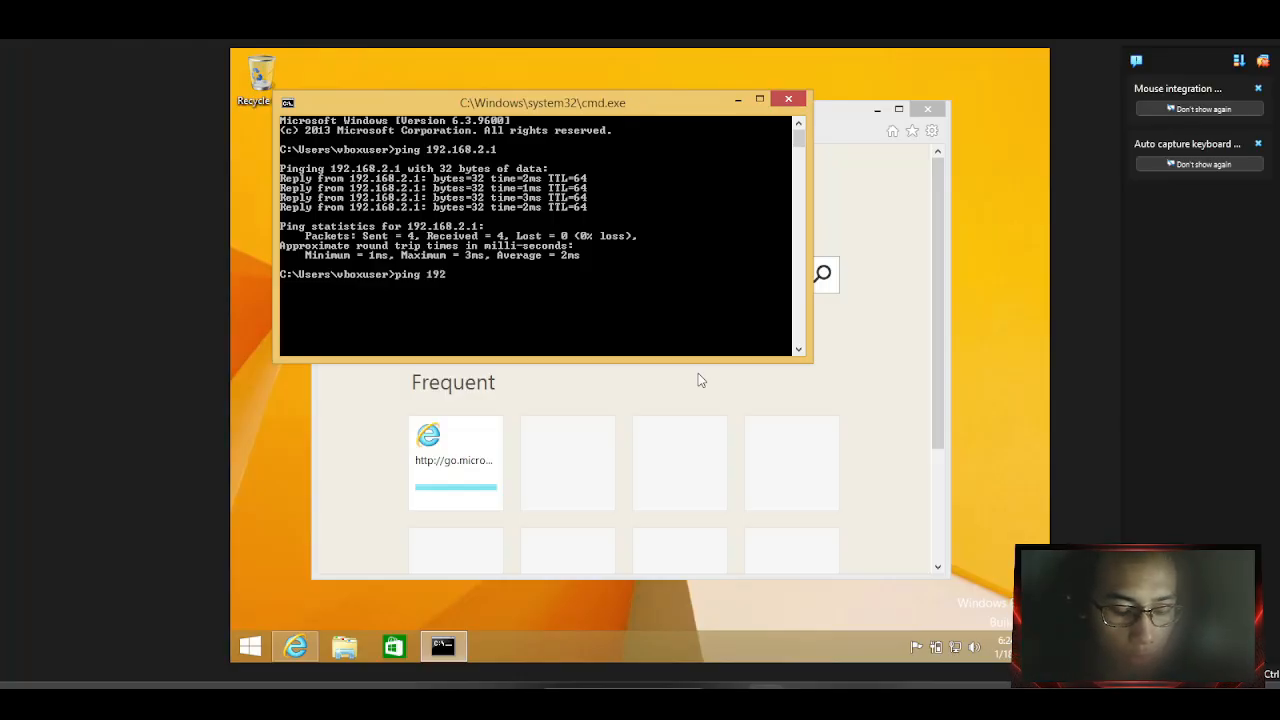
type(".168.")
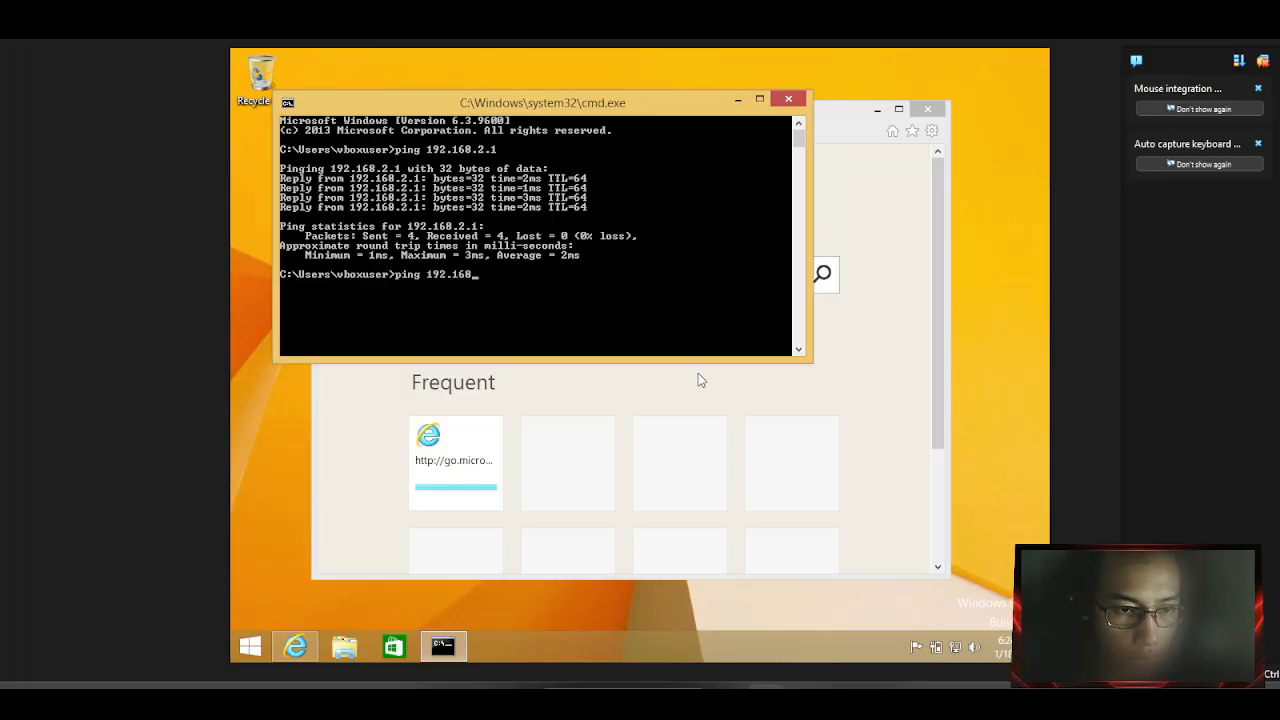
type("137.1")
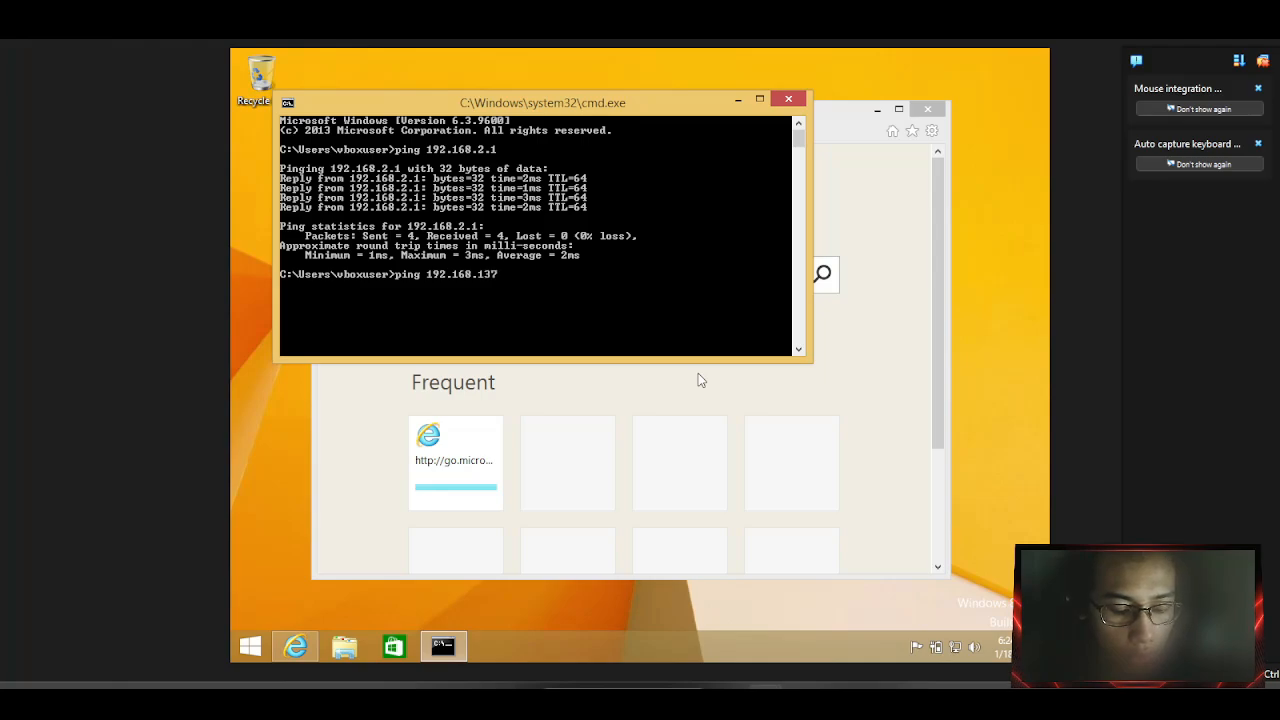
key("Return")
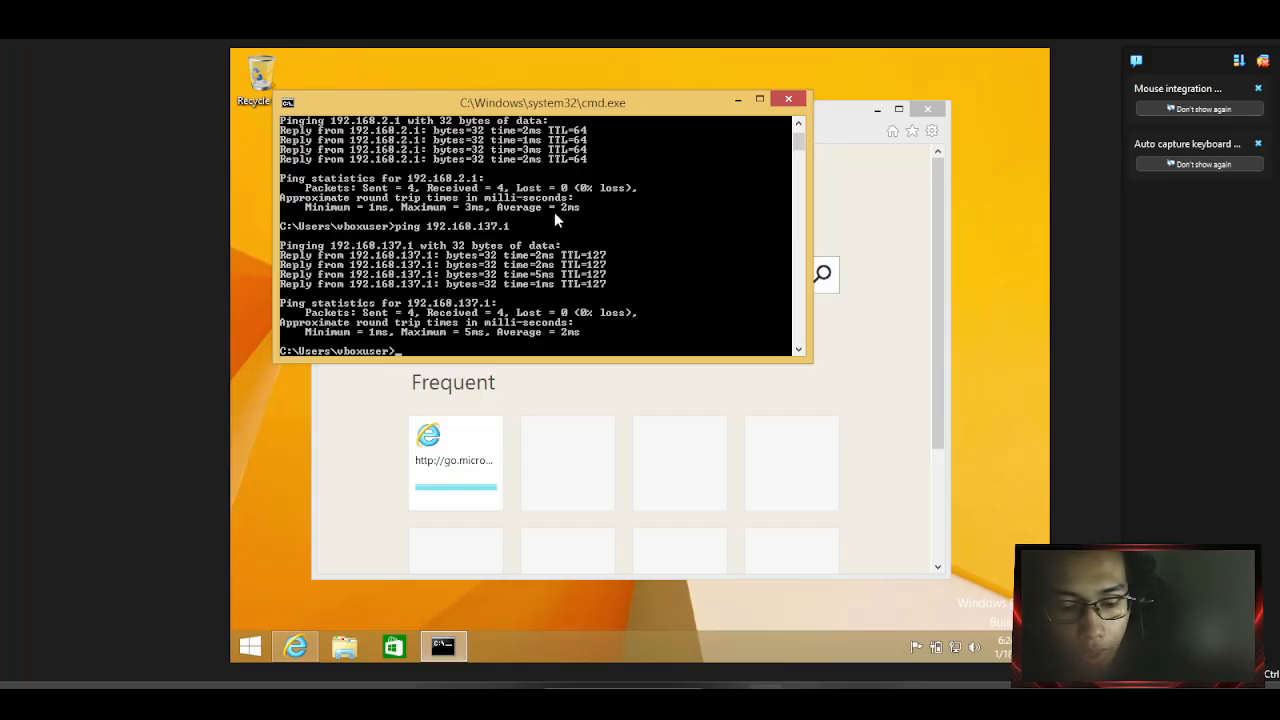
Close Command Prompt and try connecting WinBox to 192.168.2.1 with the admin password.
left_click(789, 101)
left_click(663, 266)
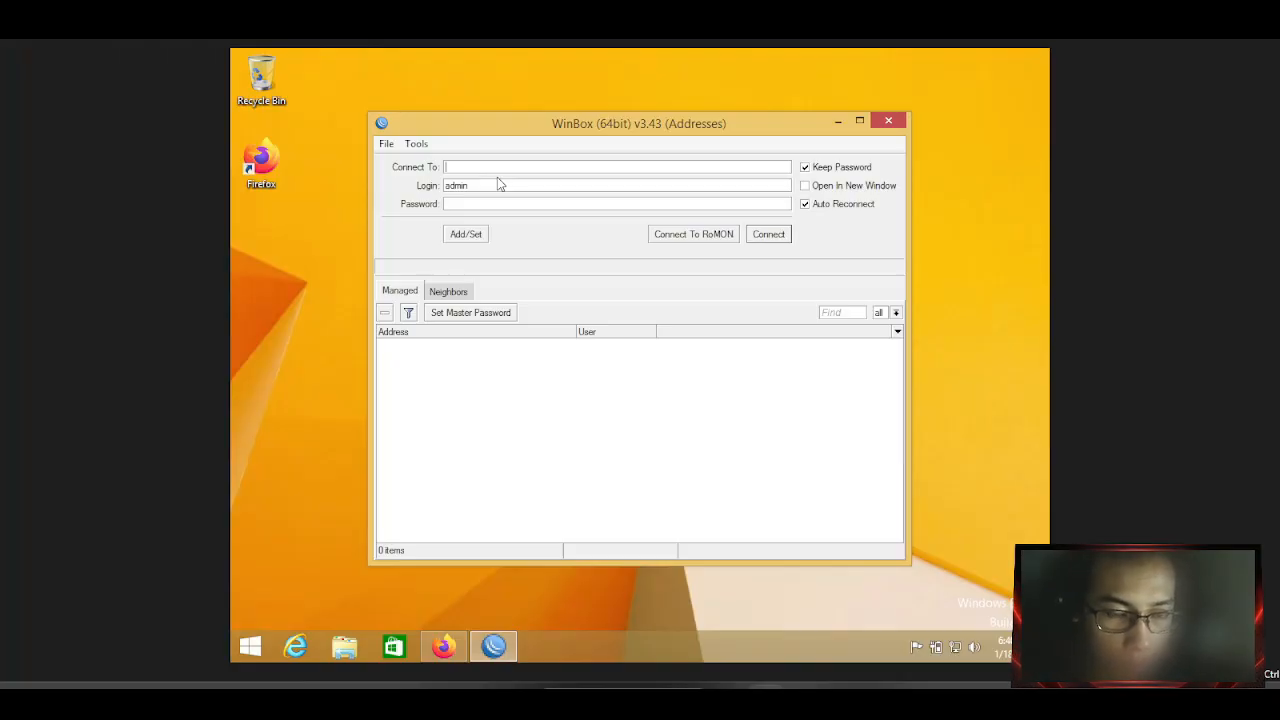
type("192.")
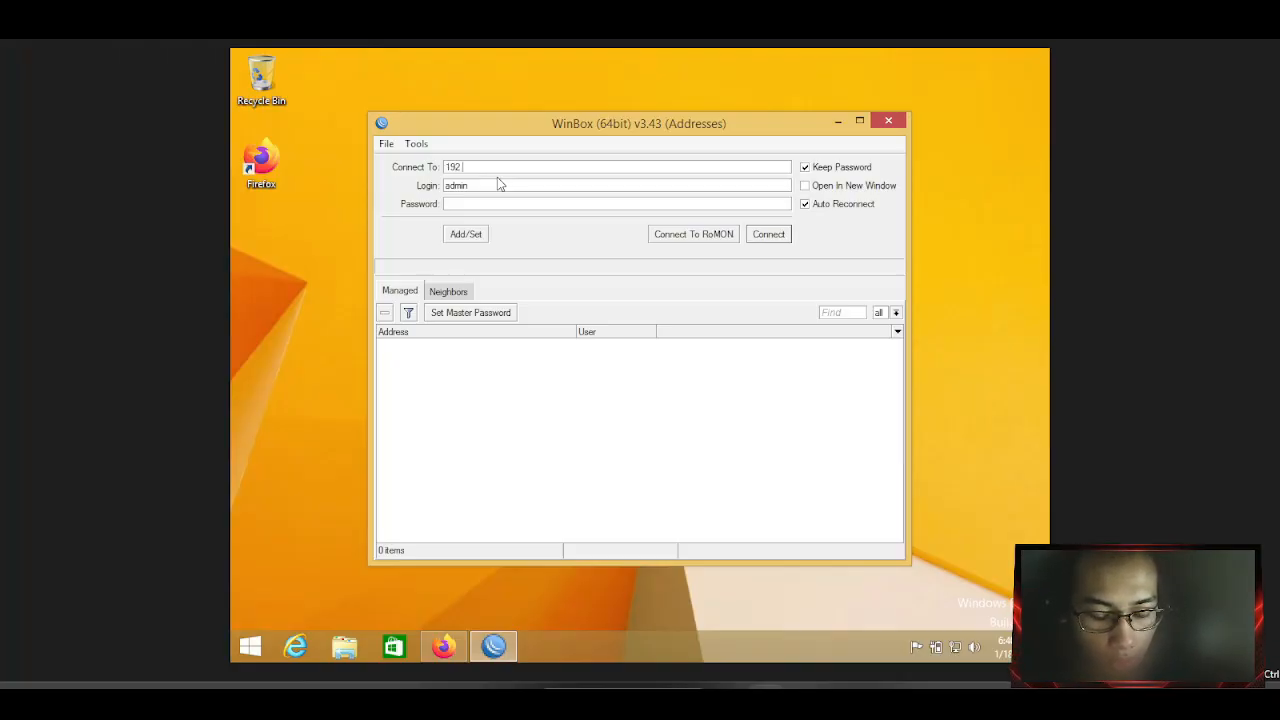
type("168")
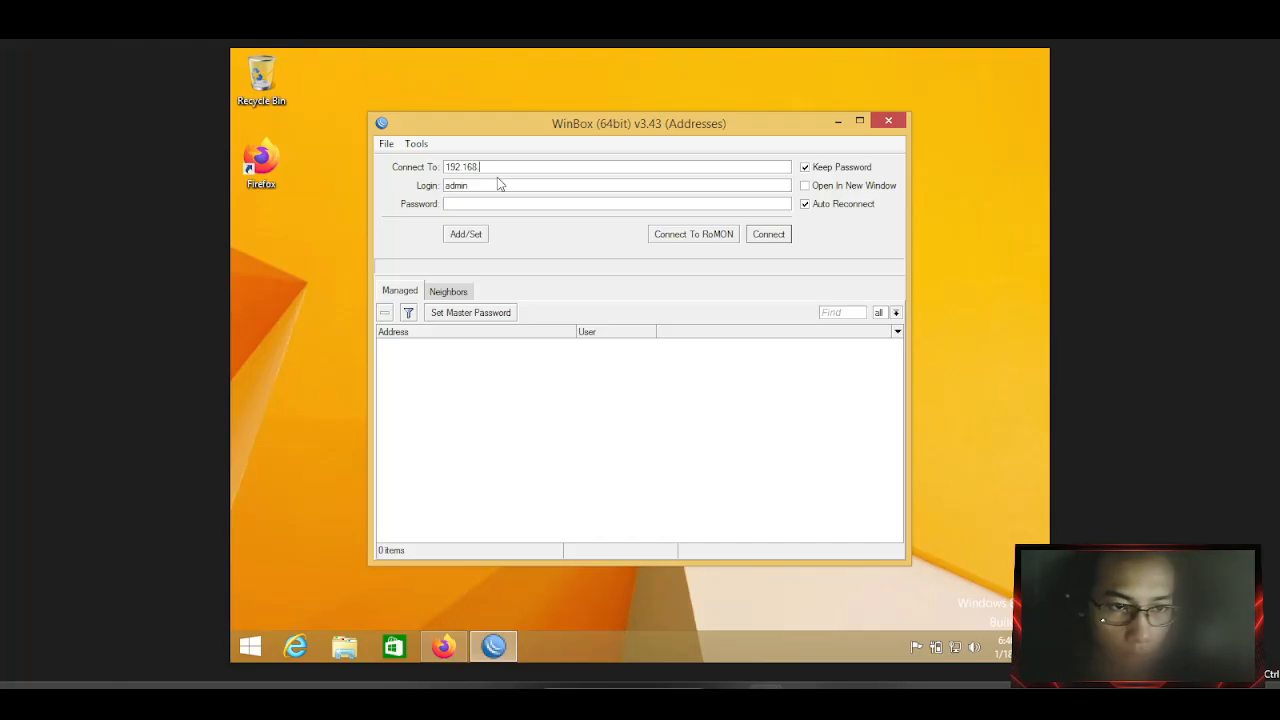
type(".2.1")
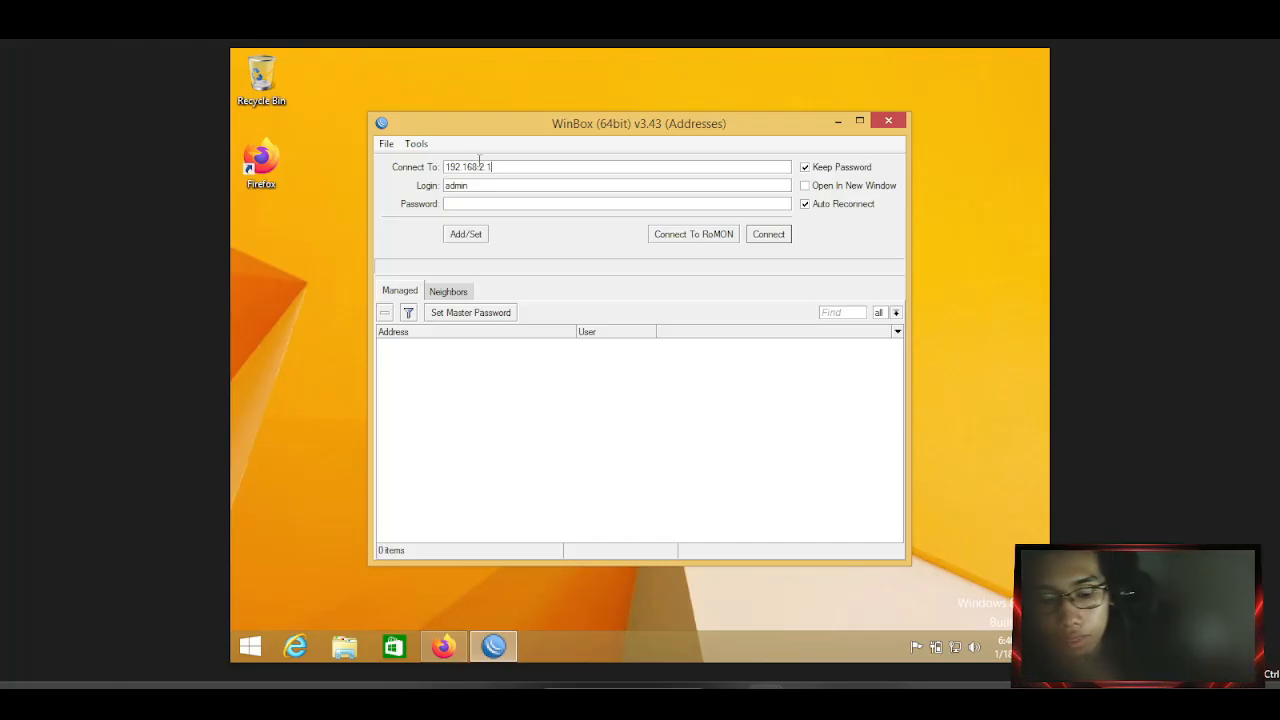
left_click(491, 209)
type("*****")
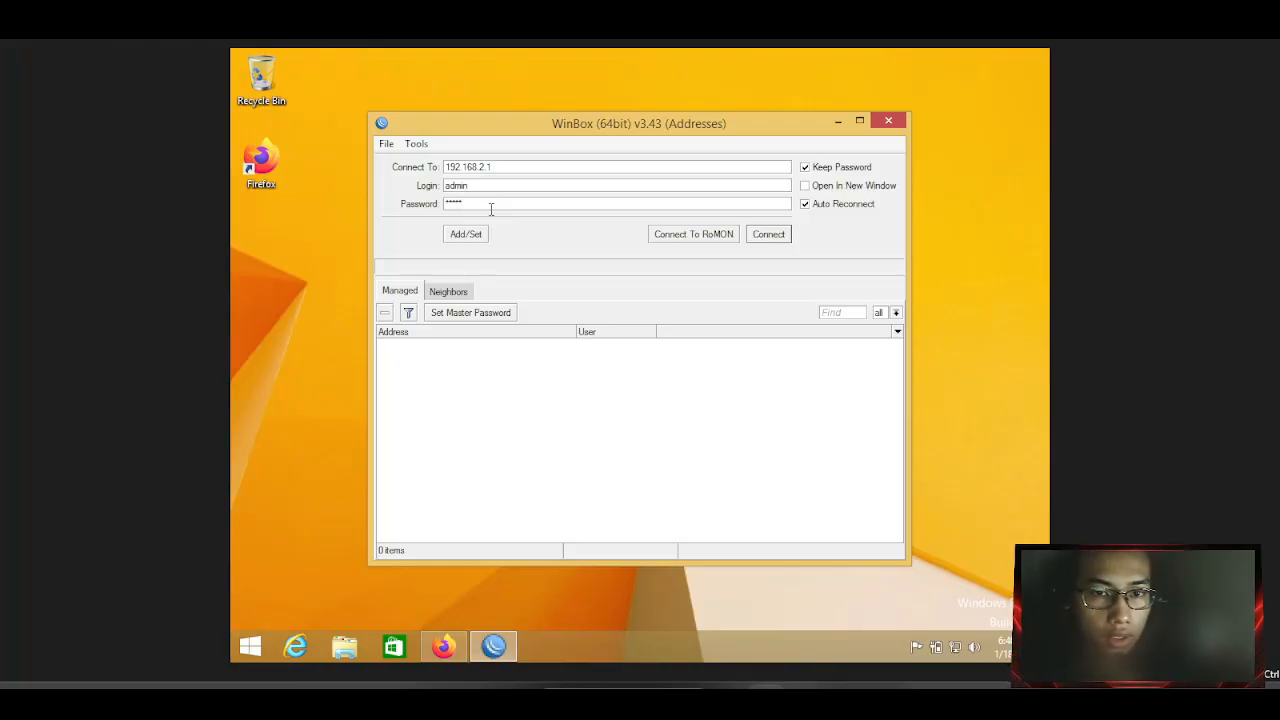
key("Return")
Re-enter the correct password, log in, and dismiss the RouterOS welcome notice.
left_click(482, 204)
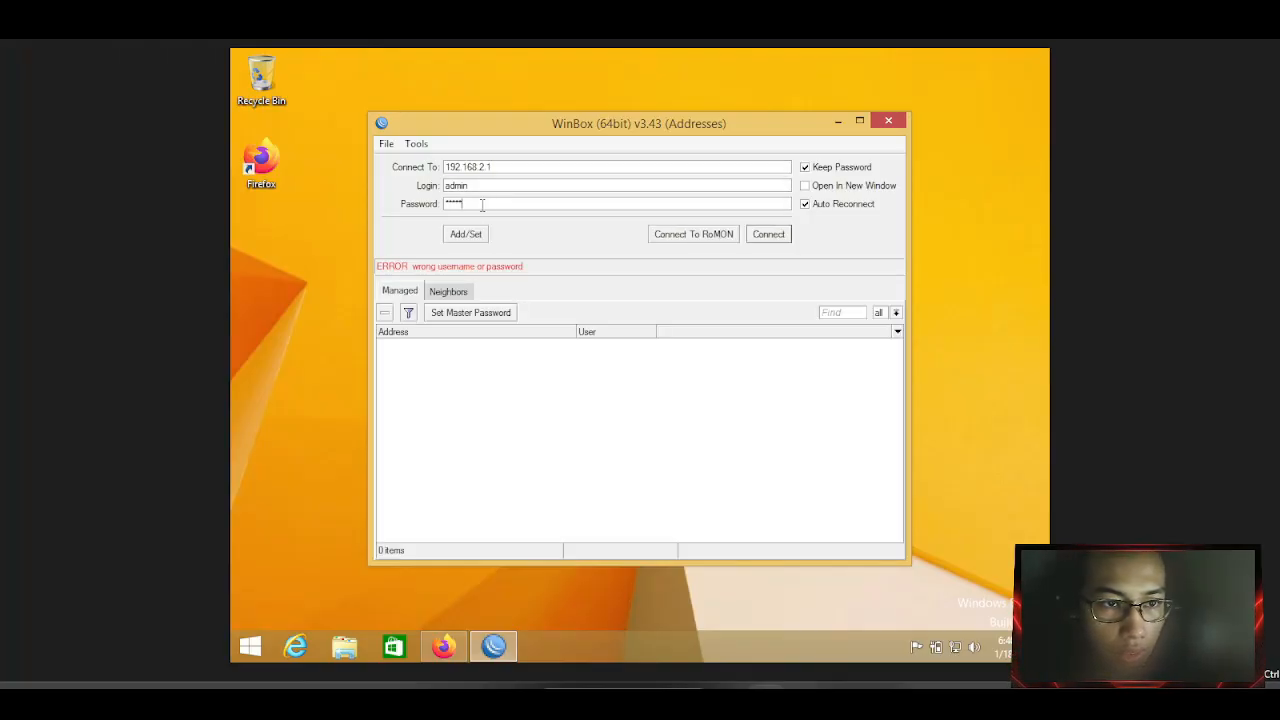
double_click(482, 204)
key("BackSpace")
type("*")
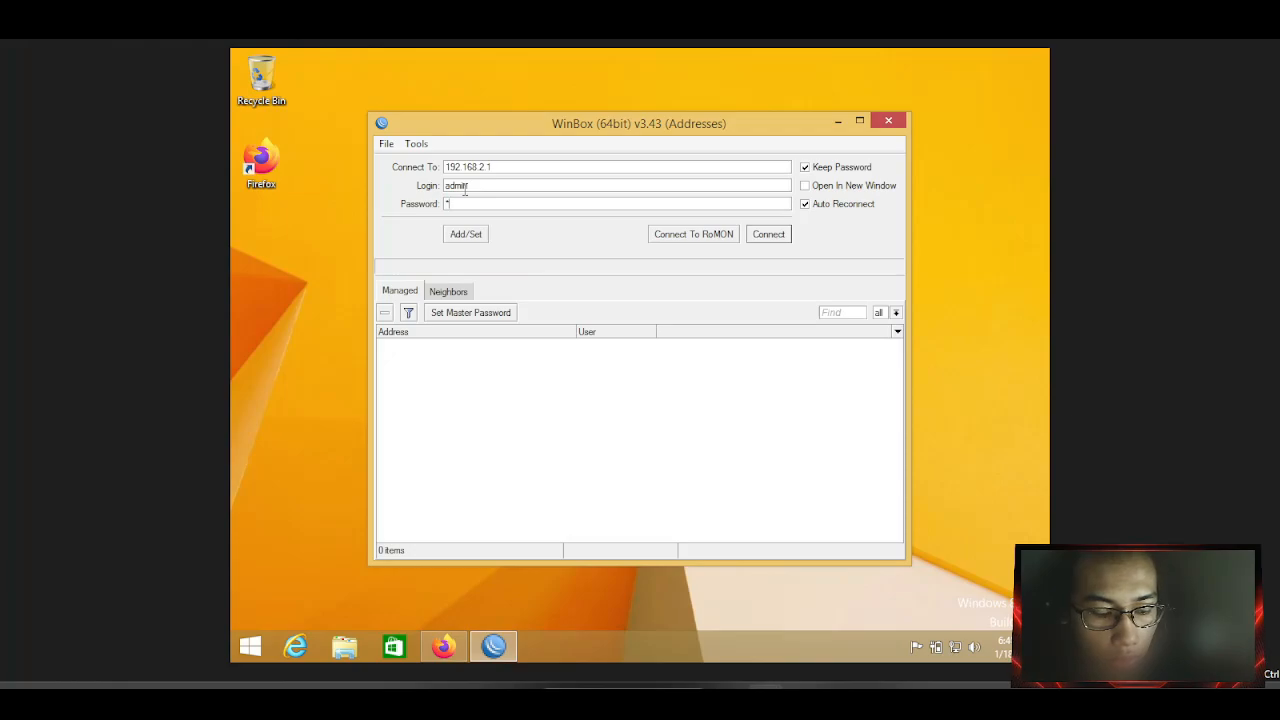
type("****")
key("Return")
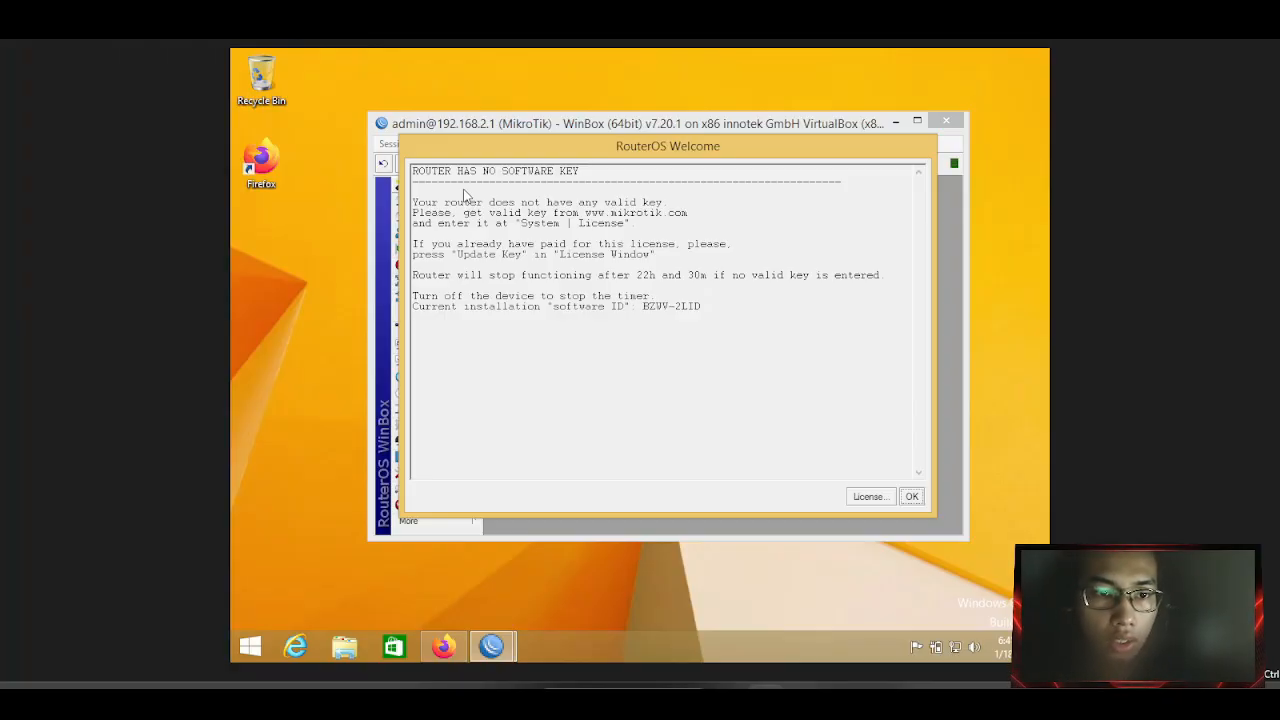
left_click(912, 497)
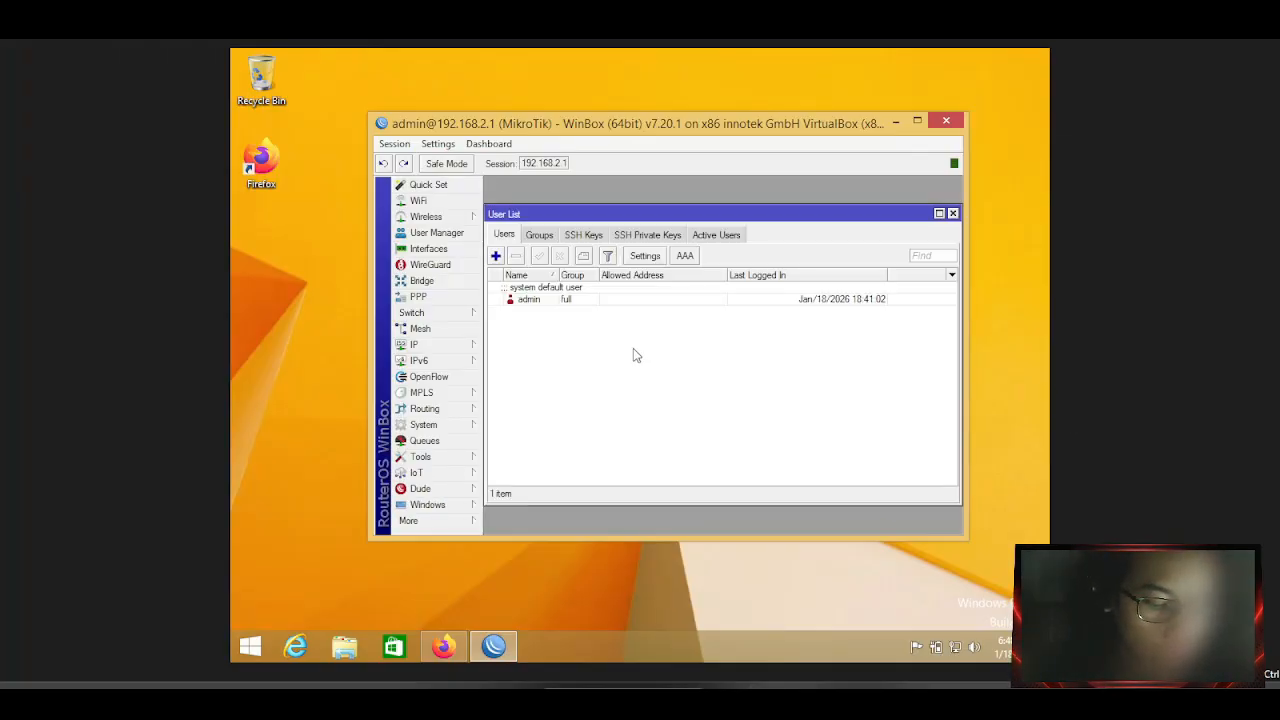
Add new WinBox user 'sawit' in group full and enter its password.
left_click(495, 256)
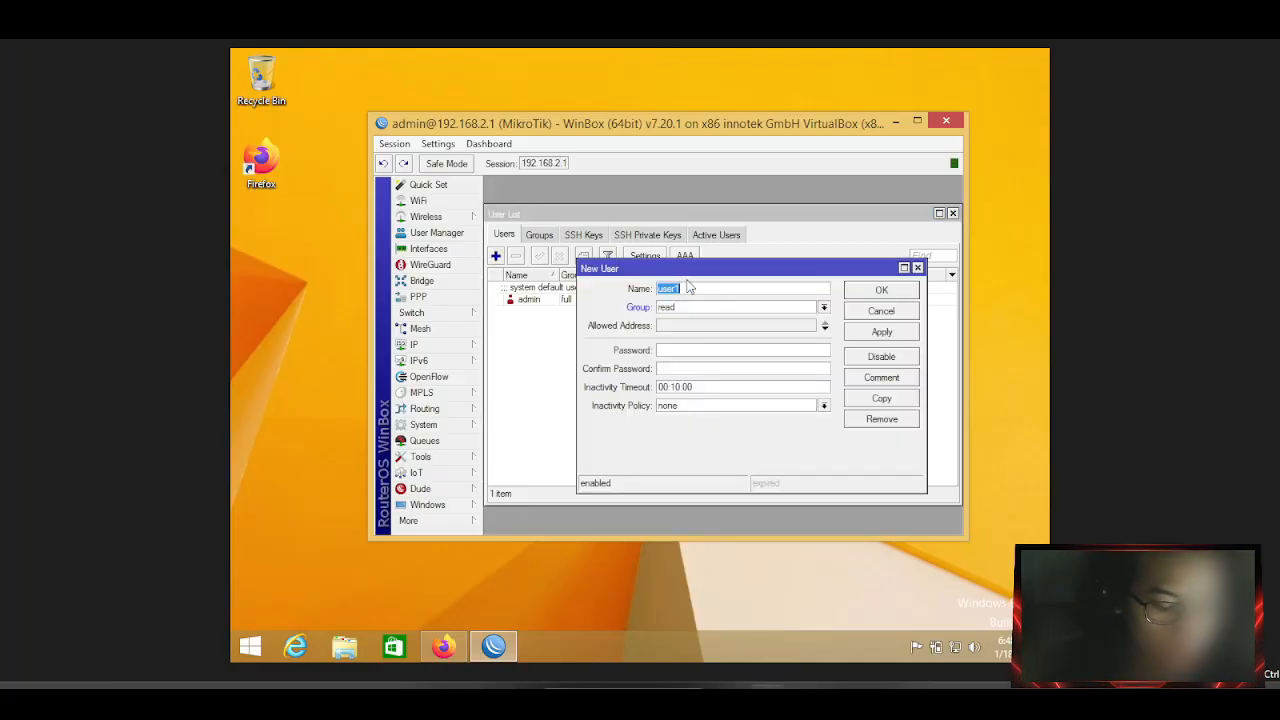
type("sawit")
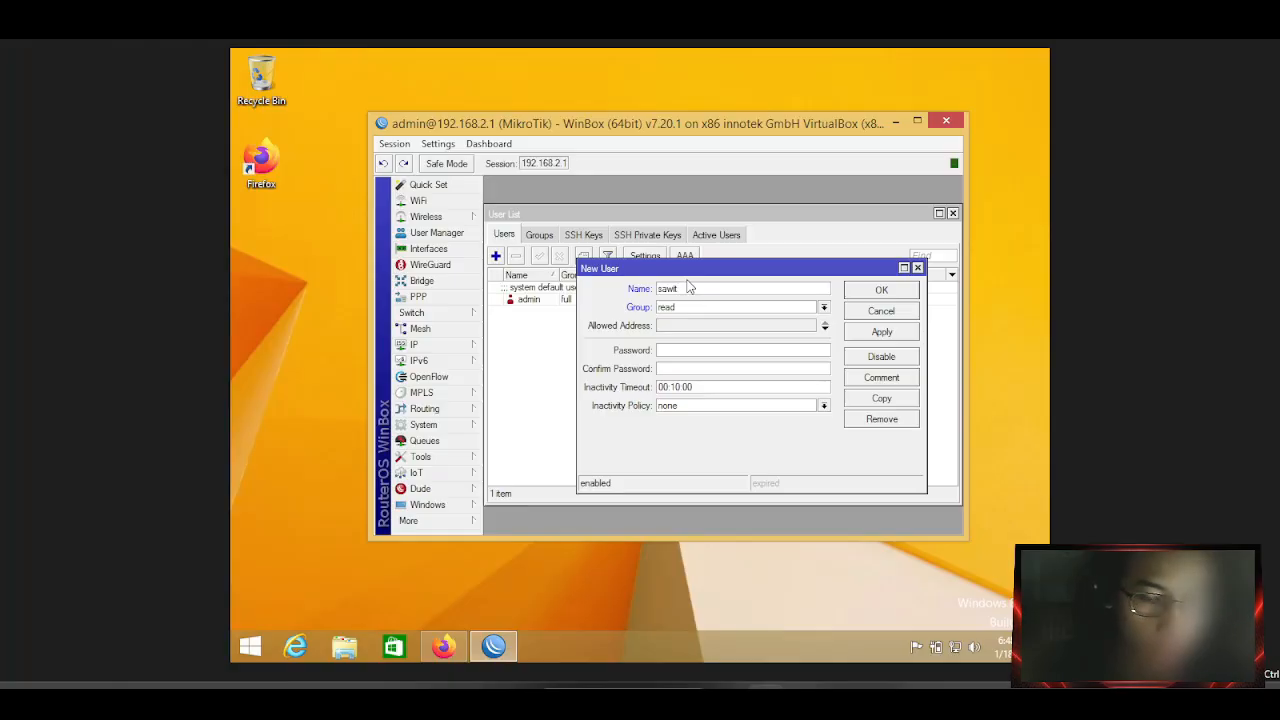
left_click(784, 312)
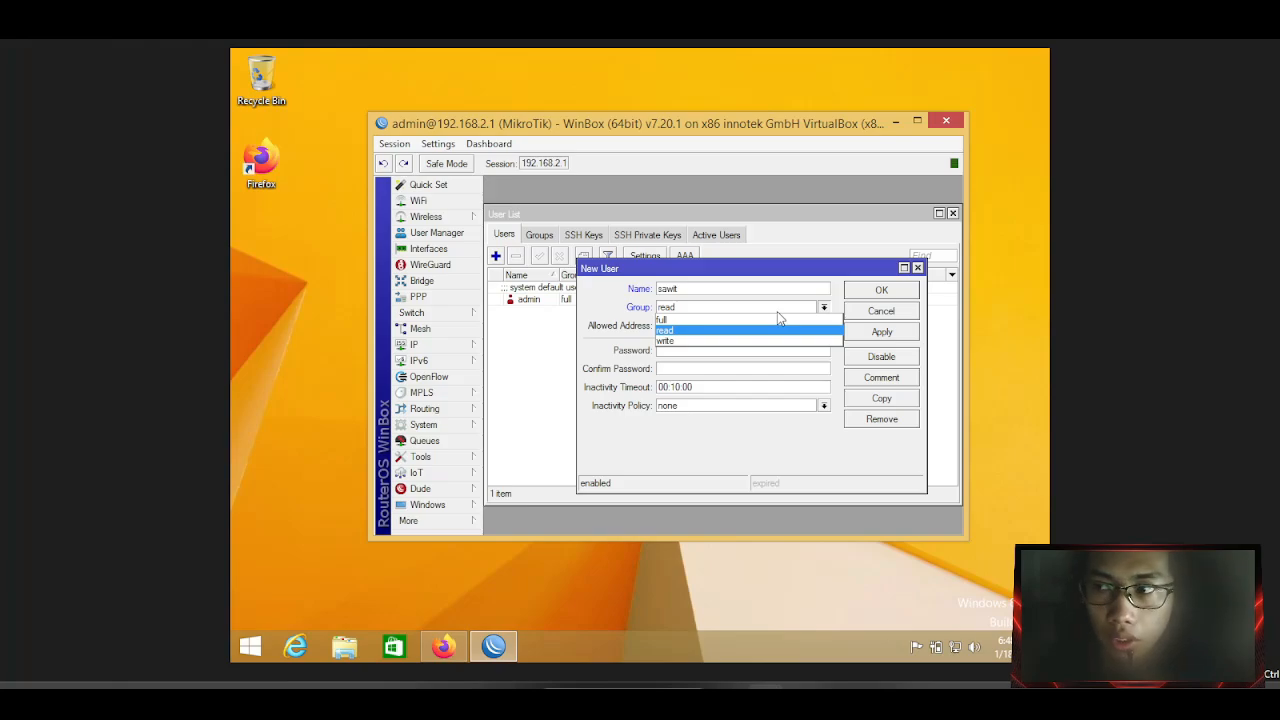
left_click(728, 321)
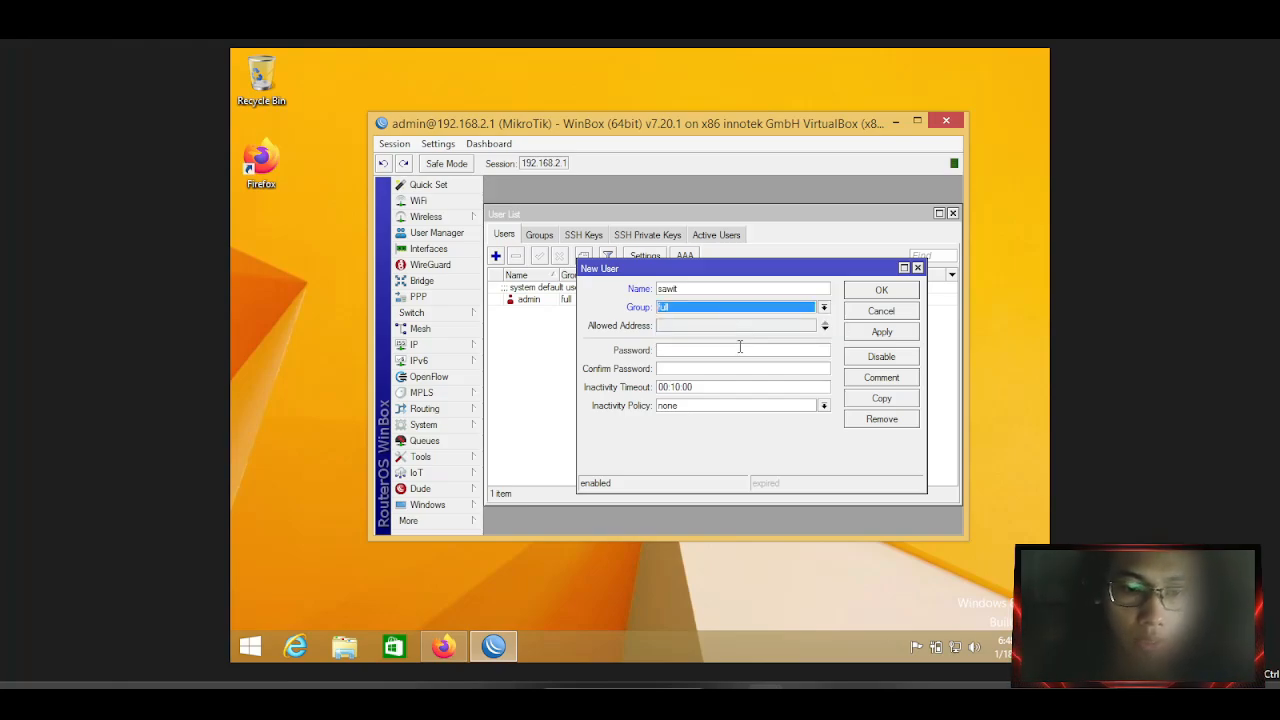
left_click(740, 347)
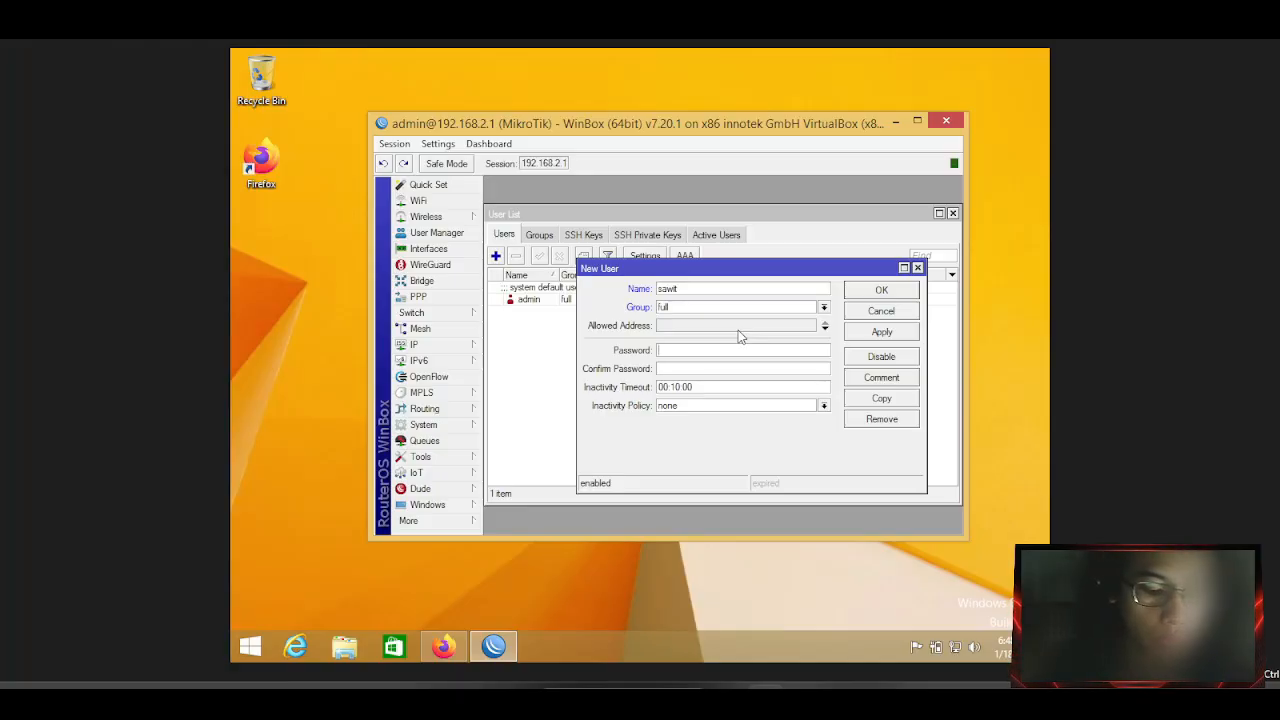
type("*****")
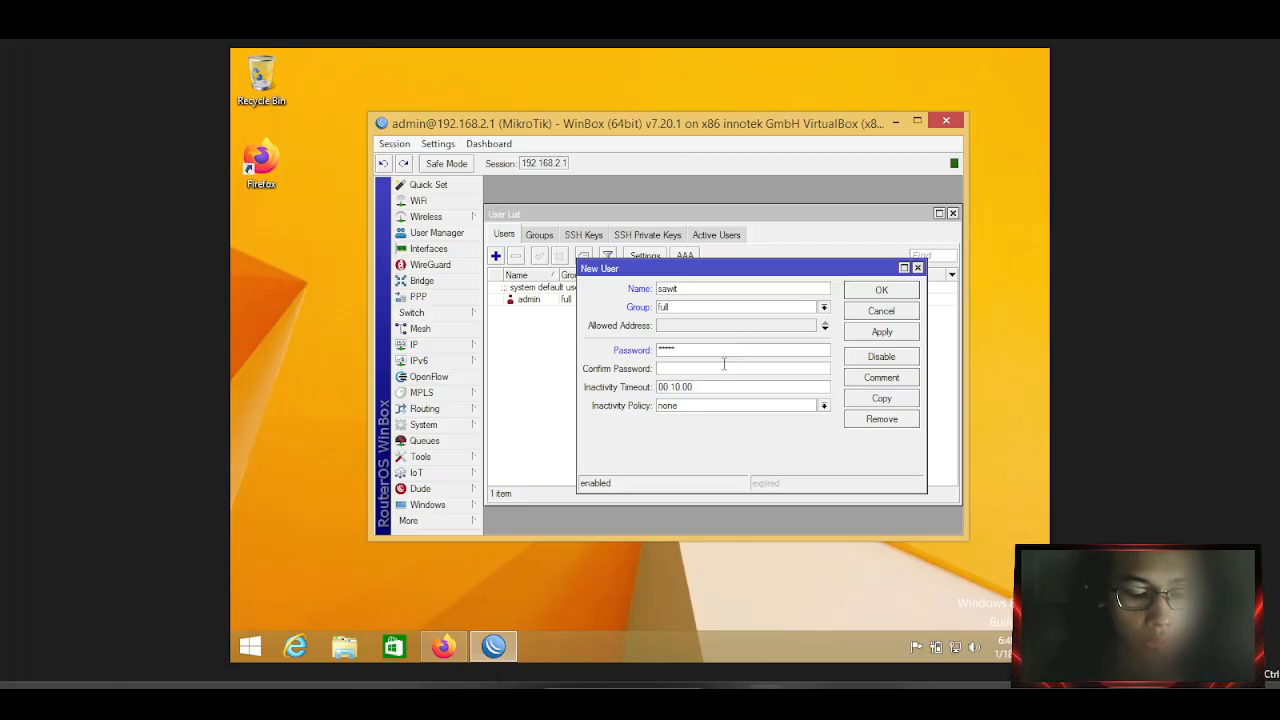
type("*****")
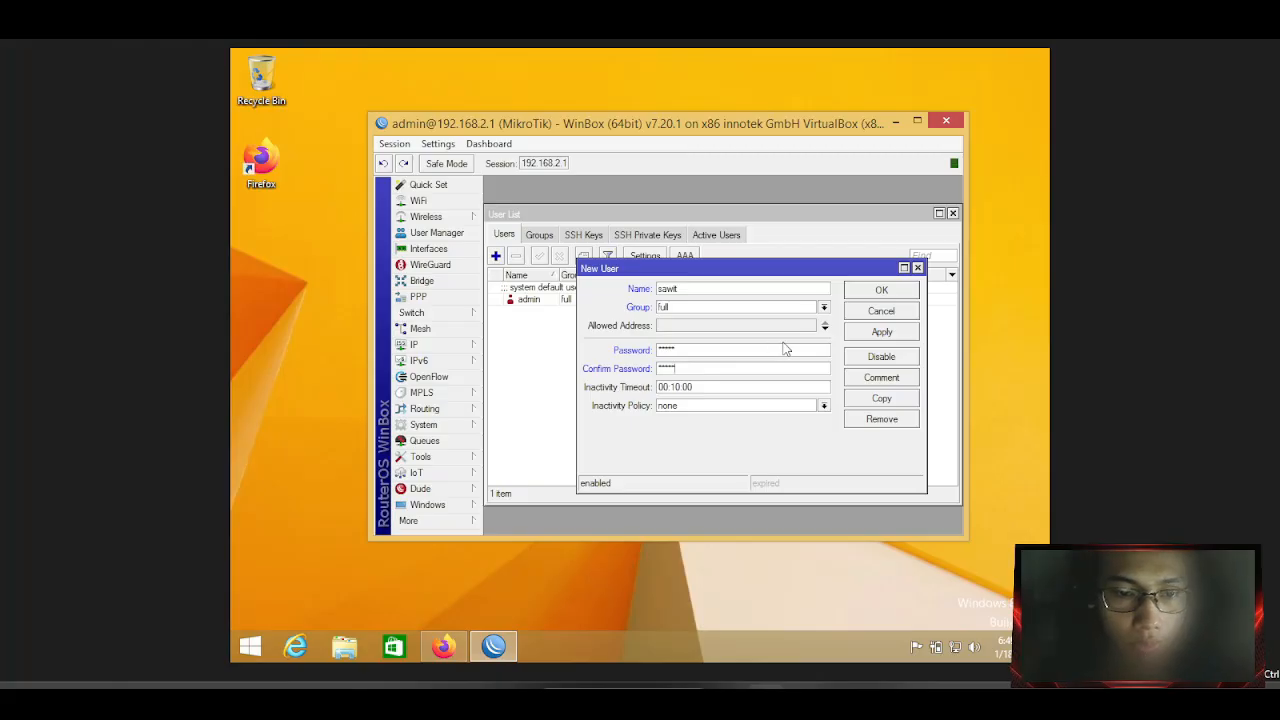
double_click(668, 351)
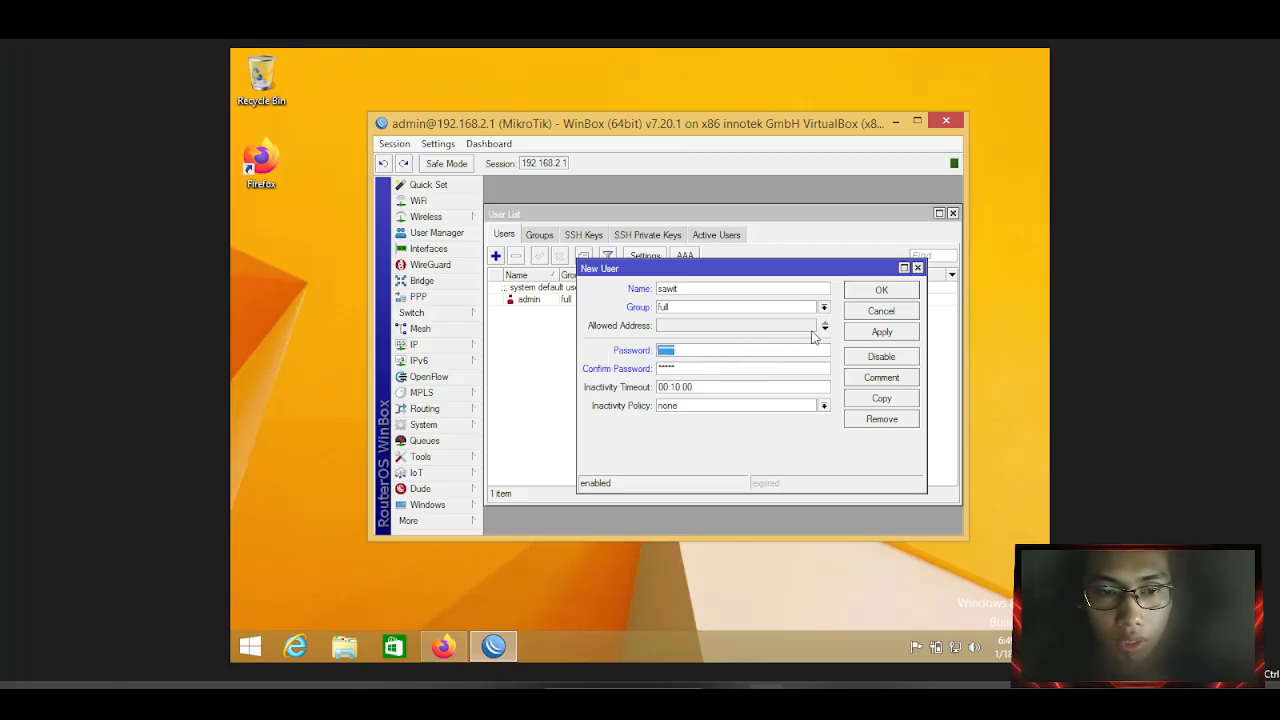
left_click(823, 330)
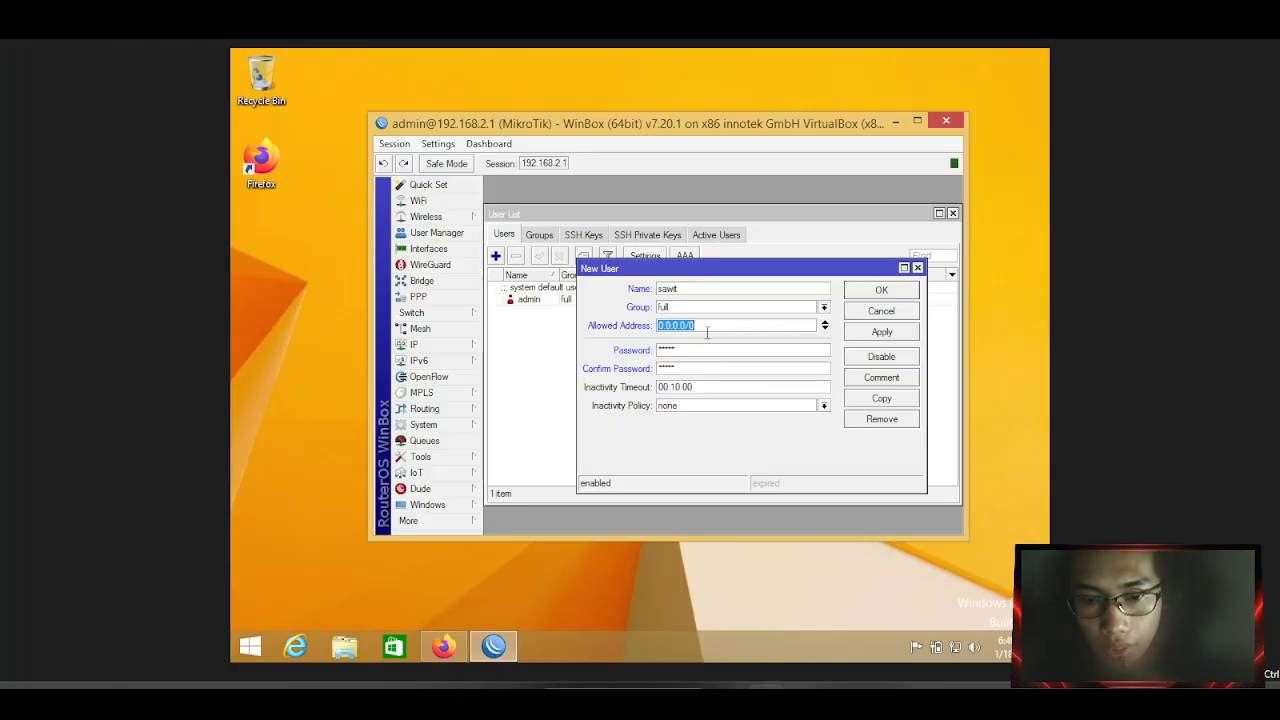
right_click(948, 648)
left_click(951, 636)
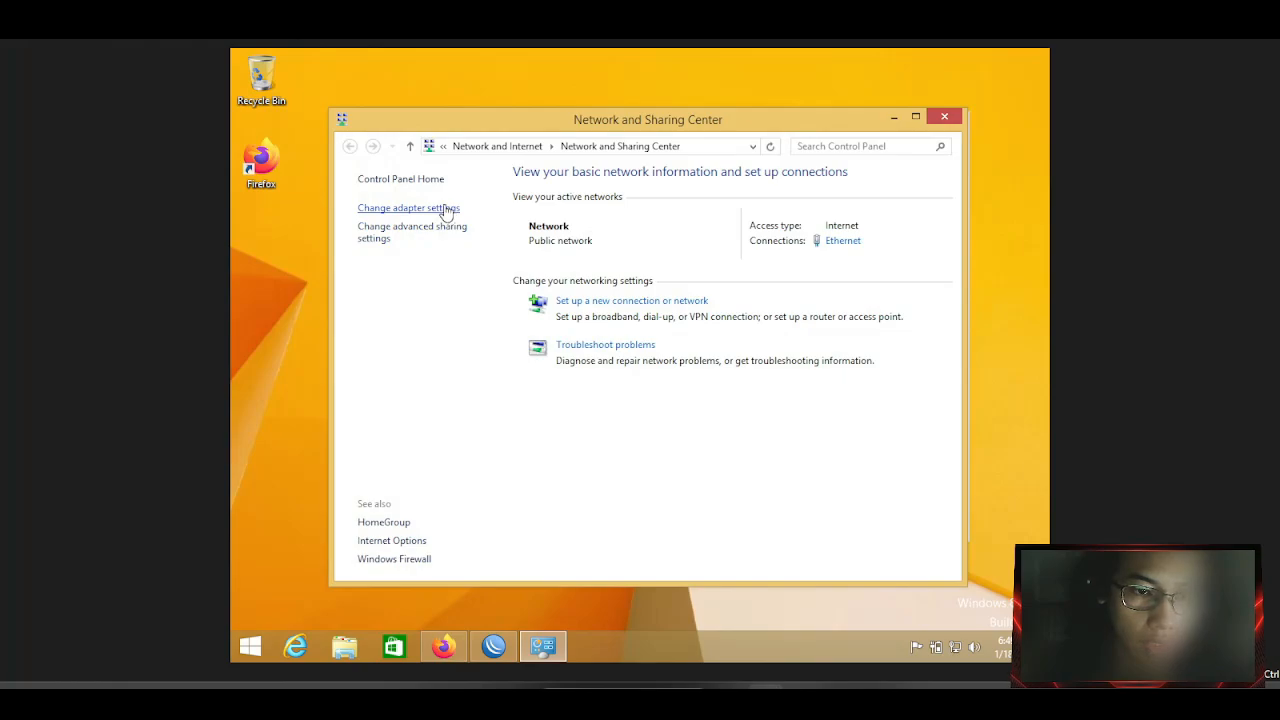
left_click(443, 208)
left_click(483, 218)
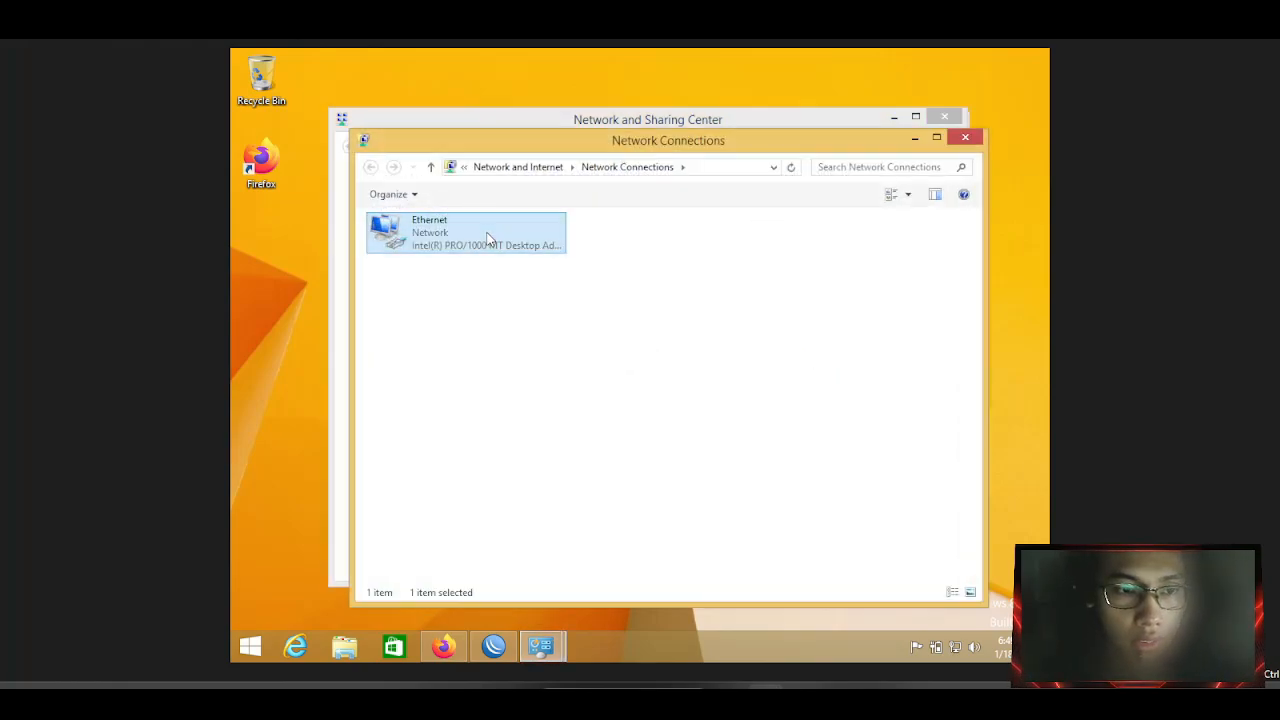
right_click(486, 235)
left_click(528, 260)
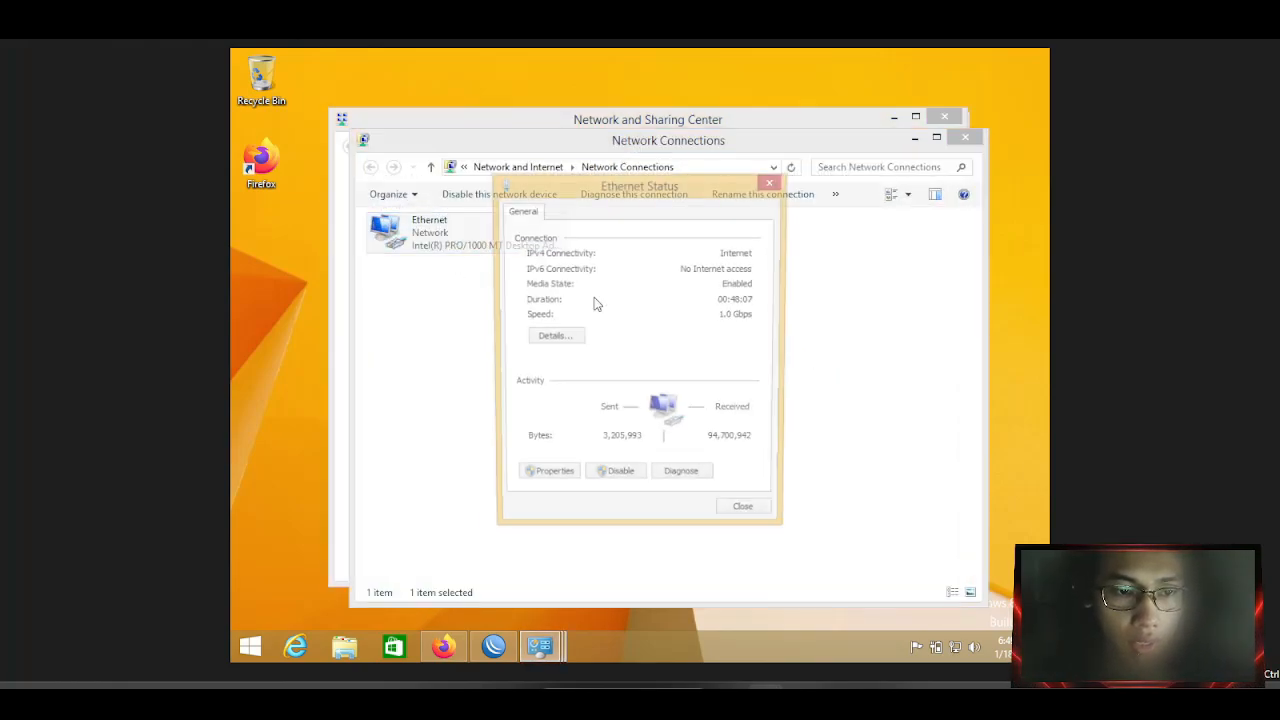
left_click(566, 337)
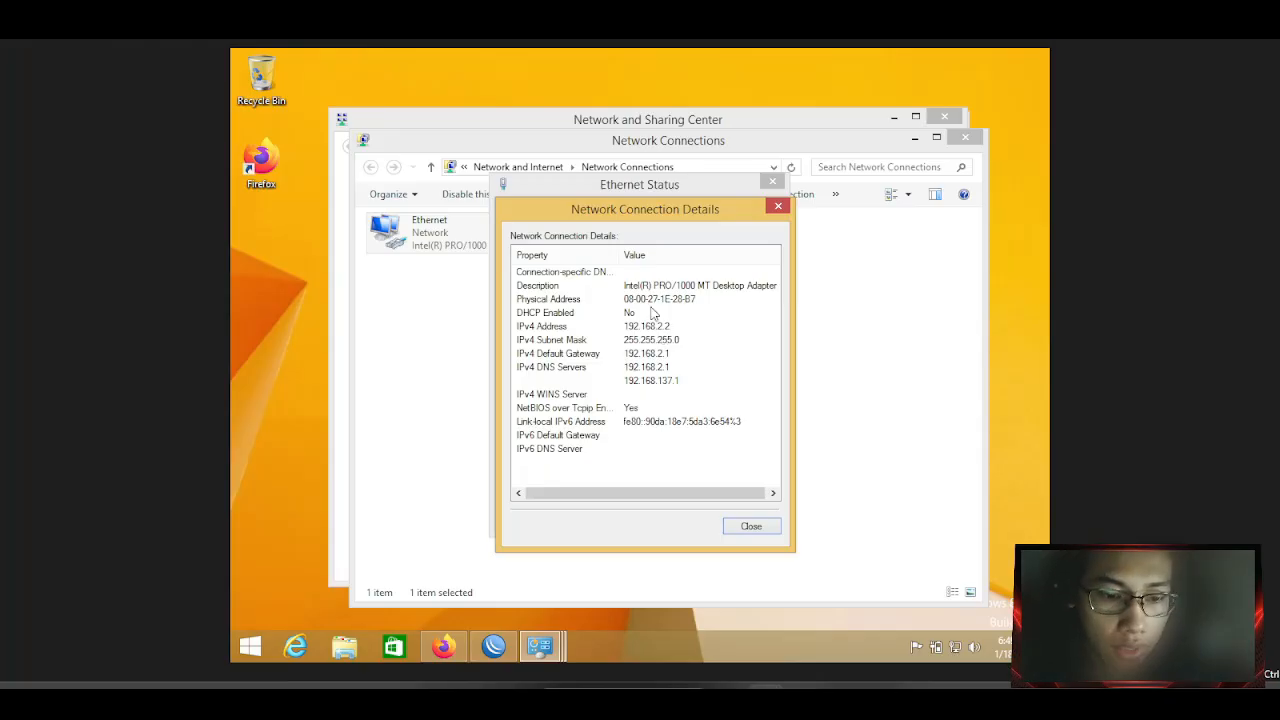
left_click(752, 526)
left_click(745, 518)
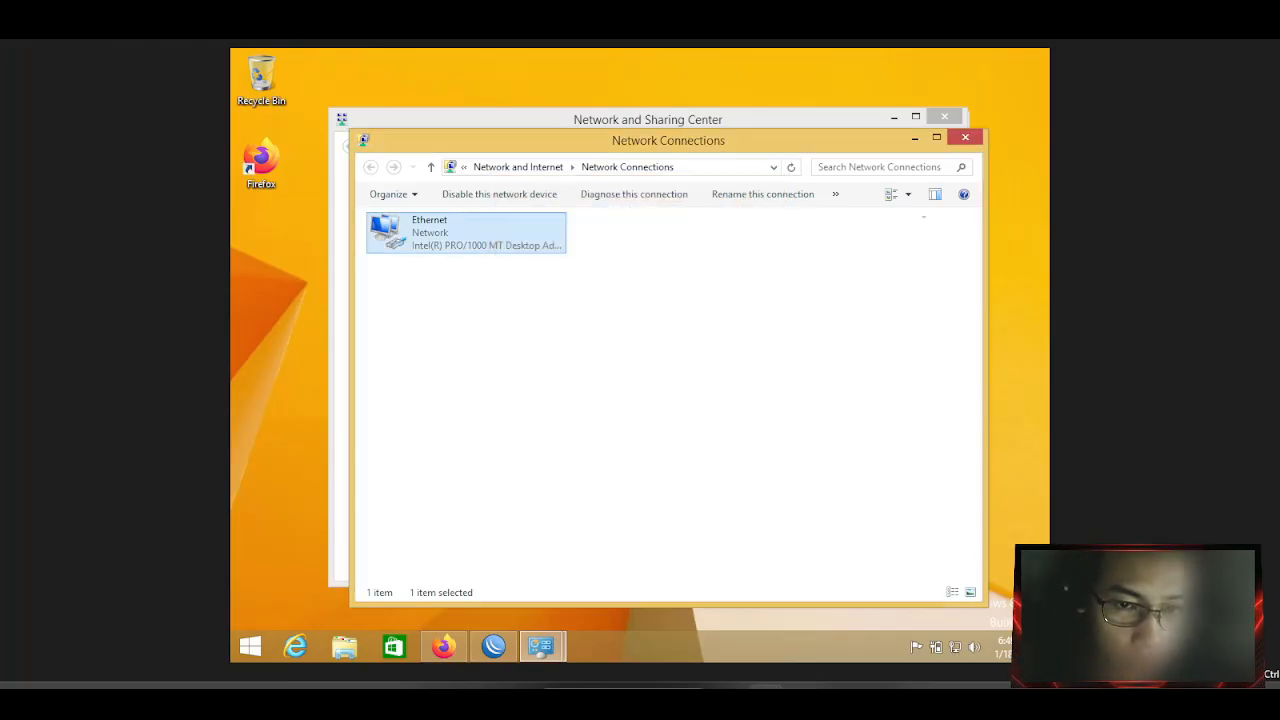
left_click(965, 137)
left_click(945, 118)
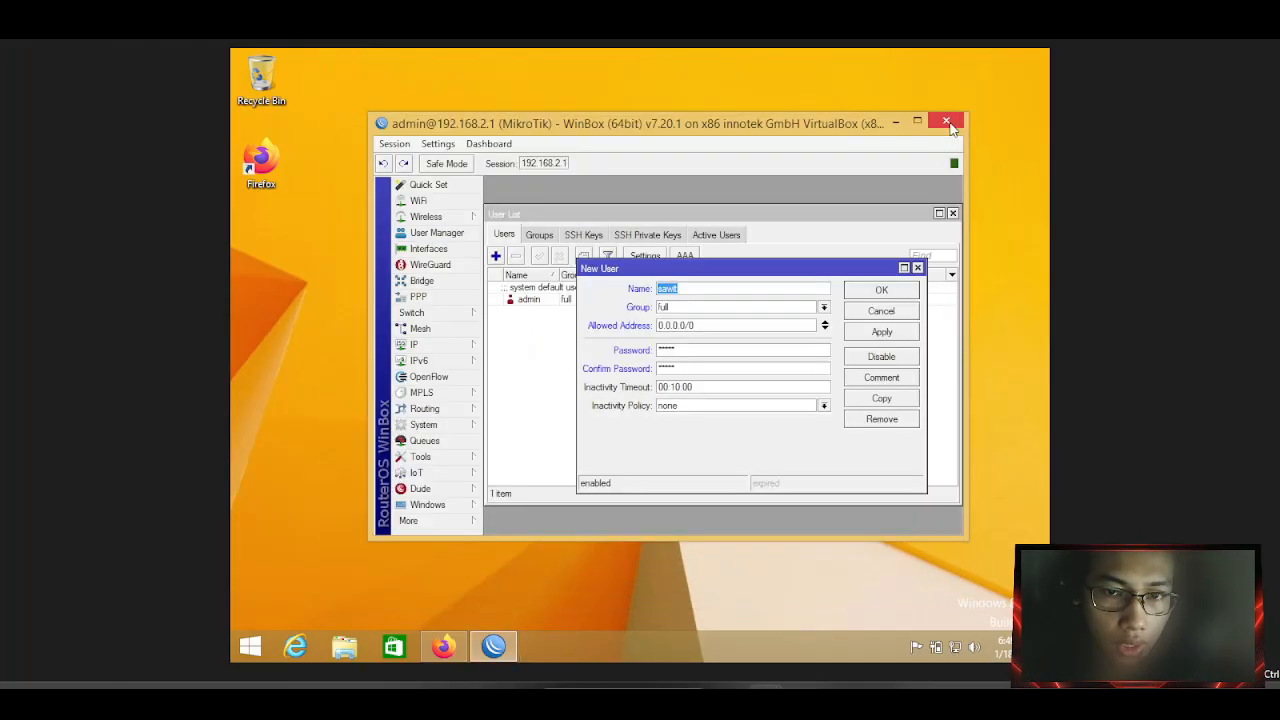
Restrict the new user's allowed address to 192.168.2.2, apply, and close the form.
left_click_drag(695, 325, 620, 318)
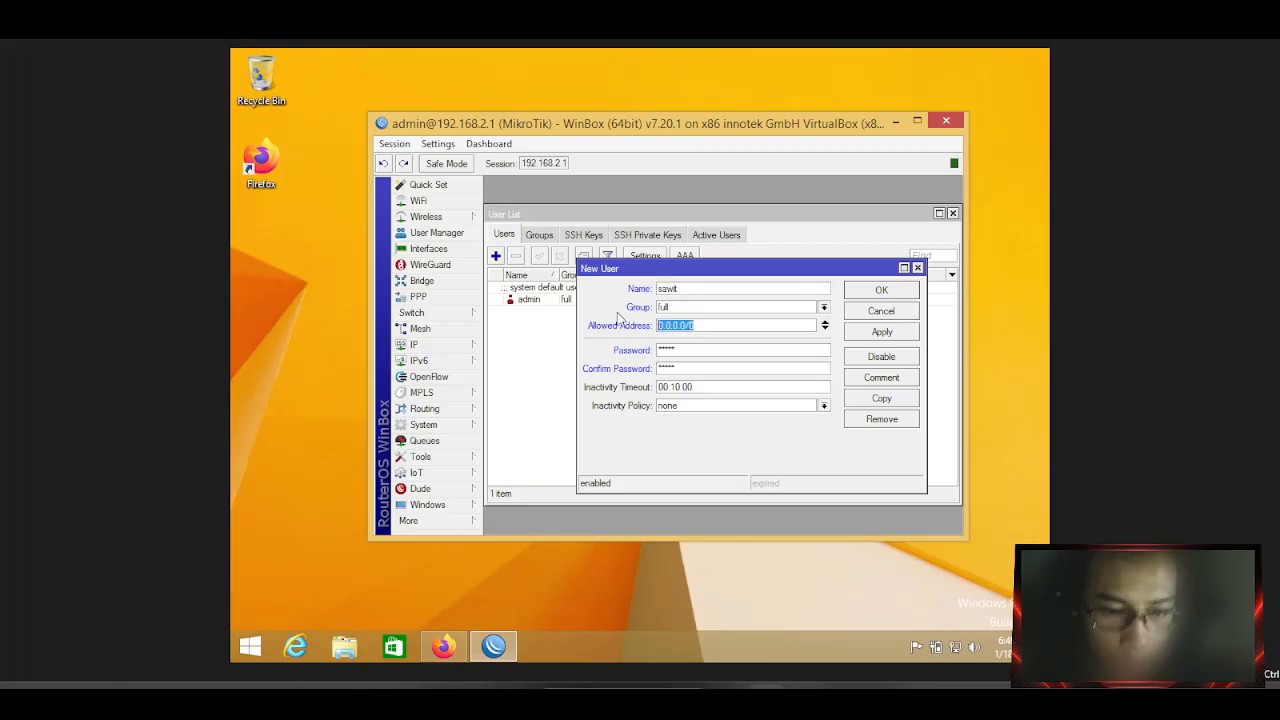
type("192.168.")
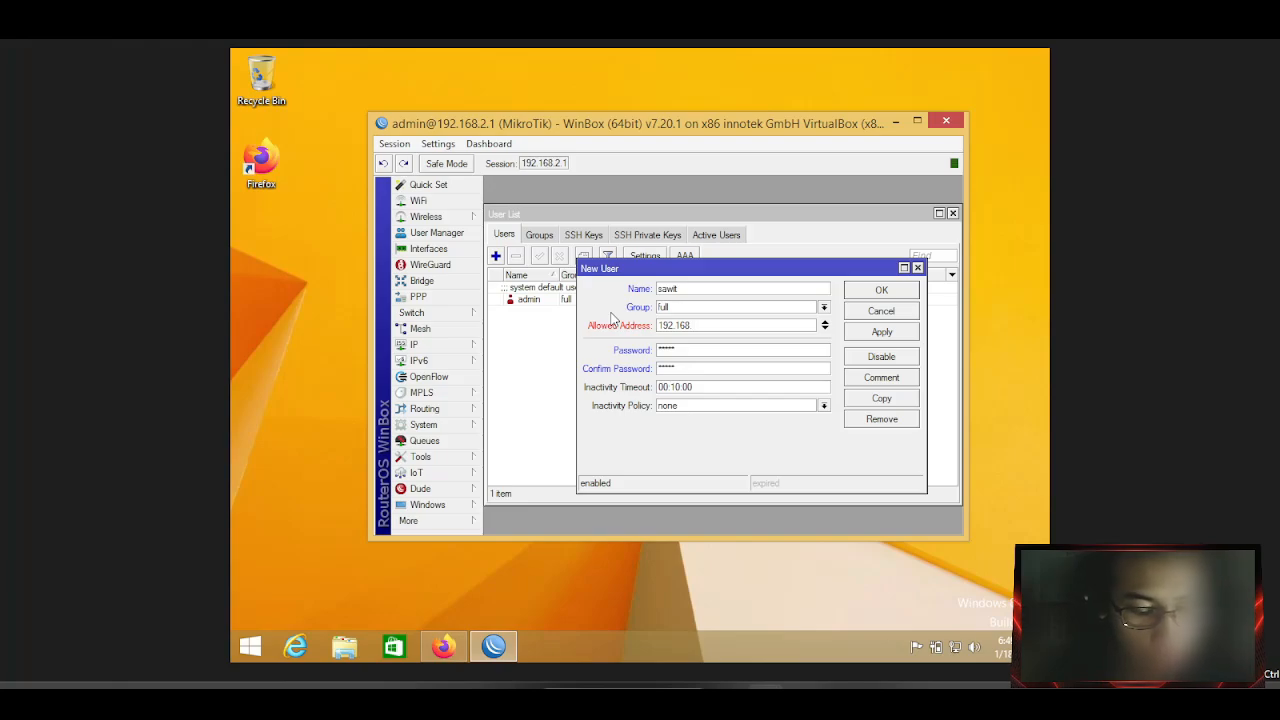
type("2.3")
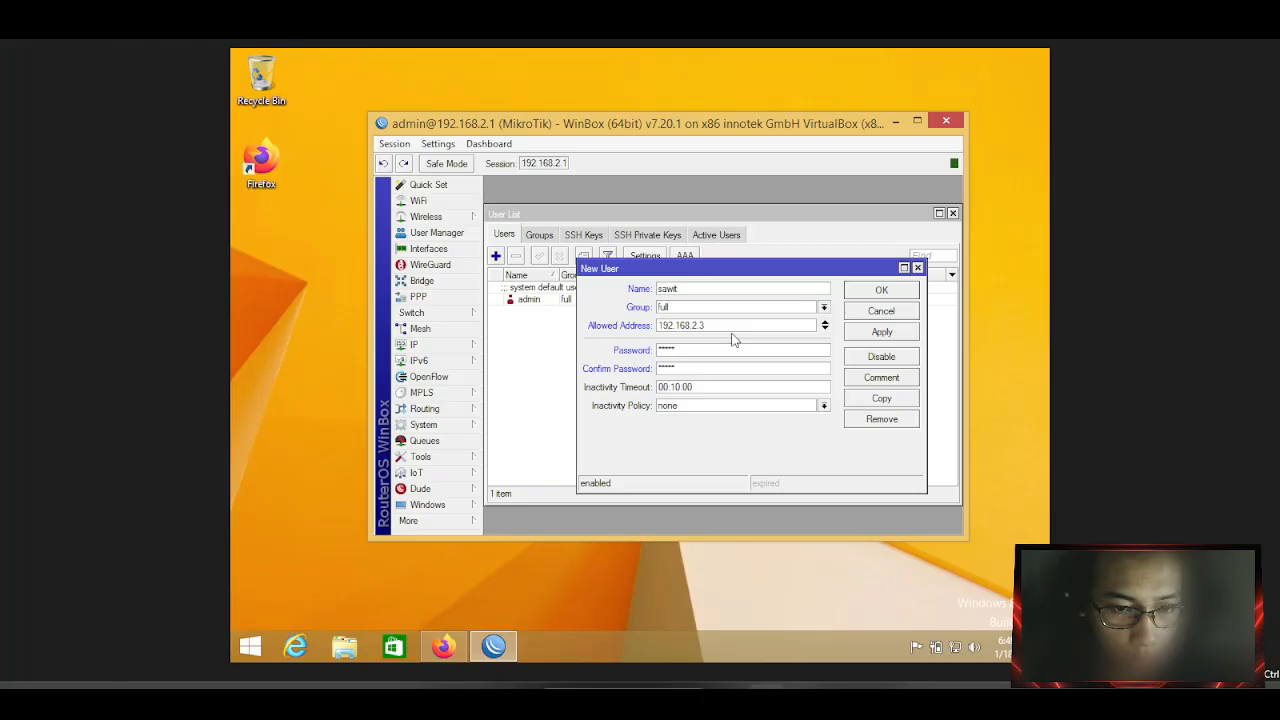
key("BackSpace")
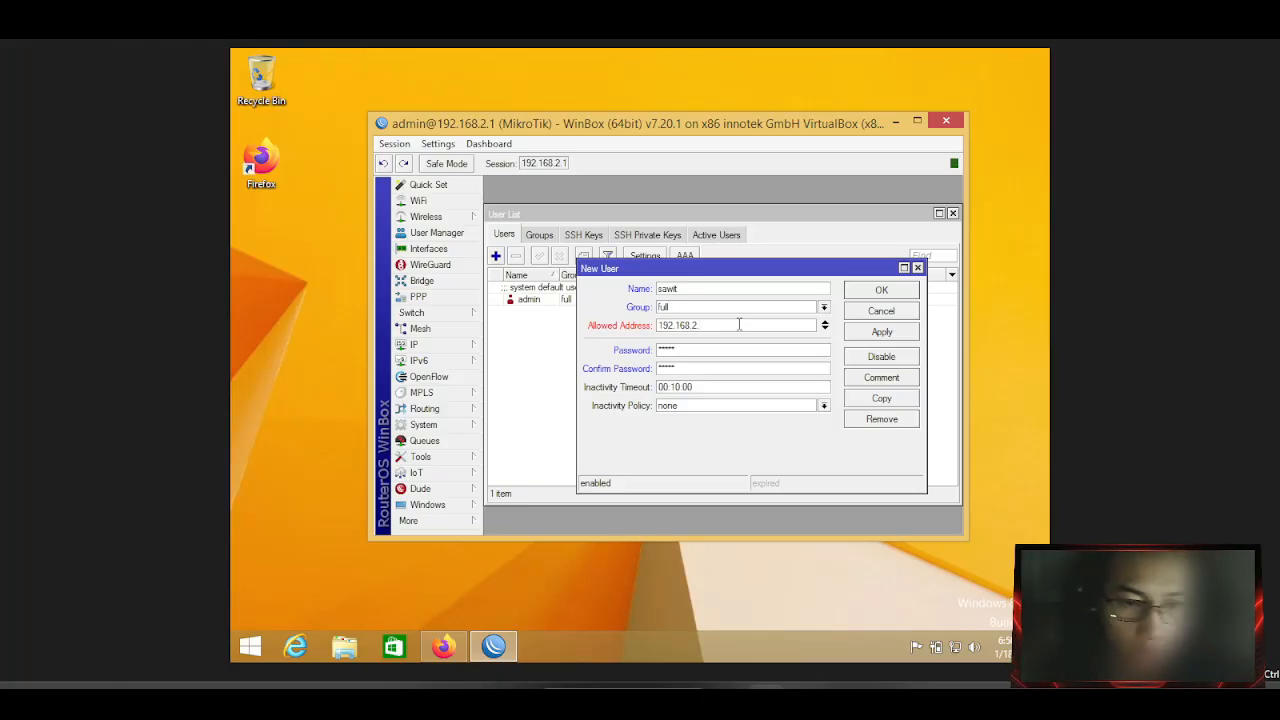
type("2")
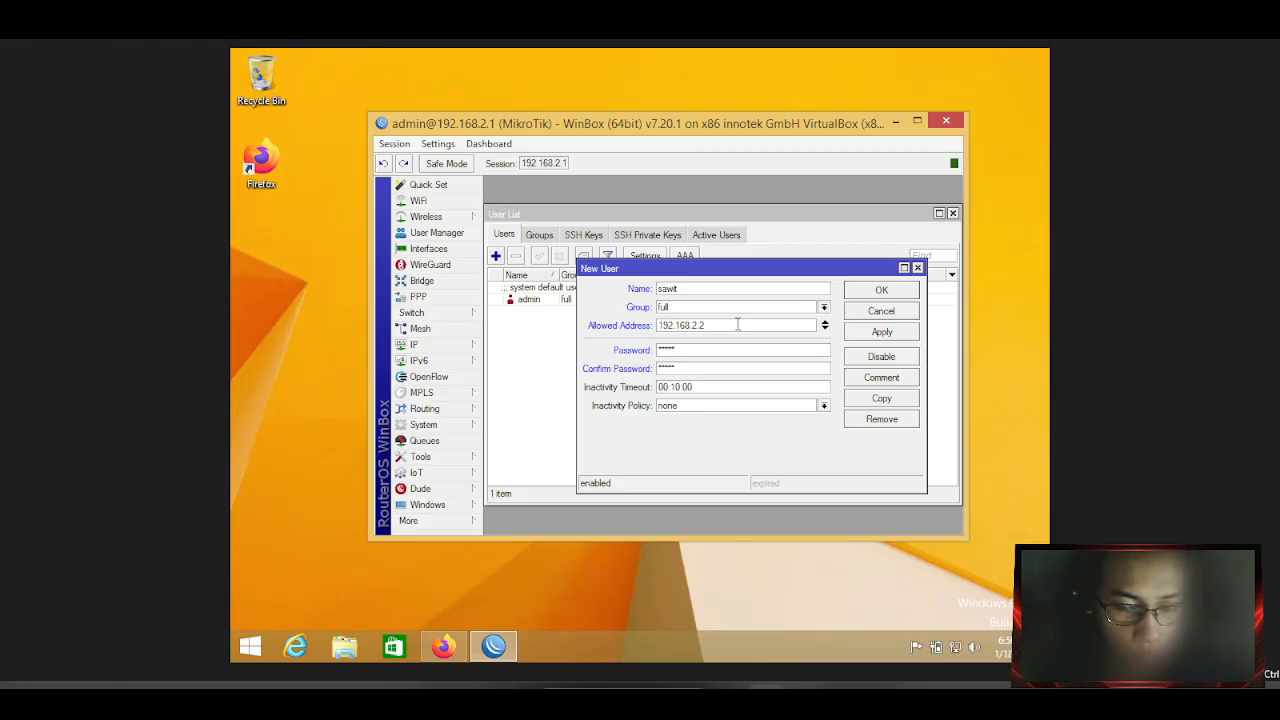
left_click(902, 334)
left_click(895, 292)
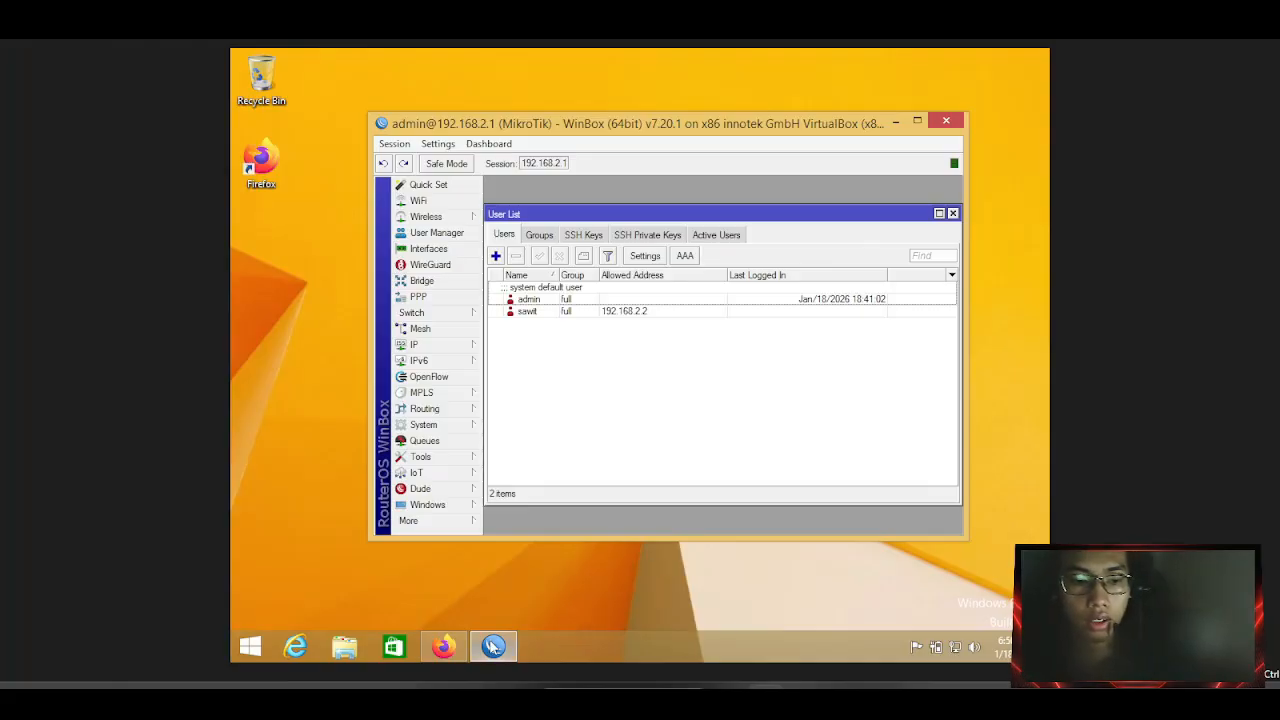
left_click(470, 566)
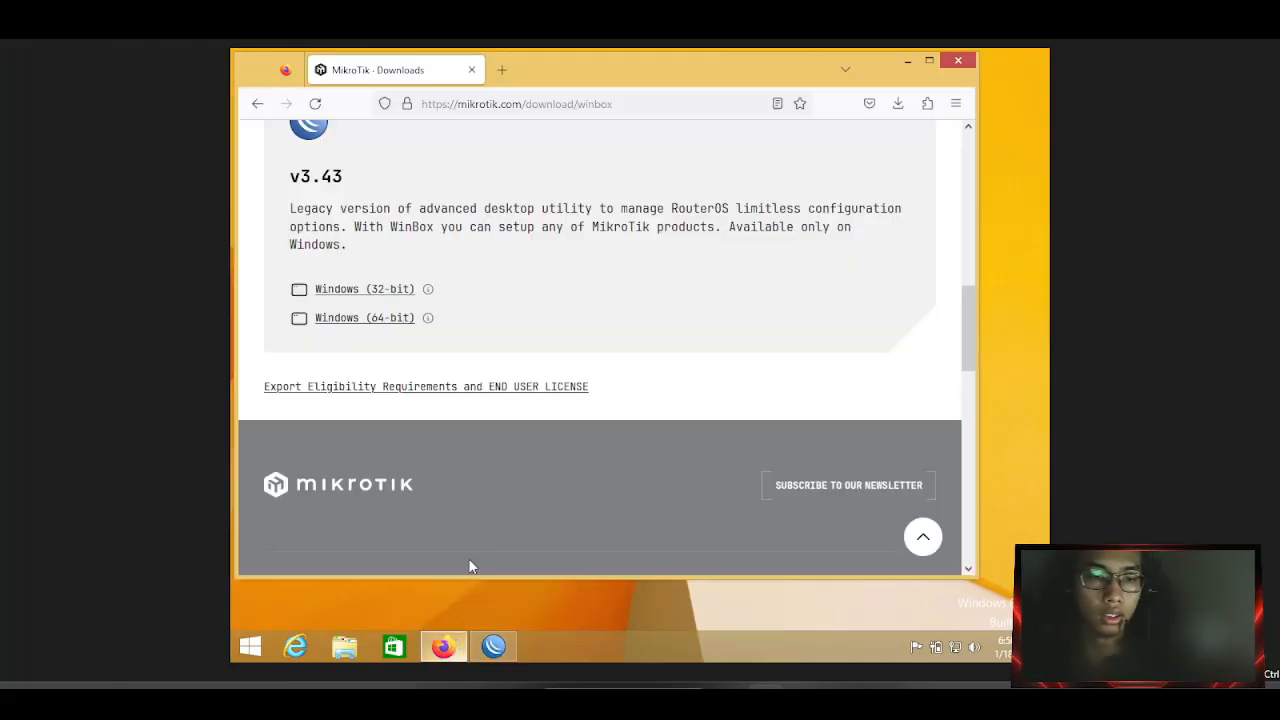
Load the router page at 192.168.2.1 in a new Firefox tab.
left_click(503, 70)
left_click(537, 103)
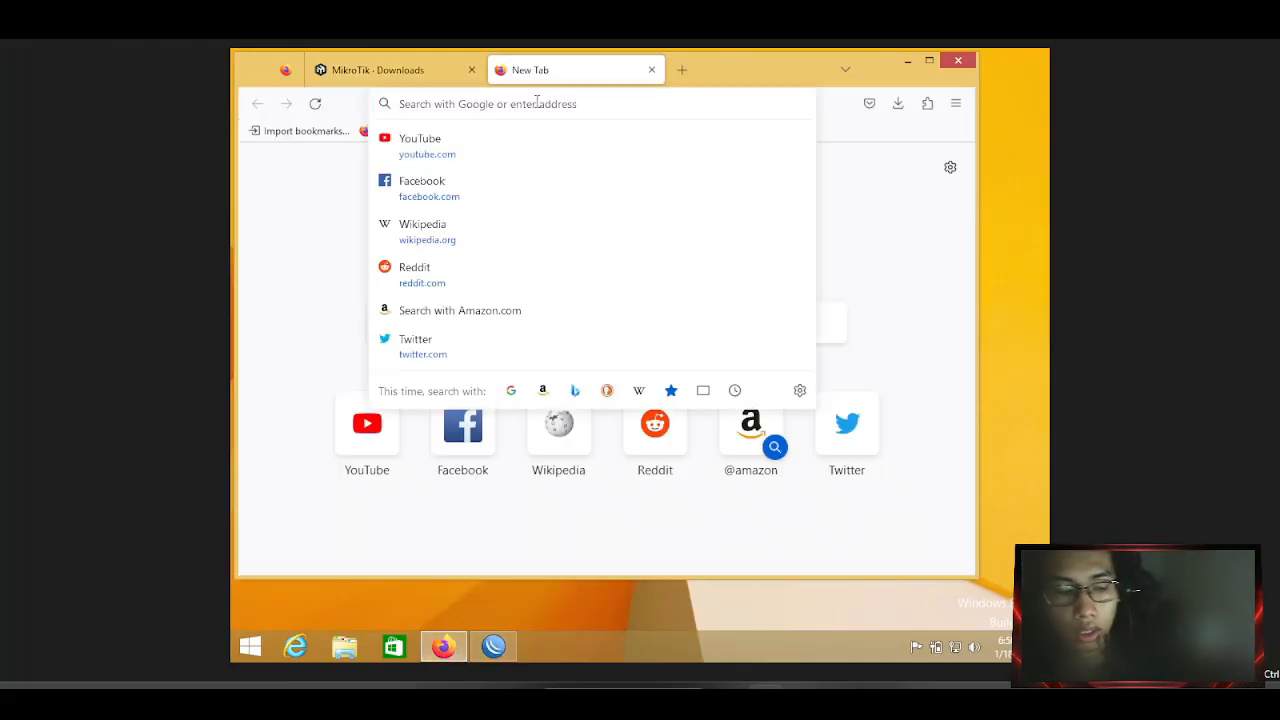
type("192")
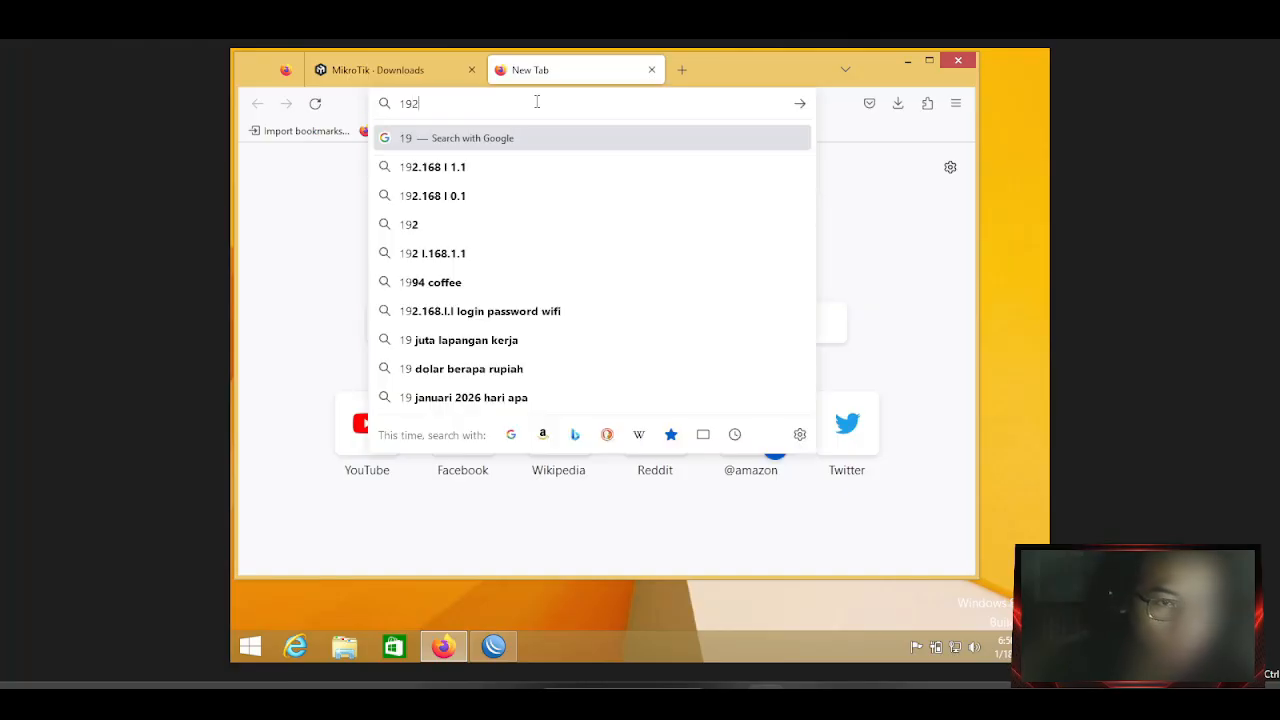
type(".1")
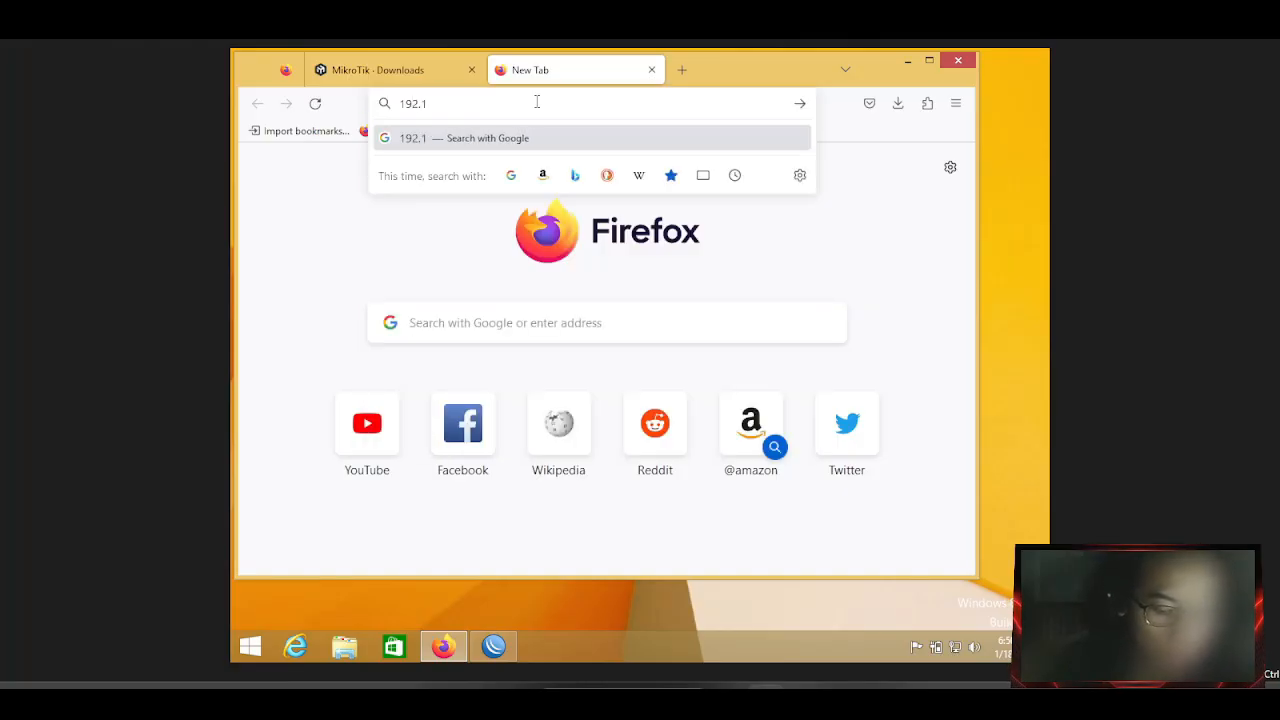
type("68.2")
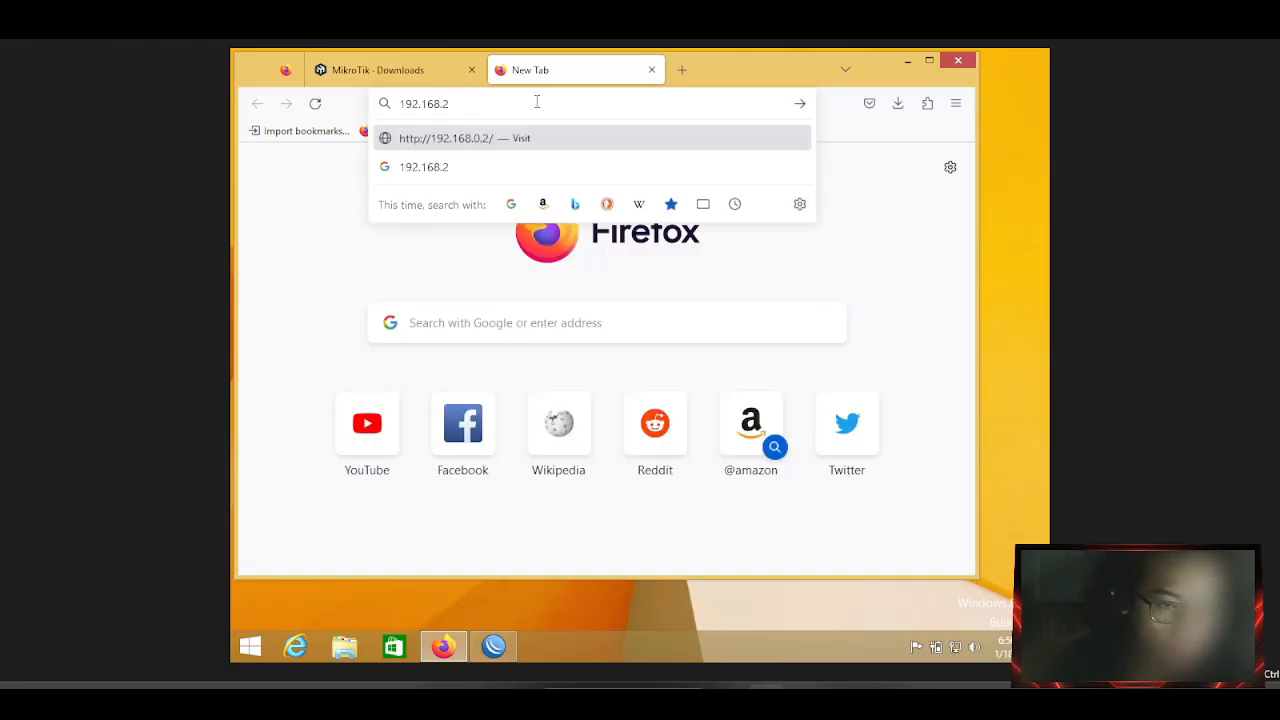
type(".1")
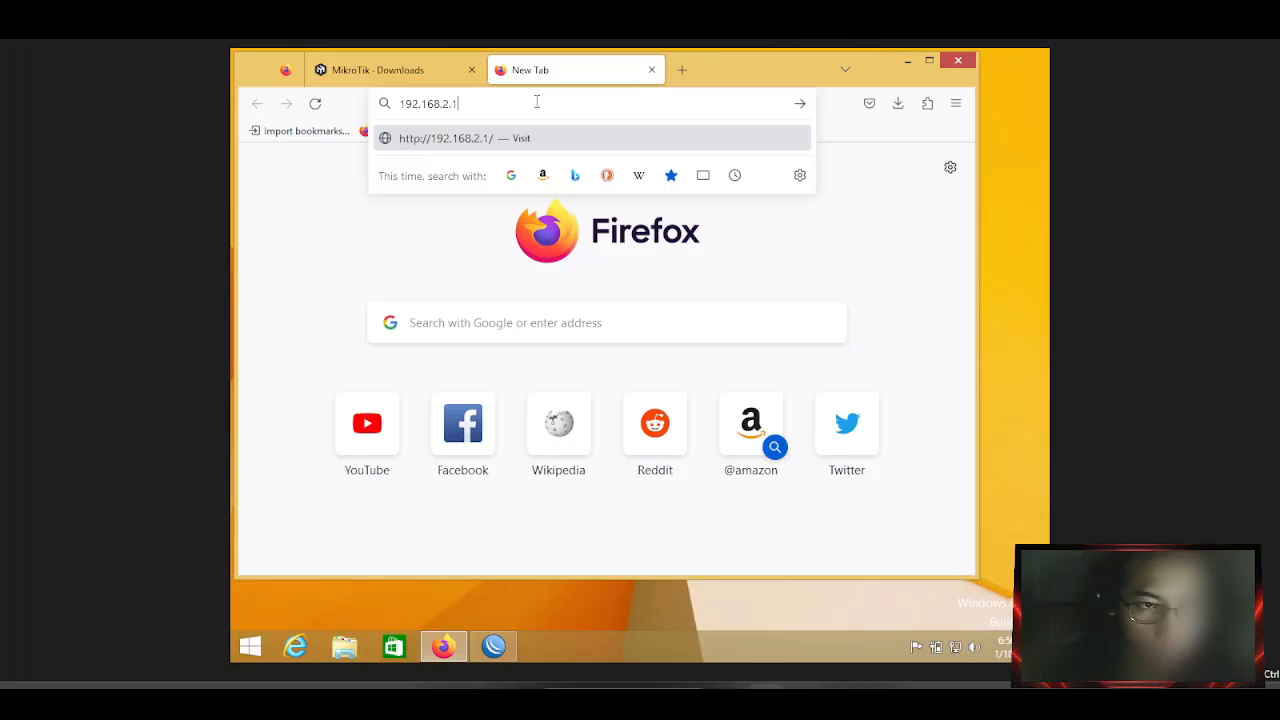
key("Return")
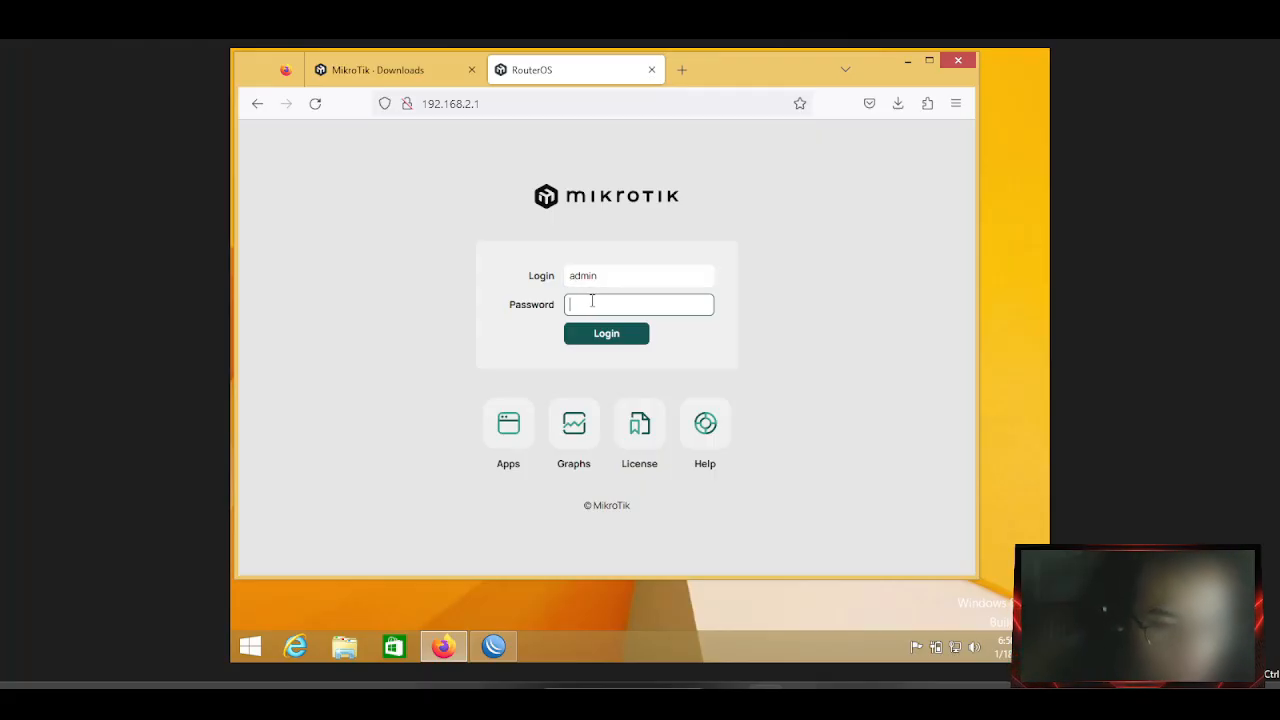
Log in to WebFig, retrying the password after the first attempt fails.
type("••")
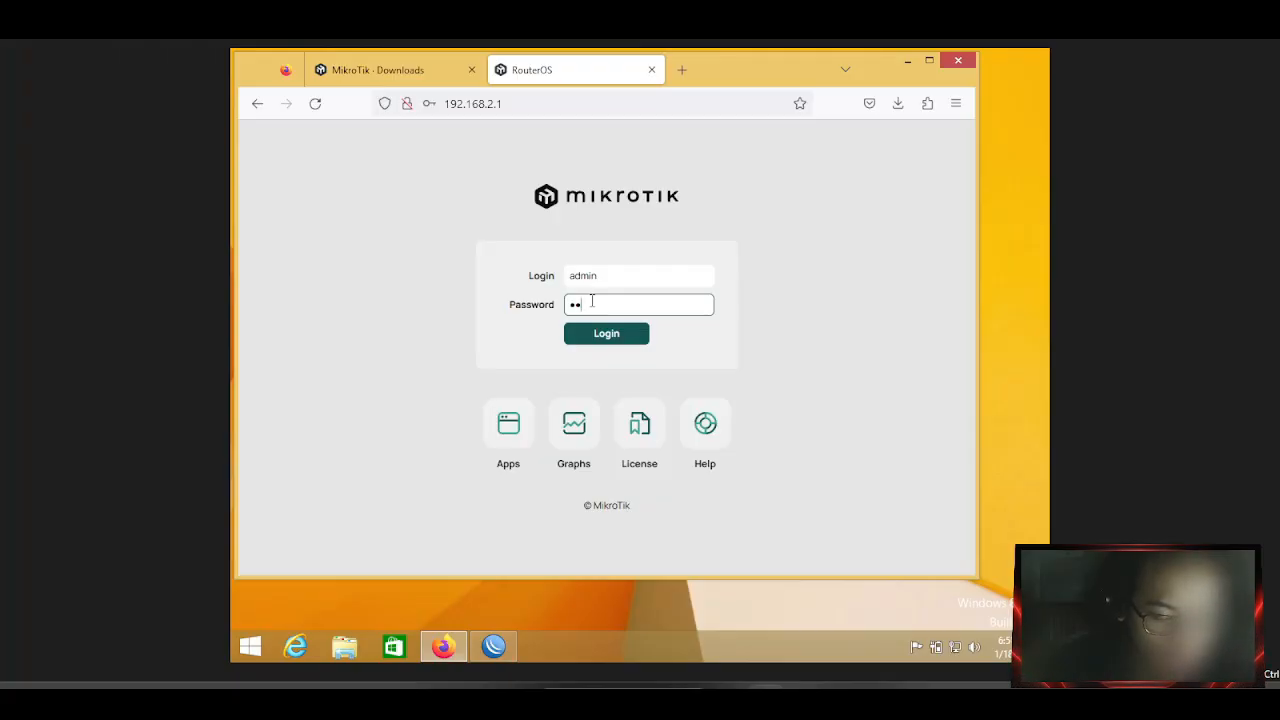
key("BackSpace")
key("BackSpace")
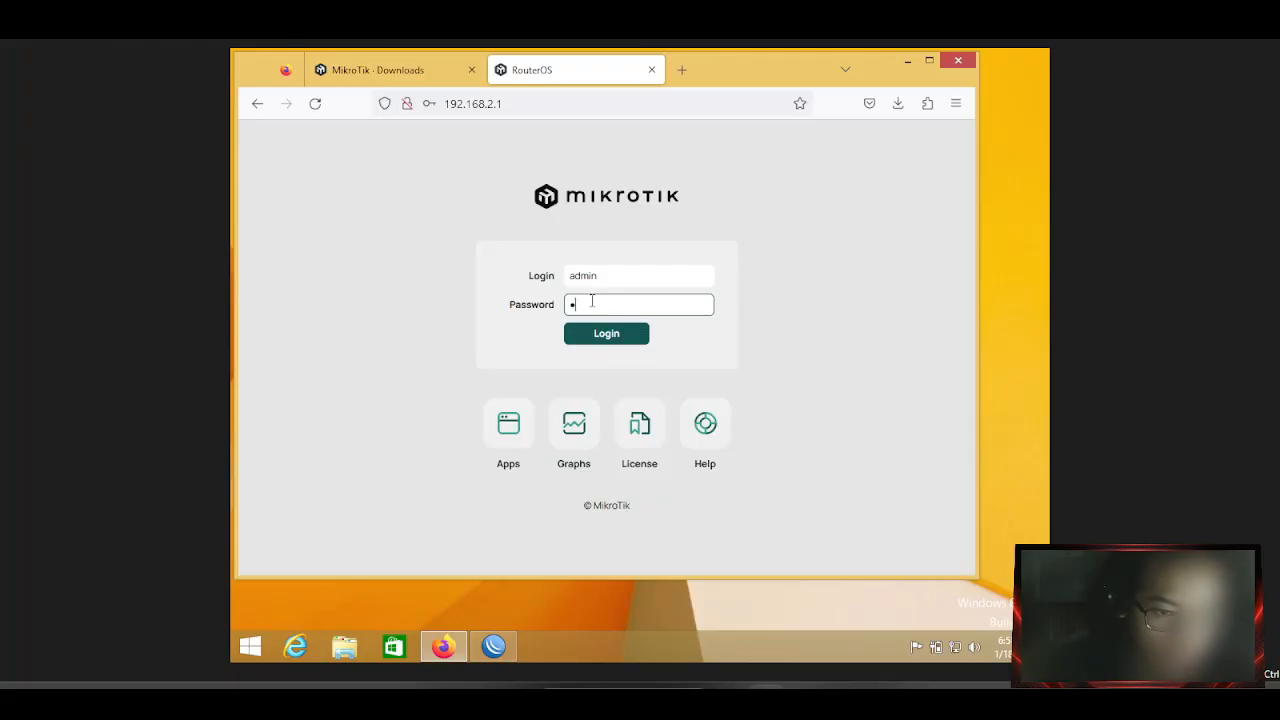
type("••••••")
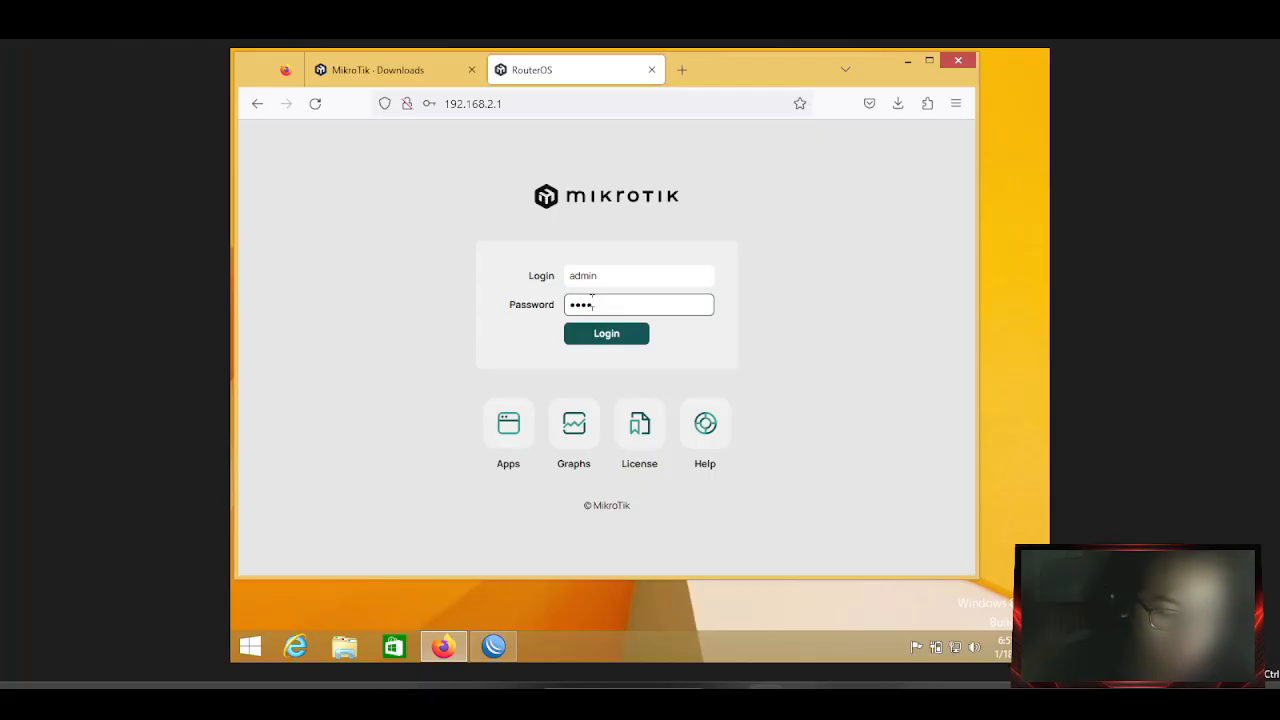
key("BackSpace")
type("•")
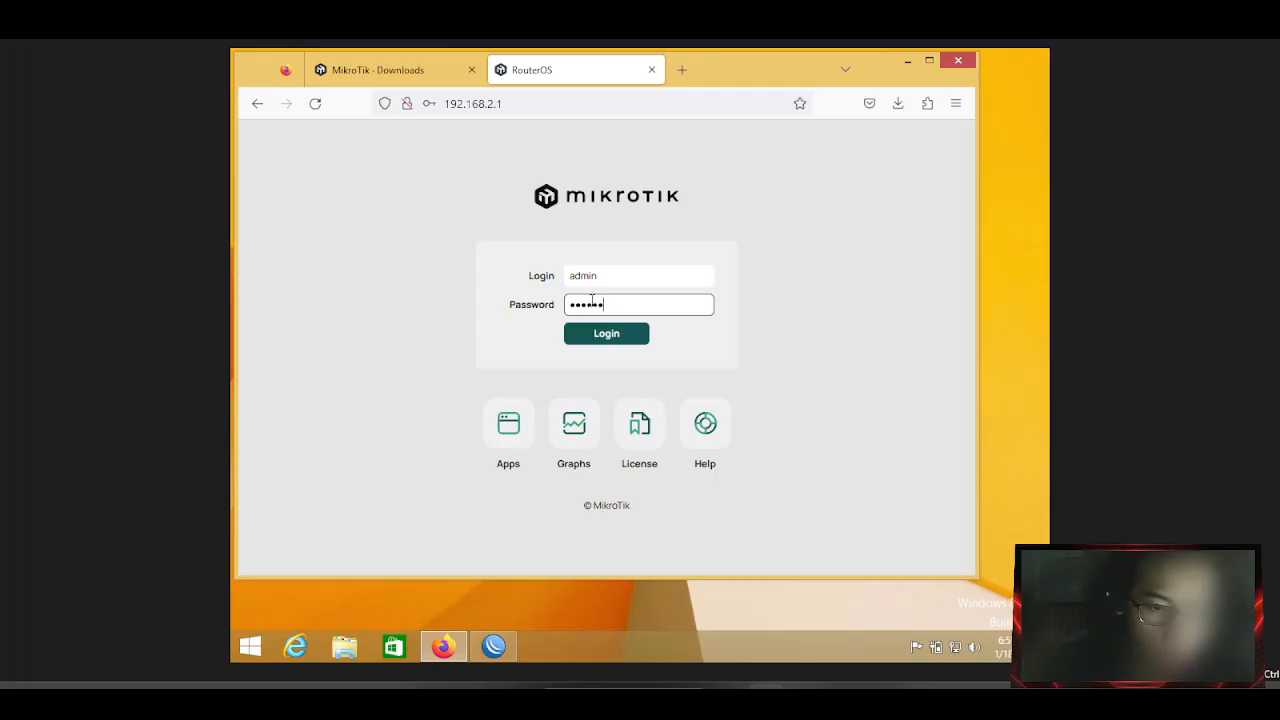
key("Return")
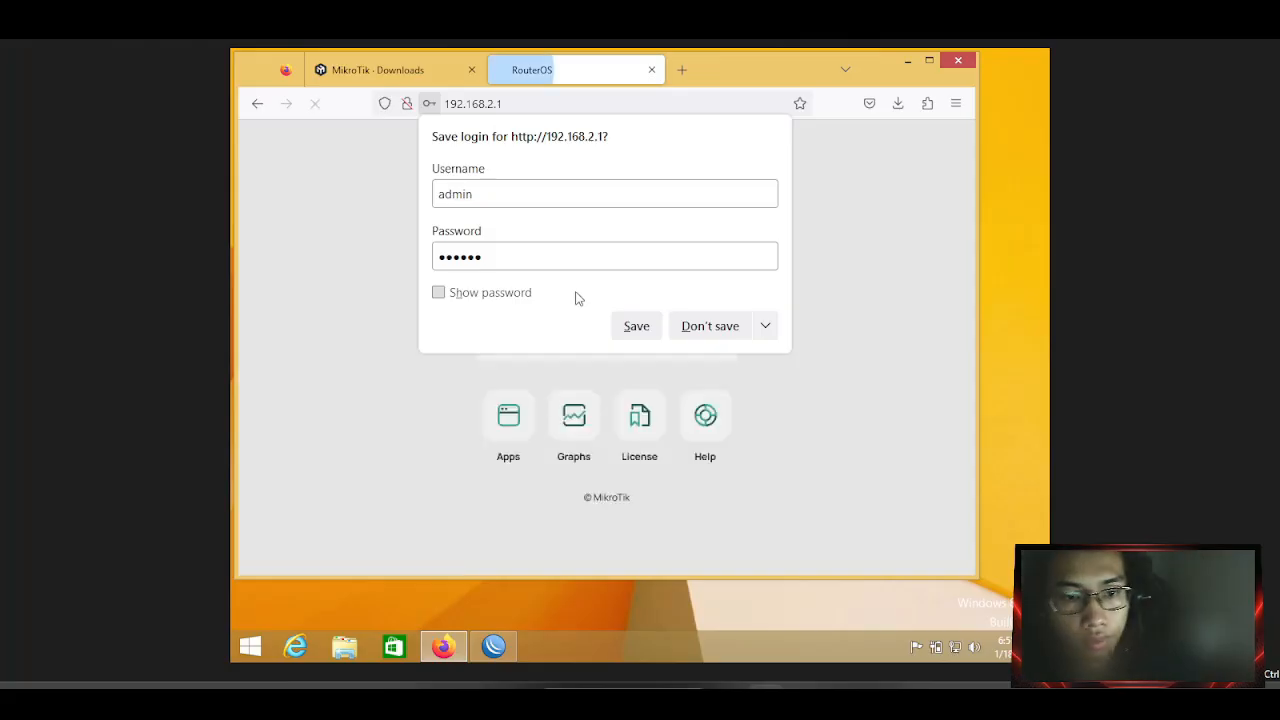
left_click(838, 291)
left_click(639, 323)
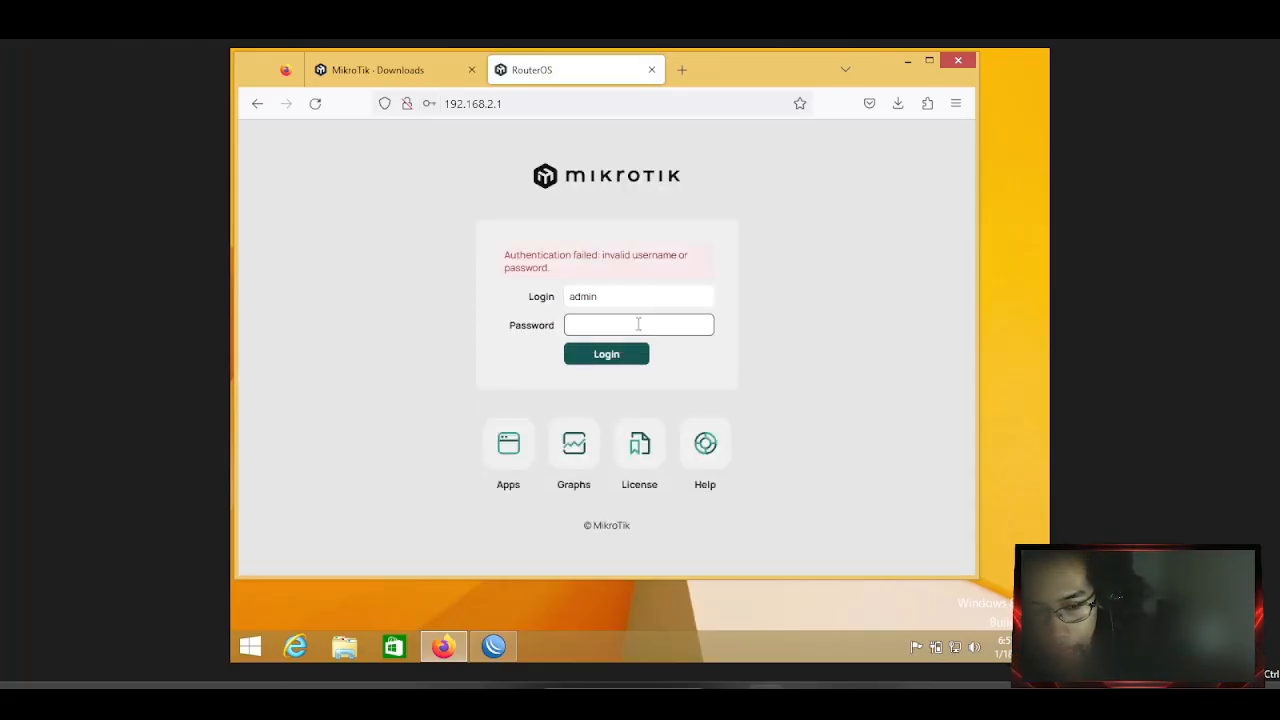
type("admin")
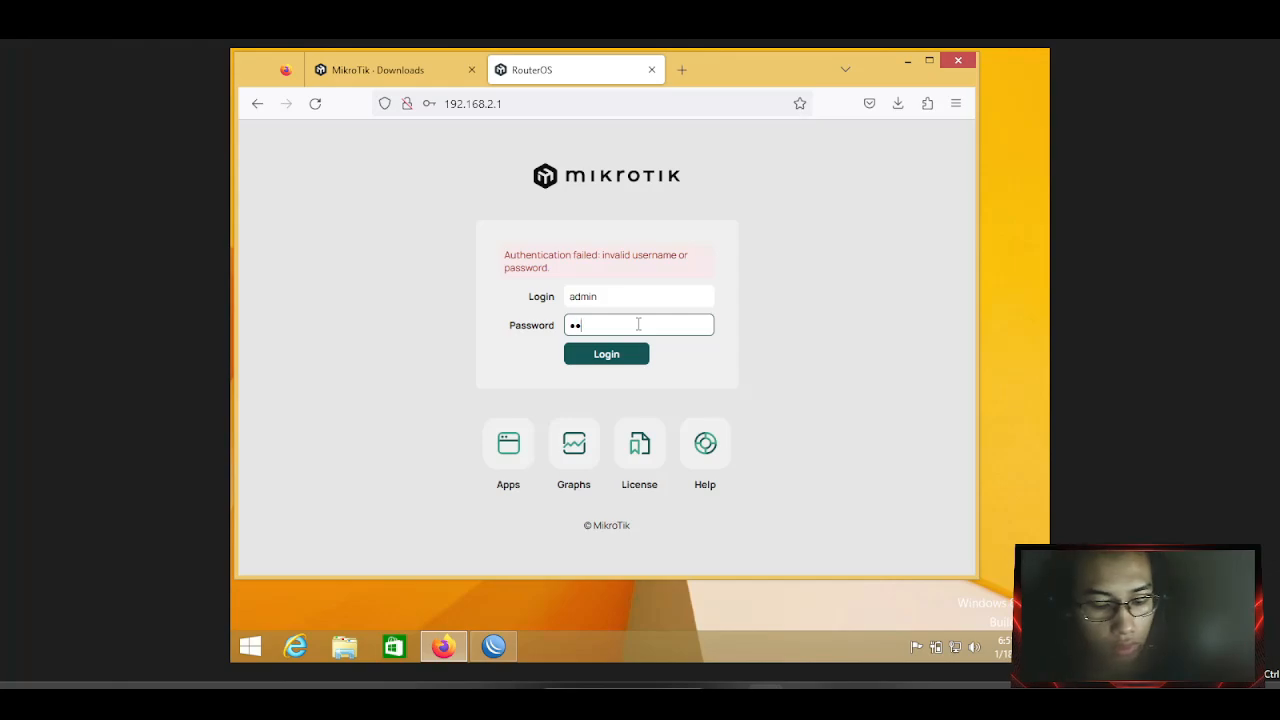
key("Return")
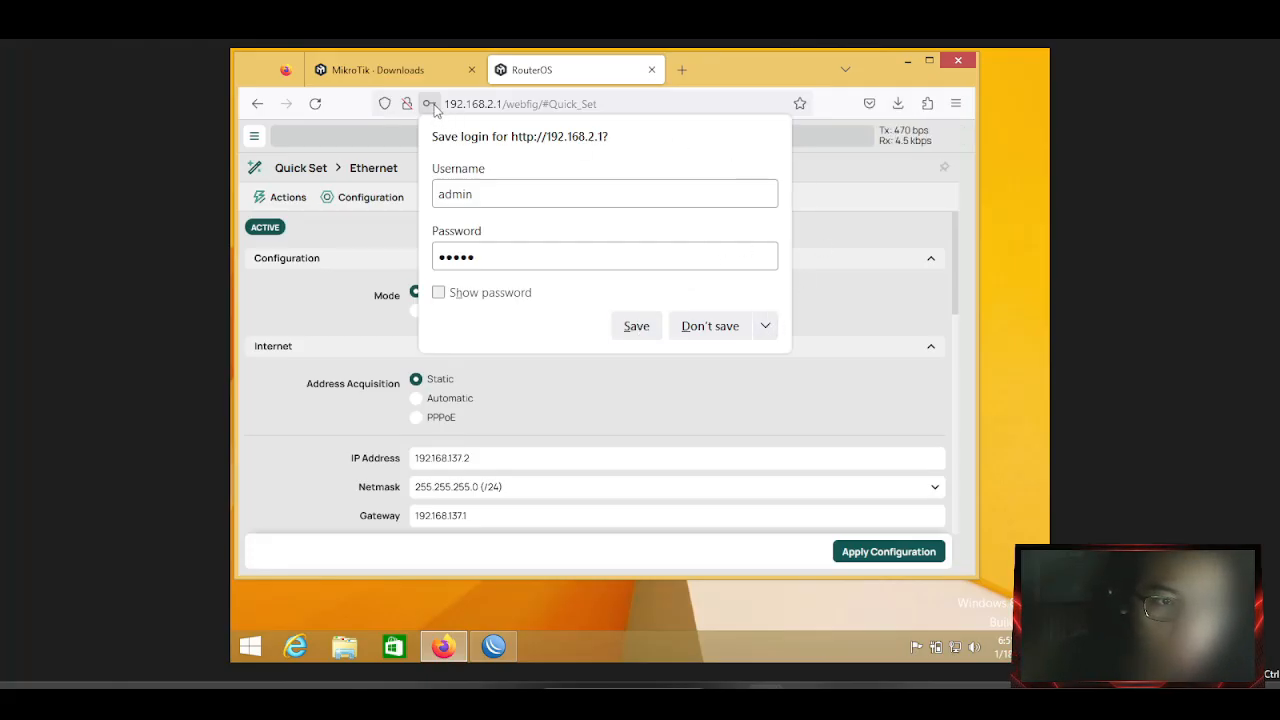
Dismiss the save-login prompt, maximize the browser, and switch to WebFig's advanced view.
left_click(430, 104)
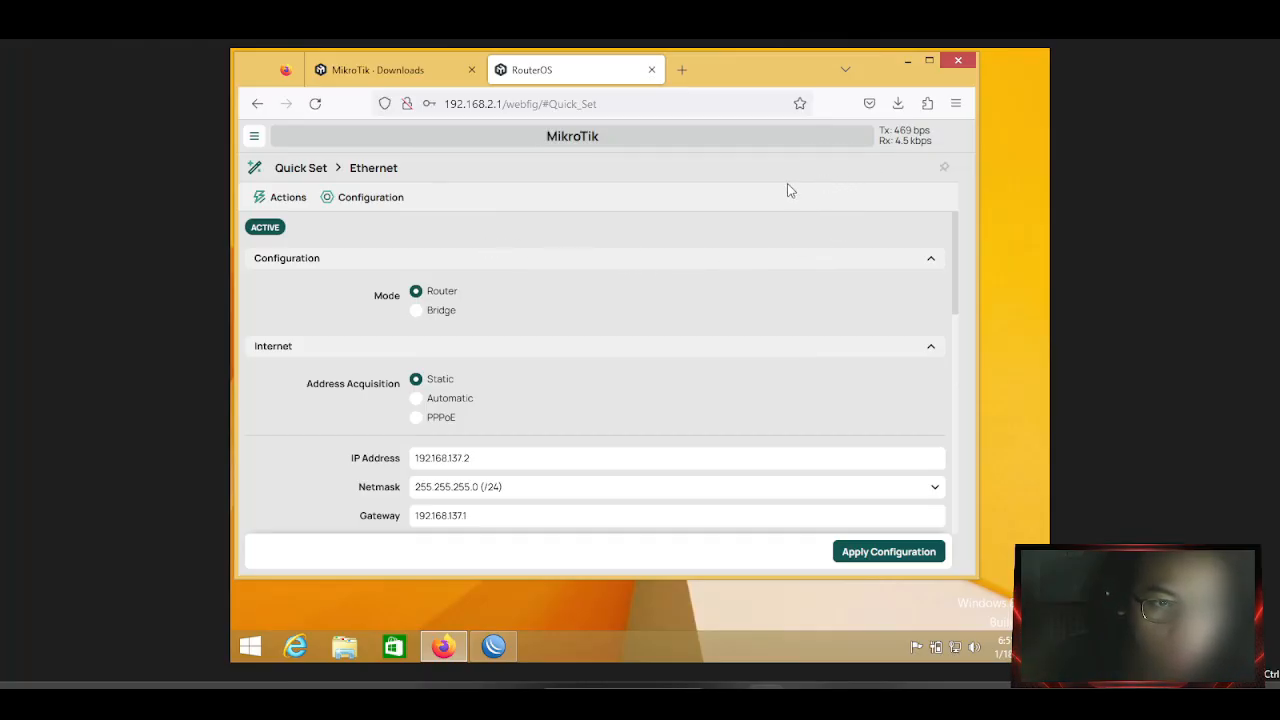
left_click(929, 60)
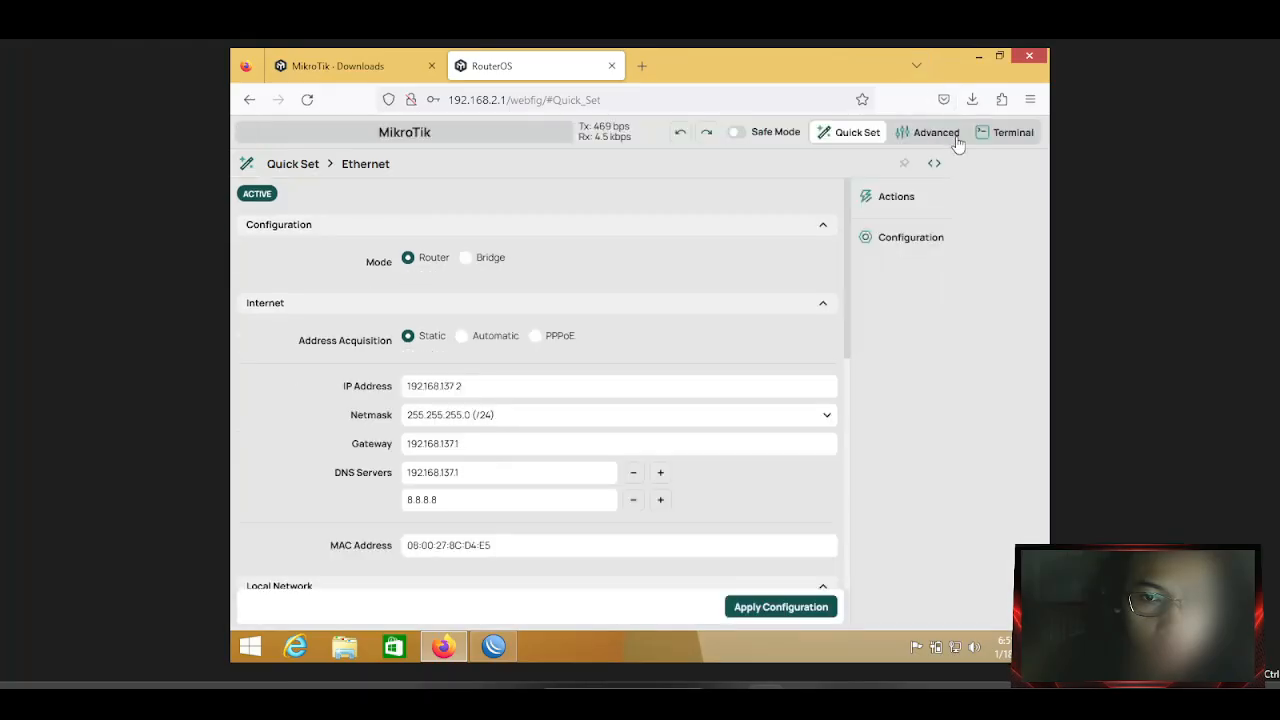
left_click(930, 137)
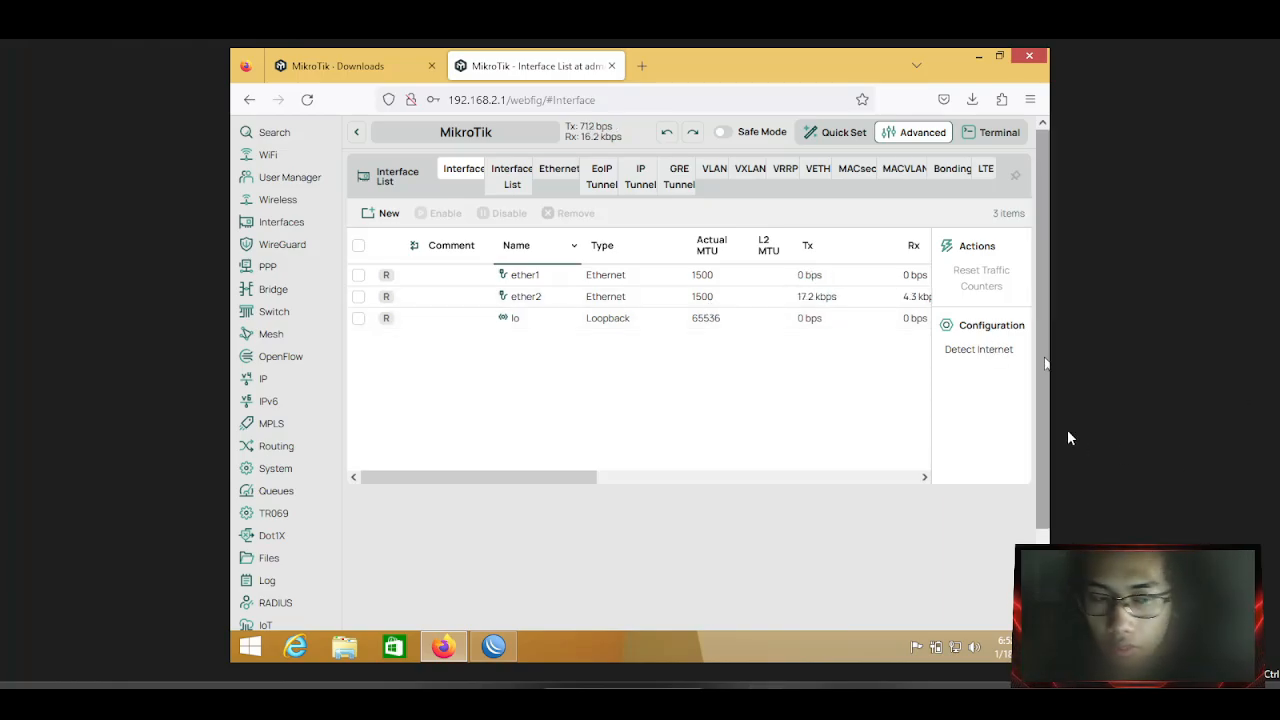
scroll(300, 491, "down", 2)
scroll(334, 380, "up", 2)
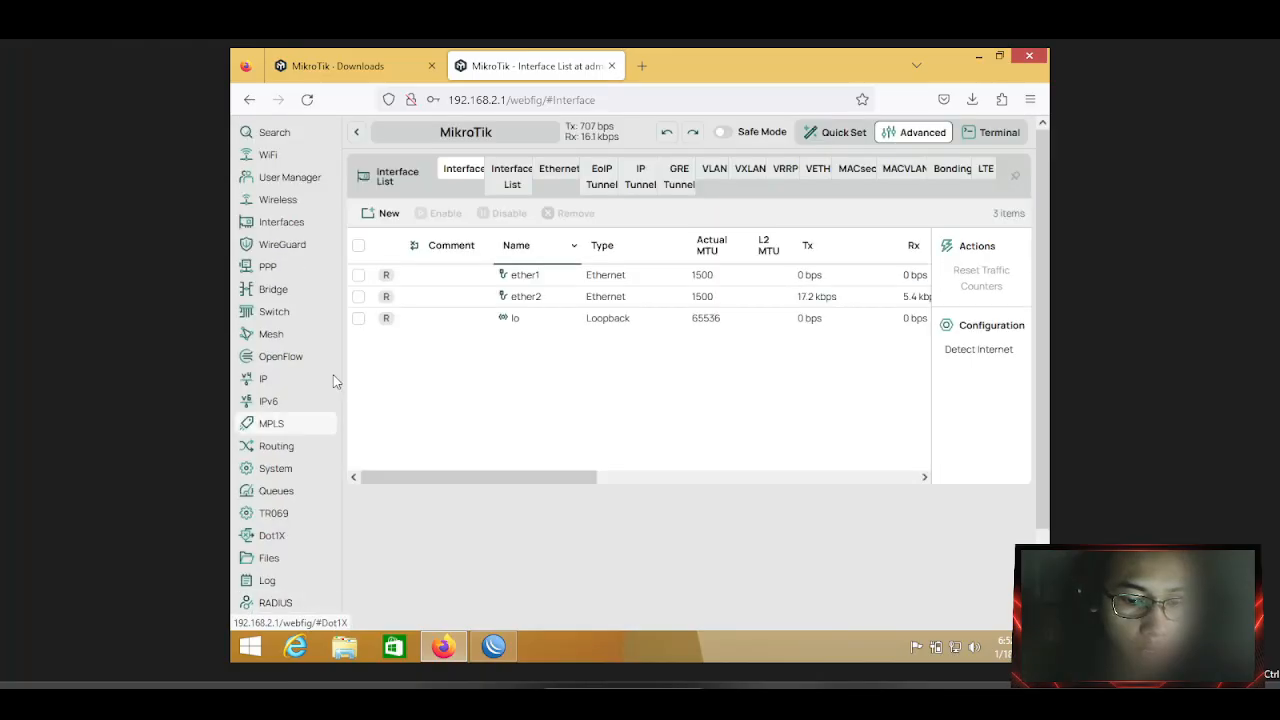
scroll(334, 357, "down", 2)
scroll(320, 245, "up", 2)
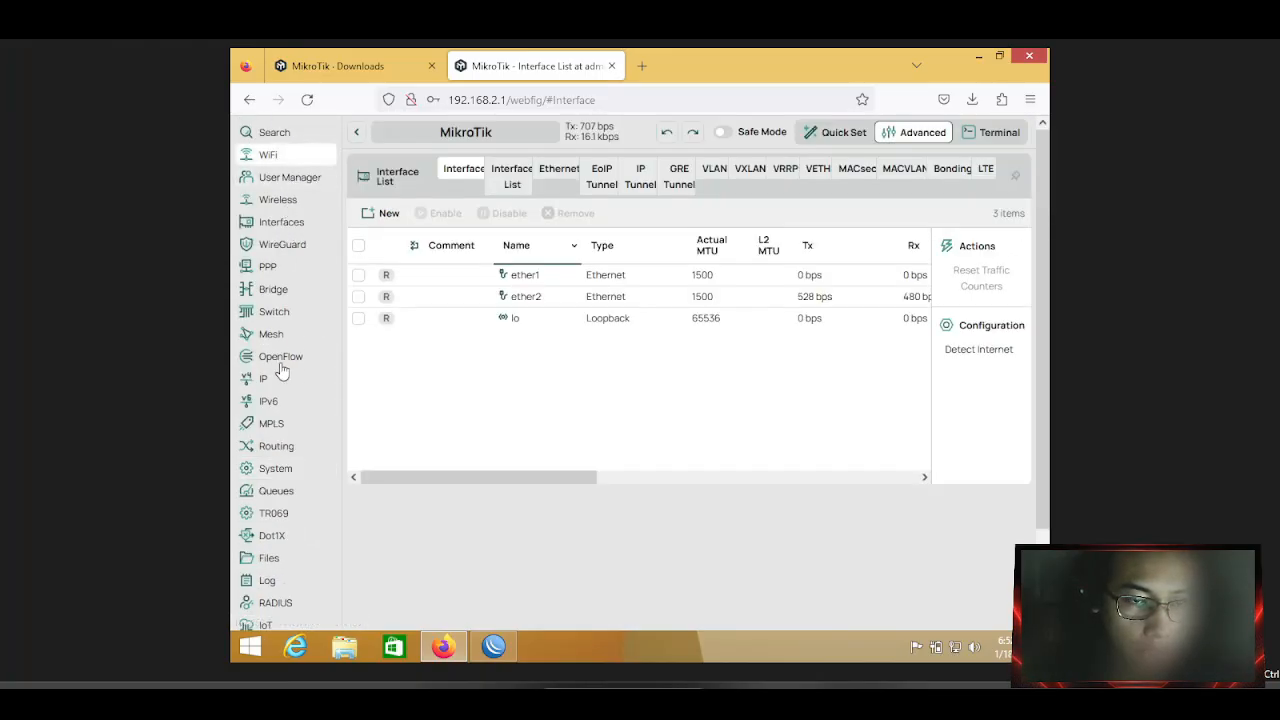
scroll(280, 366, "down", 2)
scroll(285, 450, "up", 2)
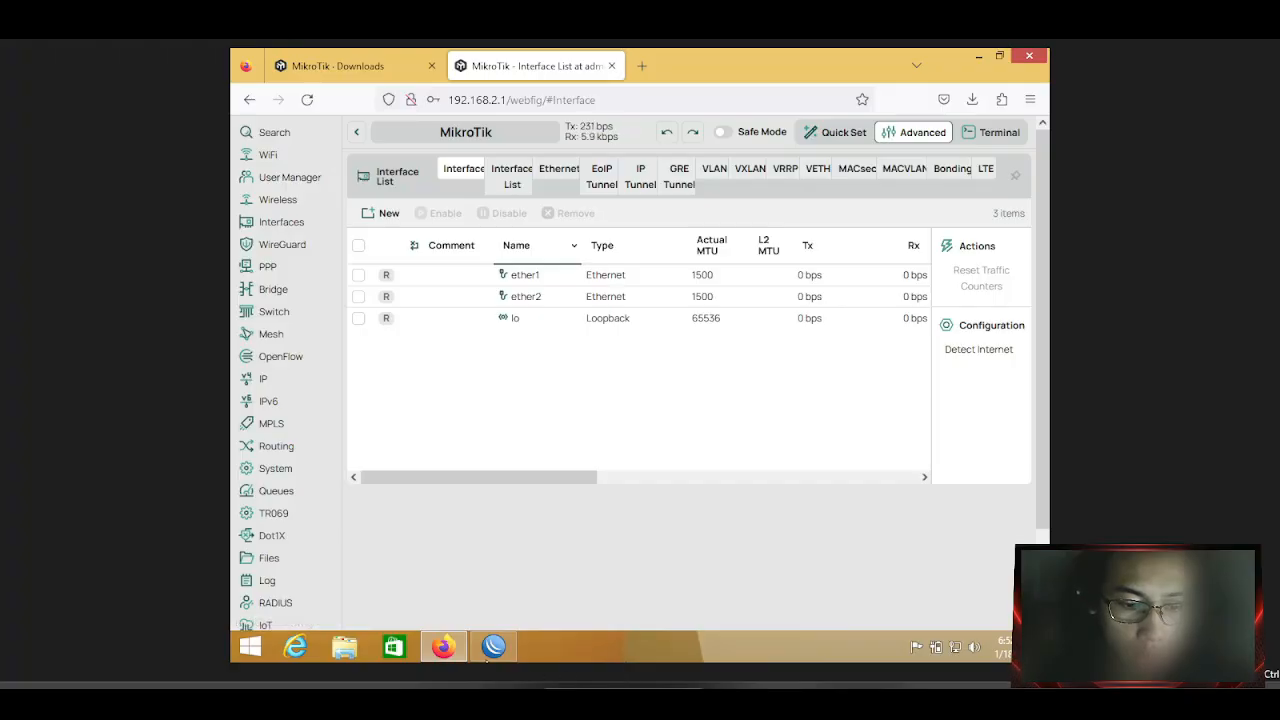
Toggle the WinBox window from the taskbar, then minimize the browser to show the desktop.
left_click(493, 648)
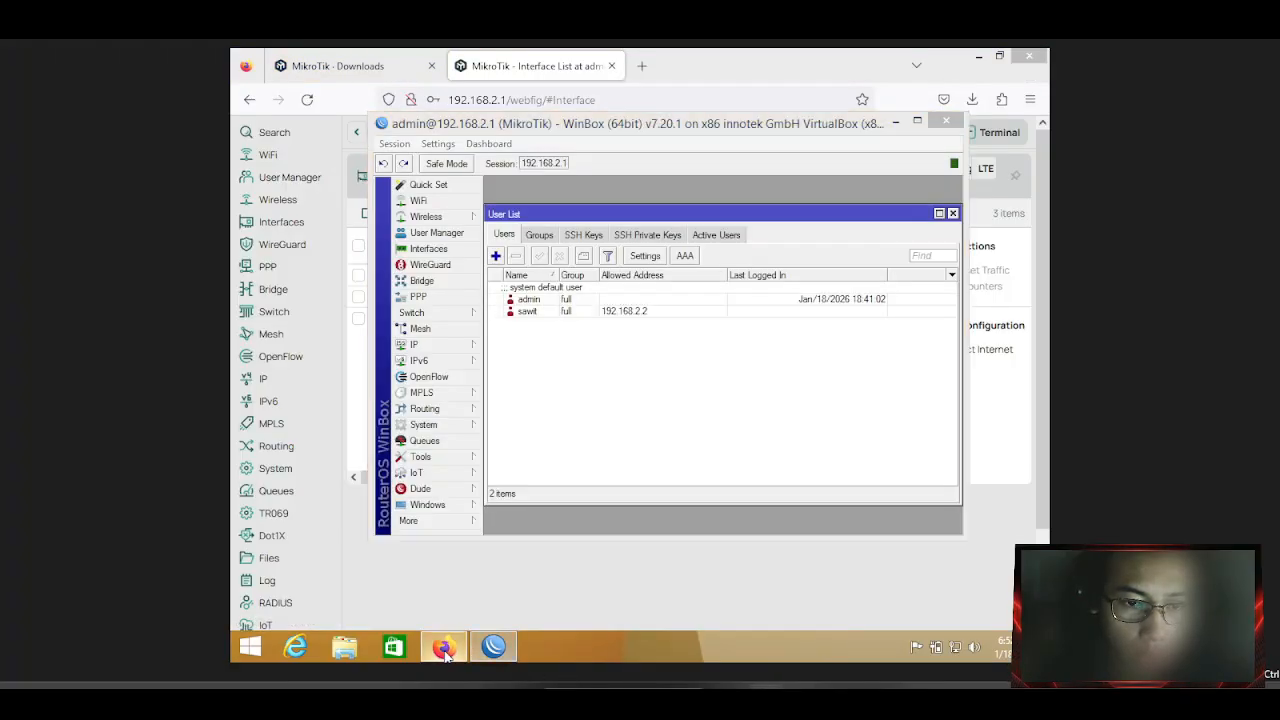
left_click(493, 648)
left_click(493, 650)
left_click(493, 648)
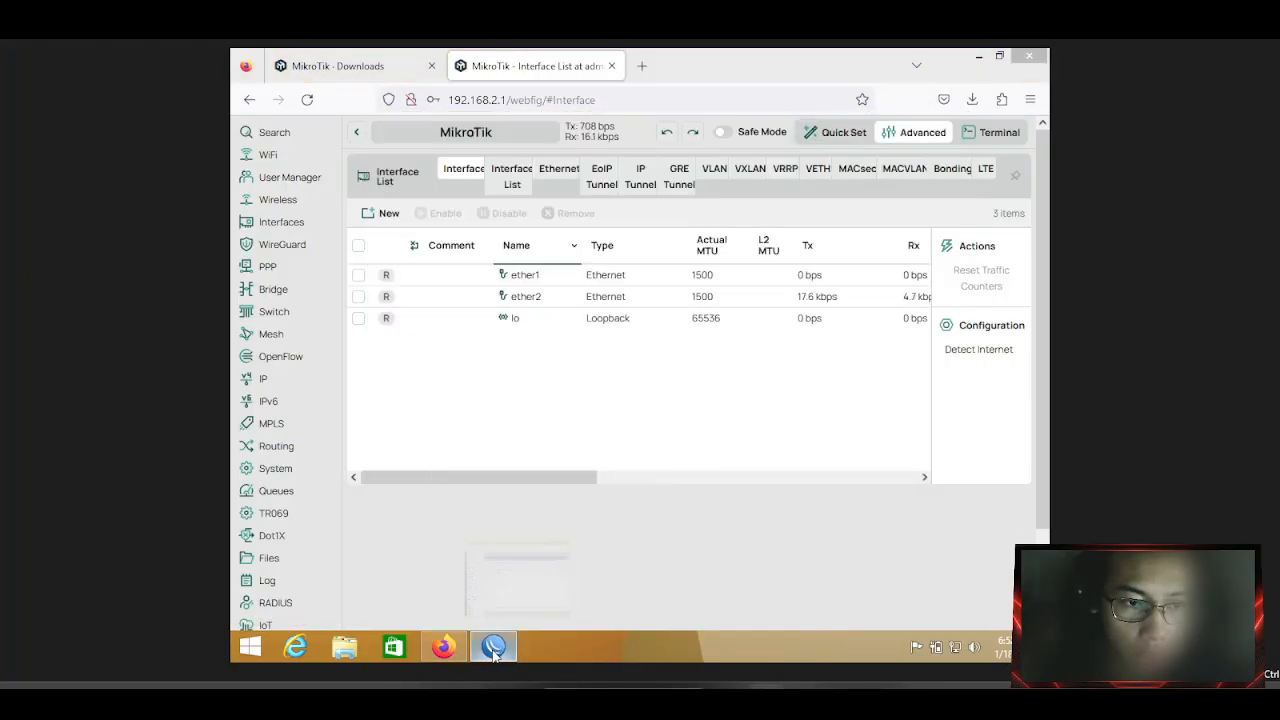
left_click(493, 648)
left_click(493, 648)
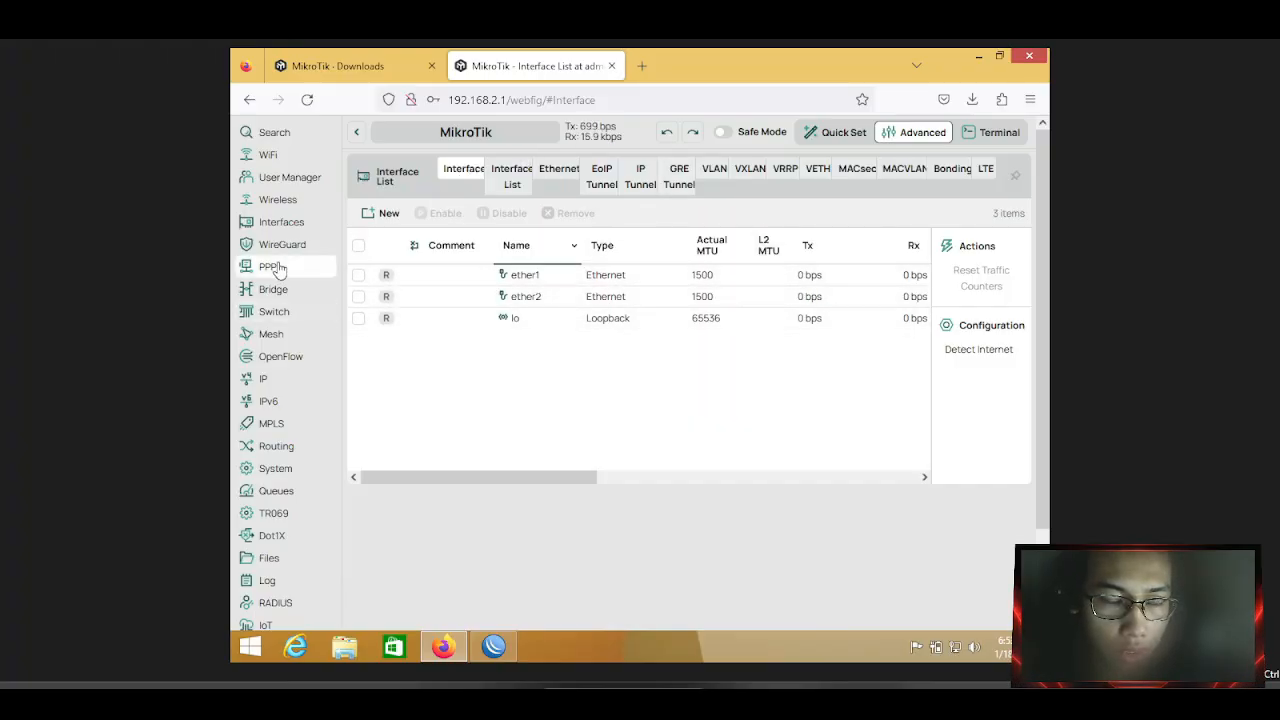
left_click(981, 55)
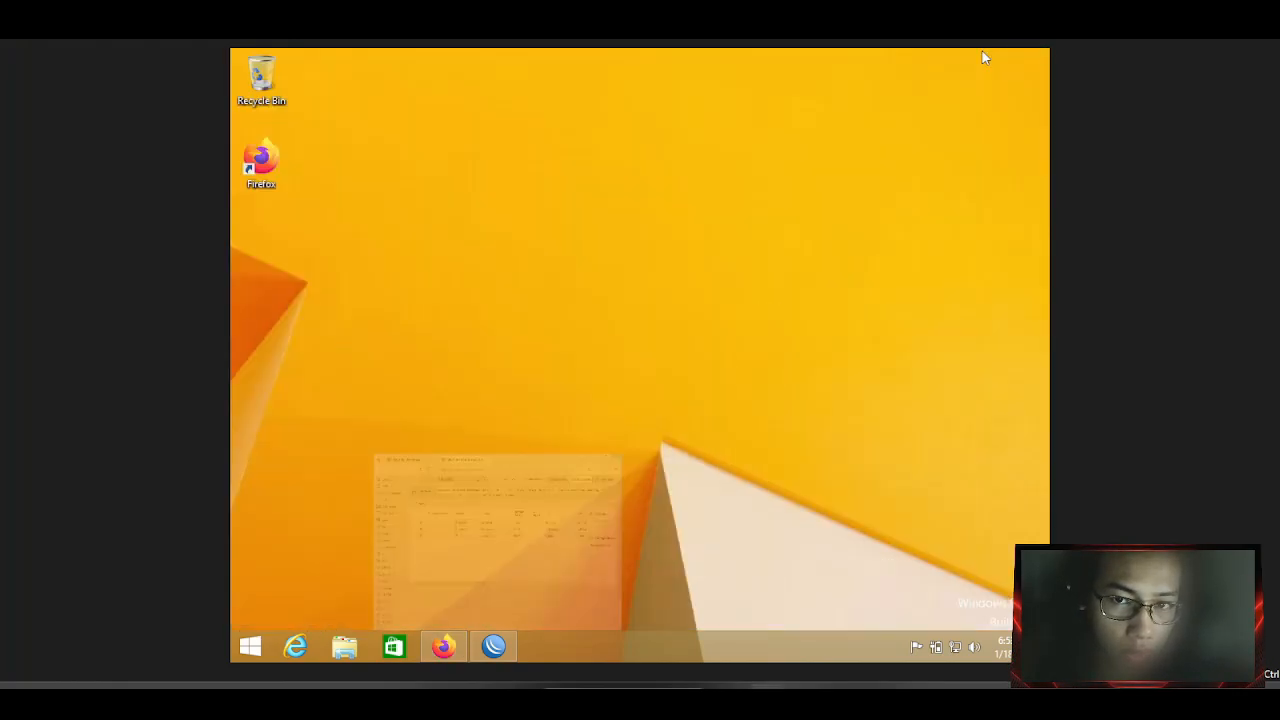
Bring up WinBox's IP Service List, maximized and widened to show all columns.
left_click(494, 645)
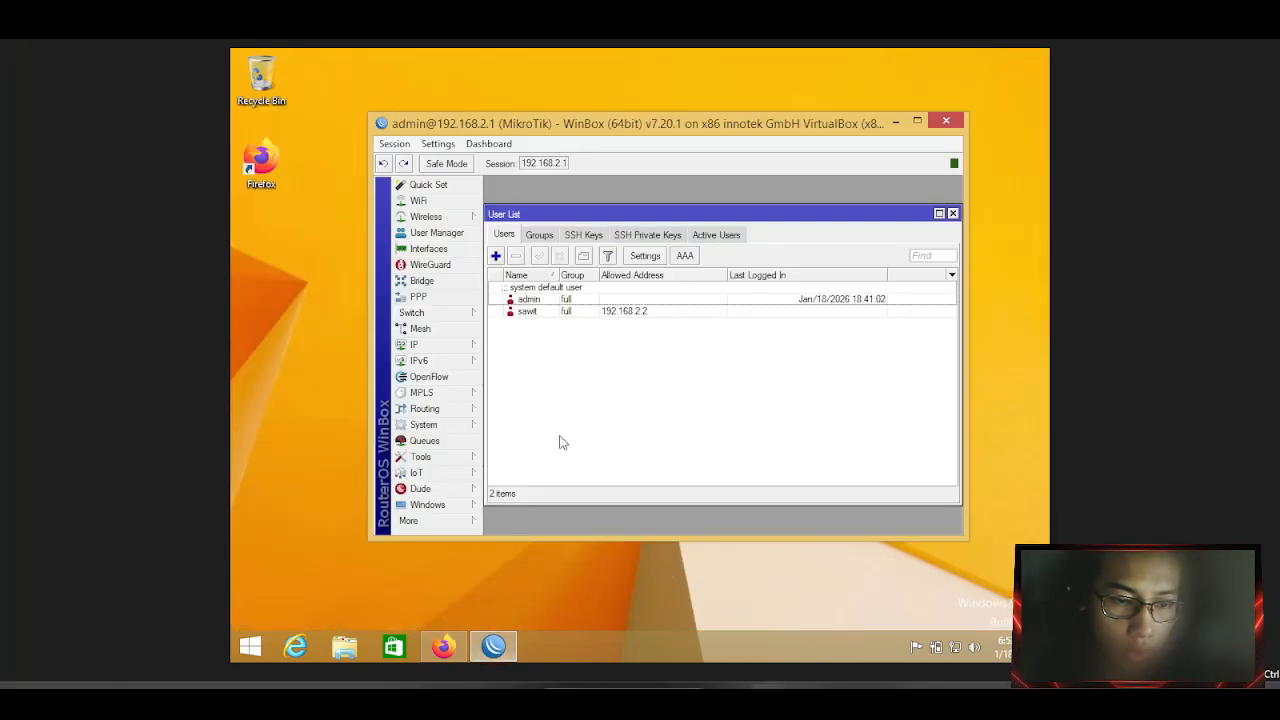
left_click(437, 341)
left_click(512, 508)
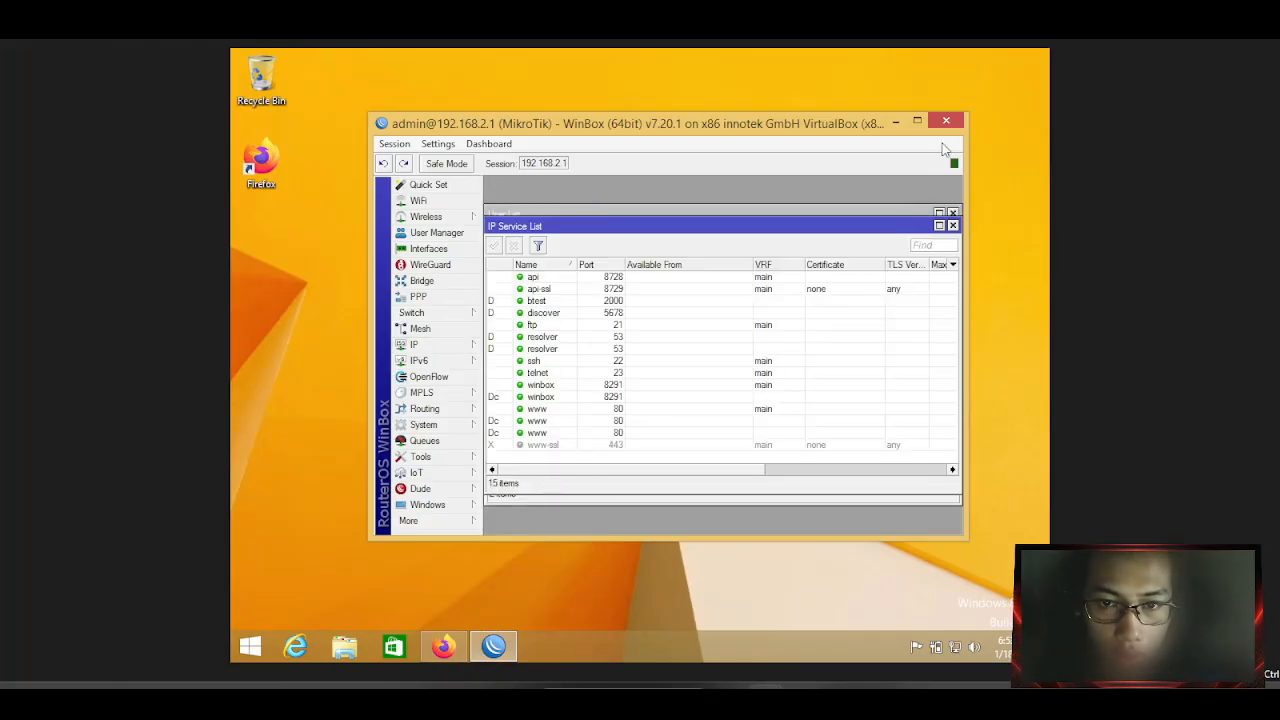
left_click(917, 121)
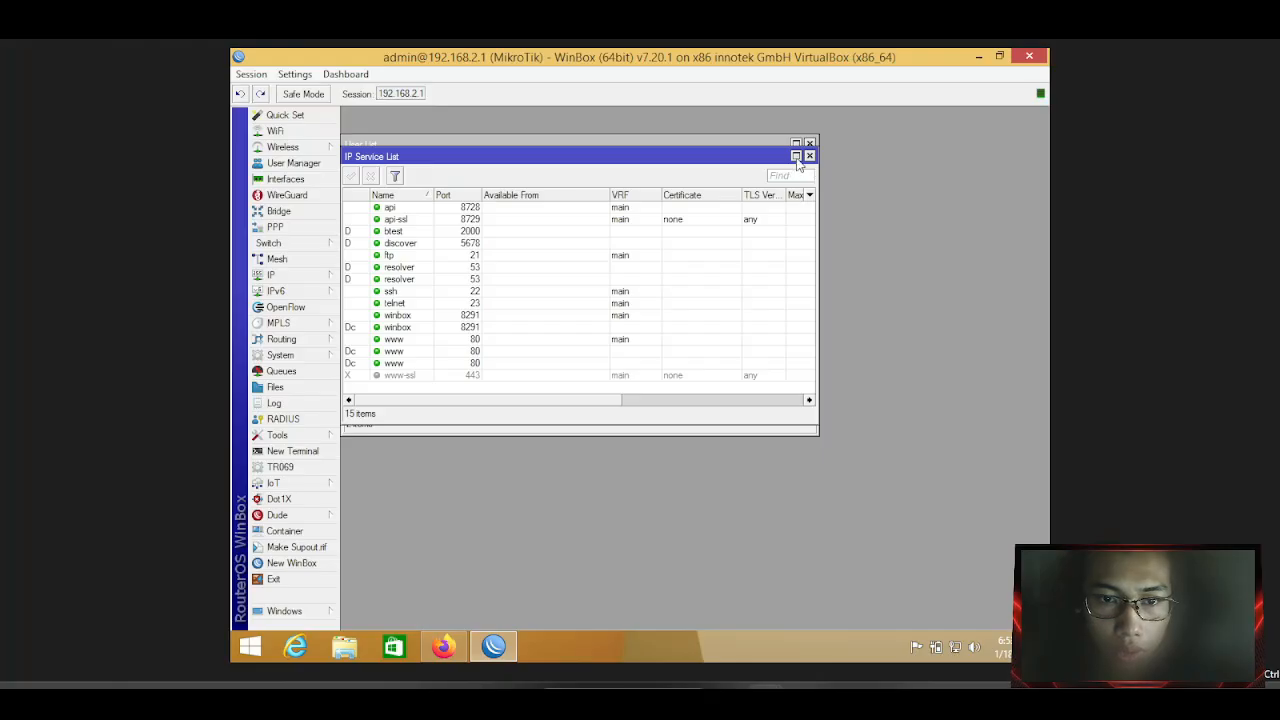
left_click_drag(818, 210, 1045, 224)
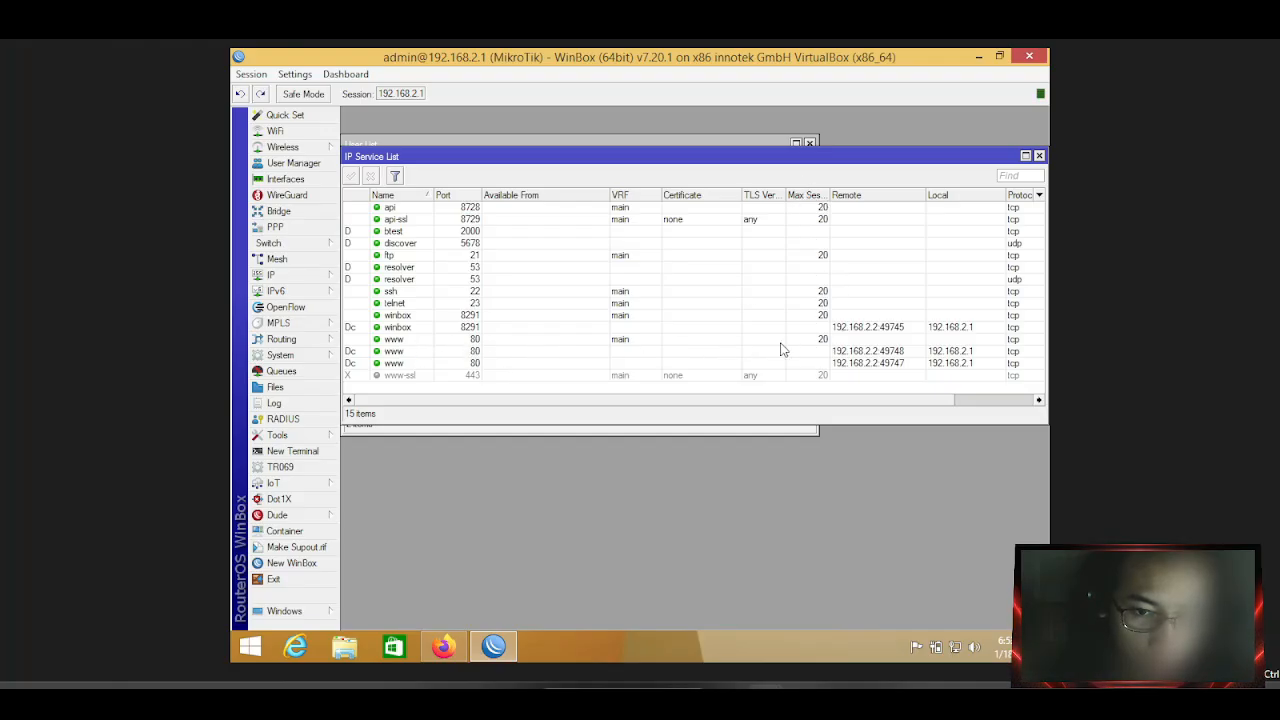
Disable the www service on port 80.
left_click(836, 341)
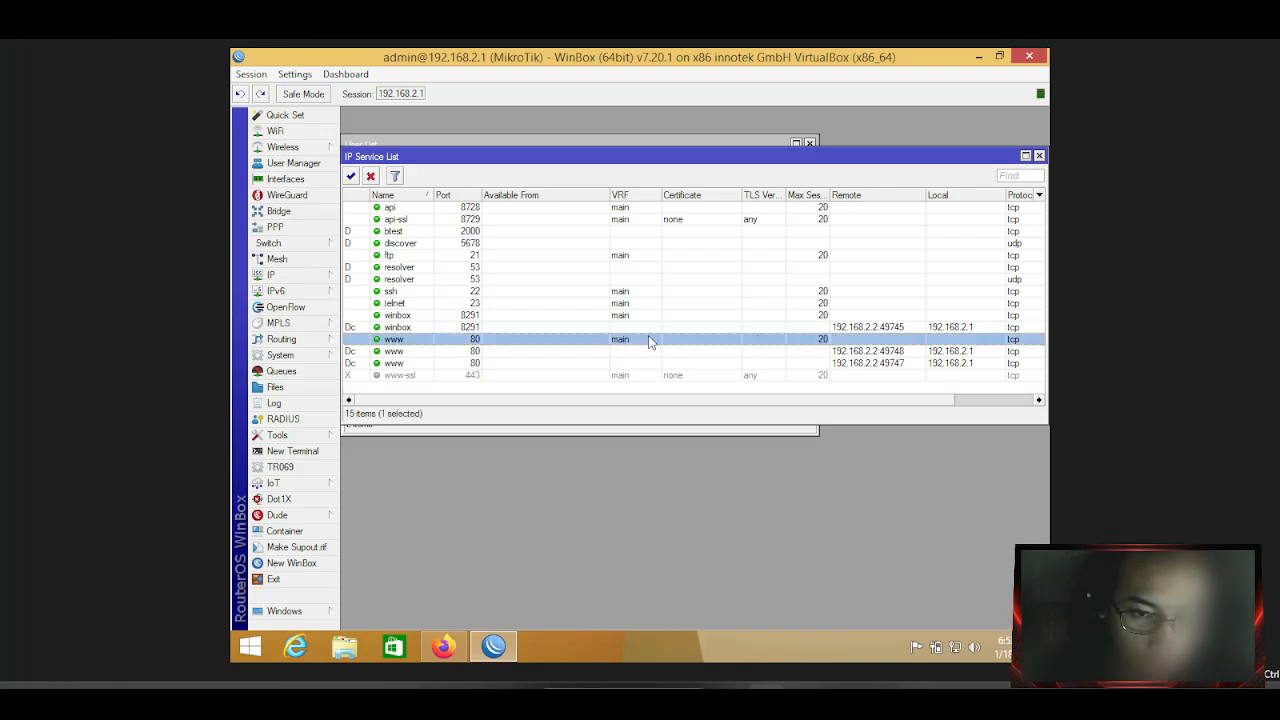
left_click(371, 177)
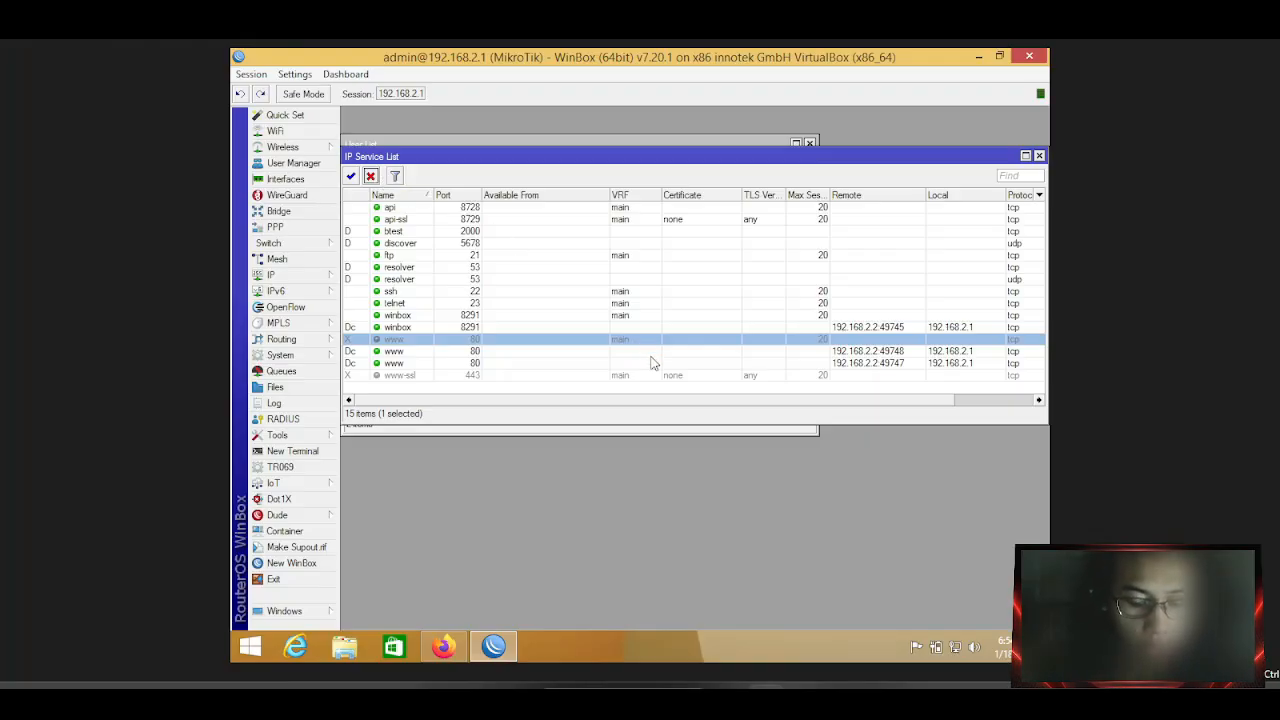
left_click(443, 647)
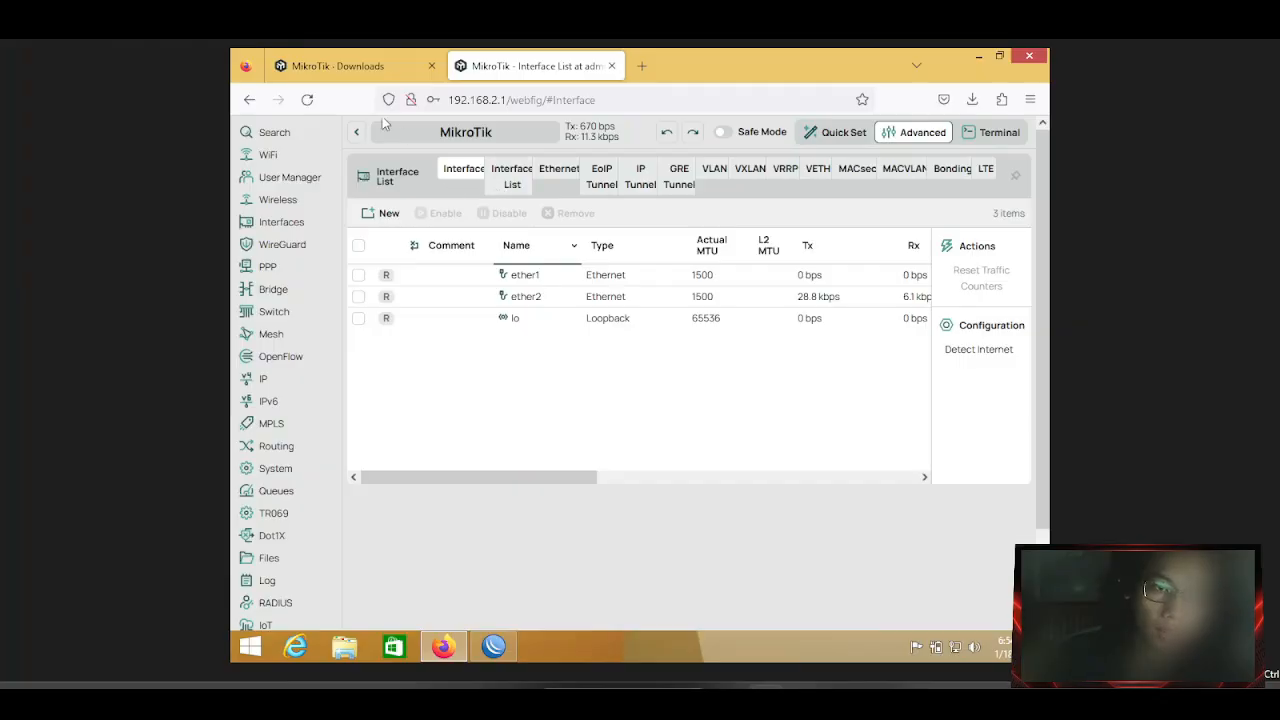
Close the WebFig tab and clear all Firefox recent history with time range Everything.
left_click(611, 66)
left_click(459, 67)
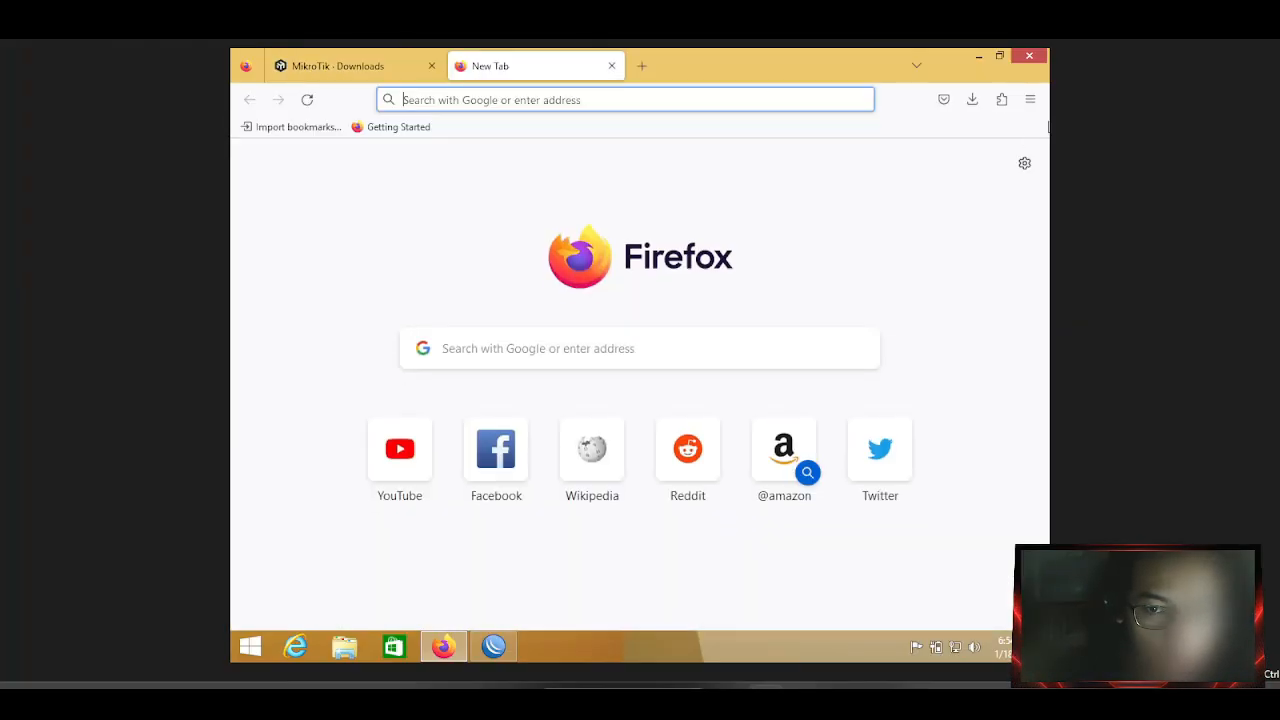
left_click(1030, 99)
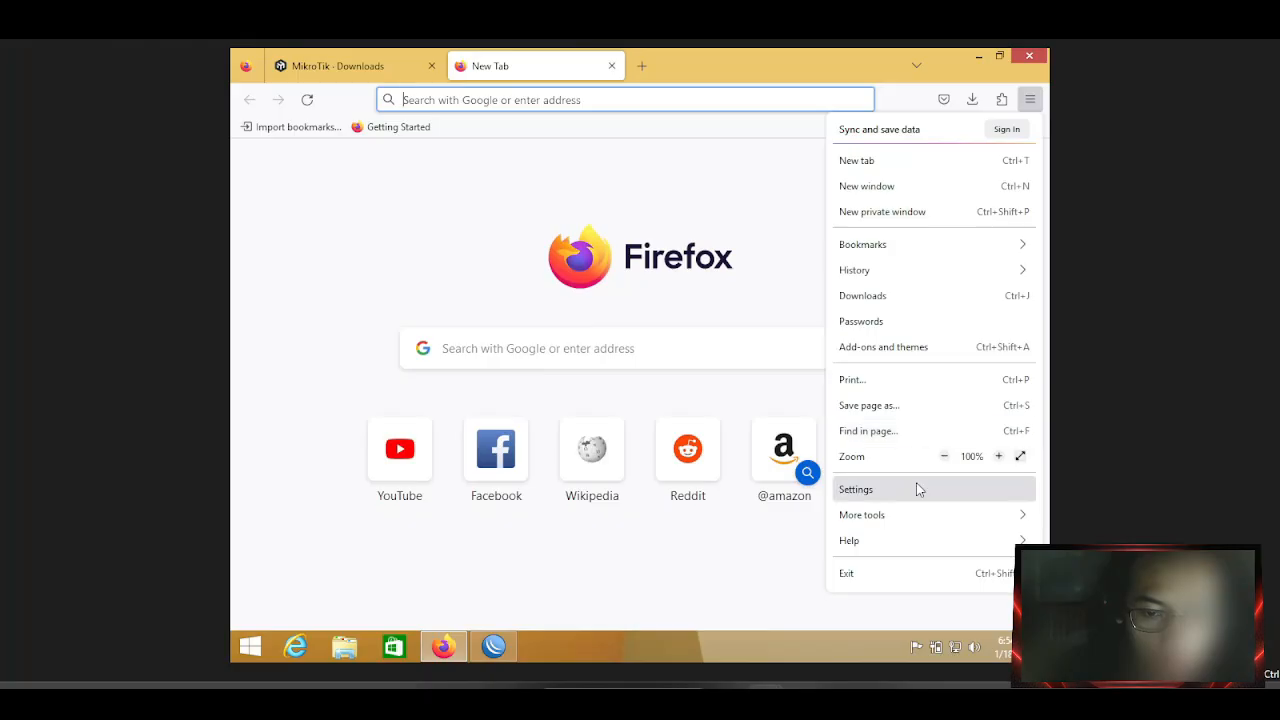
left_click(940, 269)
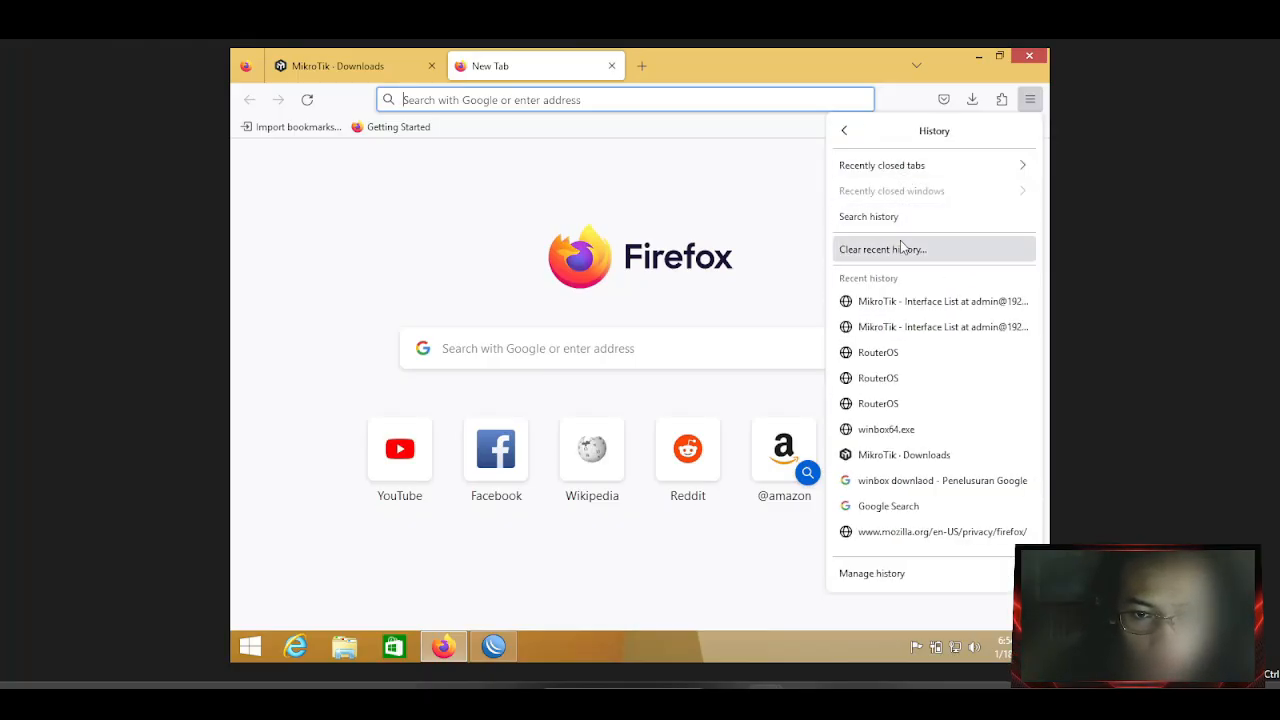
left_click(900, 249)
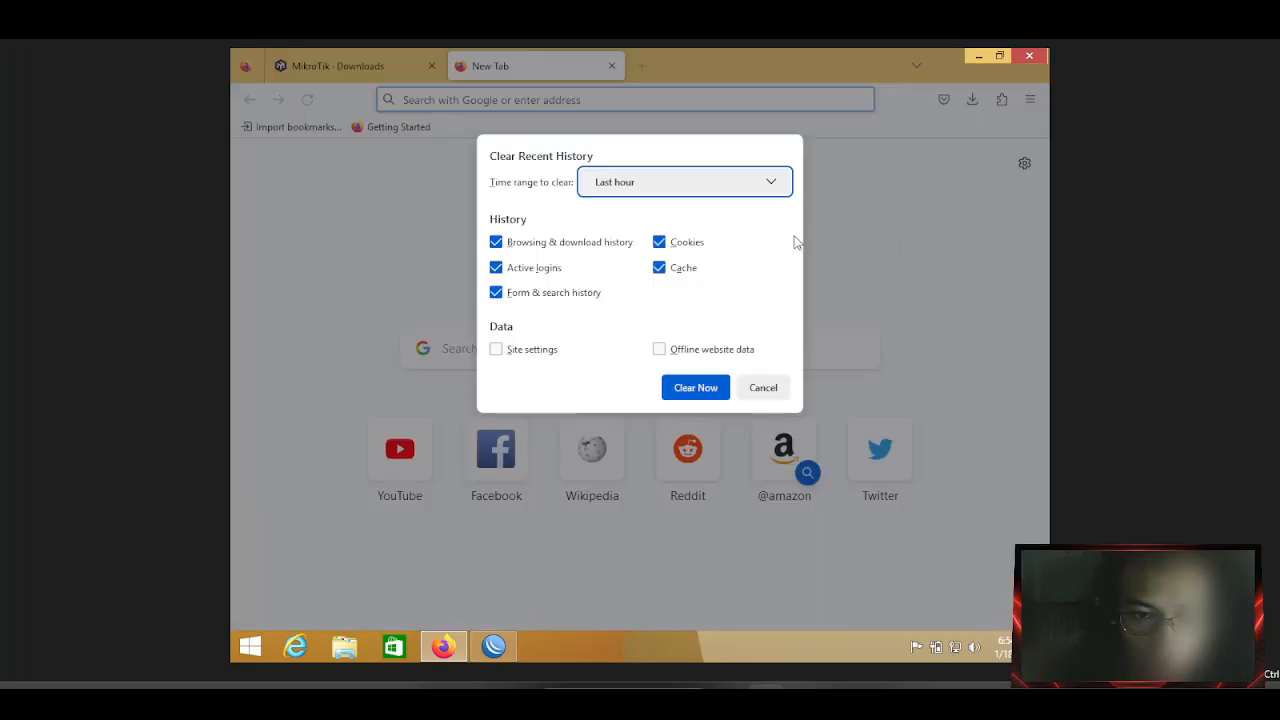
left_click(664, 184)
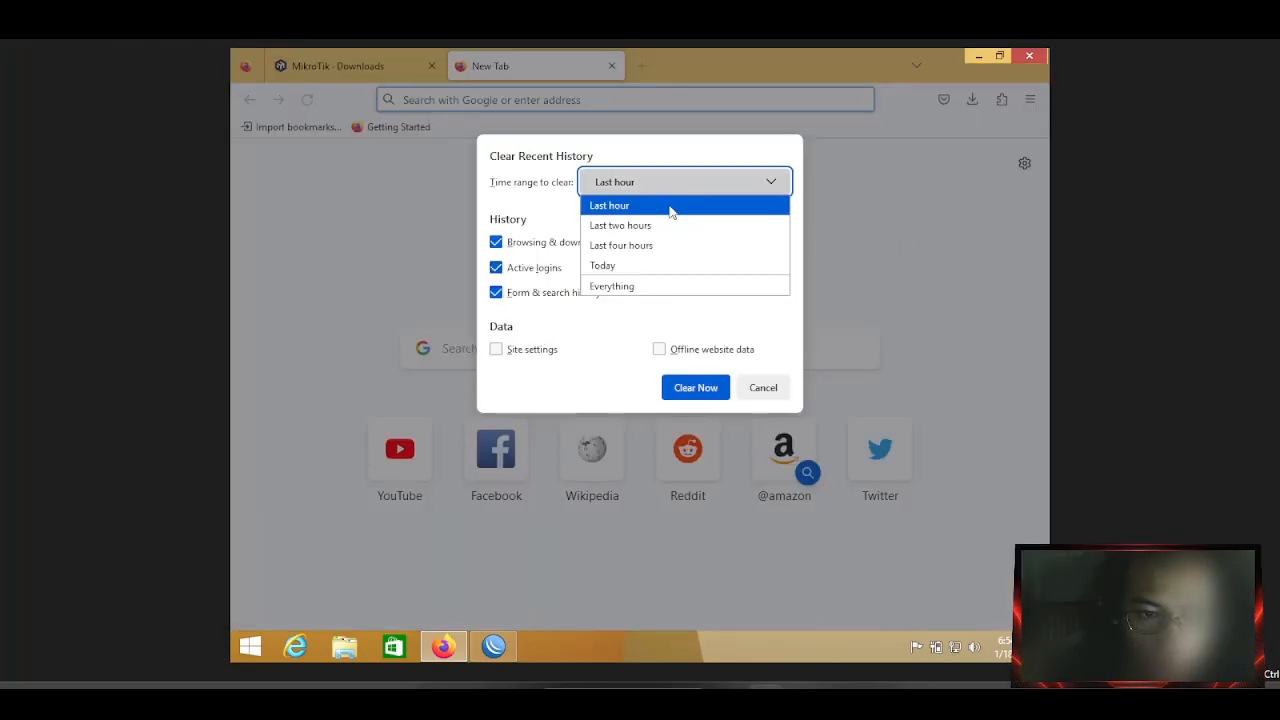
left_click(648, 285)
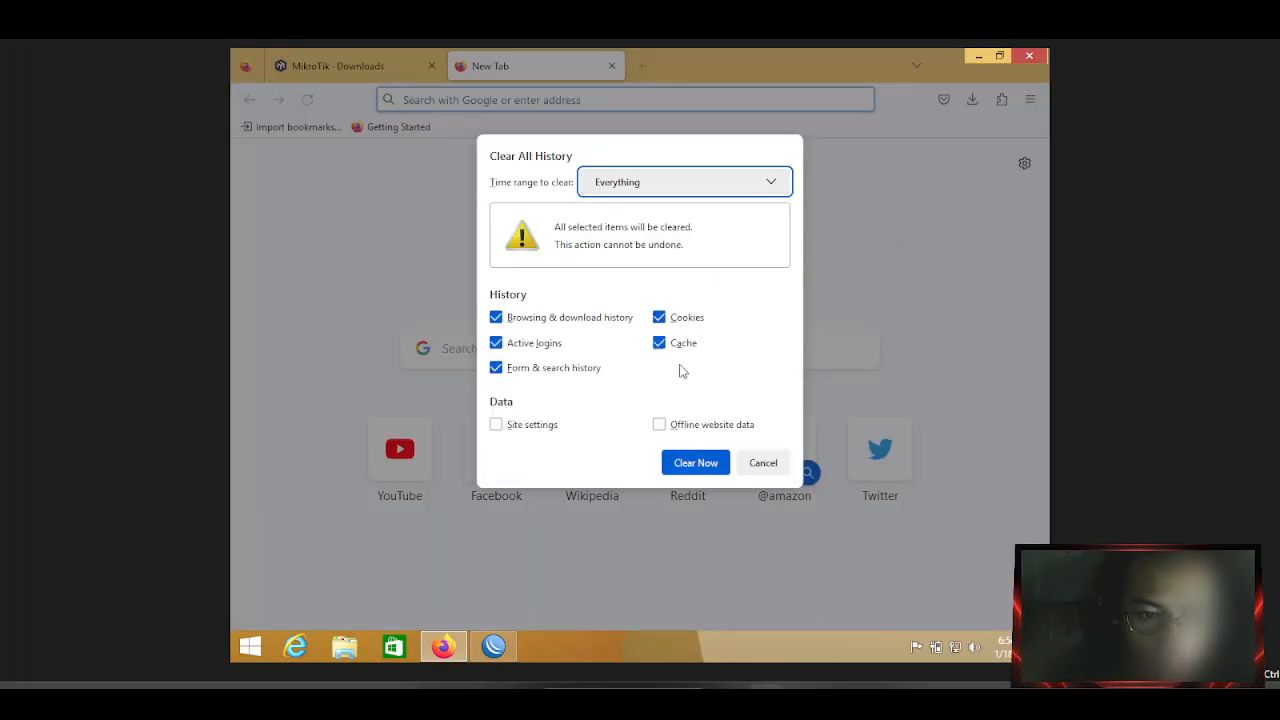
left_click(697, 466)
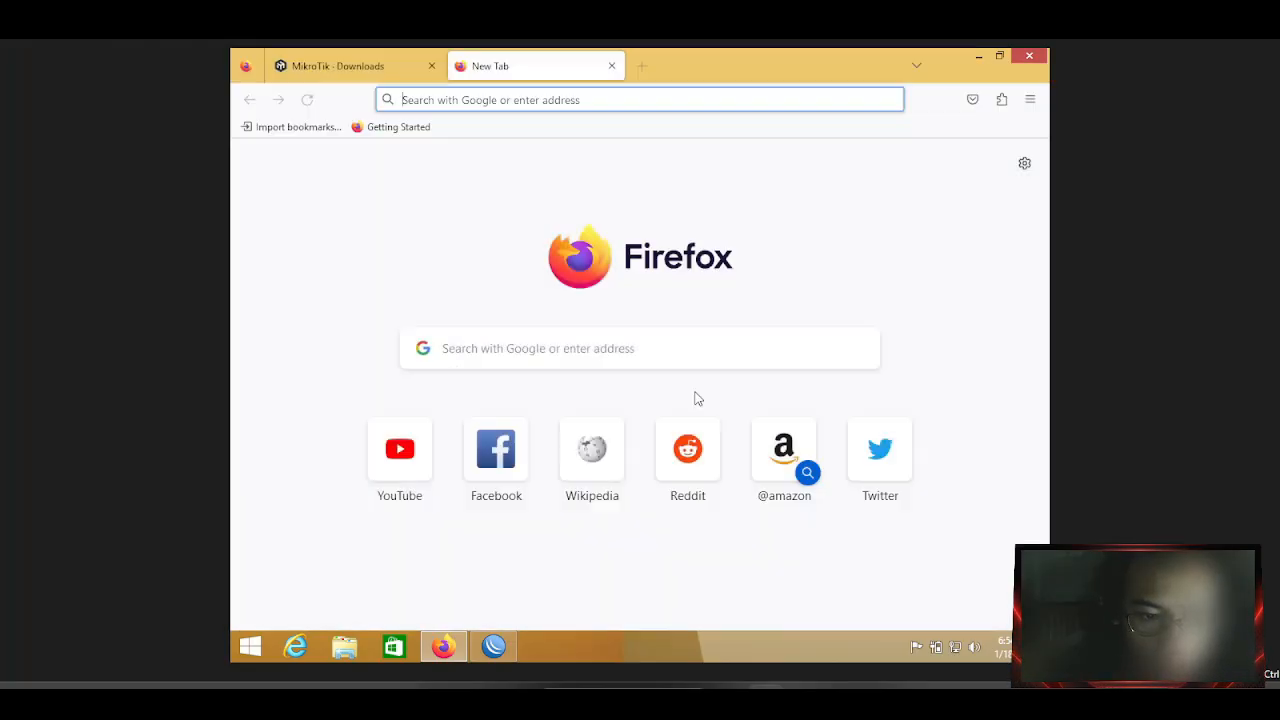
left_click(551, 92)
Close the MikroTik - Downloads tab and try loading 192.168.2.1 in the remaining tab.
left_click(431, 66)
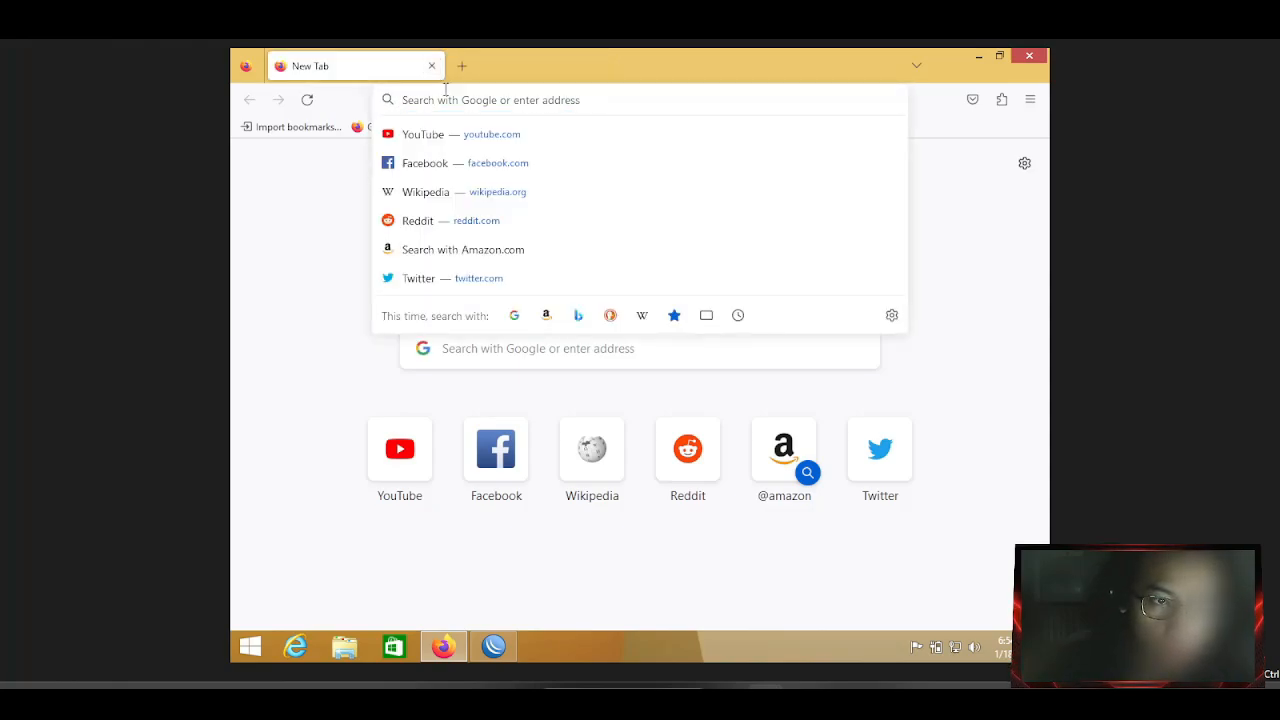
type("1")
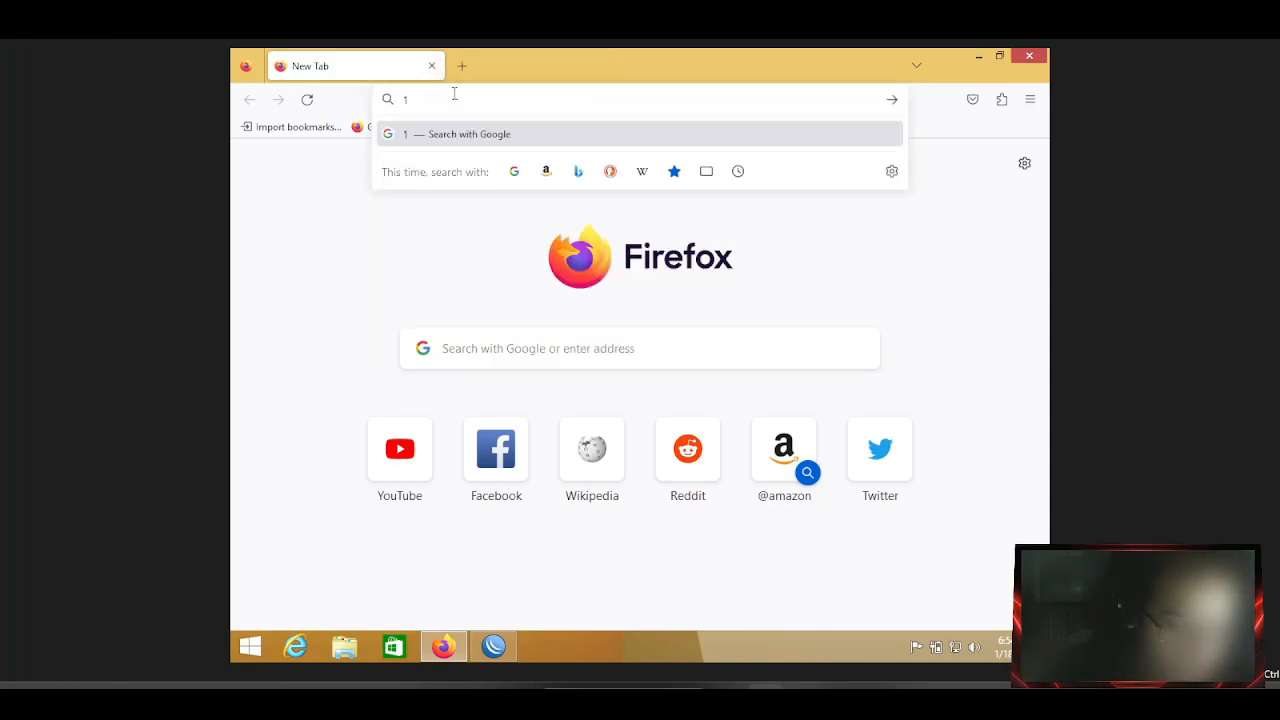
type("92")
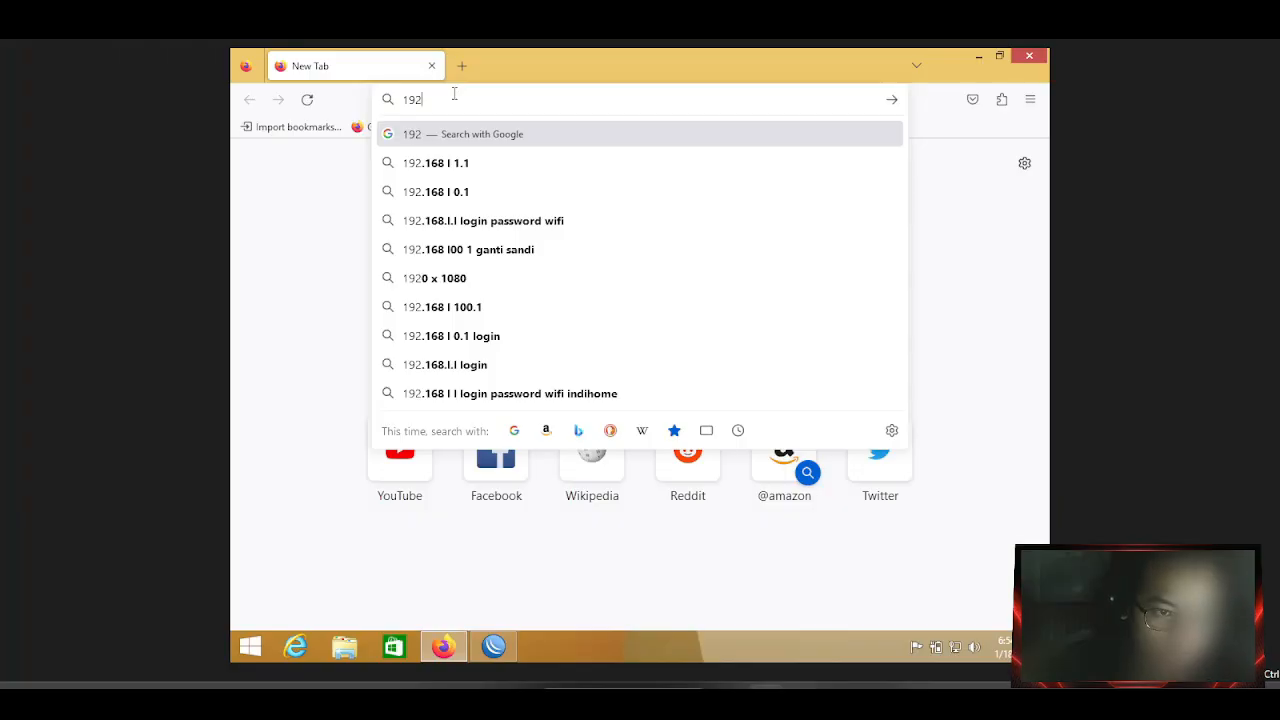
type(".")
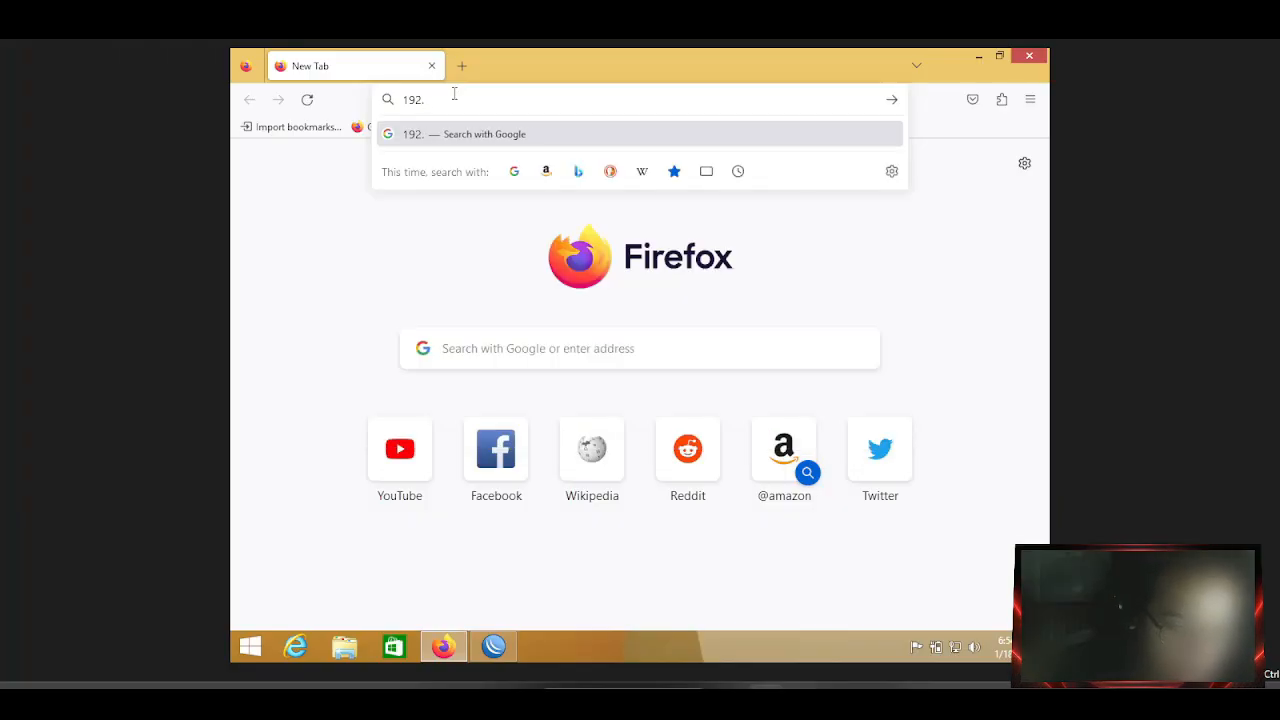
type("168.2")
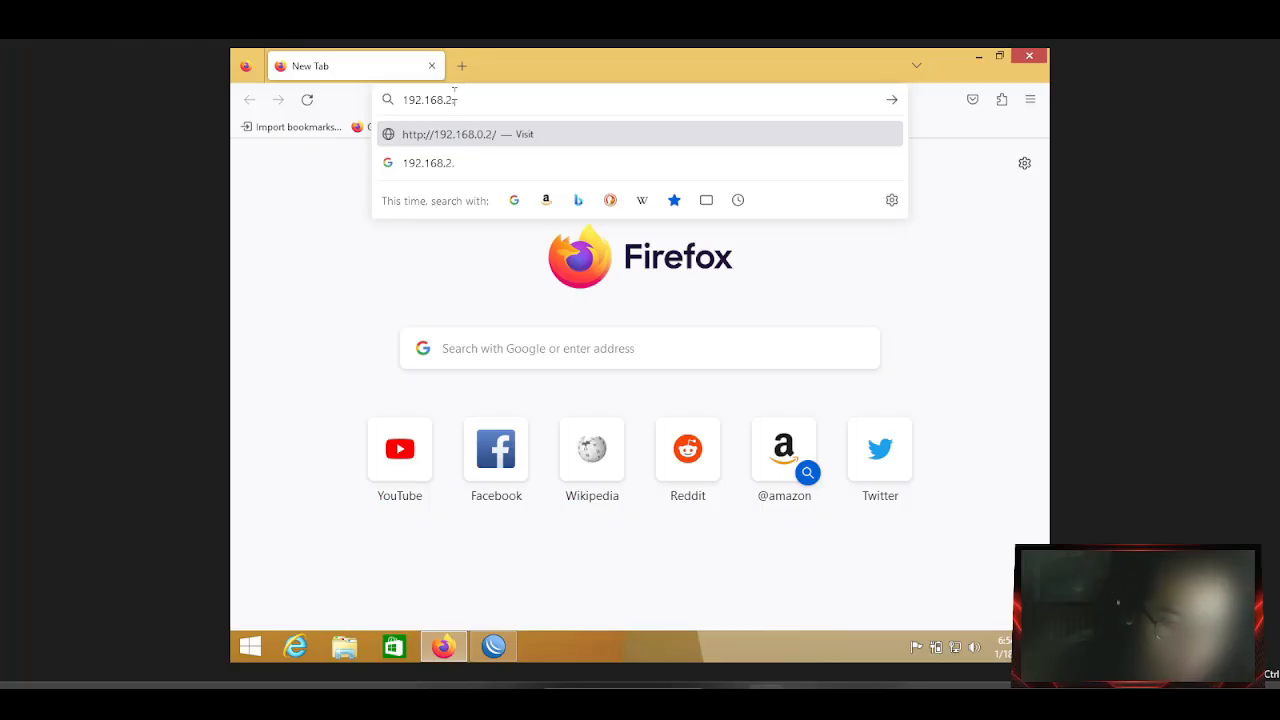
type(".1")
key("Return")
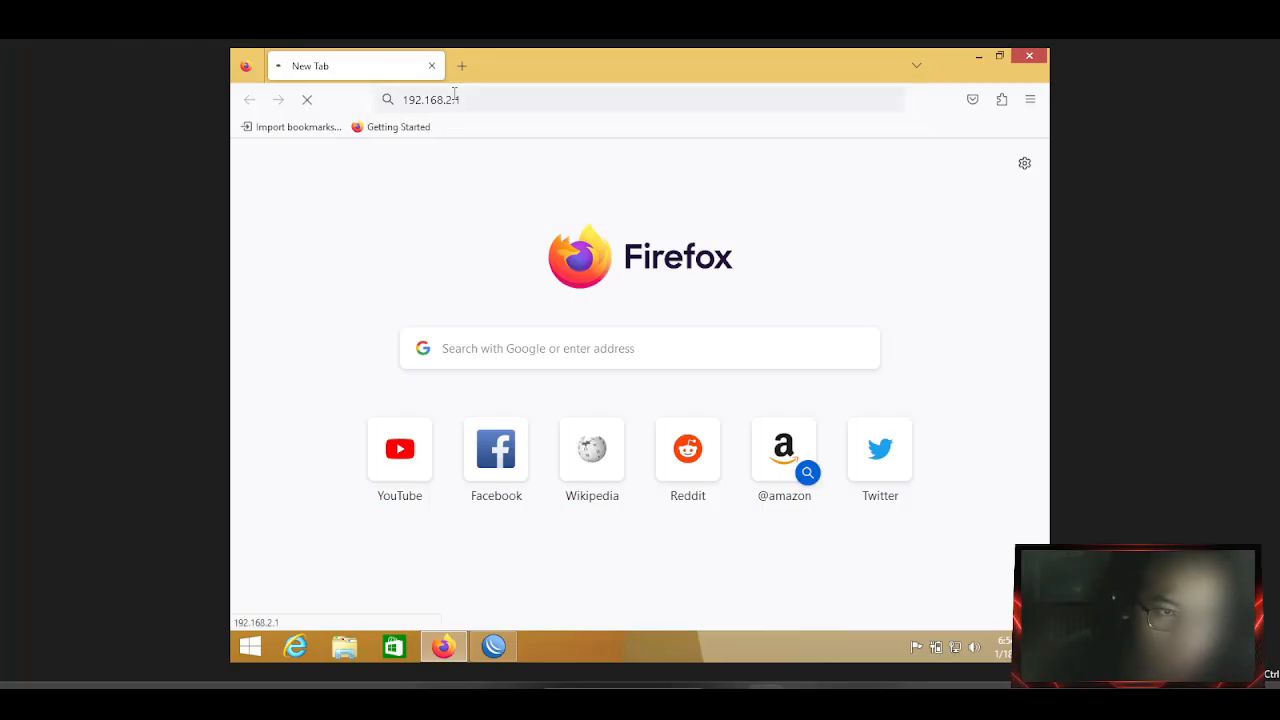
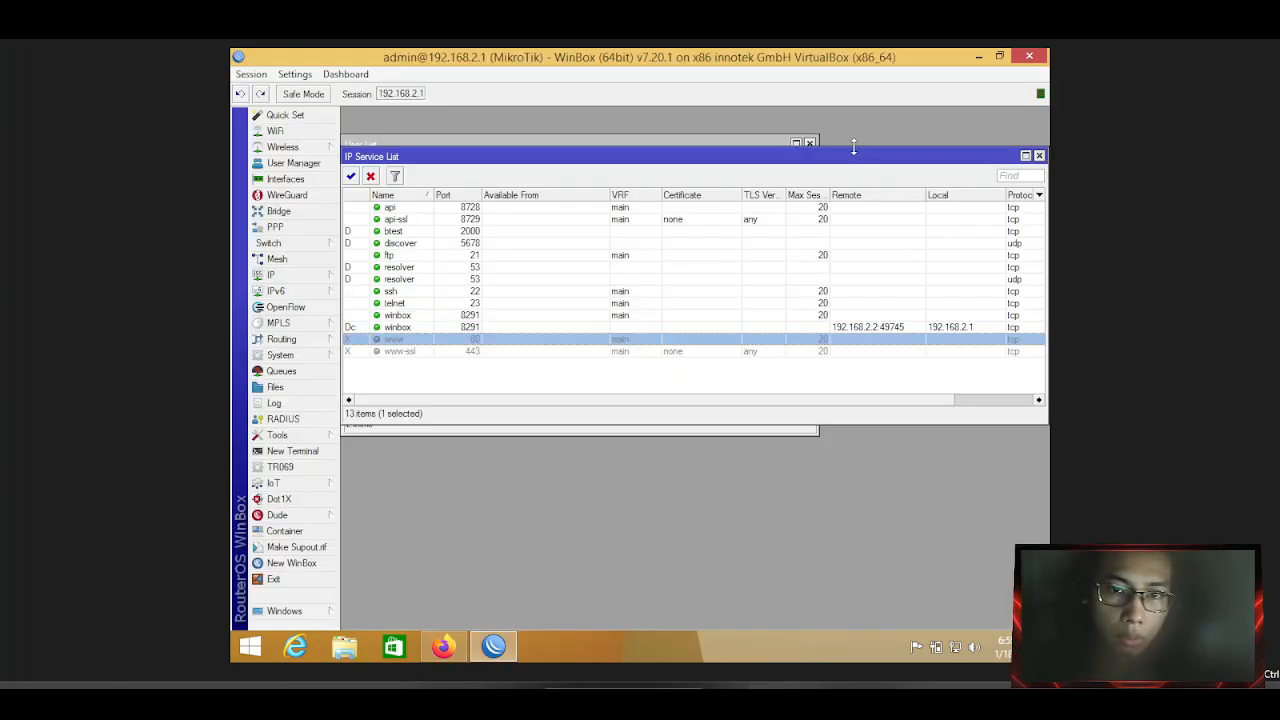
Close the IP Service List window and move the User List toward the centre.
left_click_drag(853, 150, 847, 215)
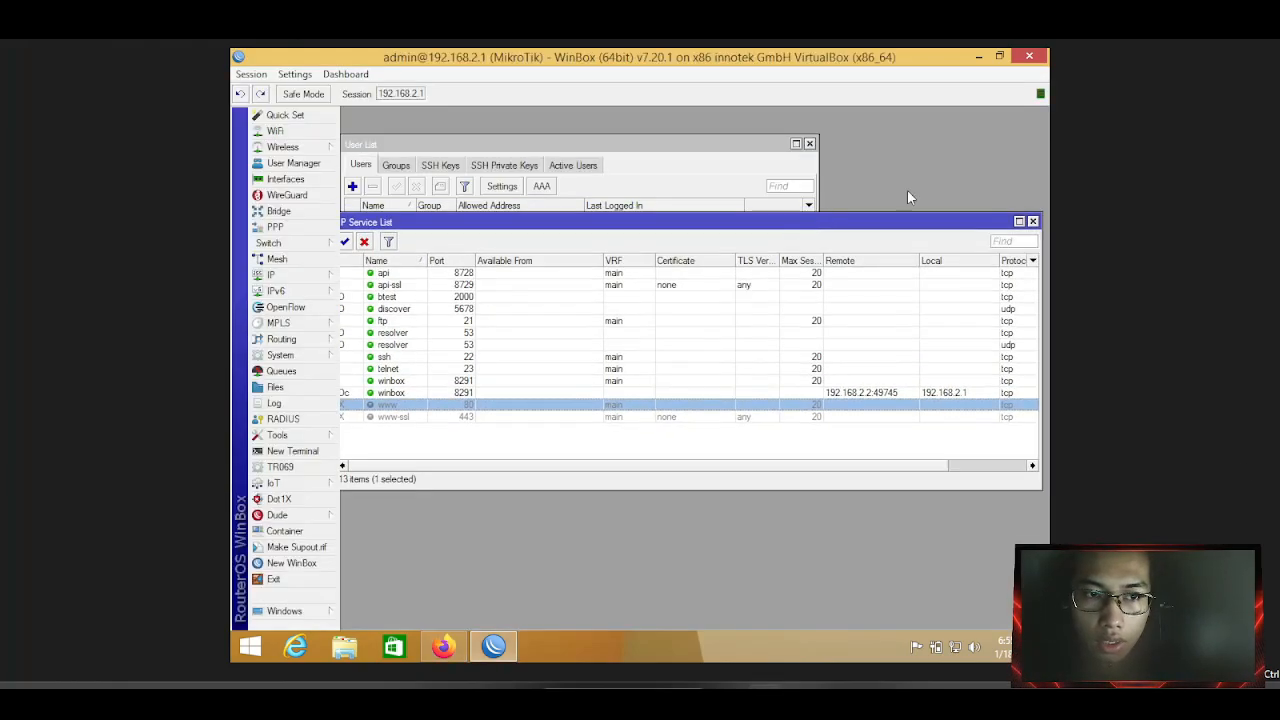
left_click(1010, 222)
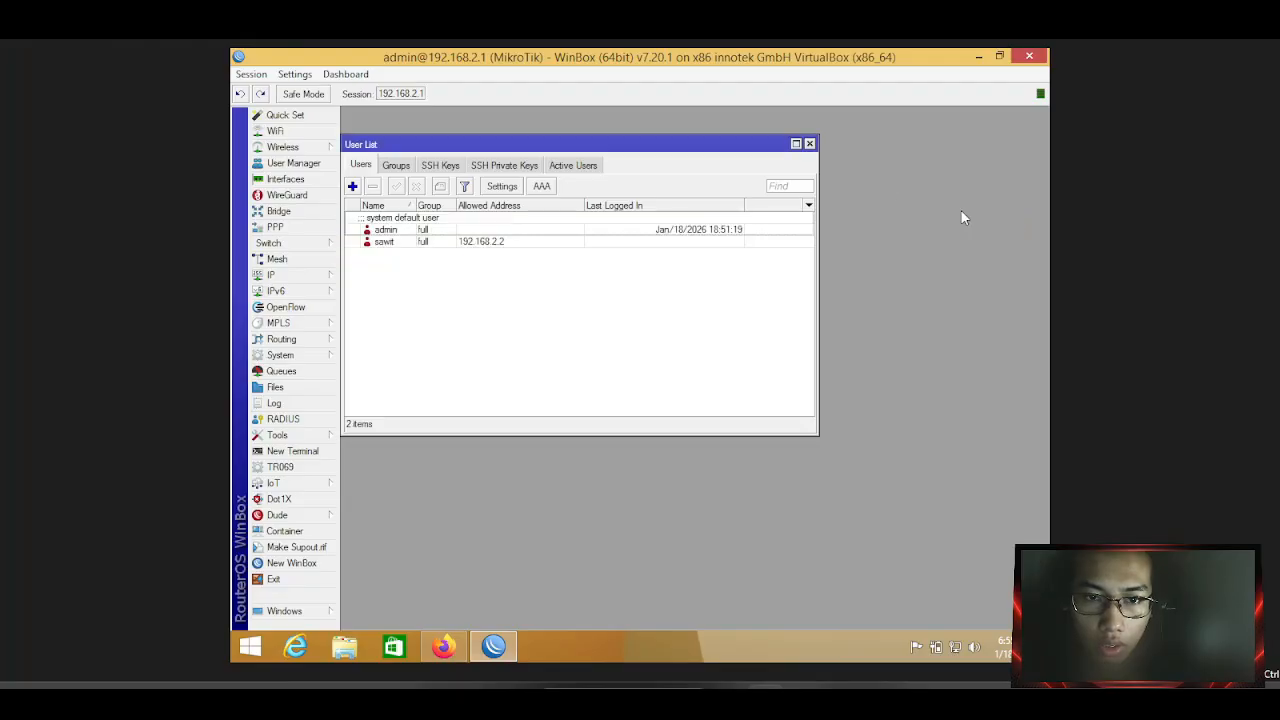
left_click_drag(737, 144, 899, 224)
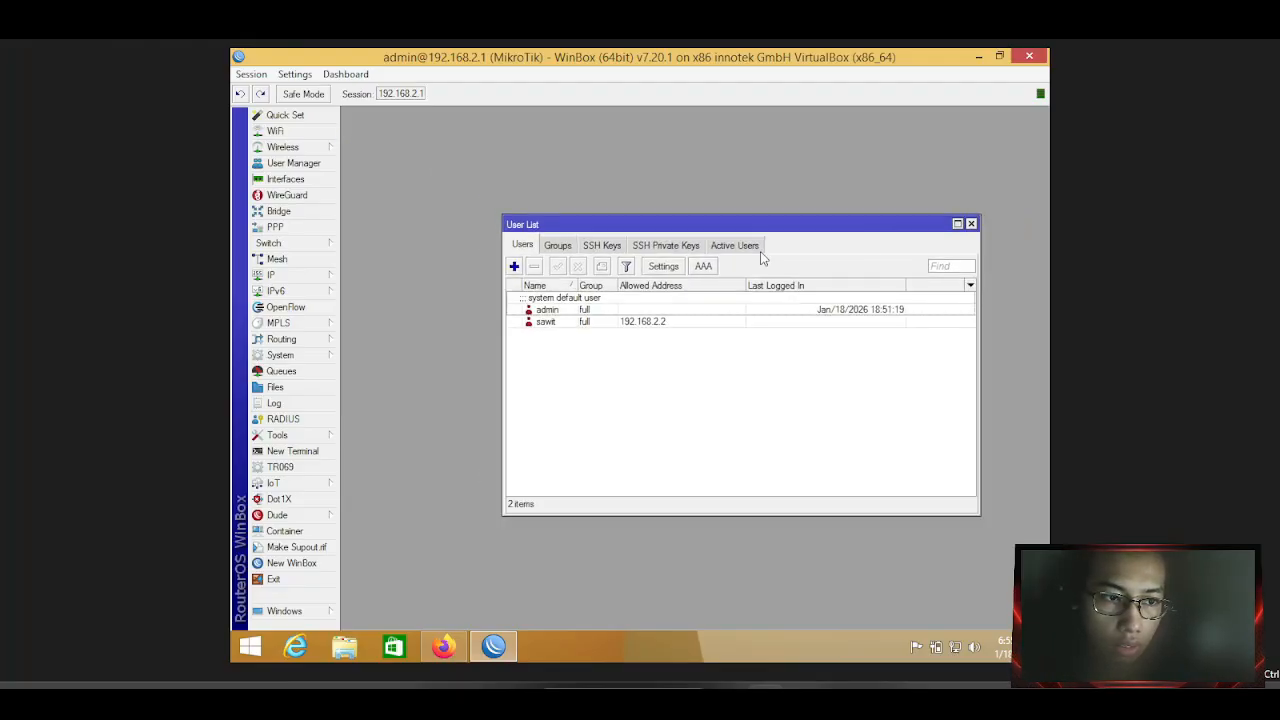
Check the IP > DHCP Client list, then close it.
left_click(272, 275)
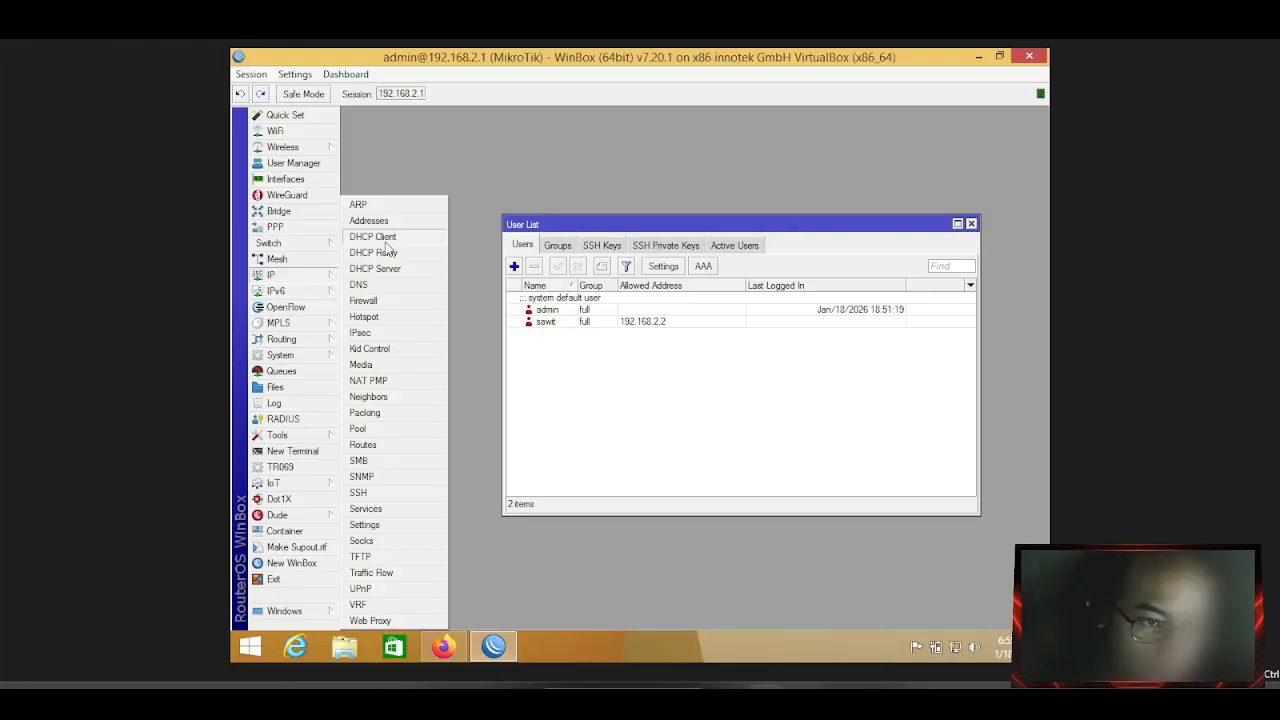
left_click(372, 236)
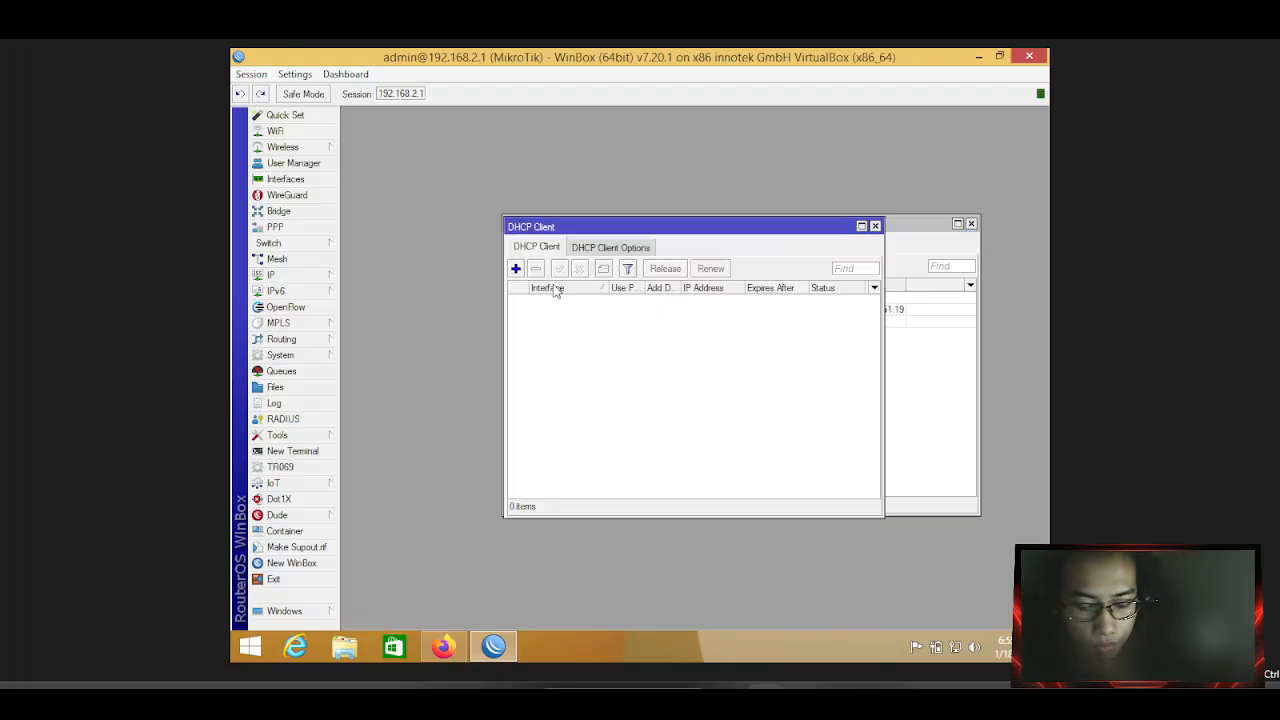
left_click(875, 226)
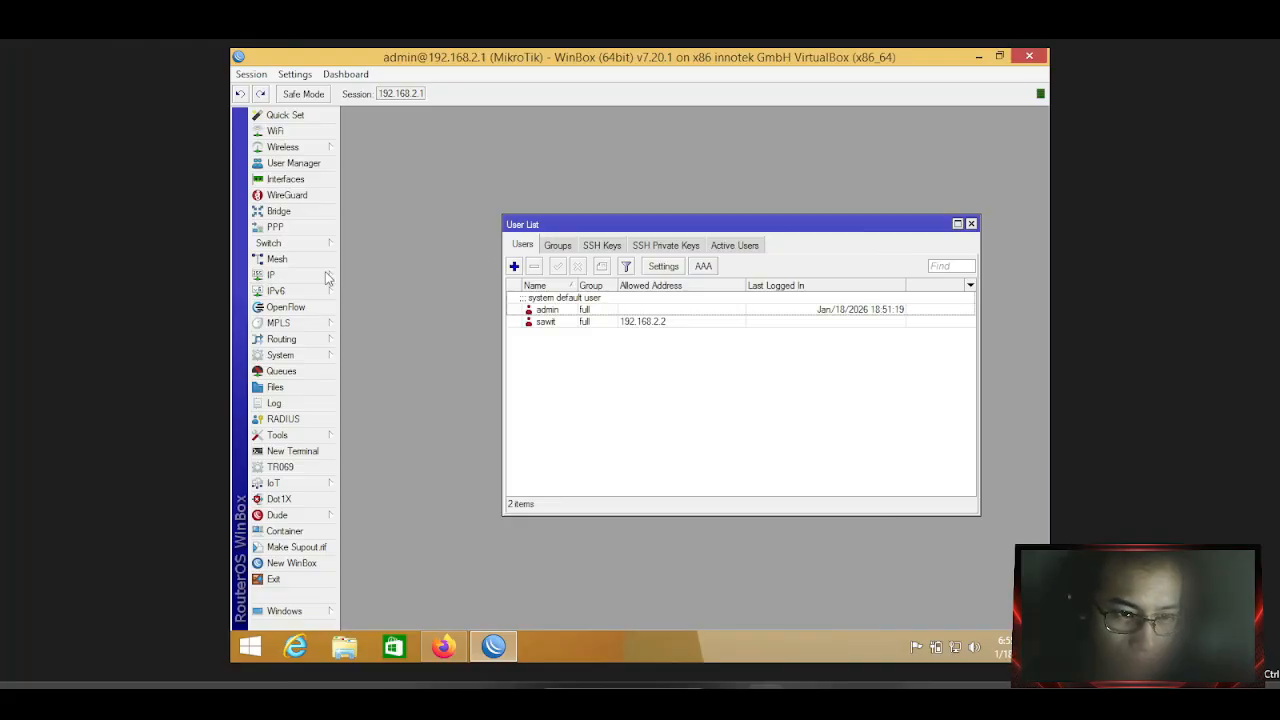
left_click(268, 276)
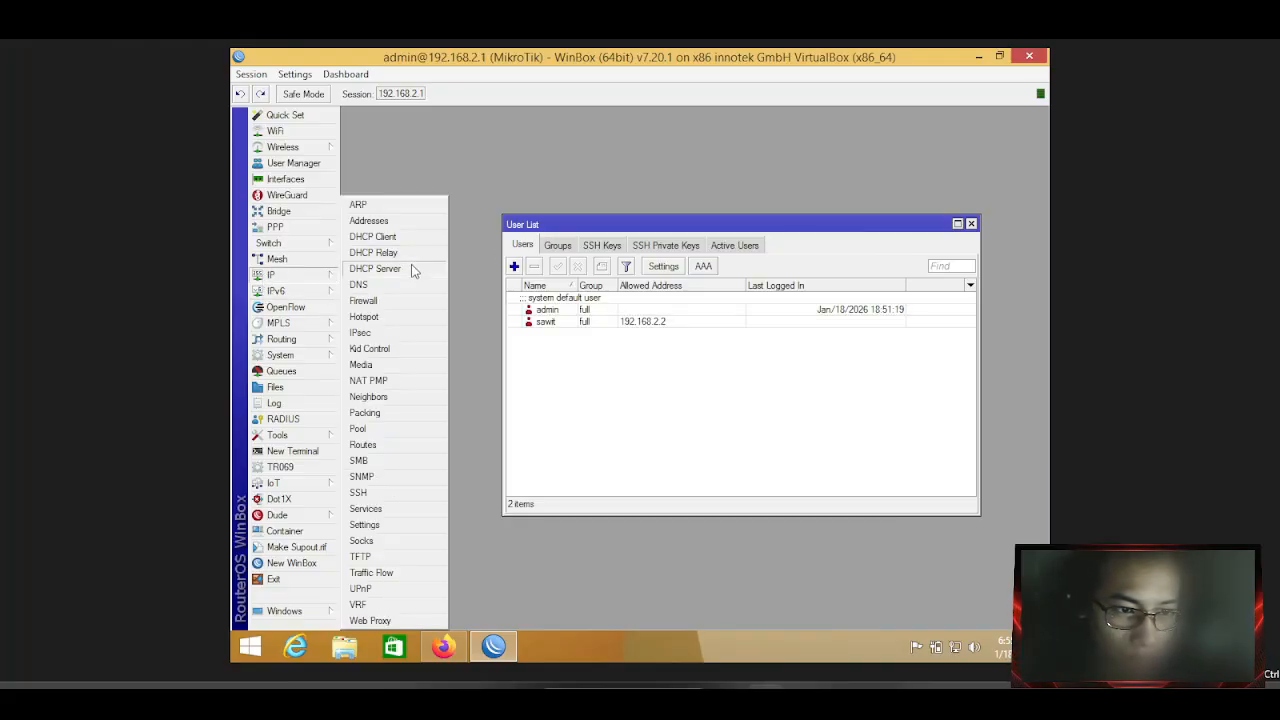
Open the DHCP Server list and cancel a New DHCP Server dialog after viewing its tabs.
left_click(414, 268)
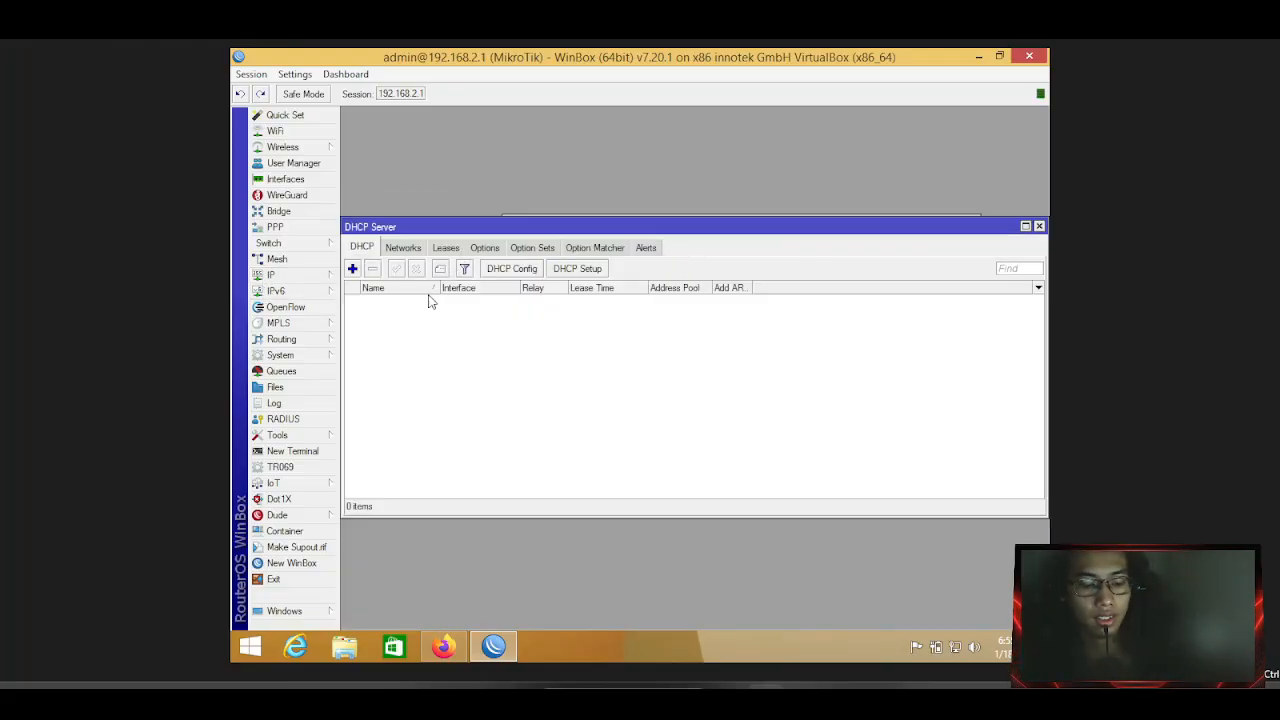
left_click(353, 269)
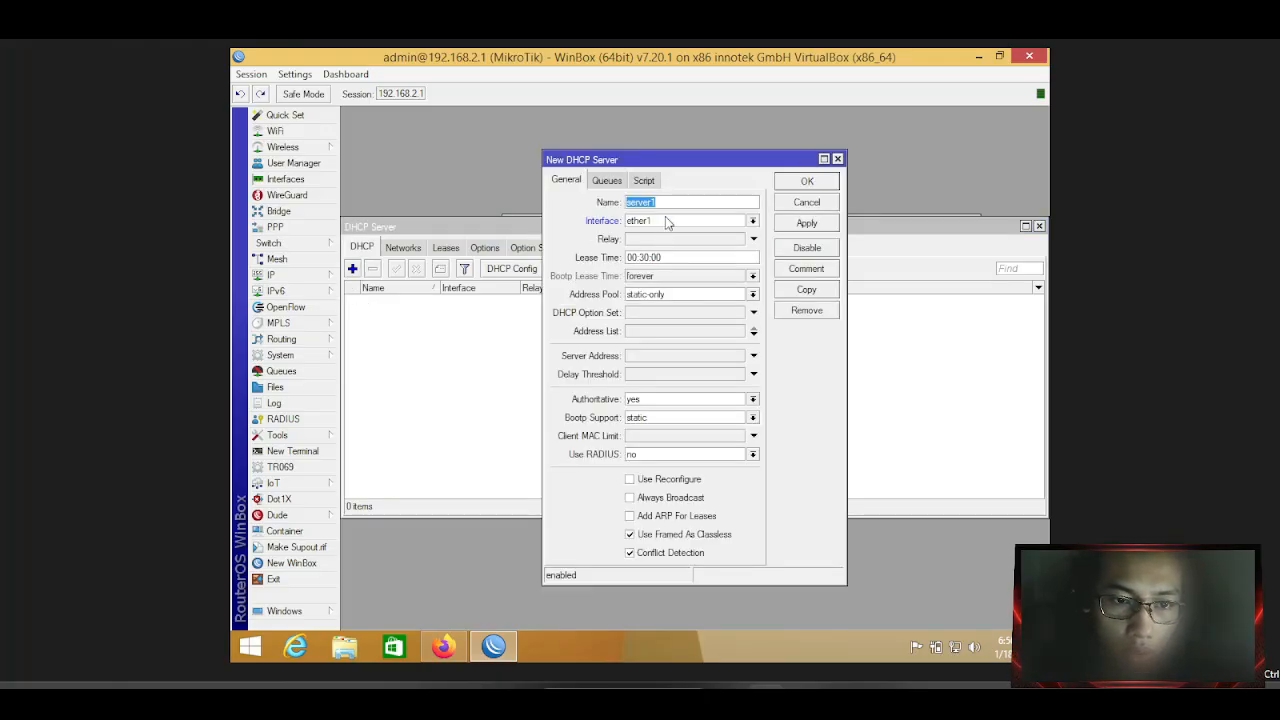
left_click(610, 182)
left_click(574, 182)
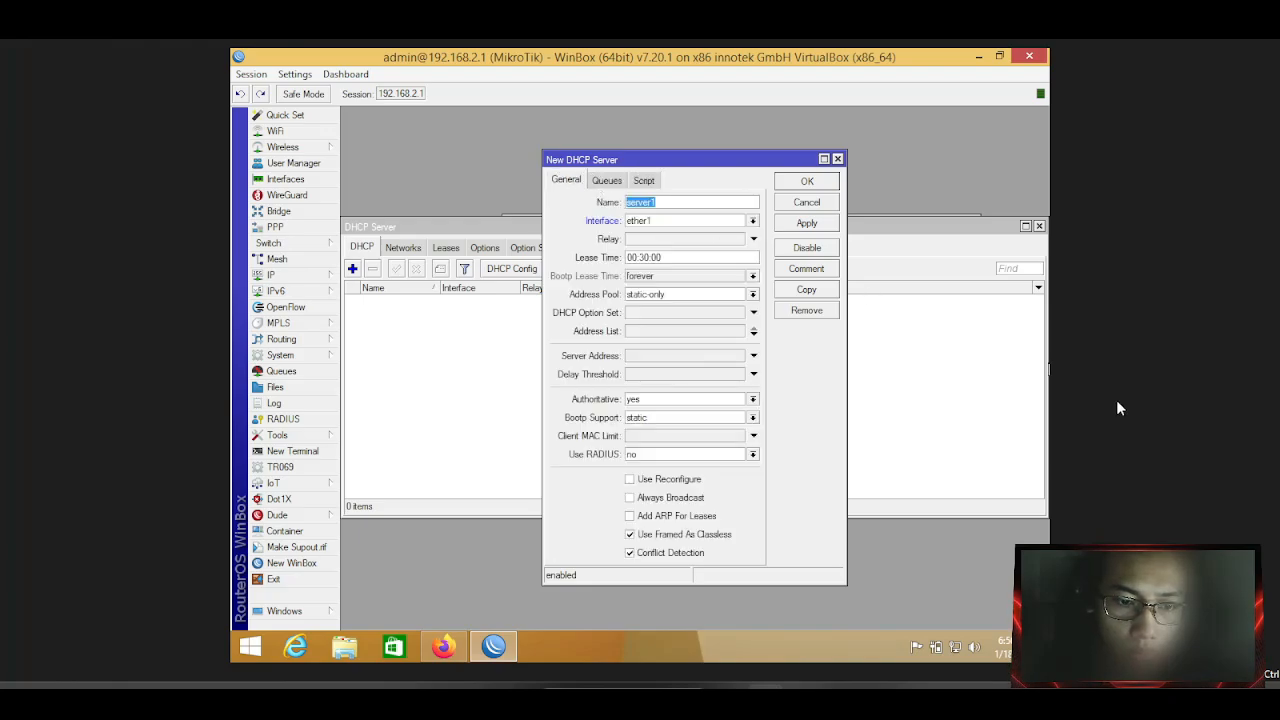
key("Escape")
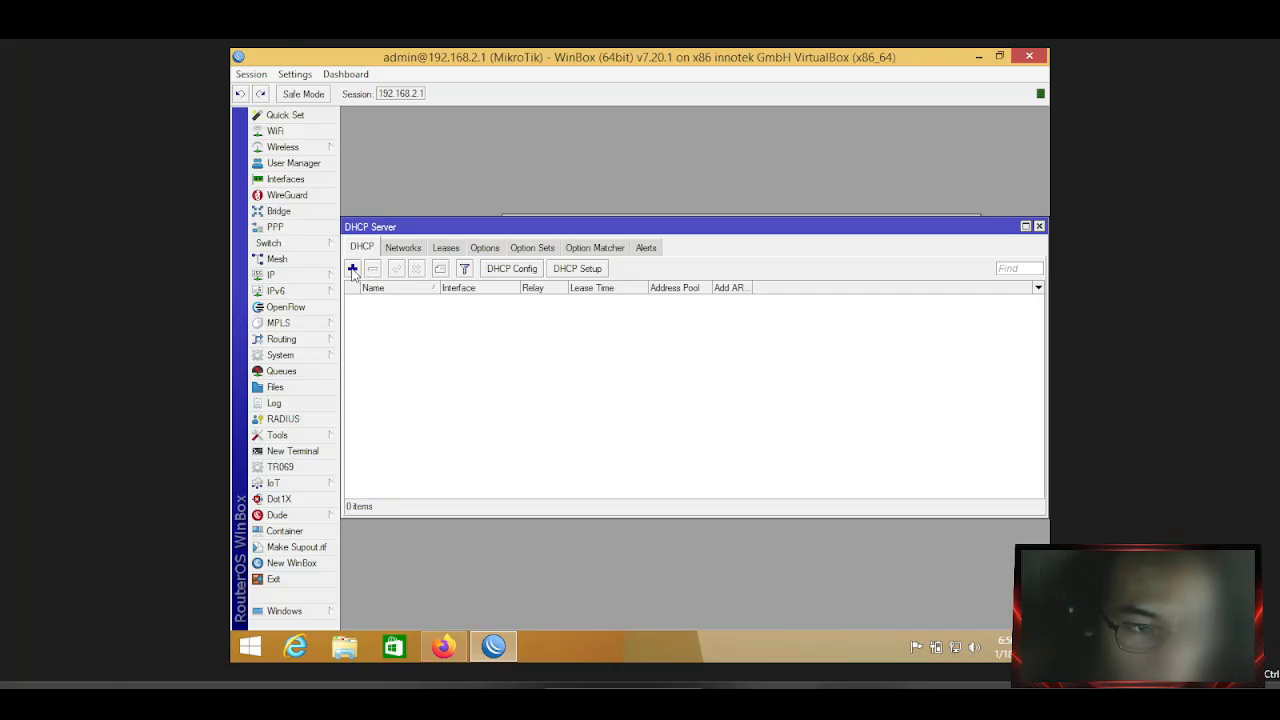
Launch DHCP Setup and settle on ether1 as the DHCP server interface.
left_click(574, 270)
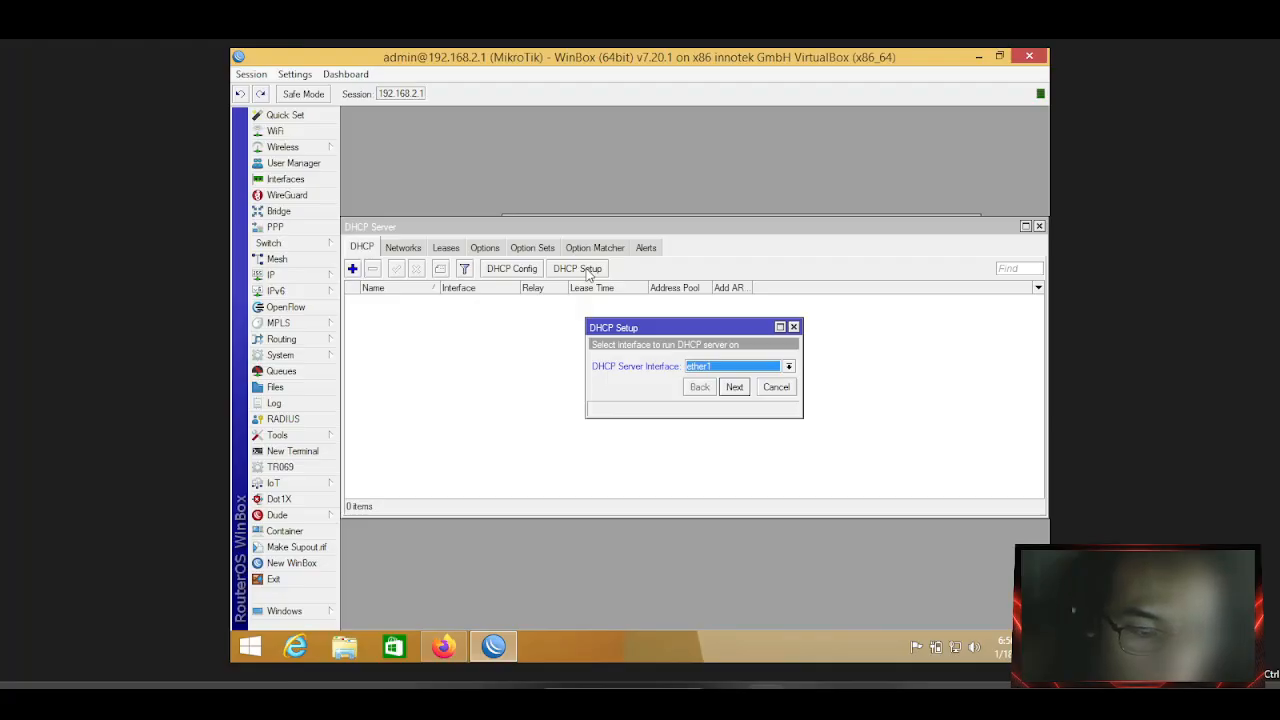
left_click(765, 368)
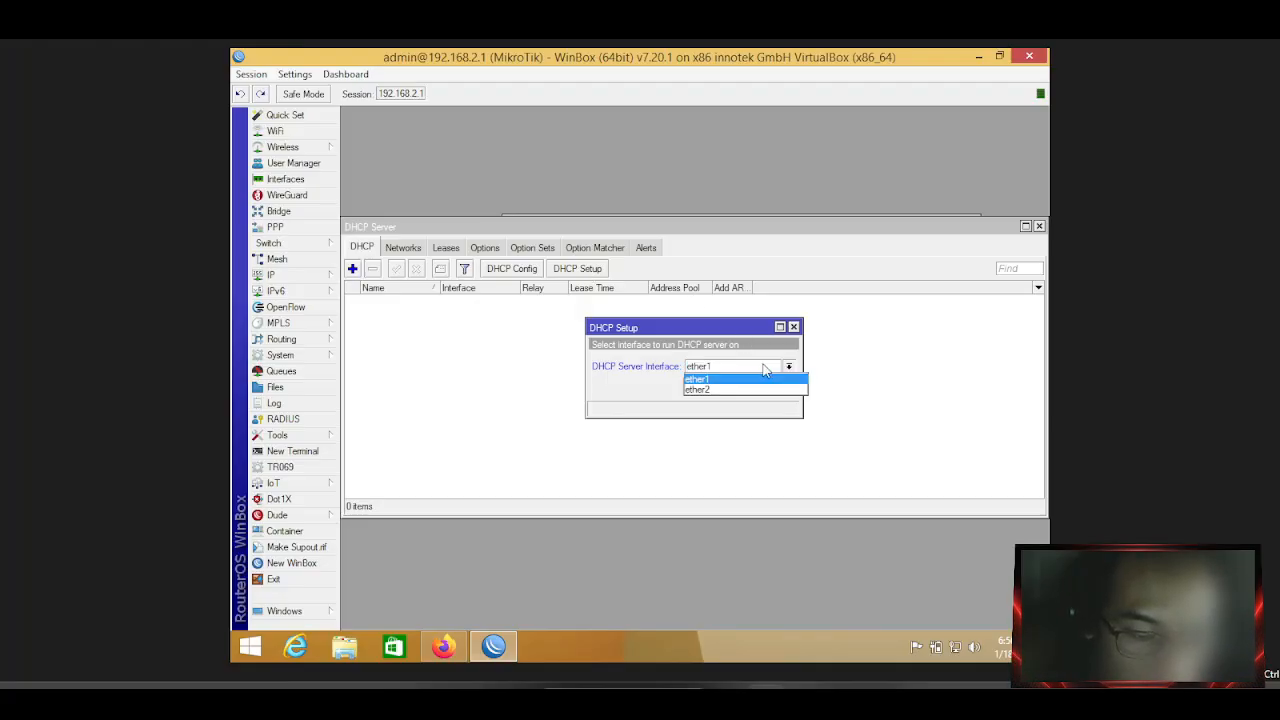
left_click(757, 390)
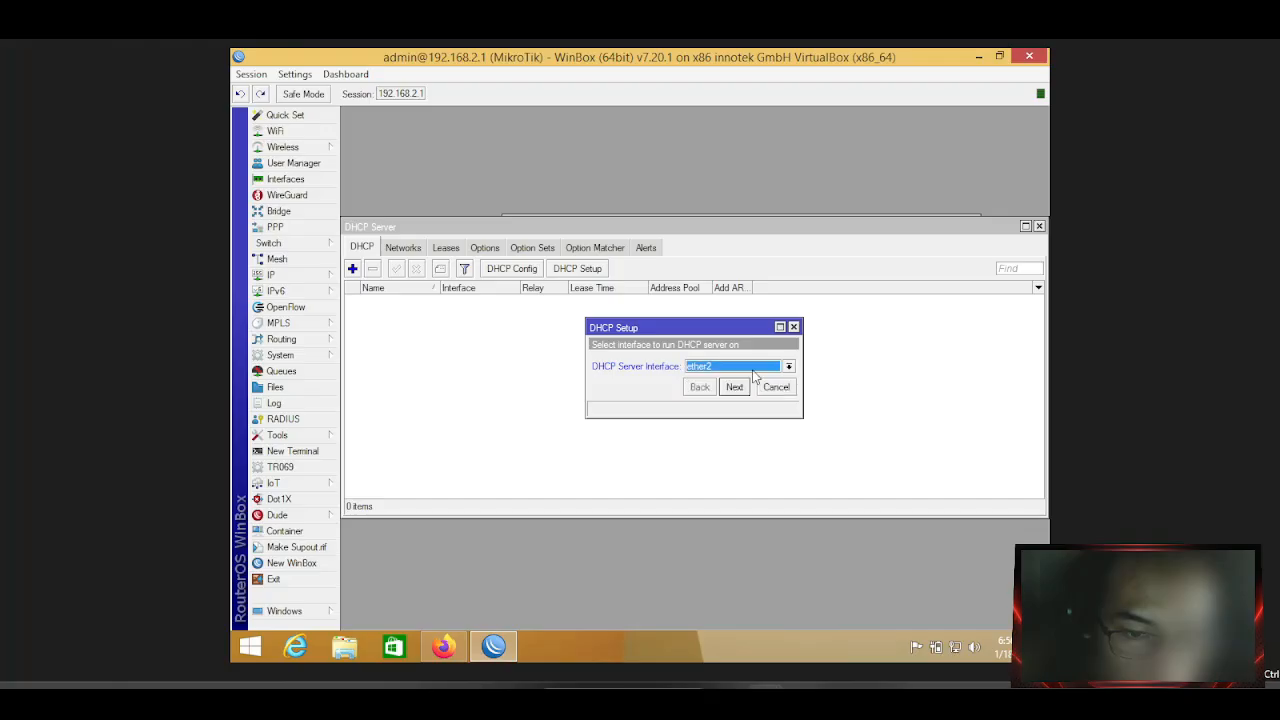
left_click(750, 368)
left_click(745, 379)
left_click(748, 366)
left_click(742, 370)
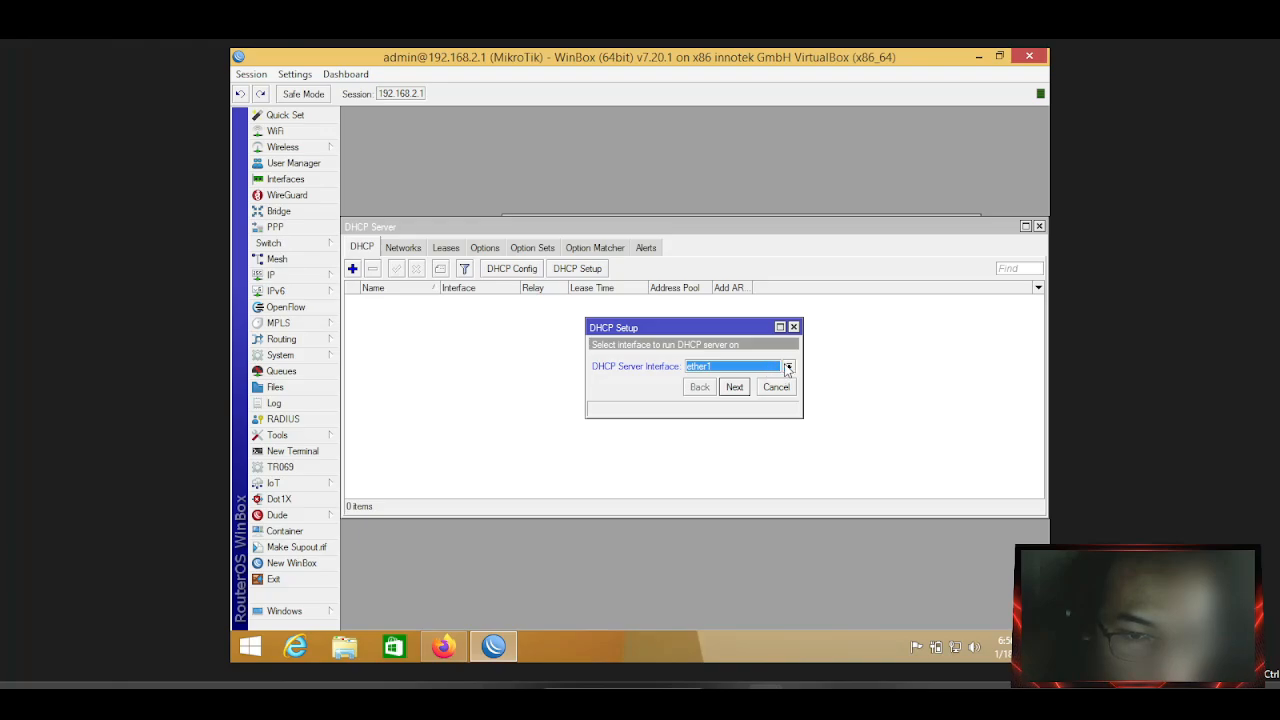
left_click(788, 367)
left_click(788, 368)
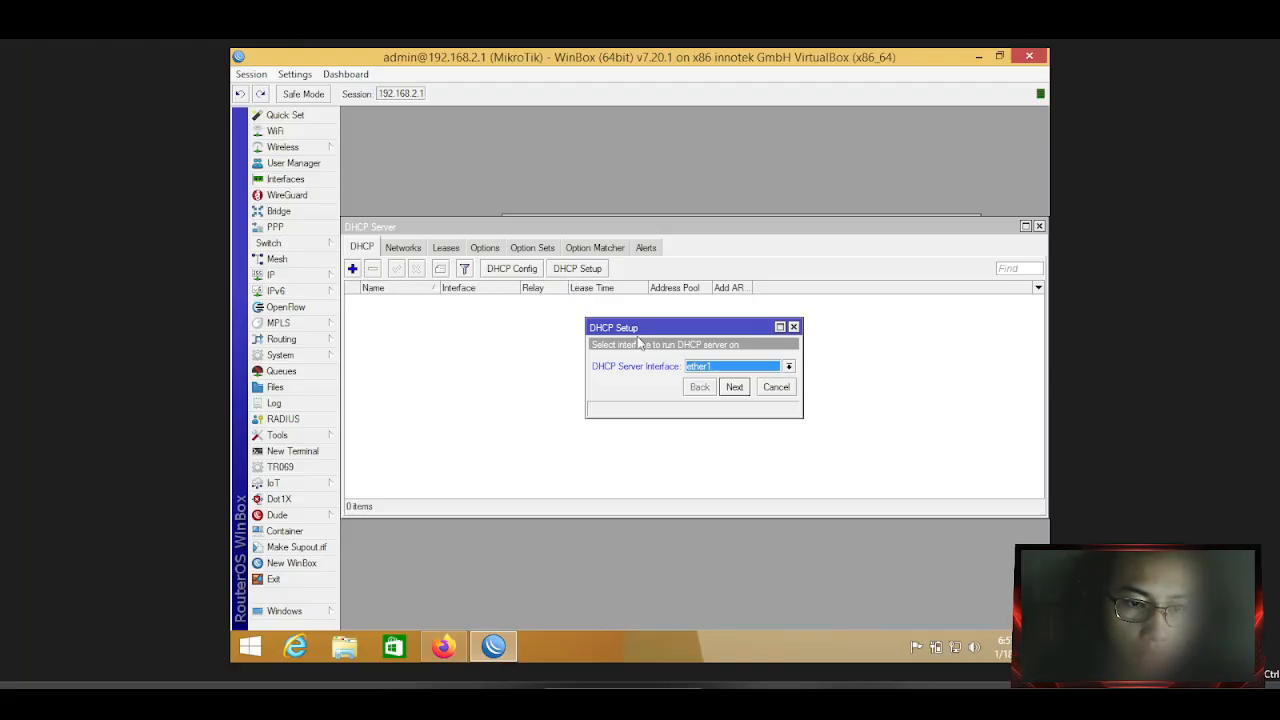
Confirm ether1 and advance to the 192.168.2.0/24 address space step.
left_click_drag(640, 336, 638, 331)
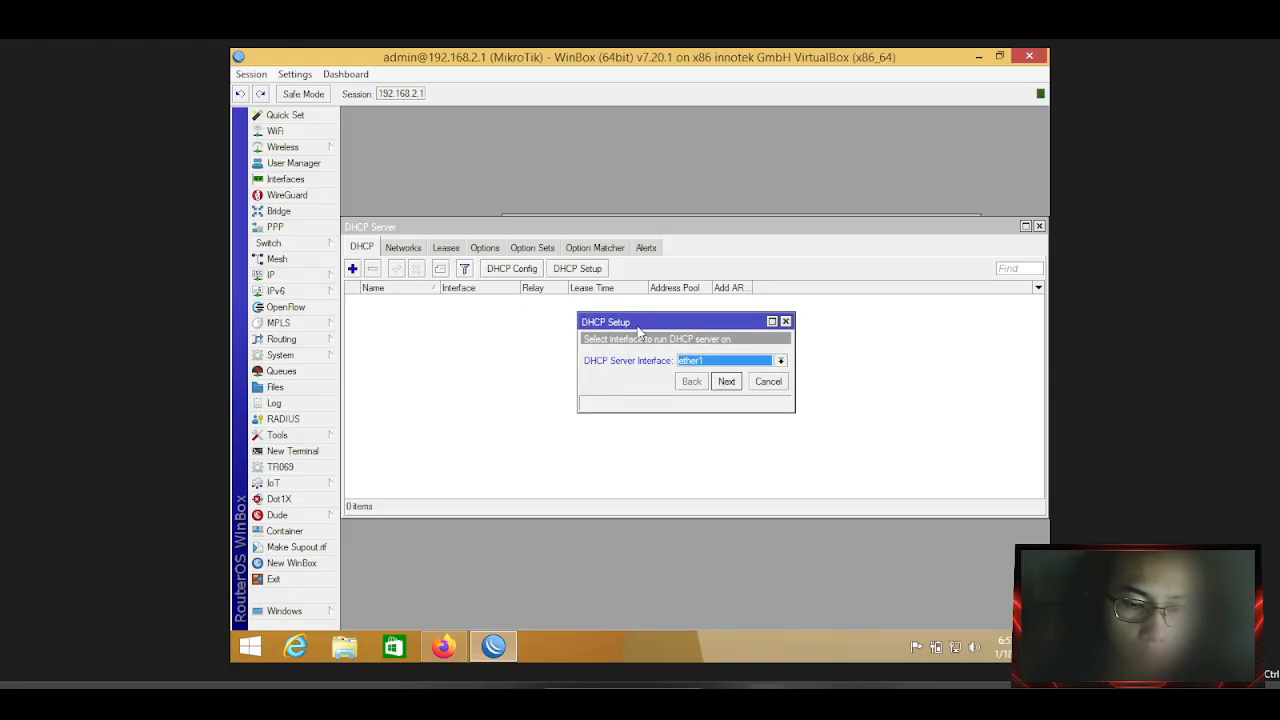
left_click(724, 362)
left_click(720, 383)
left_click(725, 381)
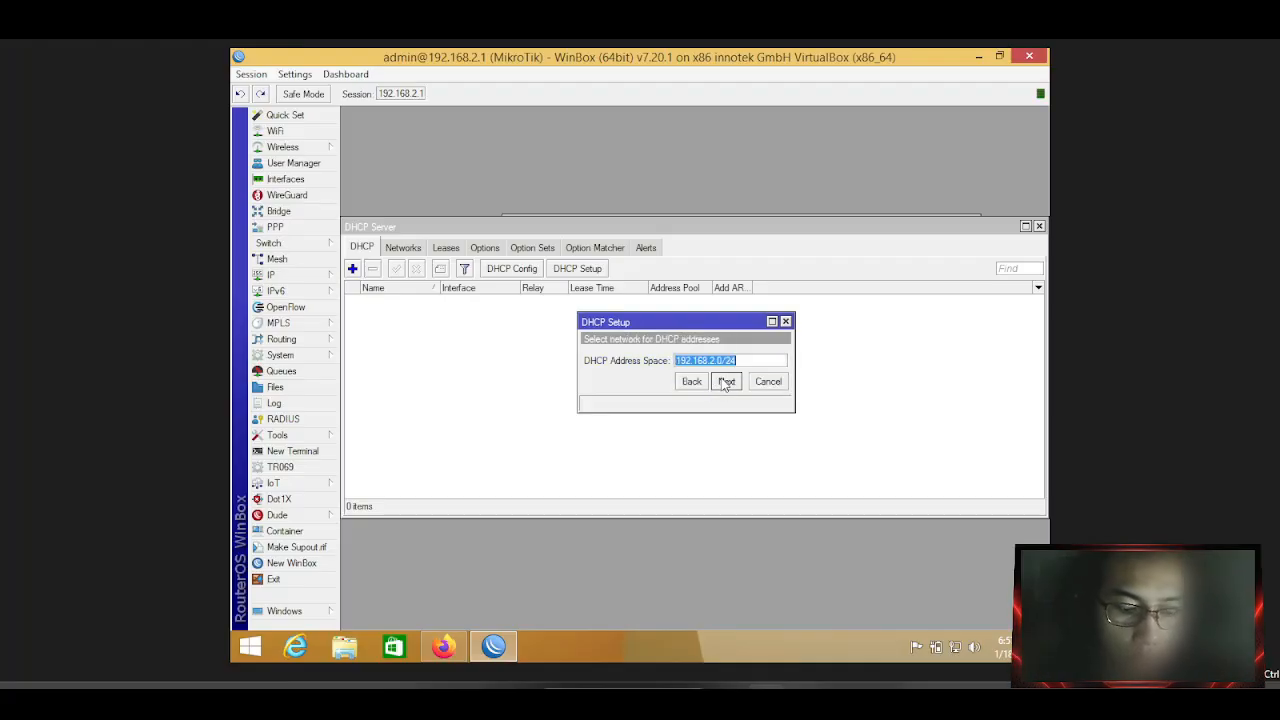
Accept address space 192.168.2.0/24 and gateway 192.168.2.1.
left_click(725, 381)
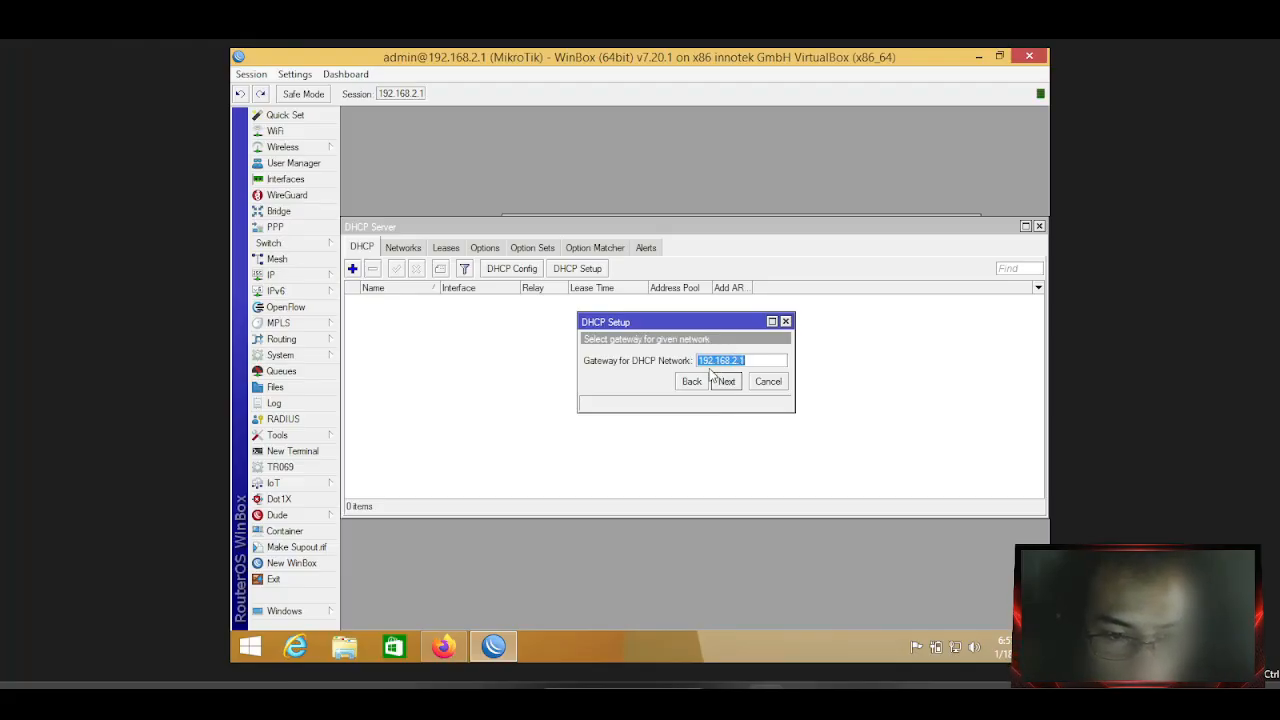
left_click(699, 381)
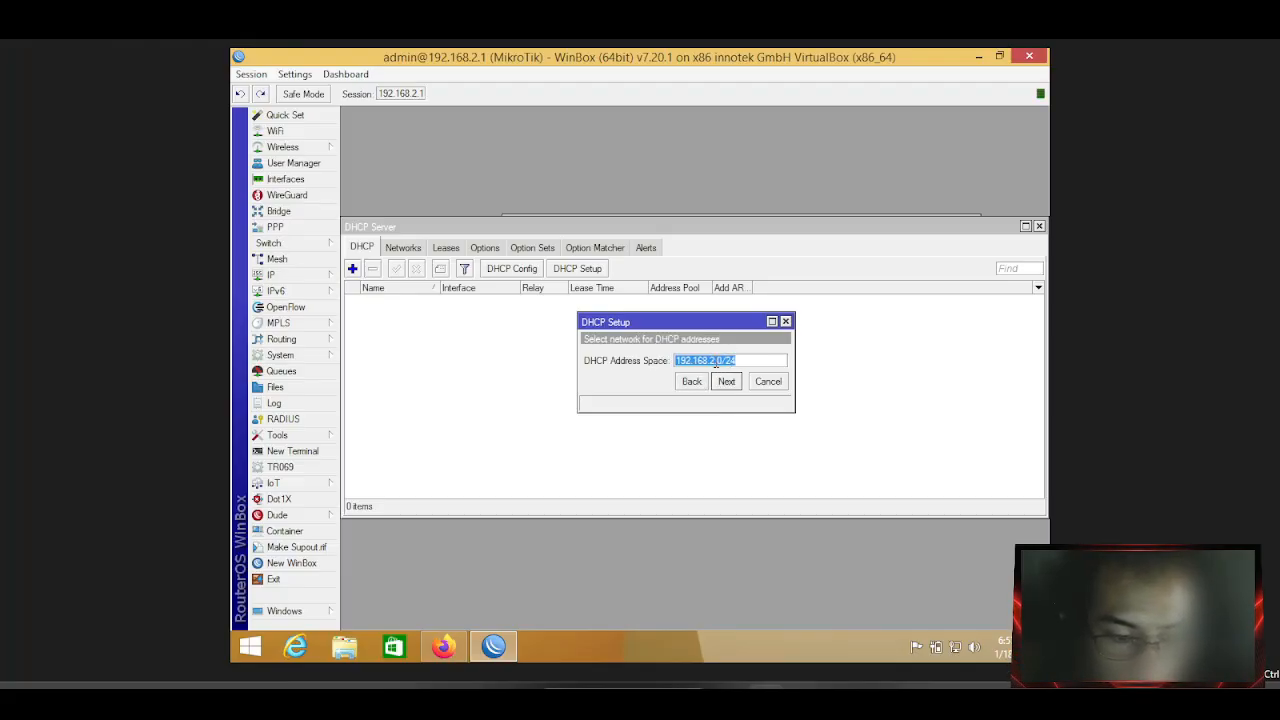
left_click(729, 388)
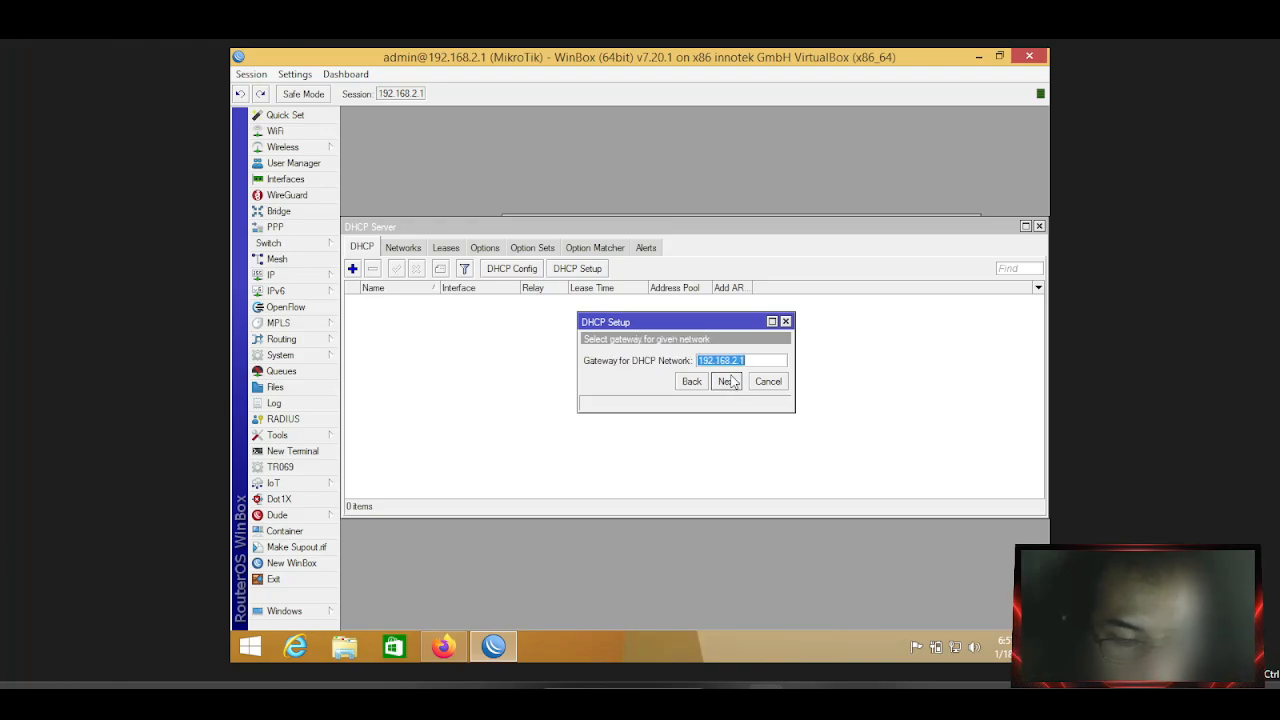
left_click(737, 380)
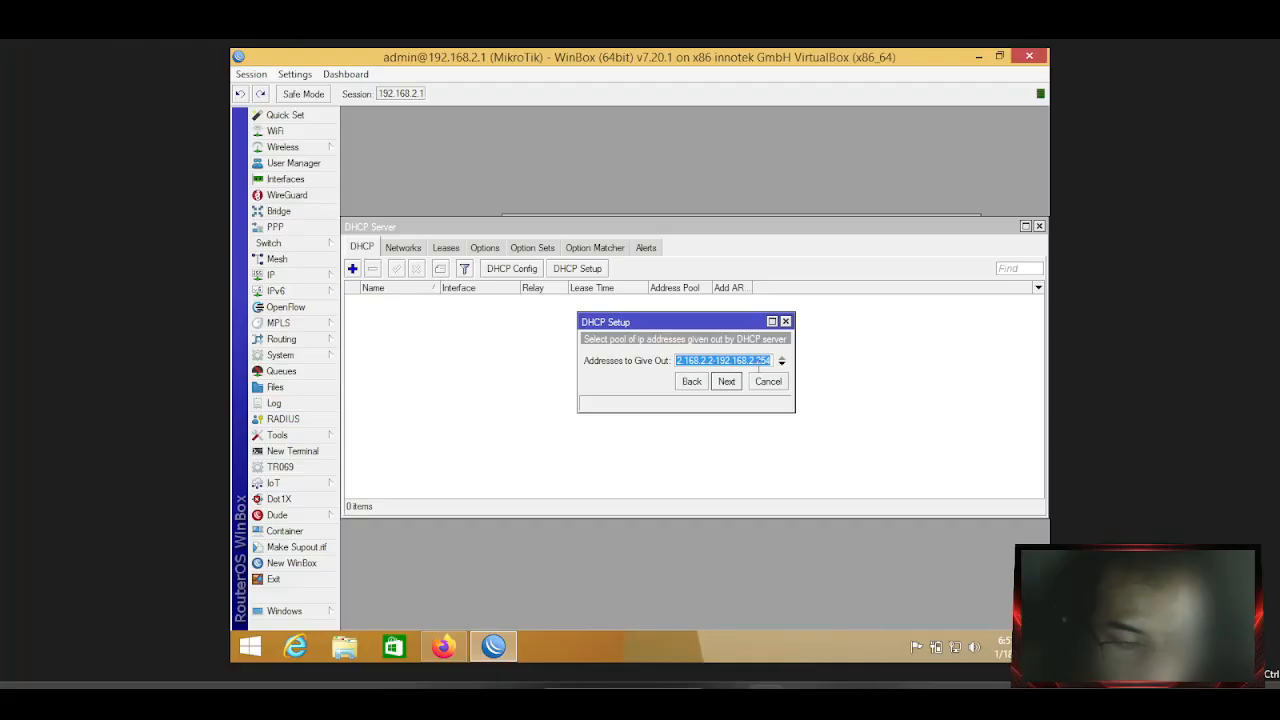
Shorten the address pool to end at 192.168.2.10 instead of 254 and continue.
left_click(768, 360)
left_click_drag(756, 359, 777, 359)
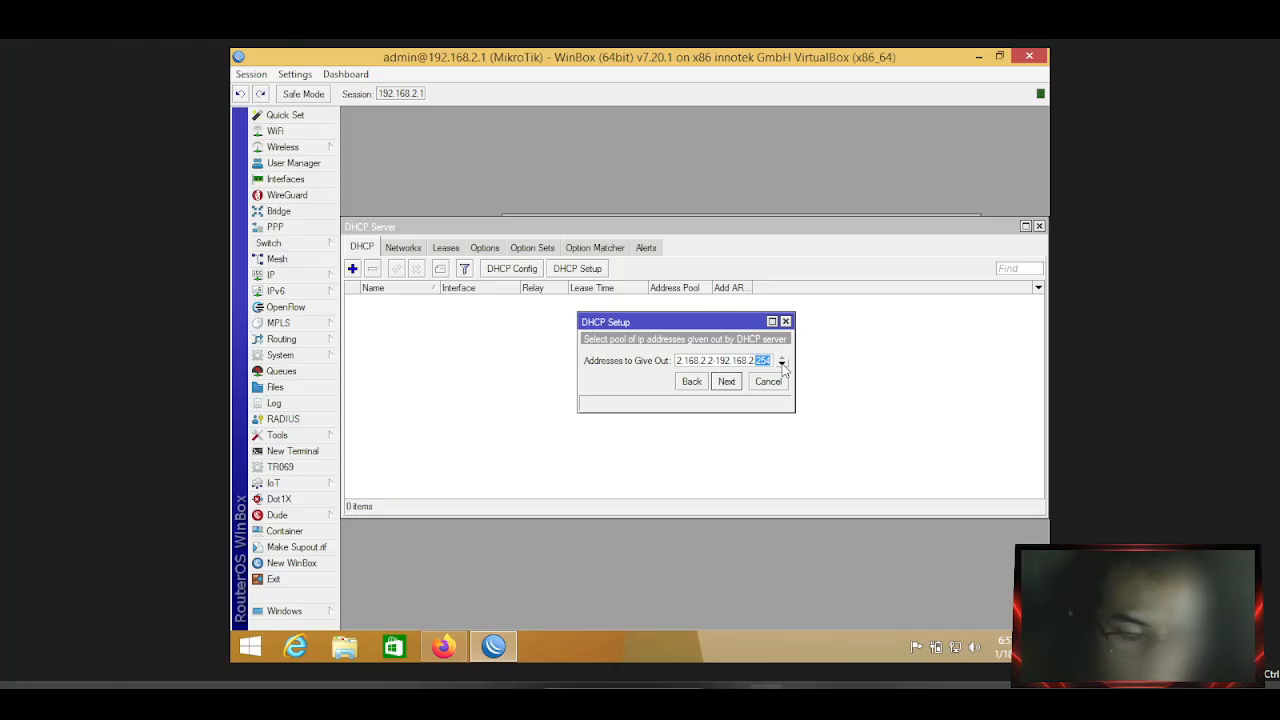
key("BackSpace")
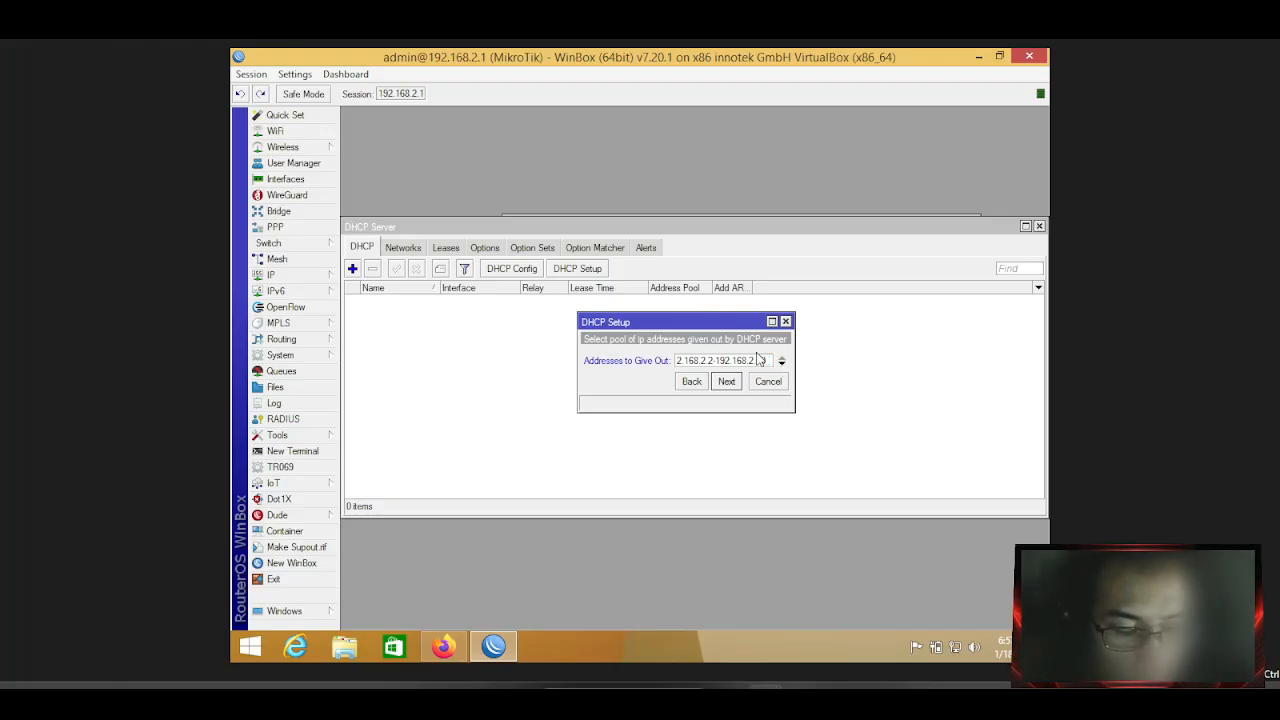
type("10")
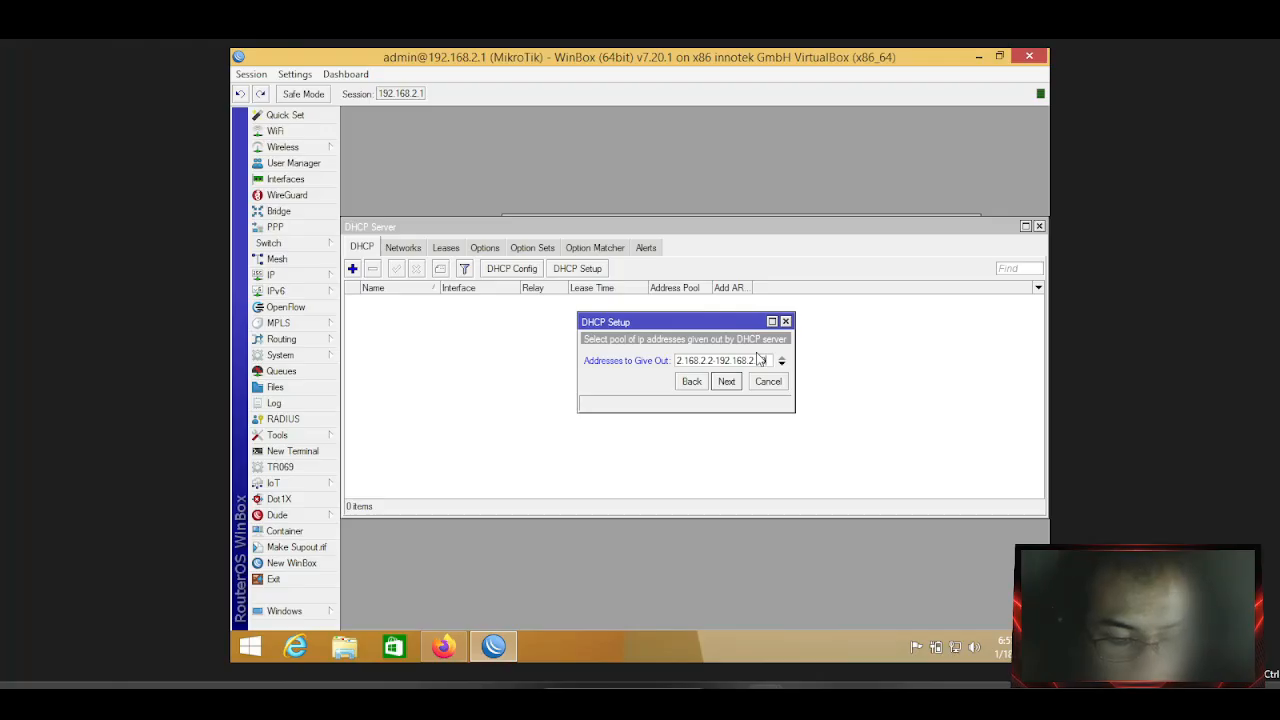
left_click(735, 388)
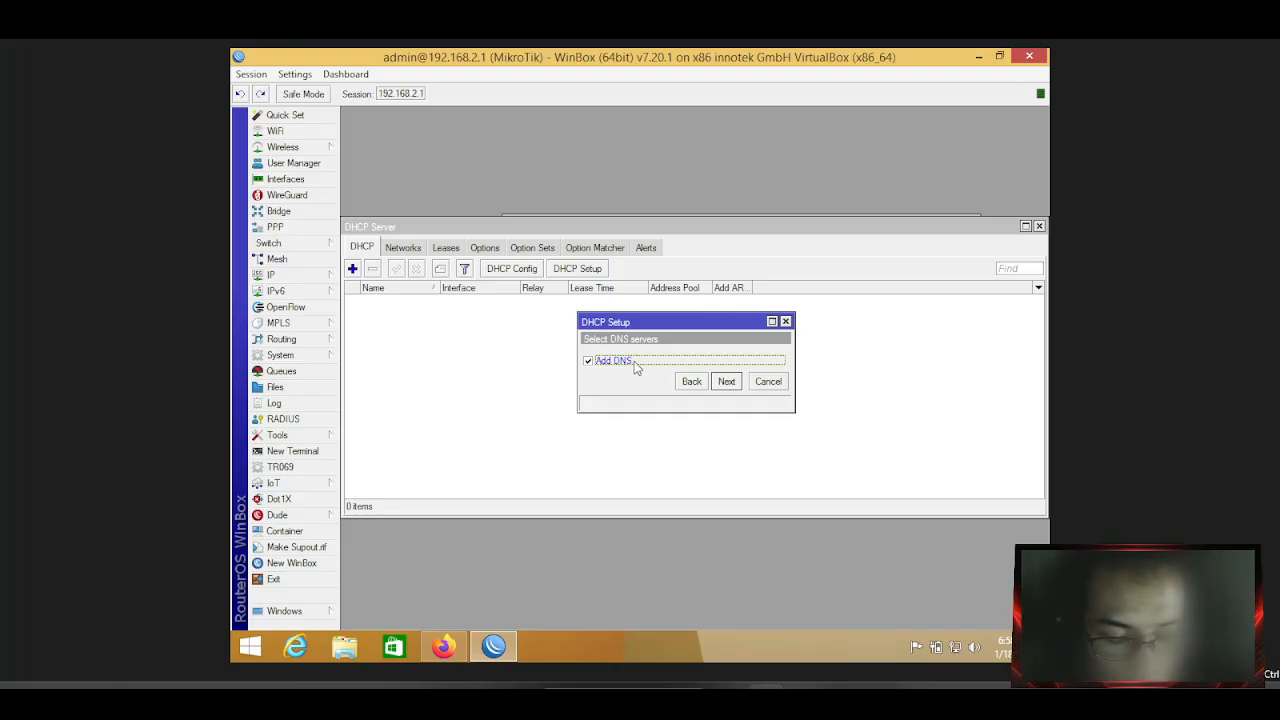
Keep DNS servers 192.168.137.1 and 8.8.8.8 and advance to the lease time page.
left_click(716, 386)
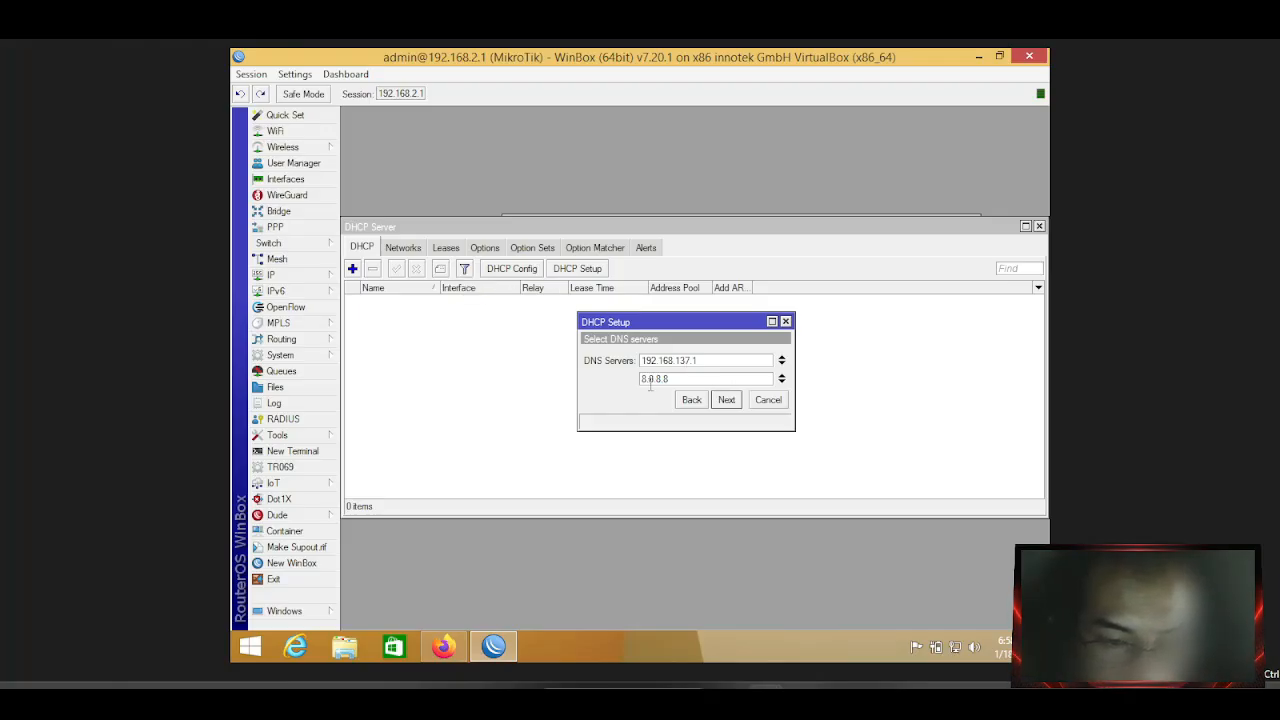
left_click(727, 400)
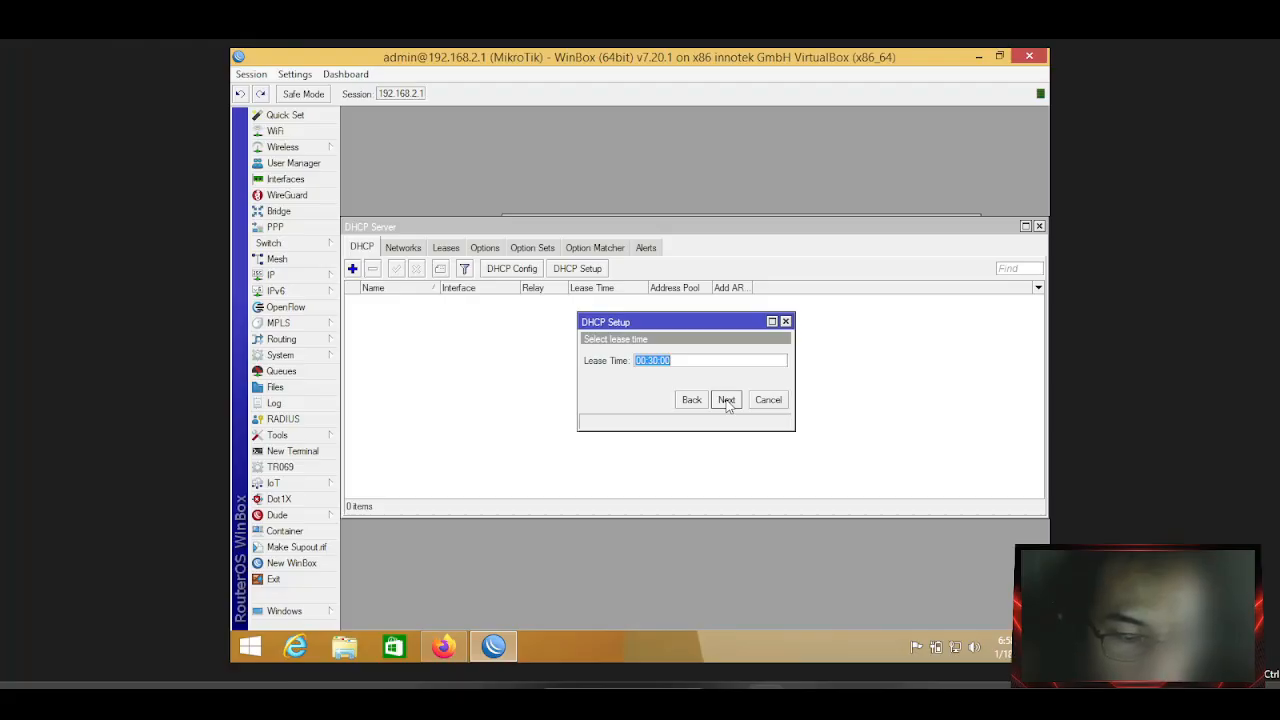
Set the lease time to 1d and finish the wizard, creating dhcp1 with pool dhcp_pool0.
left_click(651, 359)
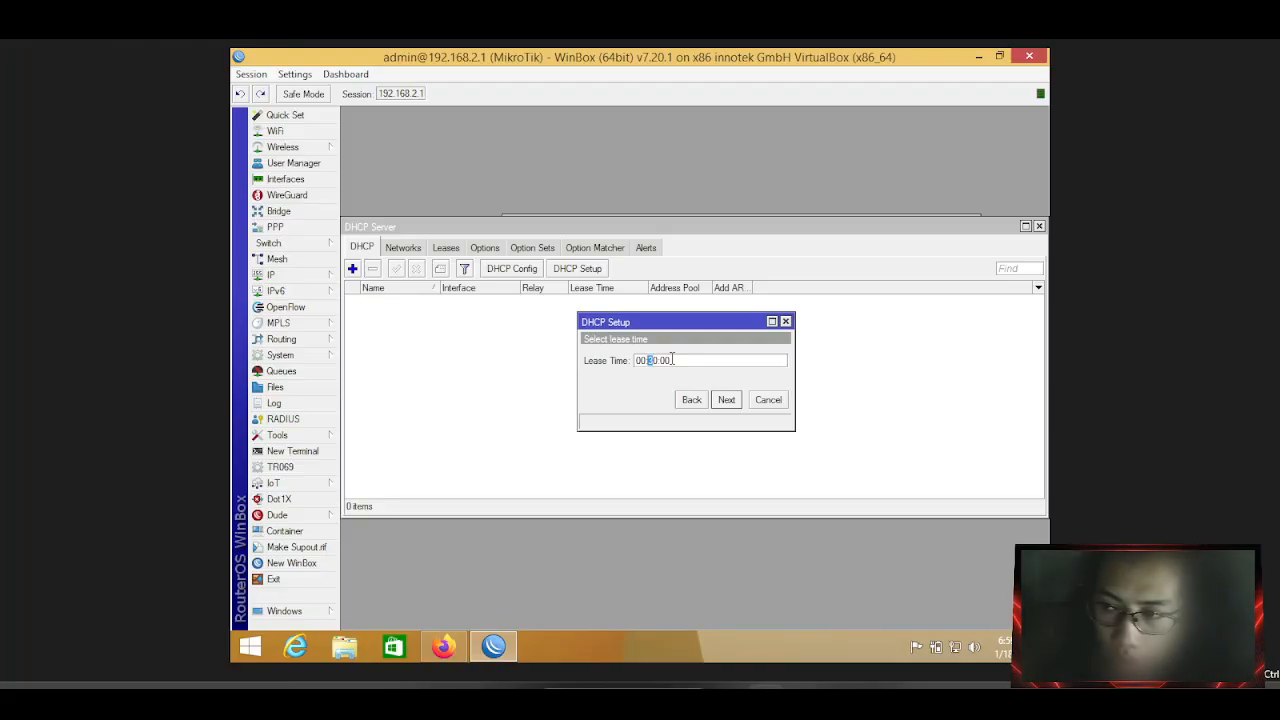
type("00")
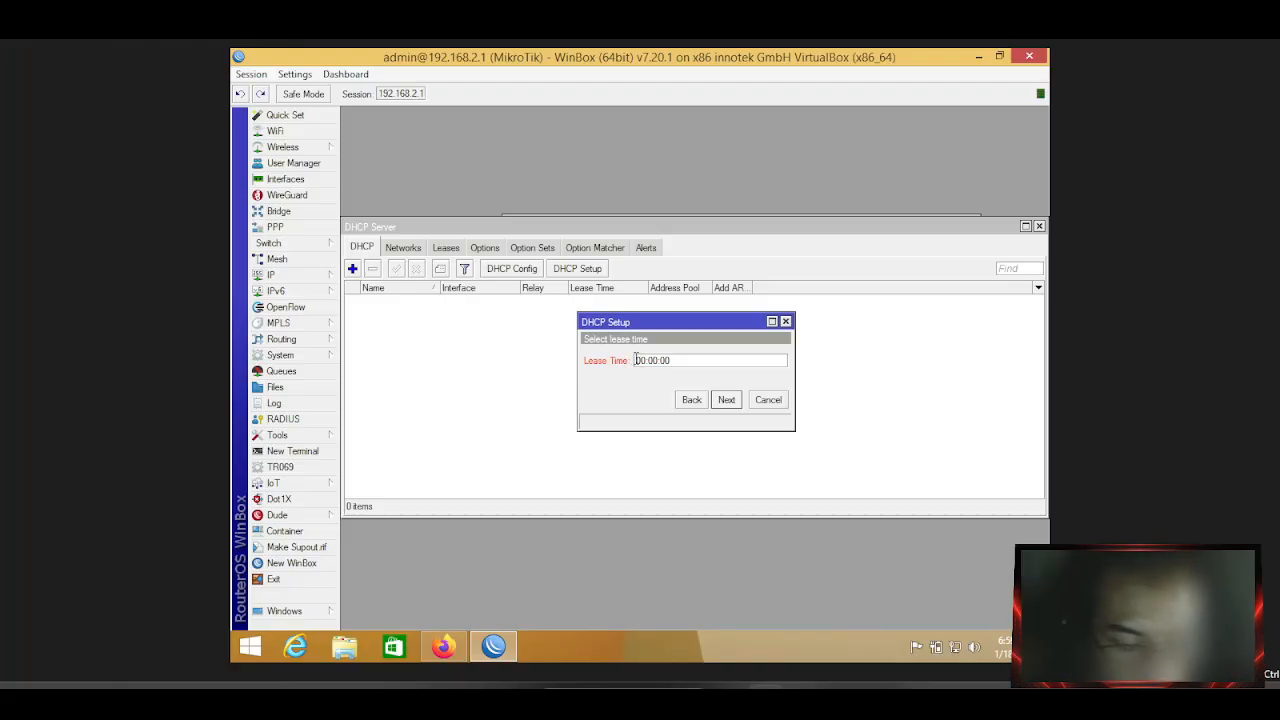
type("1d")
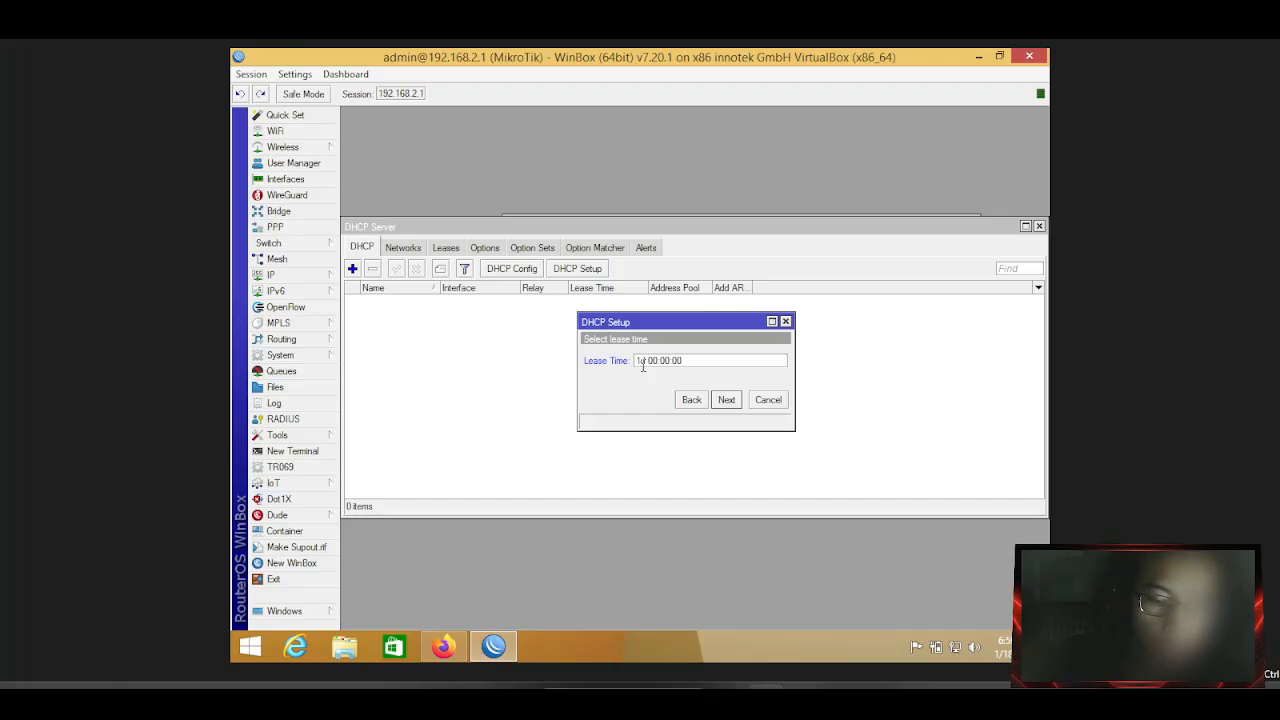
left_click(726, 399)
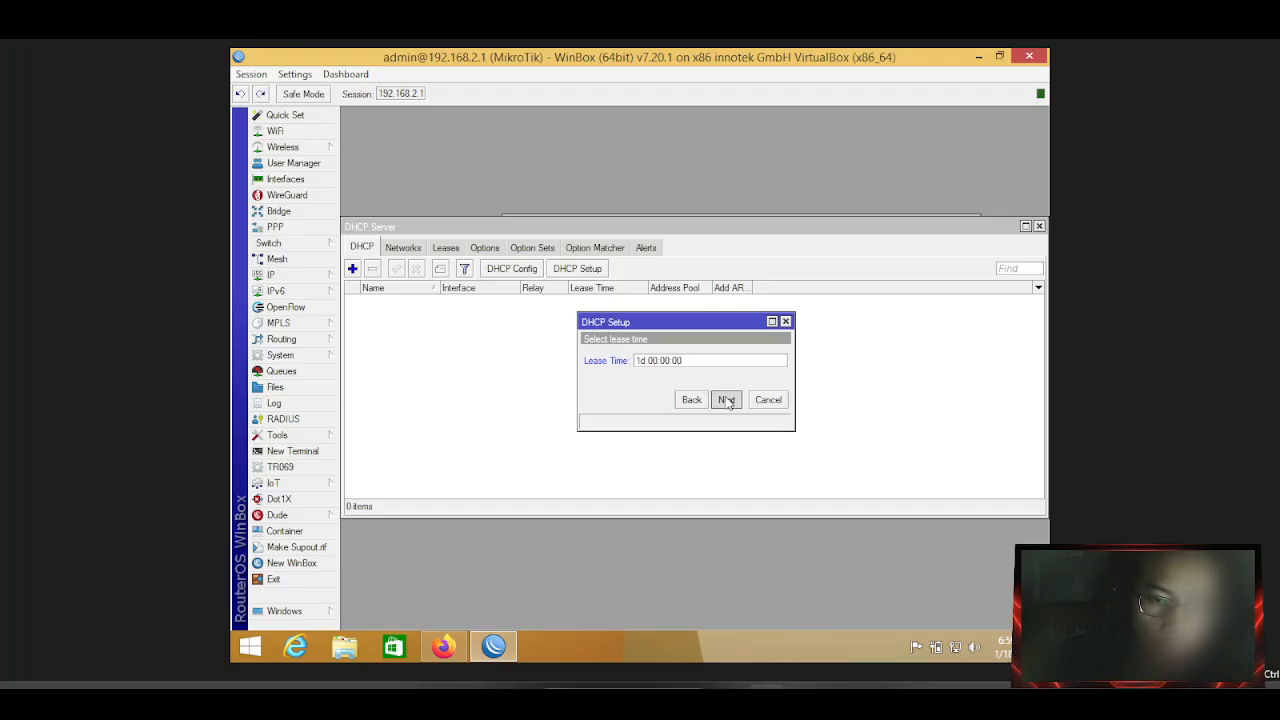
left_click(697, 364)
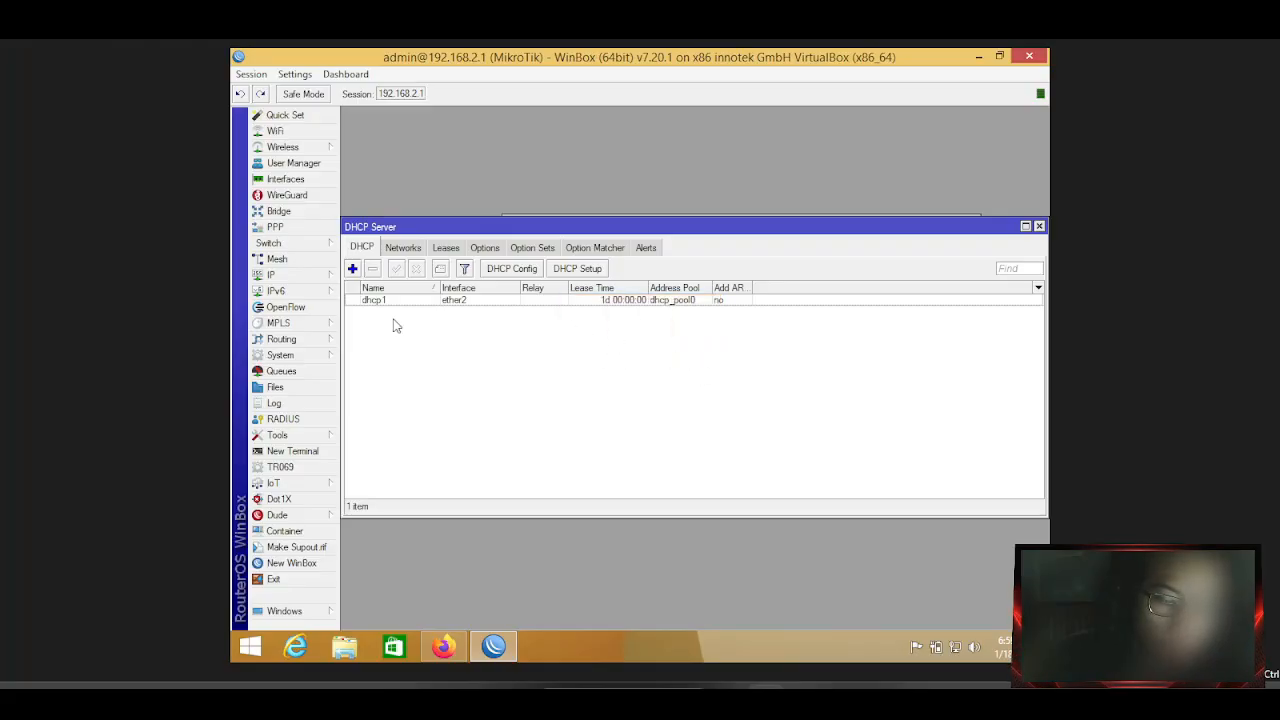
Open Windows' Network and Sharing Center from the tray network icon.
left_click(308, 279)
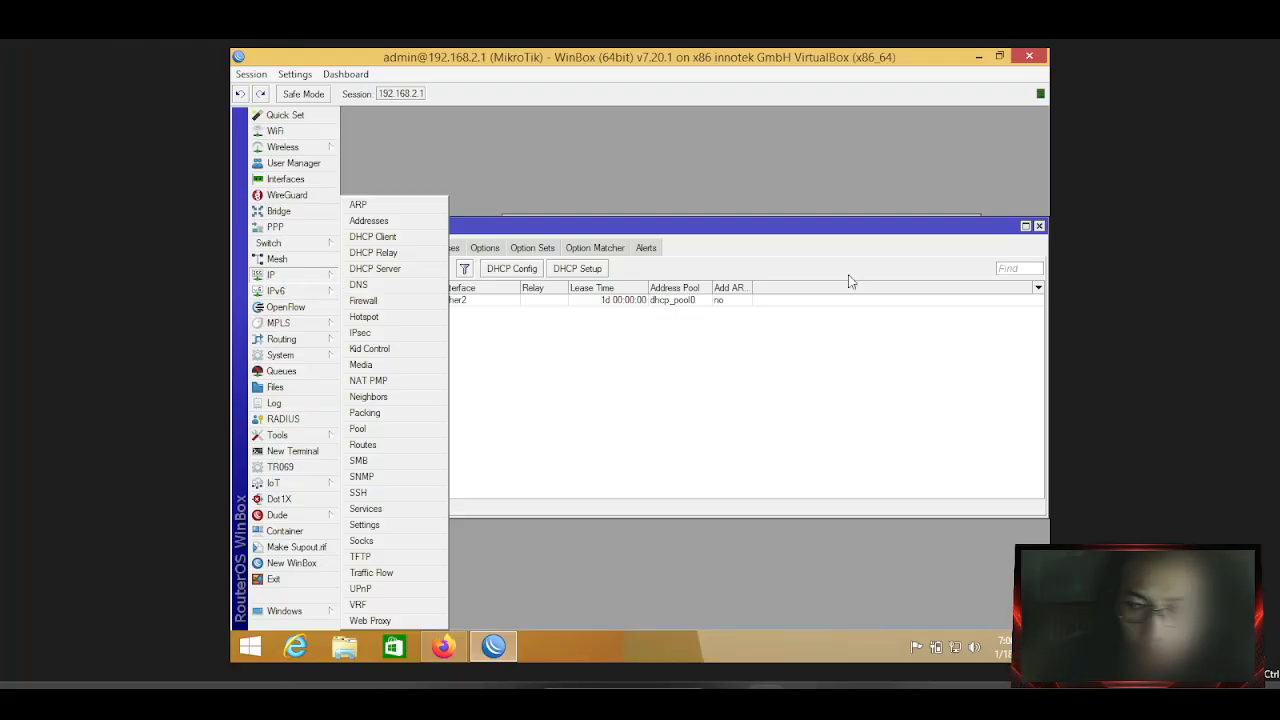
left_click(1043, 303)
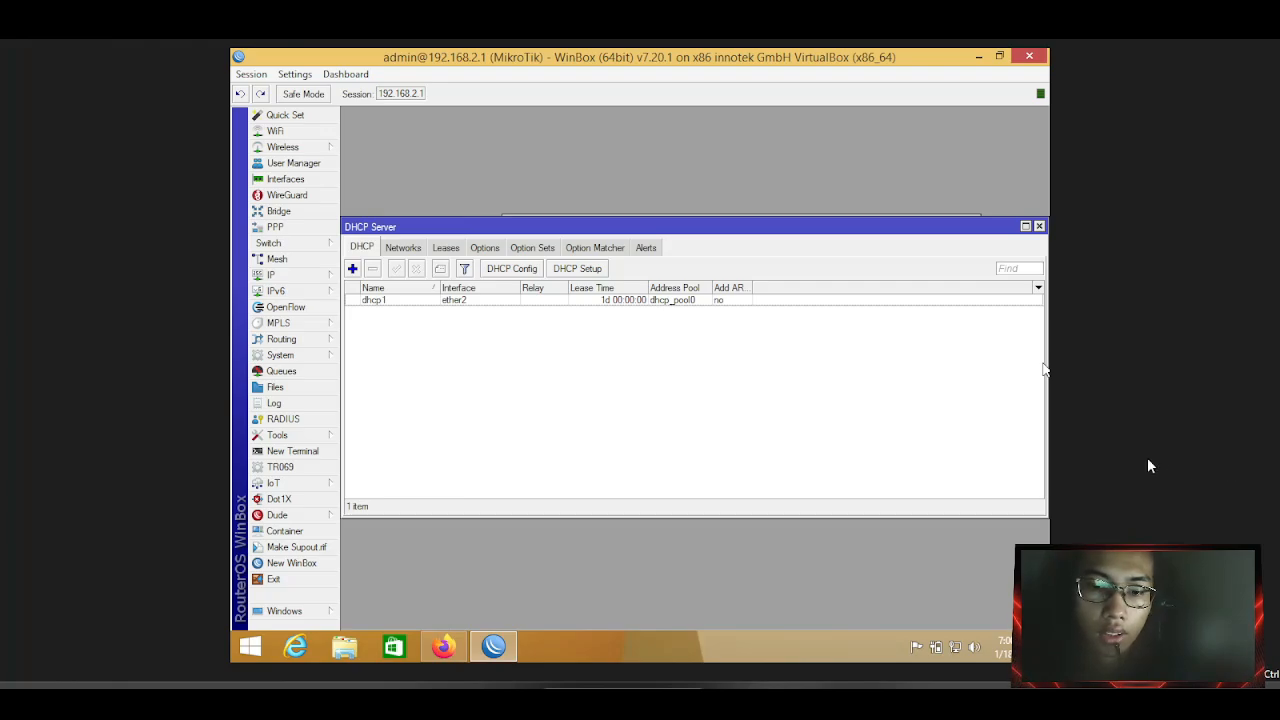
right_click(956, 646)
left_click(947, 636)
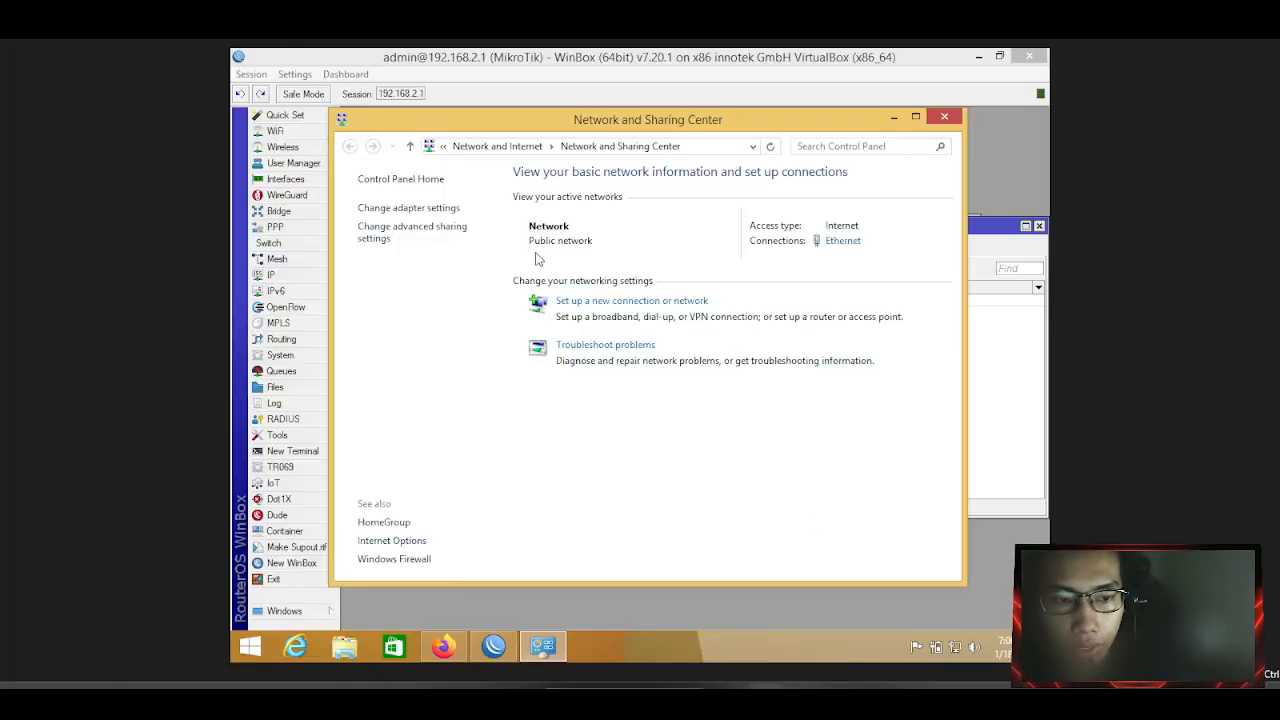
Open the Ethernet adapter's Properties from the network adapter settings.
left_click(440, 209)
left_click(455, 230)
right_click(465, 240)
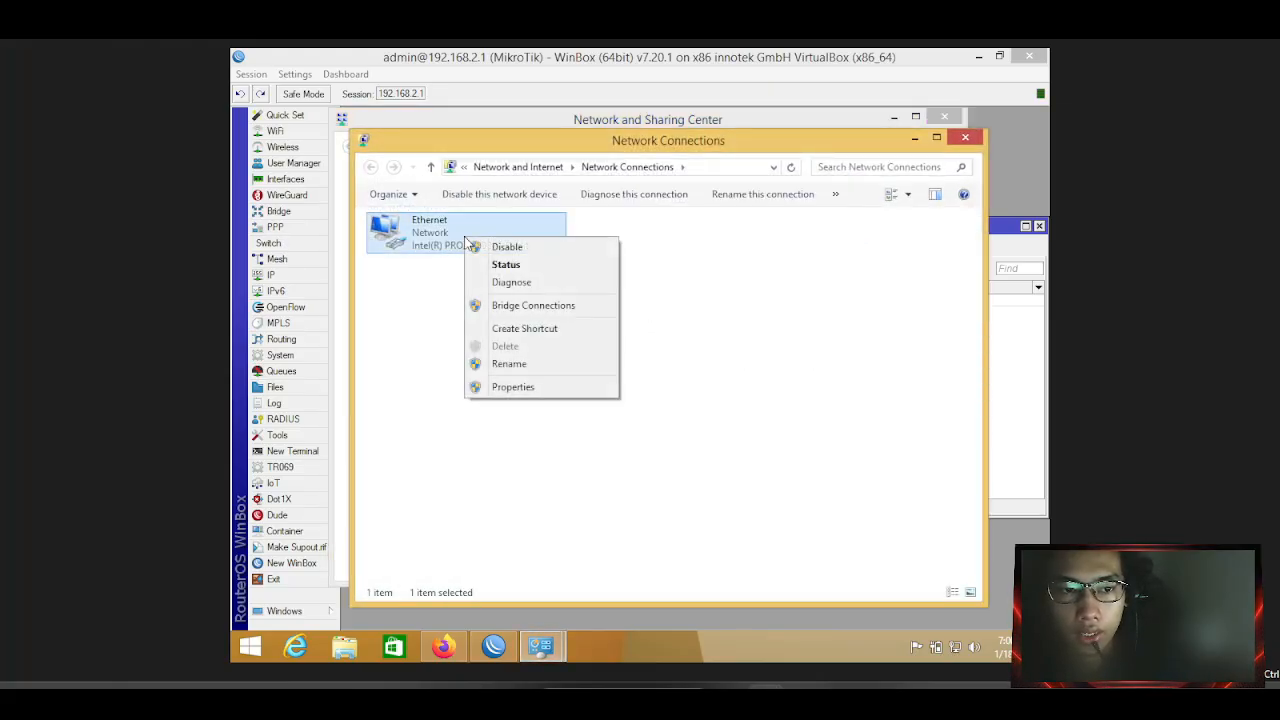
left_click(508, 388)
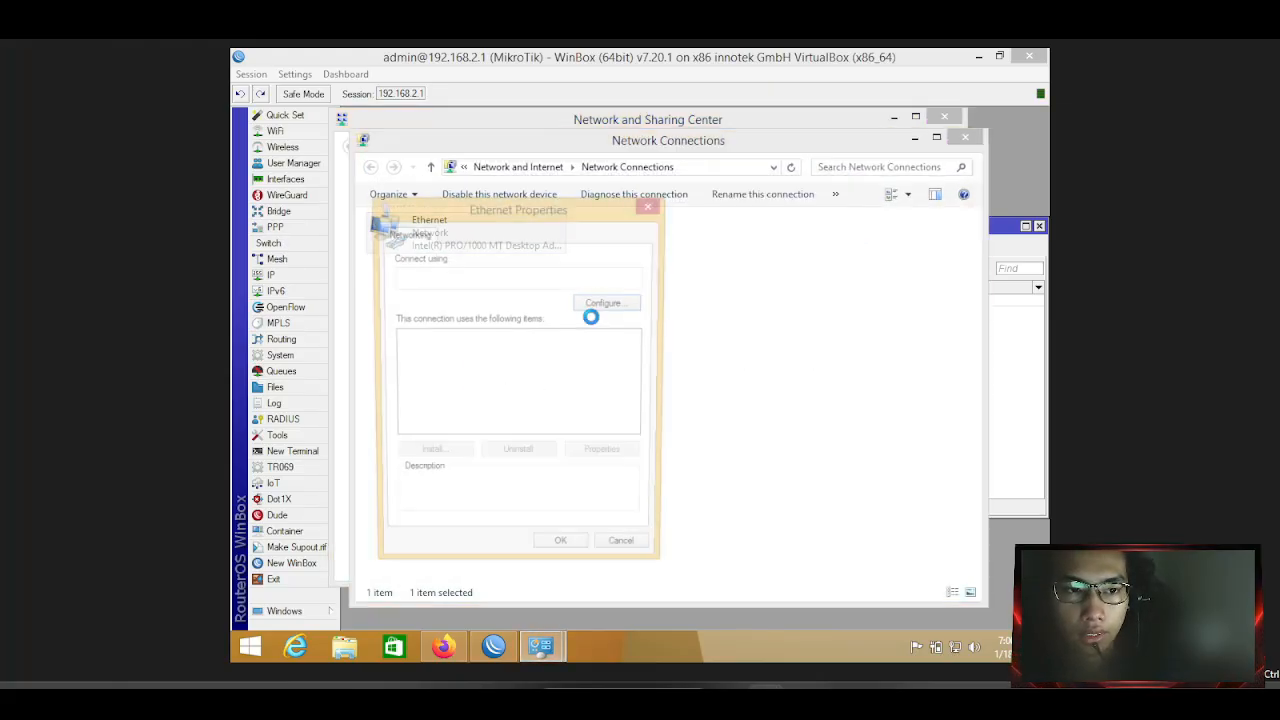
Set IPv4 to obtain the IP address and DNS servers automatically and confirm.
scroll(545, 395, "down", 1)
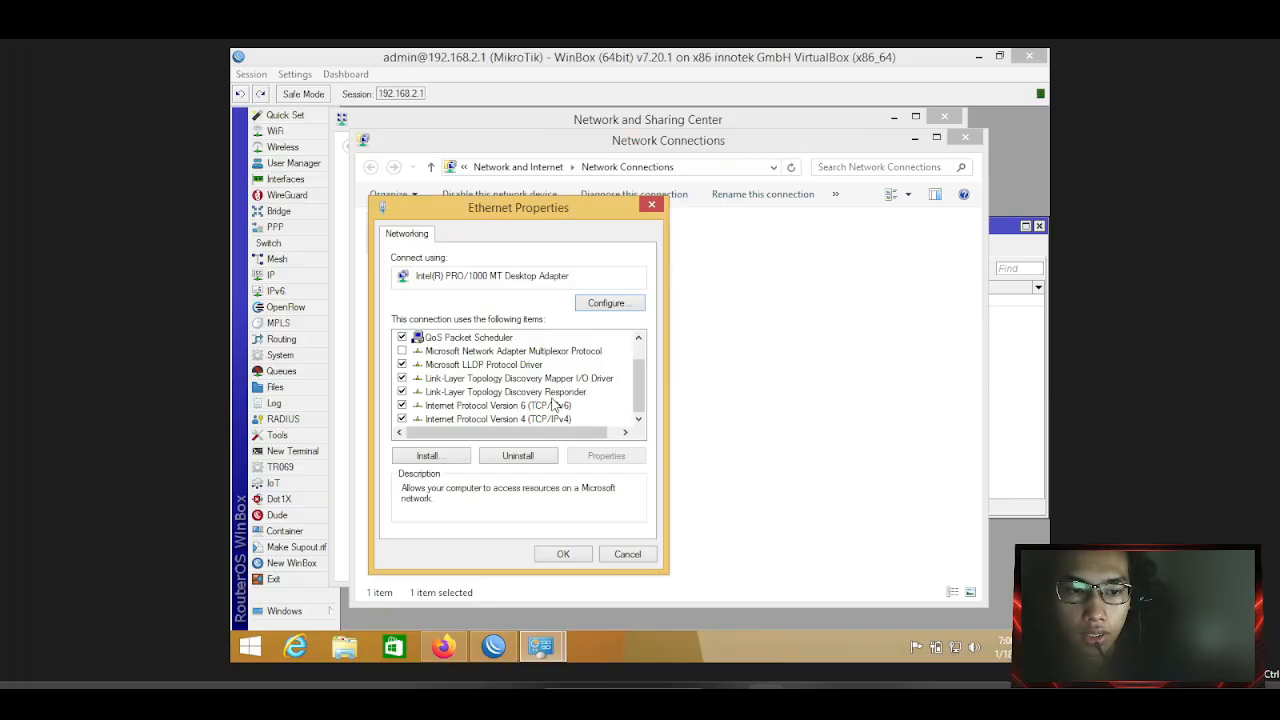
double_click(553, 418)
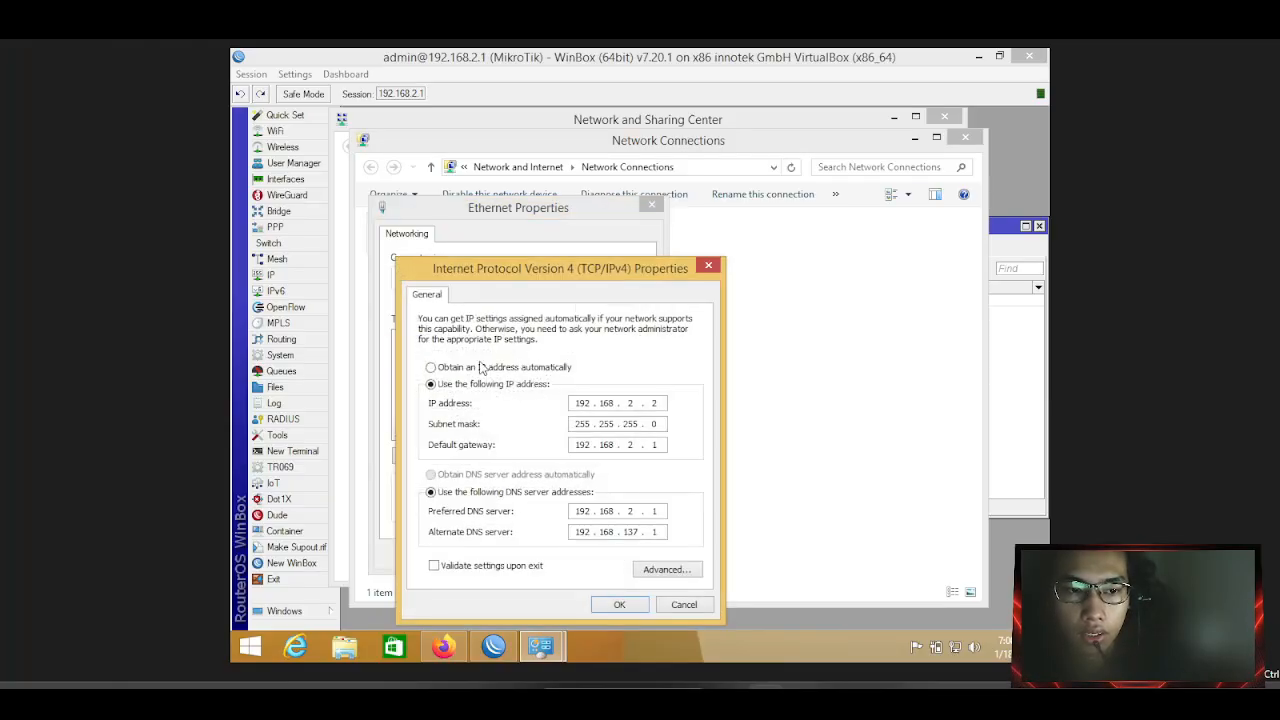
left_click(483, 368)
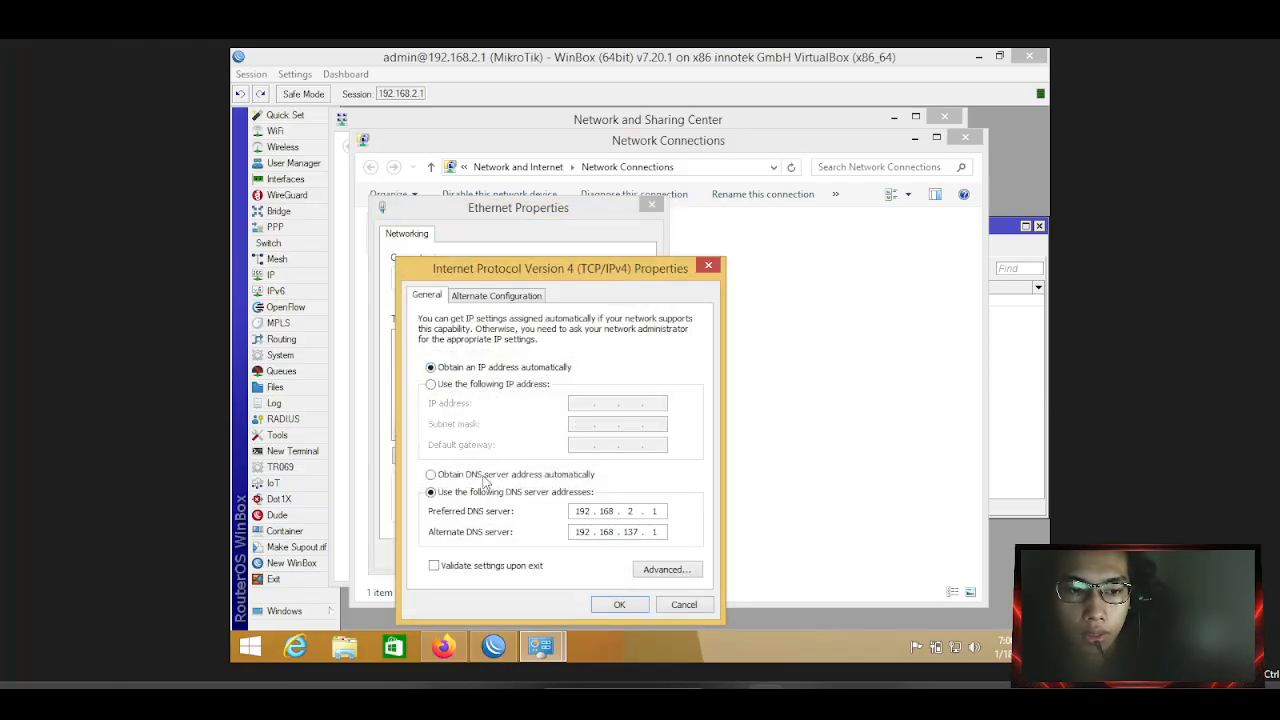
left_click(484, 475)
left_click(619, 604)
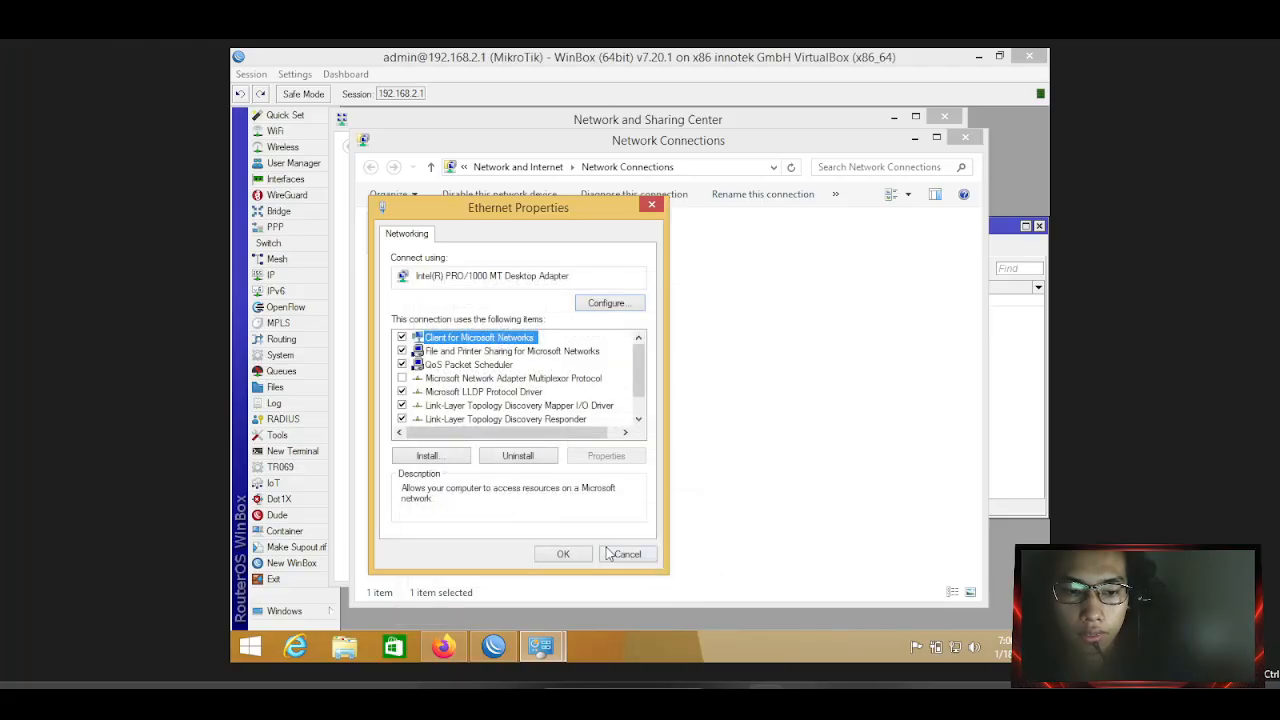
left_click(585, 554)
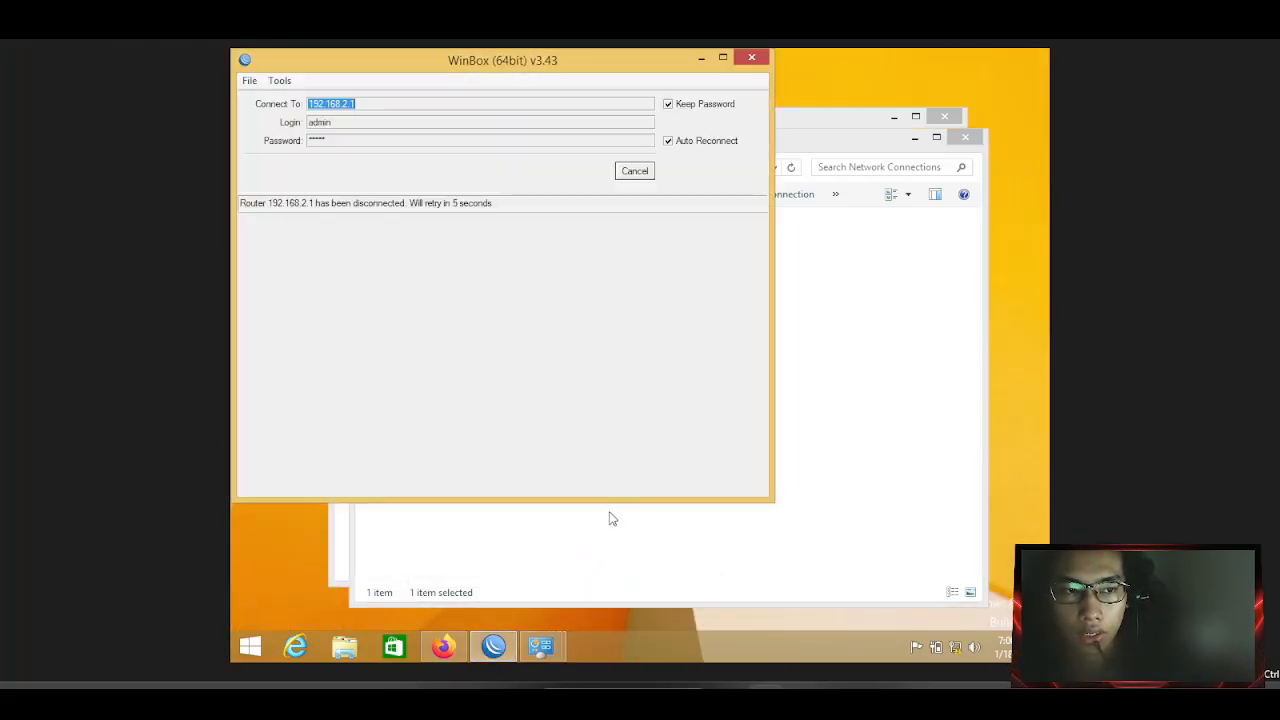
Let WinBox reconnect, dismiss the RouterOS licence notice, and bring up the Control Panel windows.
left_click_drag(557, 57, 748, 131)
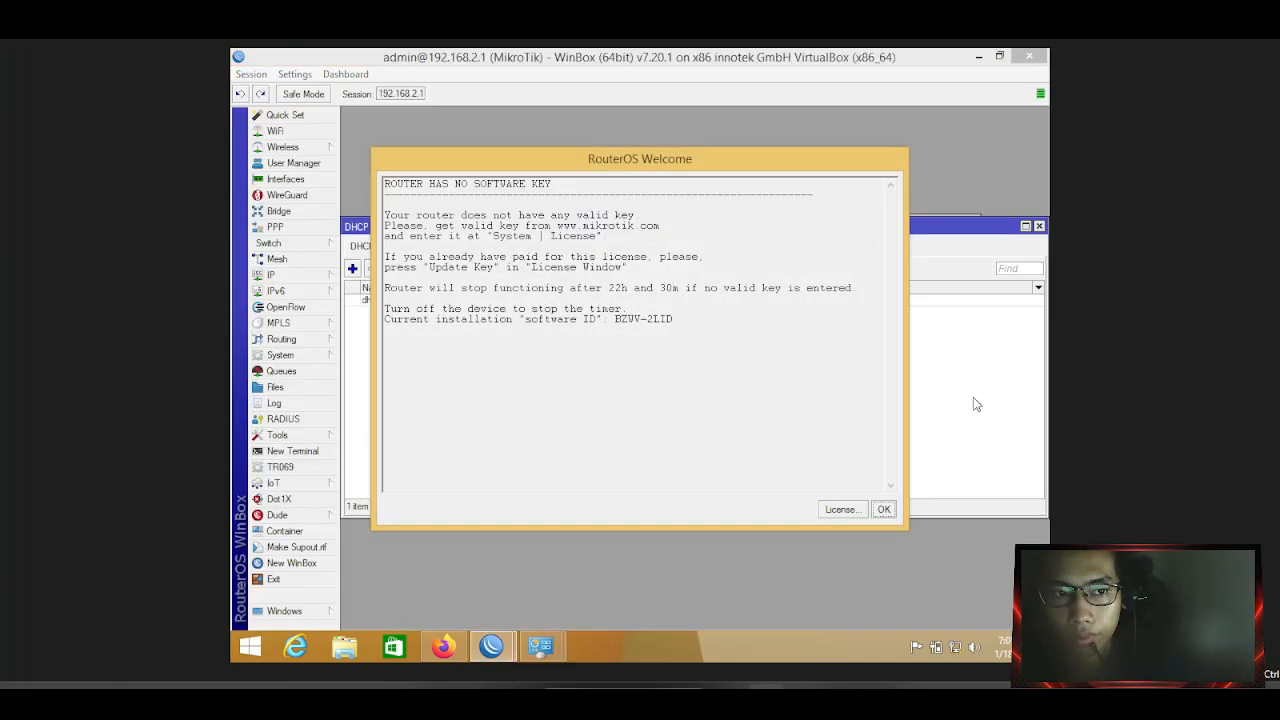
left_click(884, 509)
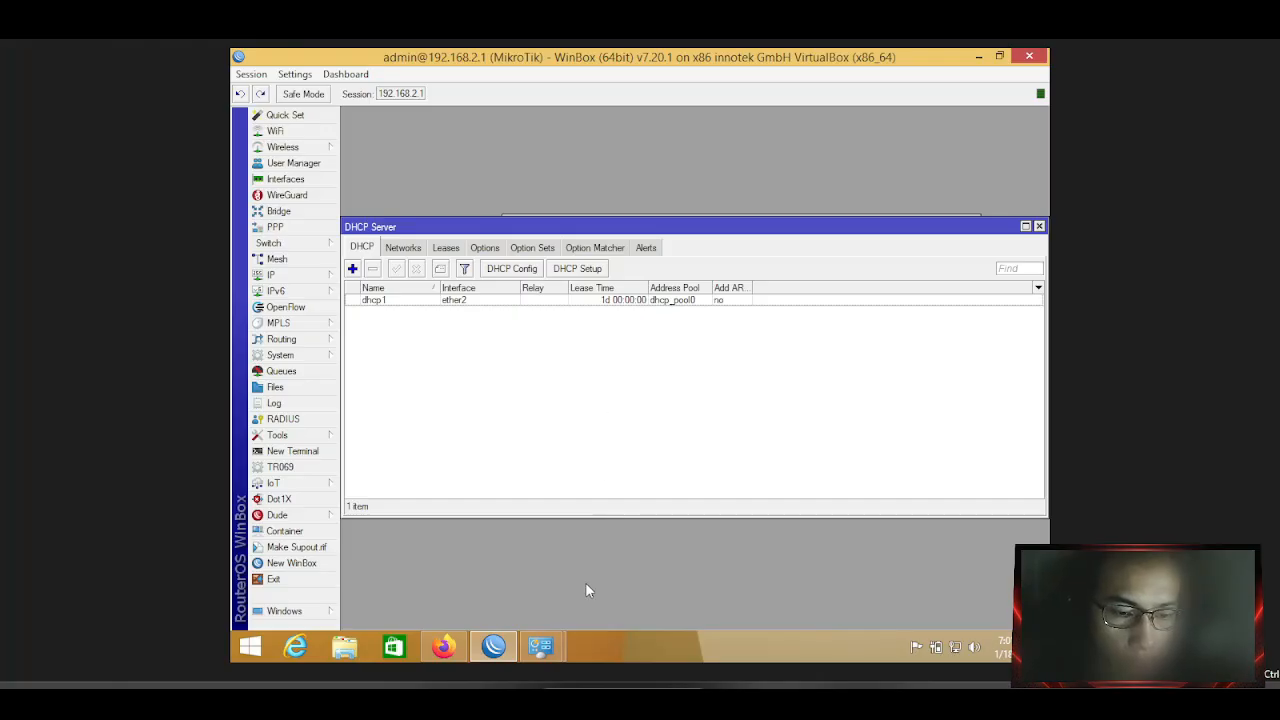
left_click(541, 646)
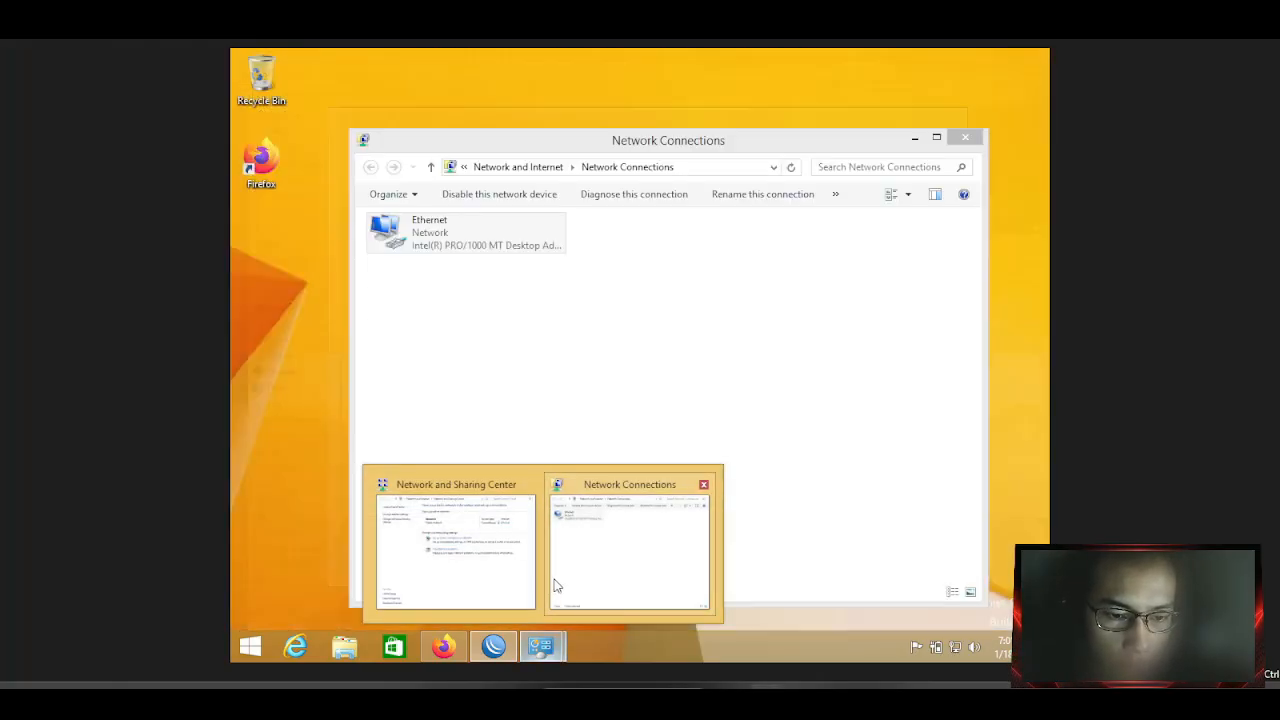
left_click(569, 577)
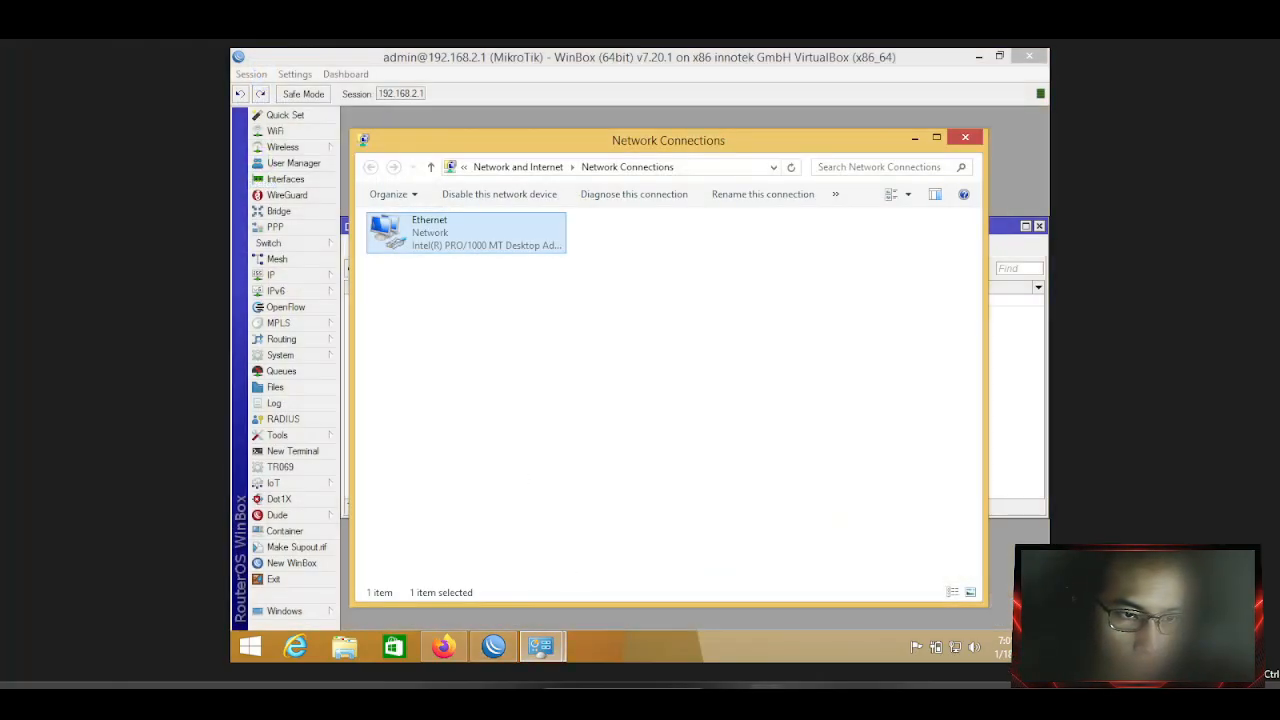
right_click(461, 230)
double_click(433, 238)
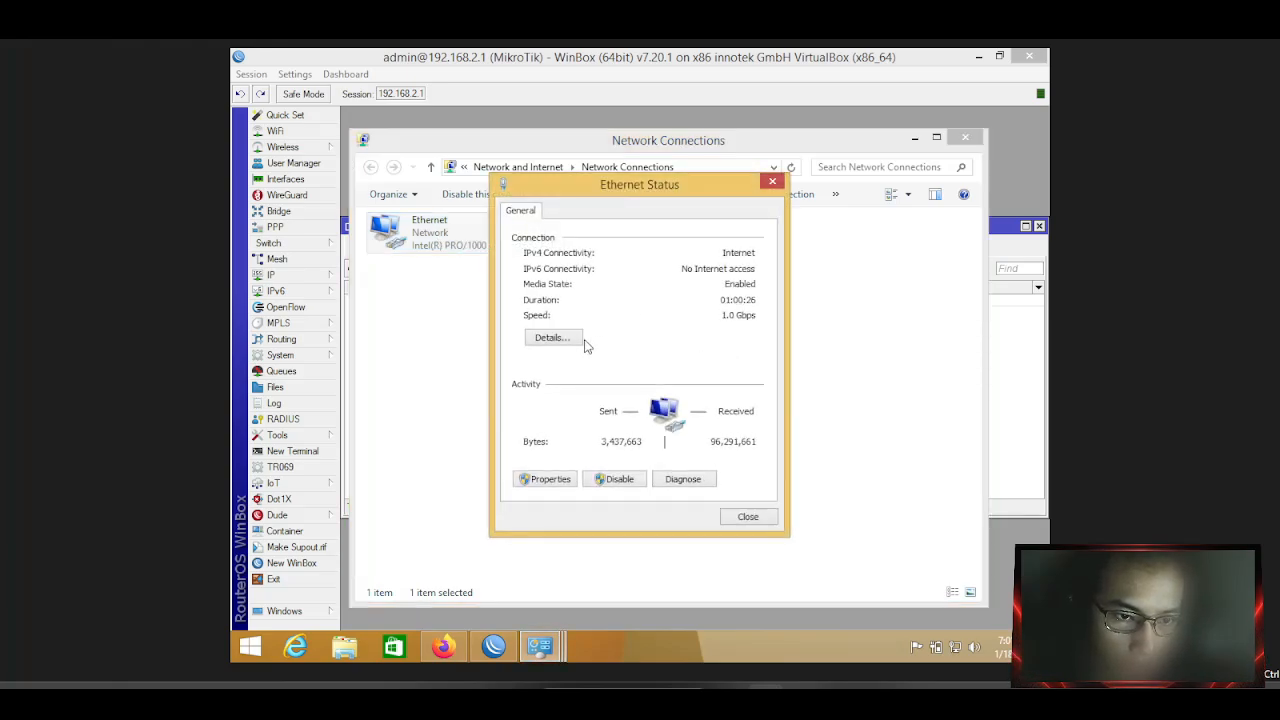
left_click(575, 343)
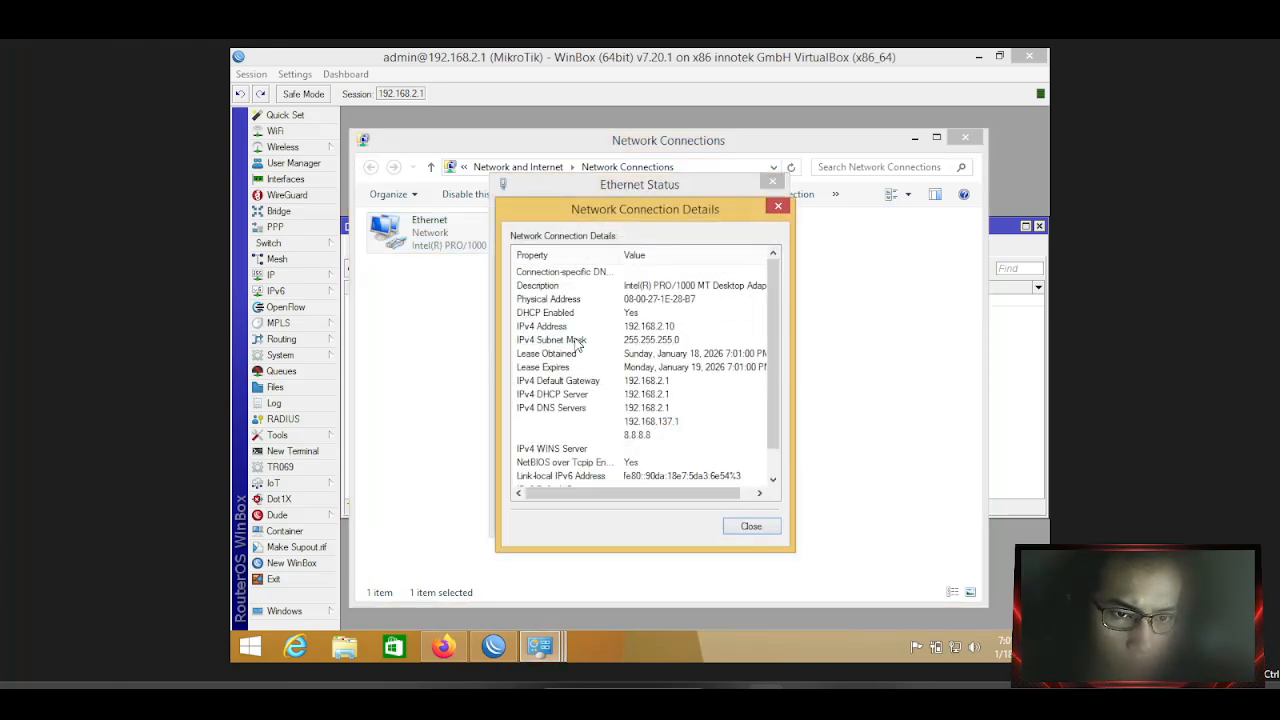
left_click(671, 327)
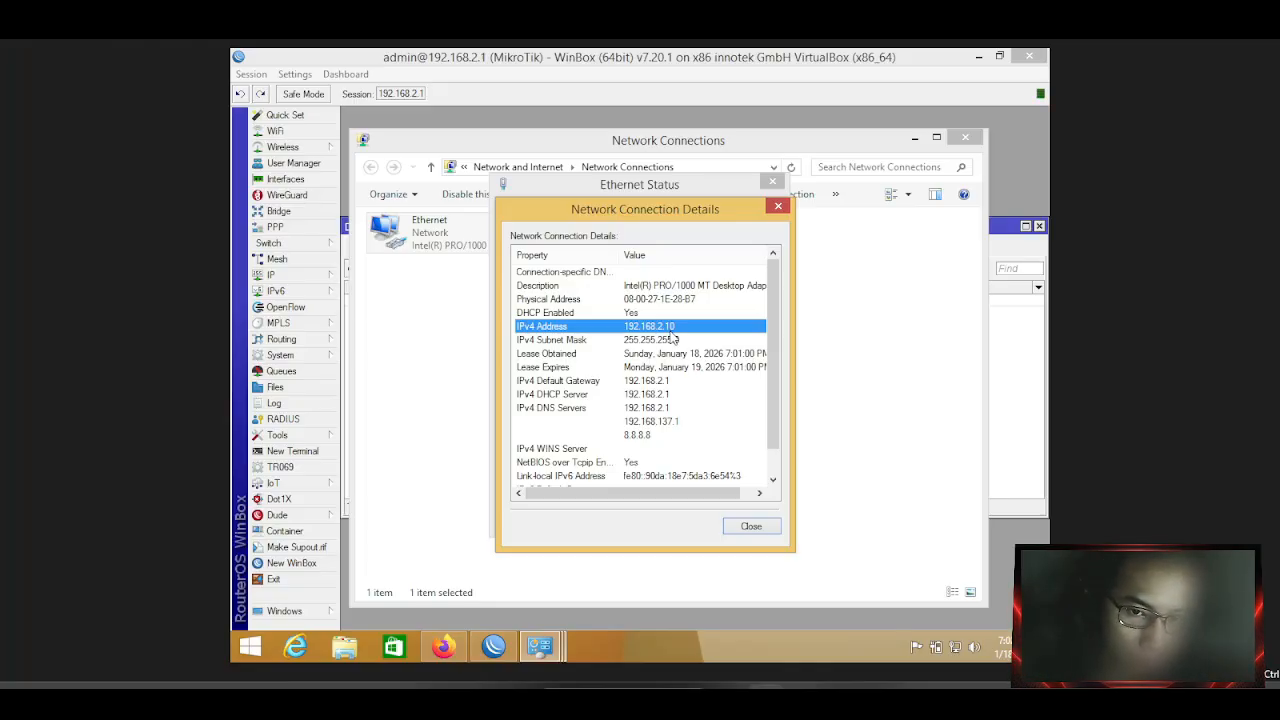
left_click(751, 527)
left_click(747, 525)
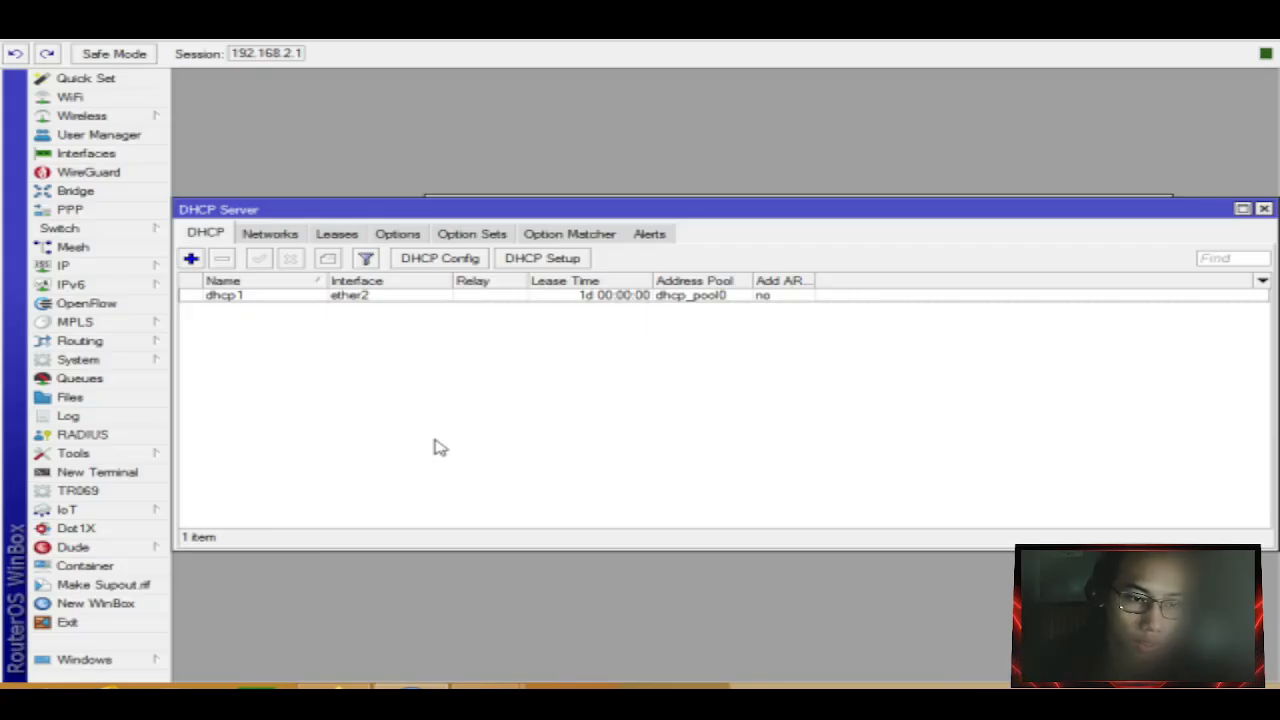
Enable Add ARP For Leases on the dhcp1 server and save it.
left_click(374, 298)
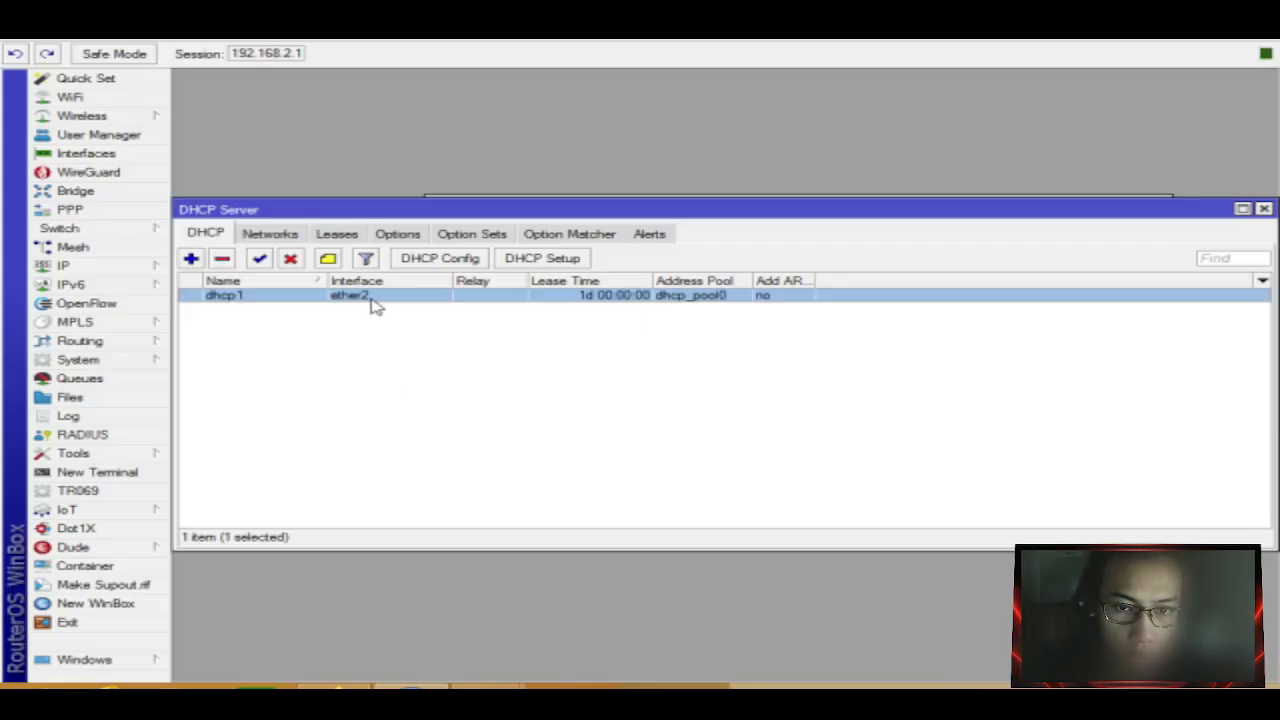
double_click(374, 298)
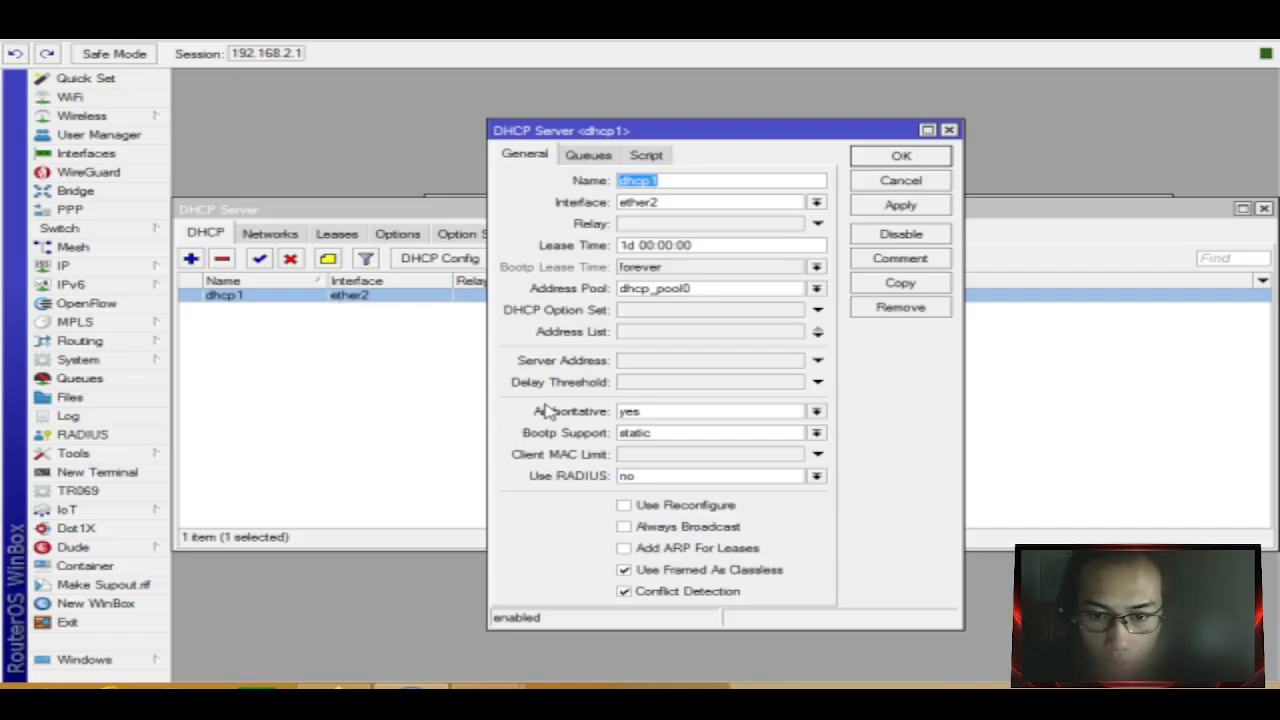
left_click(698, 548)
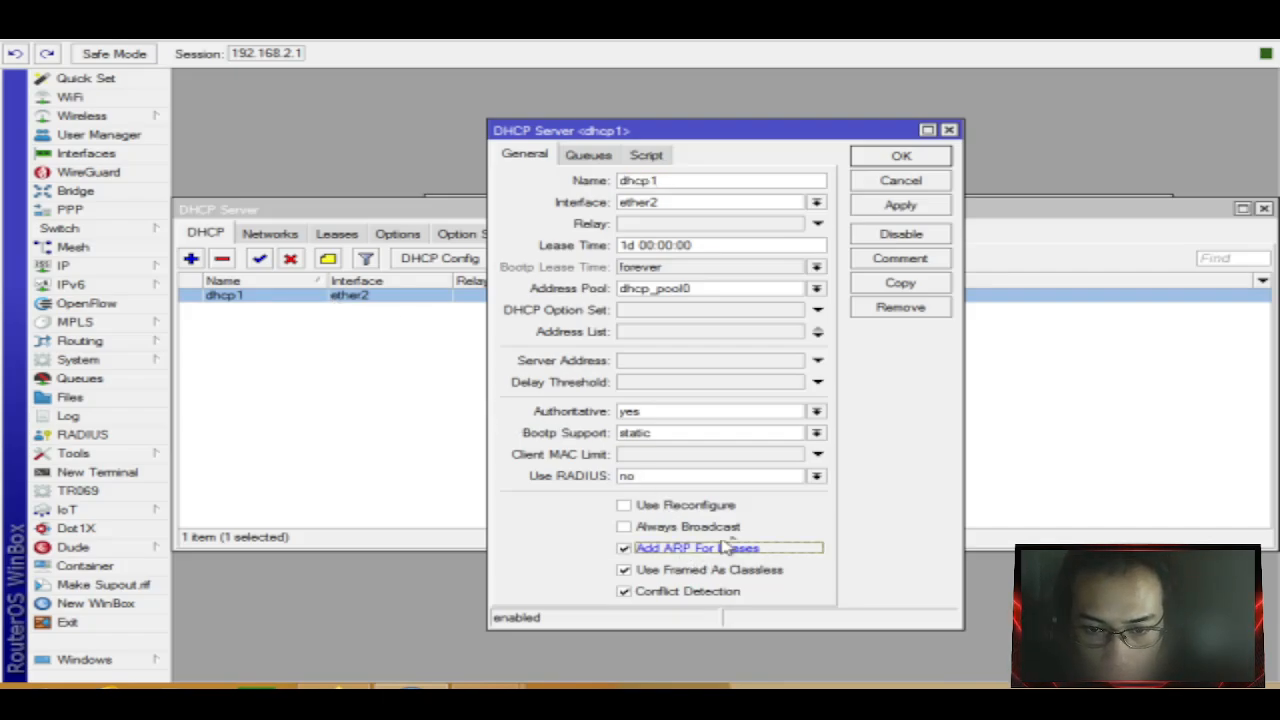
left_click(898, 210)
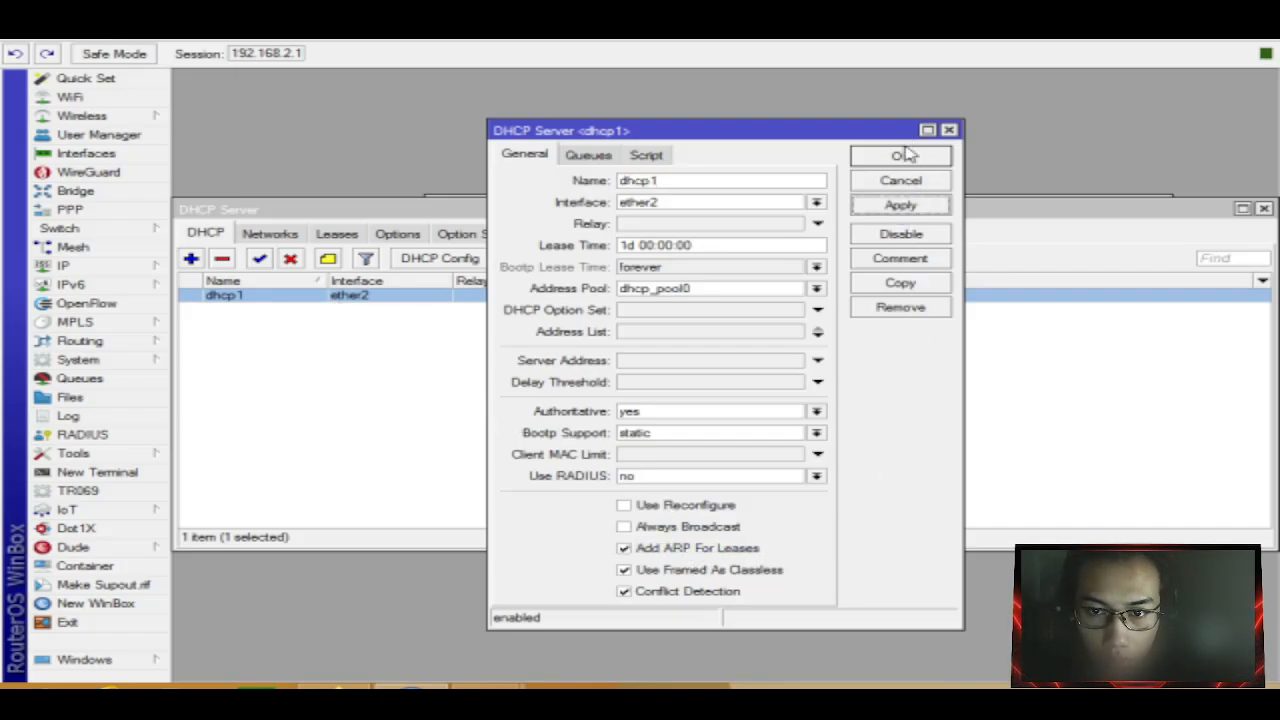
left_click(905, 155)
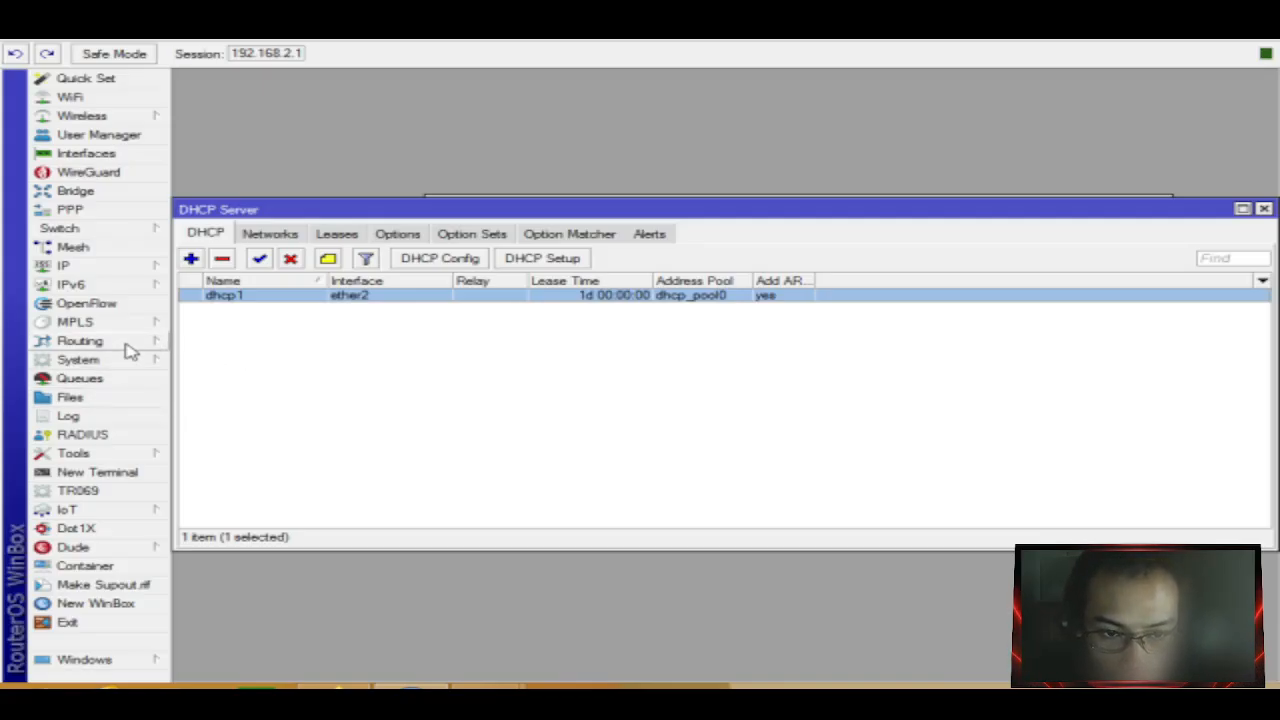
left_click(123, 267)
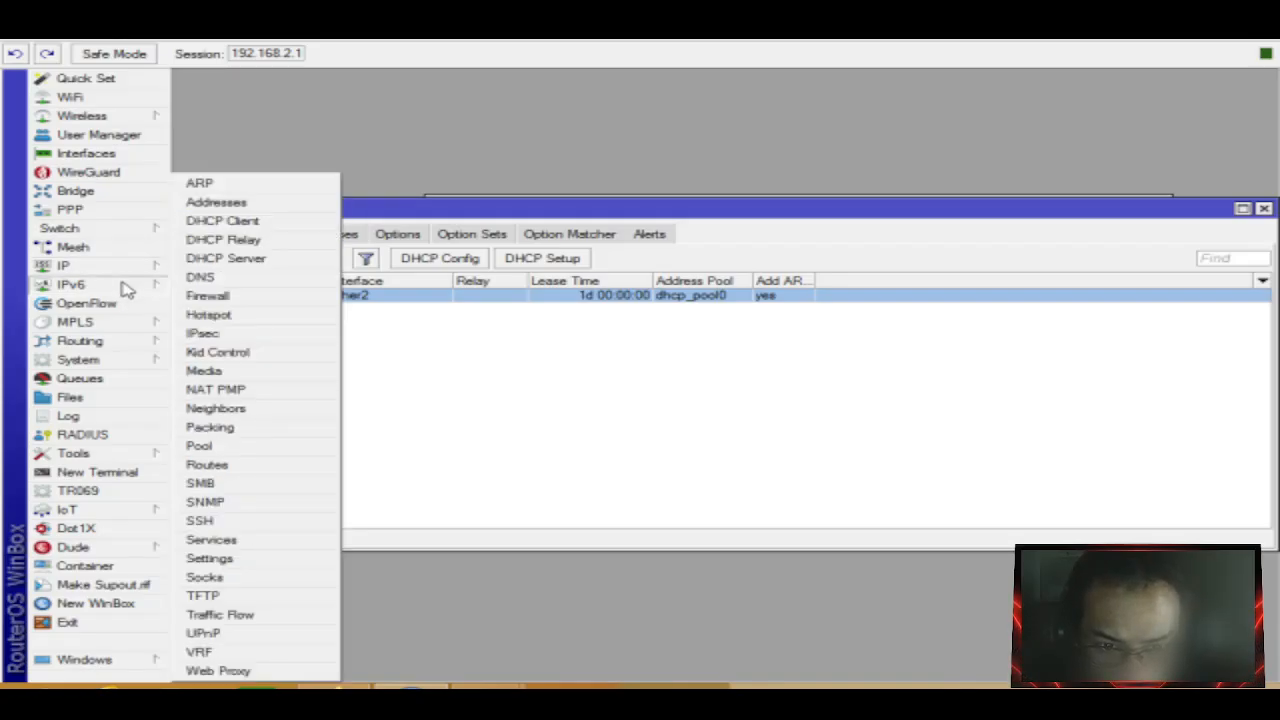
Check the empty IP neighbor list and the IPv6 neighbor entry on ether2, then close both.
left_click(216, 408)
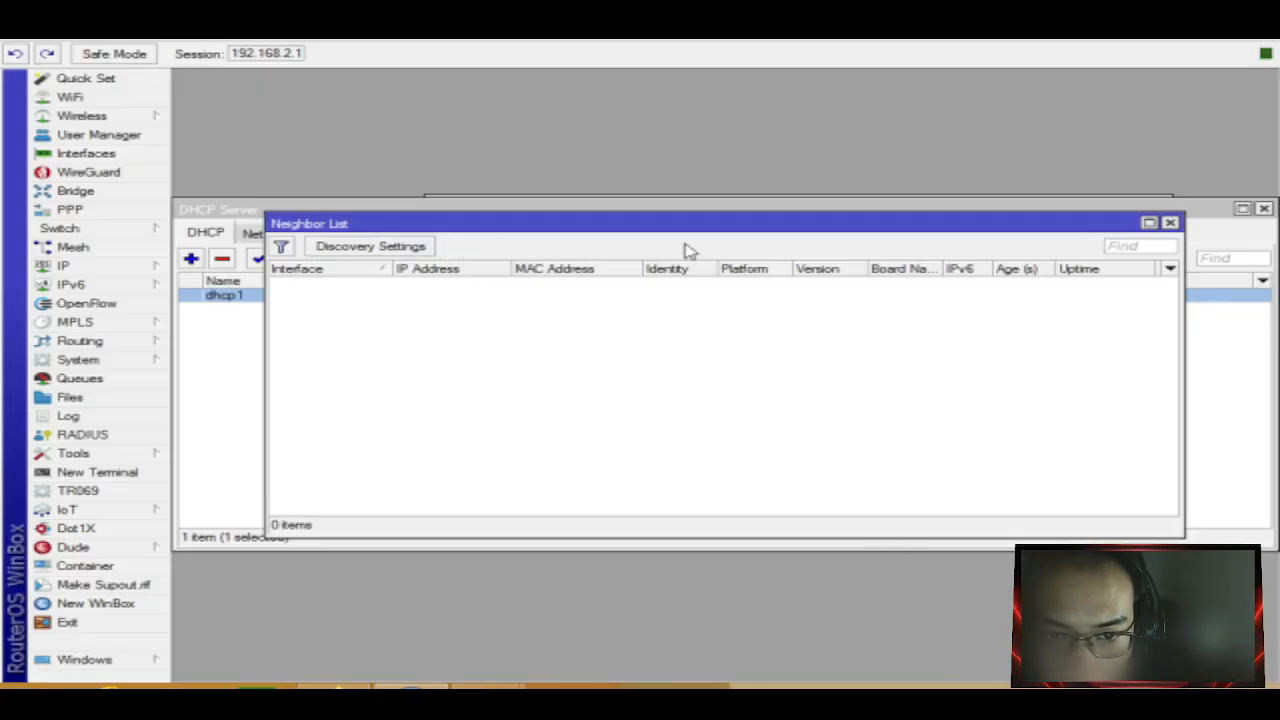
left_click(1169, 224)
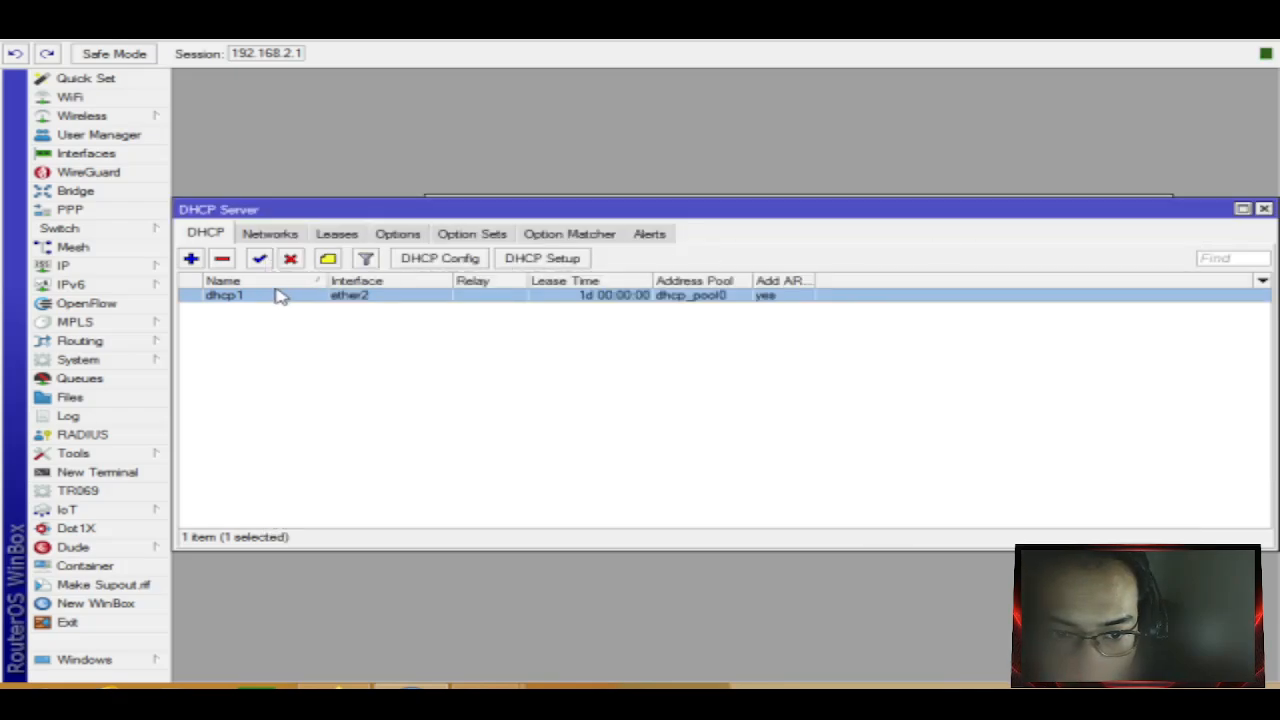
left_click(68, 284)
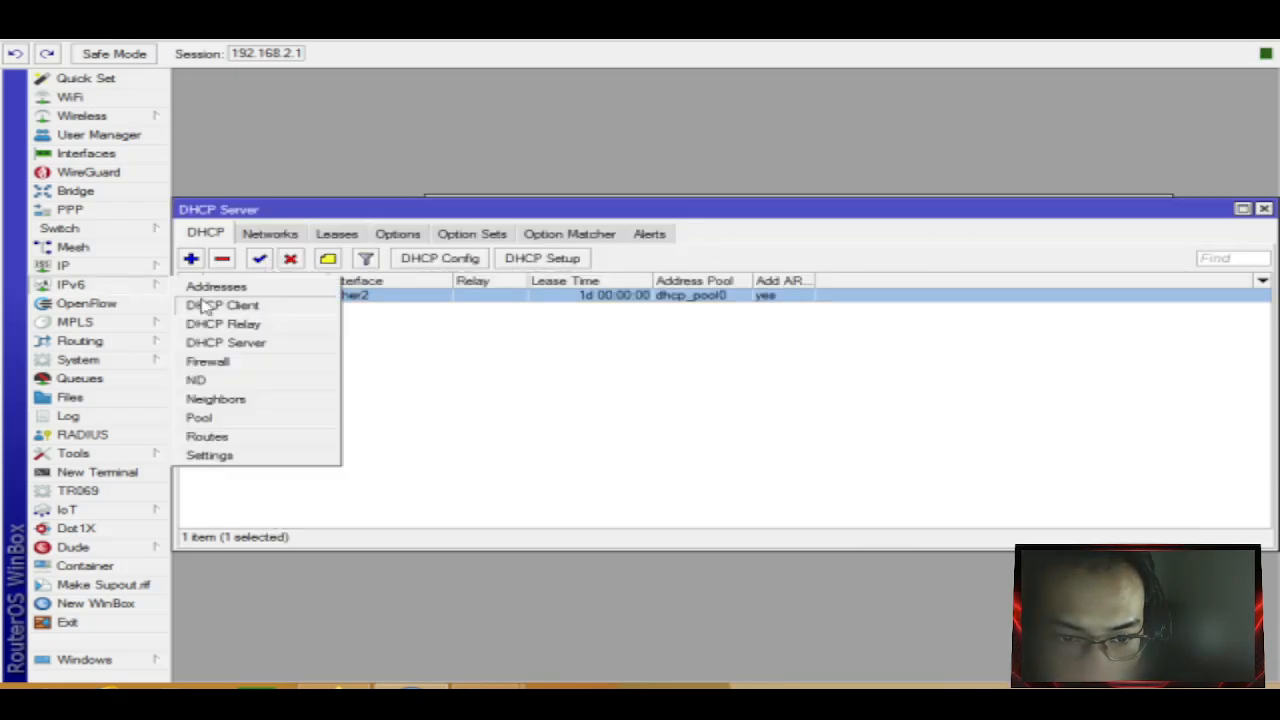
left_click(236, 400)
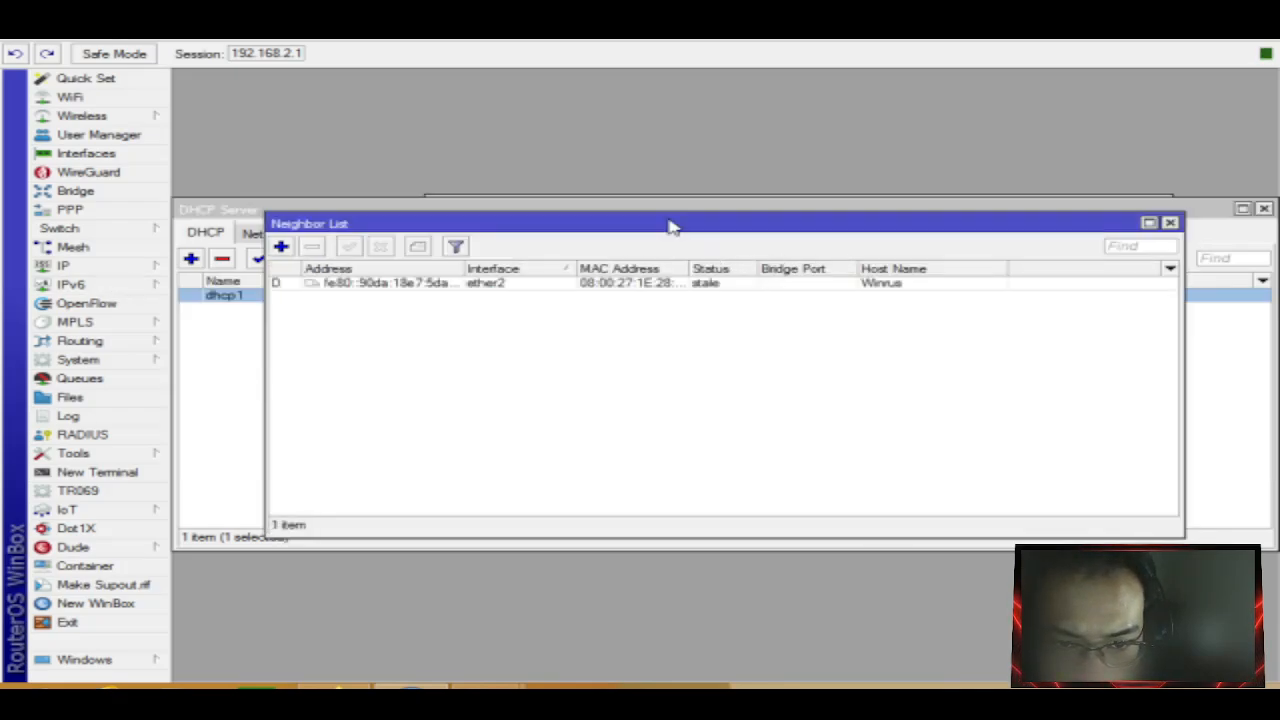
mouse_move(660, 227)
left_mouse_down()
mouse_move(726, 229)
mouse_move(677, 236)
left_mouse_up()
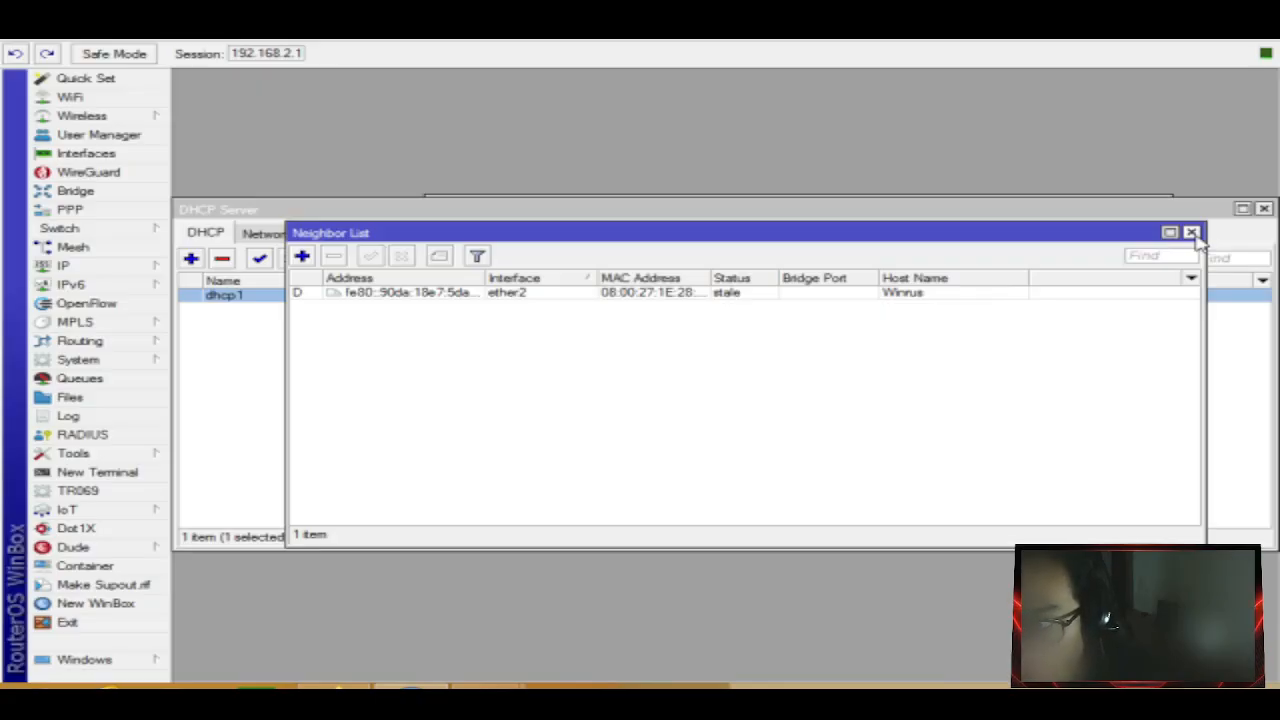
left_click(680, 291)
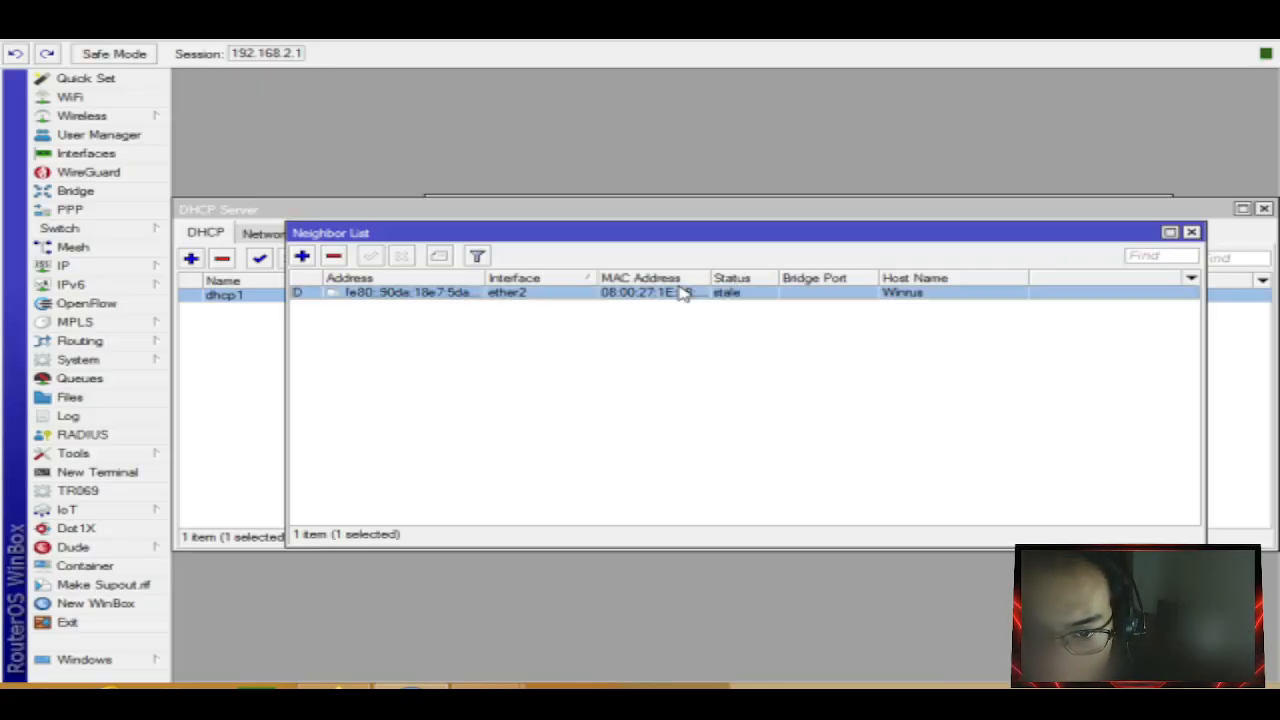
double_click(680, 291)
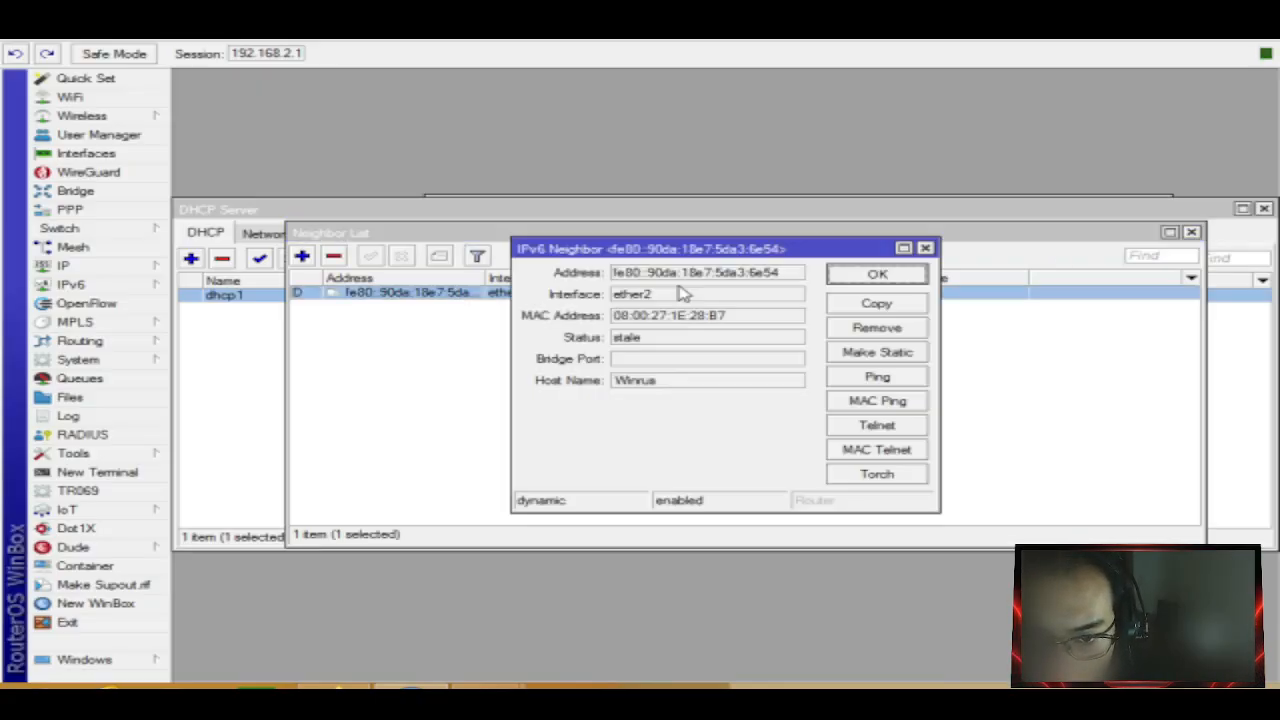
left_click(922, 249)
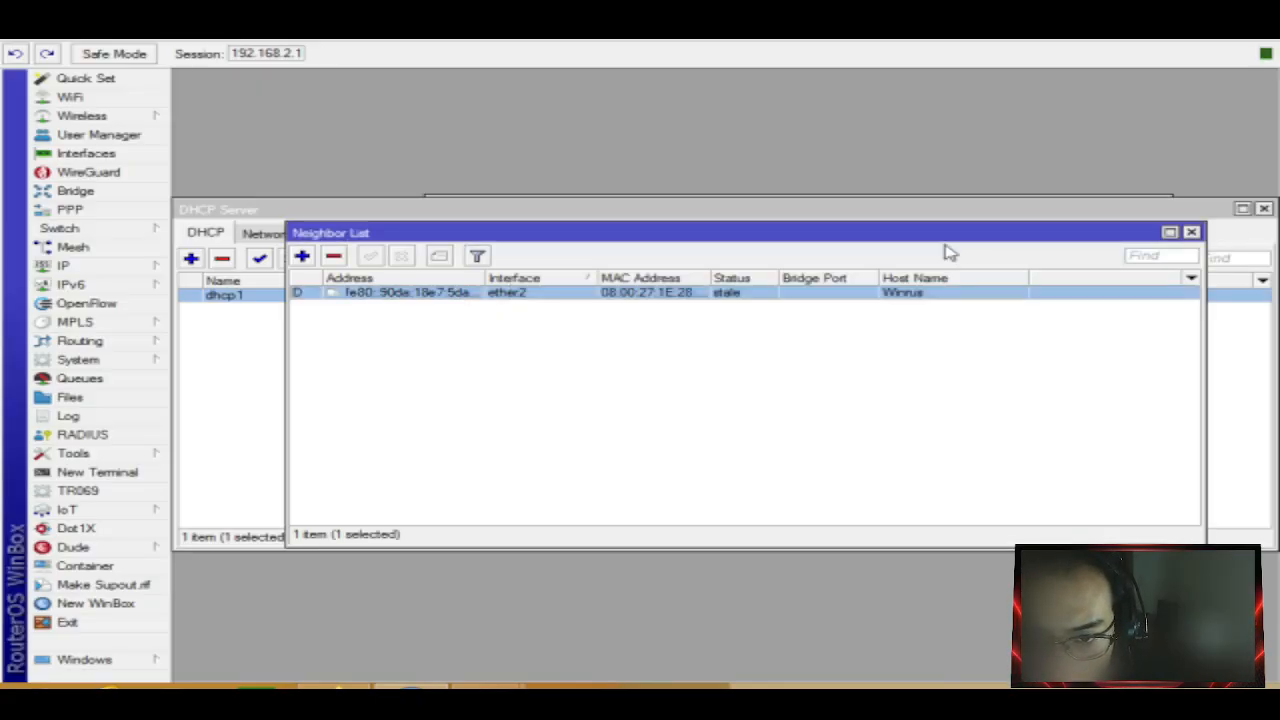
left_click(1191, 232)
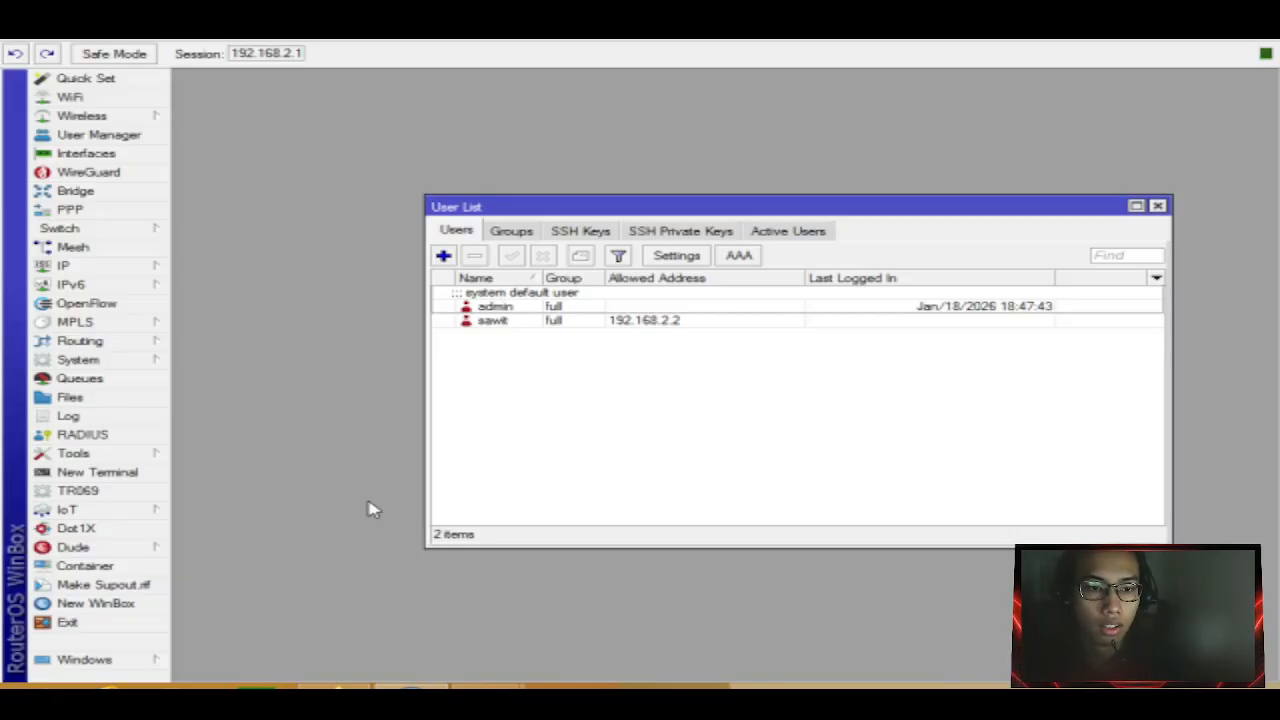
Switch to Firefox, which shows an Unable to connect error for 192.168.2.1.
left_click(335, 687)
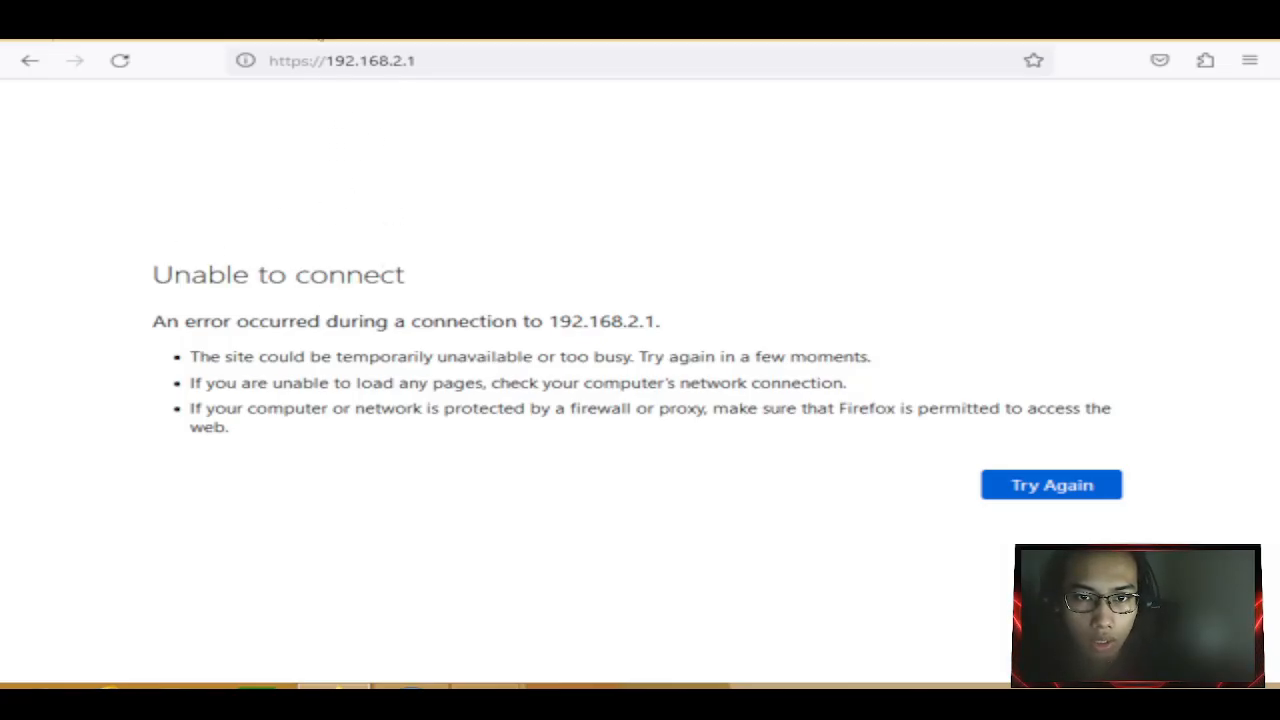
Run the Fast.com speed test in a new tab (about 15 Mbps), then go back.
left_click(339, 30)
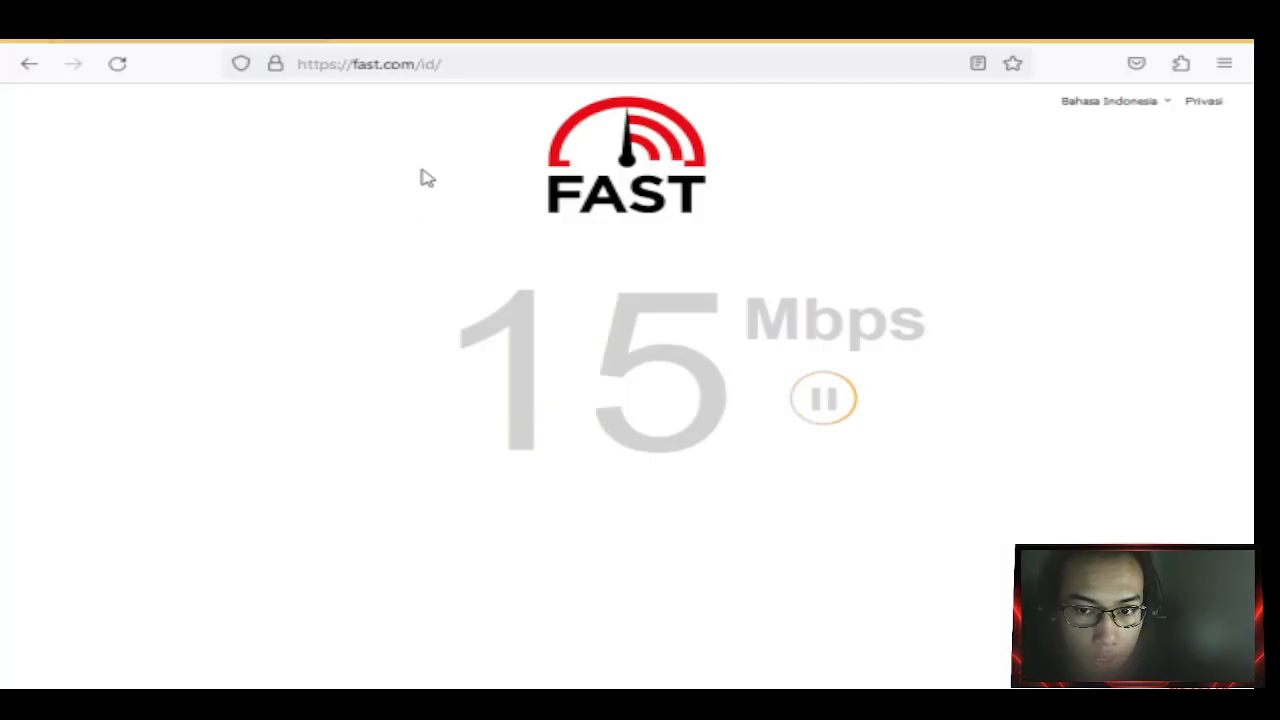
left_click(26, 66)
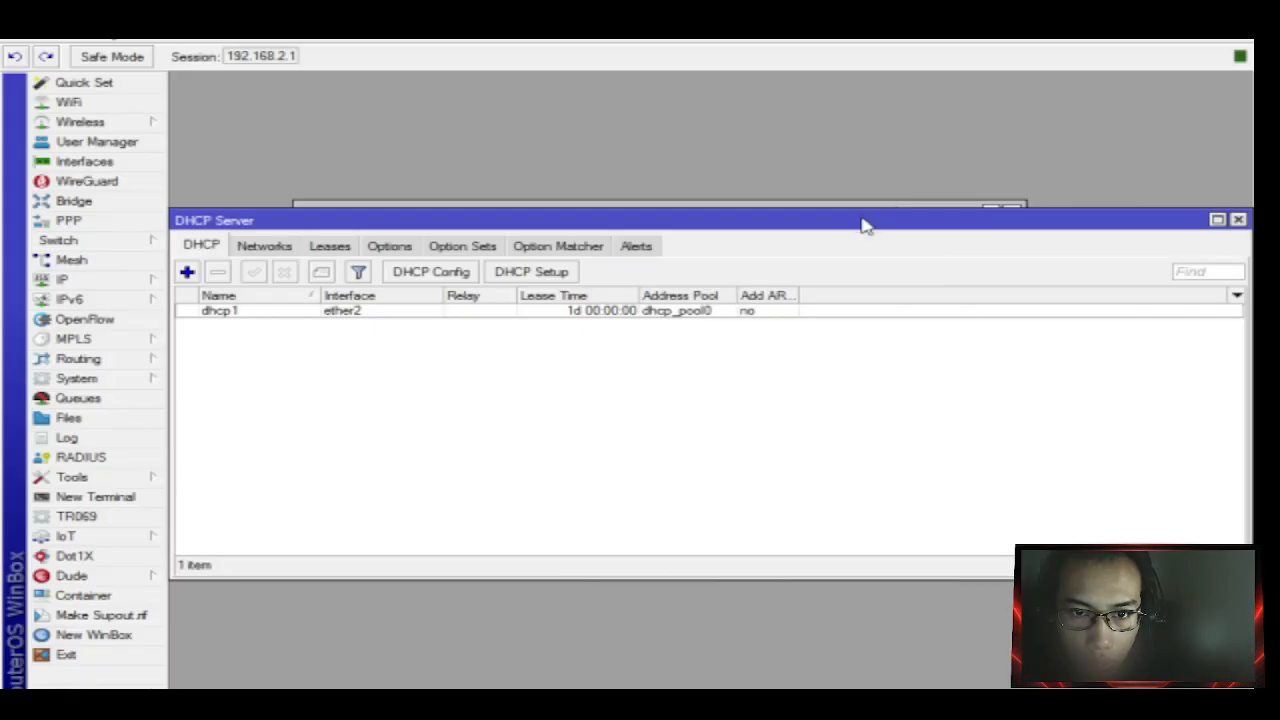
Open WinBox's empty Queue List and start a new simple queue.
left_click_drag(860, 222, 866, 195)
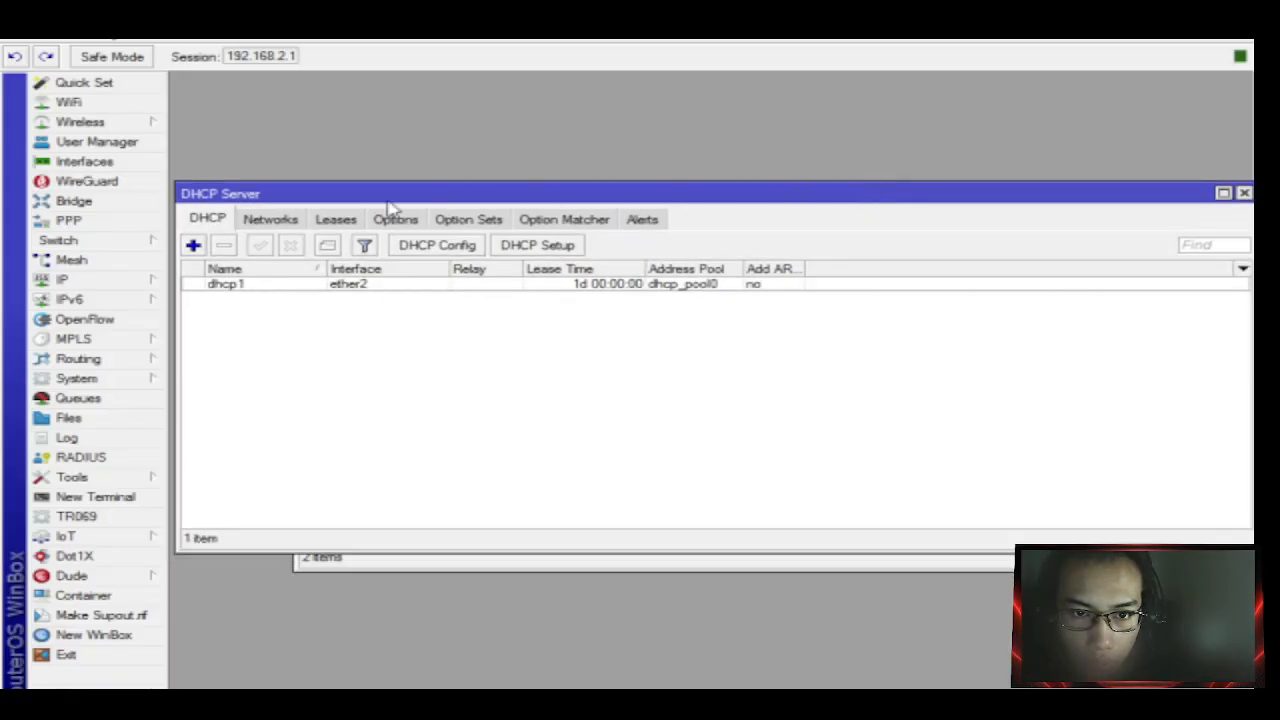
left_click(120, 283)
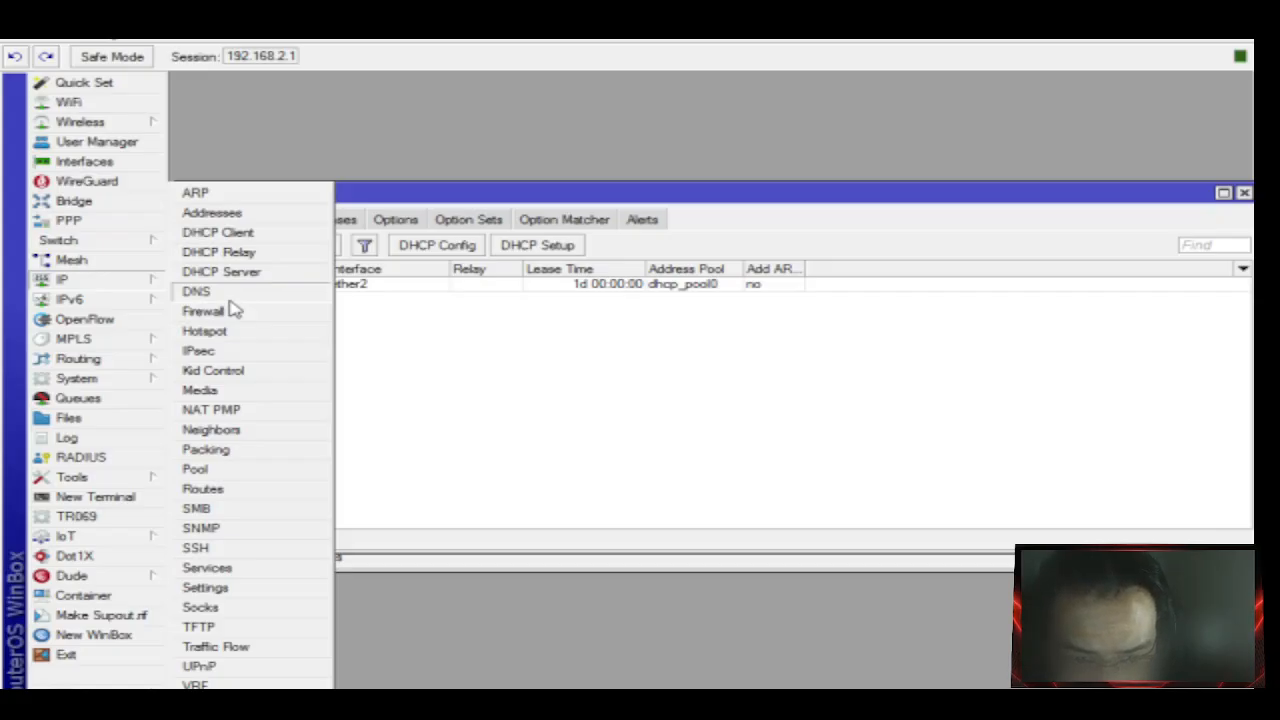
mouse_move(130, 305)
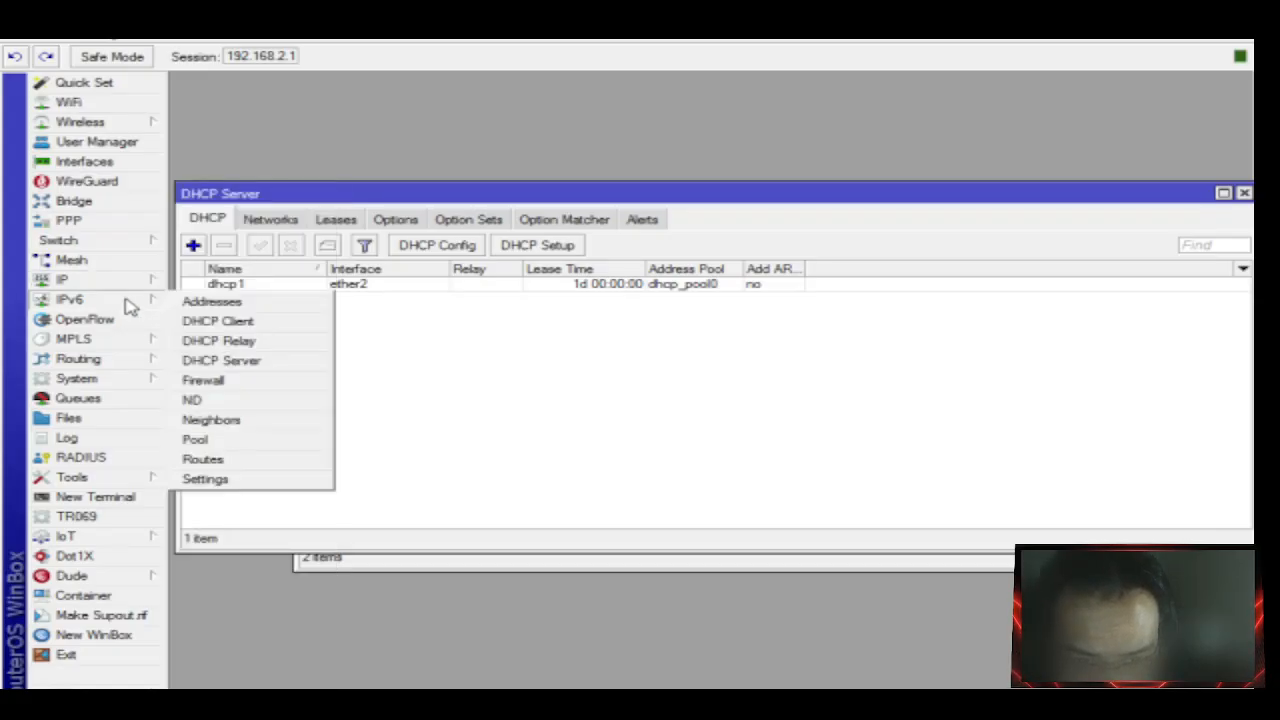
left_click(104, 405)
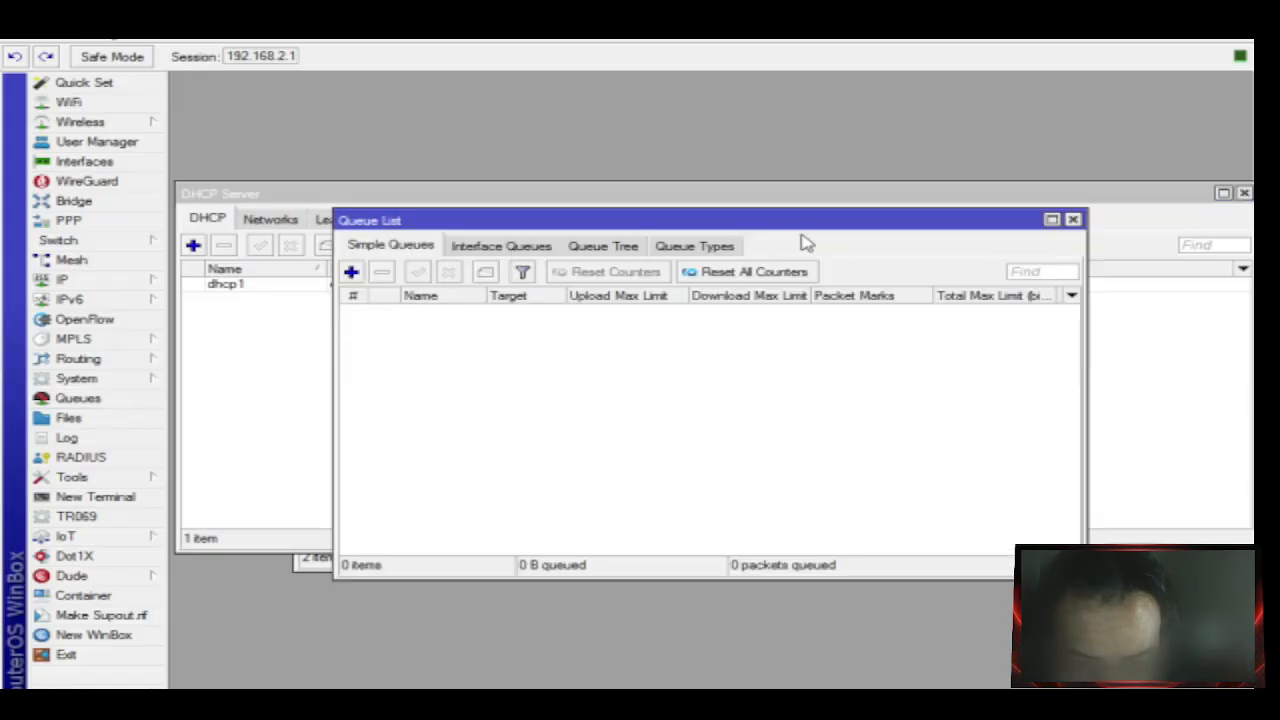
left_click(1073, 219)
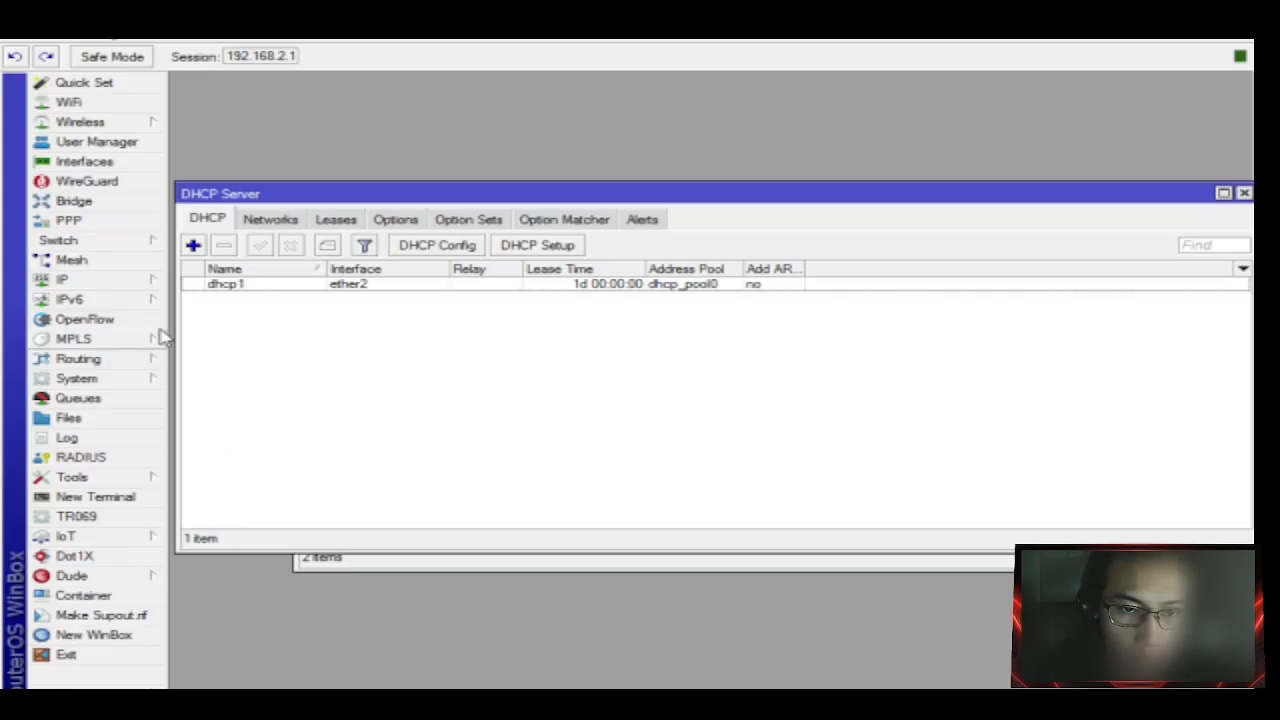
left_click(112, 400)
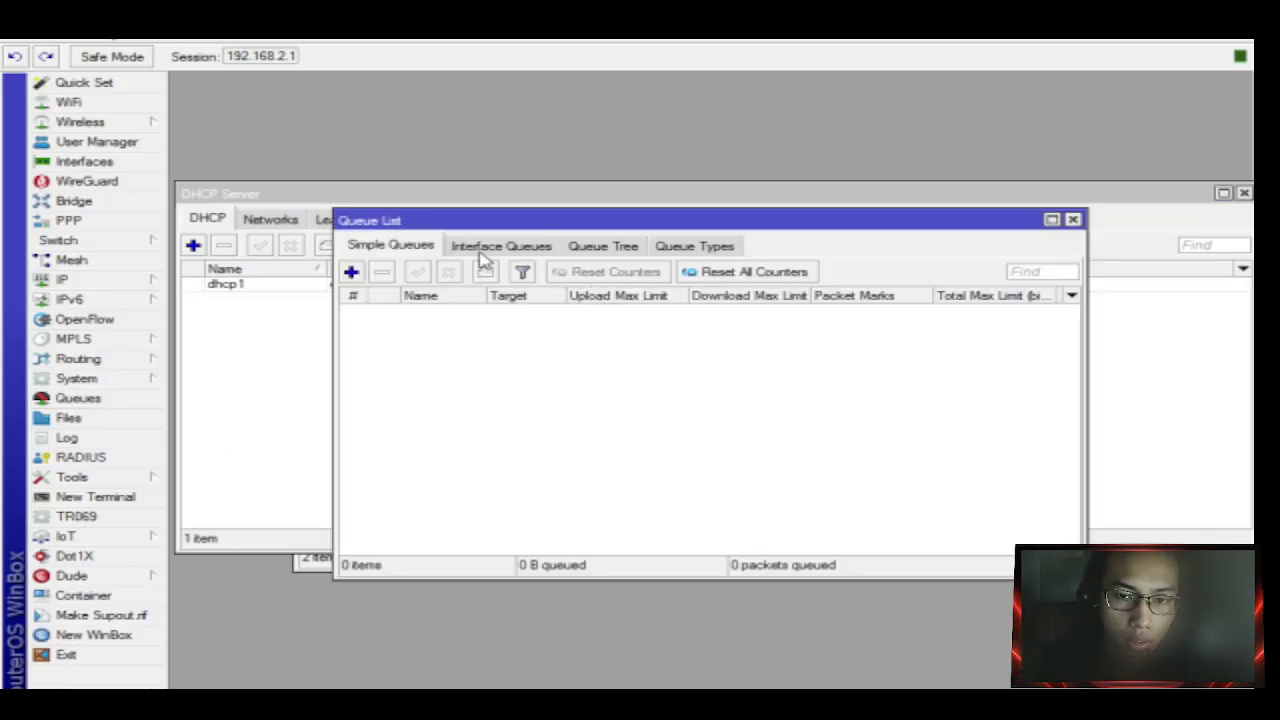
left_click(351, 272)
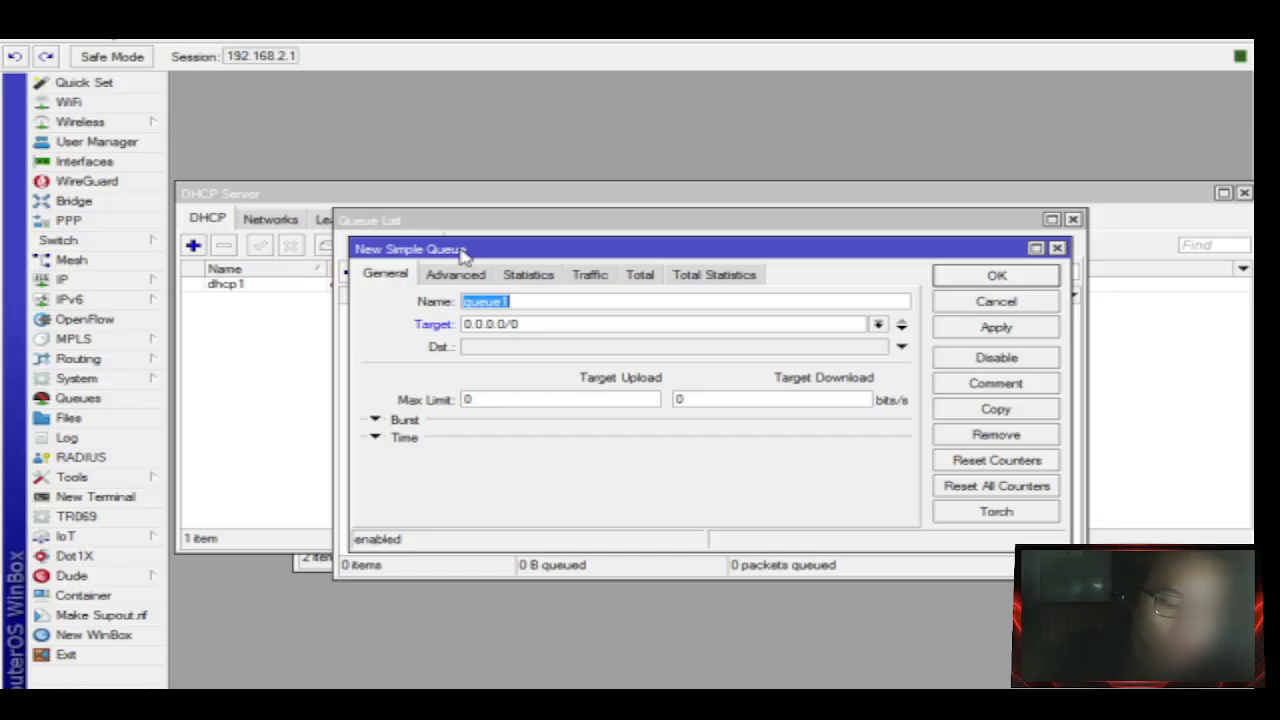
Name the new simple queue 'ssawit' and set its target to 192.168.2.10.
type("ss")
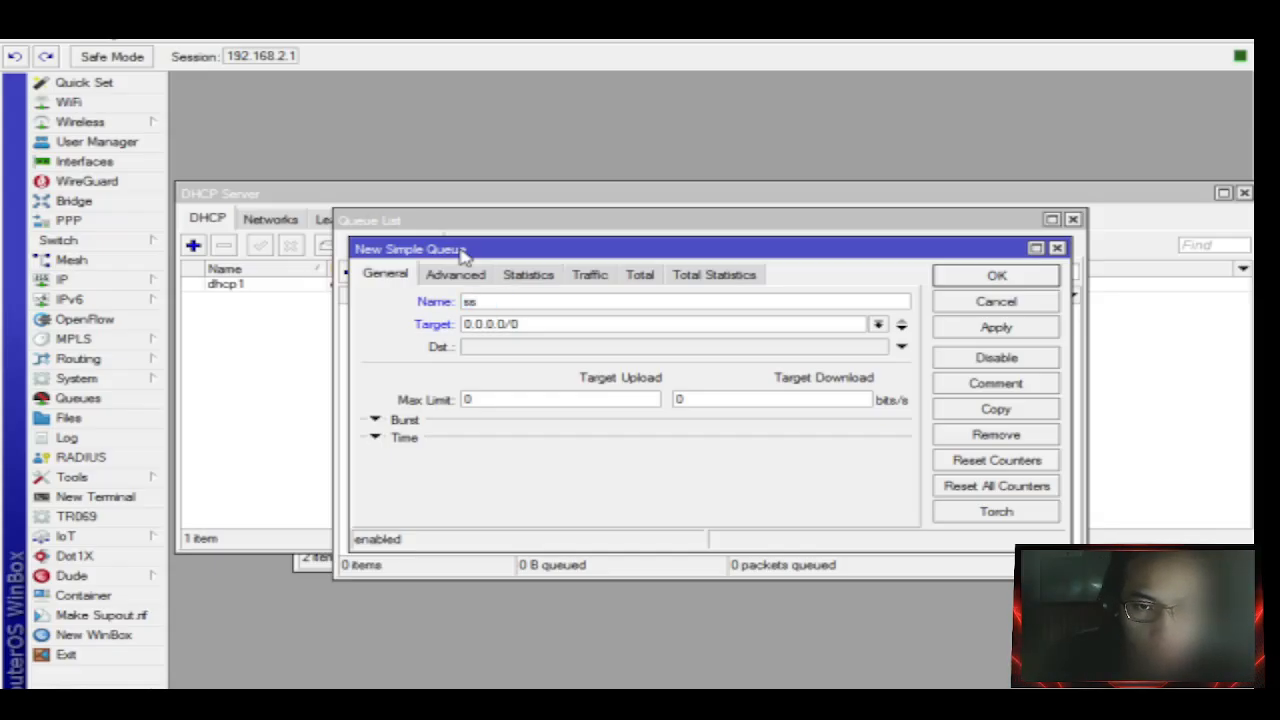
type("aw")
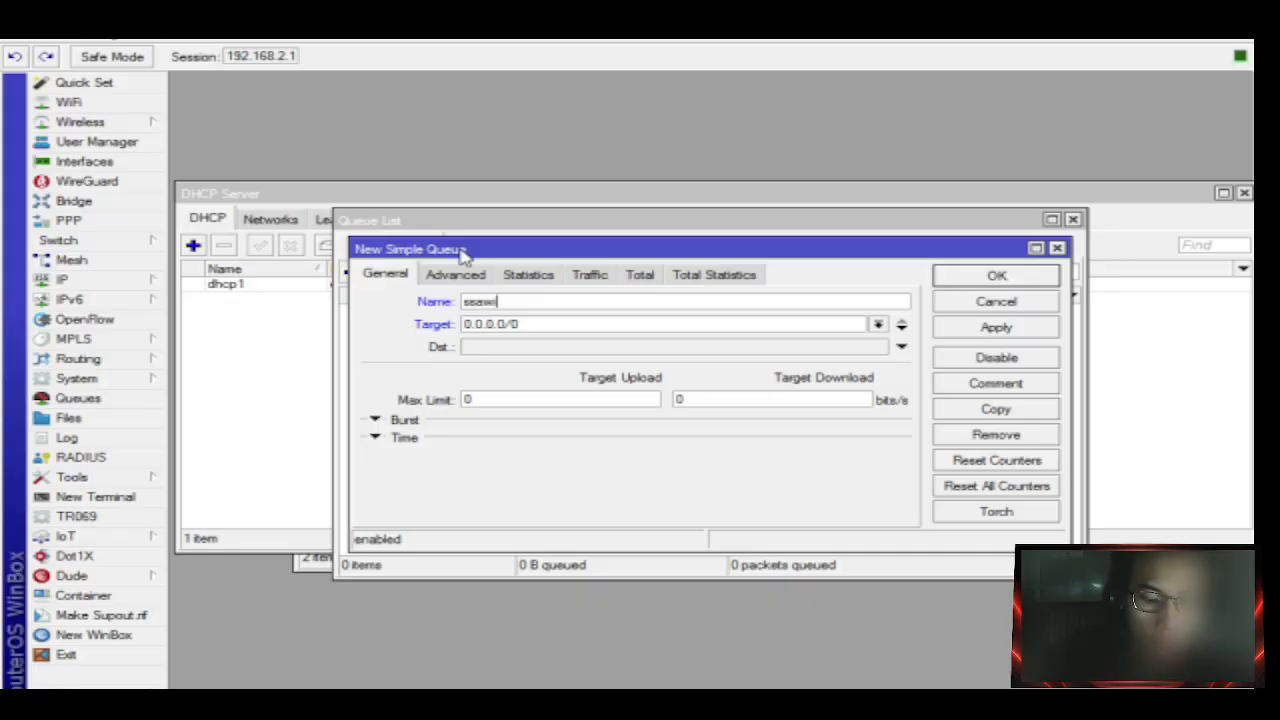
type("itthh")
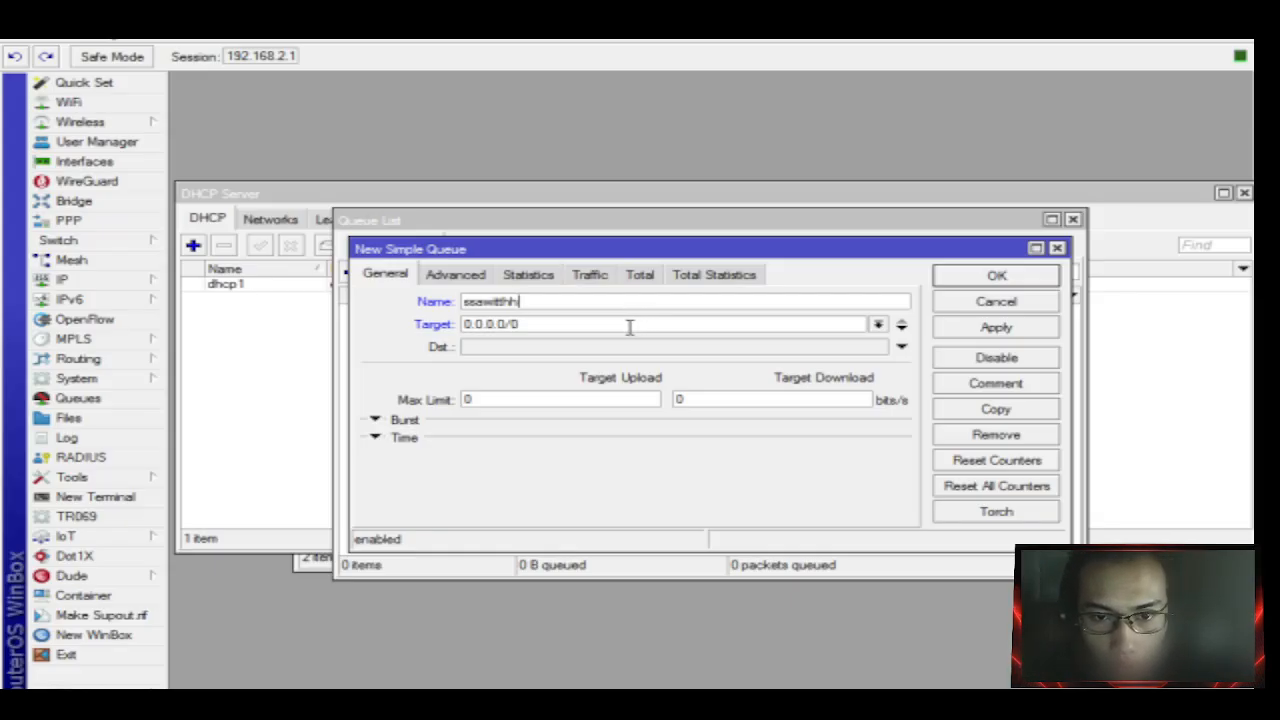
left_click(879, 327)
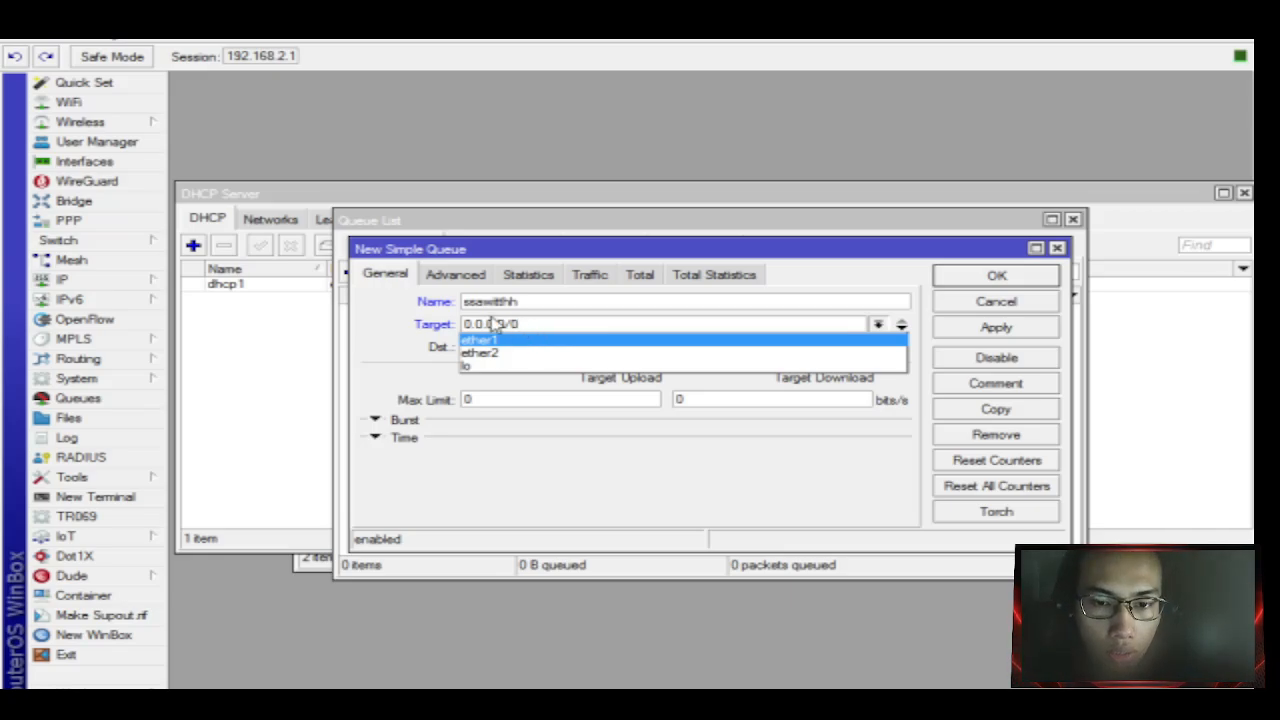
left_click(502, 353)
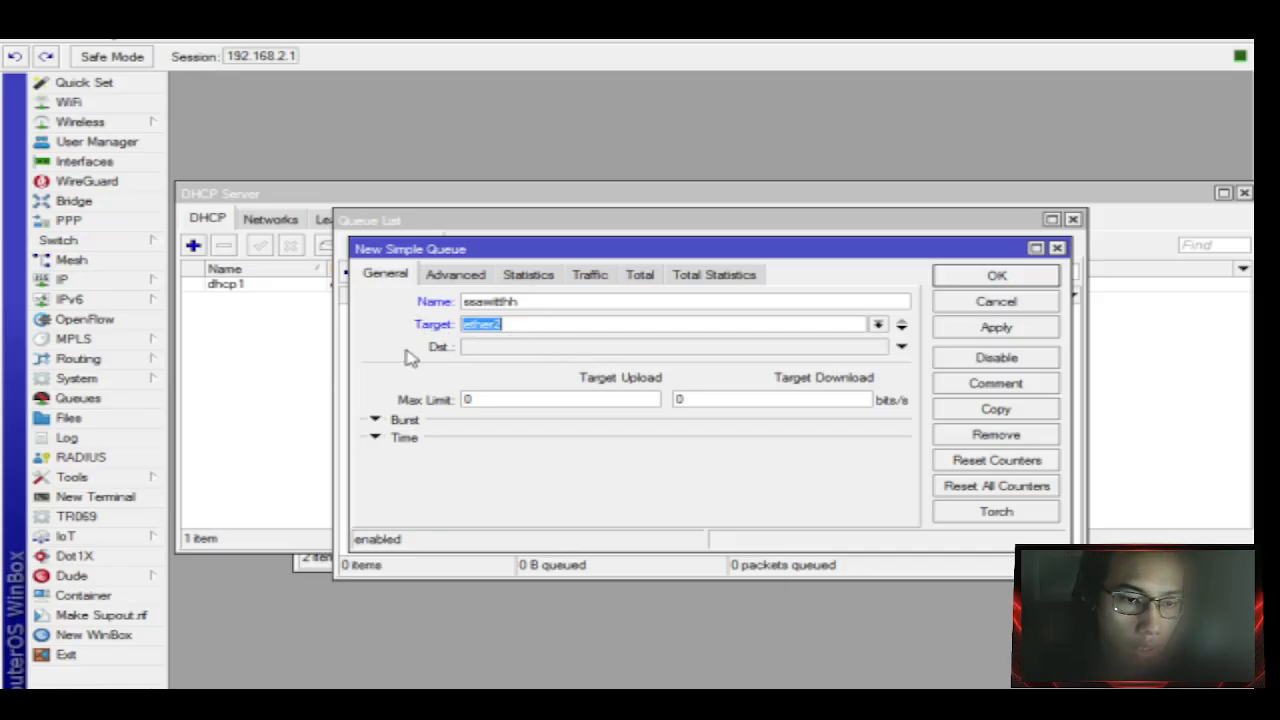
left_click(580, 326)
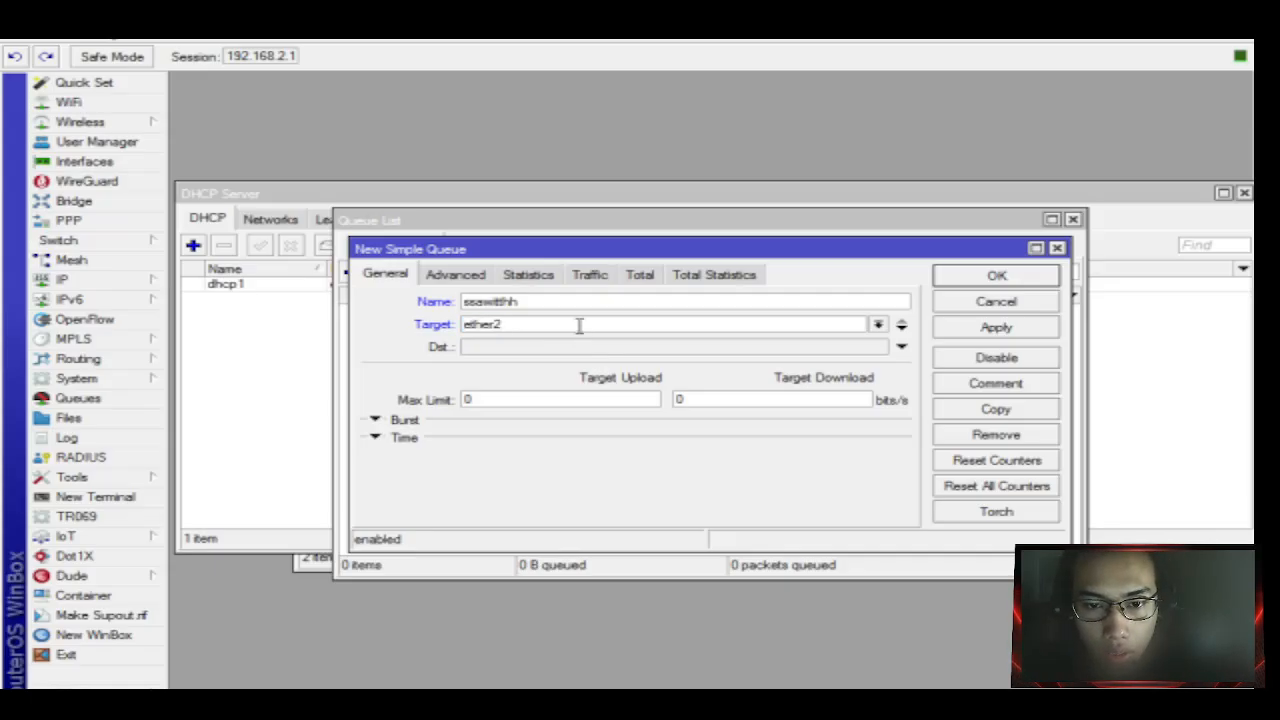
left_click(877, 326)
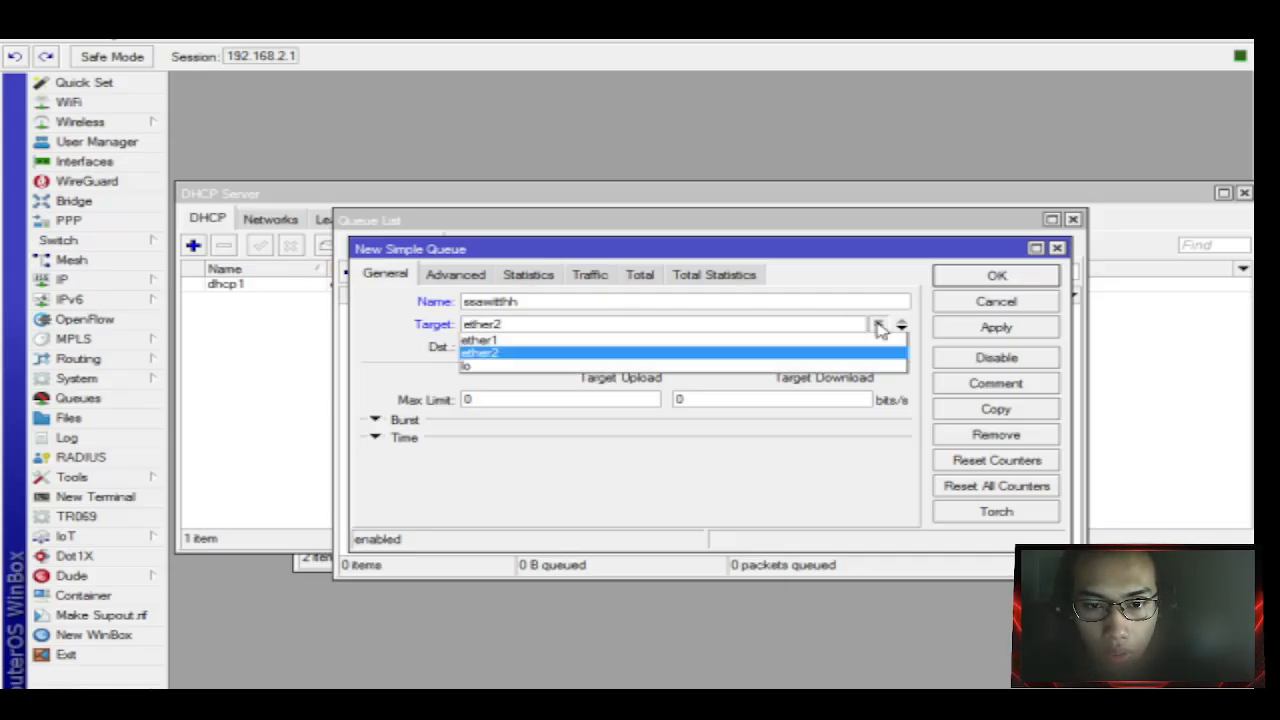
left_click(612, 322)
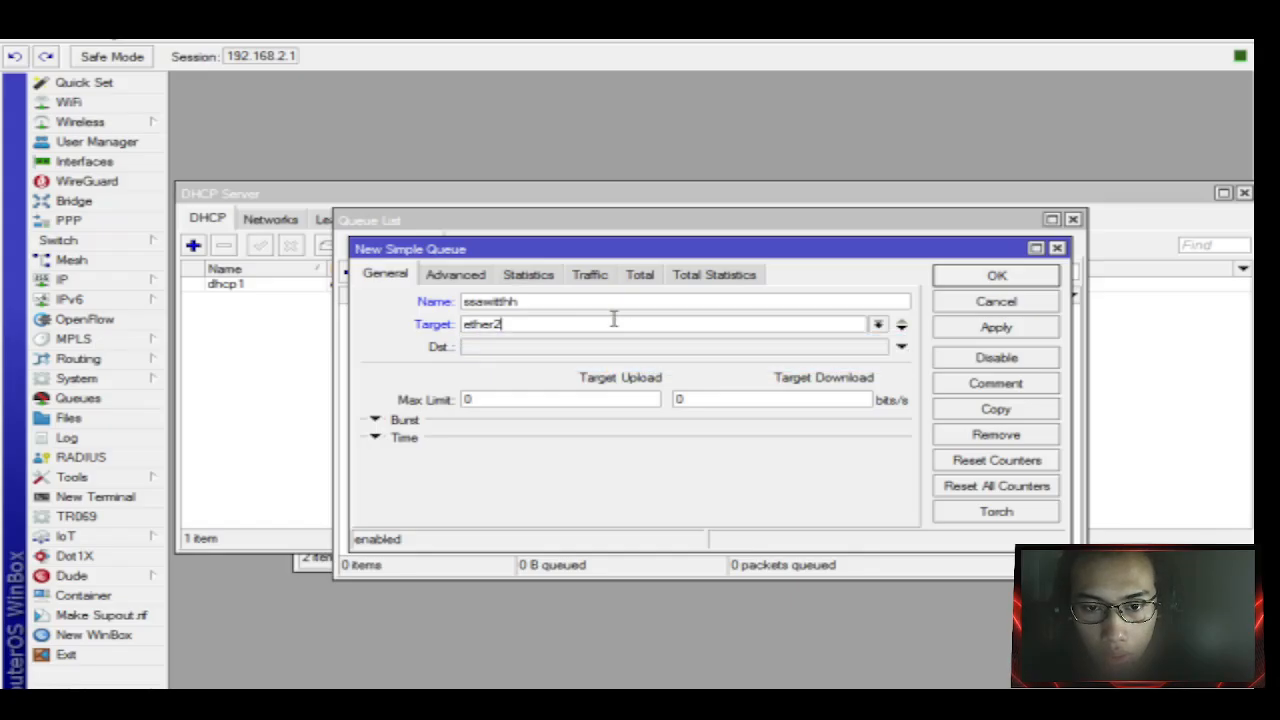
double_click(613, 322)
key("BackSpace")
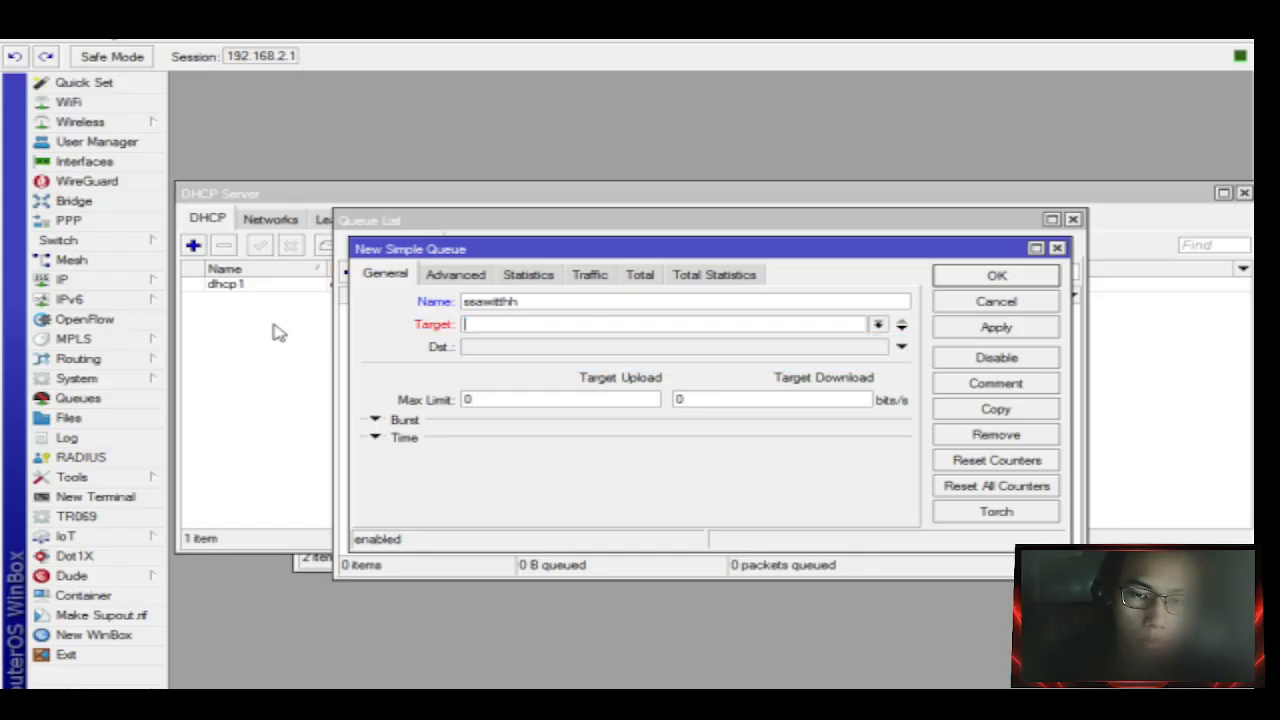
type("1923")
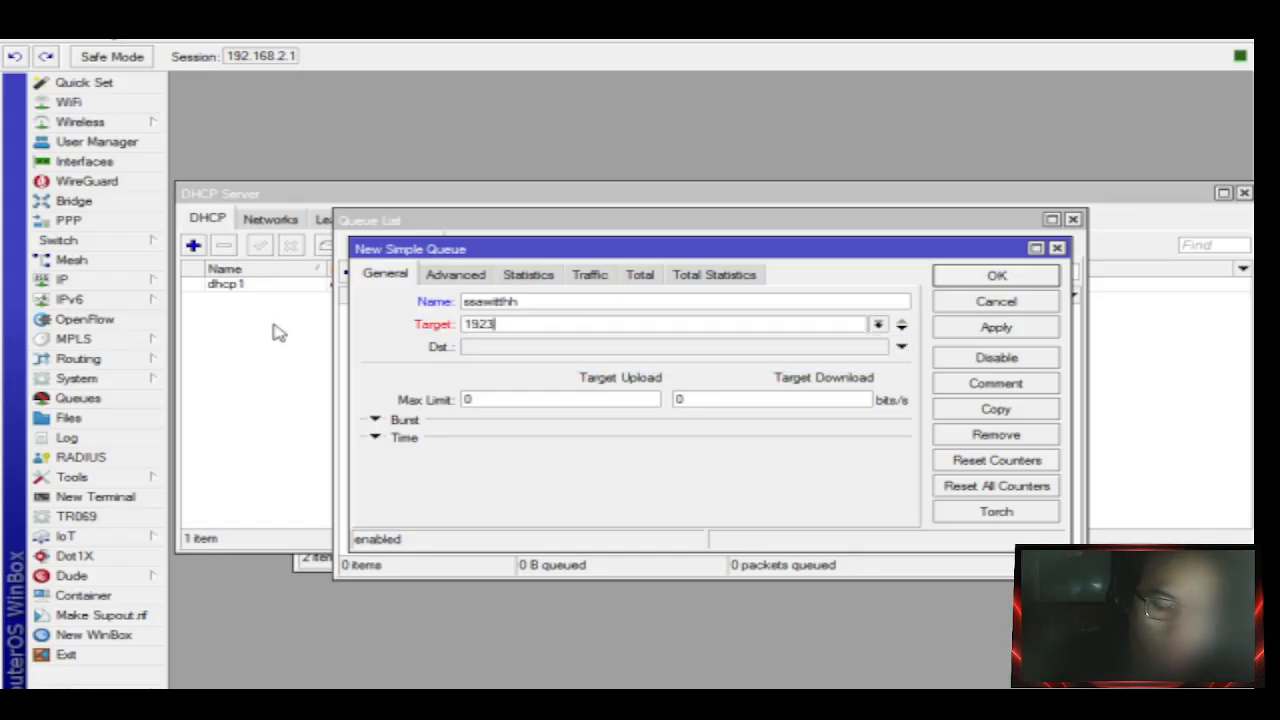
key("BackSpace")
key("BackSpace")
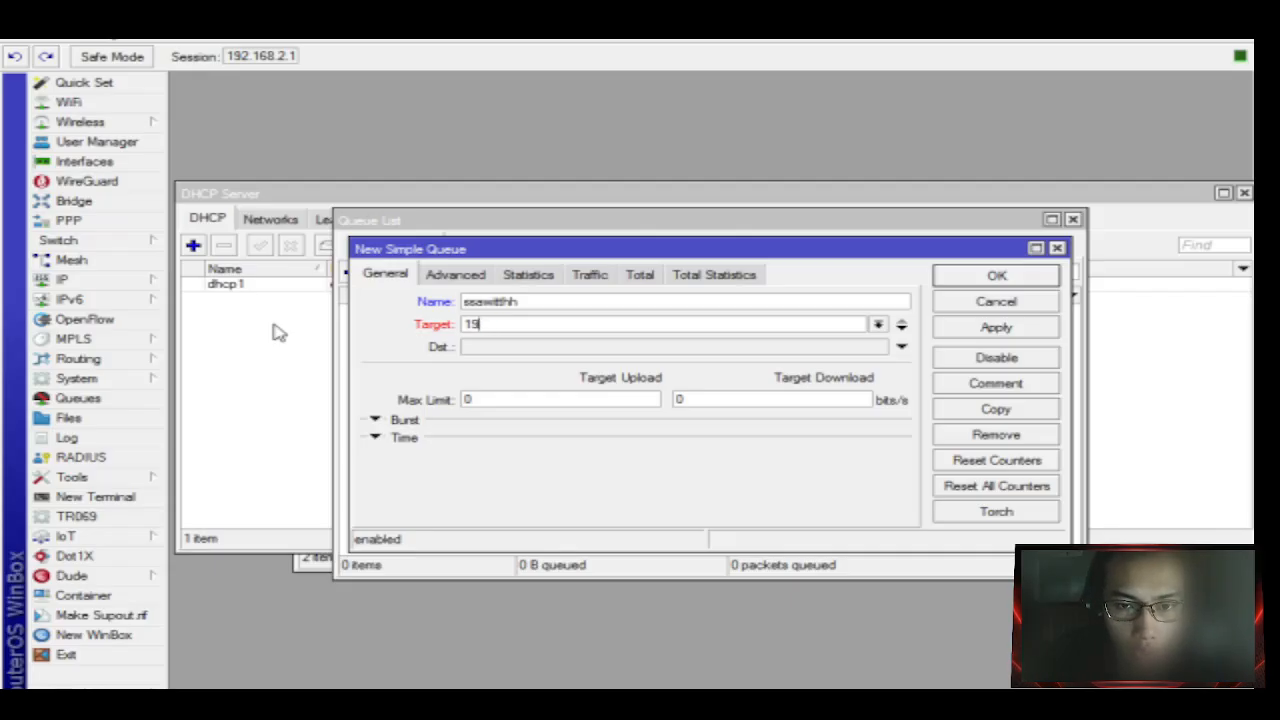
type("2.")
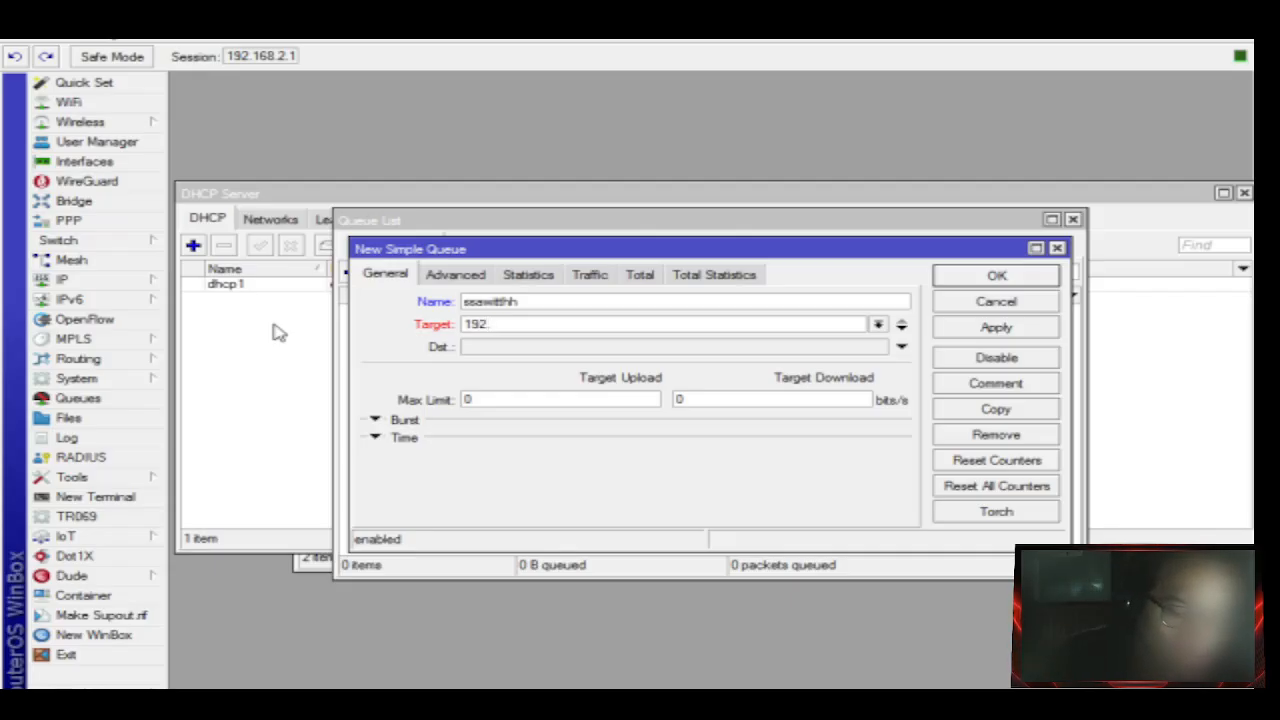
type("168.")
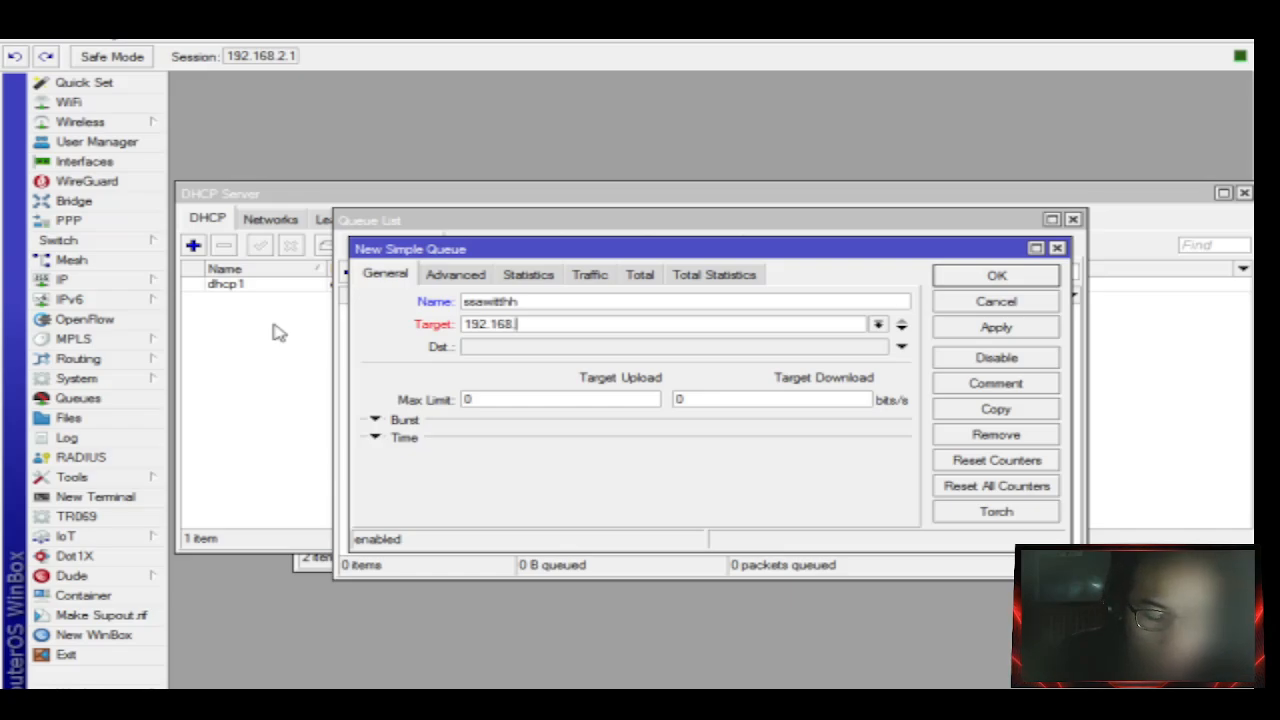
type("2")
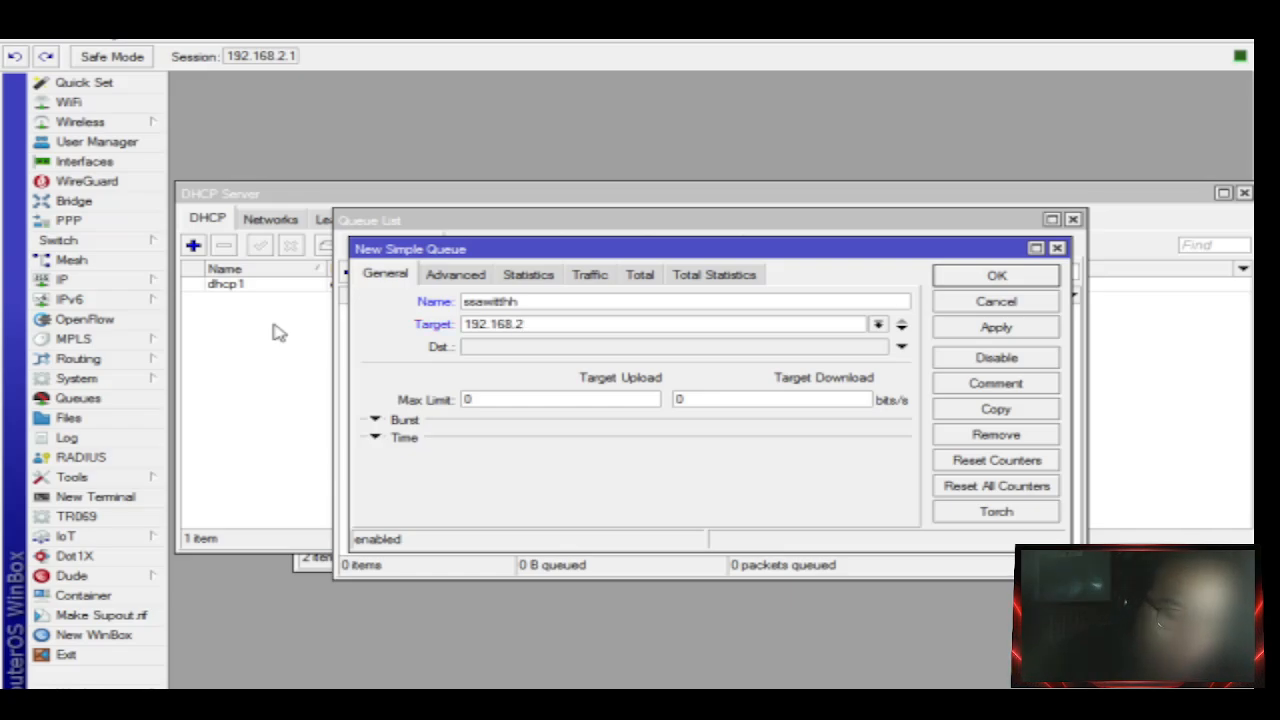
type(".10")
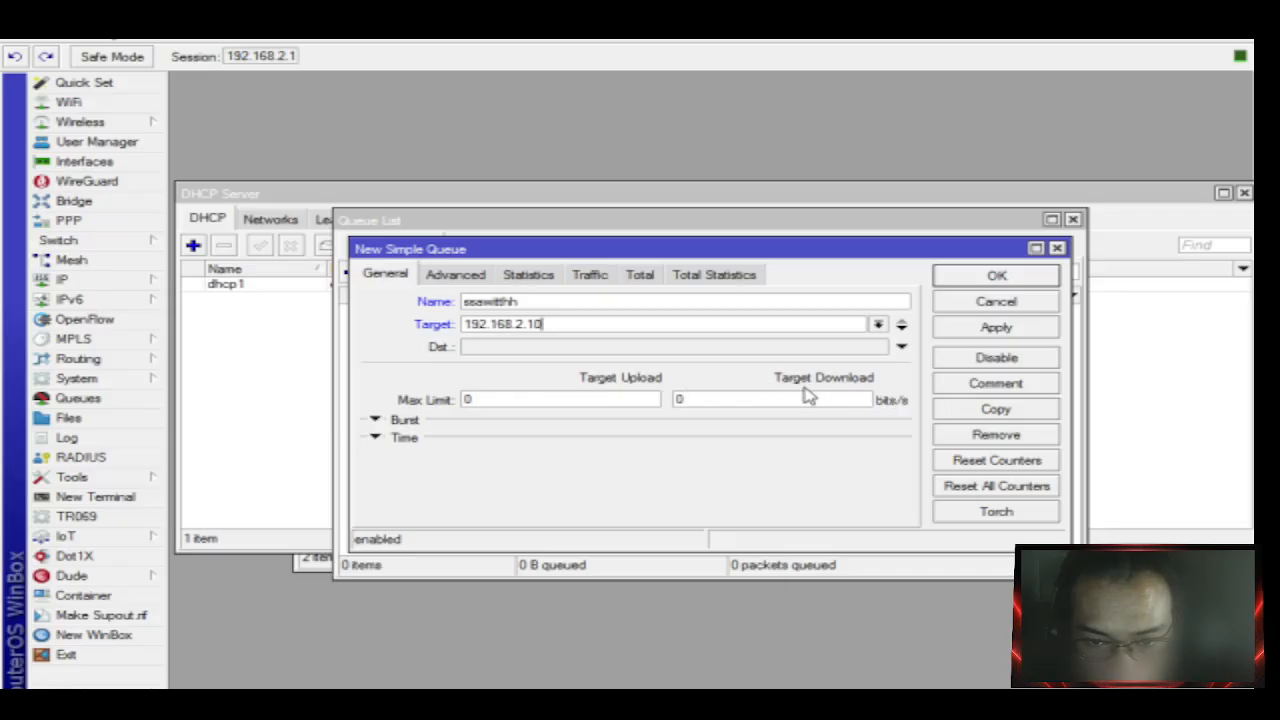
Set the upload and download max limits to 3M and apply the queue.
left_click(629, 398)
left_click_drag(418, 388, 219, 386)
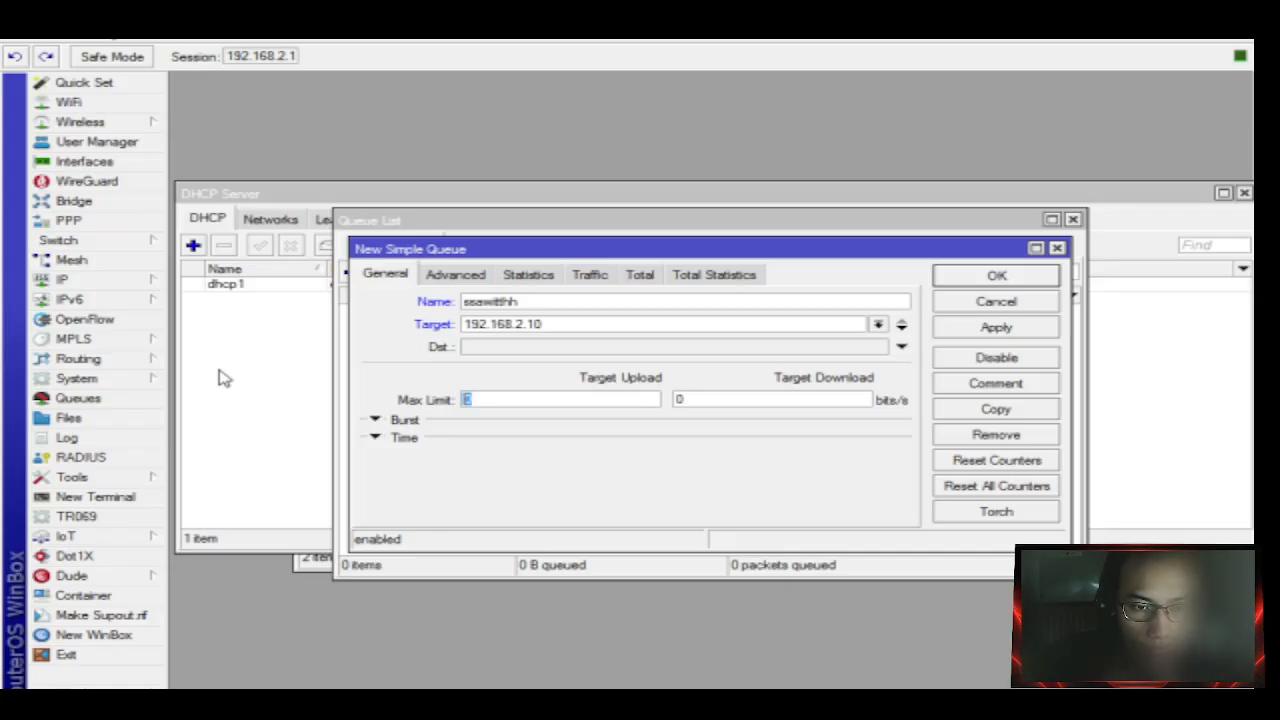
type("3M")
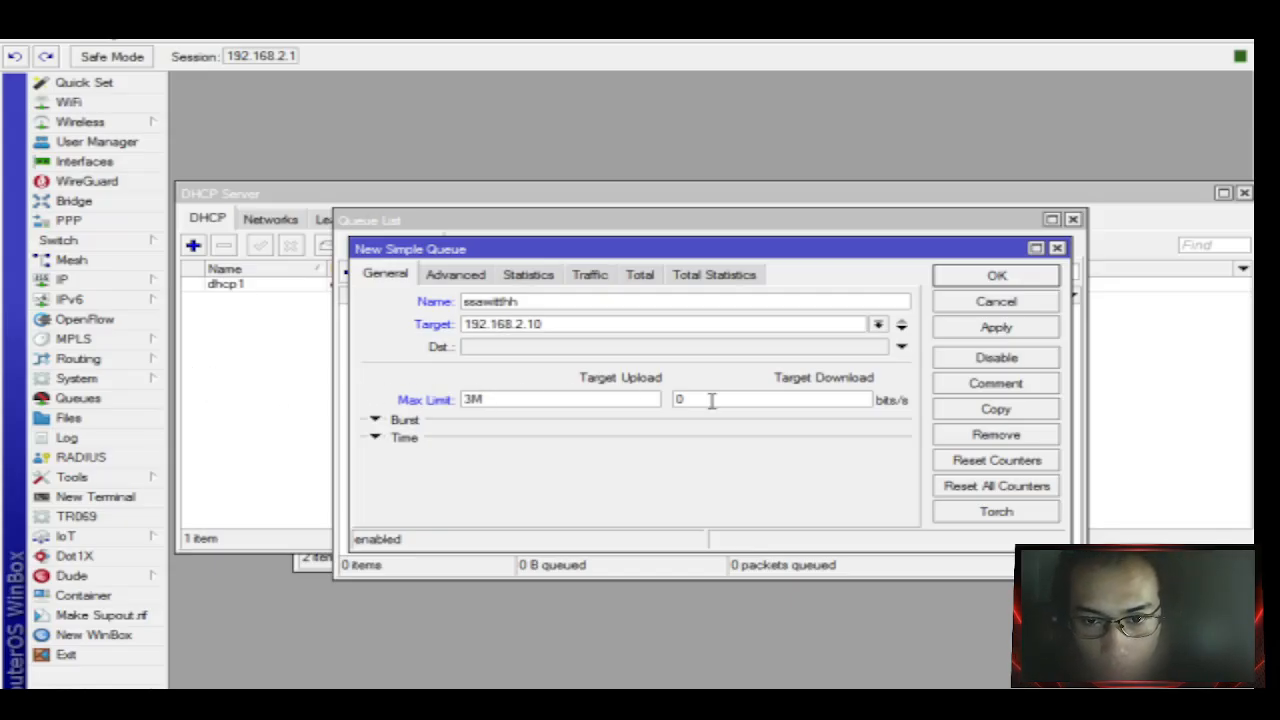
left_click_drag(708, 399, 597, 395)
type("3M")
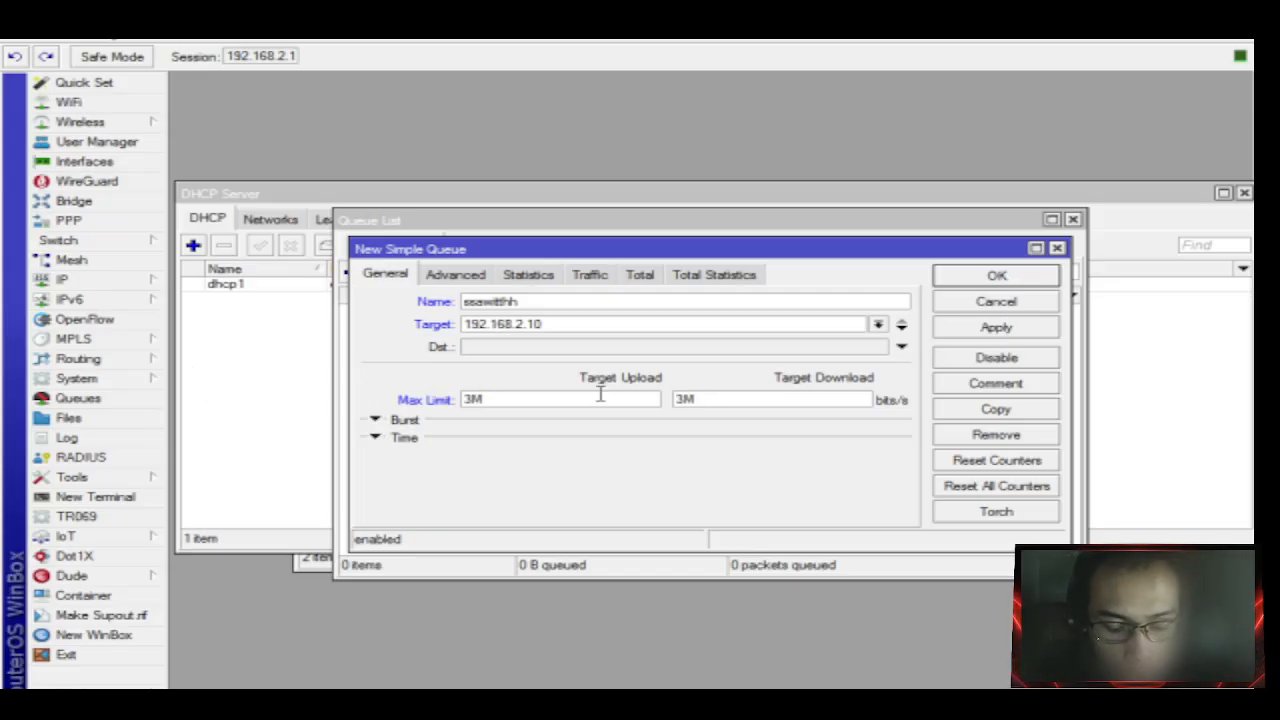
left_click(1048, 329)
Close the new queue with OK and run Google's built-in speed test from the speedtest results.
left_click(1020, 276)
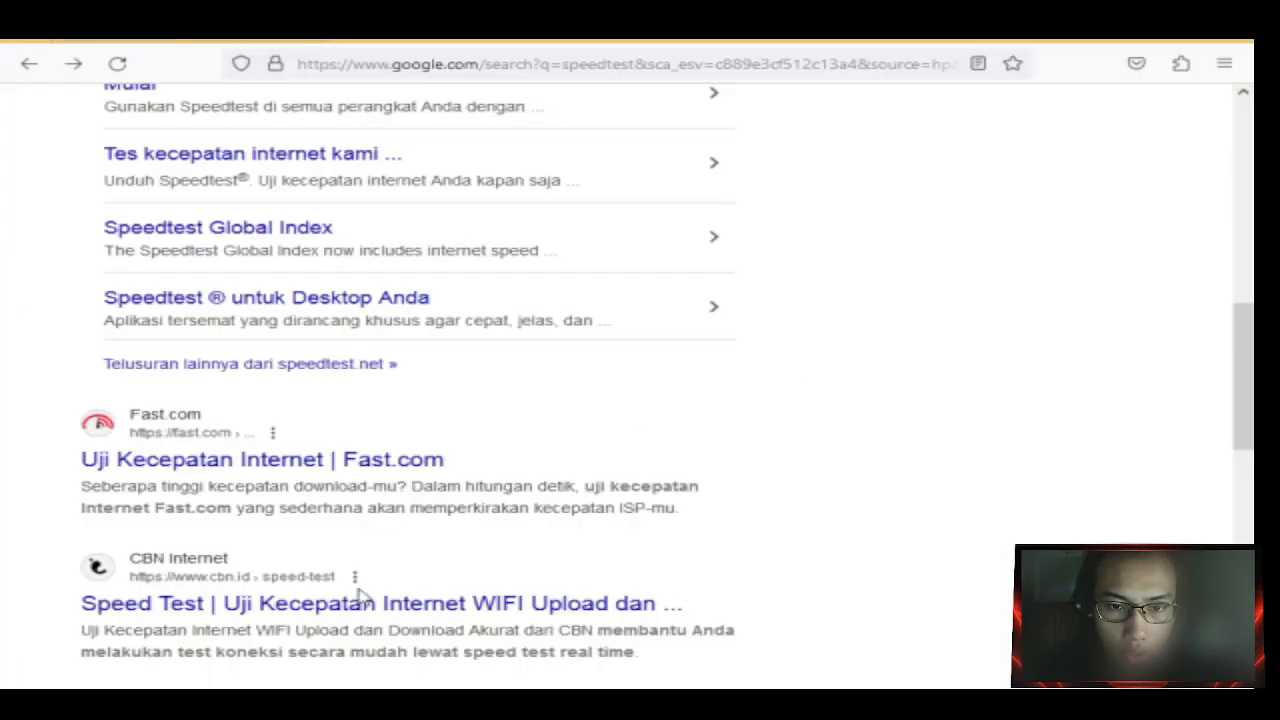
scroll(310, 470, "up", 5)
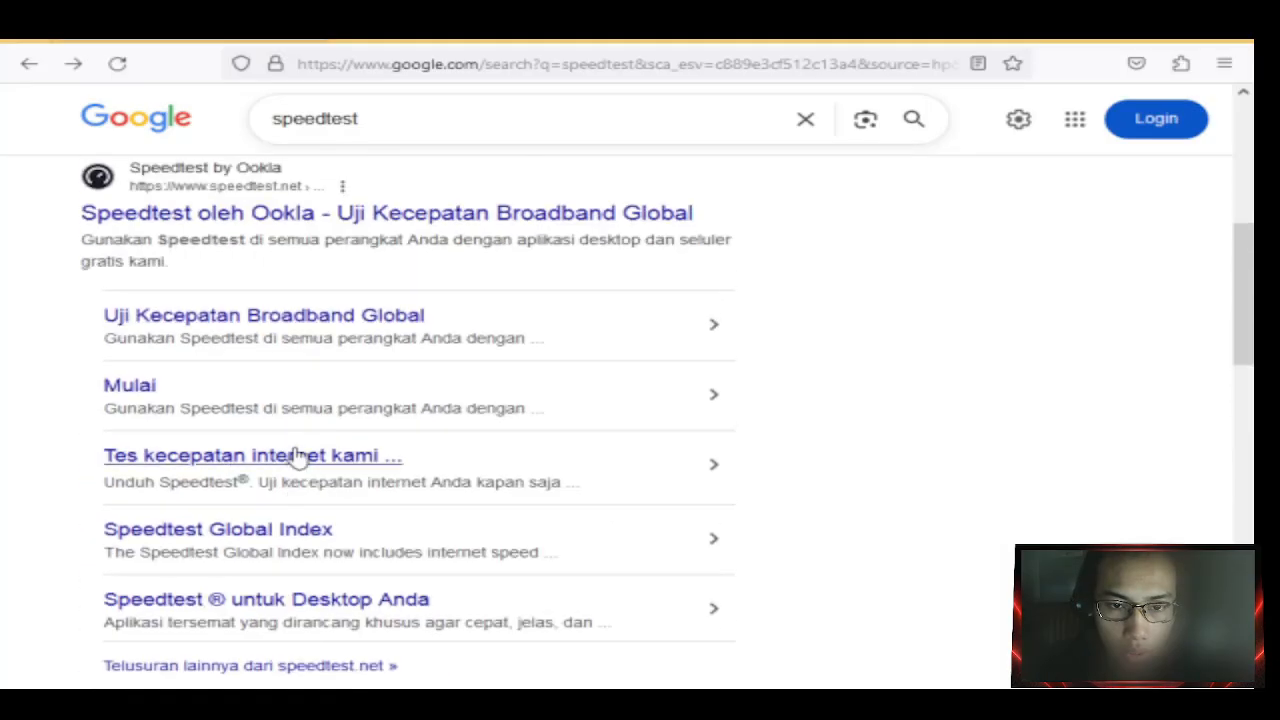
scroll(297, 455, "up", 6)
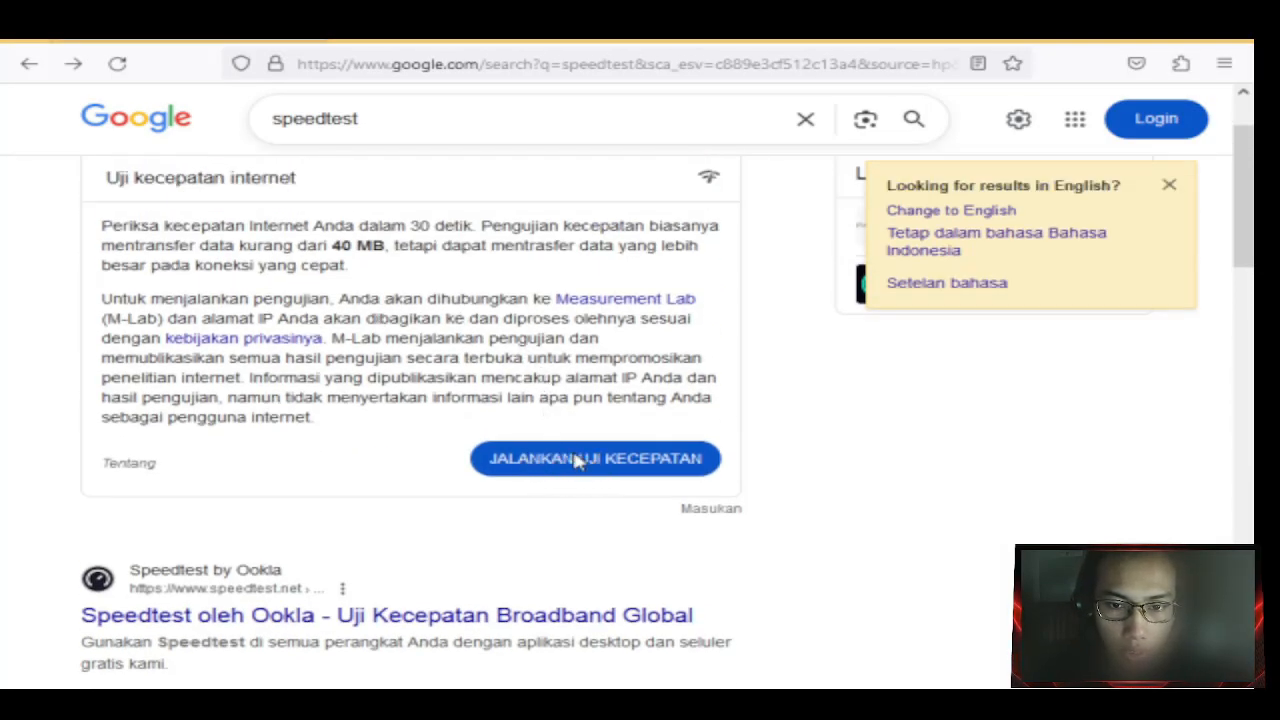
left_click(573, 459)
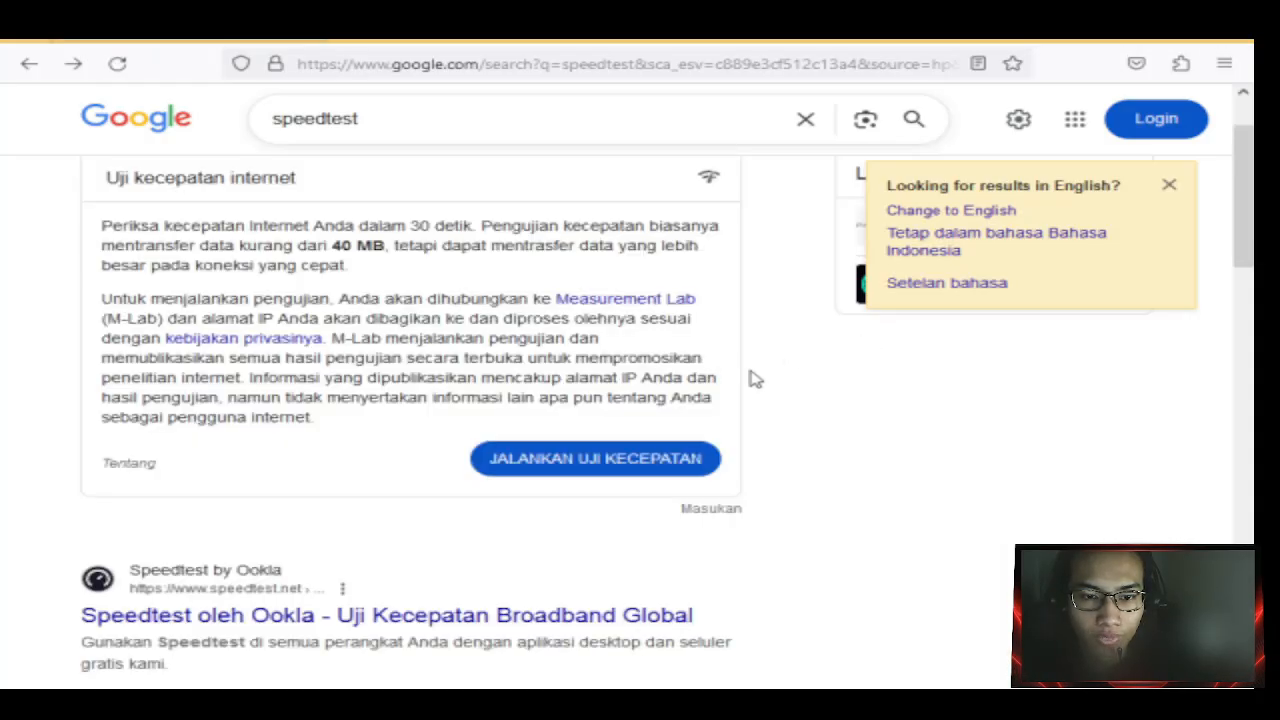
scroll(730, 395, "down", 2)
scroll(510, 425, "down", 3)
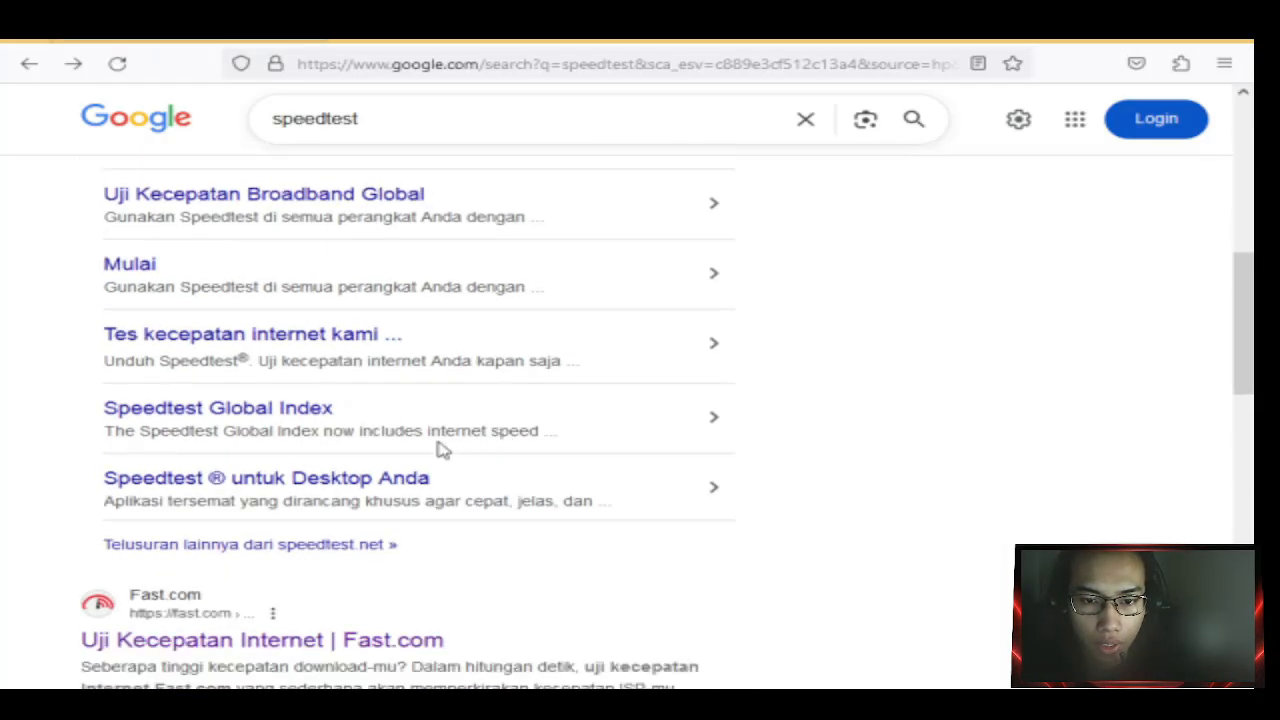
scroll(303, 523, "down", 2)
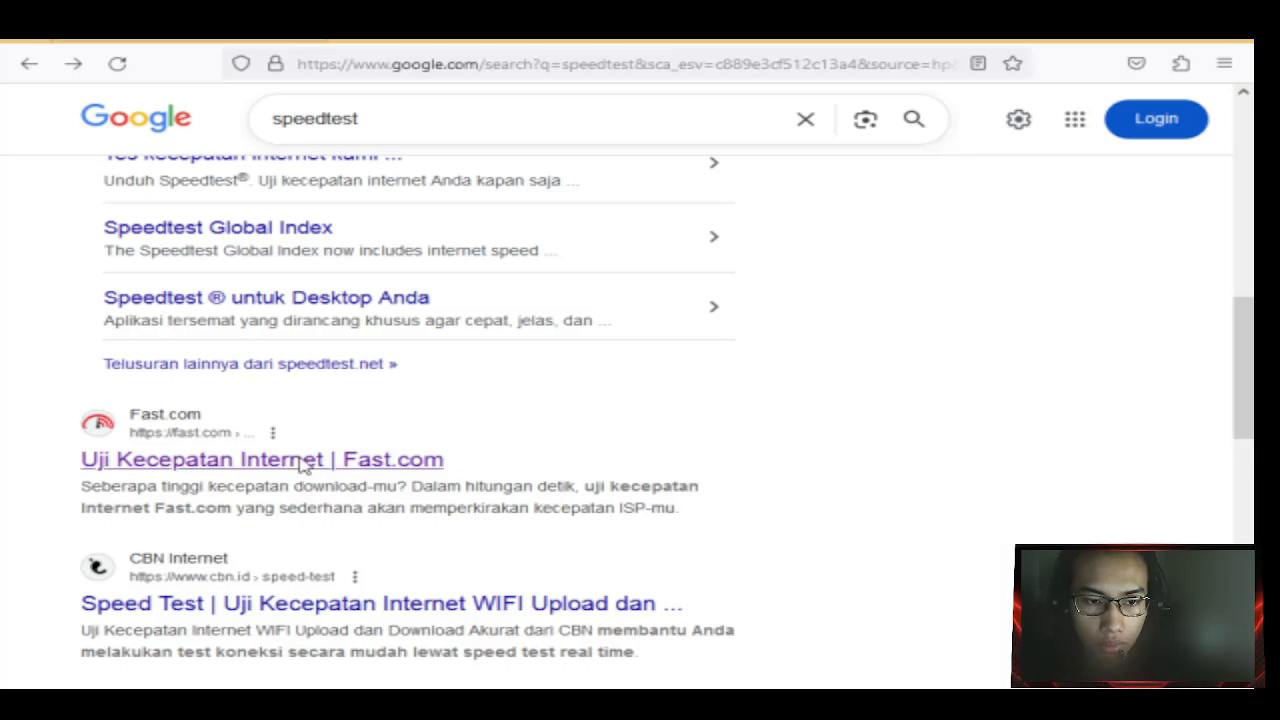
Open the 'Uji Kecepatan Internet | Fast.com' result and let it measure the connection speed.
left_click(303, 466)
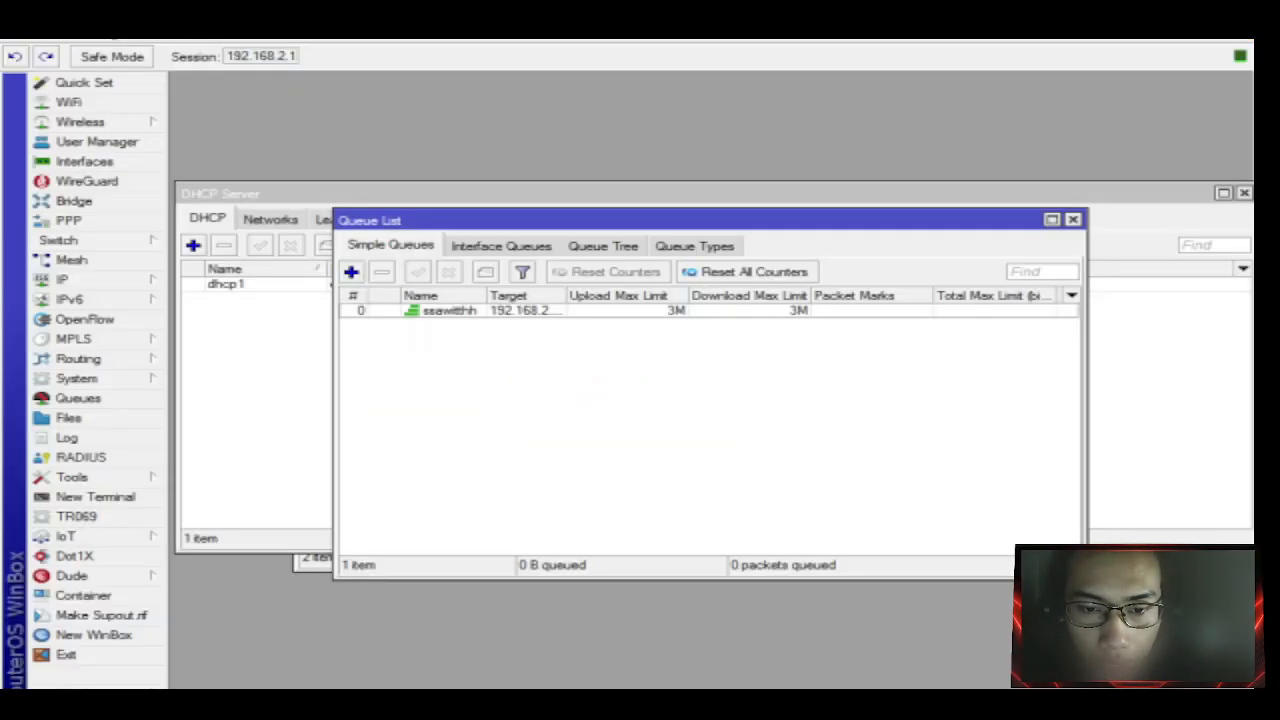
Open the ssawitthh queue for editing and add several extra target address rows.
double_click(513, 312)
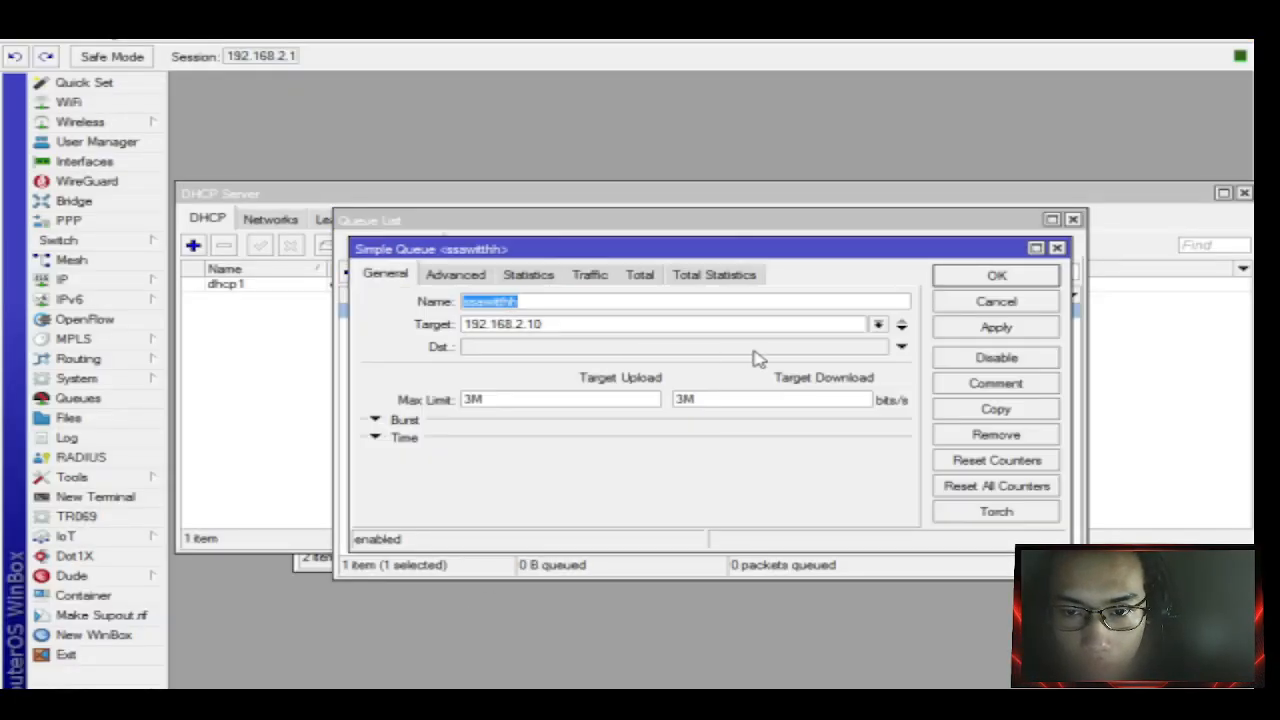
left_click(903, 332)
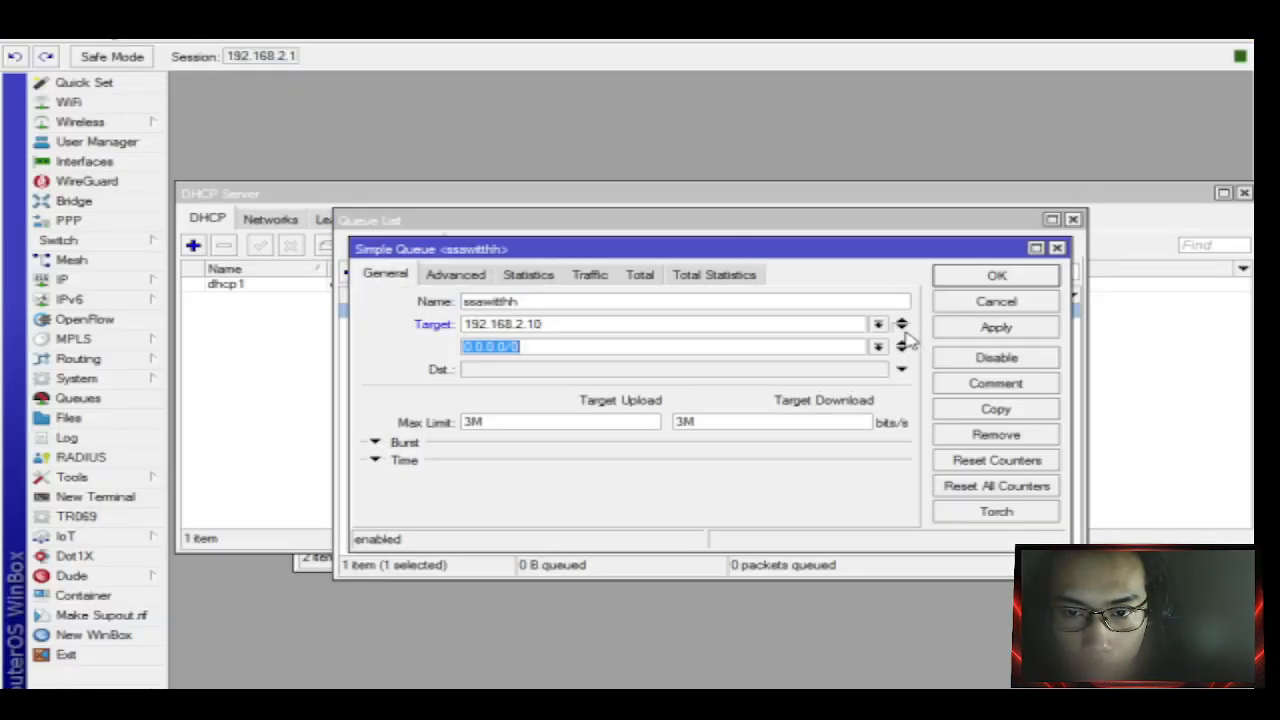
left_click(903, 332)
left_click(903, 332)
left_click(903, 332)
left_click(903, 332)
left_click(903, 332)
left_click(904, 332)
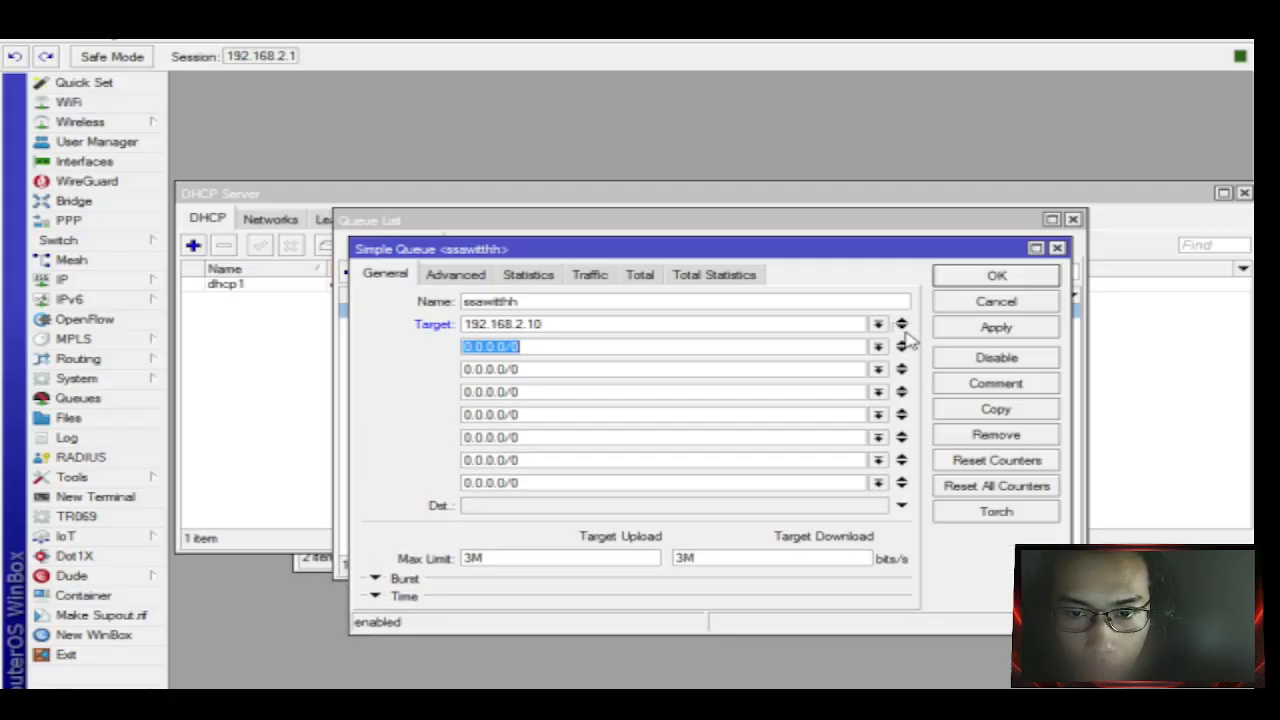
left_click(904, 332)
left_click(904, 332)
left_click(904, 332)
left_click(904, 332)
left_click(904, 332)
left_click(904, 332)
left_click(904, 332)
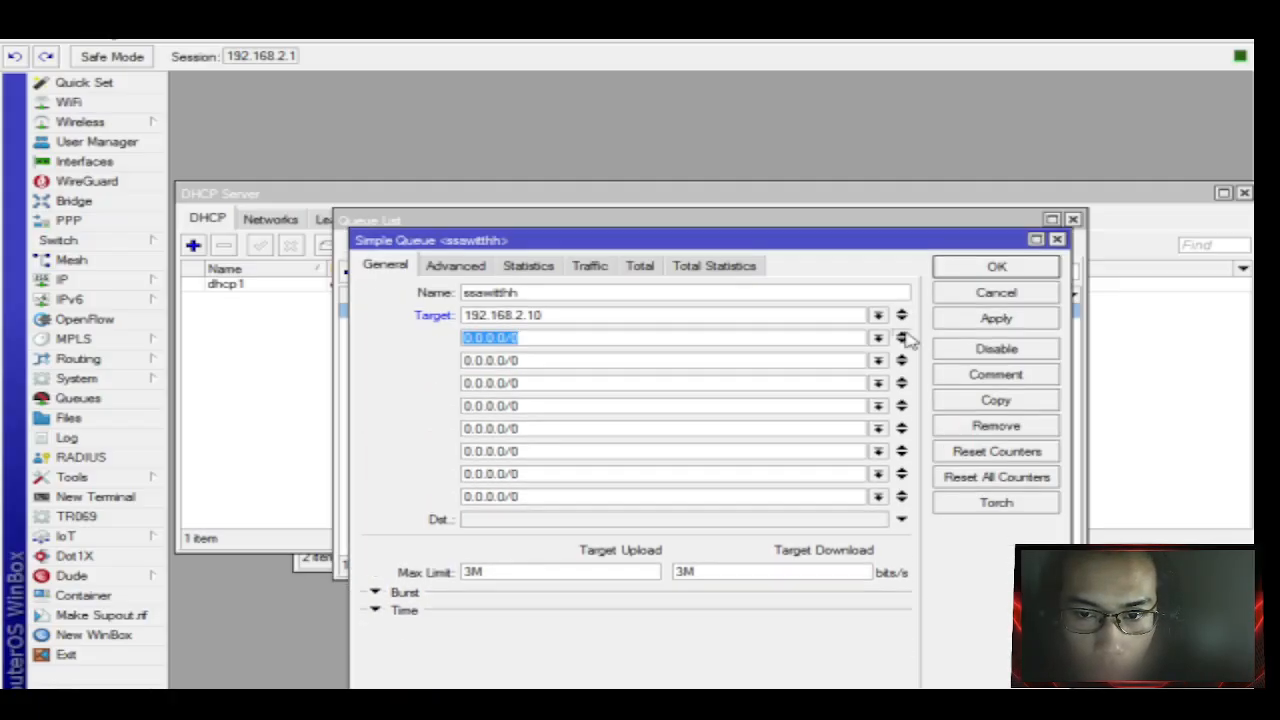
left_click(904, 334)
left_click(904, 320)
left_click(904, 320)
left_click(904, 320)
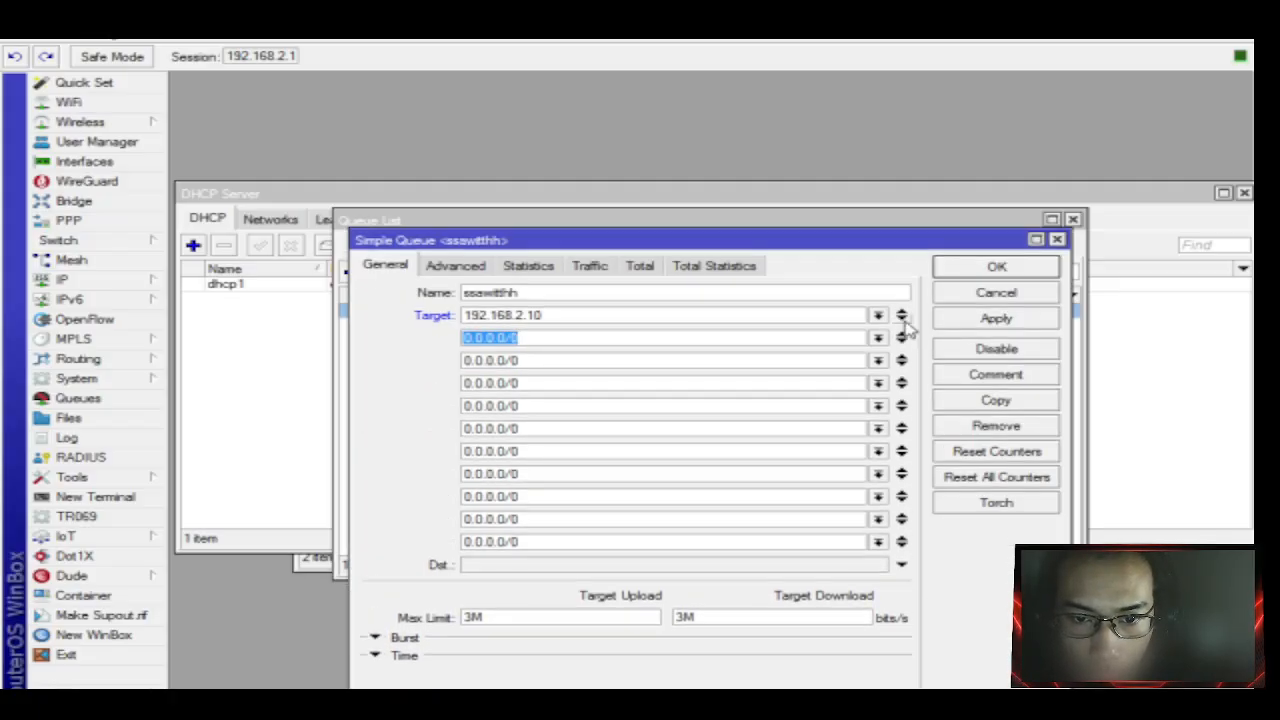
left_click(905, 320)
left_click(905, 320)
left_click(904, 320)
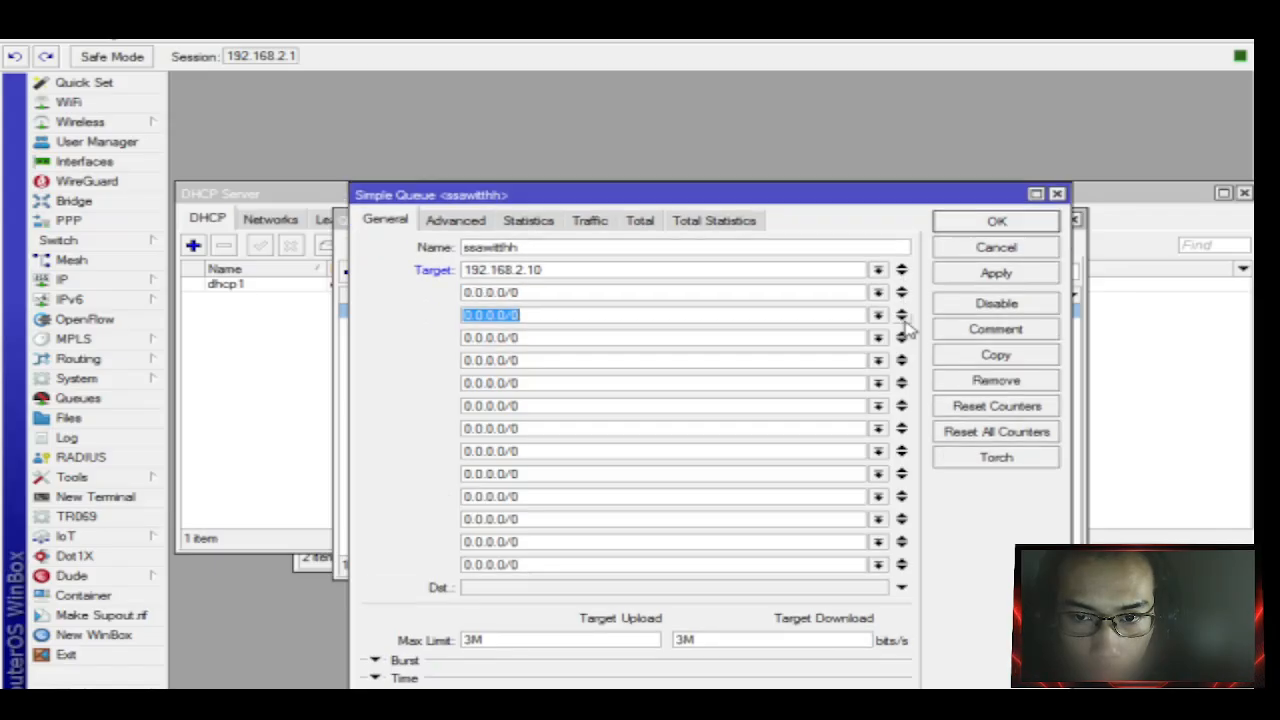
left_click(904, 320)
left_click(904, 320)
left_click(904, 320)
left_click(904, 320)
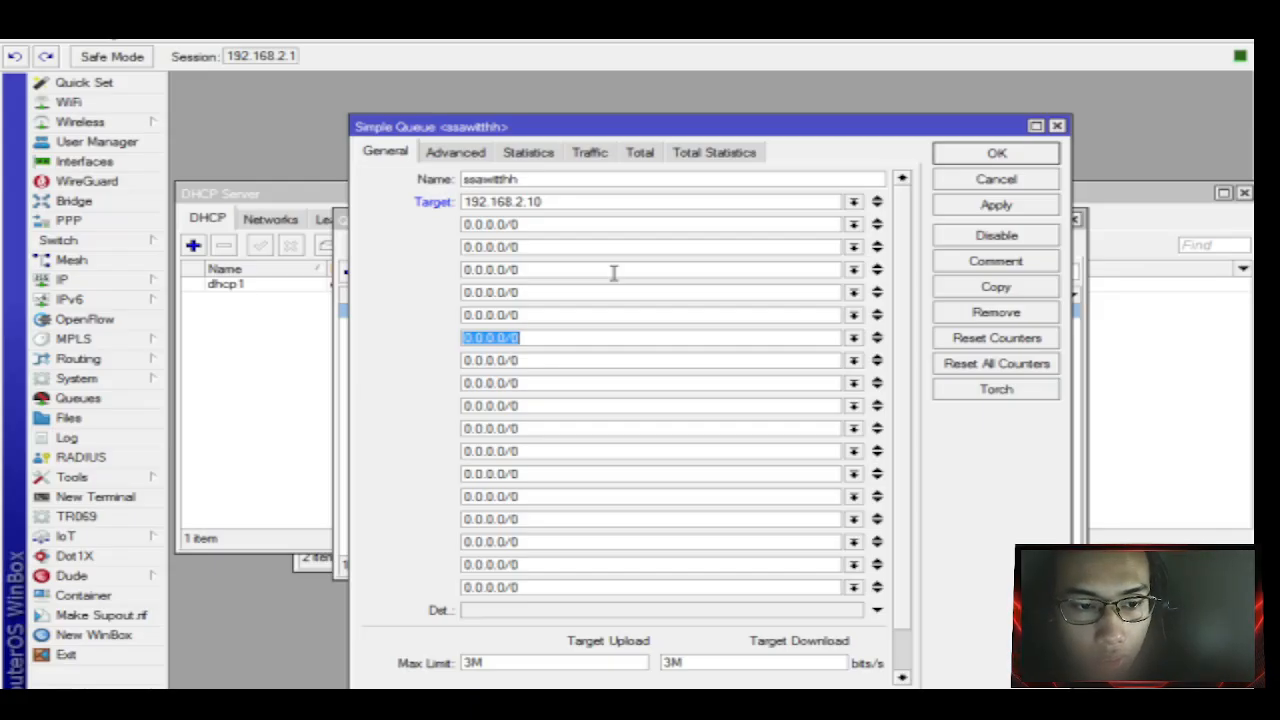
Remove the extra target rows, including 192.168.2.10, leaving only 0.0.0.0/0.
scroll(566, 500, "down", 1)
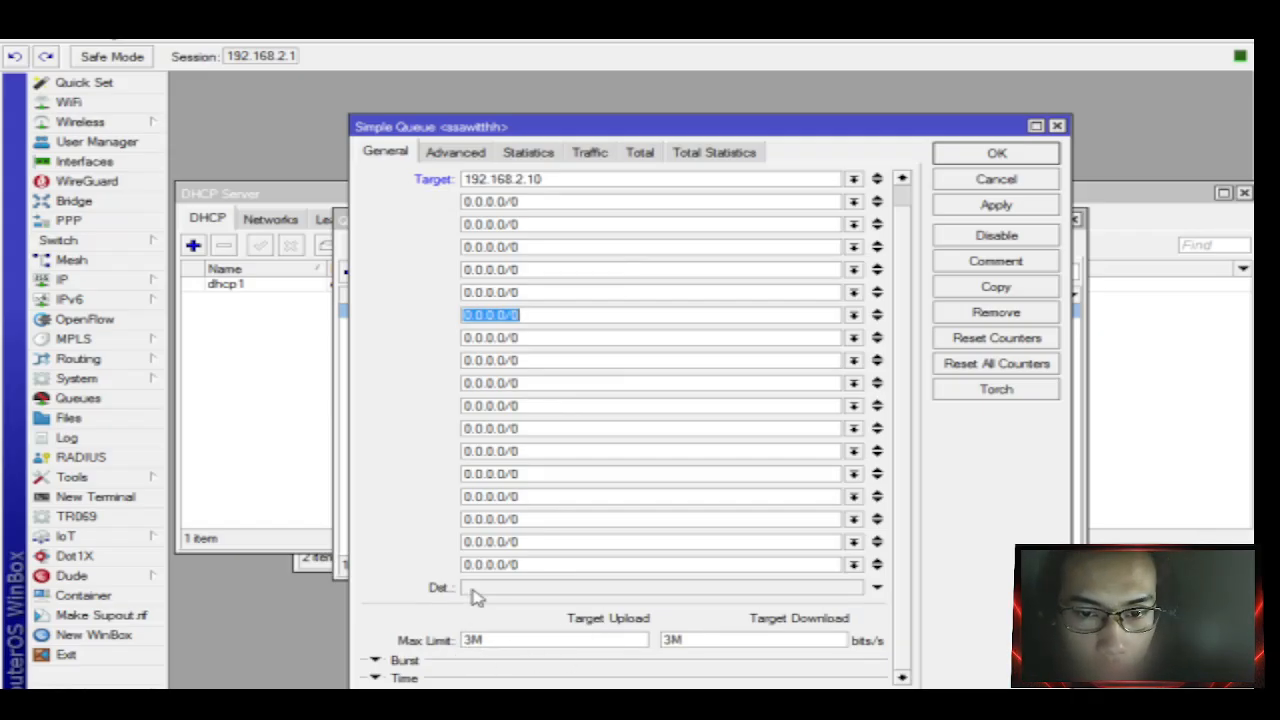
scroll(670, 474, "up", 1)
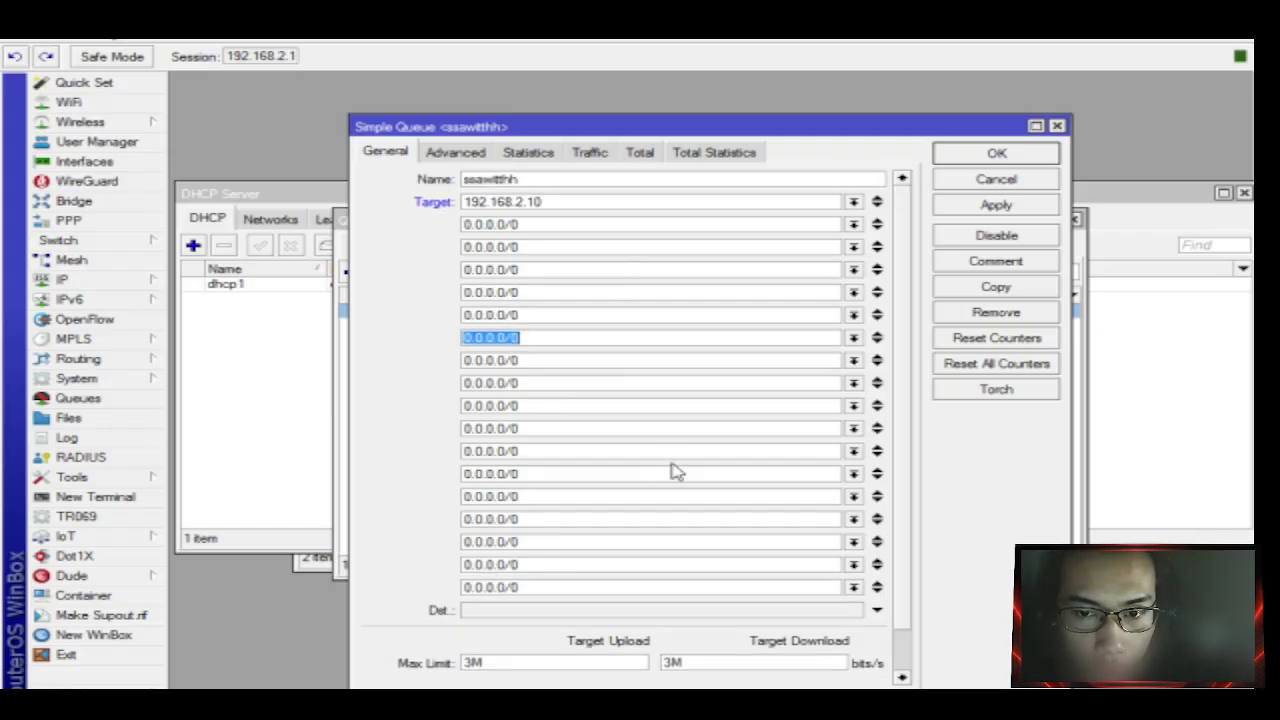
left_click(878, 224)
left_click(902, 225)
left_click(902, 225)
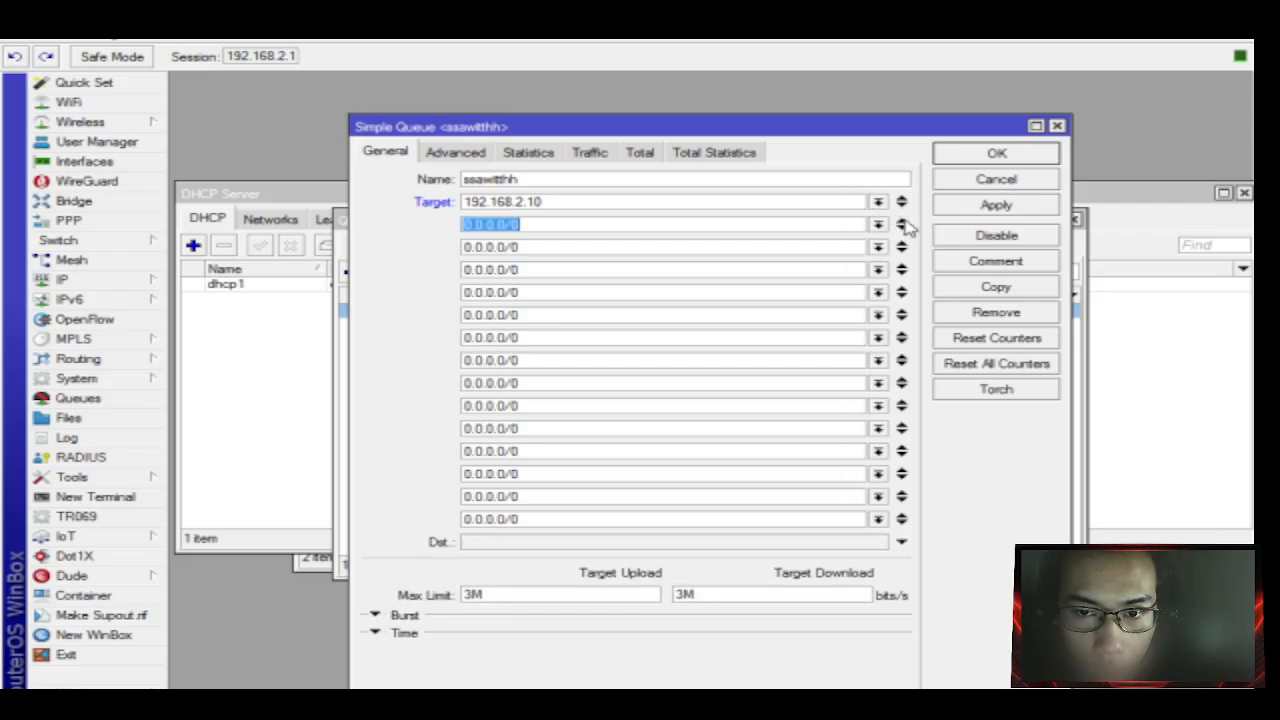
left_click(902, 225)
left_click(902, 225)
left_click(902, 225)
left_click(902, 225)
left_click(902, 225)
left_click(902, 225)
left_click(902, 225)
left_click(902, 225)
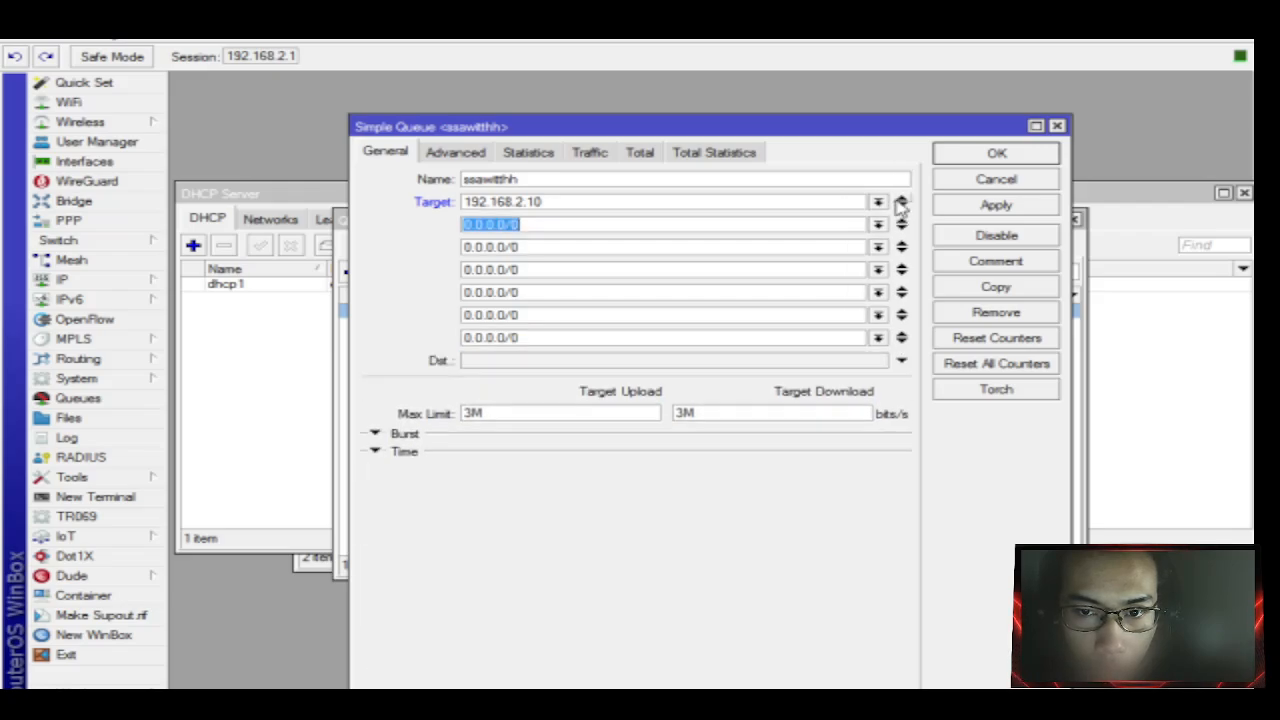
left_click(901, 202)
left_click(901, 204)
left_click(901, 204)
left_click(901, 204)
left_click(901, 204)
left_click(901, 204)
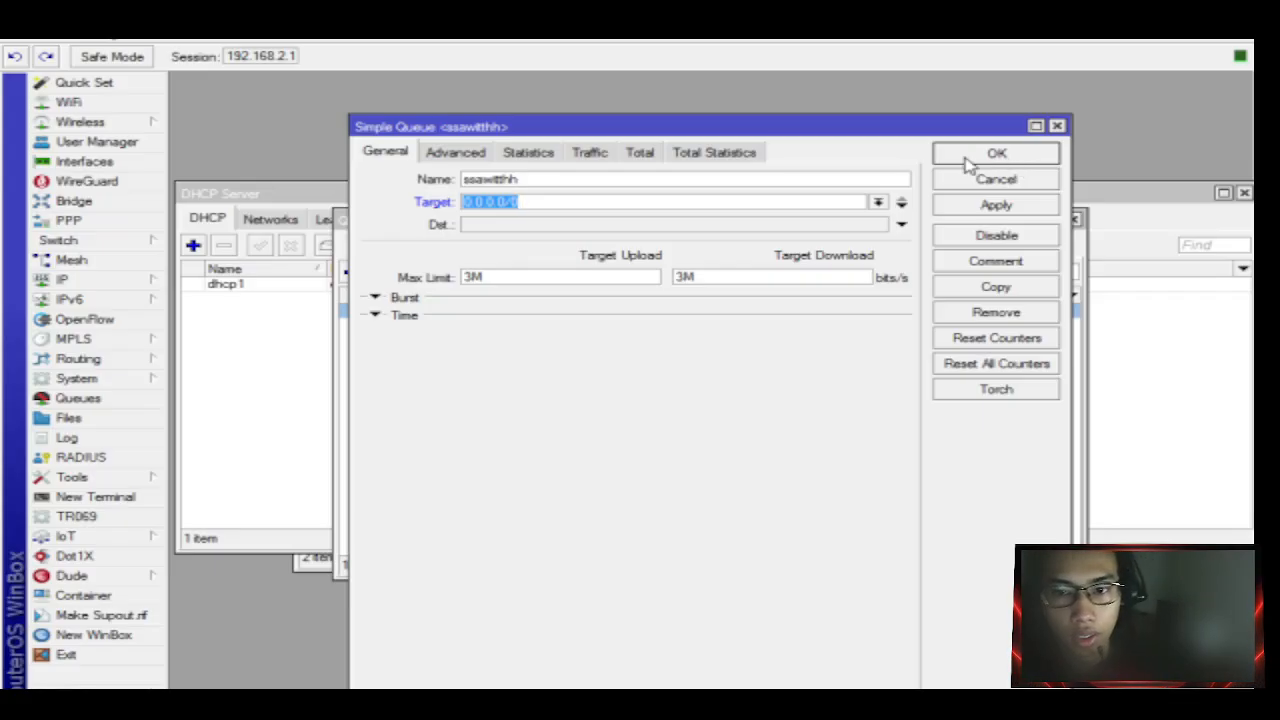
Discard the target edits and cancel the Simple Queue dialog.
left_click(901, 205)
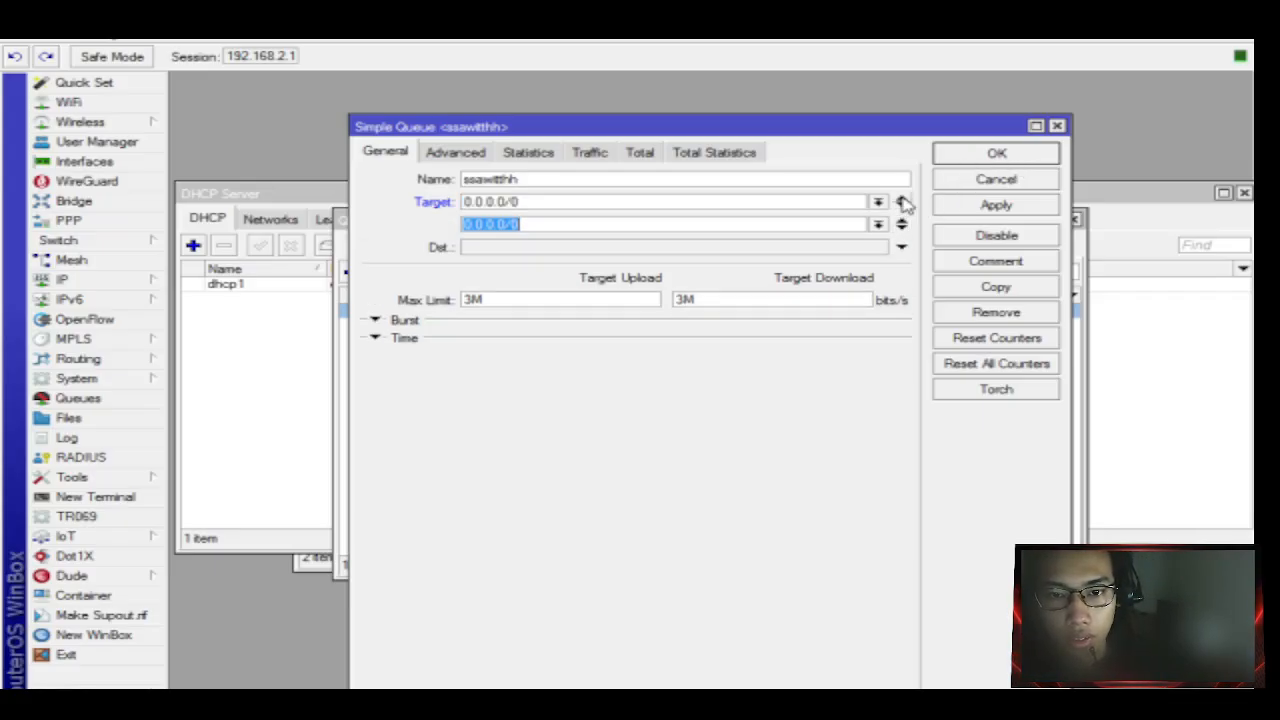
left_click(901, 201)
left_click(993, 180)
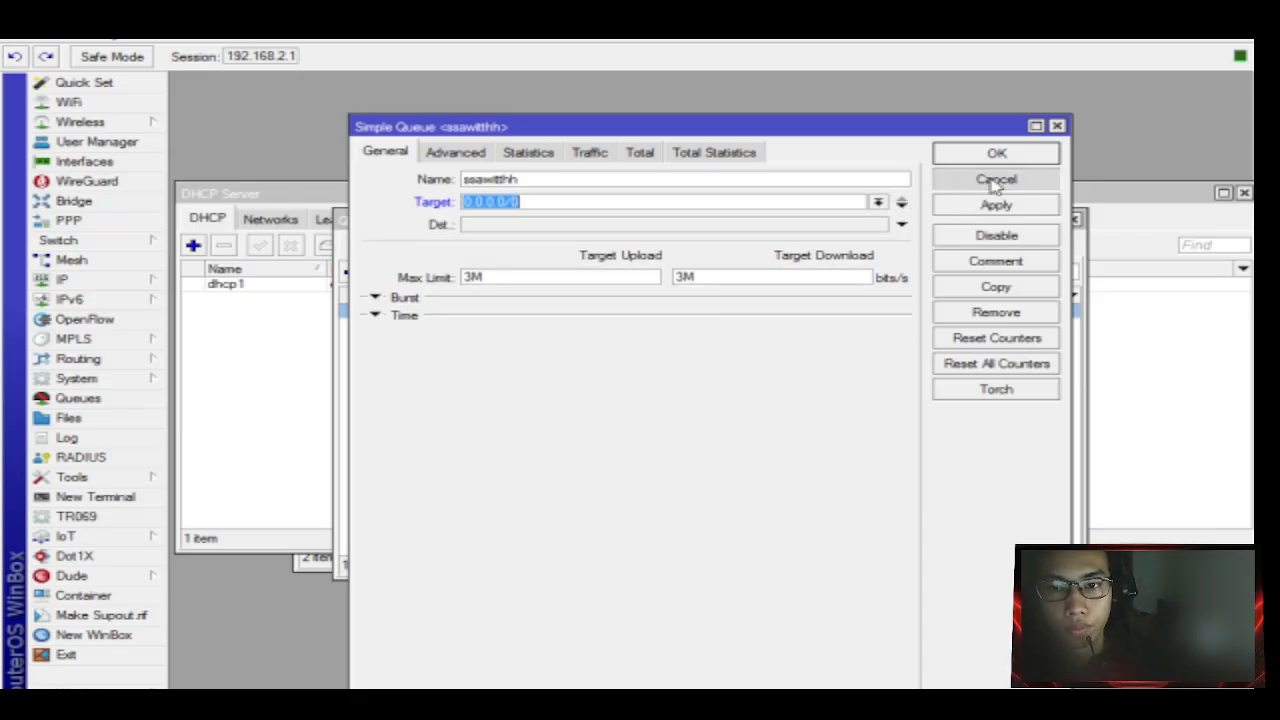
Disable the ssawitthh simple queue in the Queue List.
left_click(578, 313)
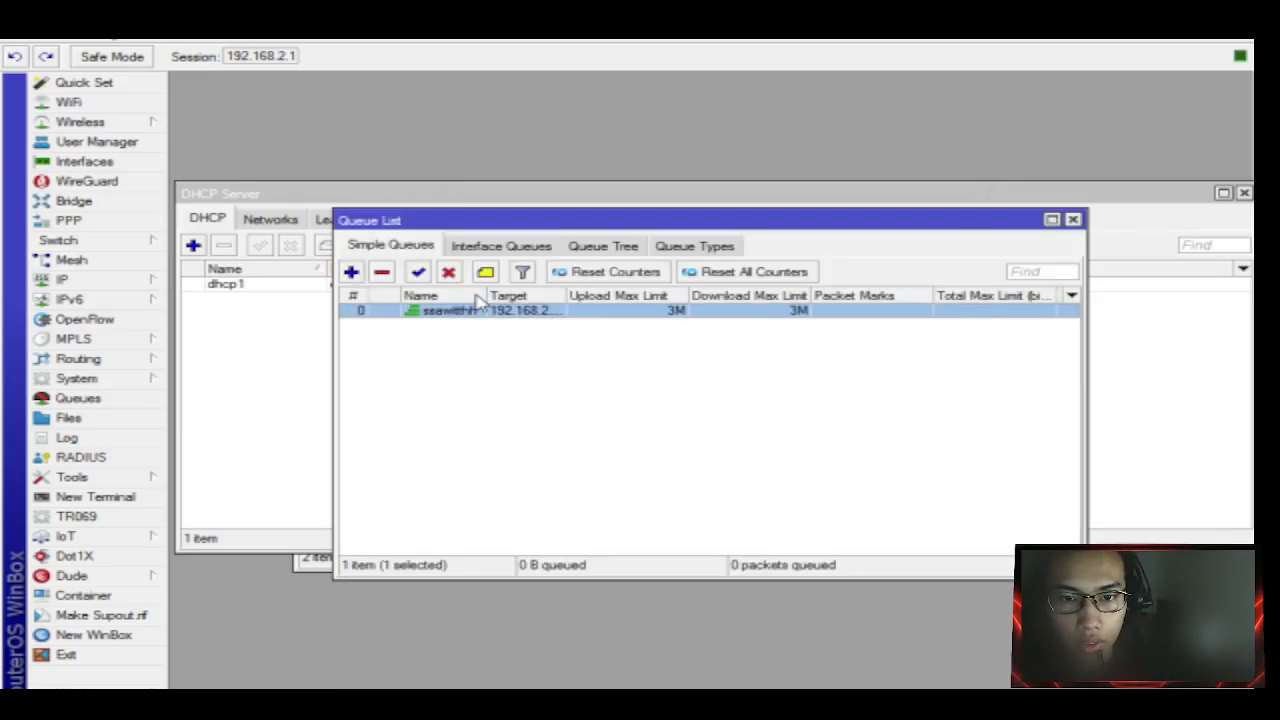
left_click(449, 272)
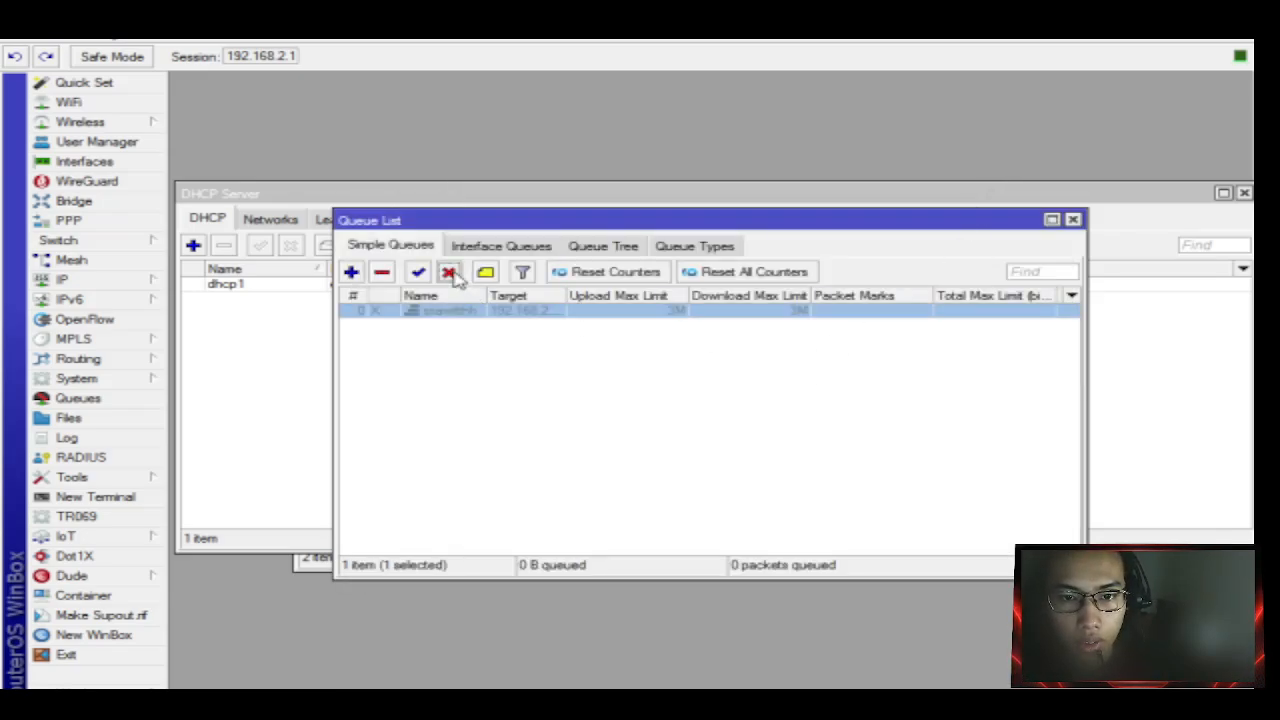
left_click(474, 346)
left_click(468, 312)
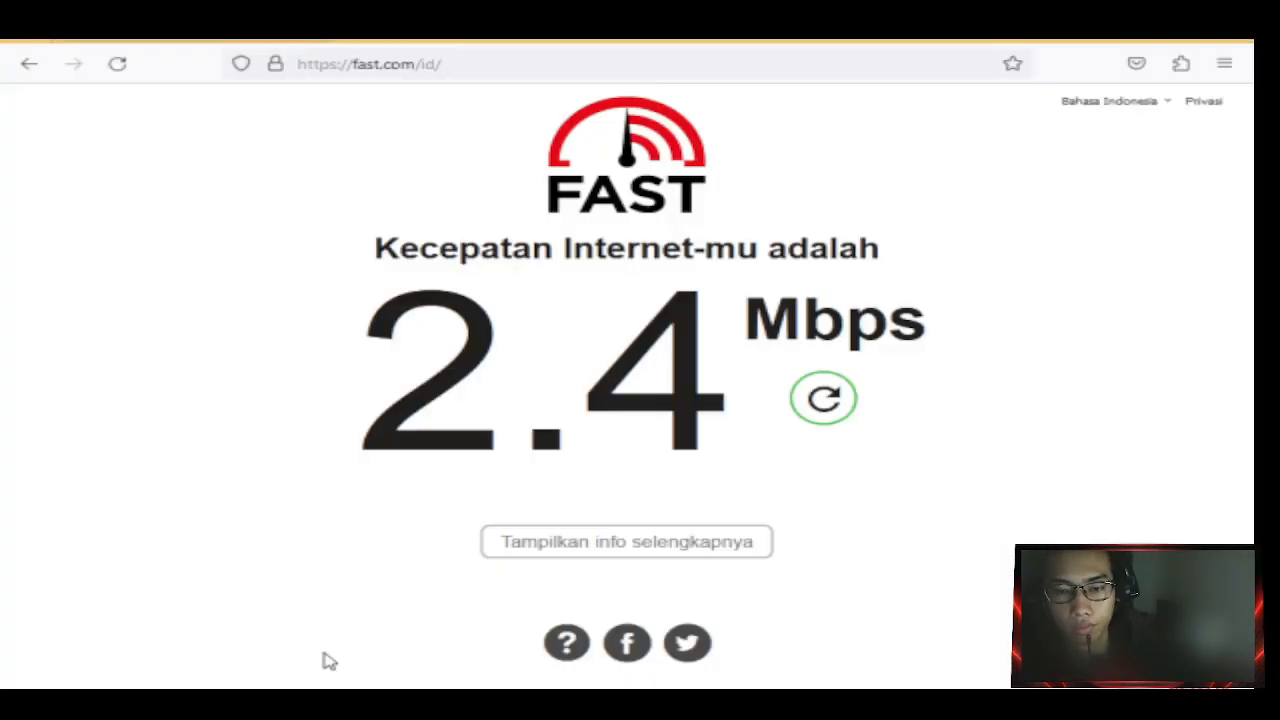
Load bsi.ac.id in a new Firefox tab, then return to WinBox.
left_click(368, 44)
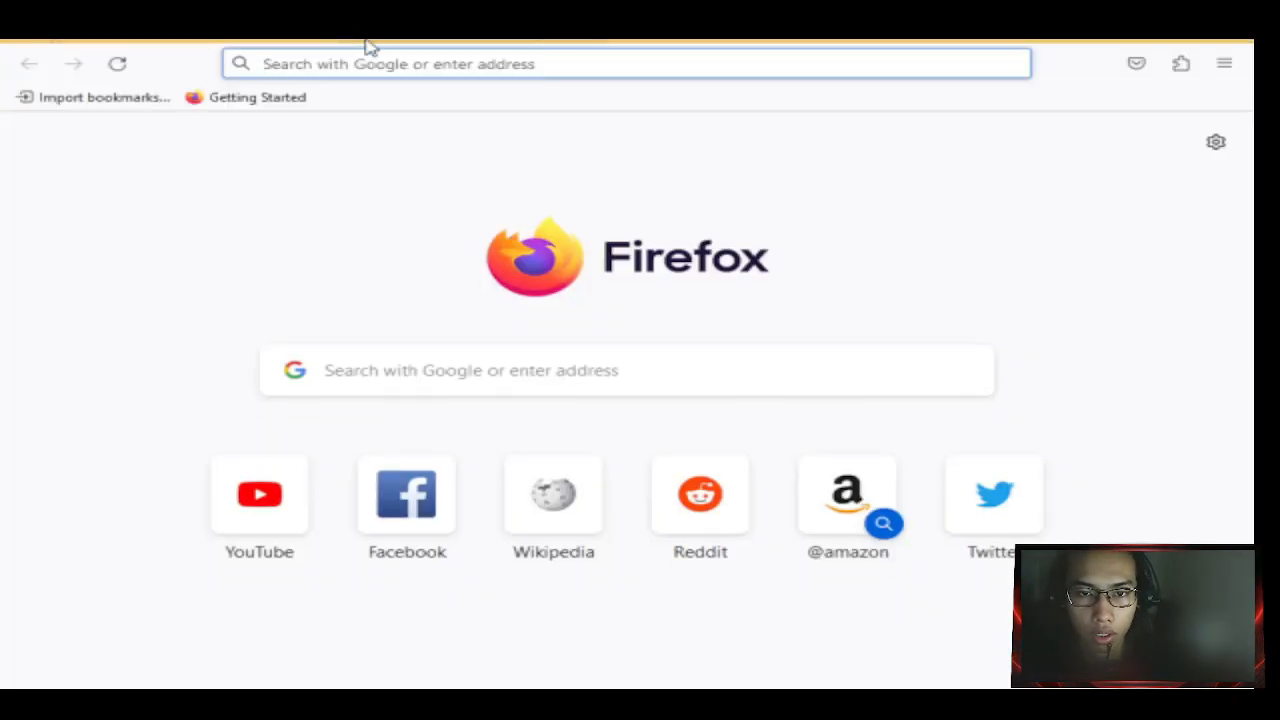
left_click(396, 68)
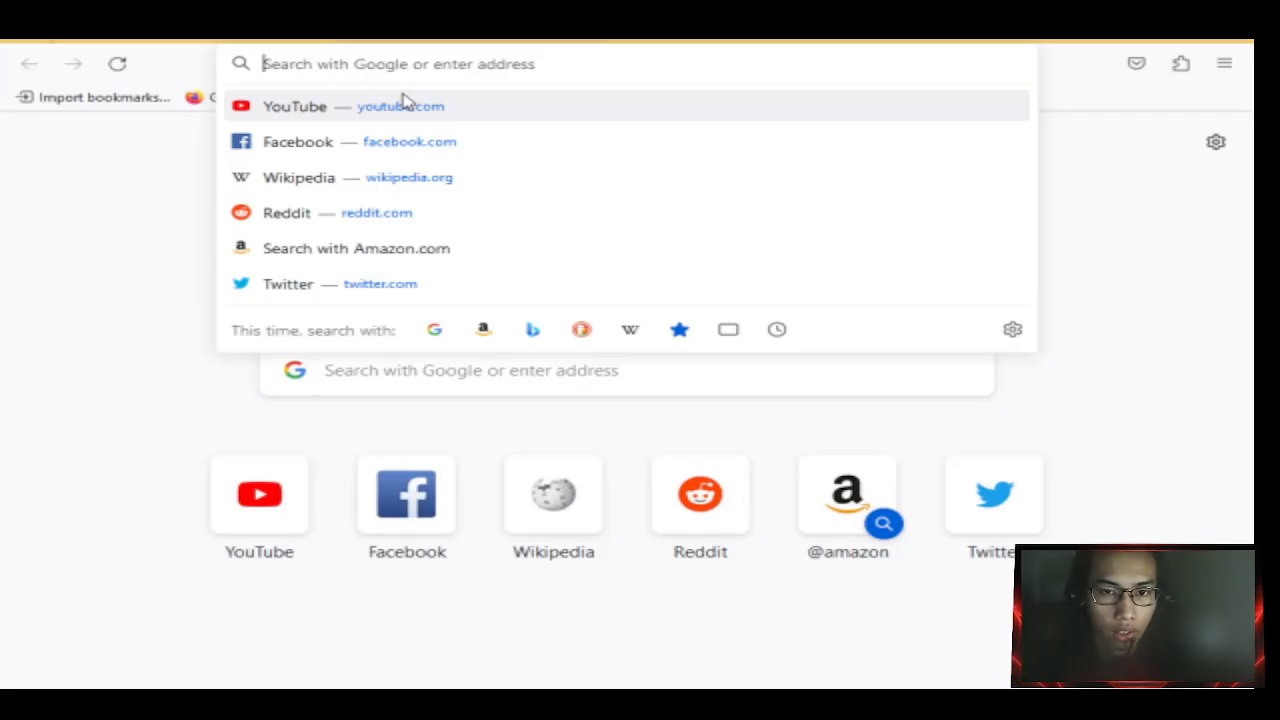
type("bsi")
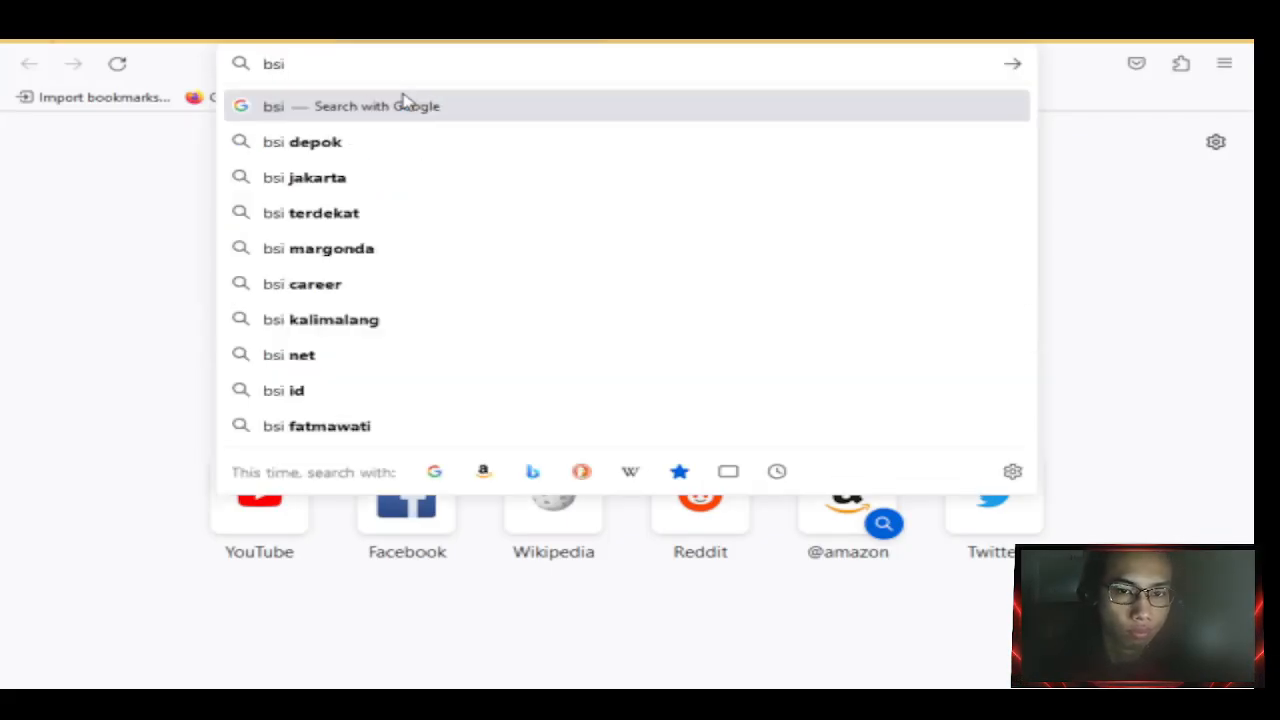
type(".ac.id")
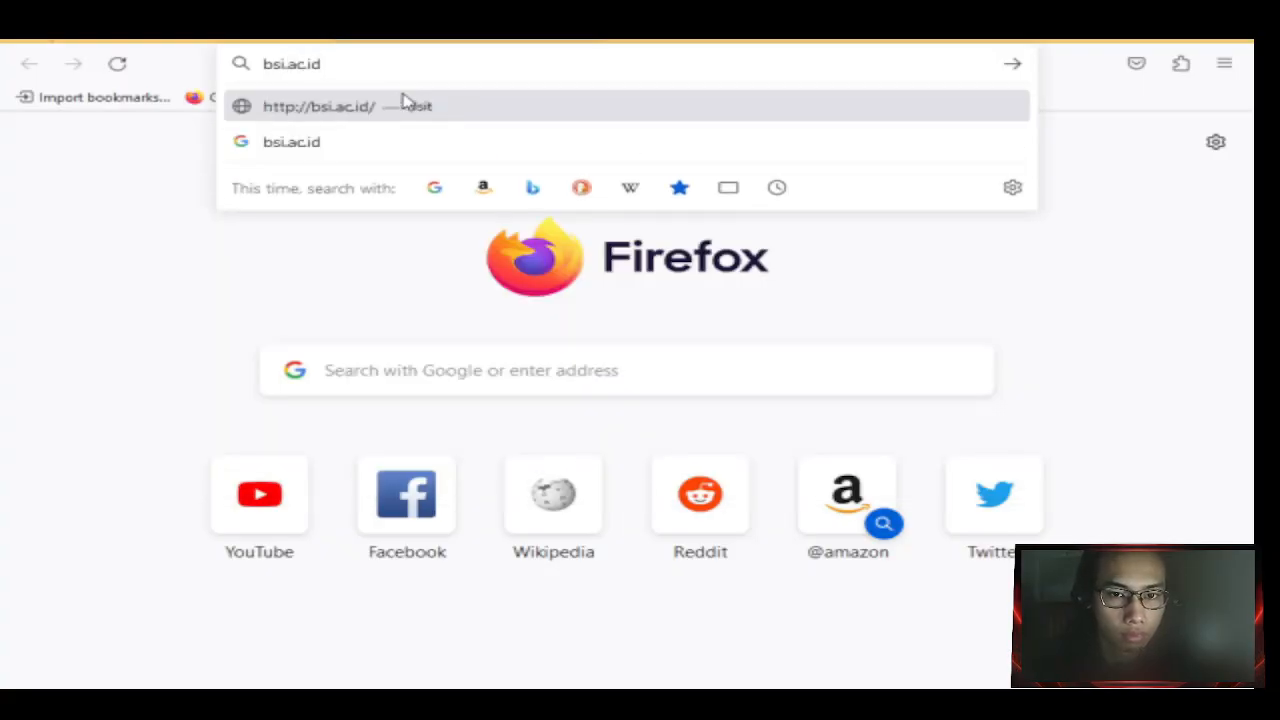
key("Return")
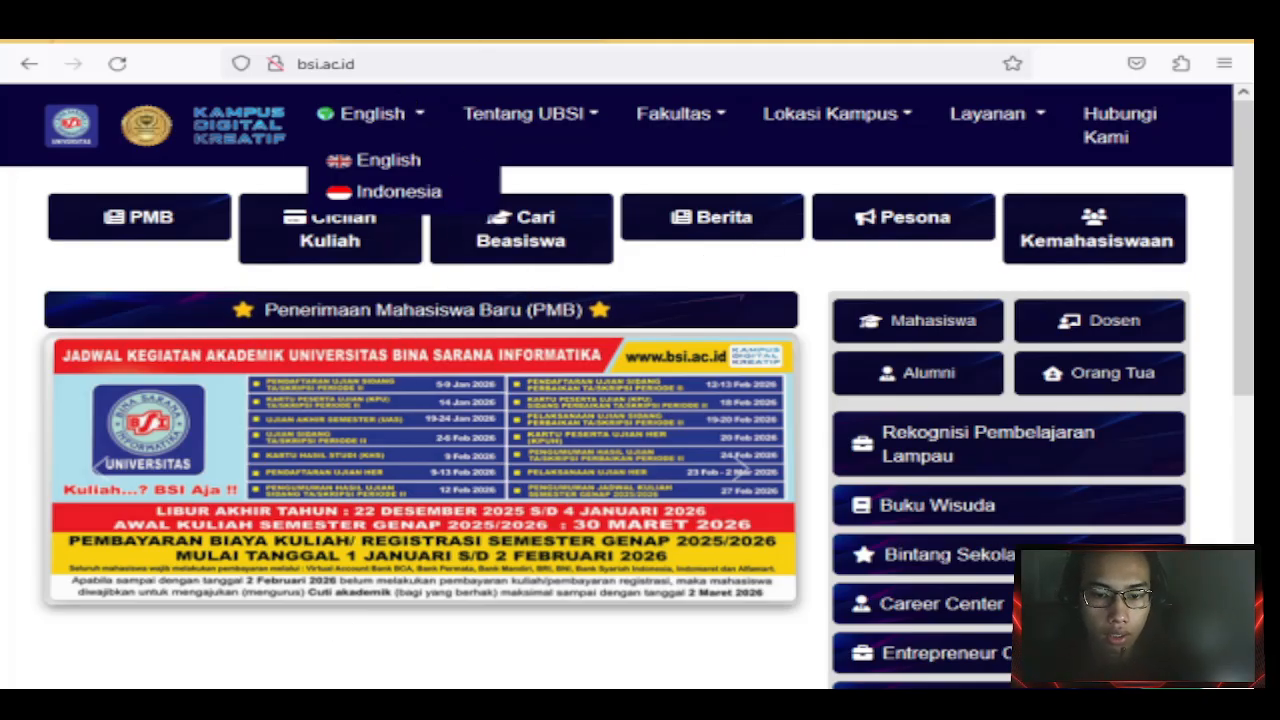
mouse_move(388, 673)
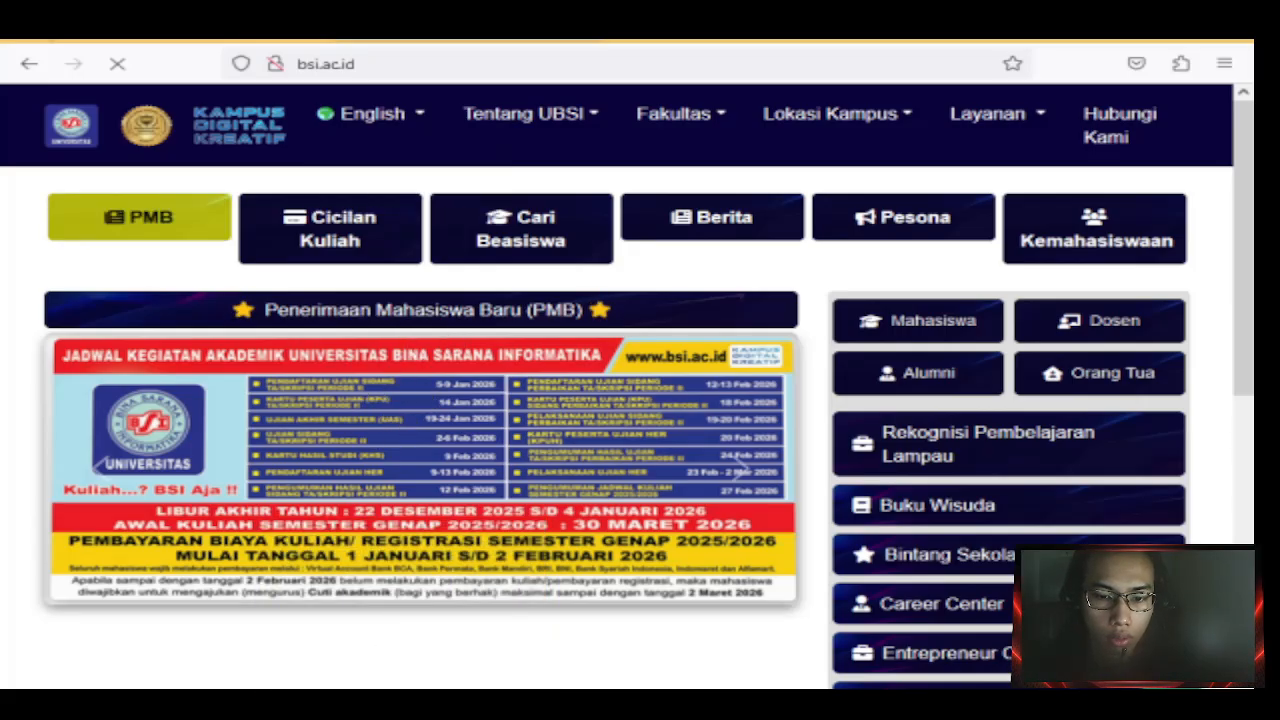
left_click(402, 700)
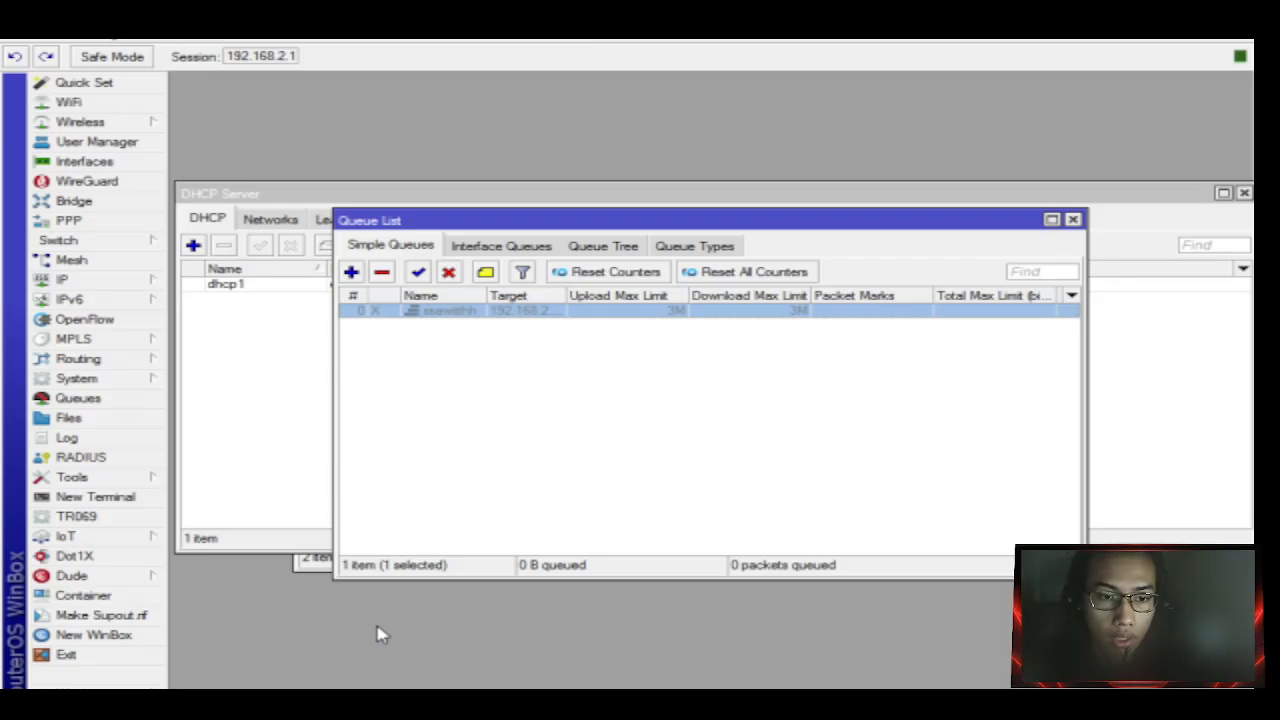
Open the Firewall window from WinBox's IP menu, passing by DHCP Server and MPLS.
left_click(112, 284)
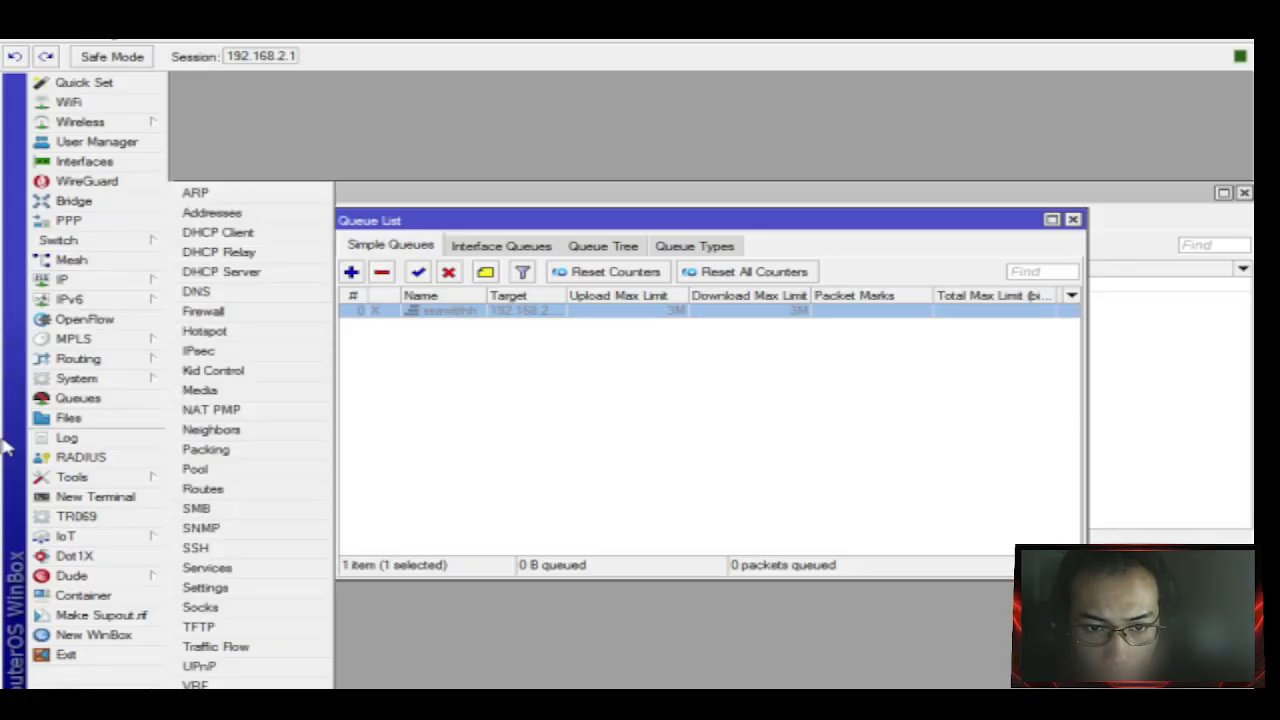
left_click(221, 271)
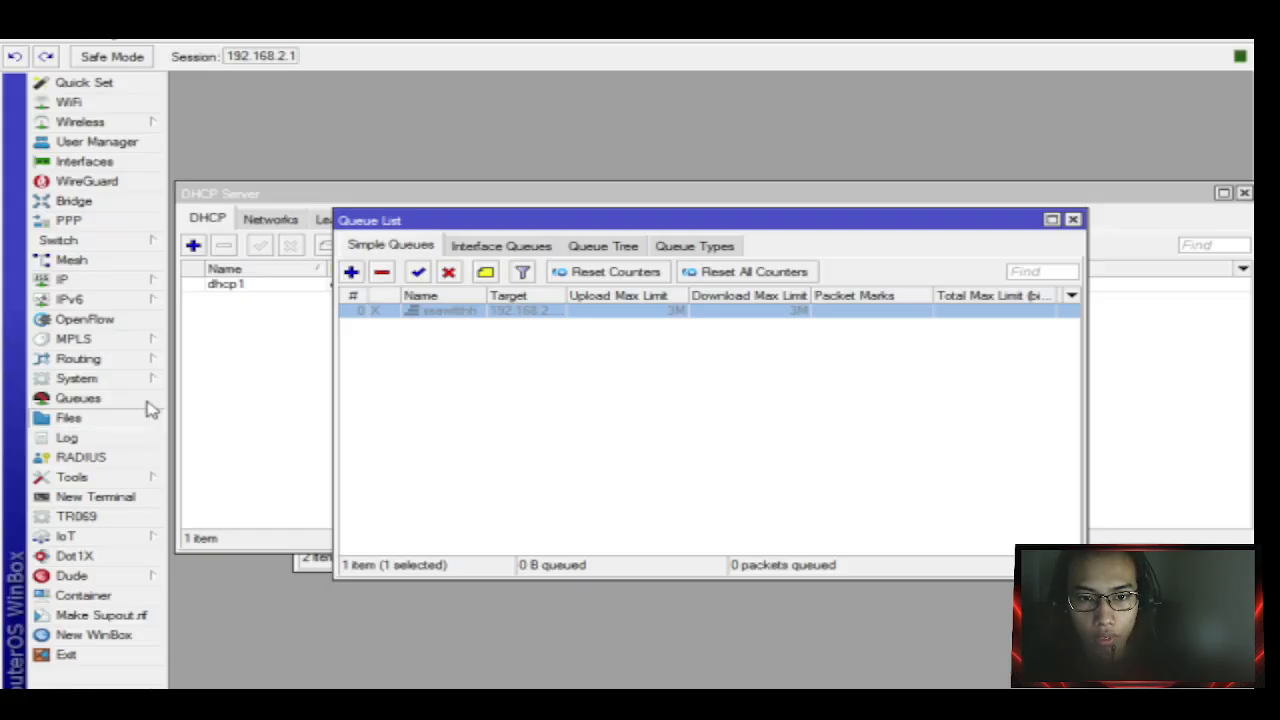
left_click(114, 340)
left_click(114, 281)
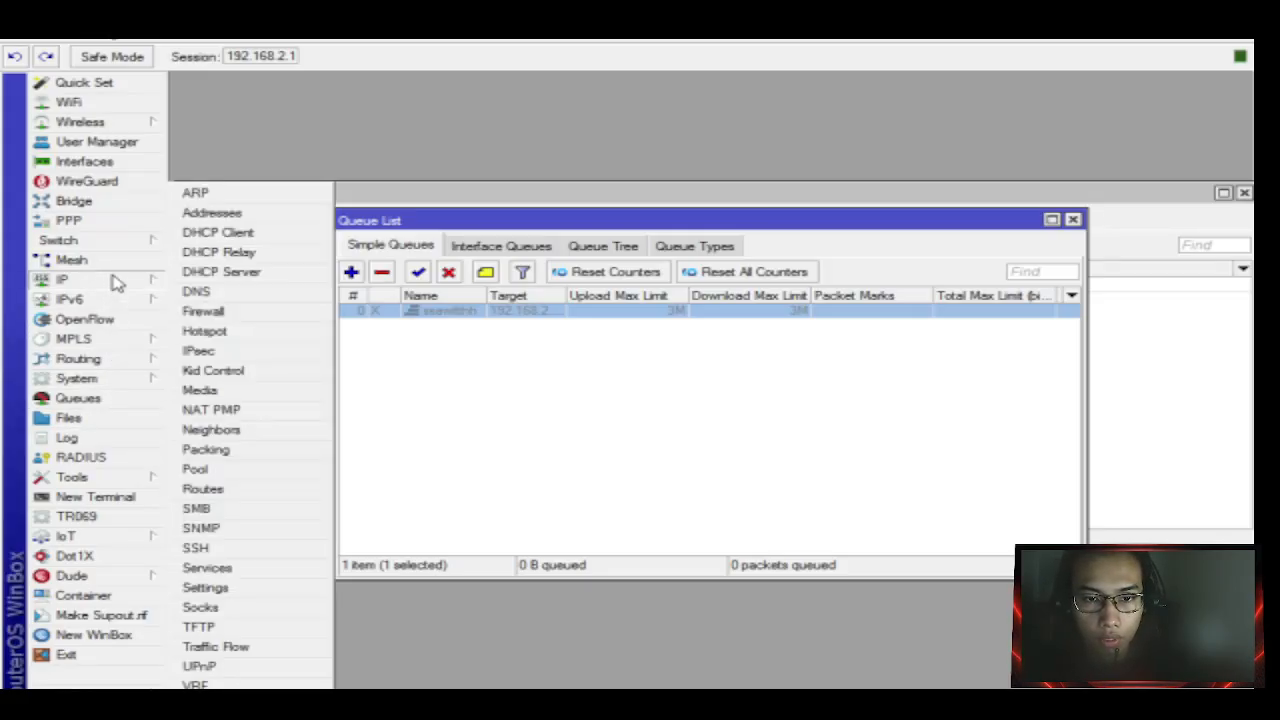
left_click(246, 309)
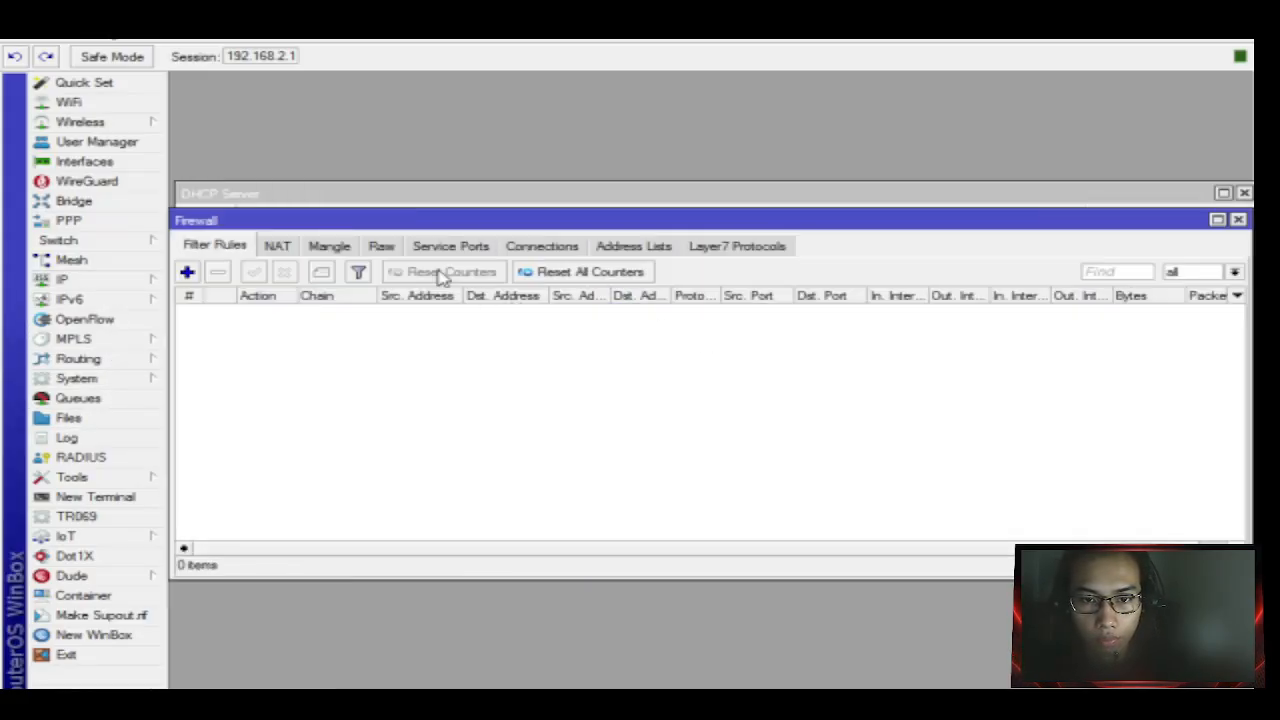
Add a new firewall filter rule with in-interface ether2 and out-interface ether1.
left_click(187, 272)
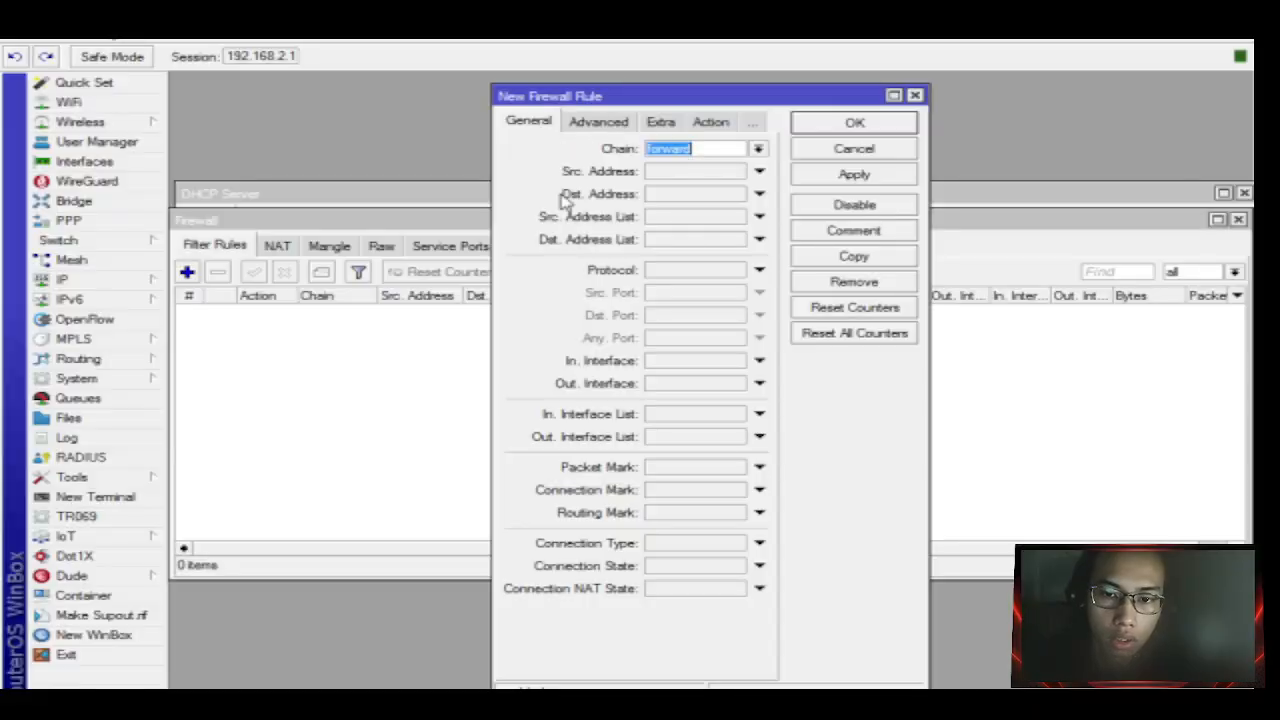
left_click(759, 360)
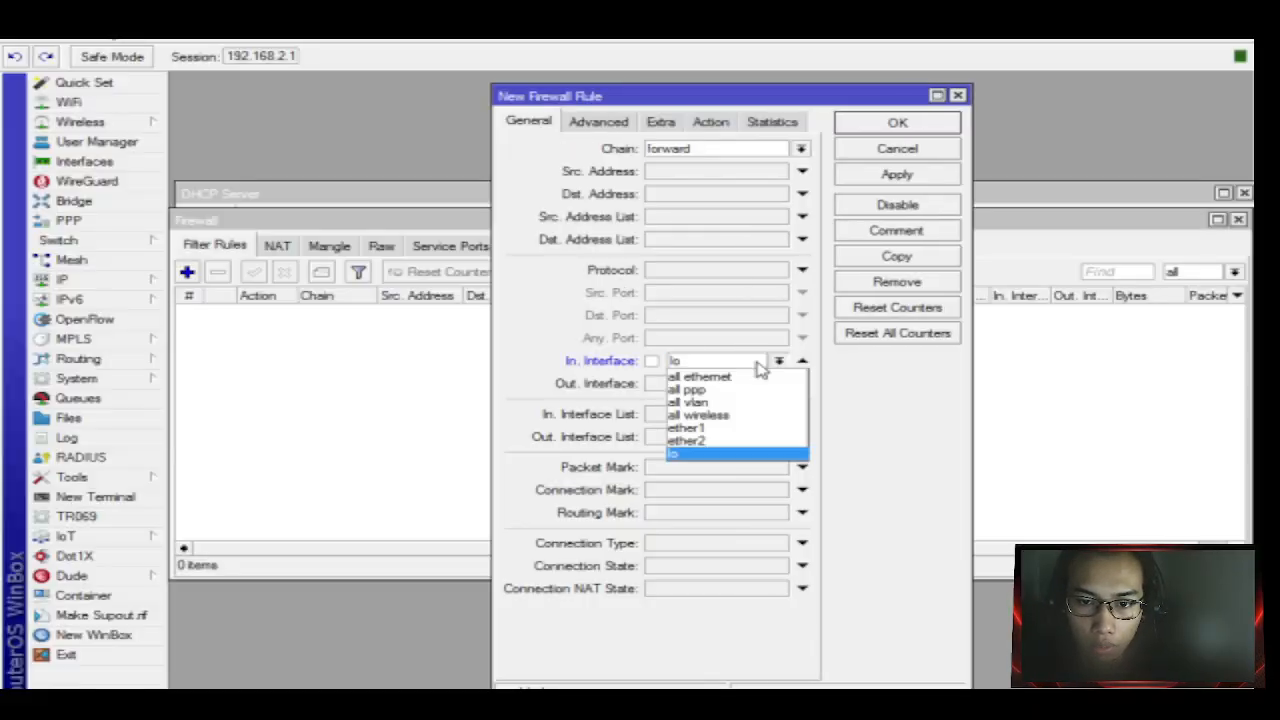
left_click(728, 441)
left_click(718, 383)
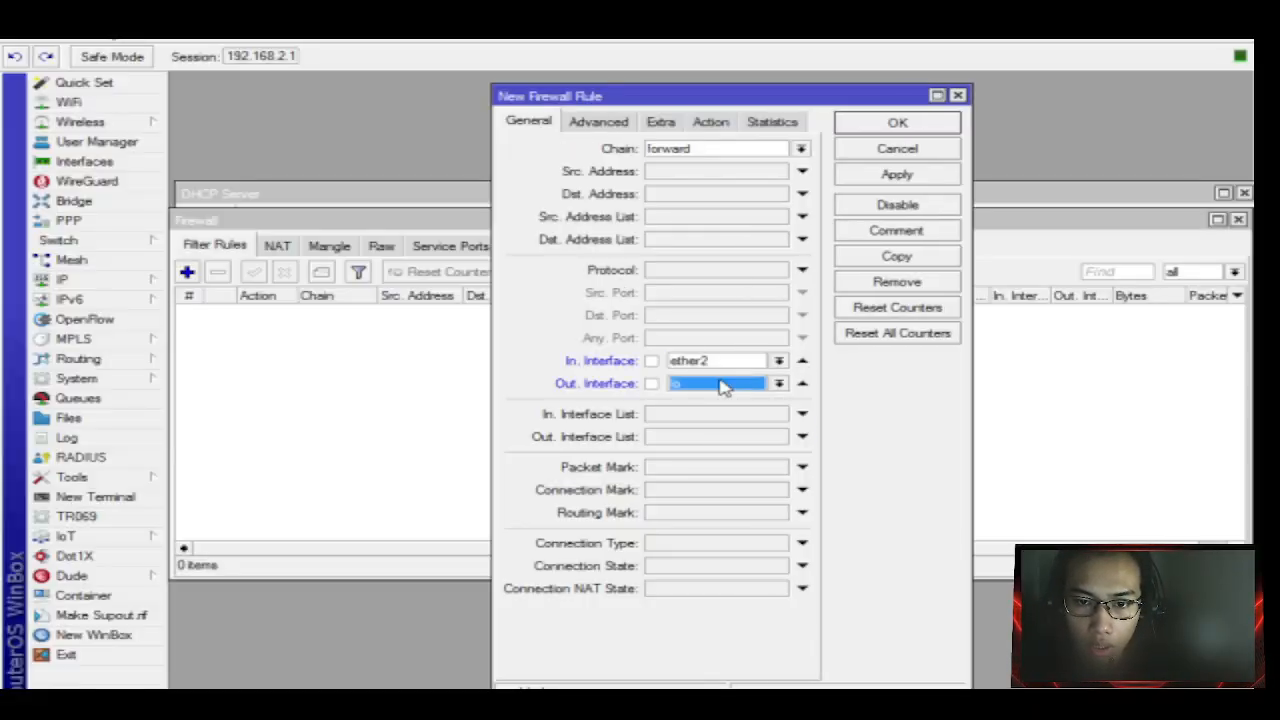
left_click(720, 383)
left_click(731, 451)
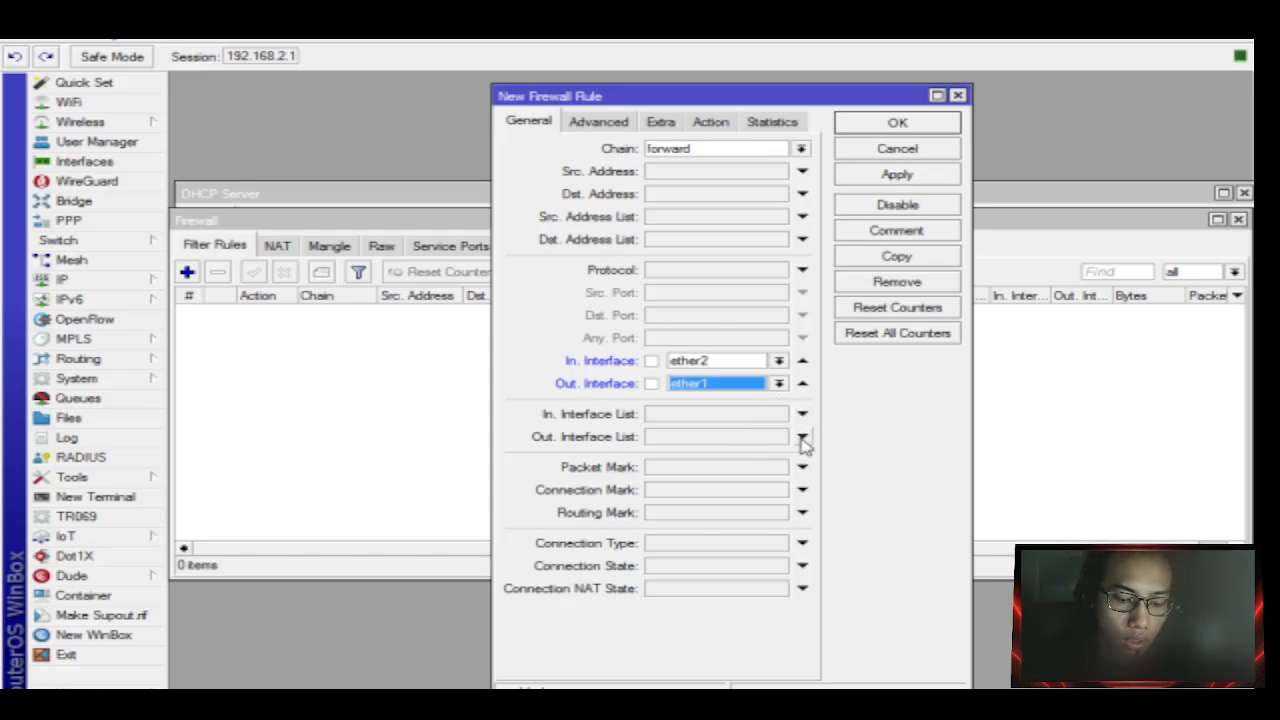
Enable the empty Content condition on the rule's Advanced tab.
left_click(630, 121)
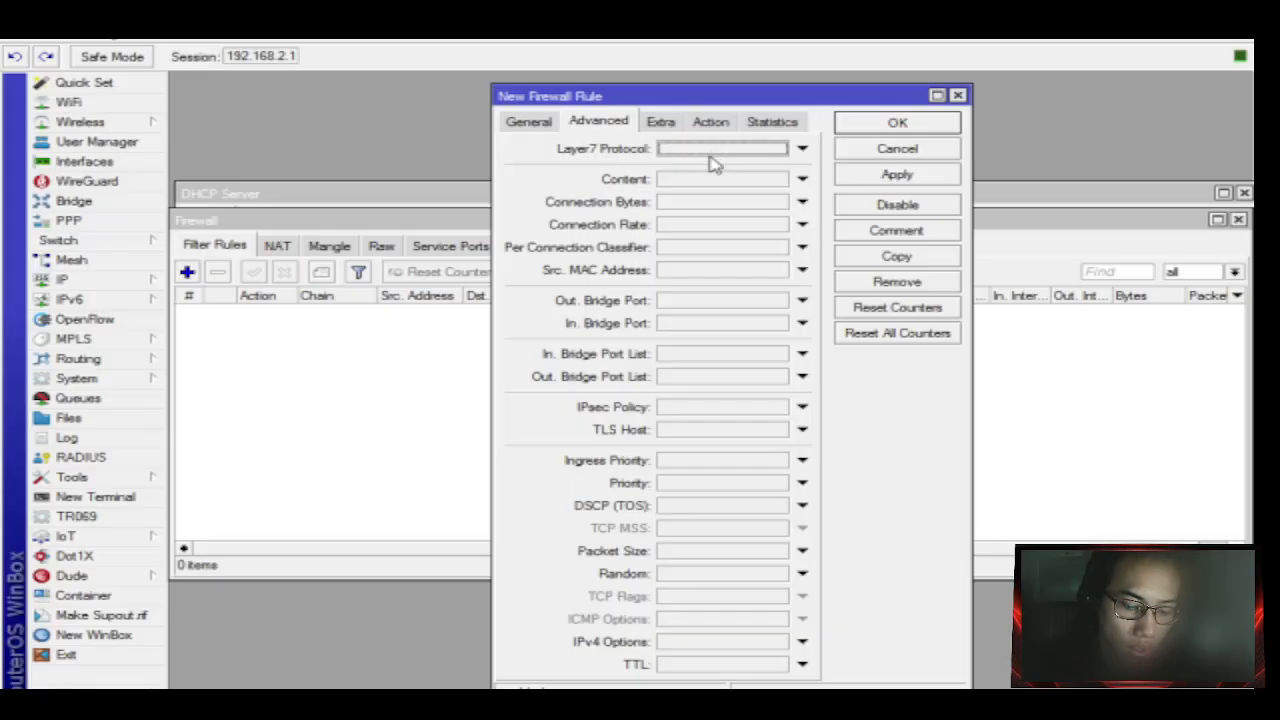
left_click(729, 184)
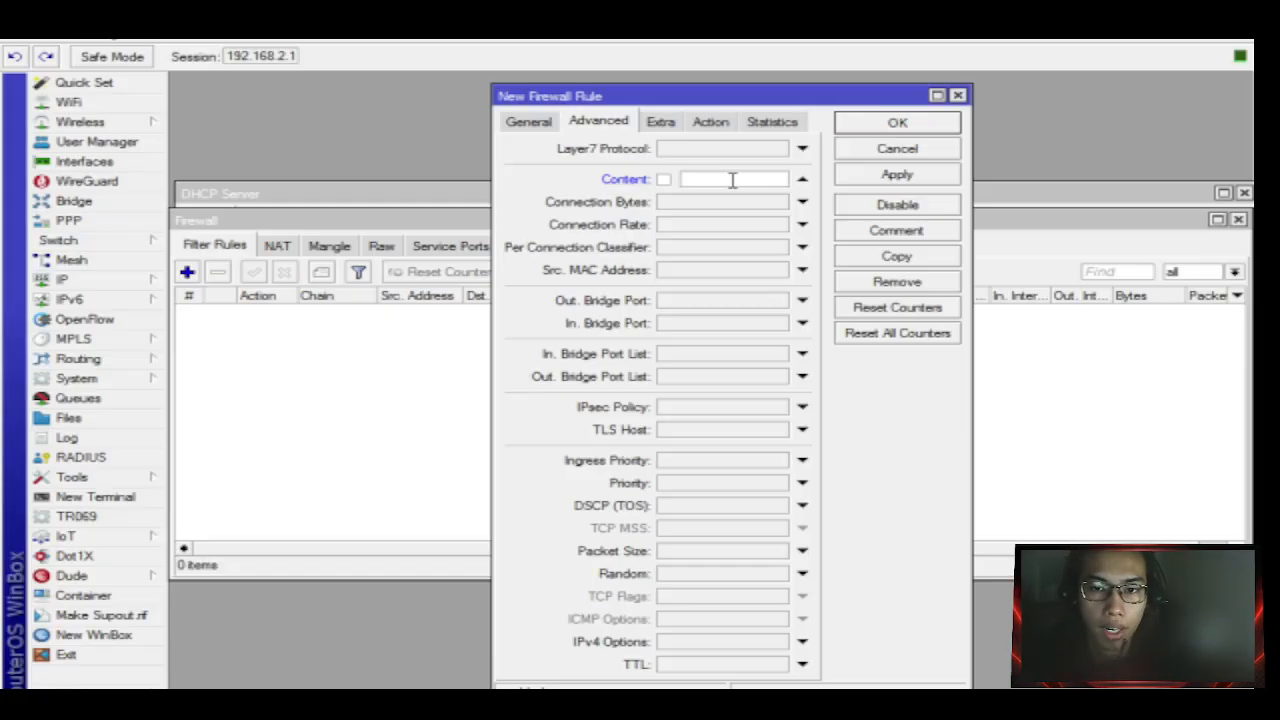
left_click(340, 704)
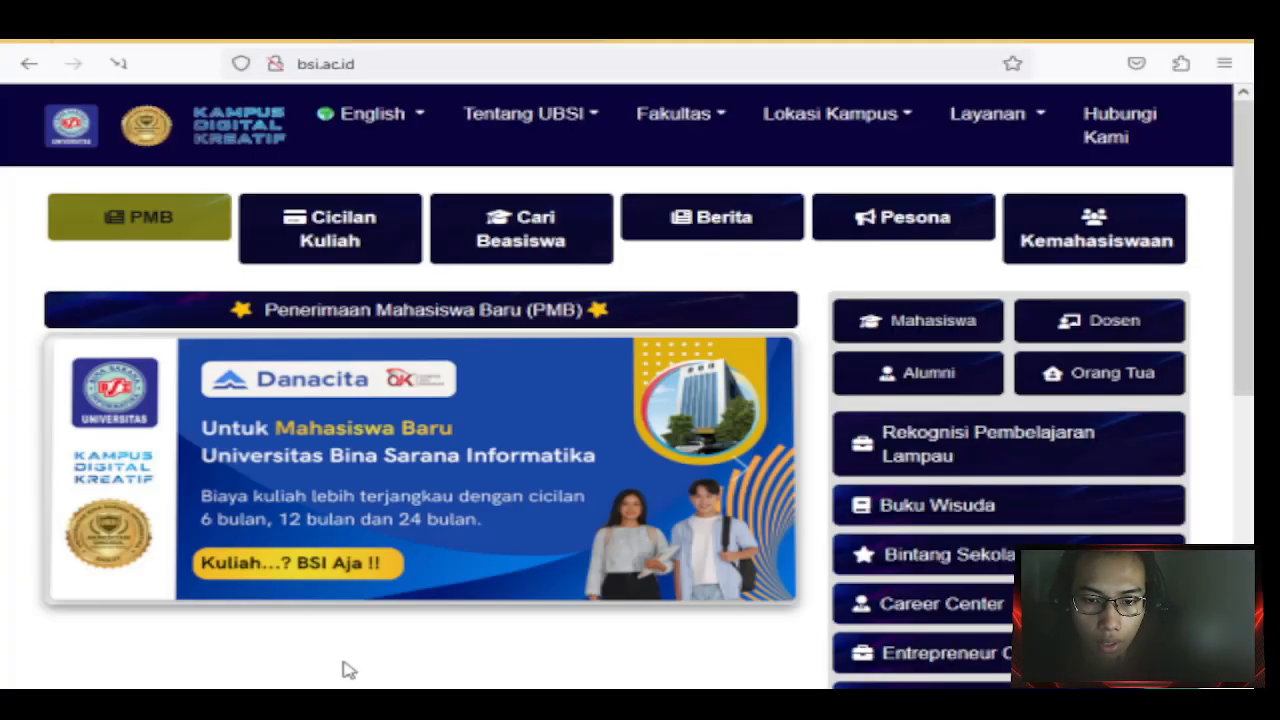
Copy the bsi.ac.id address from Firefox's address bar.
left_click(412, 65)
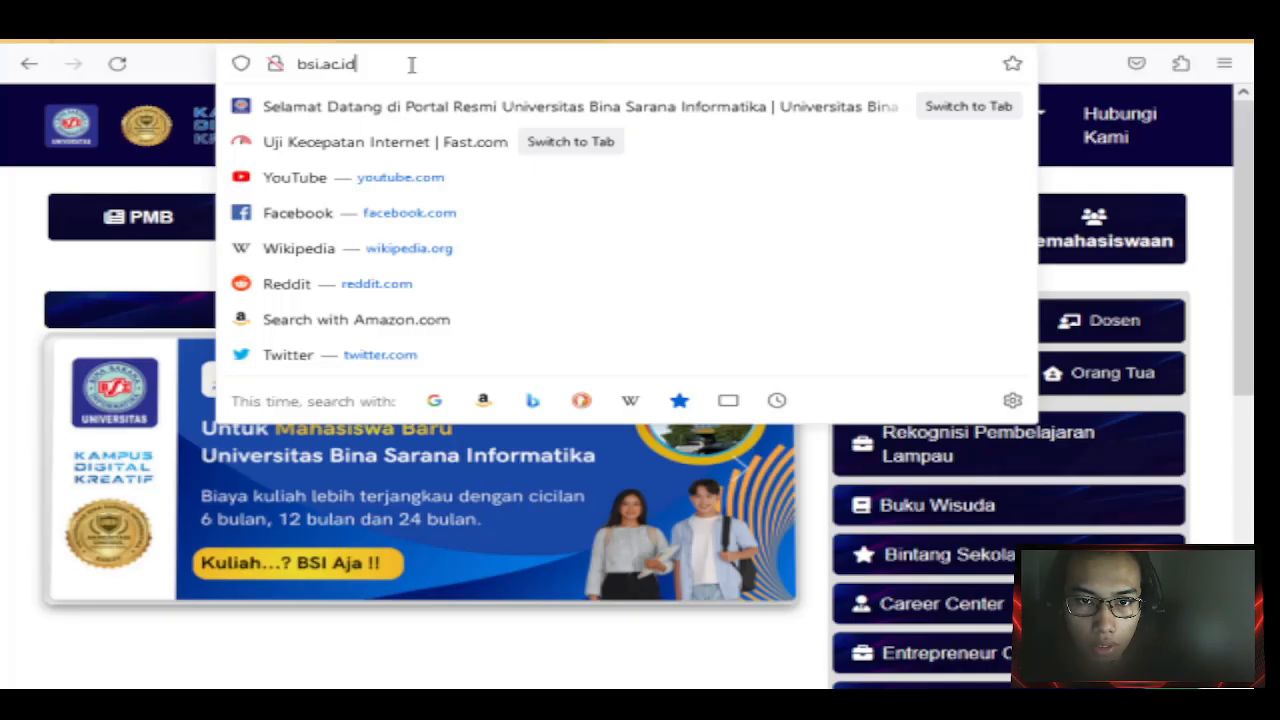
left_click_drag(377, 65, 261, 66)
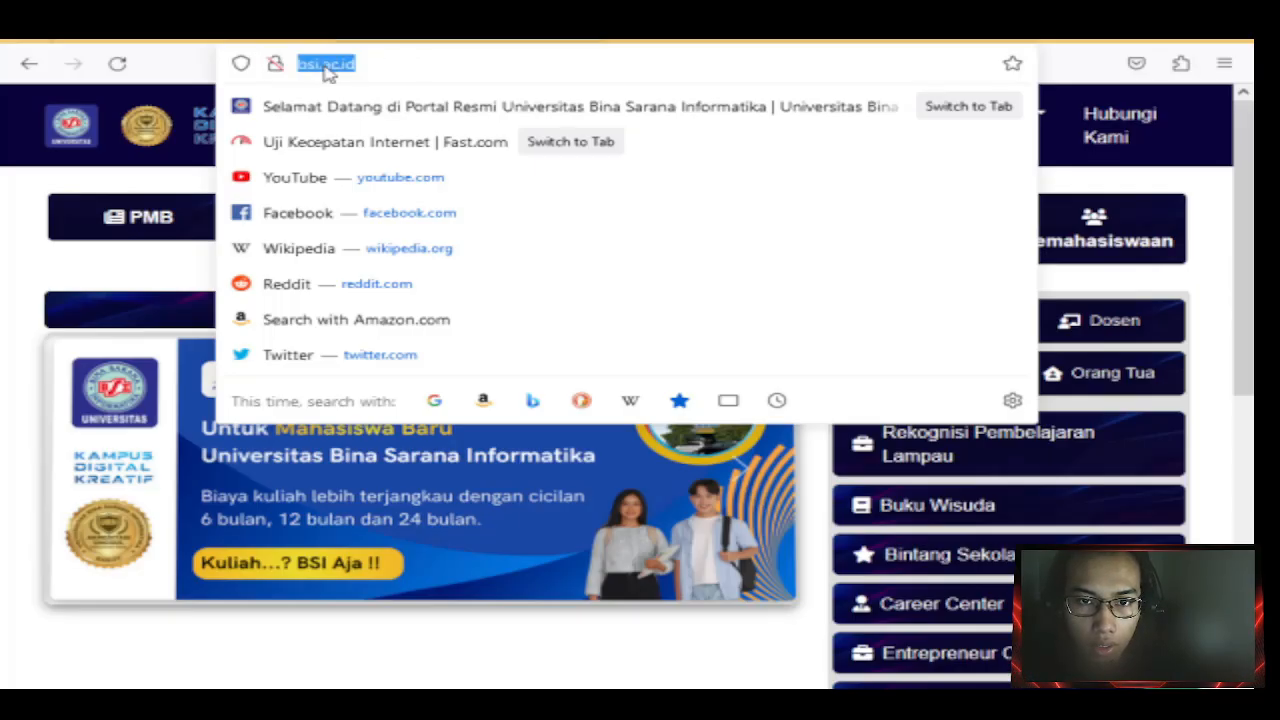
key("ctrl+c")
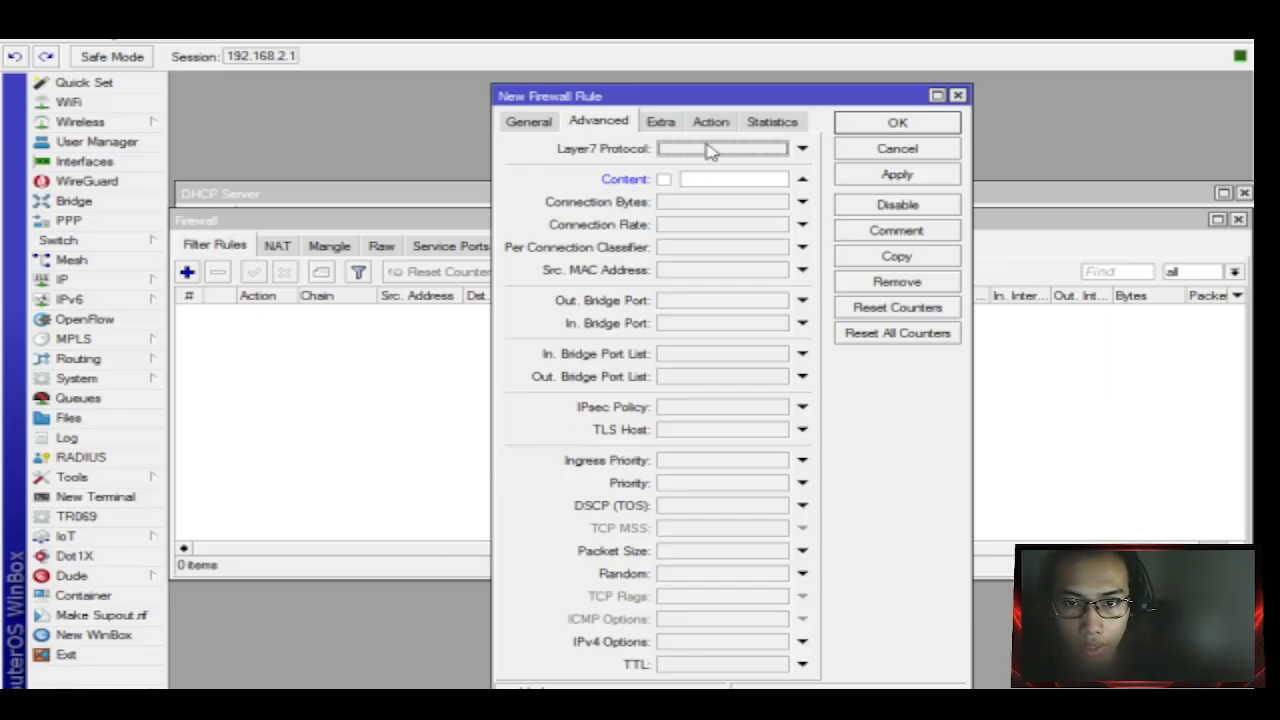
left_click(708, 177)
key("ctrl+v")
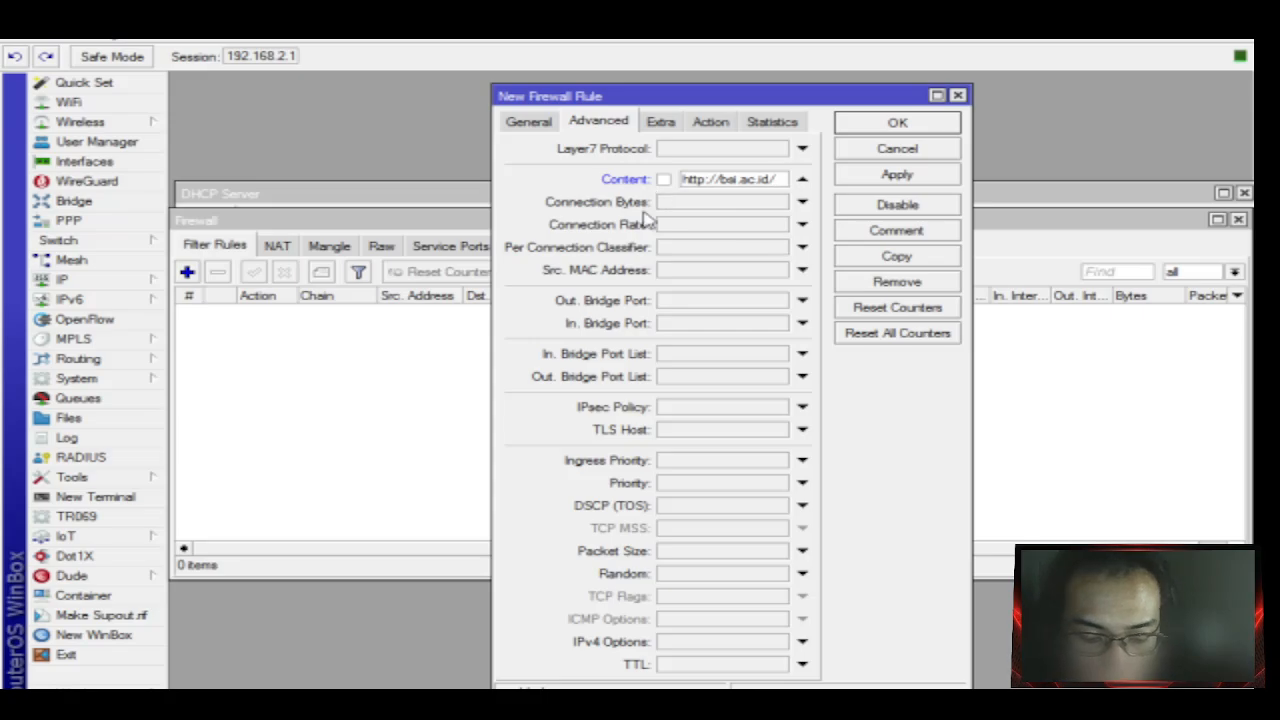
left_click_drag(727, 178, 696, 177)
left_click(700, 178)
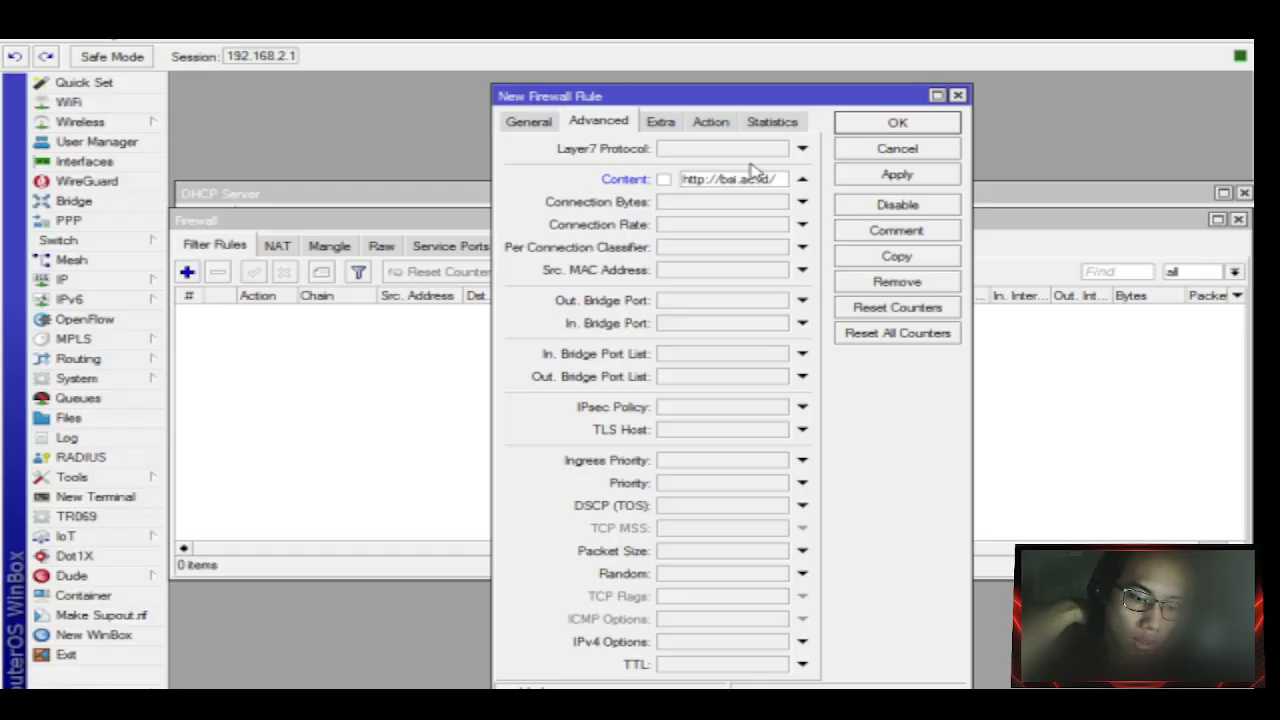
key("BackSpace")
key("BackSpace")
key("BackSpace")
key("BackSpace")
key("BackSpace")
key("BackSpace")
key("BackSpace")
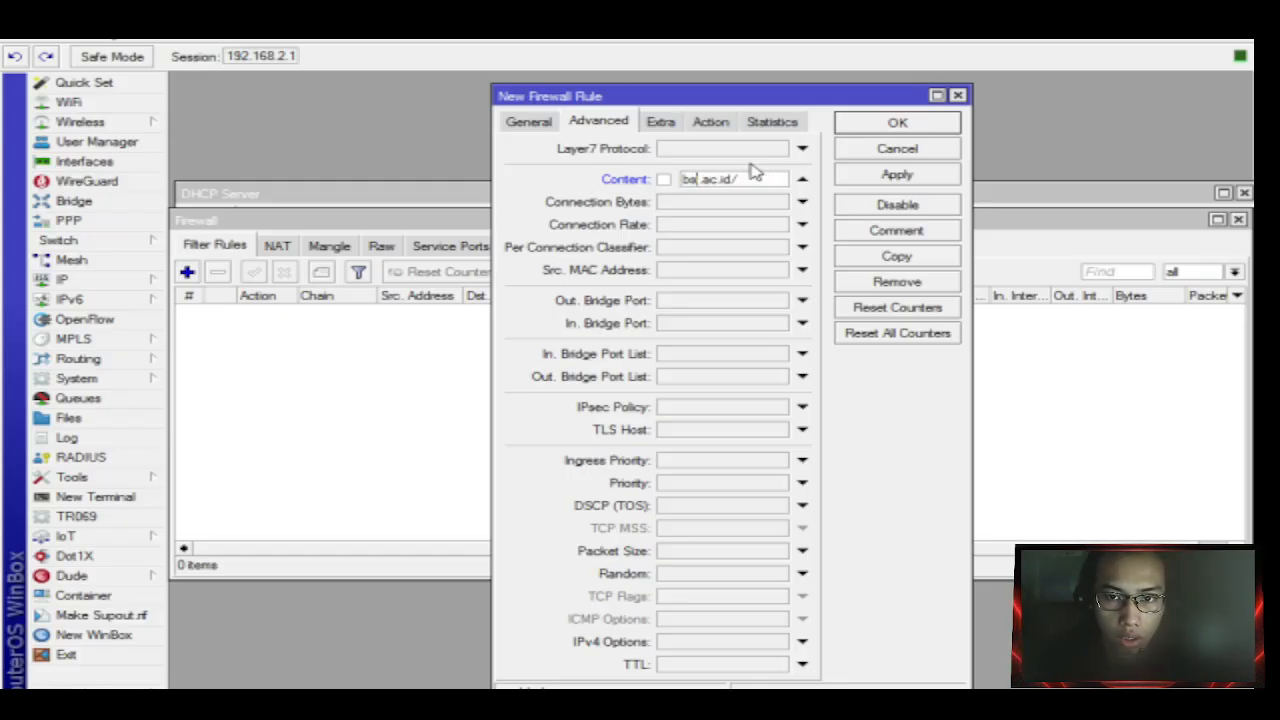
key("End")
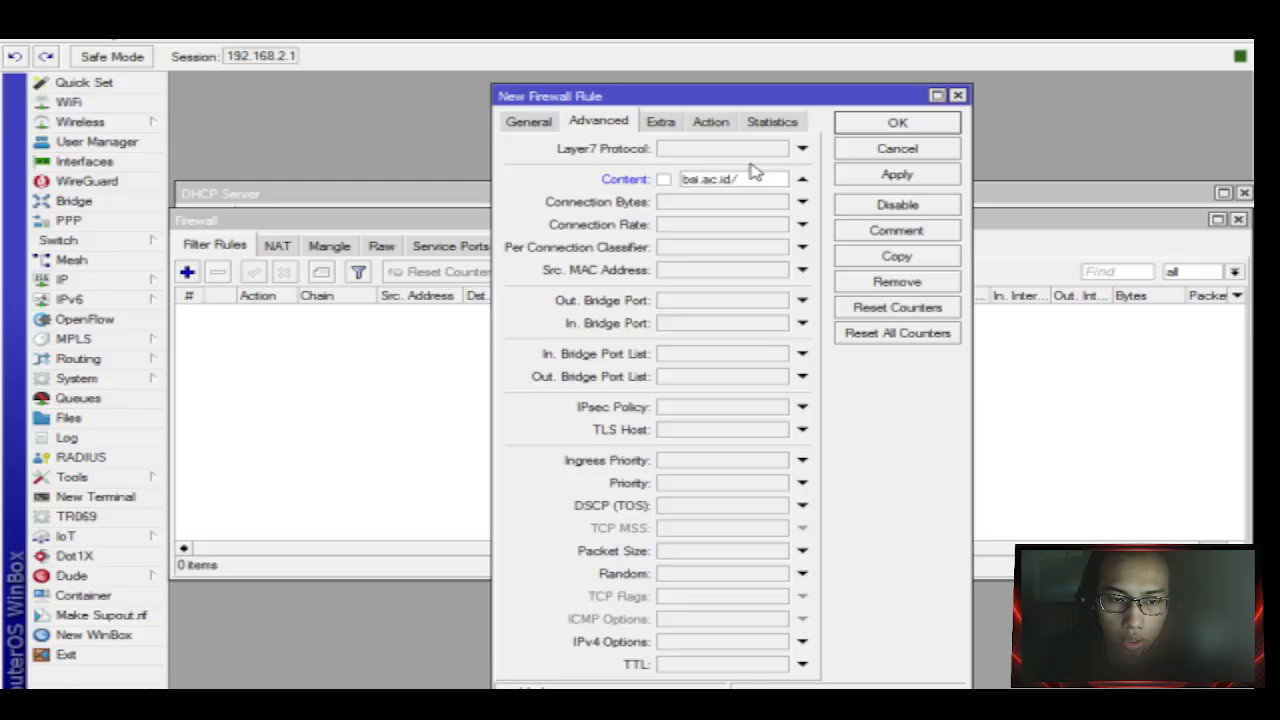
key("BackSpace")
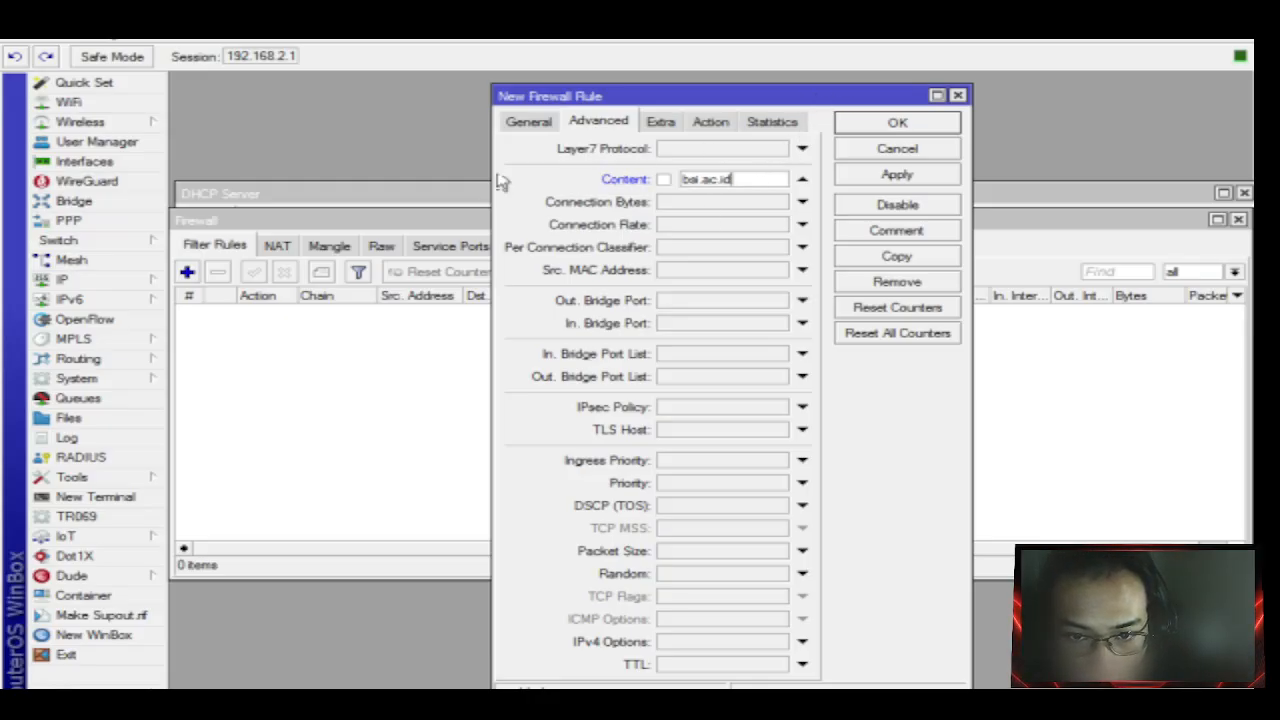
Set the rule's action to drop, then apply and save it.
left_click(703, 128)
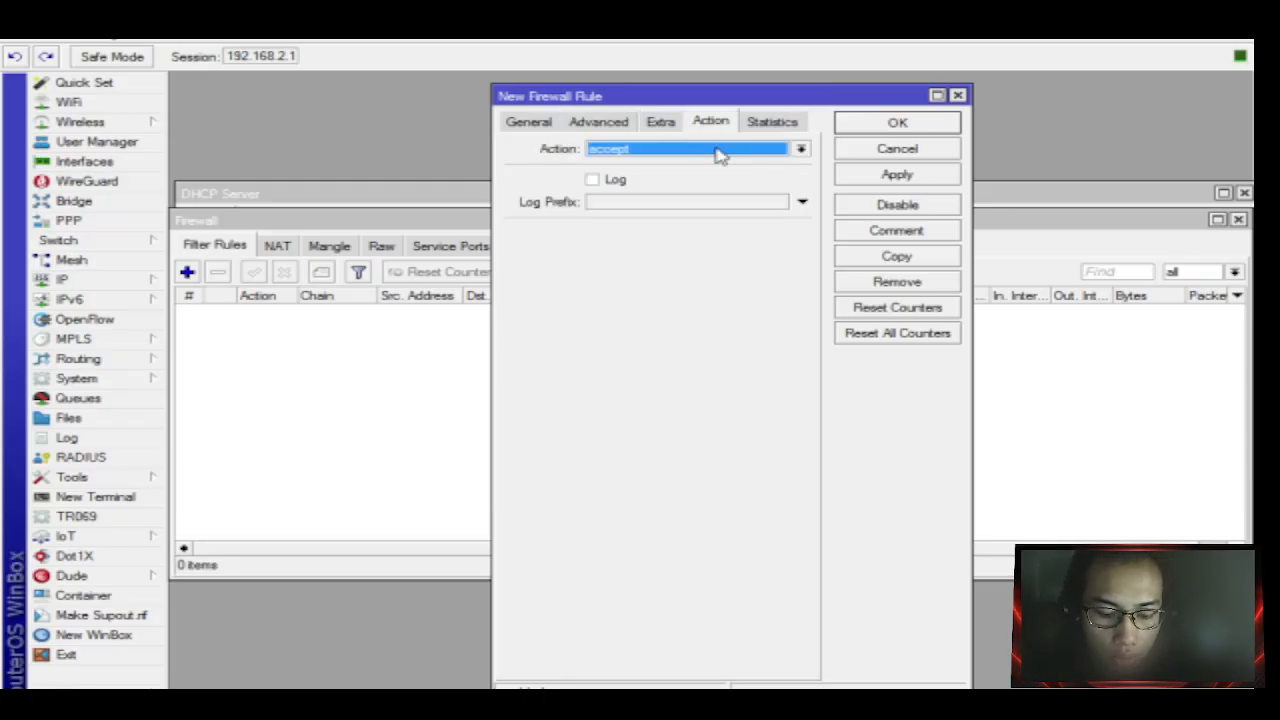
left_click(718, 153)
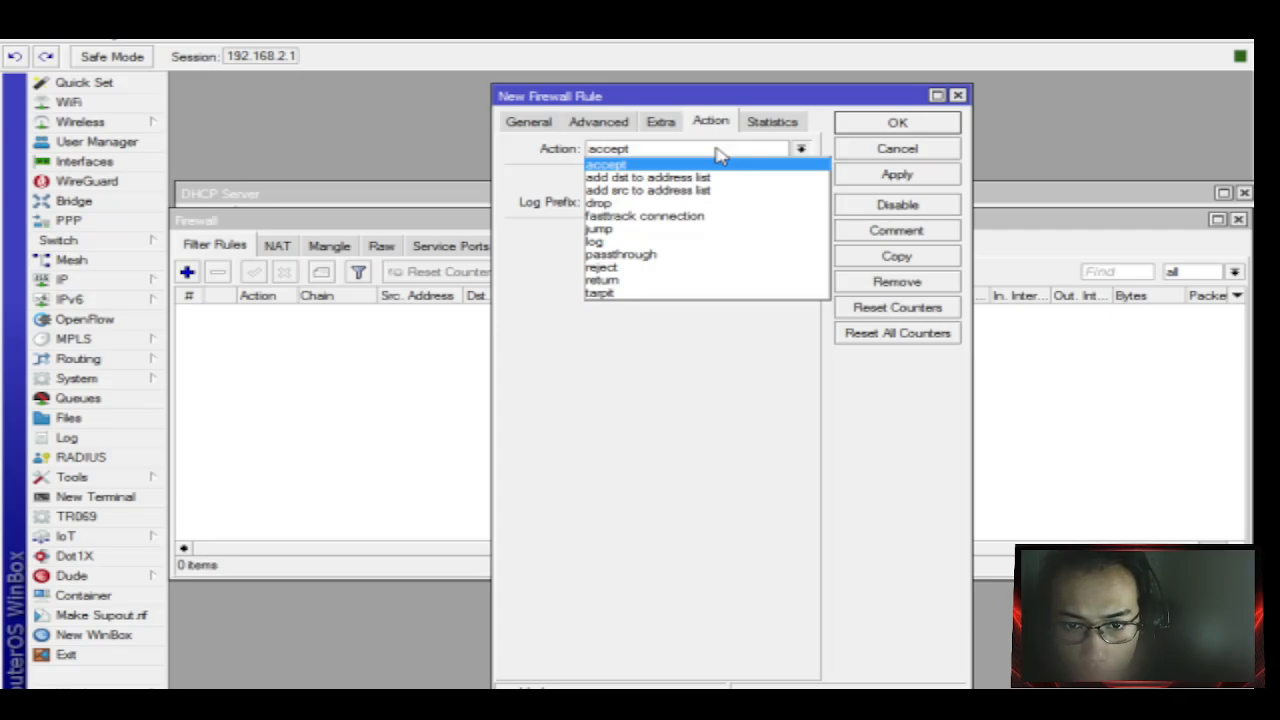
left_click(688, 205)
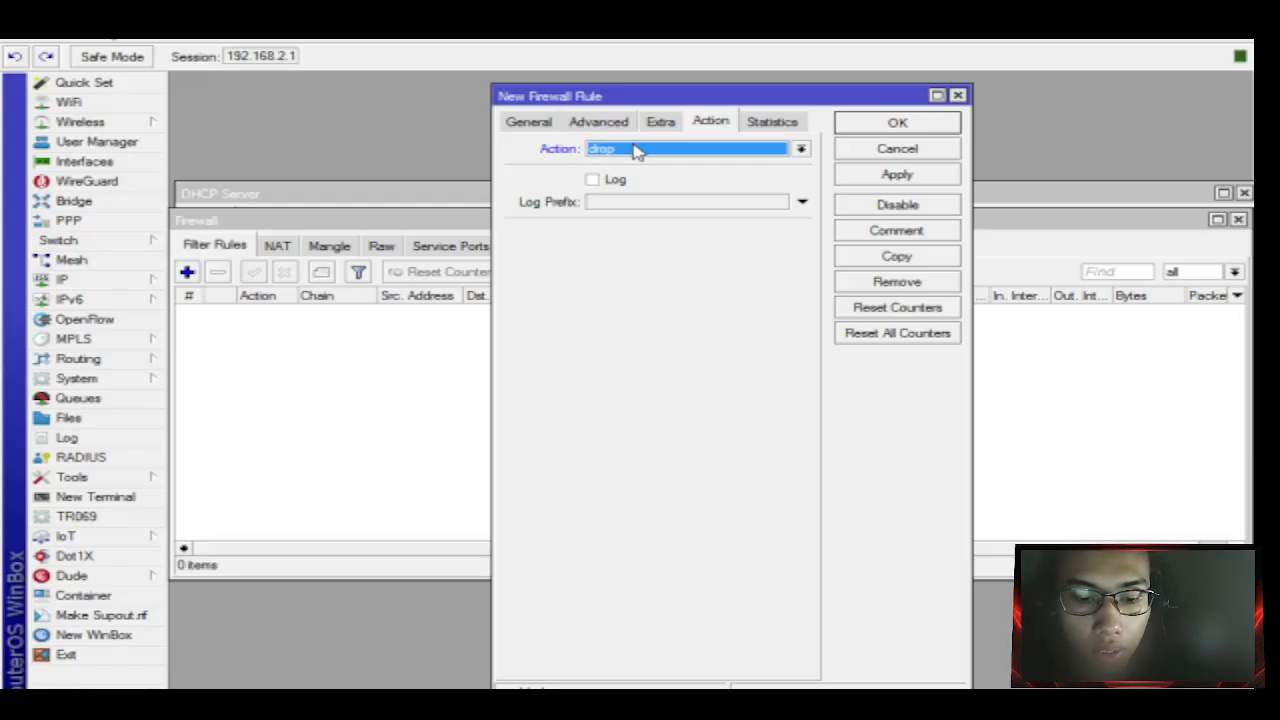
left_click(890, 175)
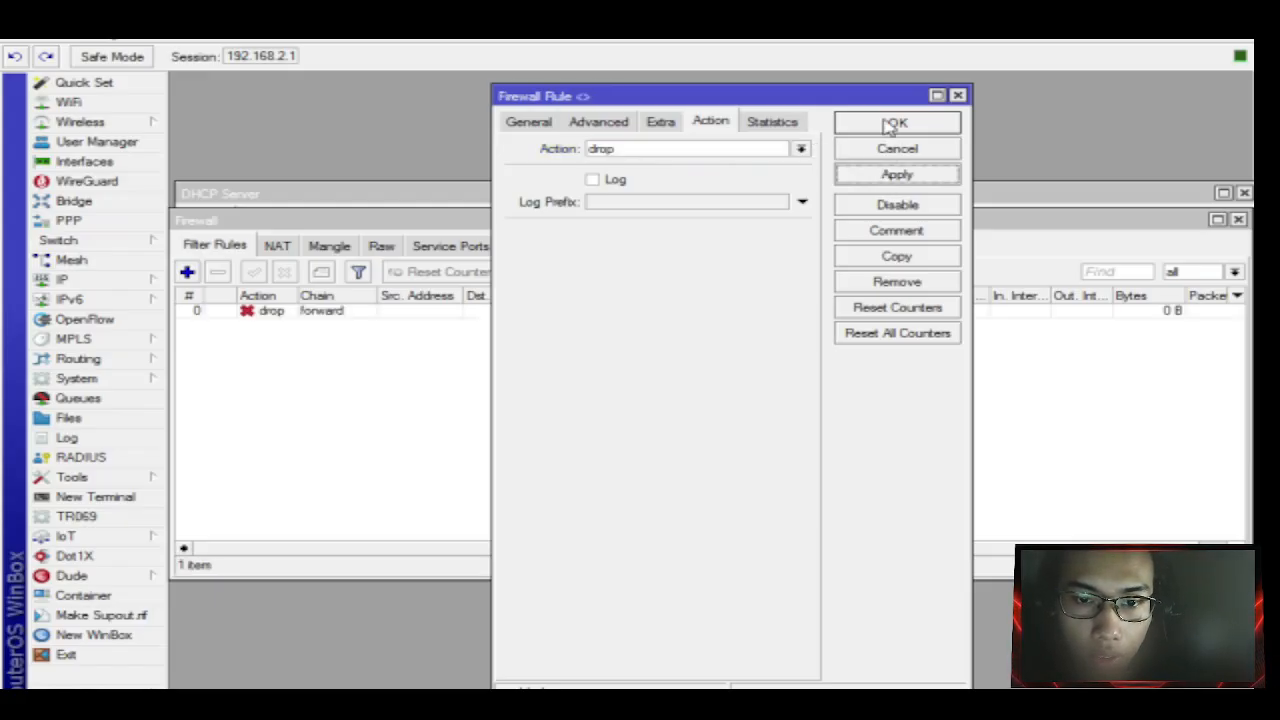
left_click(893, 123)
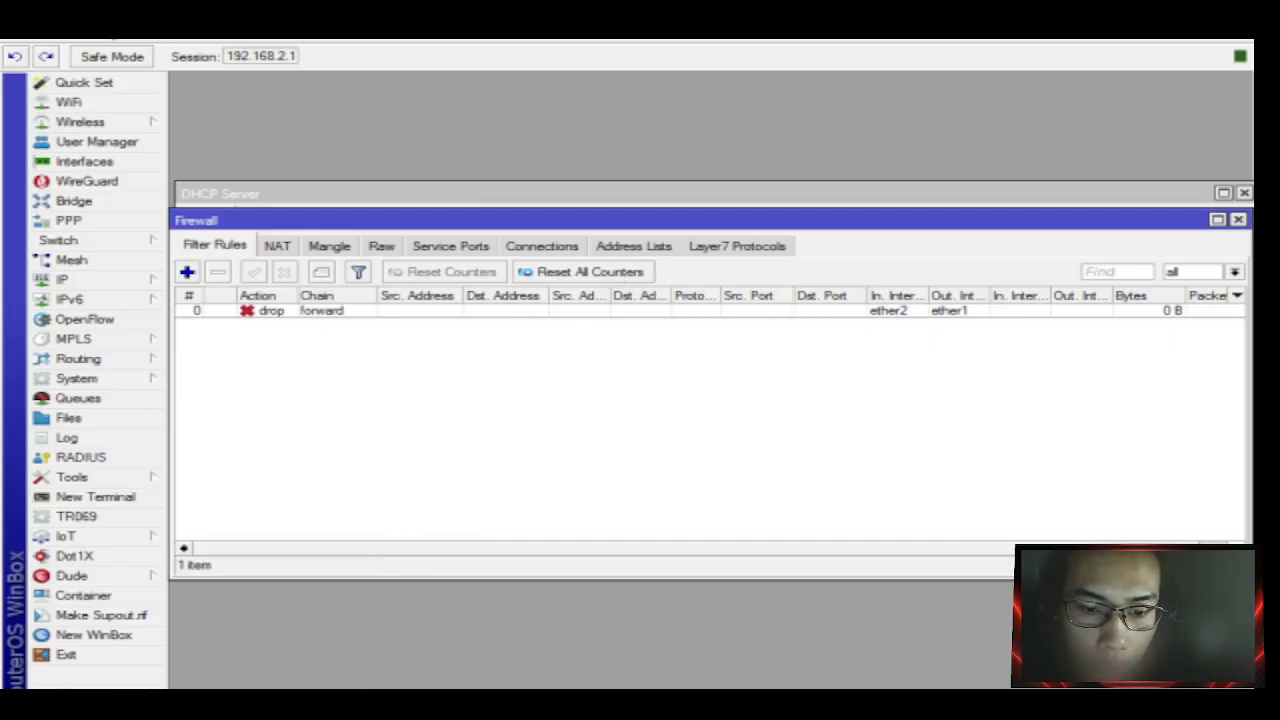
In a new Firefox tab, clear all recent history with time range Everything.
left_click(398, 662)
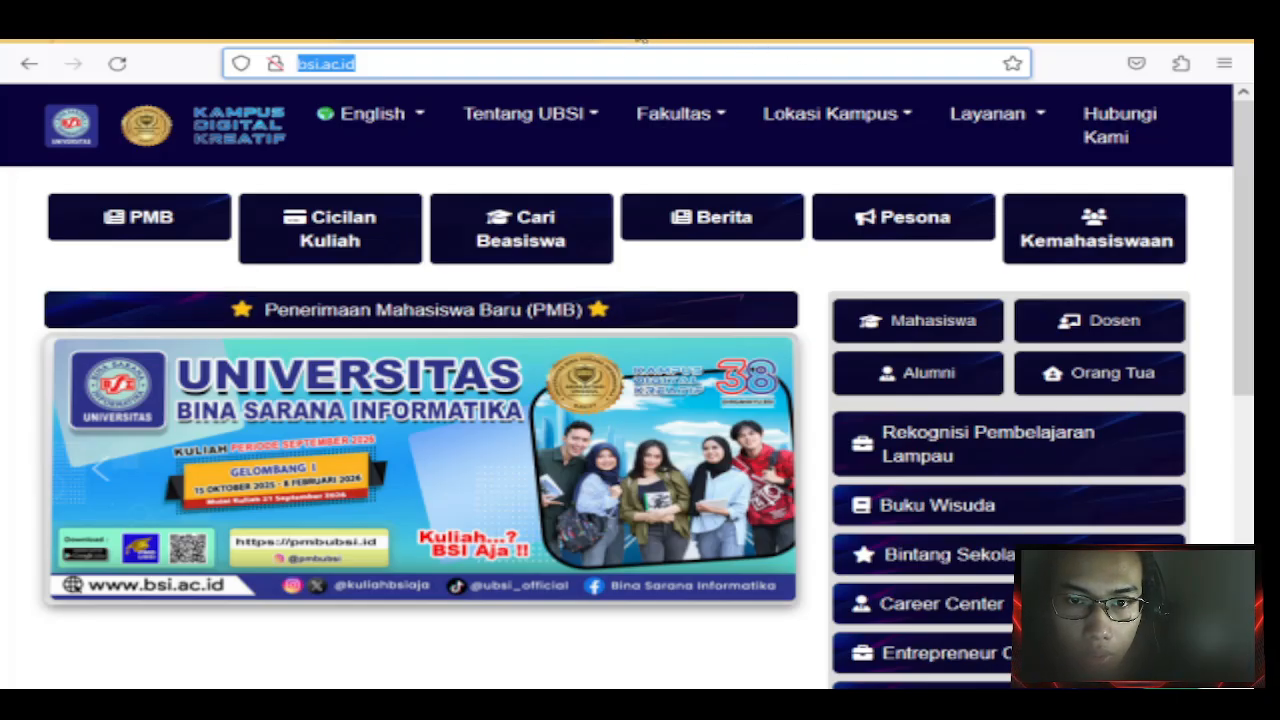
left_click(800, 48)
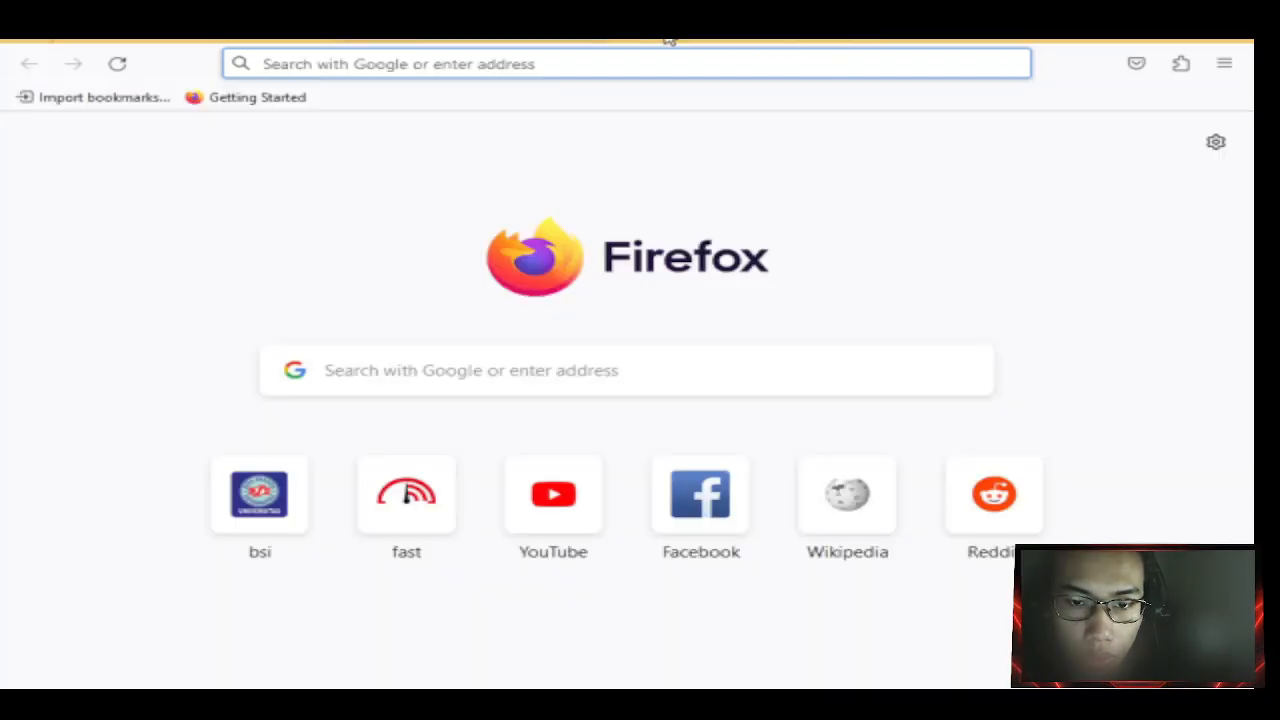
left_click(1221, 68)
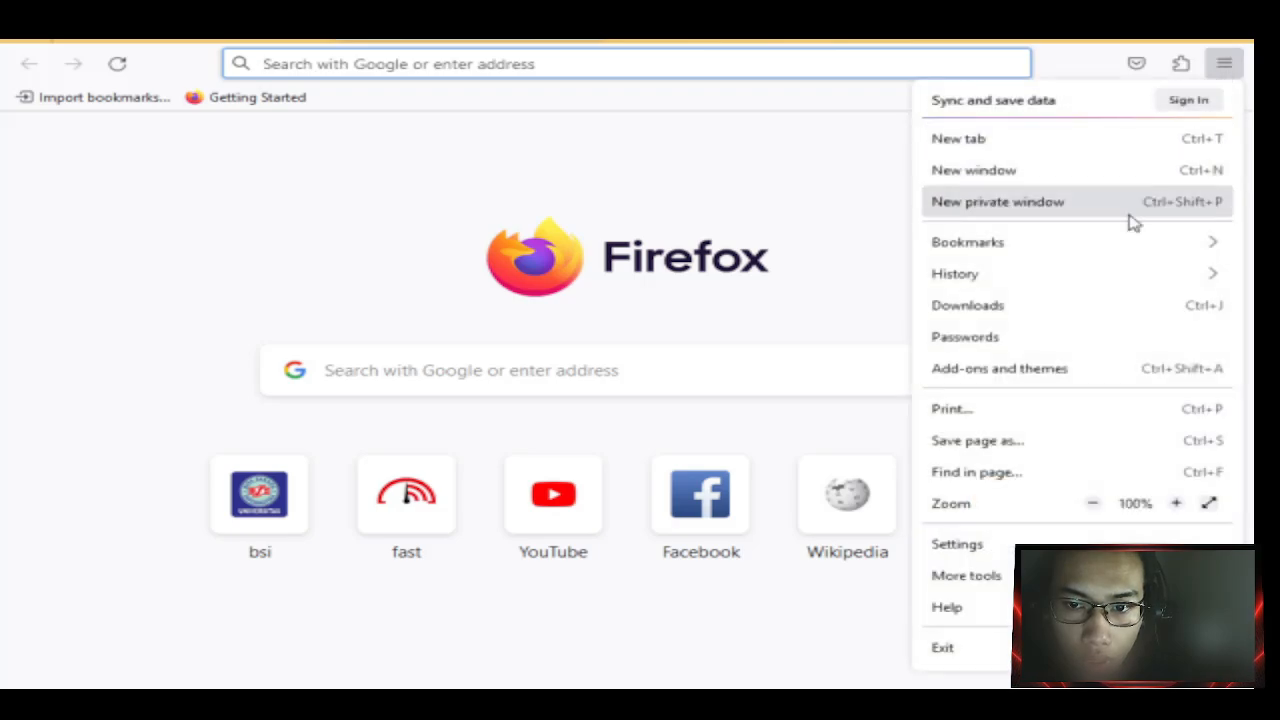
left_click(1103, 277)
left_click(1048, 252)
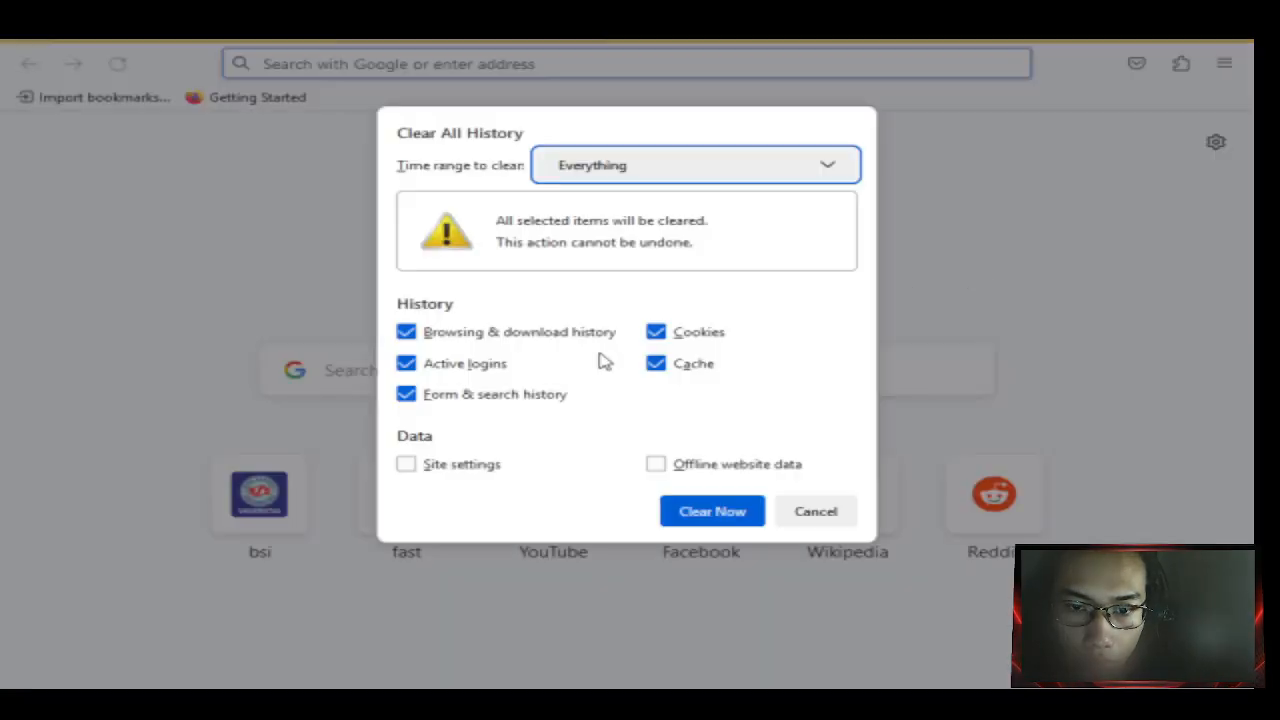
left_click(678, 517)
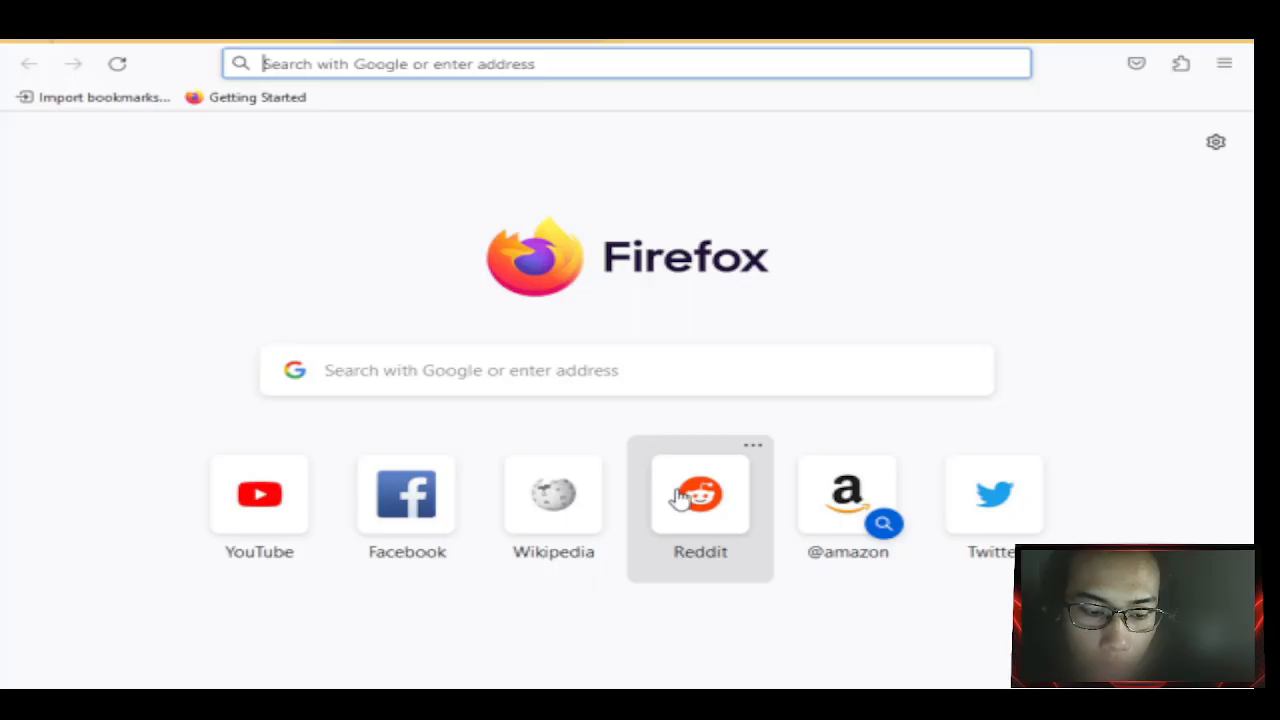
Load bsi.ac.id in Firefox, twice, to test whether the drop rule blocks it.
left_click(656, 64)
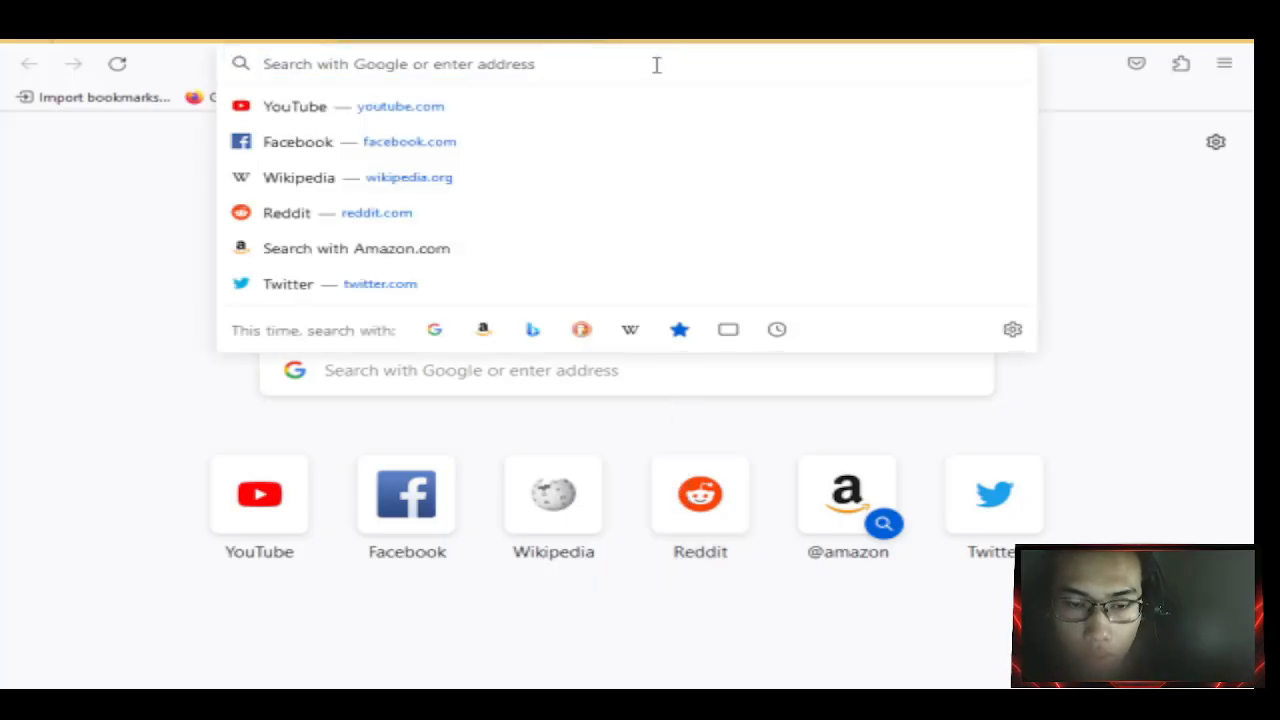
type("bs")
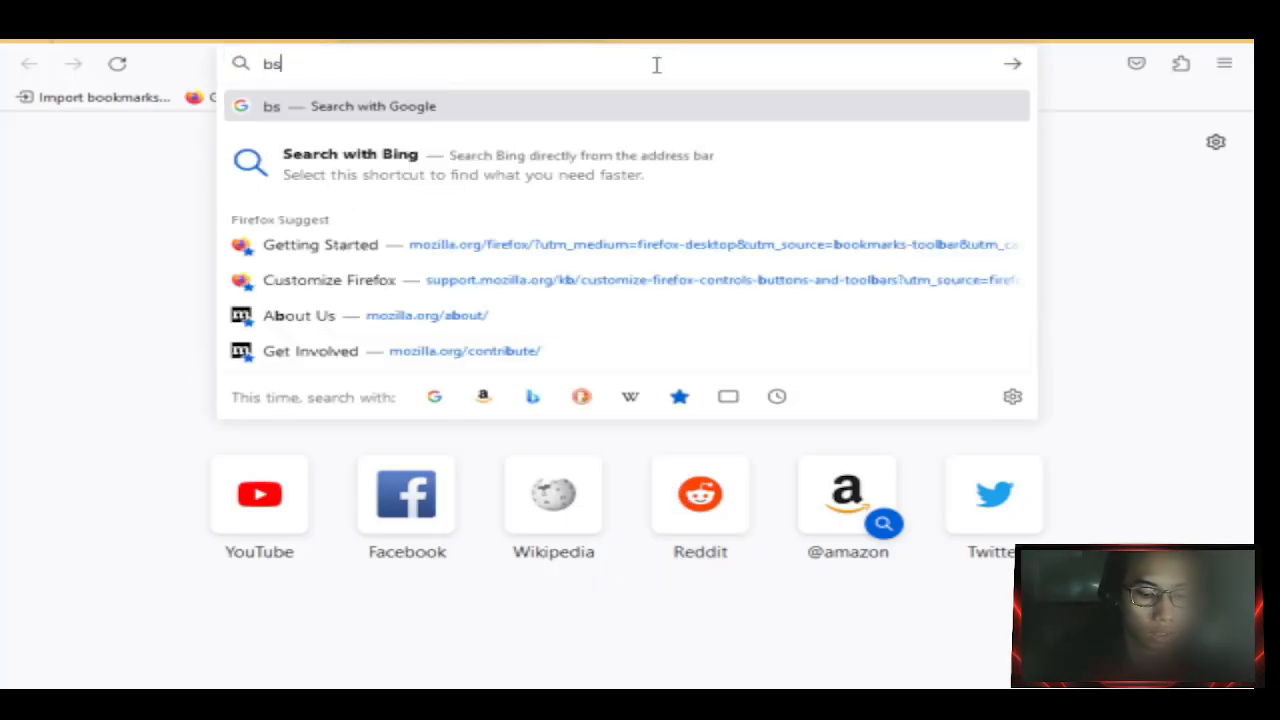
type("i.ac")
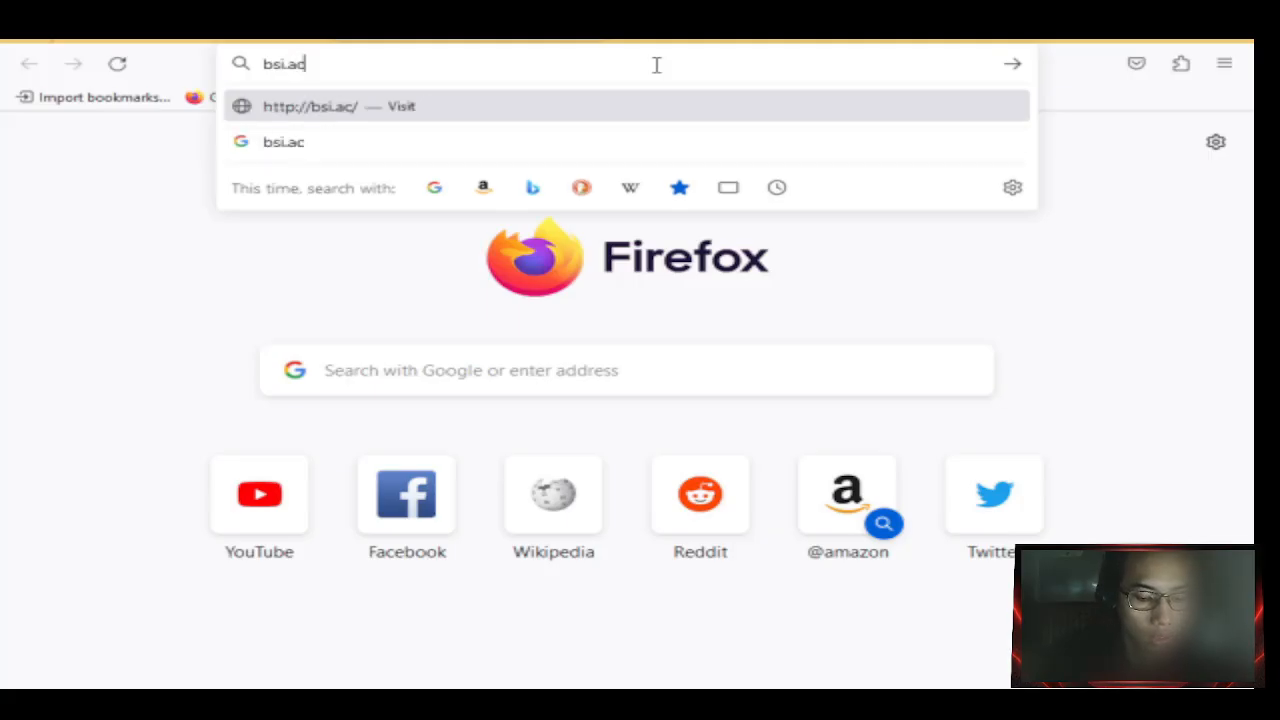
type(".id")
key("Return")
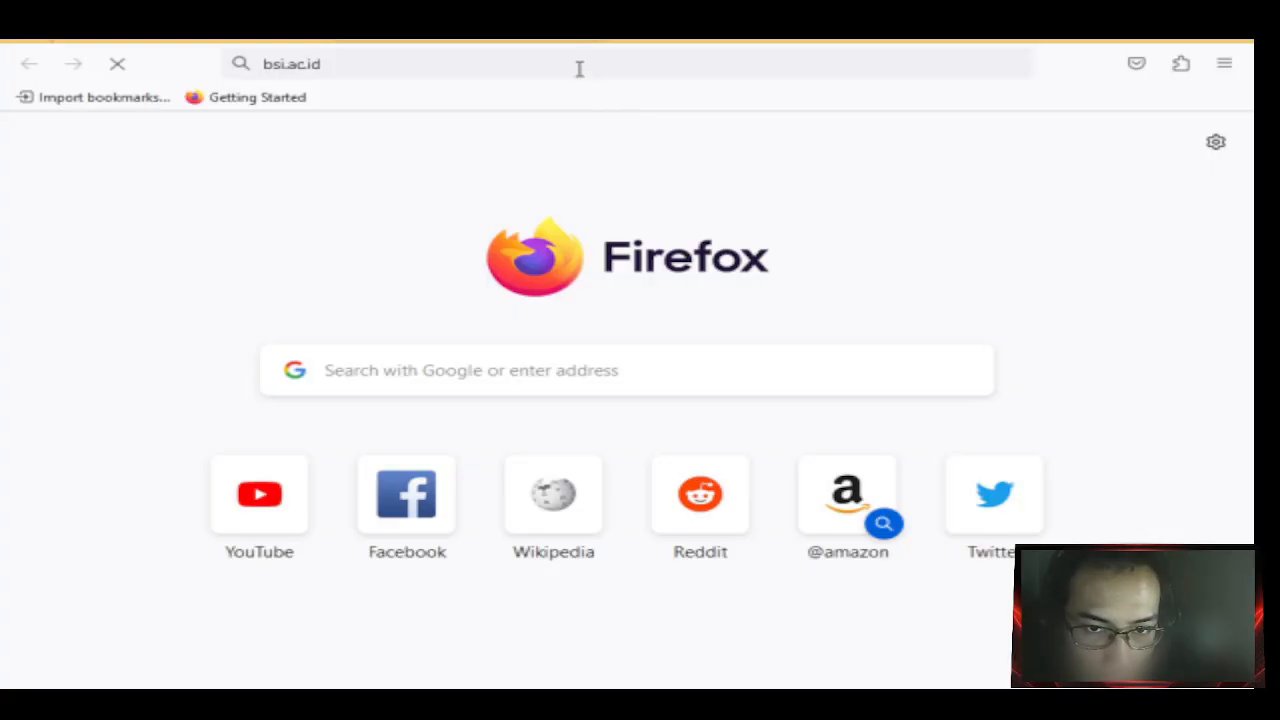
left_click_drag(490, 28, 408, 28)
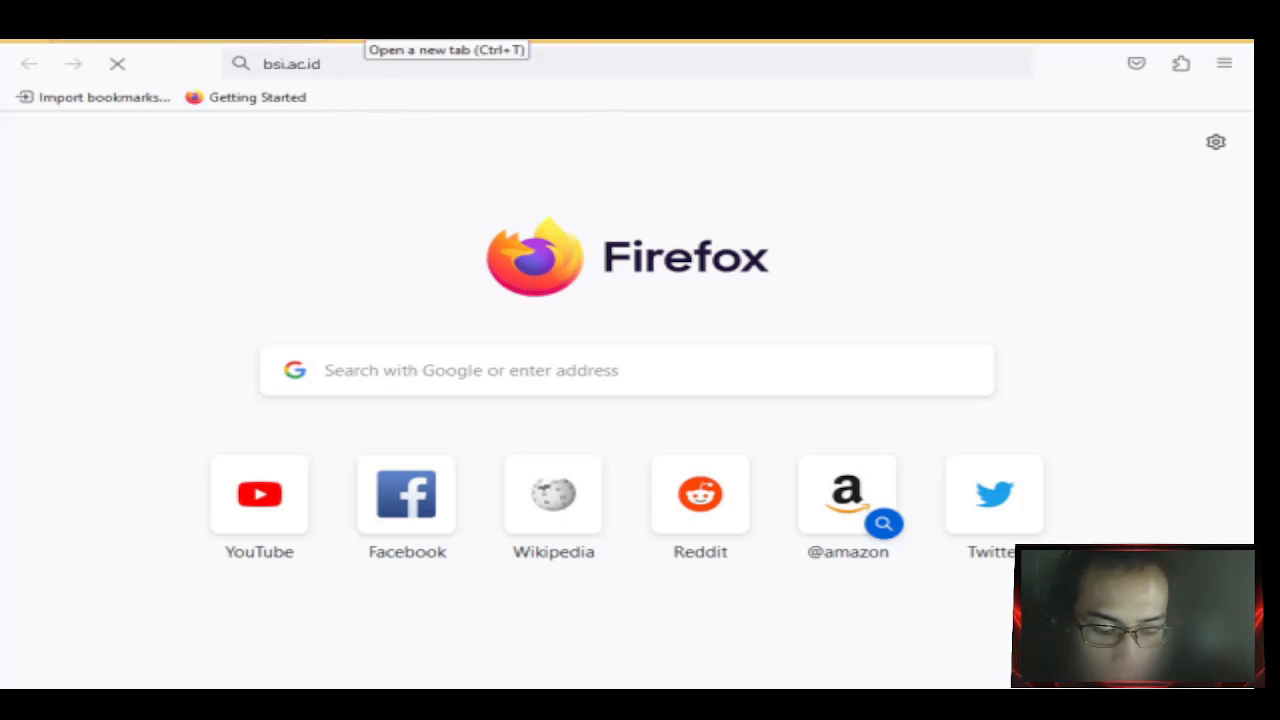
key("ctrl+t")
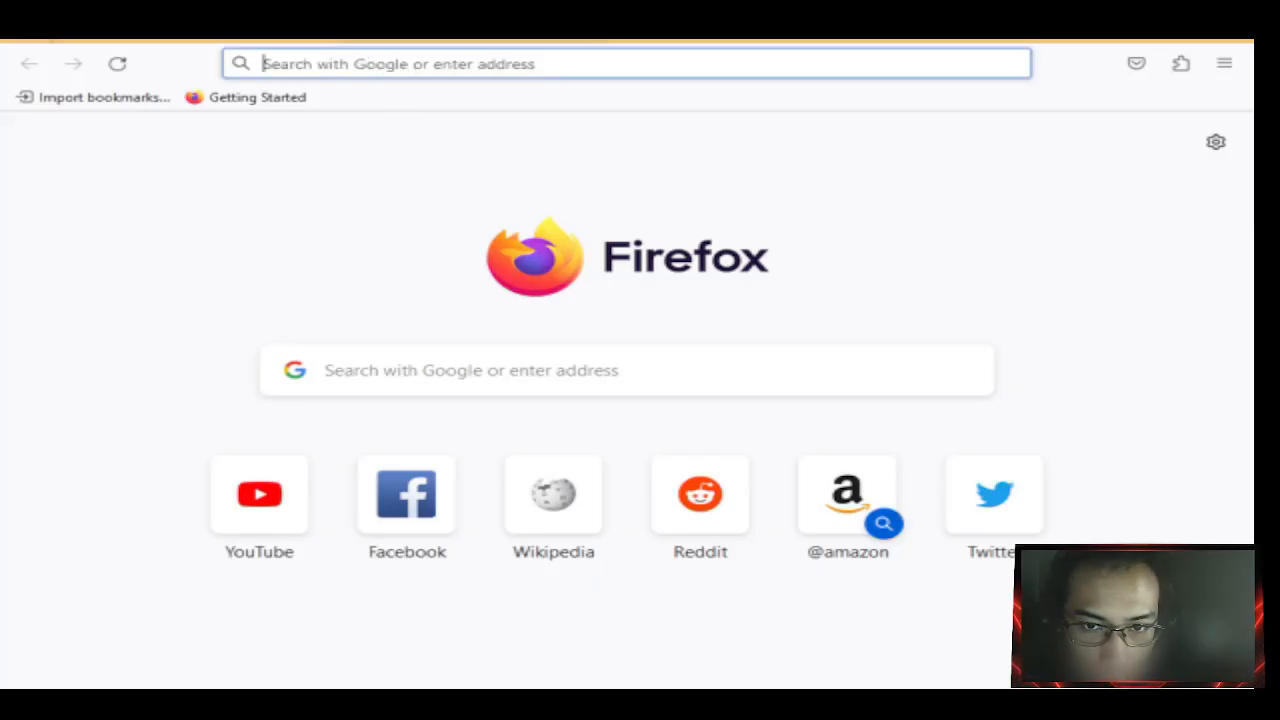
type("bsi.ac.id")
key("Return")
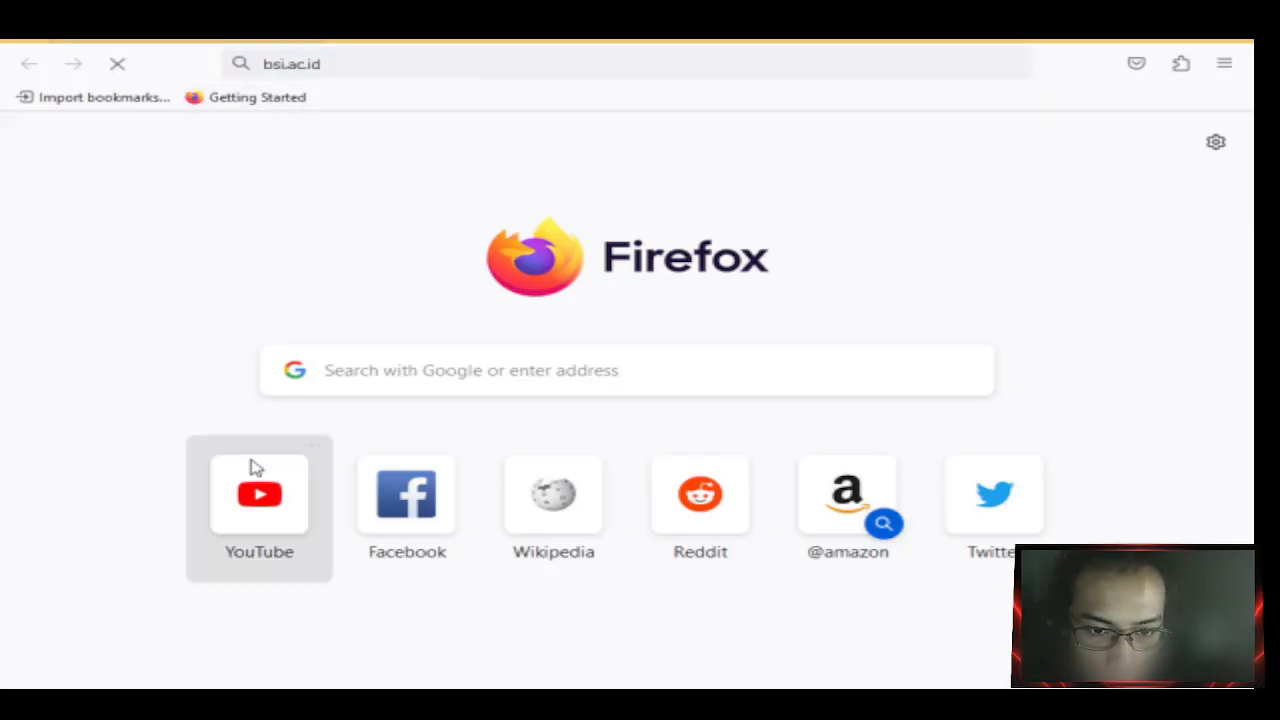
Open the YouTube shortcut in a new tab and switch to it.
right_click(268, 486)
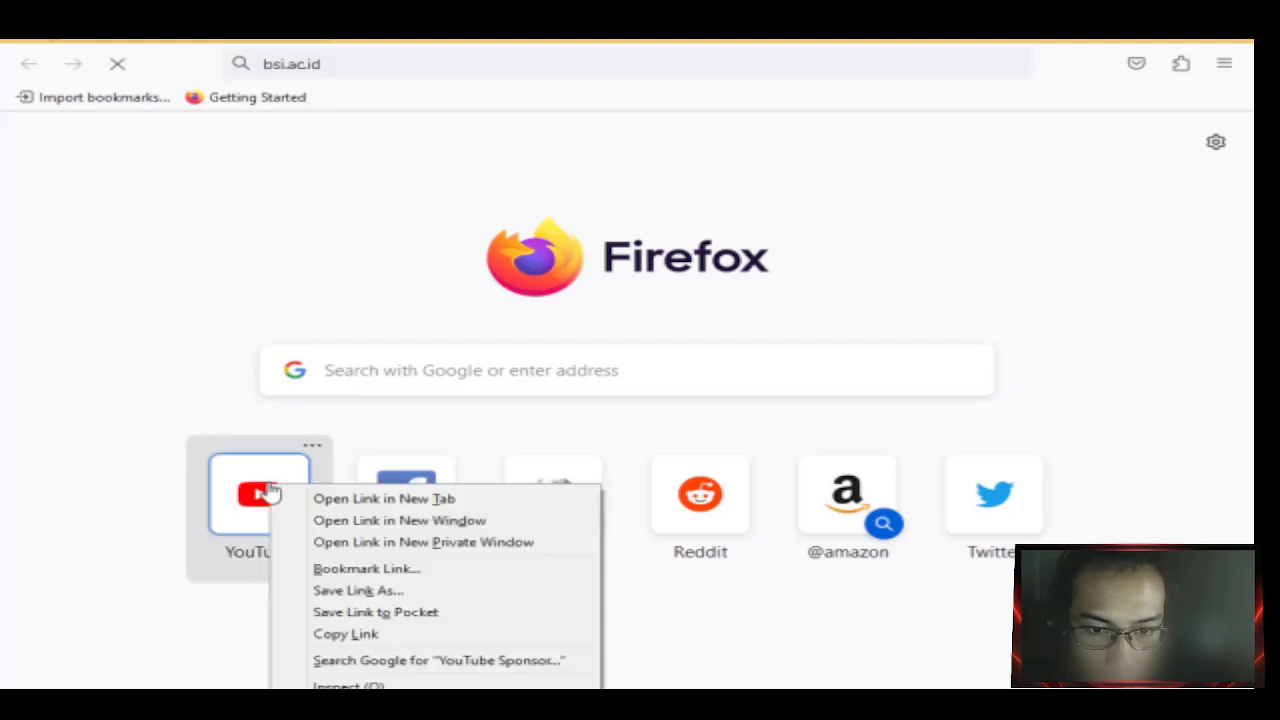
left_click(325, 503)
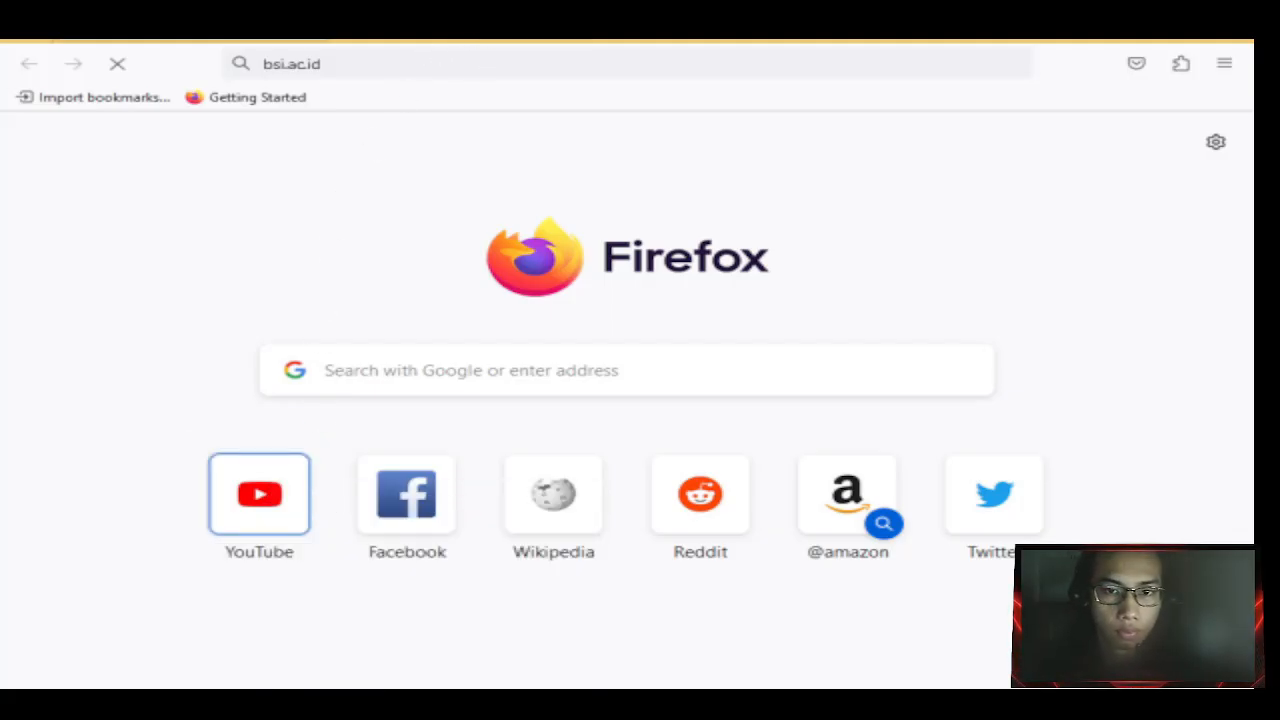
left_click(449, 36)
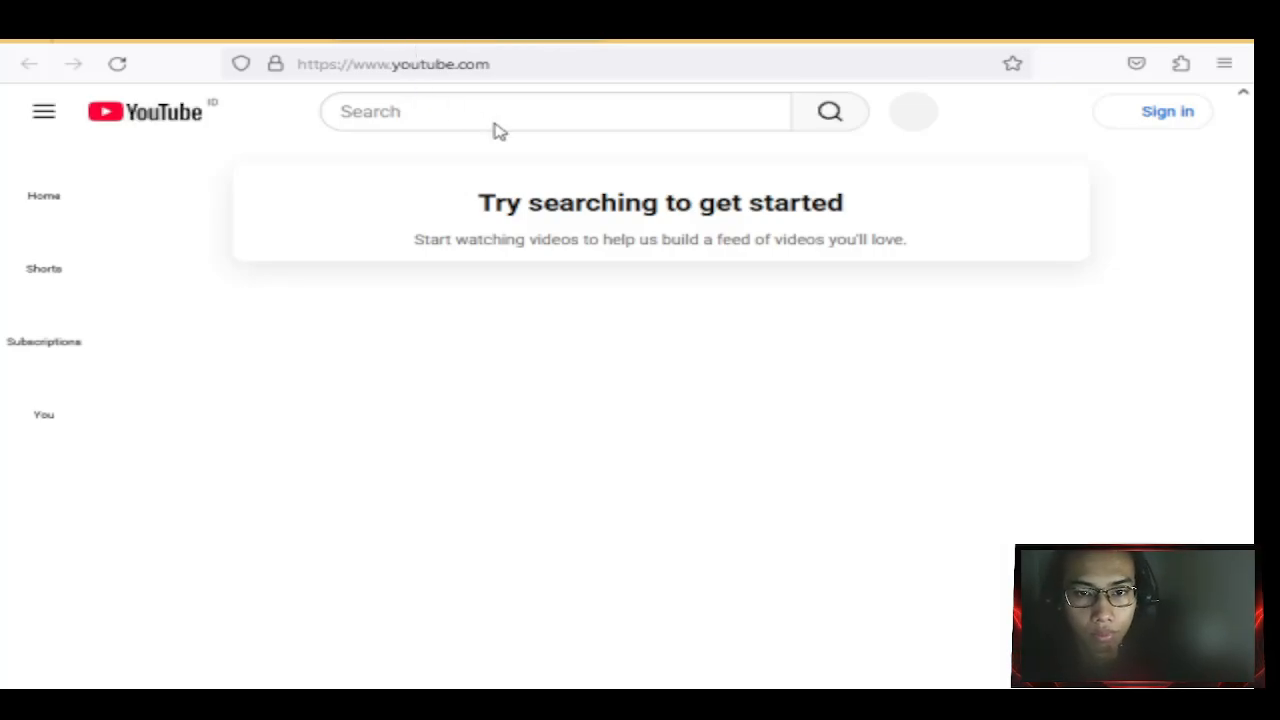
left_click(434, 112)
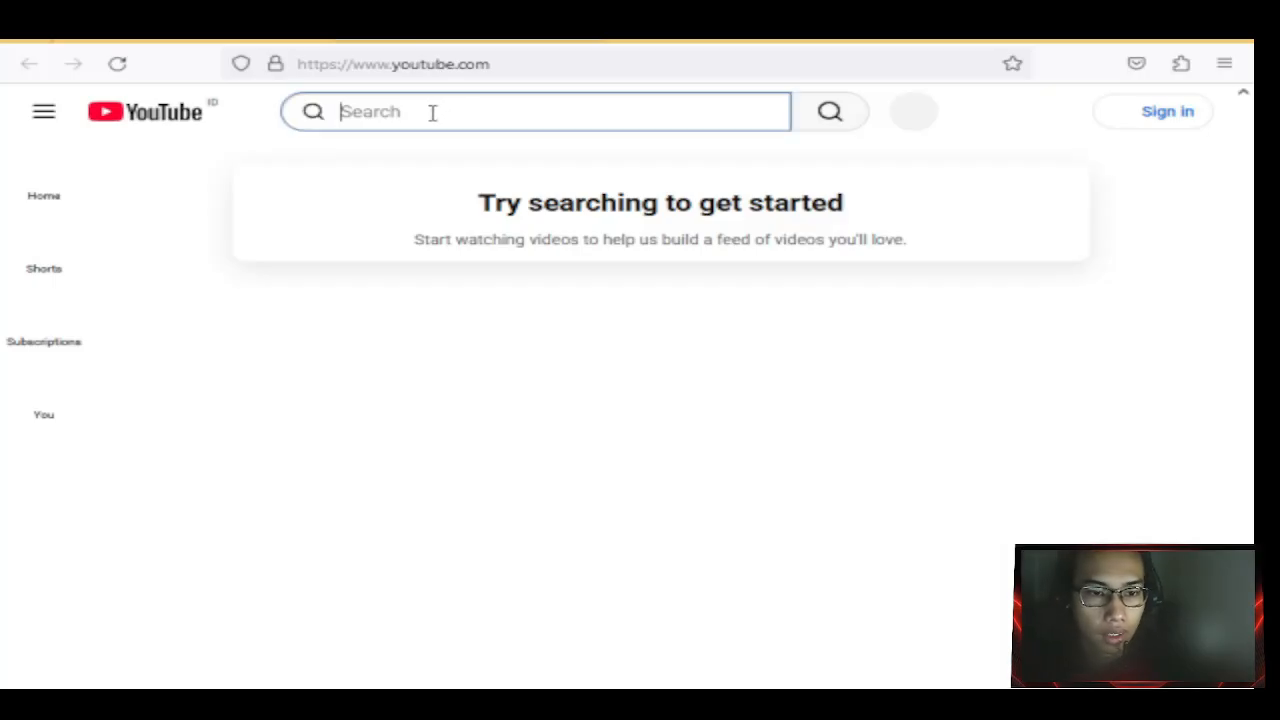
type("s")
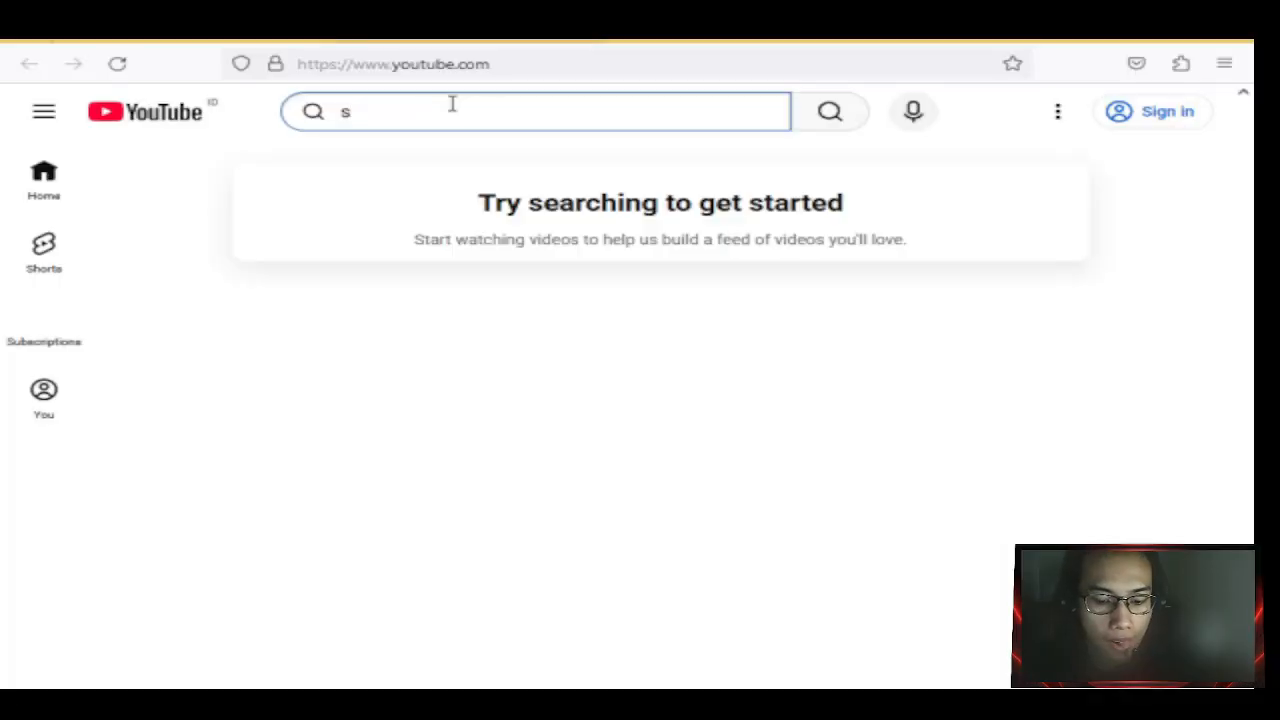
key("BackSpace")
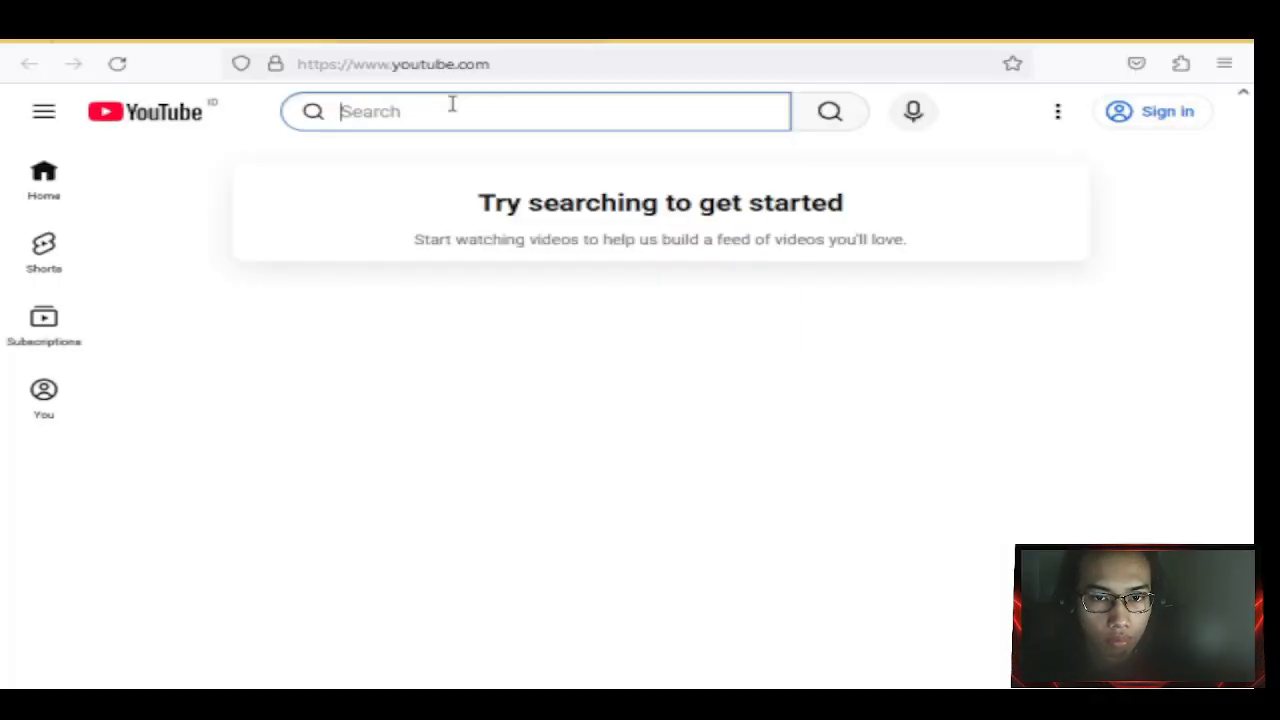
type("ss")
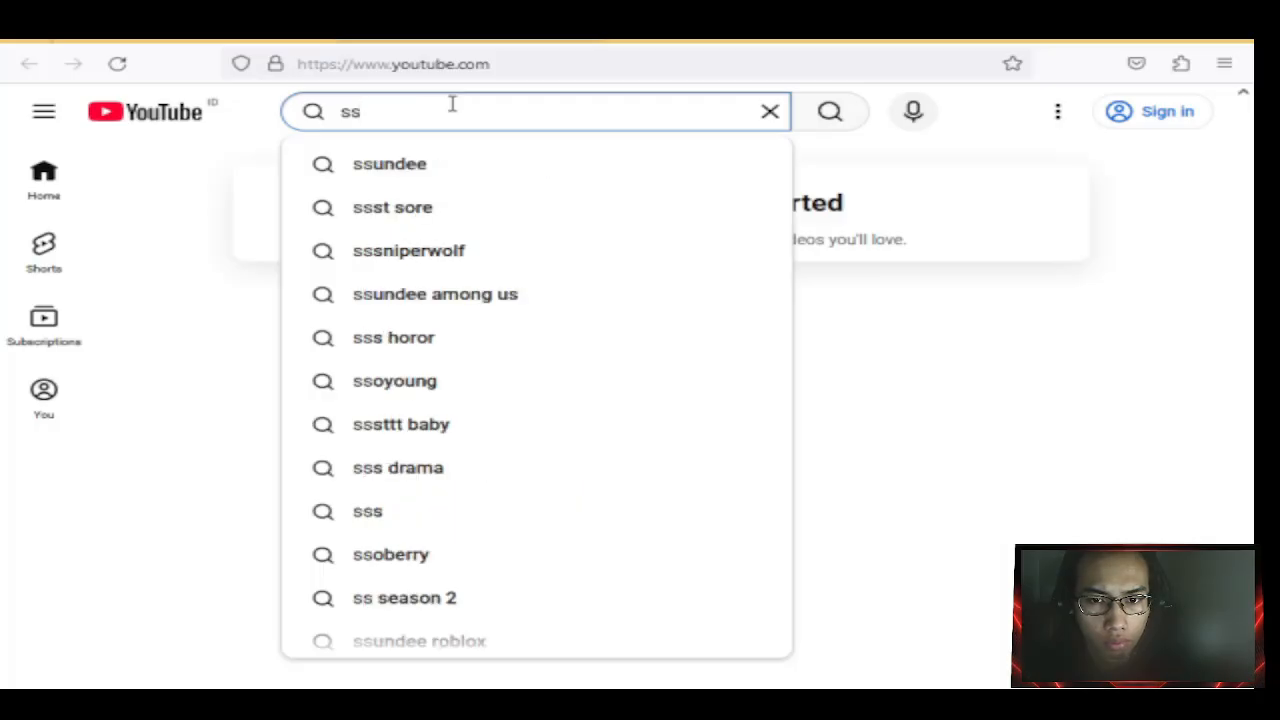
key("BackSpace")
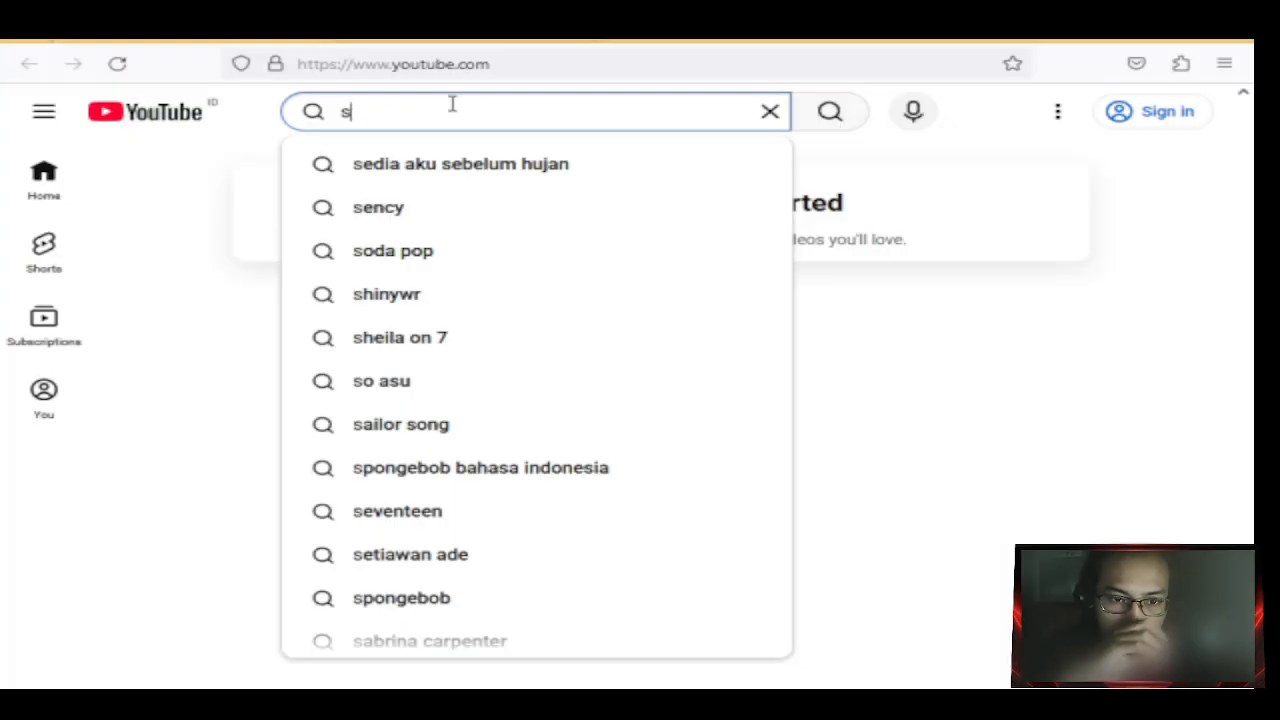
type("ency")
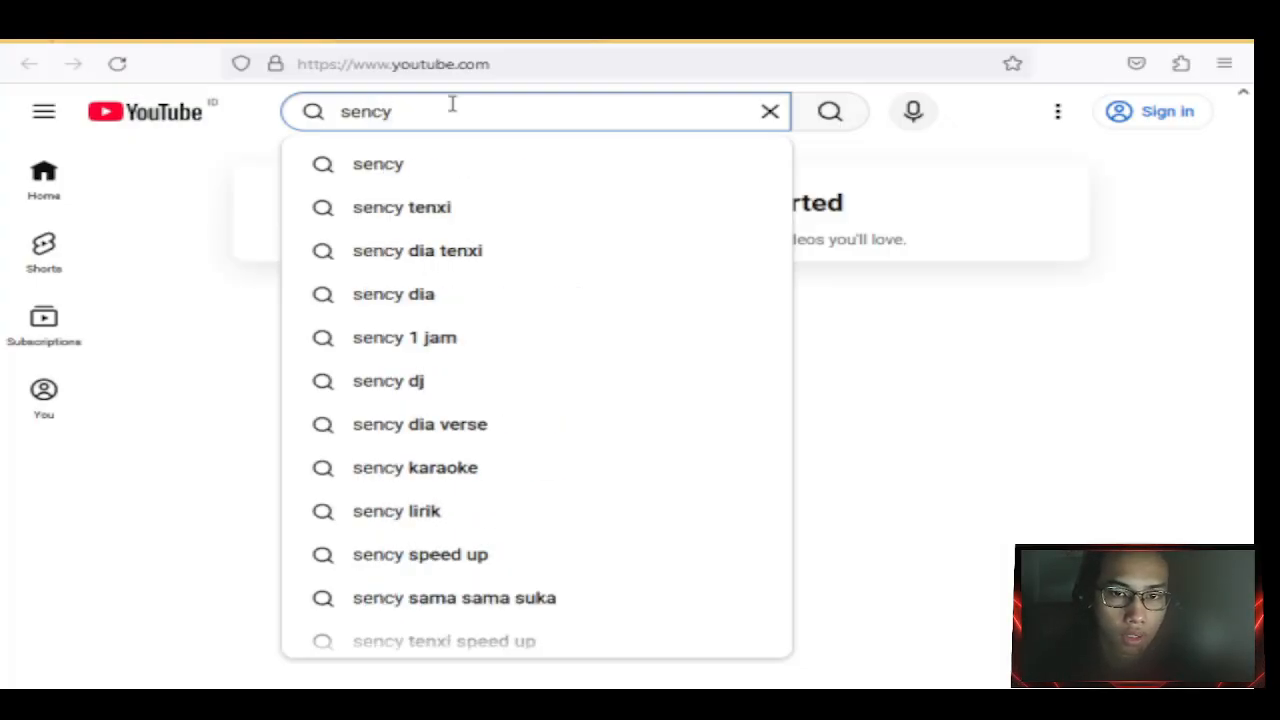
key("Return")
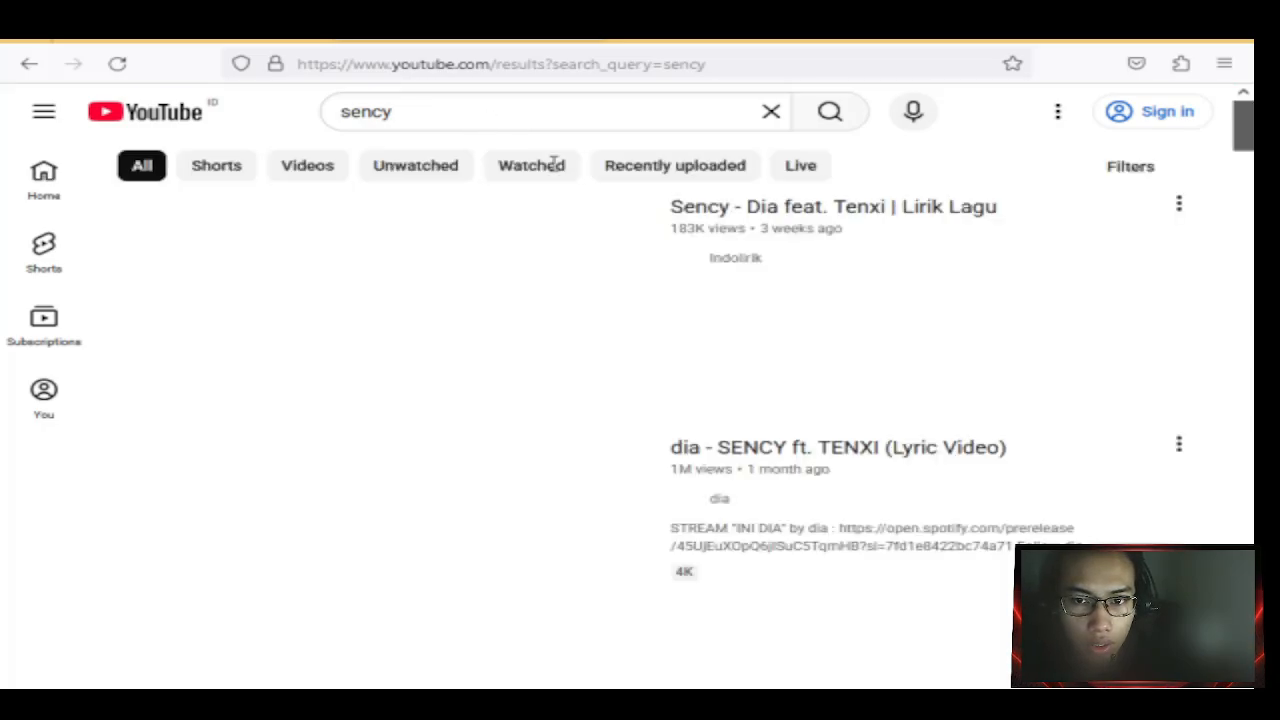
scroll(448, 178, "down", 3)
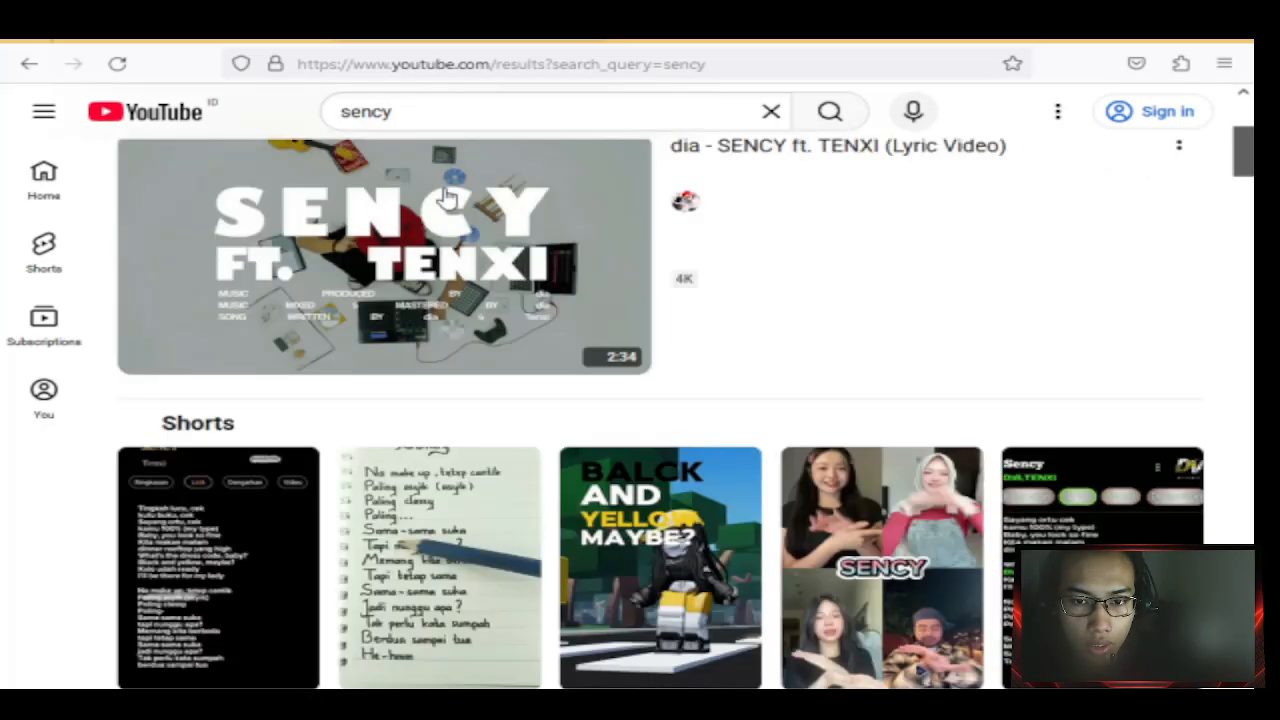
scroll(449, 182, "up", 3)
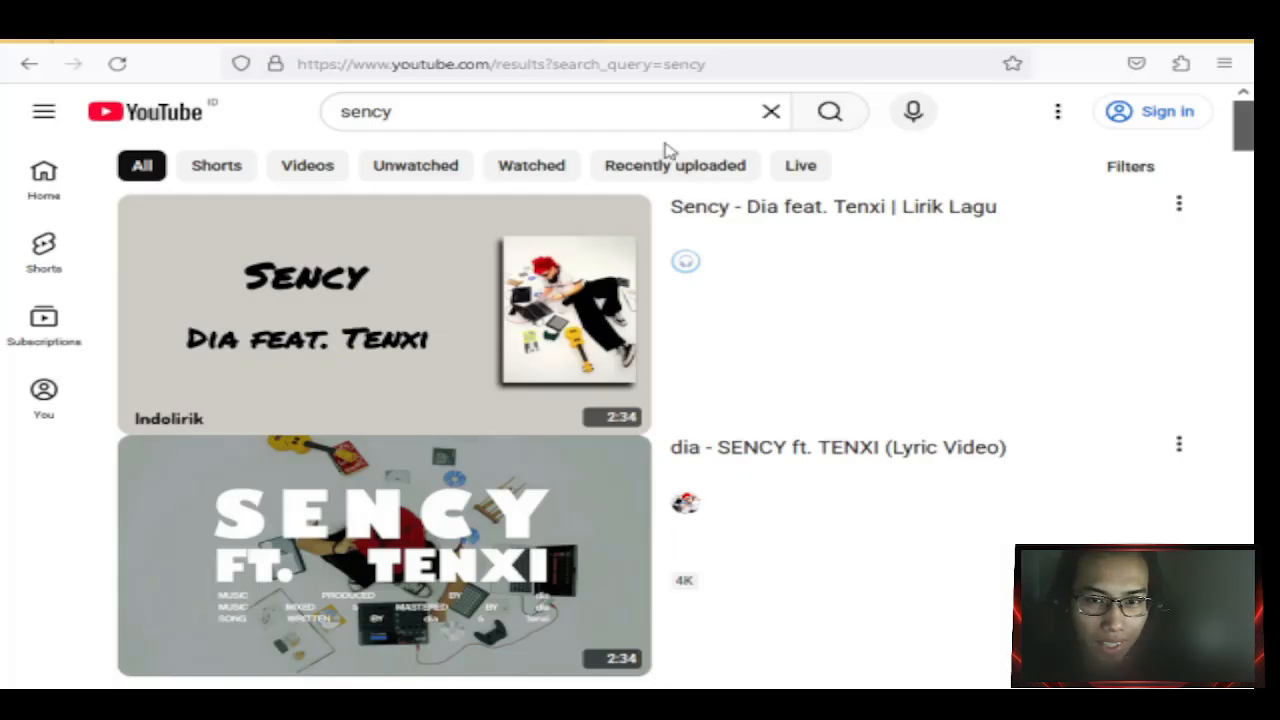
left_click(168, 117)
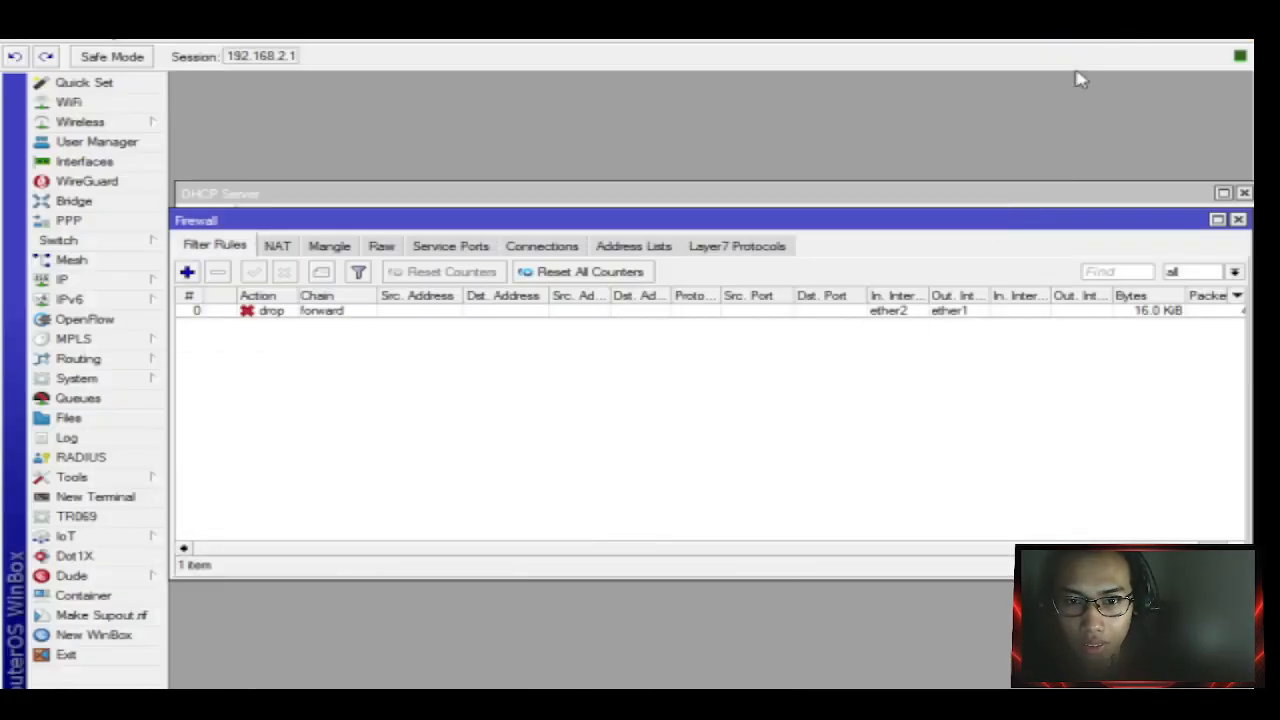
Add another firewall filter rule and view its General tab, chain forward.
left_click(187, 272)
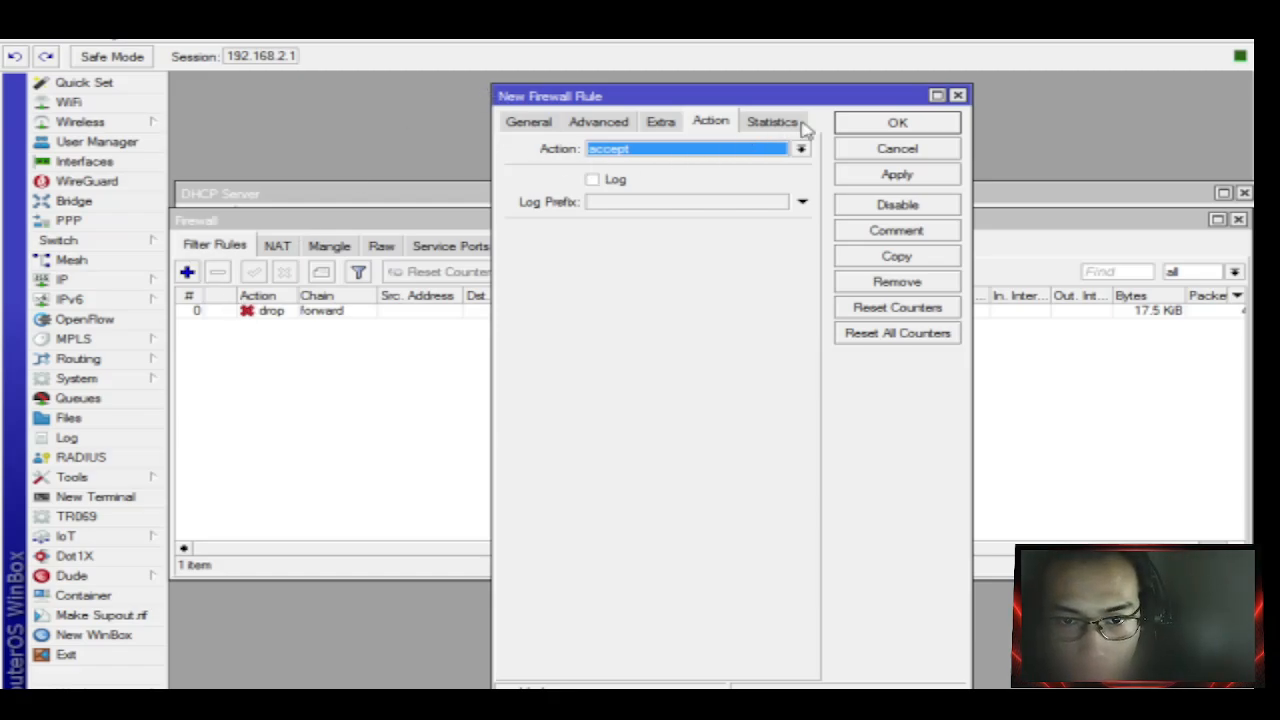
left_click(530, 121)
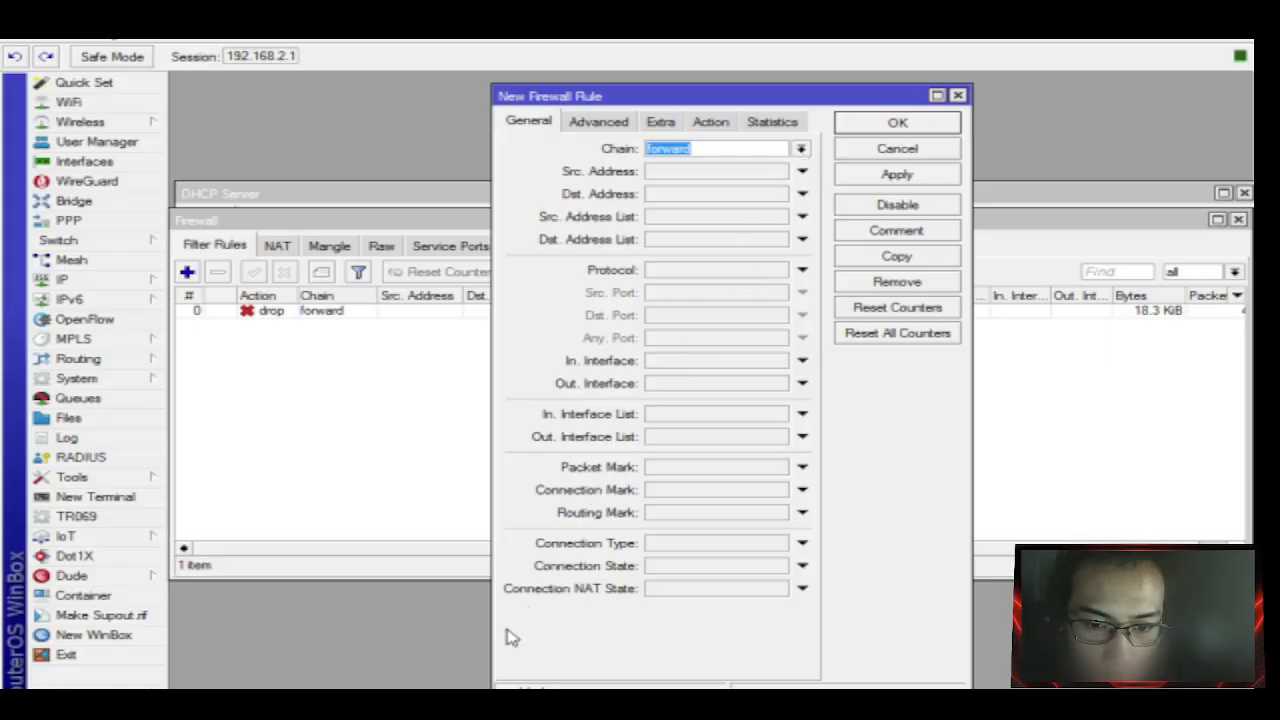
left_click(445, 703)
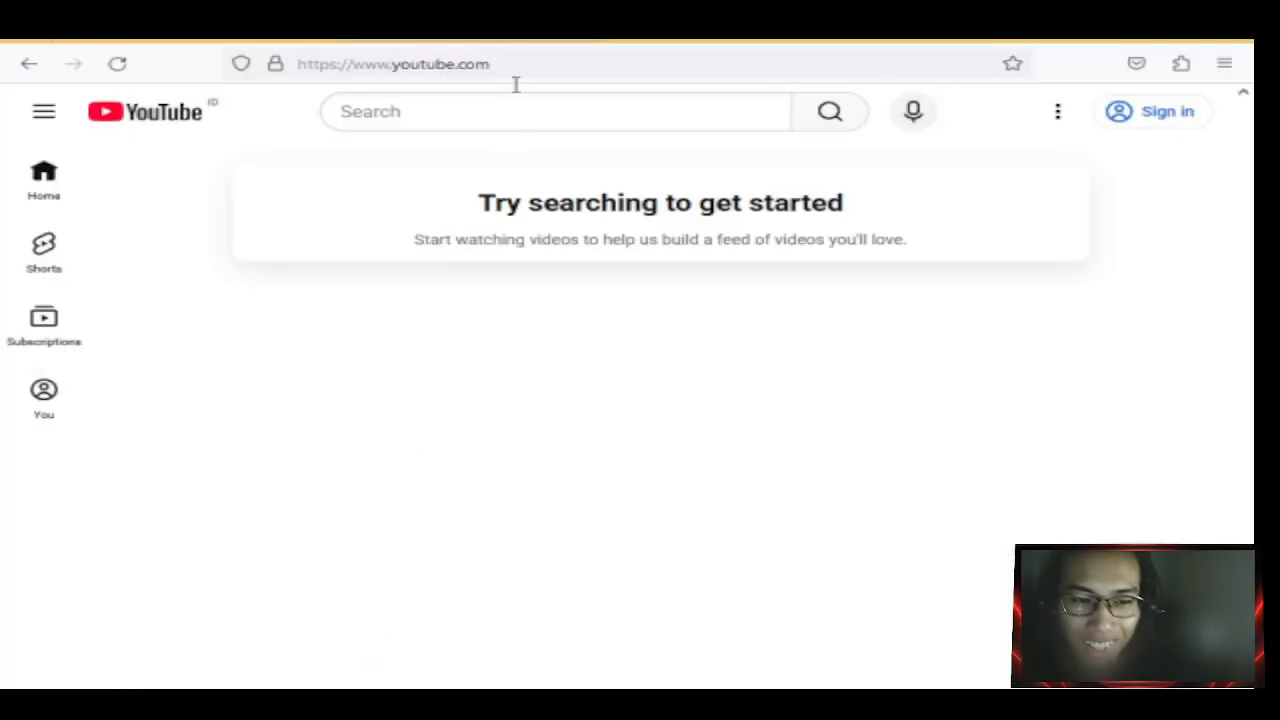
In a new tab, search Google for 'blokir youtube dengan layer 7 protocol di mikrotik'.
key("ctrl+t")
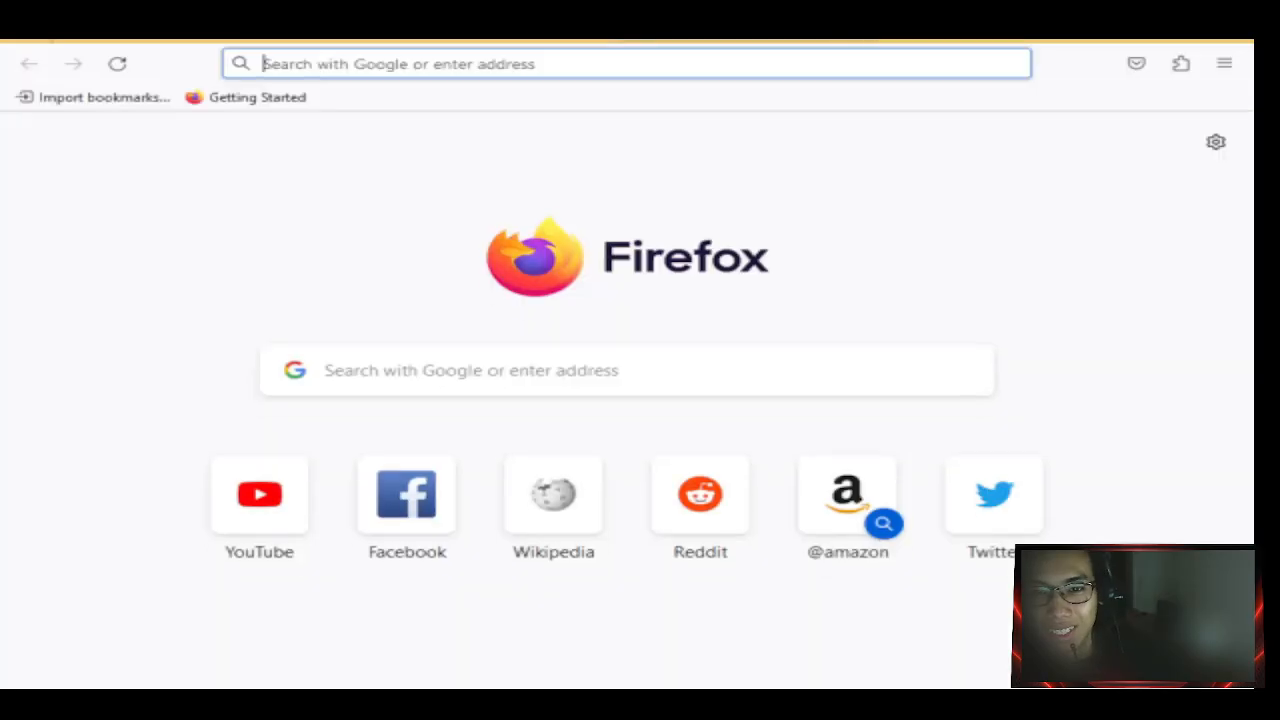
left_click(629, 50)
type("b")
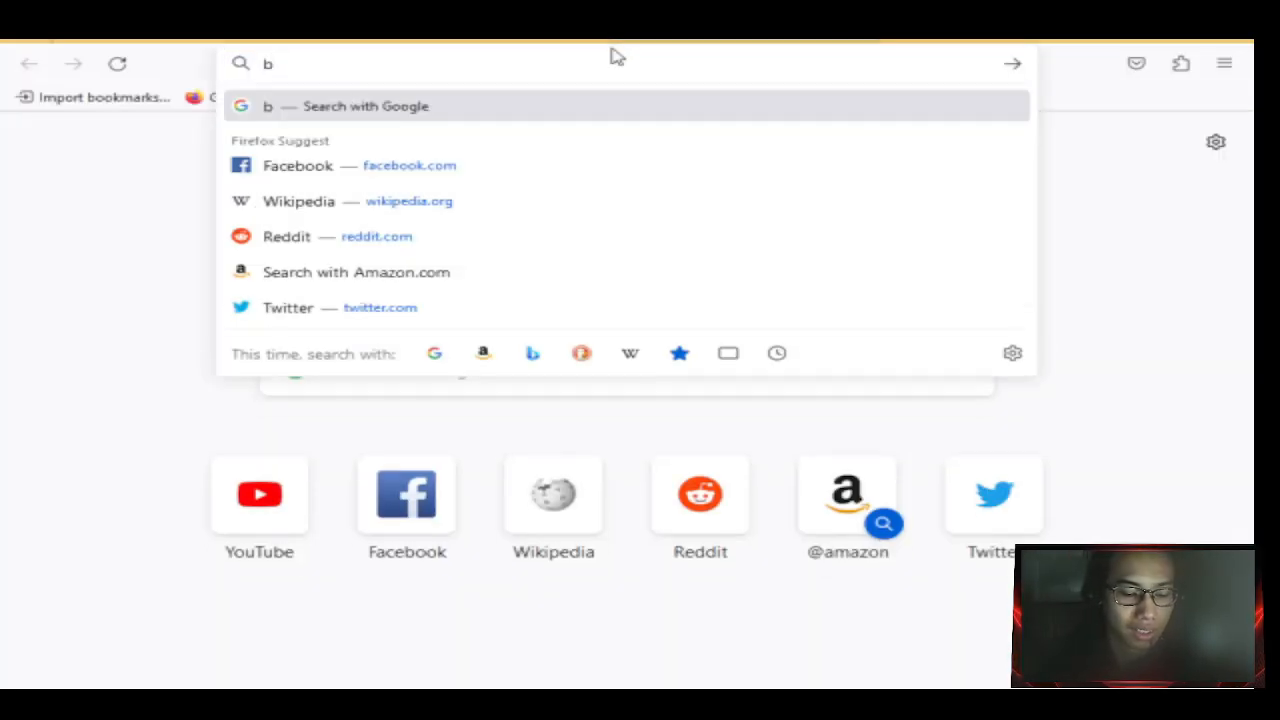
type("lokir")
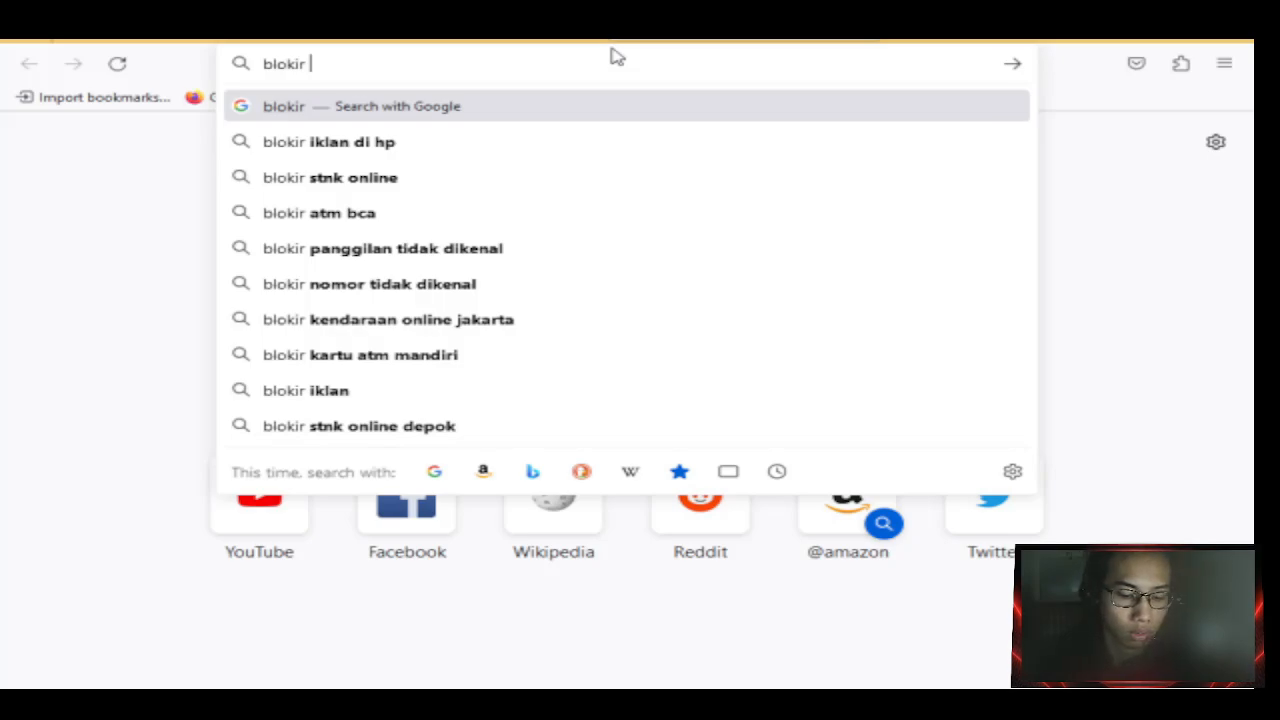
type("yo")
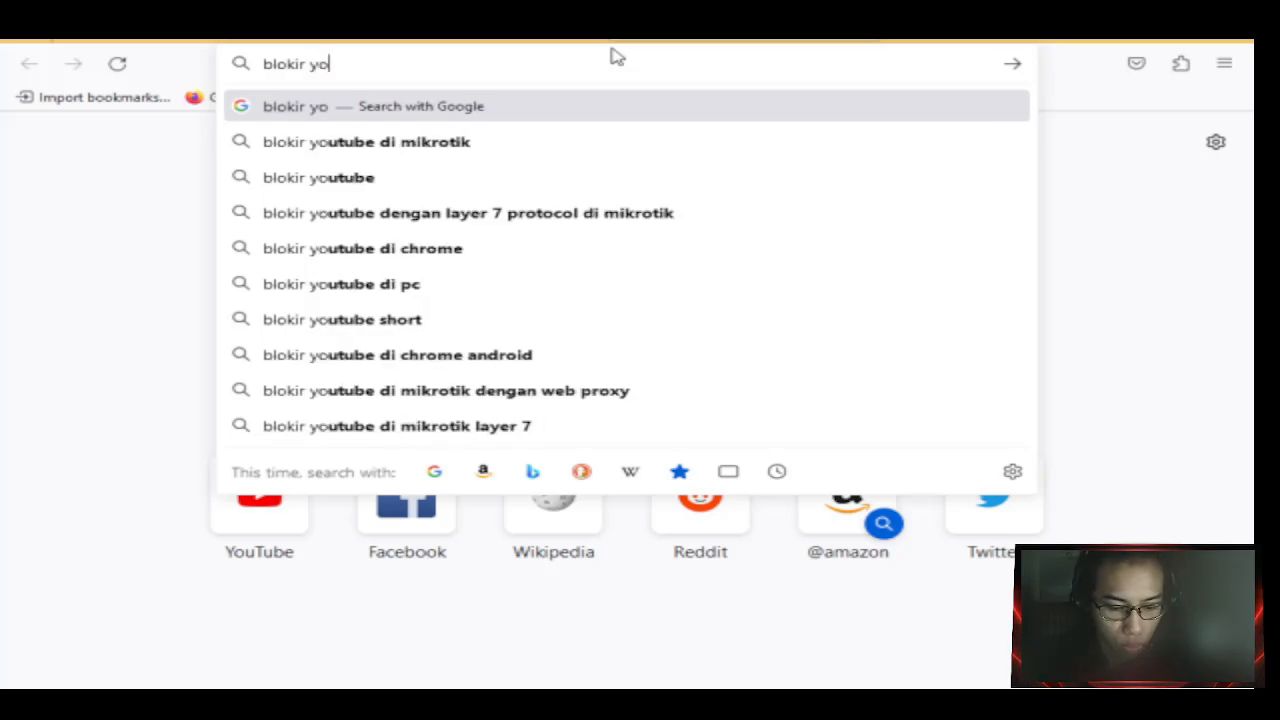
type("ut")
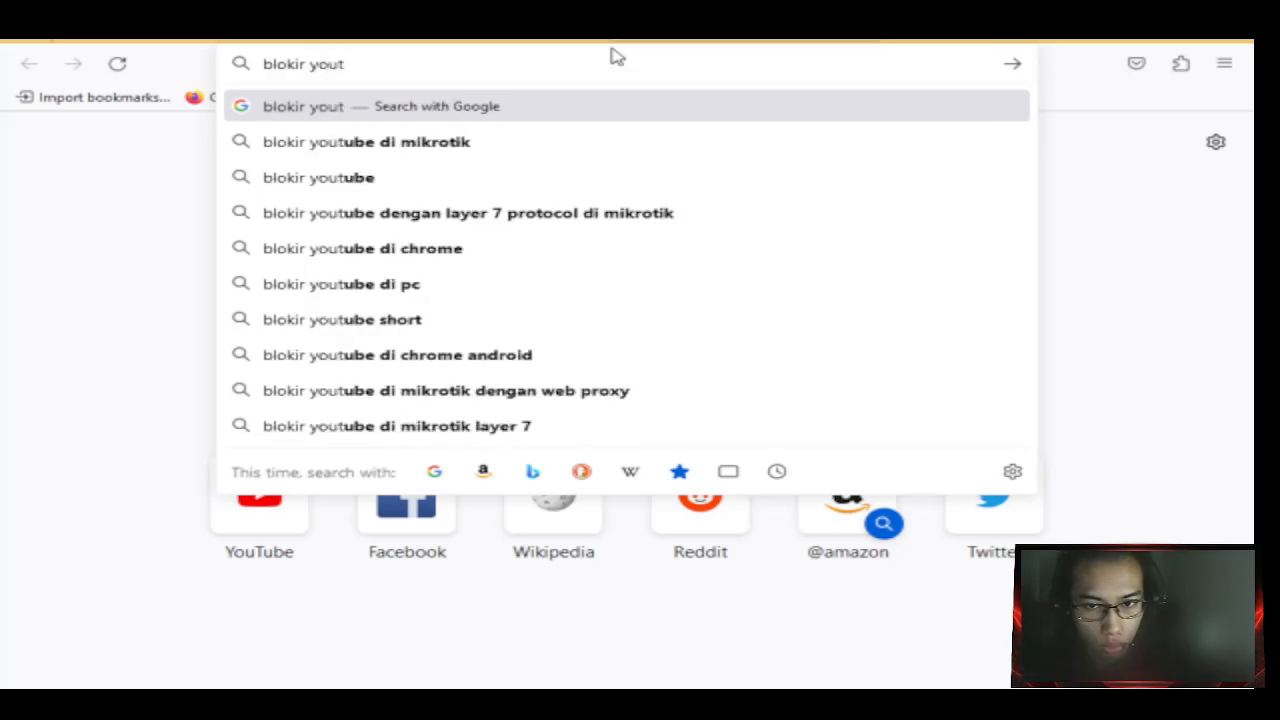
key("Down")
key("Down")
key("Down")
key("Return")
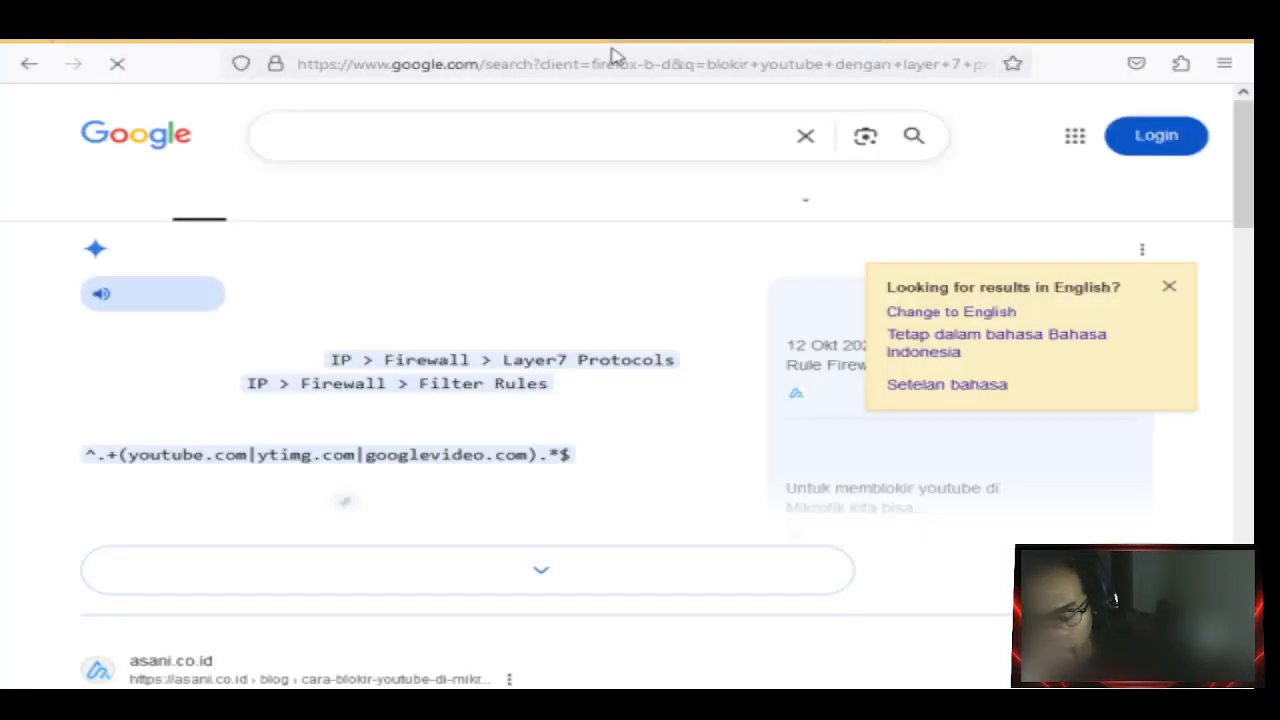
Scroll the Google results to find the asani.co.id MikroTik Layer 7 YouTube-blocking article.
scroll(422, 400, "down", 3)
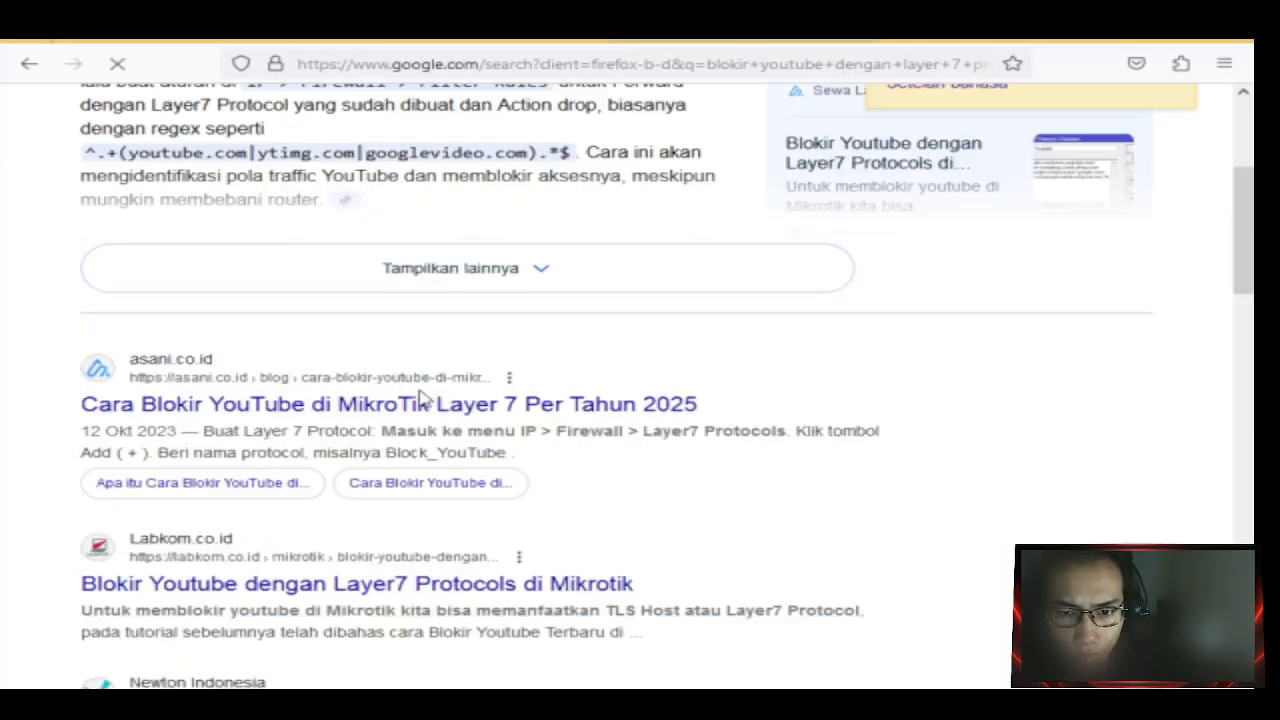
scroll(430, 392, "down", 2)
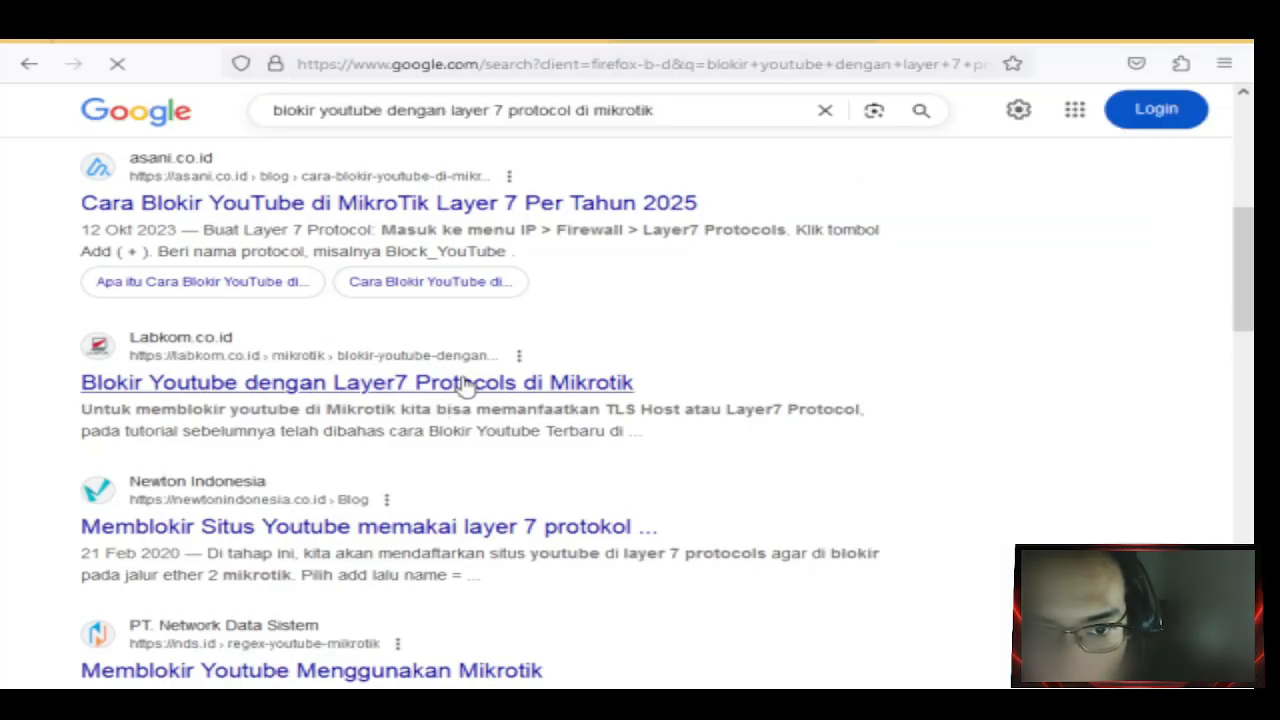
scroll(864, 312, "up", 3)
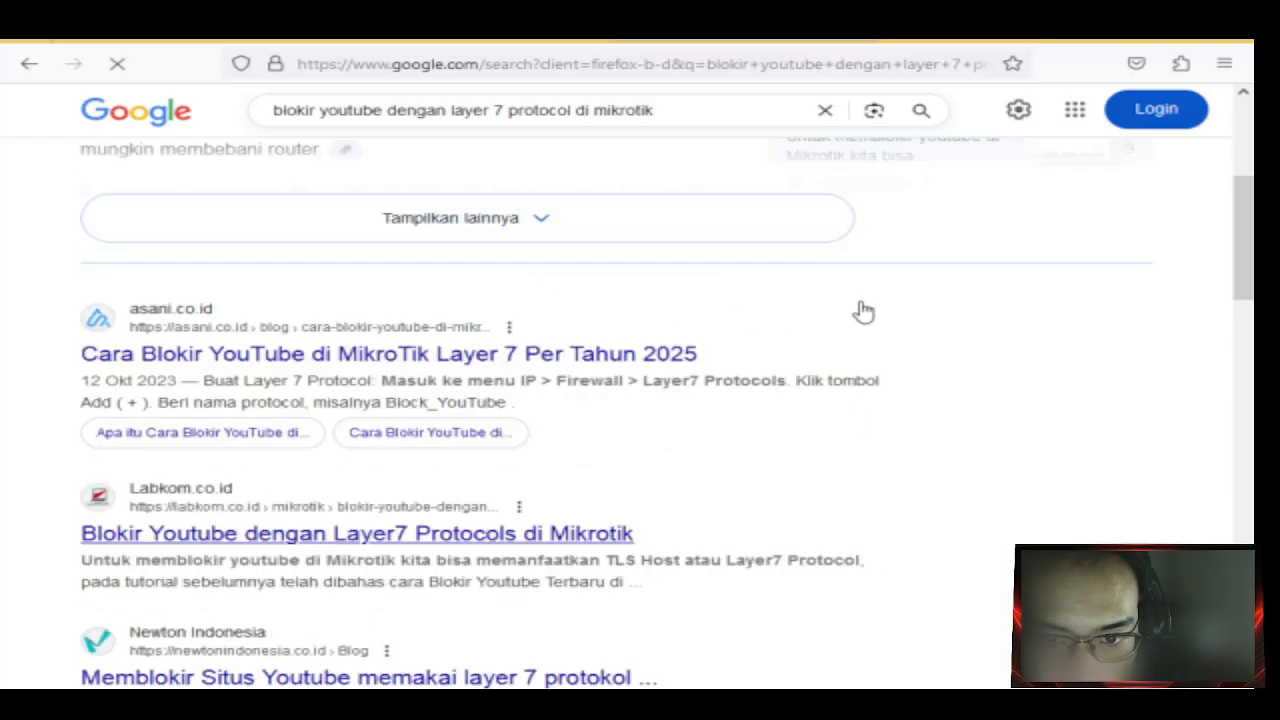
scroll(864, 312, "up", 4)
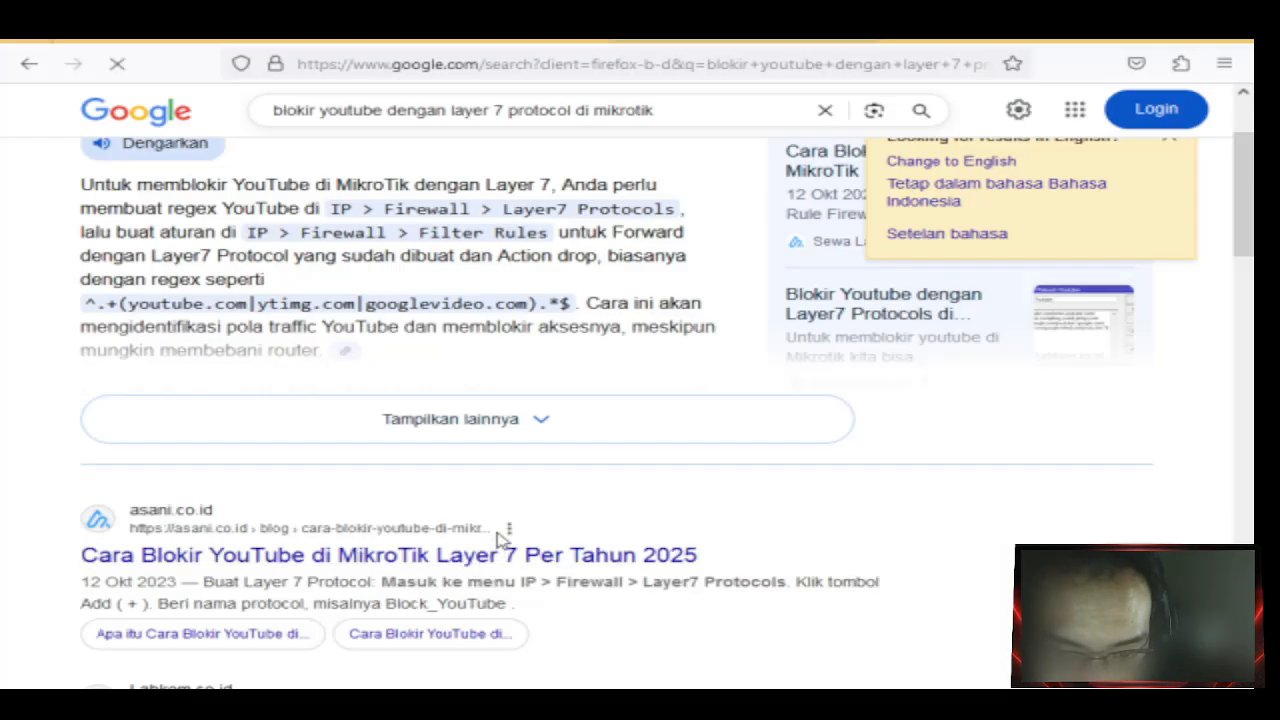
scroll(502, 541, "down", 4)
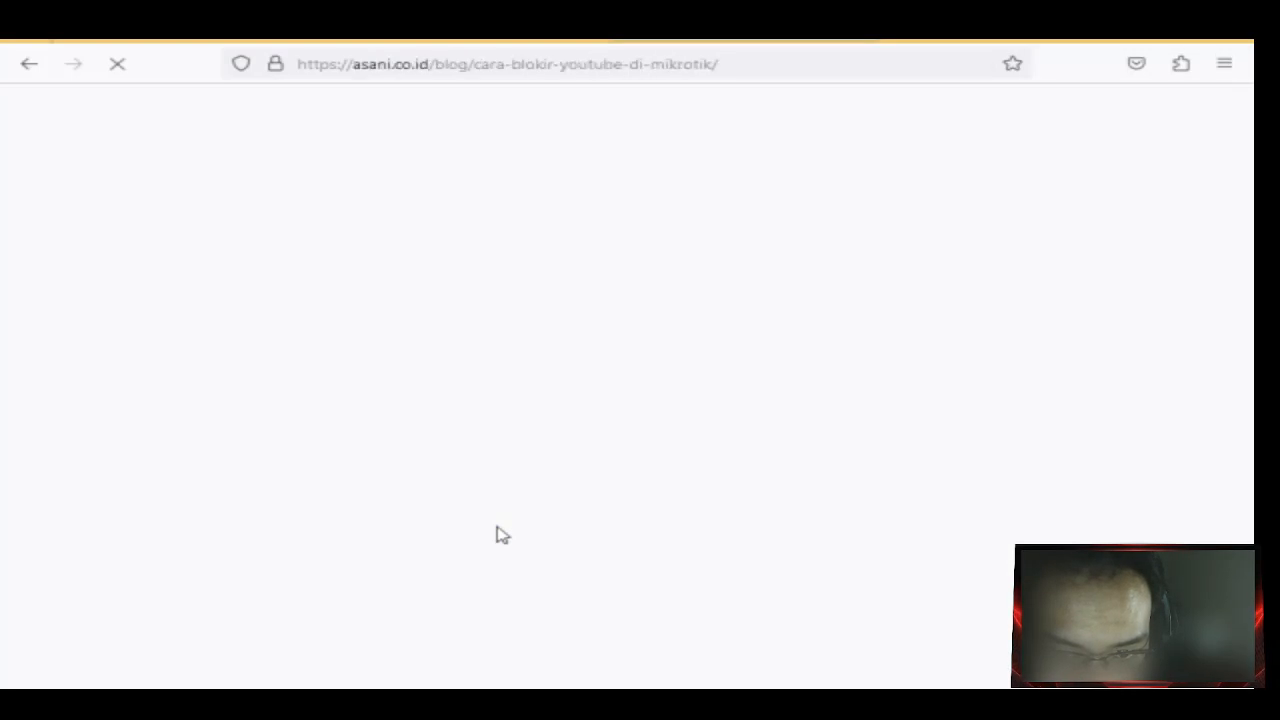
Scroll the asani.co.id article toward its Layer7 section and reload the page.
scroll(460, 480, "down", 3)
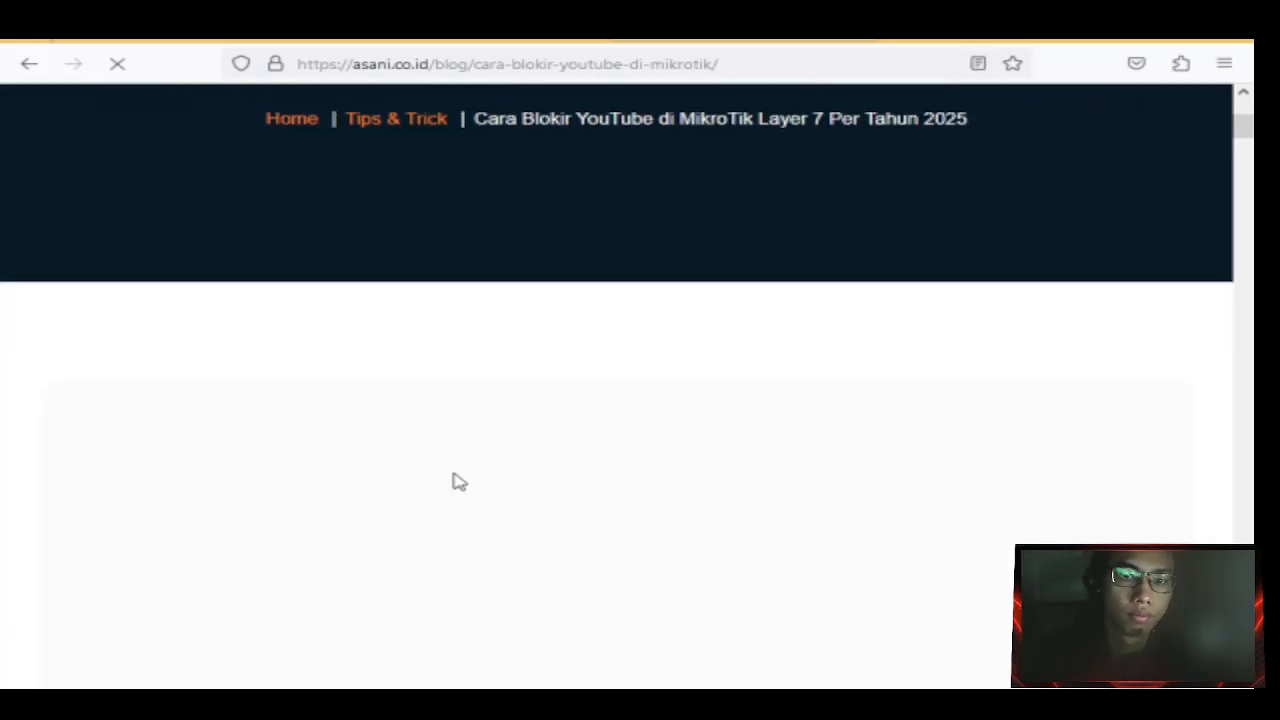
scroll(452, 482, "down", 3)
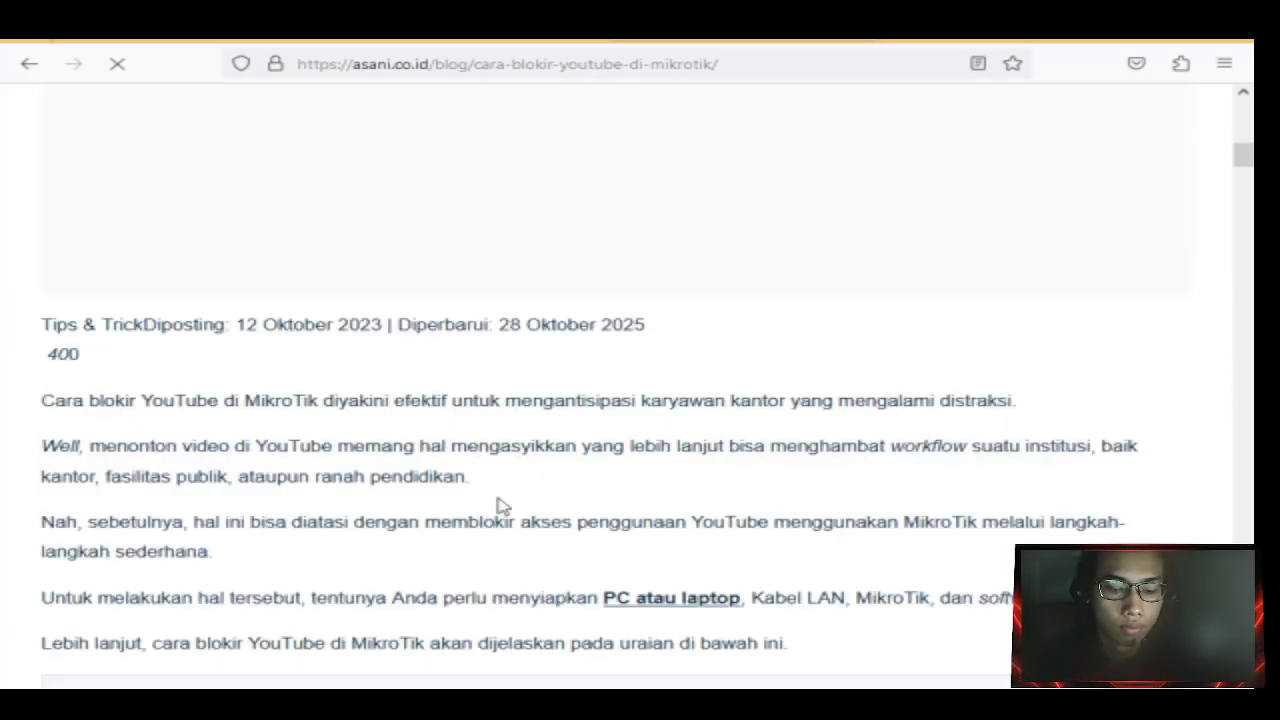
scroll(516, 524, "down", 2)
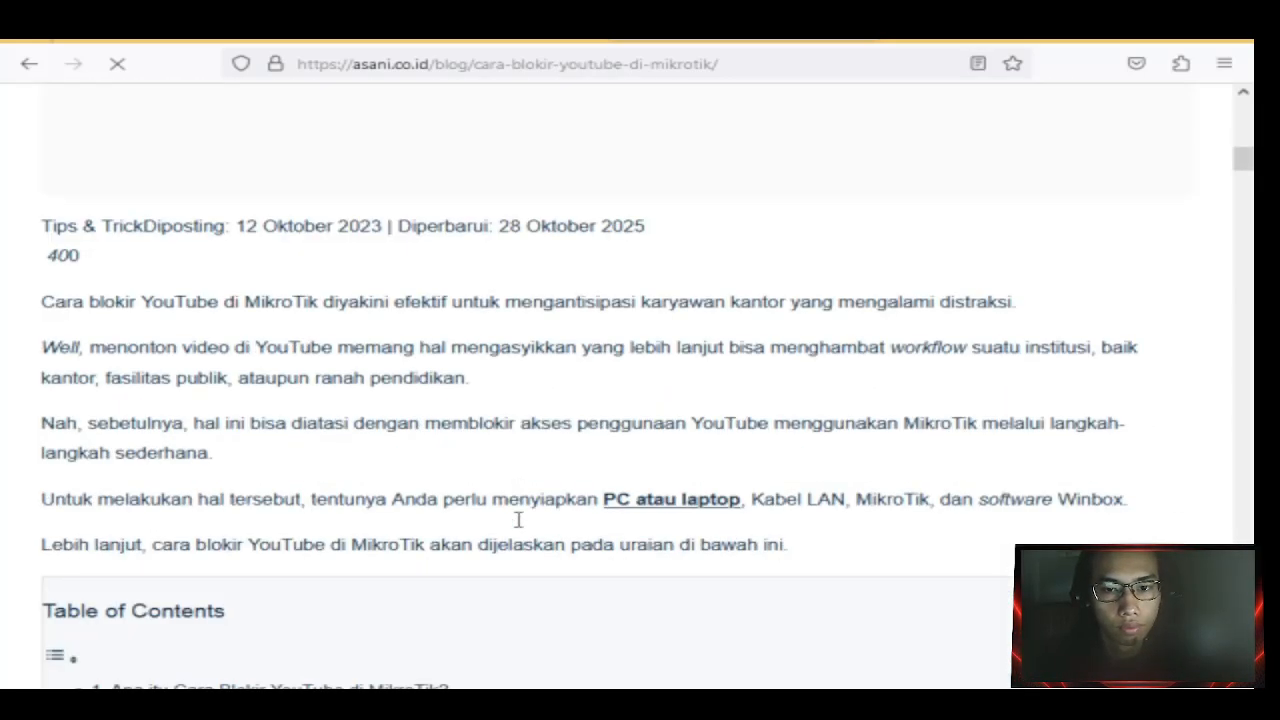
scroll(518, 520, "down", 12)
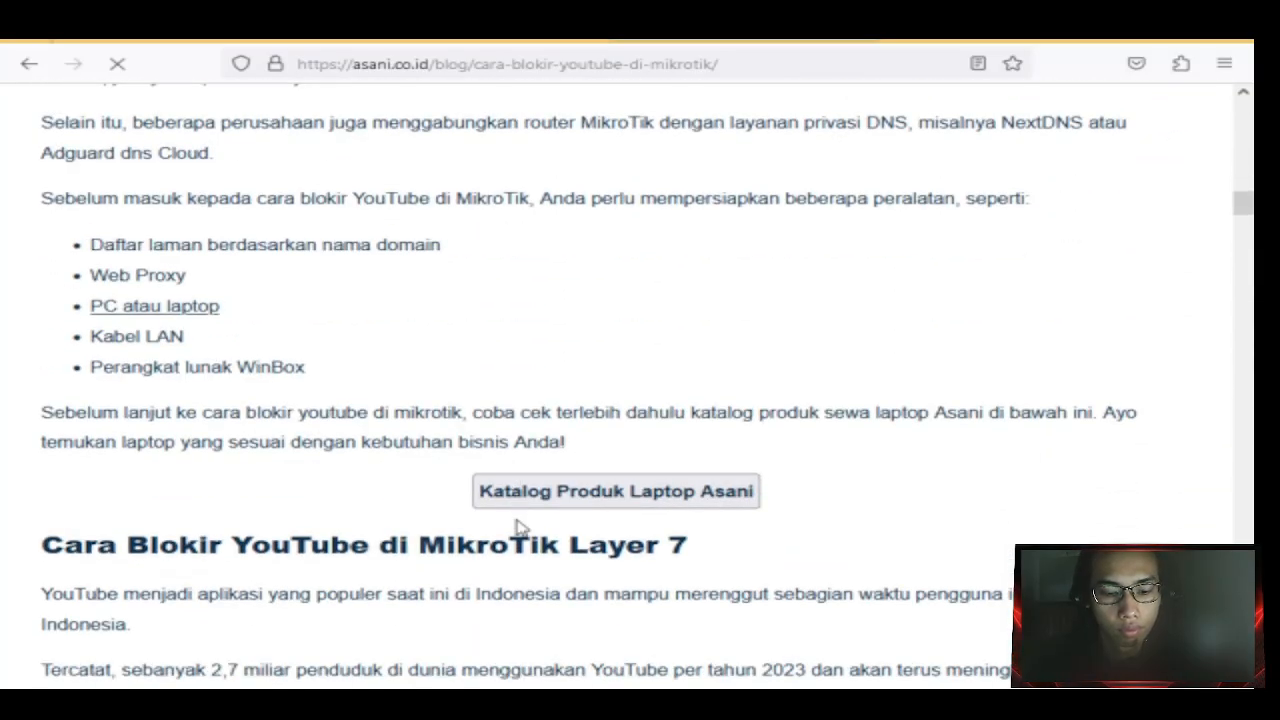
scroll(517, 528, "up", 2)
scroll(510, 530, "down", 5)
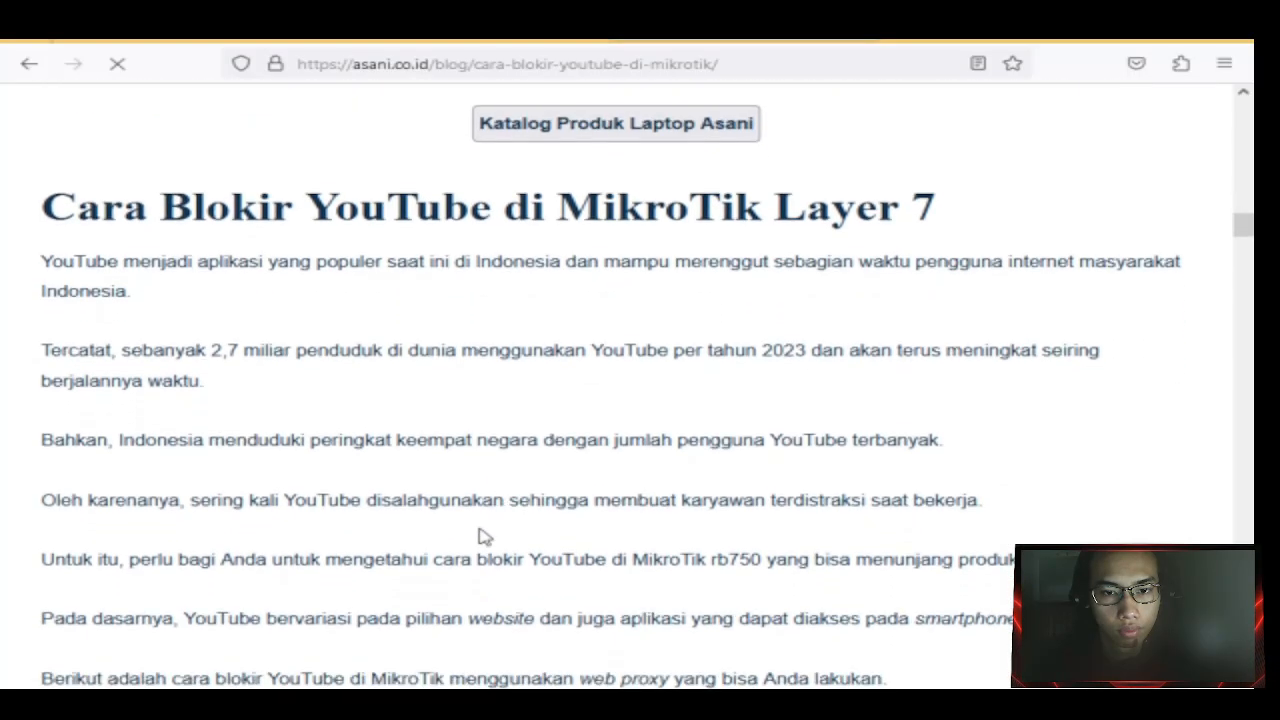
scroll(490, 482, "down", 7)
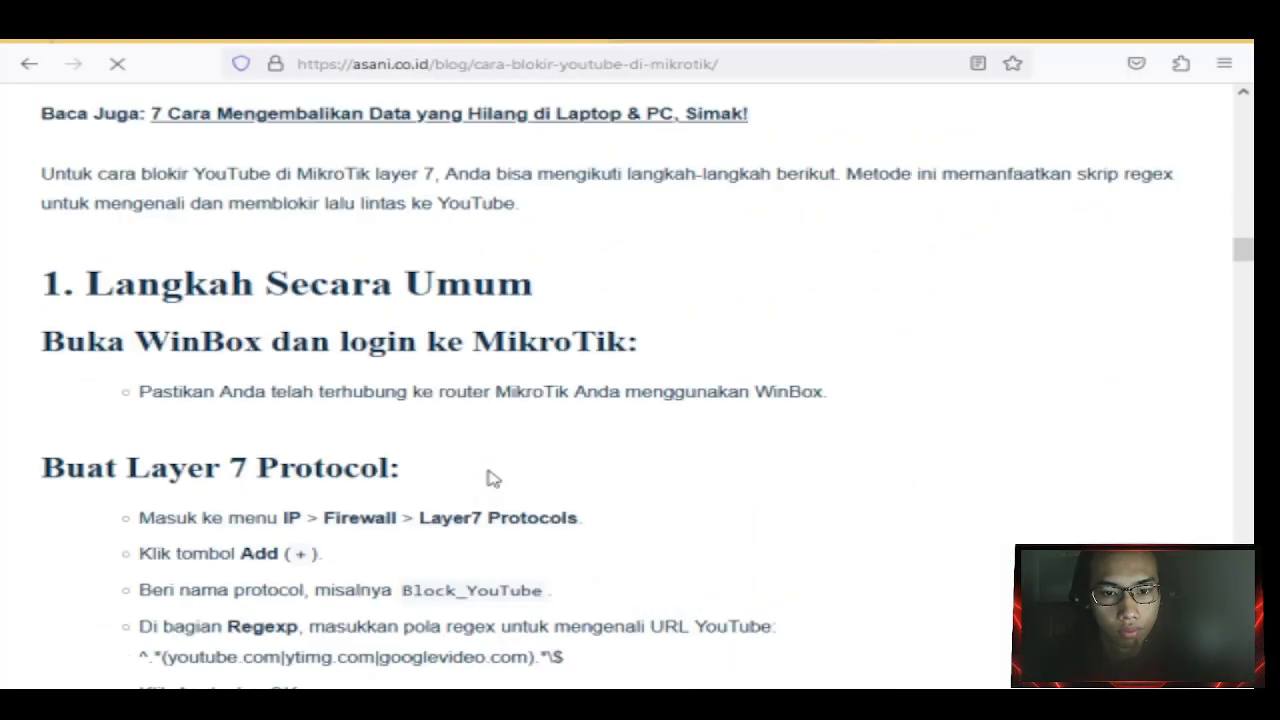
scroll(492, 478, "down", 6)
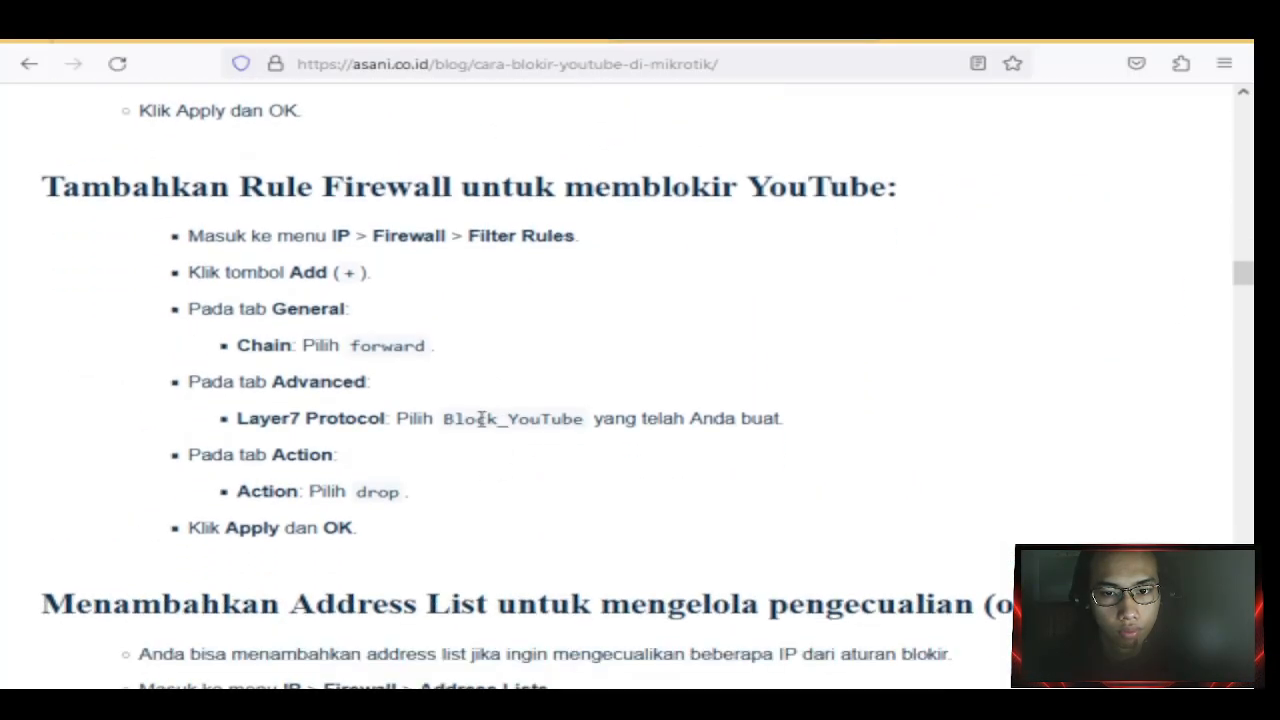
scroll(481, 418, "down", 4)
scroll(478, 425, "up", 3)
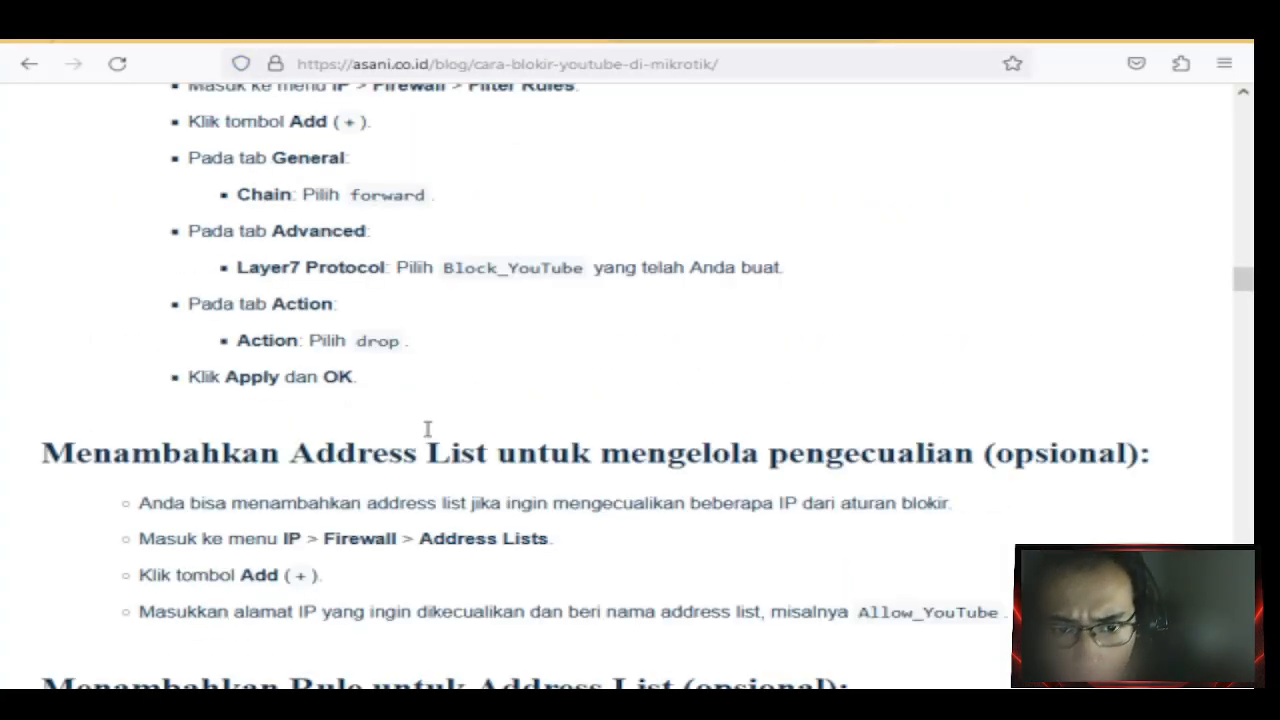
scroll(430, 420, "down", 10)
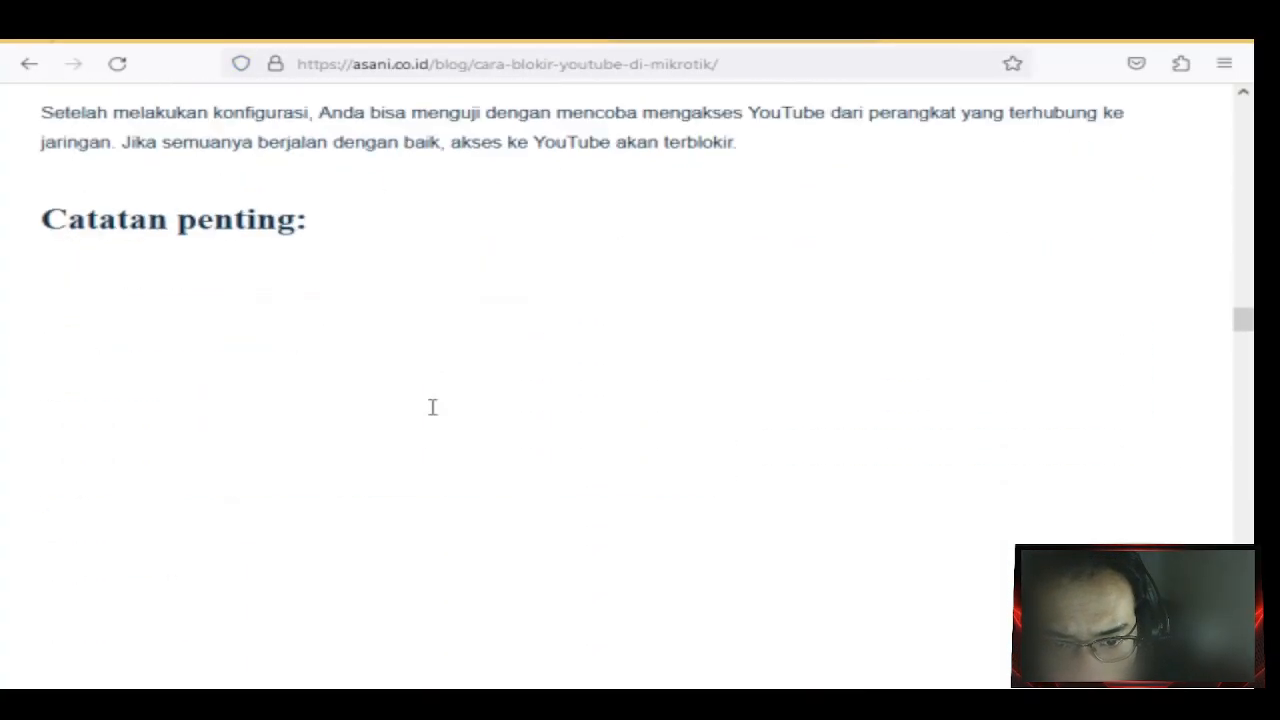
scroll(432, 406, "up", 10)
scroll(432, 406, "up", 10)
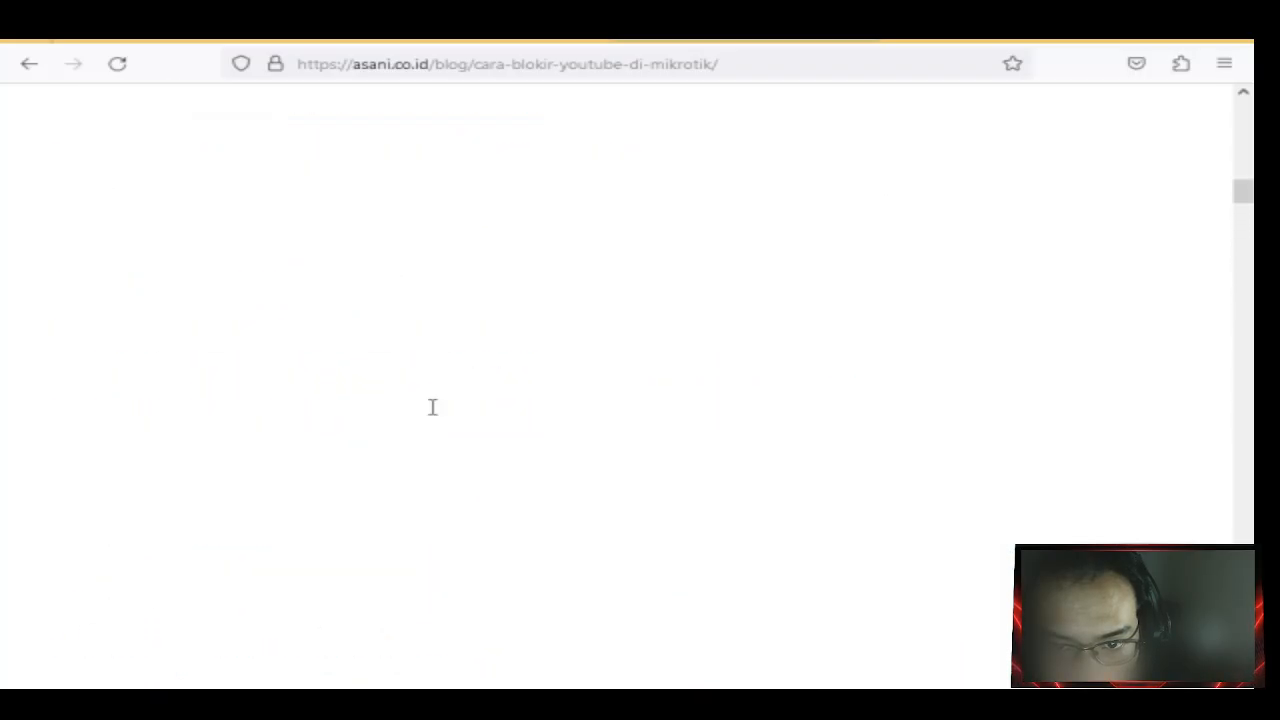
scroll(432, 406, "down", 5)
scroll(432, 406, "down", 4)
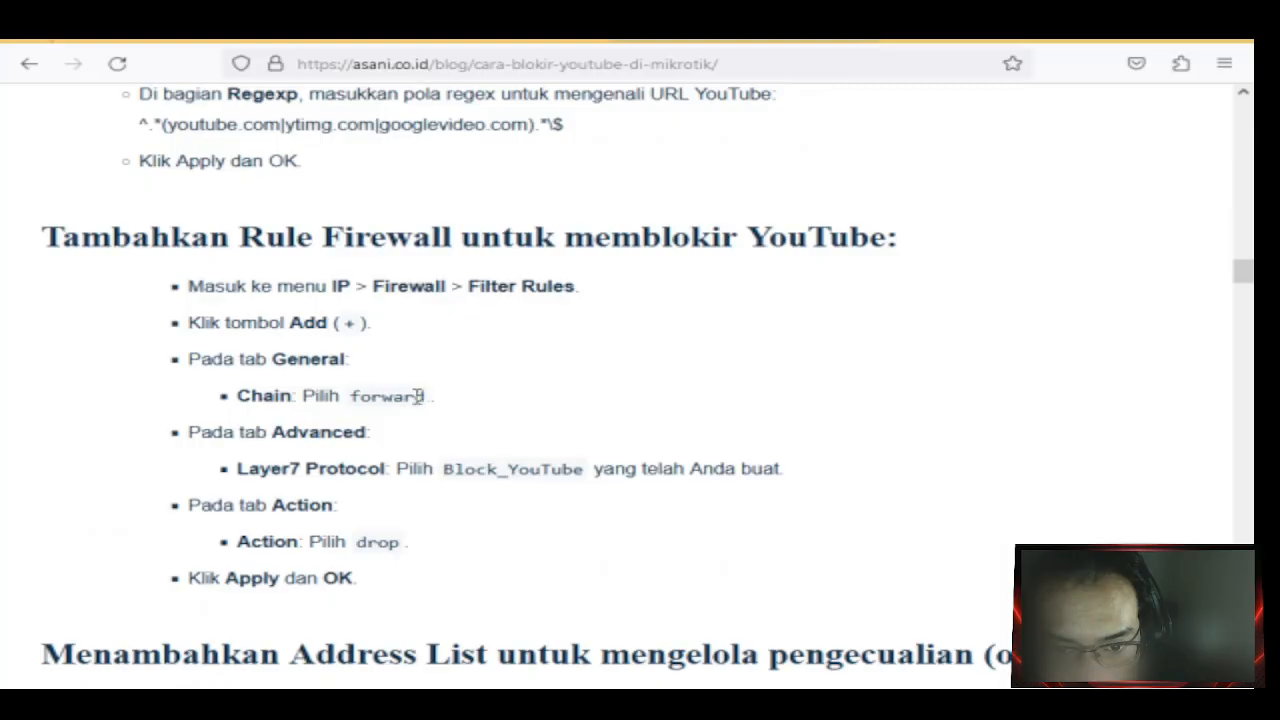
key("F5")
Select the regex ^.*(youtube.com|ytimg.com|googlevideo.com).*$ in the article and return to WinBox.
scroll(418, 402, "down", 5)
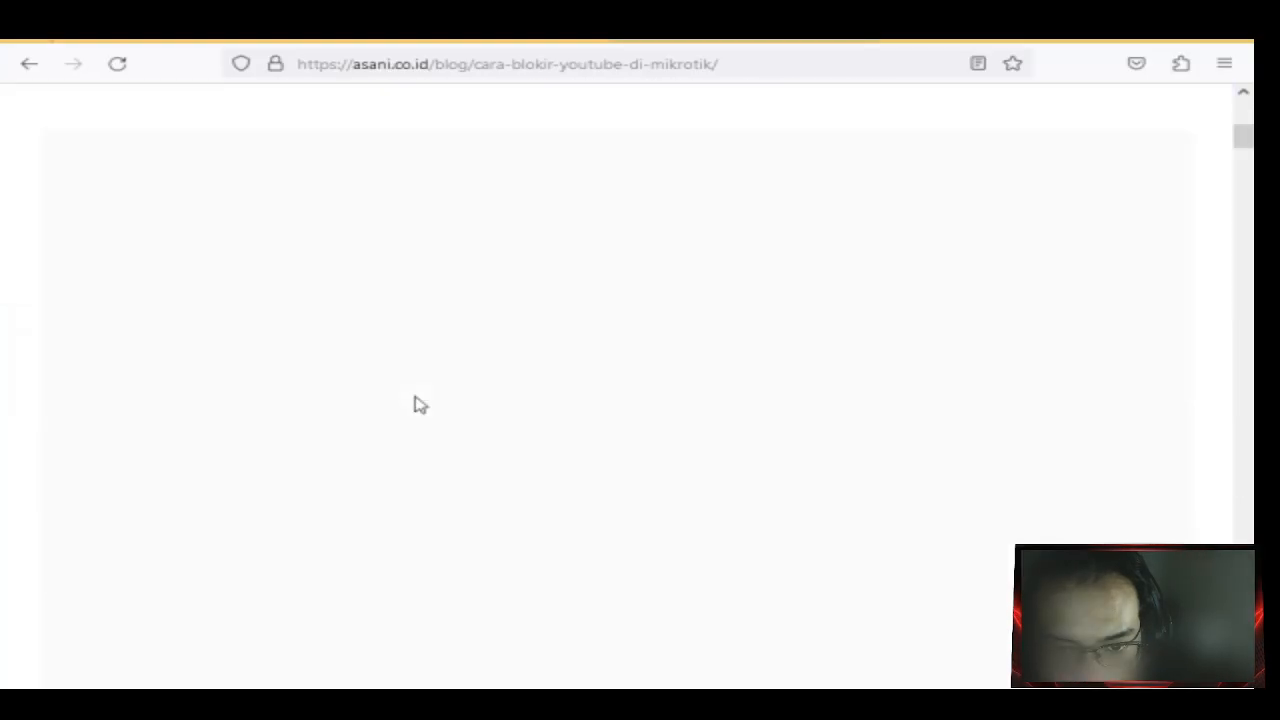
scroll(418, 404, "down", 5)
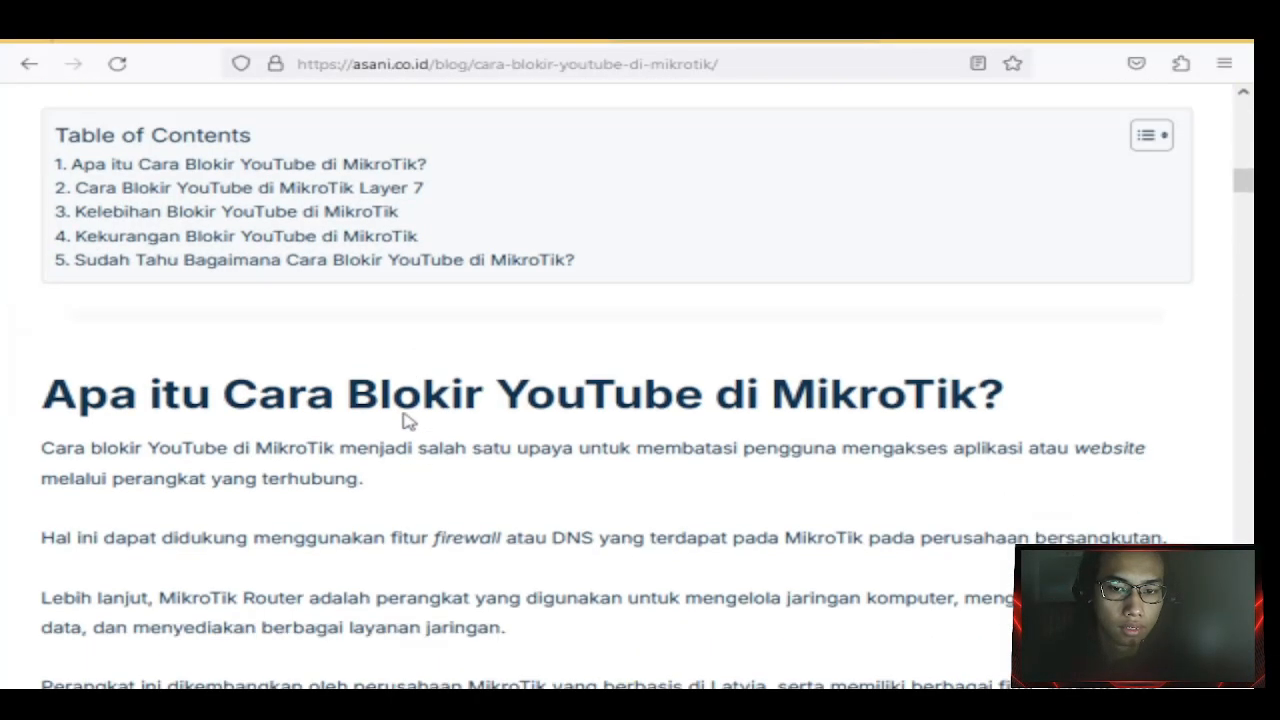
scroll(410, 422, "down", 10)
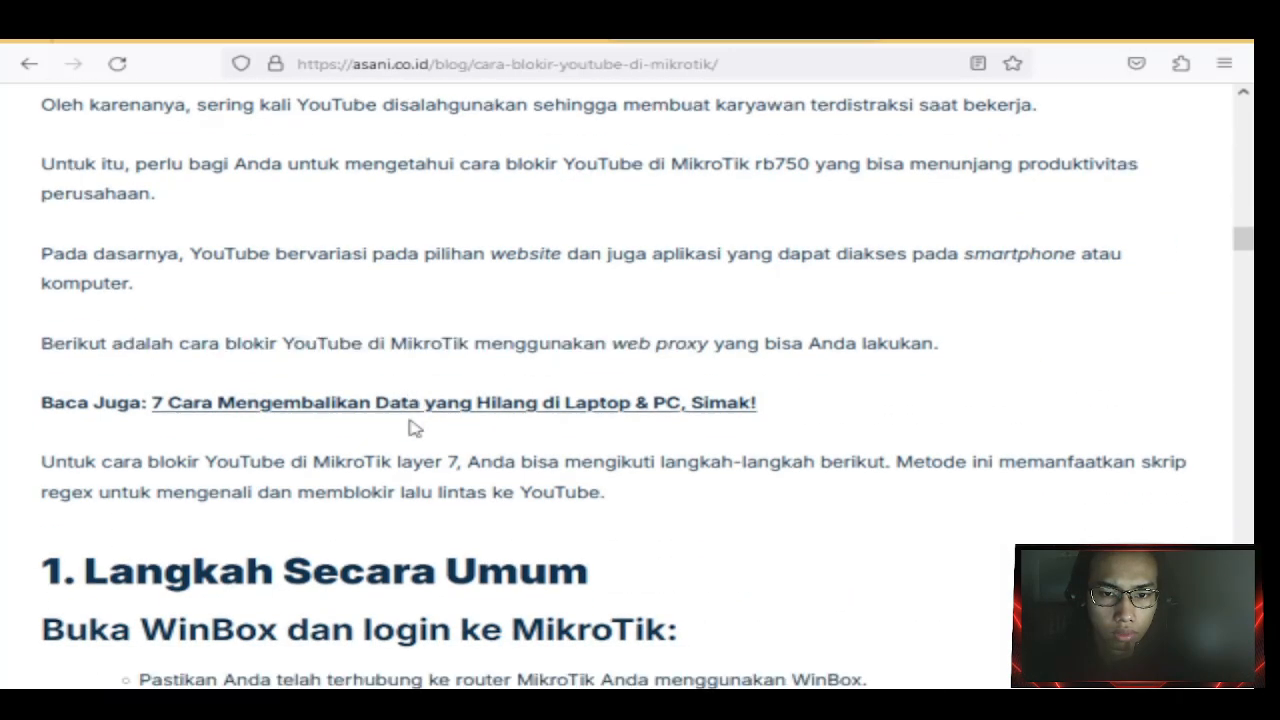
scroll(415, 428, "down", 5)
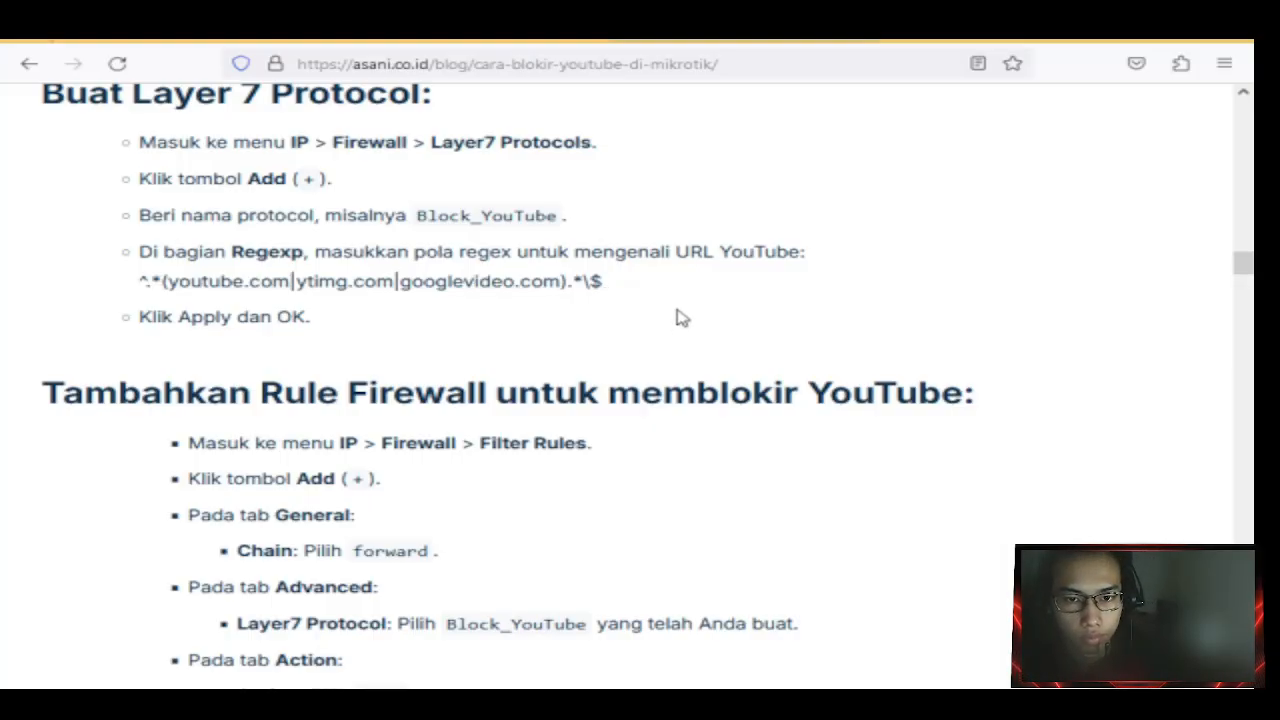
left_click_drag(602, 281, 139, 281)
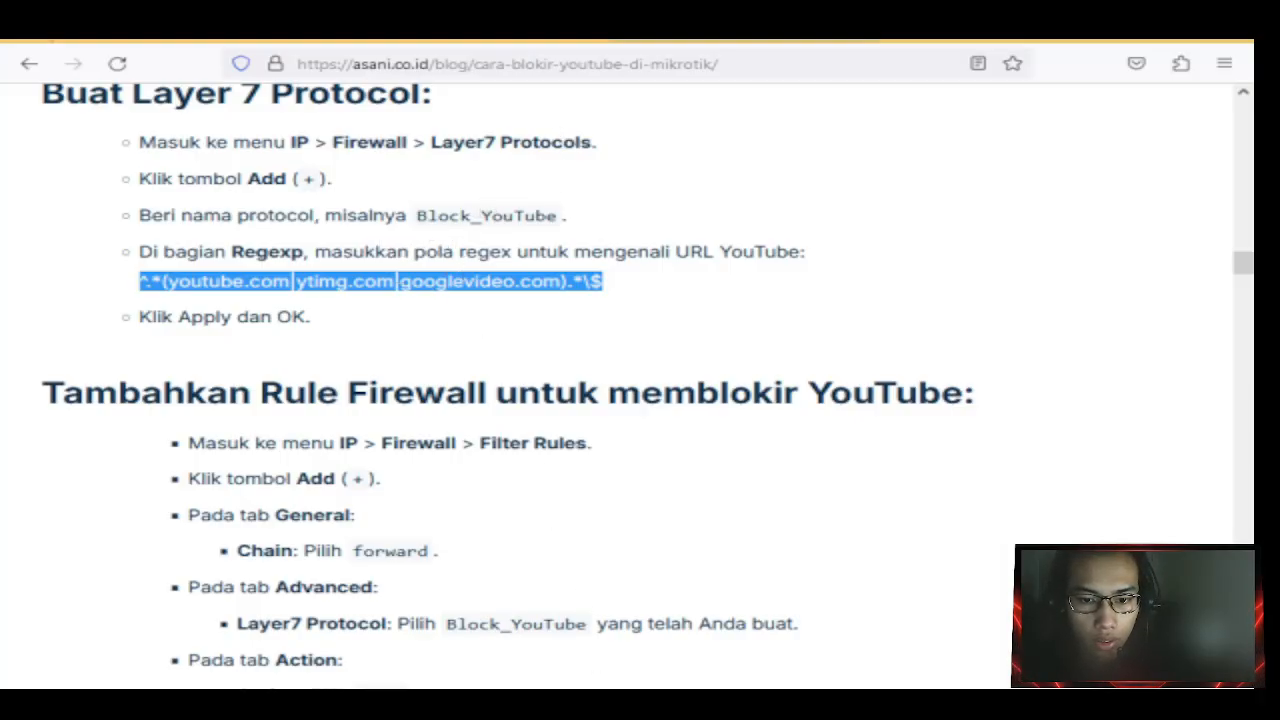
left_click(410, 704)
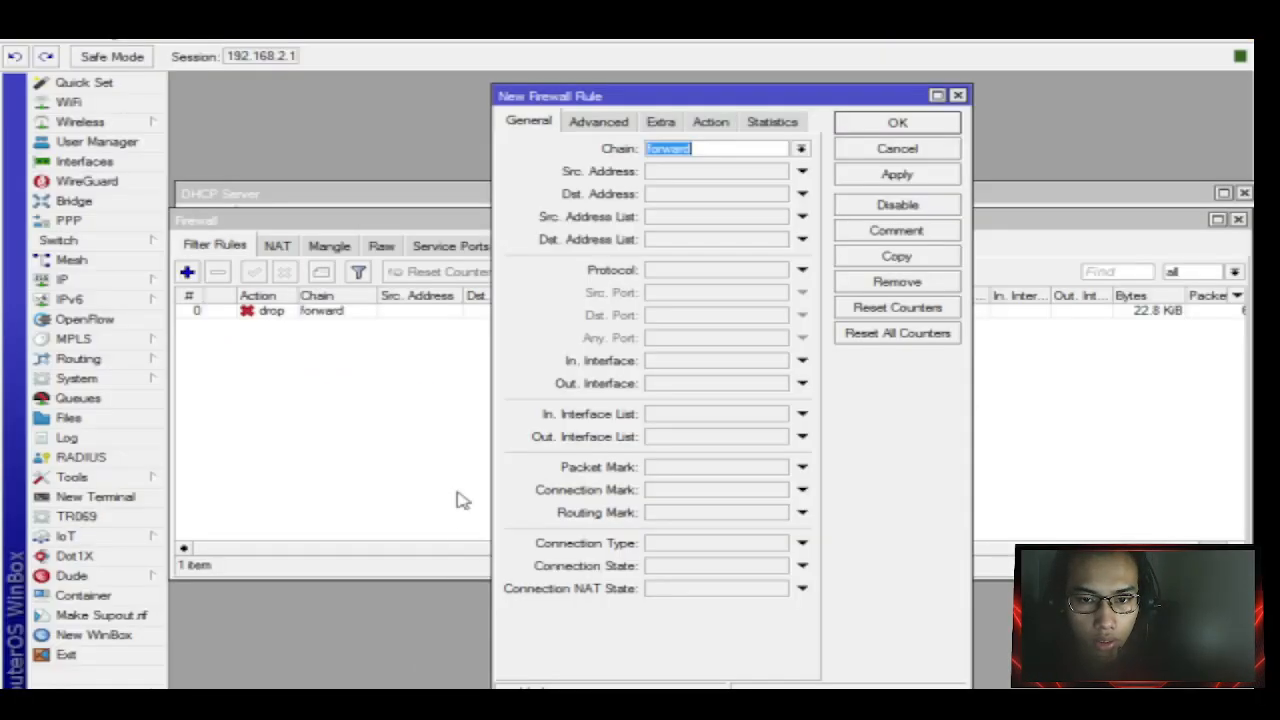
Check the rule's Advanced Layer7 Protocol field, cancel the unfinished rule, and view Address Lists.
left_click(619, 123)
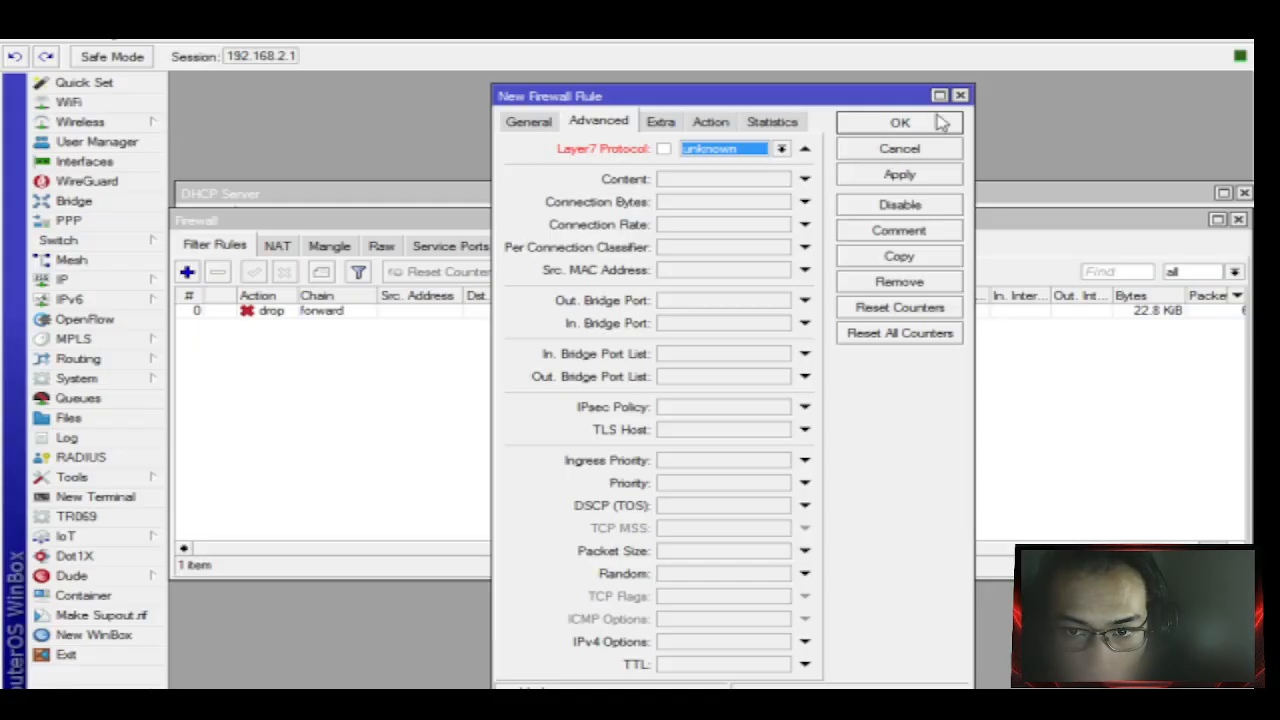
left_click(960, 96)
left_click(663, 246)
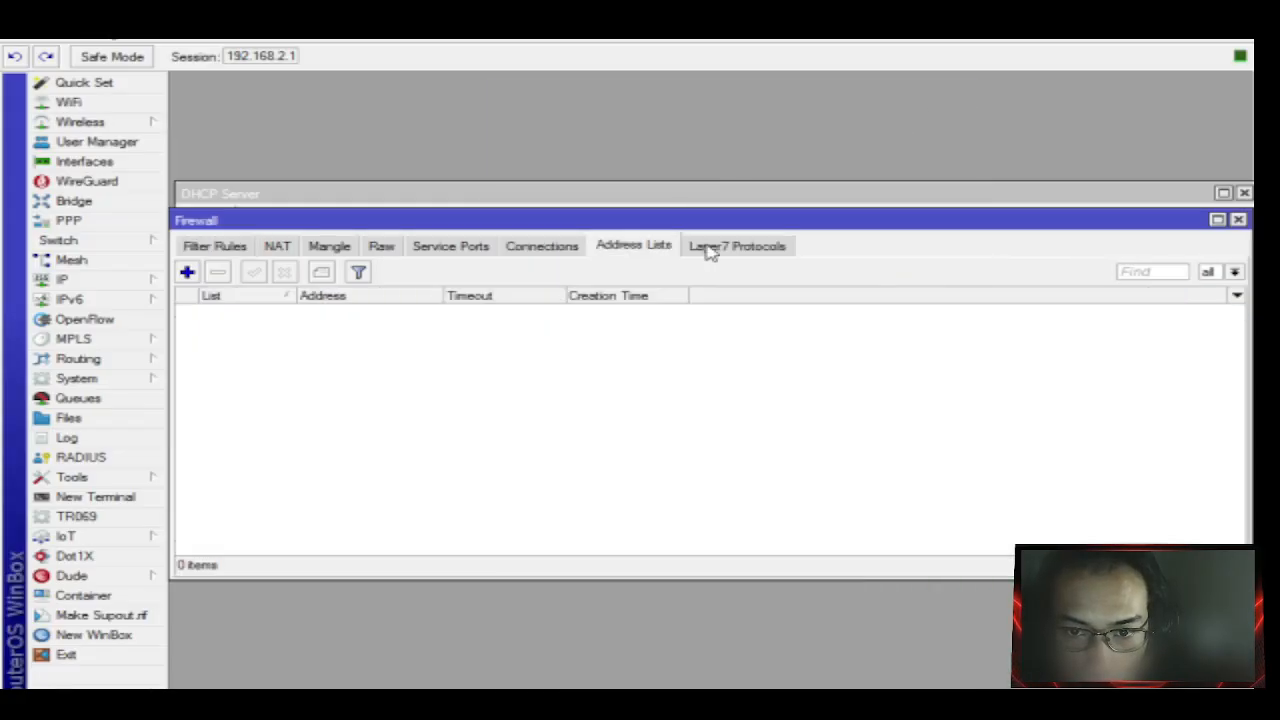
Create a new Layer7 protocol named BlokirYT.
left_click(706, 248)
left_click(187, 272)
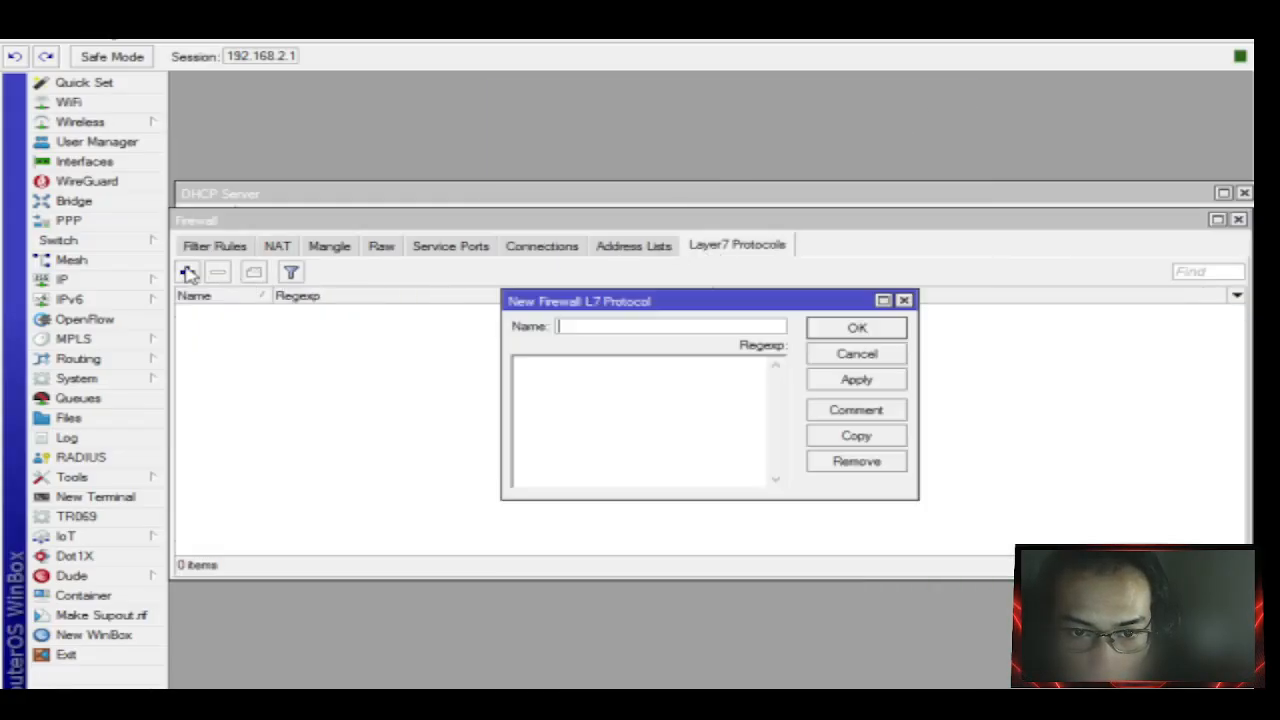
left_click(600, 325)
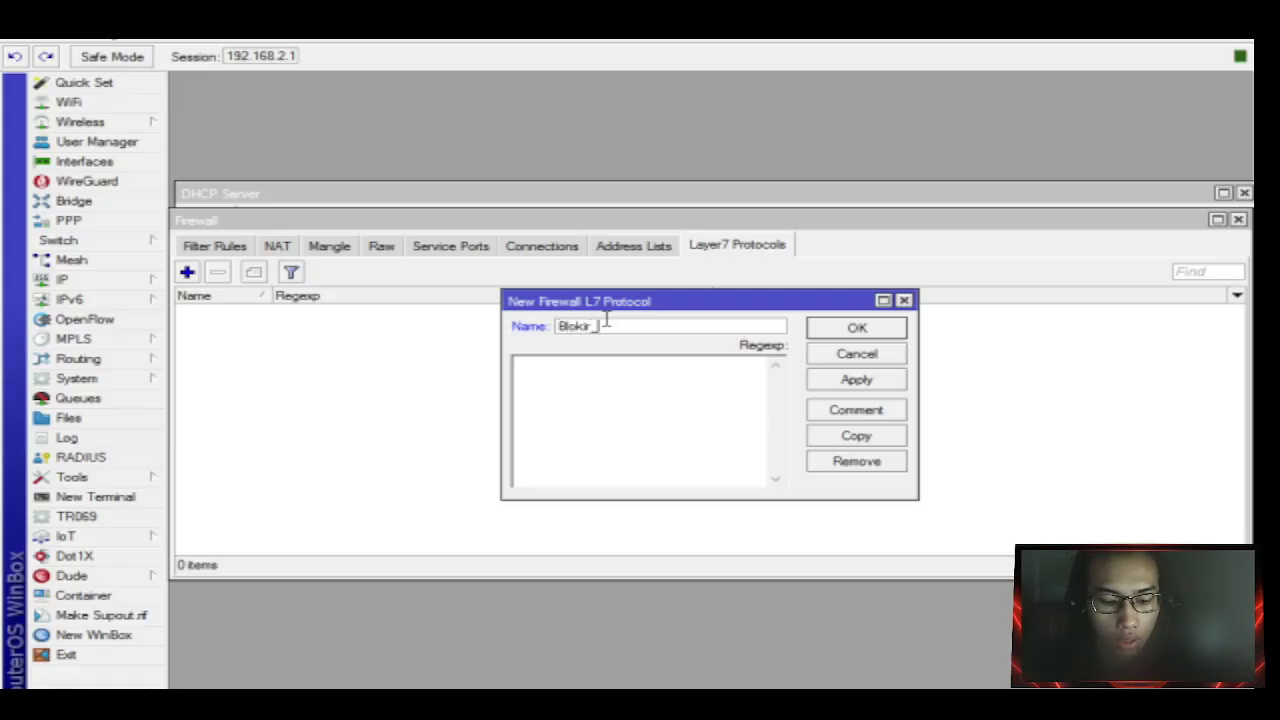
type("YT")
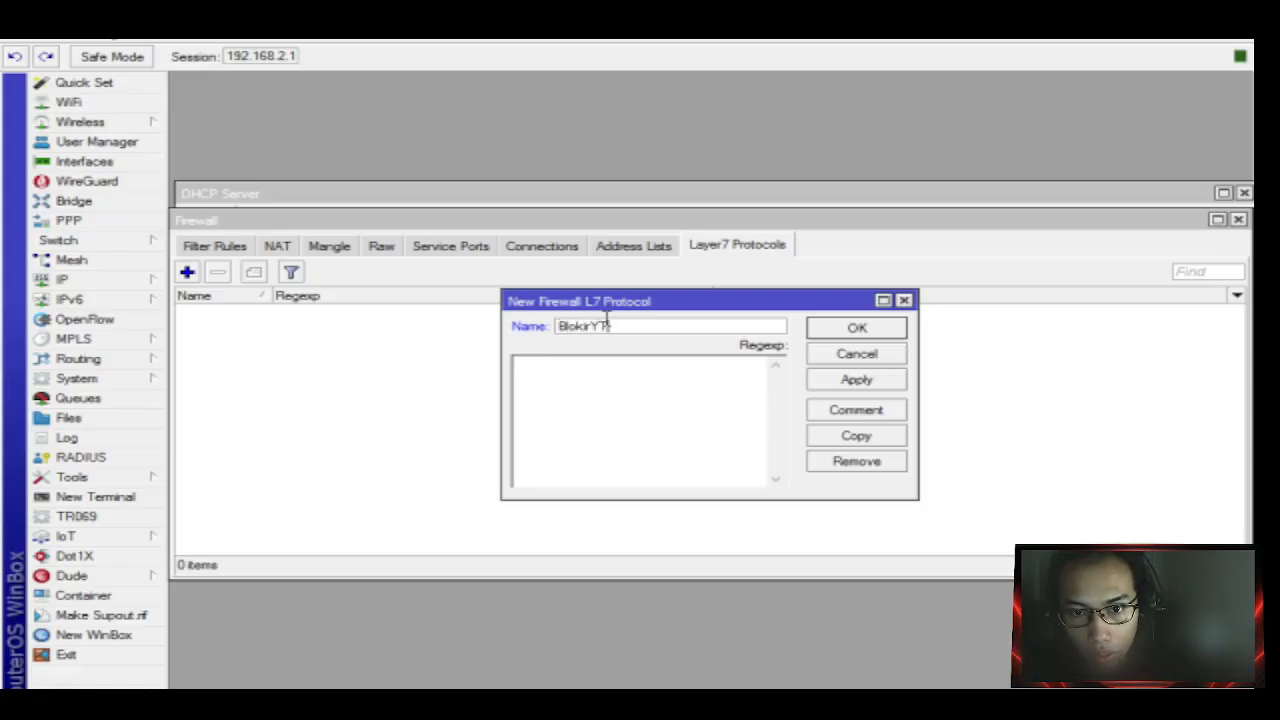
left_click(856, 380)
left_click(856, 331)
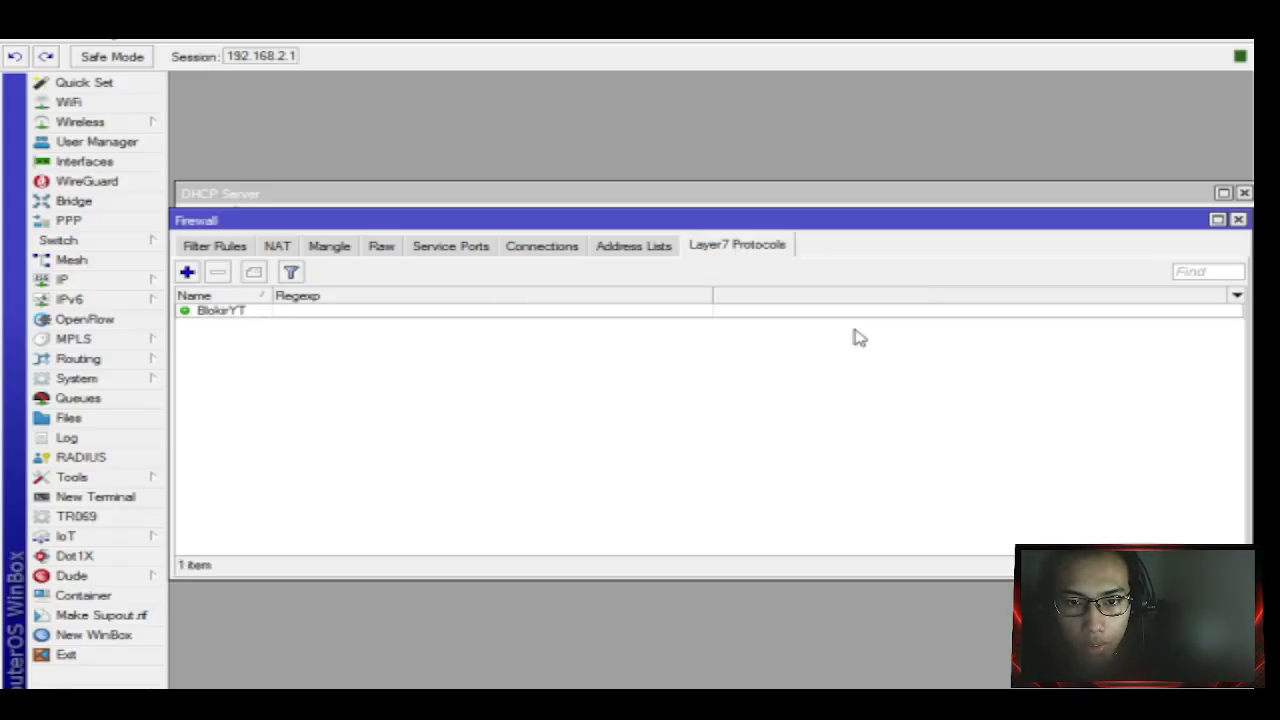
Paste the youtube.com|ytimg.com|googlevideo.com regex into BlokirYT's Regexp and save it.
double_click(466, 313)
left_click(578, 375)
type("^.*(youtube.com|ytimg.com|googlevideo.com).*$")
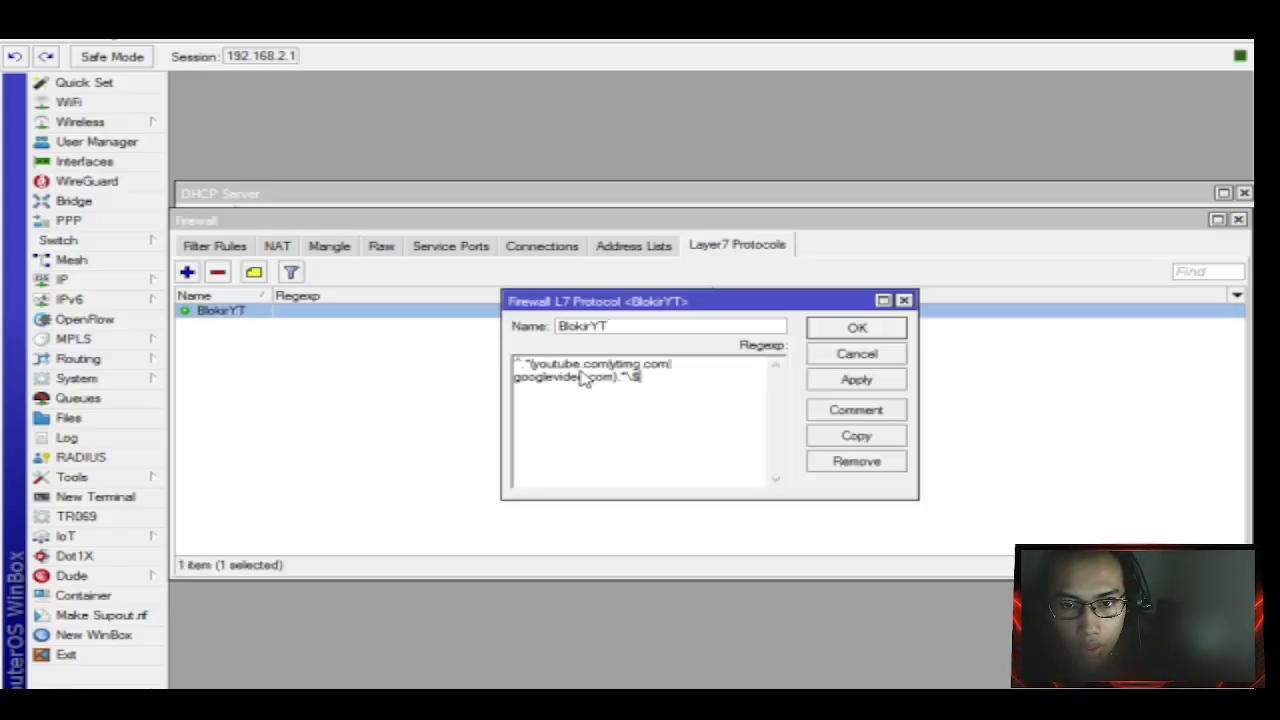
left_click(845, 382)
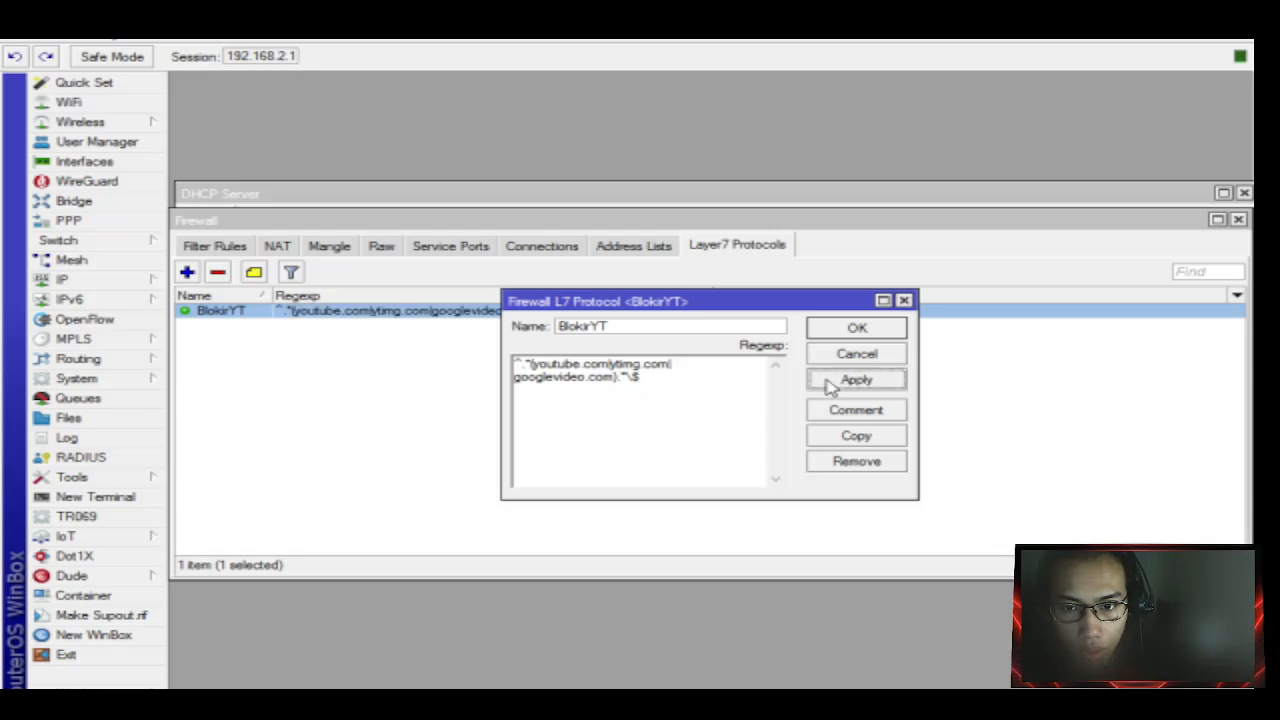
left_click(857, 329)
left_click(238, 248)
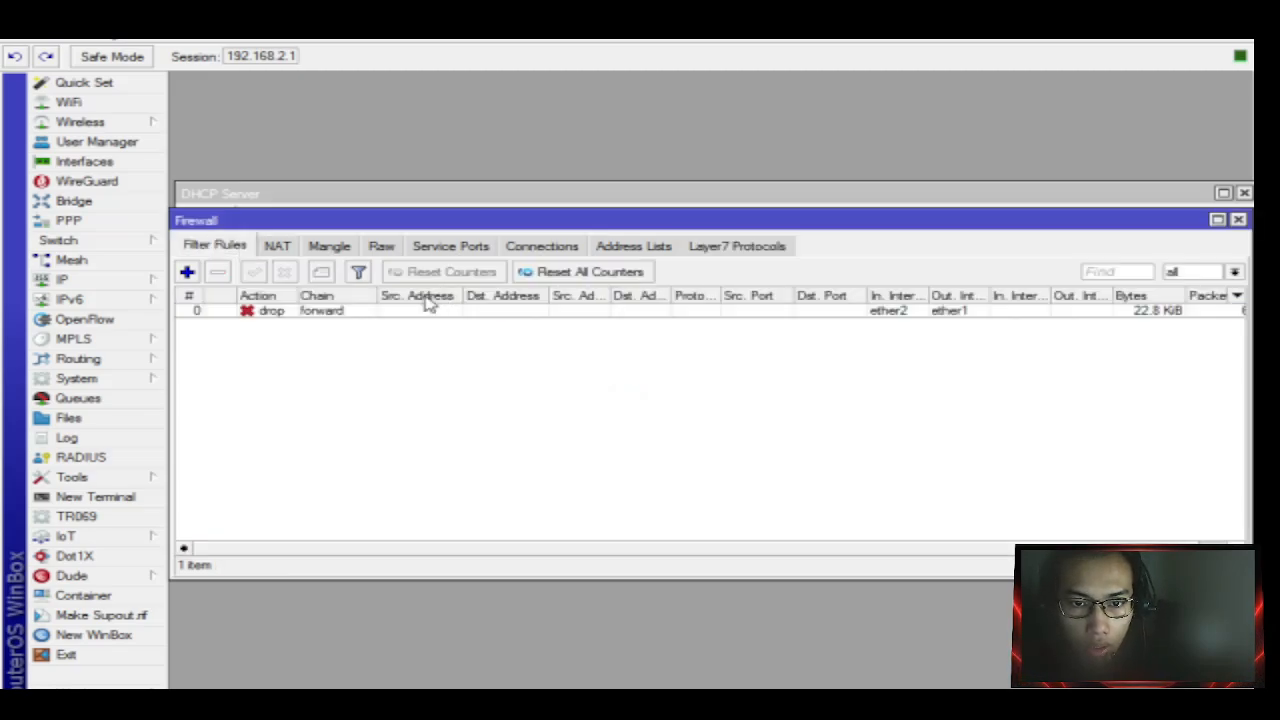
Start a new filter rule matching Layer7 protocol BlokirYT with its action set to drop.
left_click(188, 273)
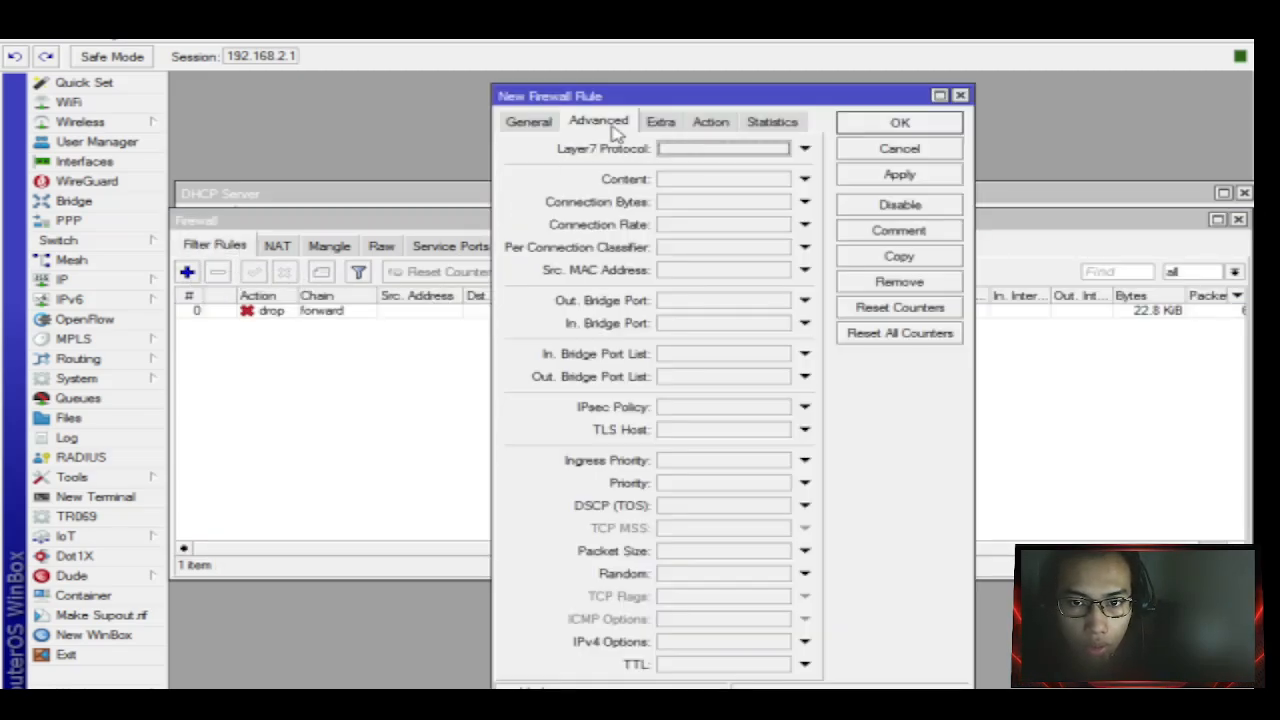
left_click(706, 150)
left_click(720, 154)
left_click(728, 156)
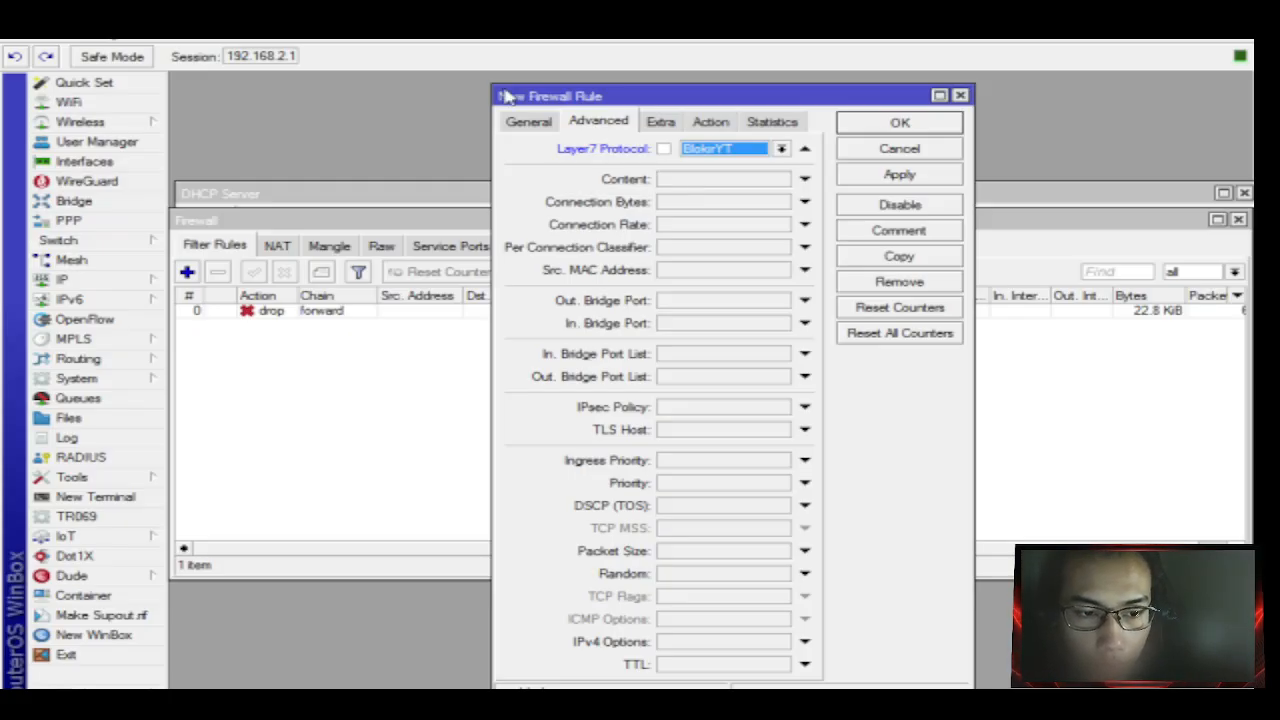
left_click(712, 122)
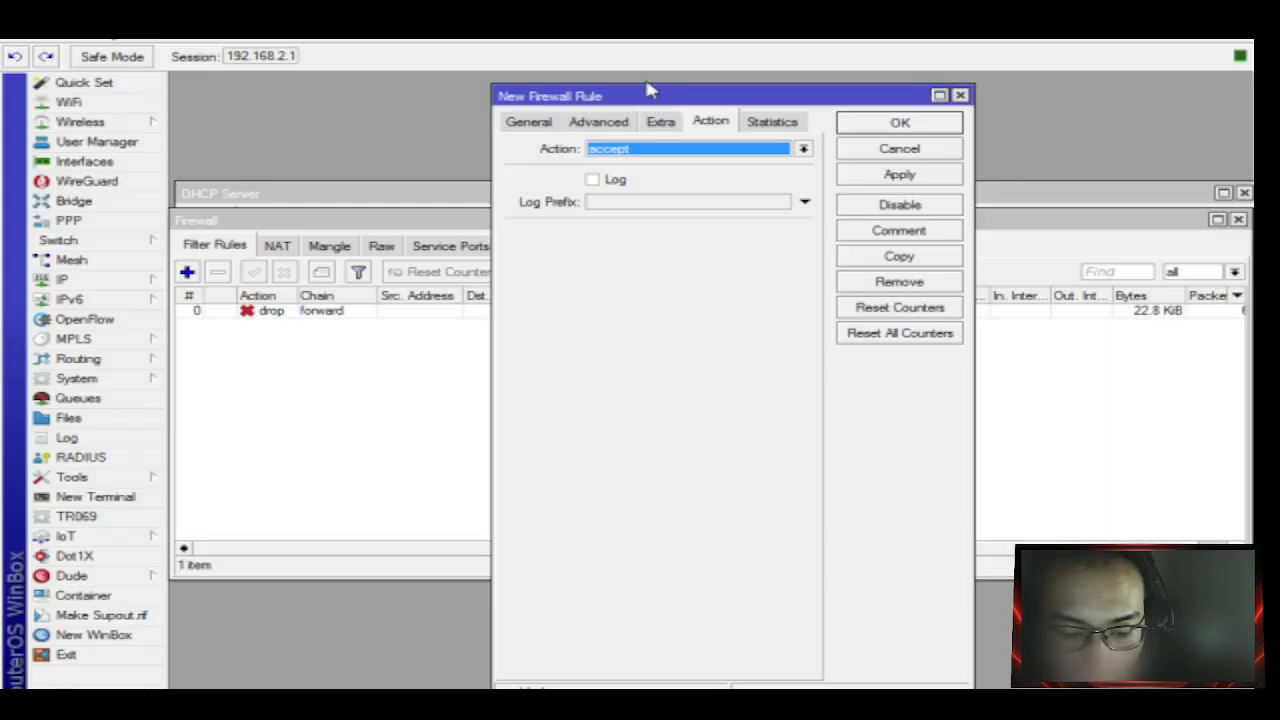
left_click(766, 149)
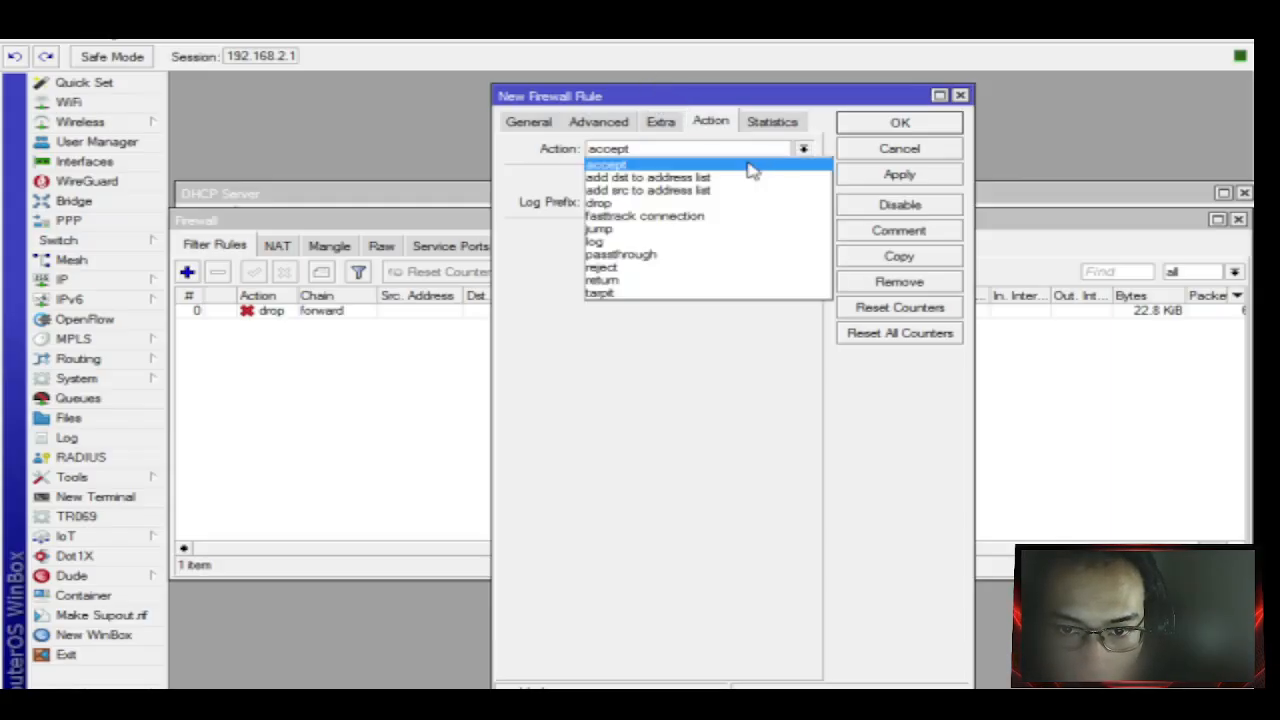
left_click(690, 204)
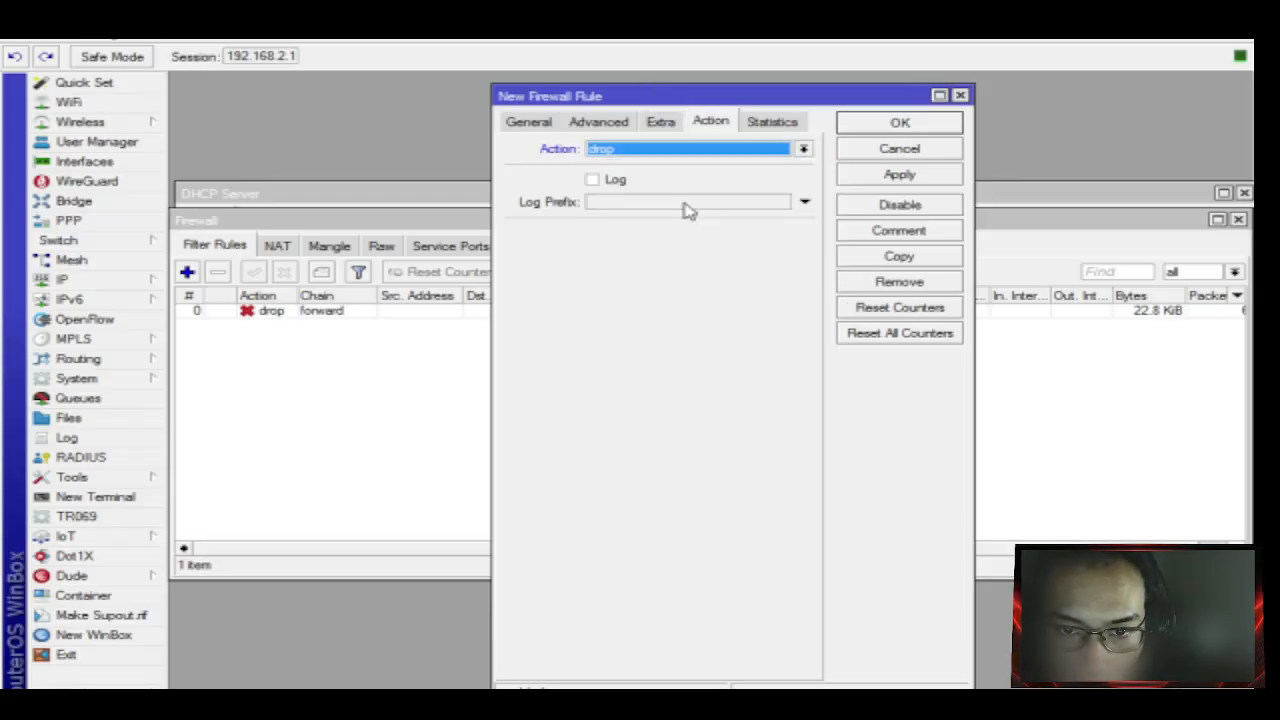
left_click(721, 157)
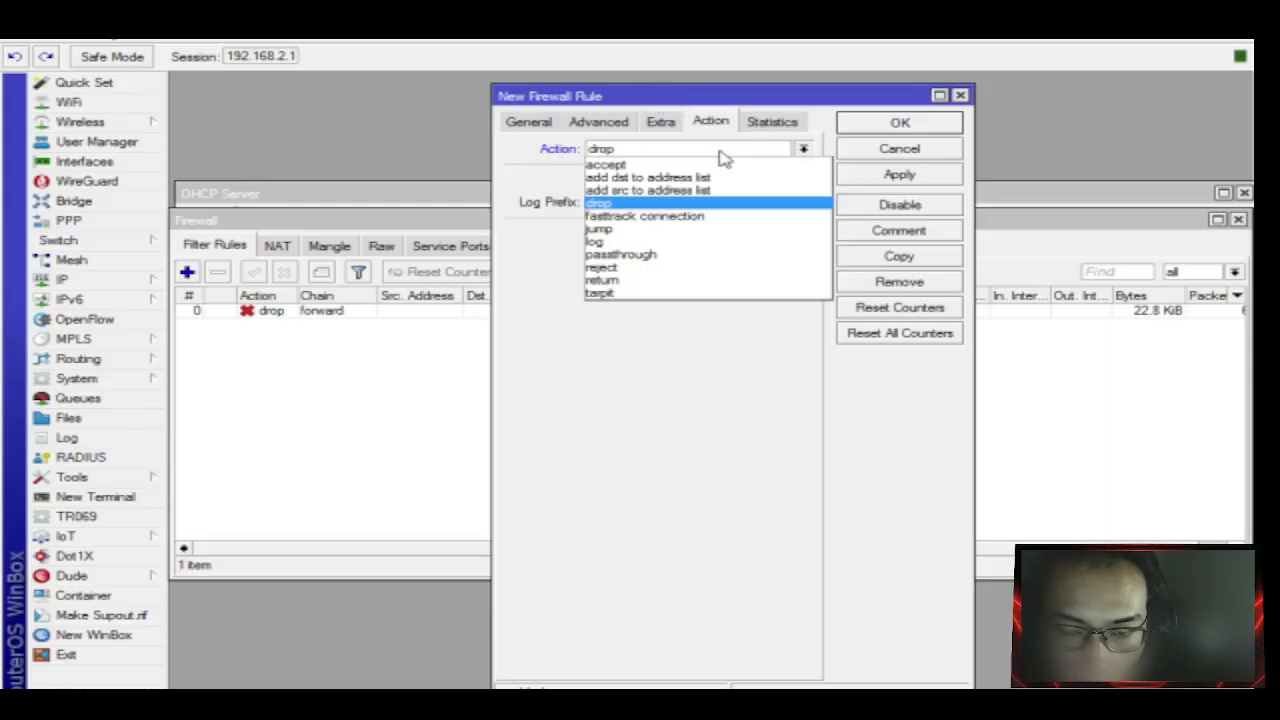
left_click(661, 206)
Set the YouTube drop rule's In. Interface to ether2 and Out. Interface to ether1, then apply and save.
left_click(548, 126)
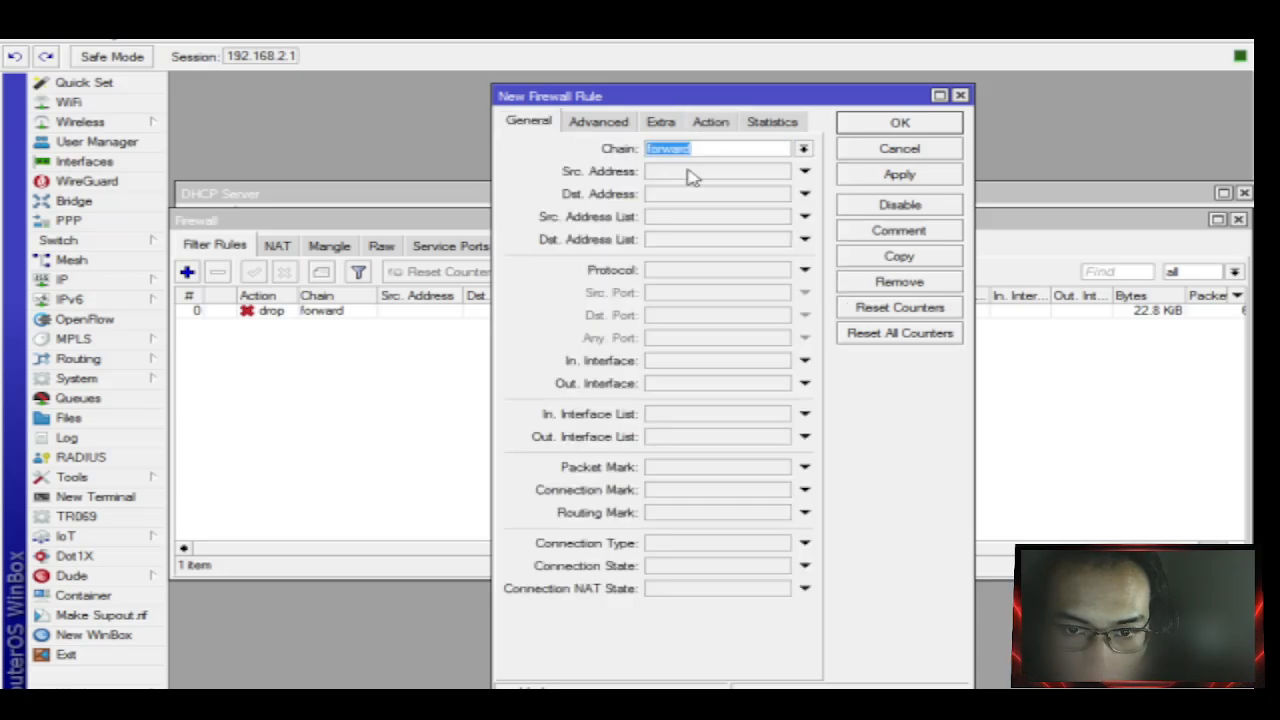
left_click(700, 371)
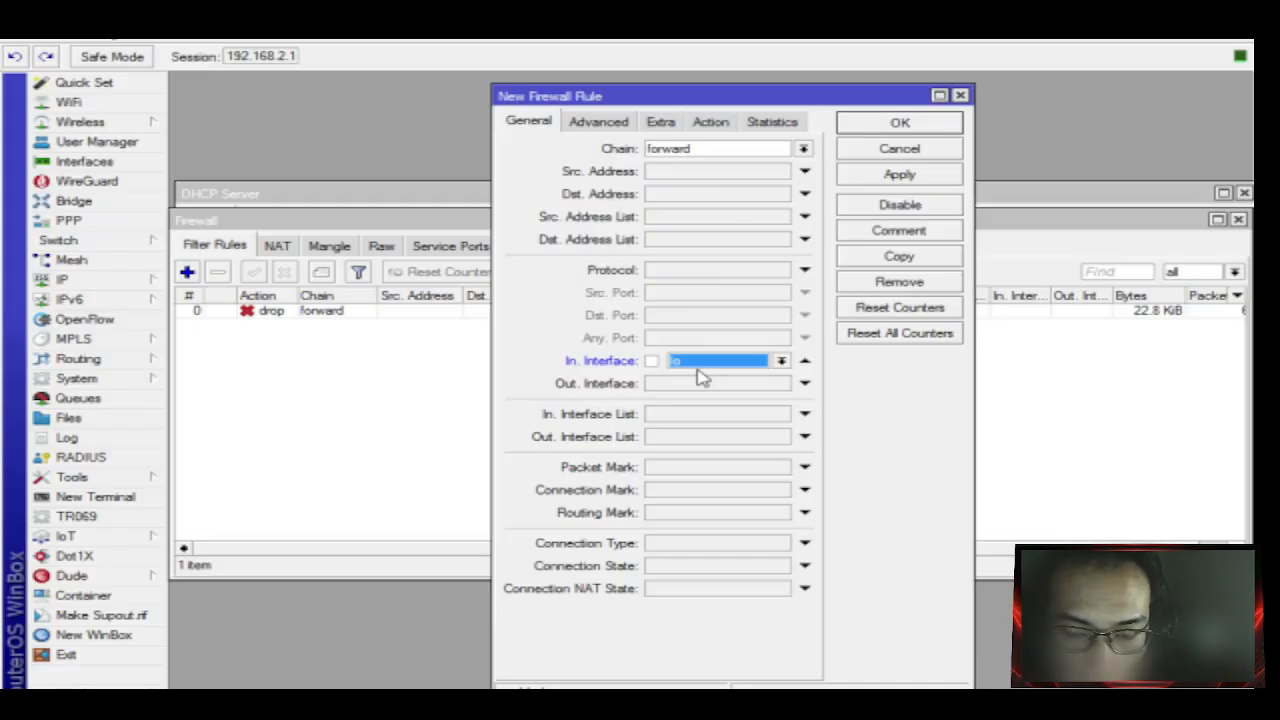
left_click(712, 366)
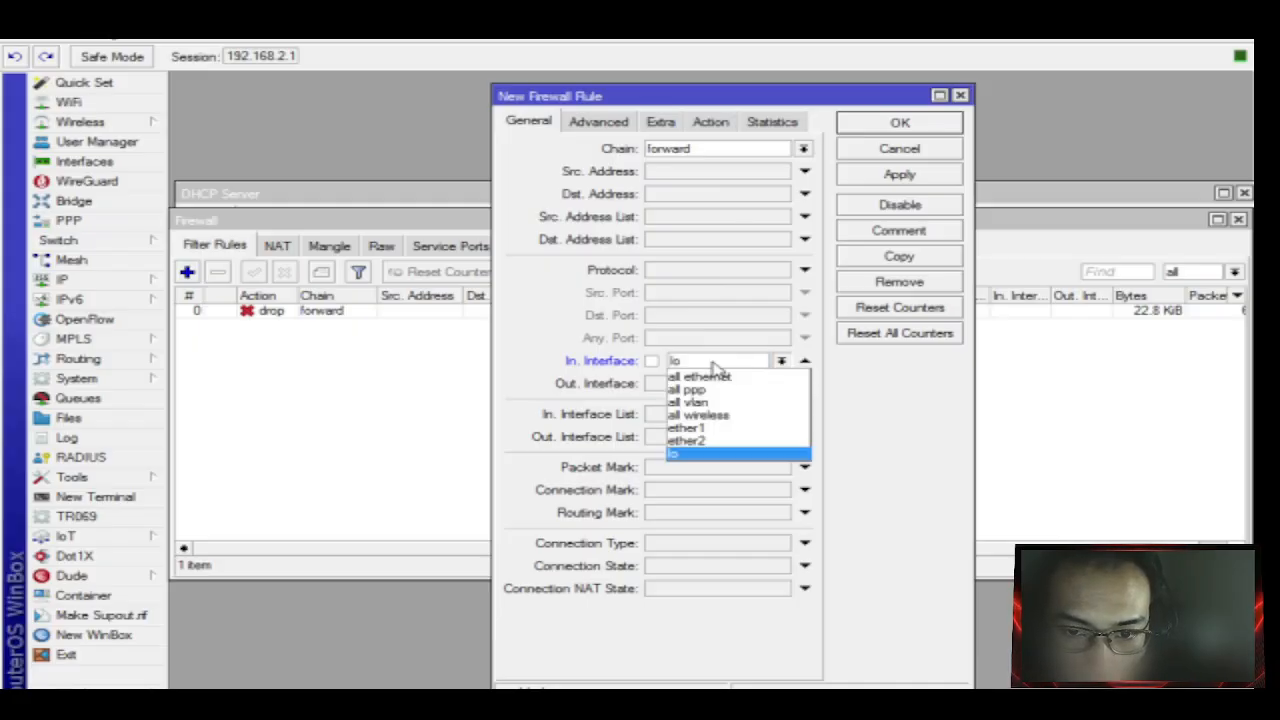
left_click(700, 443)
left_click(694, 390)
left_click(700, 385)
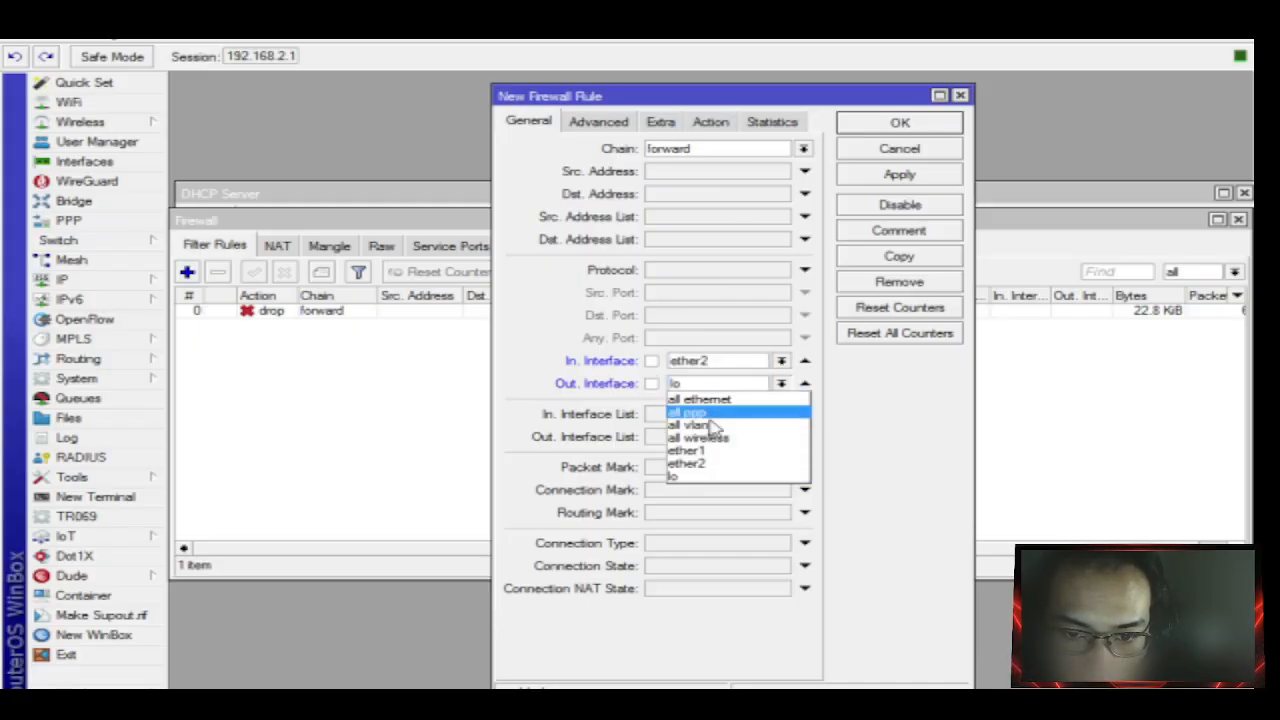
left_click(714, 451)
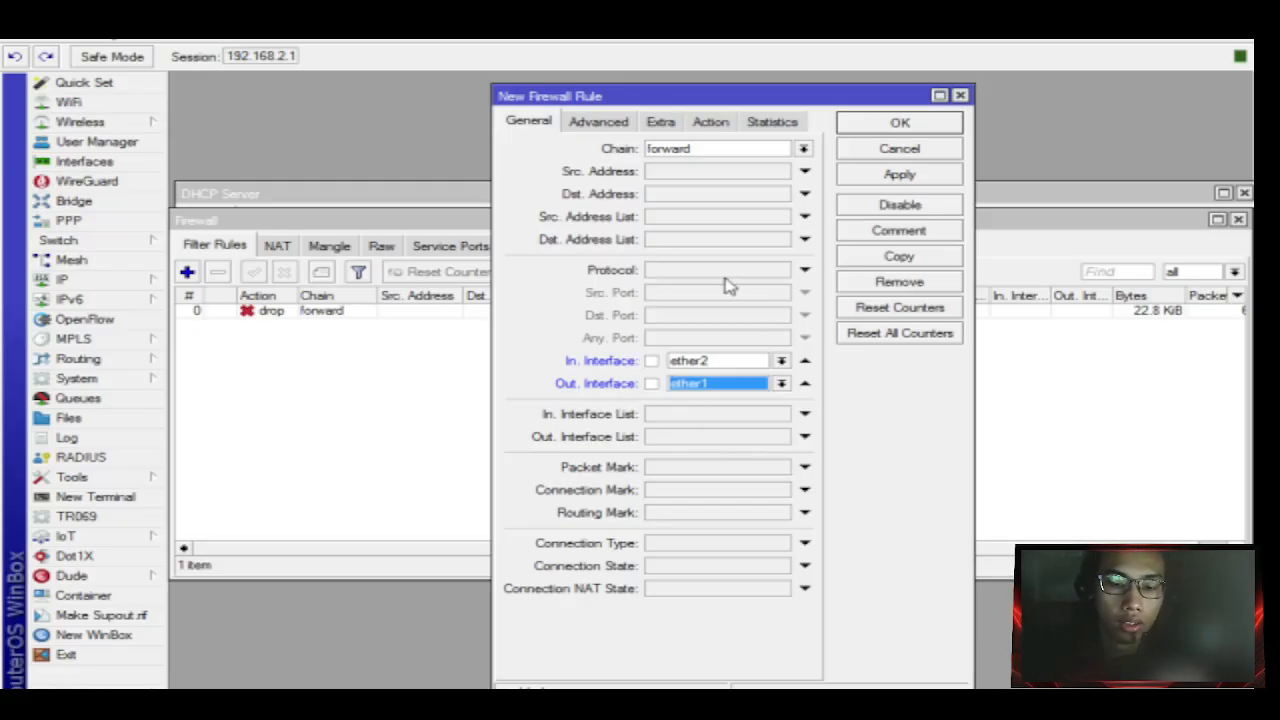
left_click(880, 176)
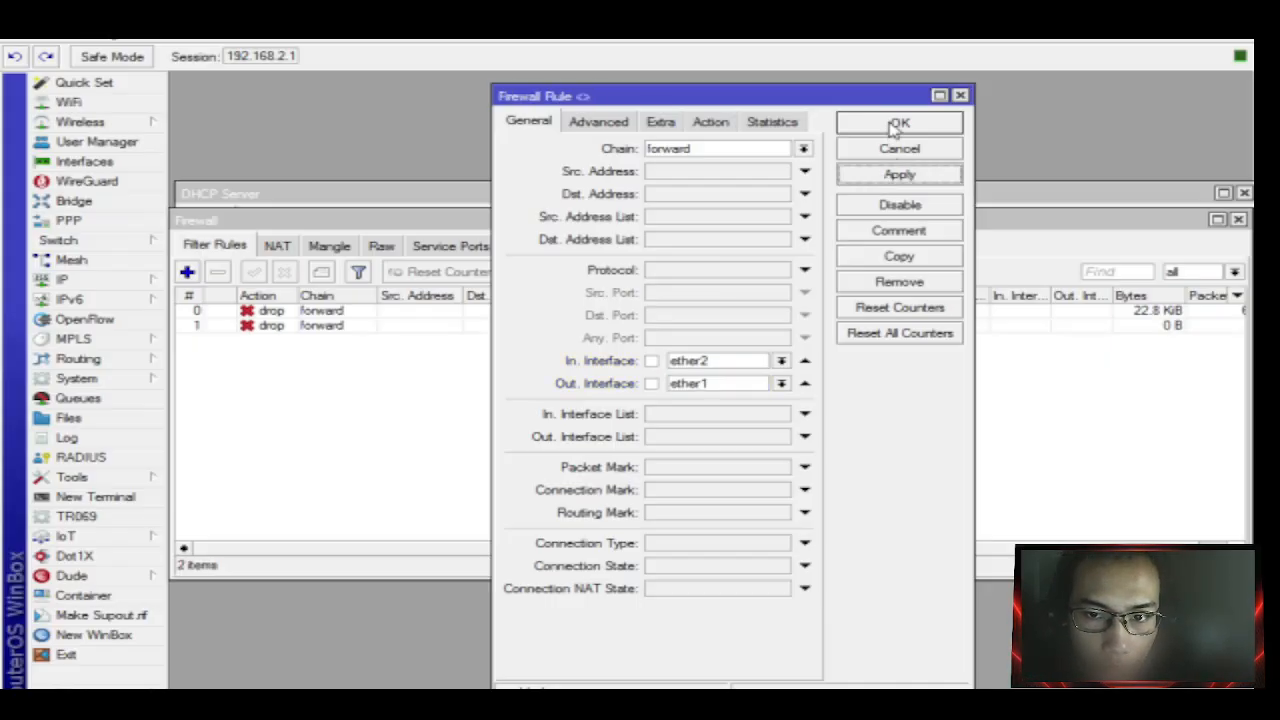
left_click(893, 128)
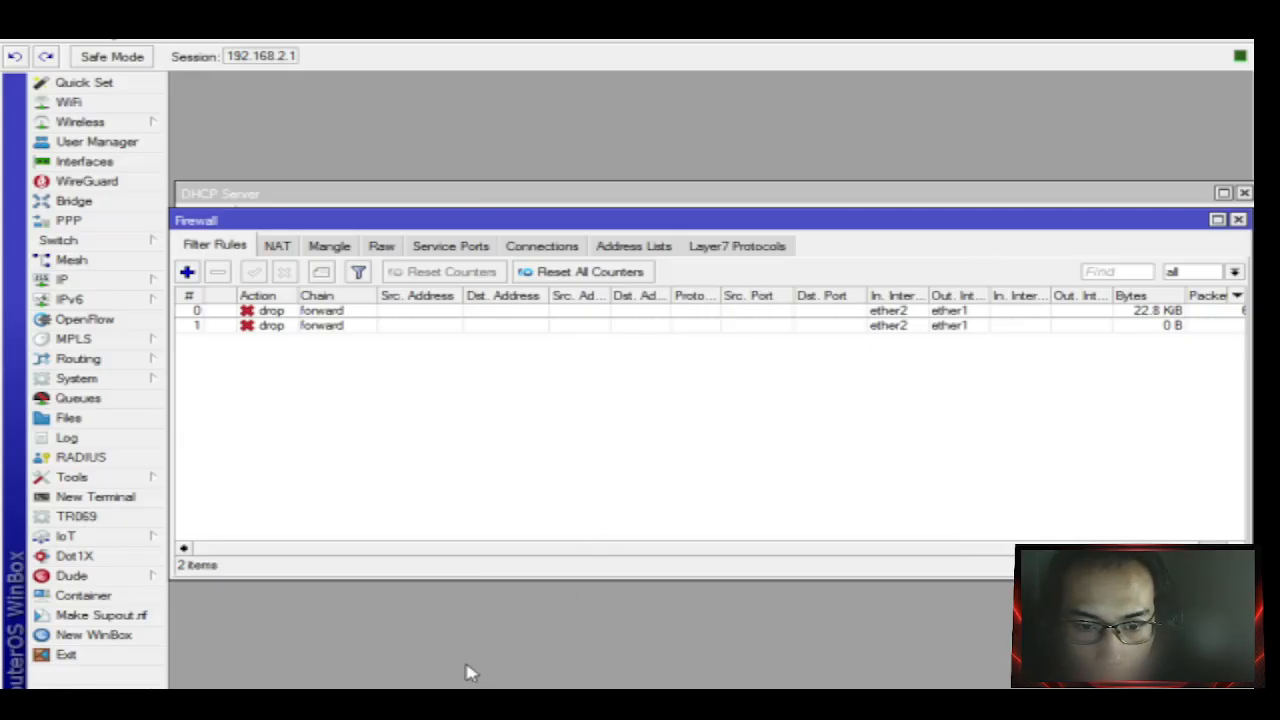
Clear all recent Firefox history, cookies and cache.
left_click(324, 702)
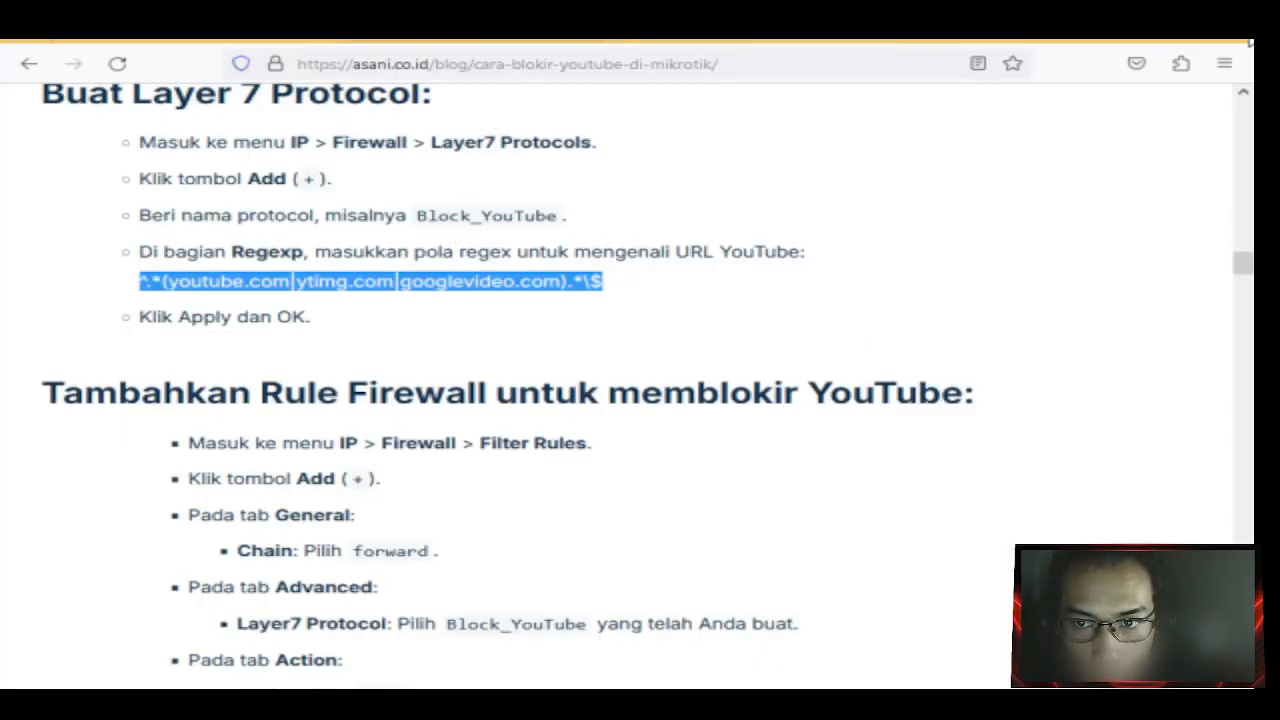
left_click(1222, 64)
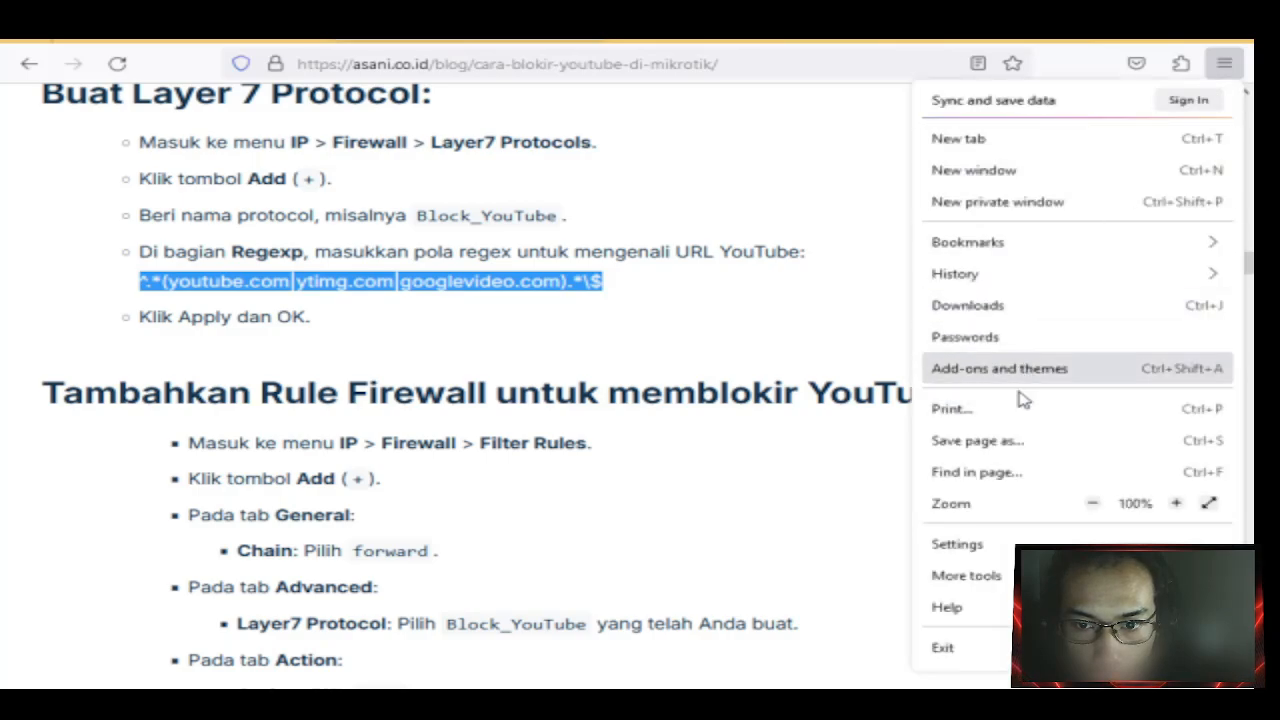
left_click(1043, 275)
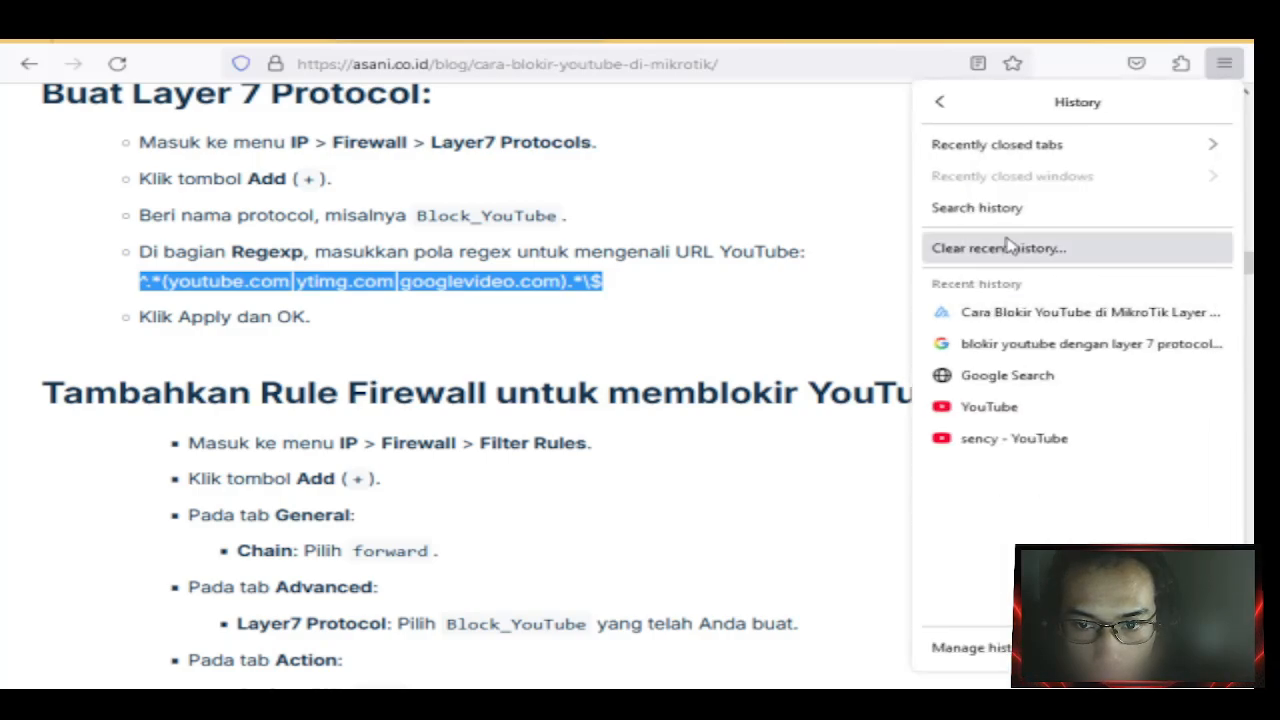
left_click(955, 250)
left_click(688, 482)
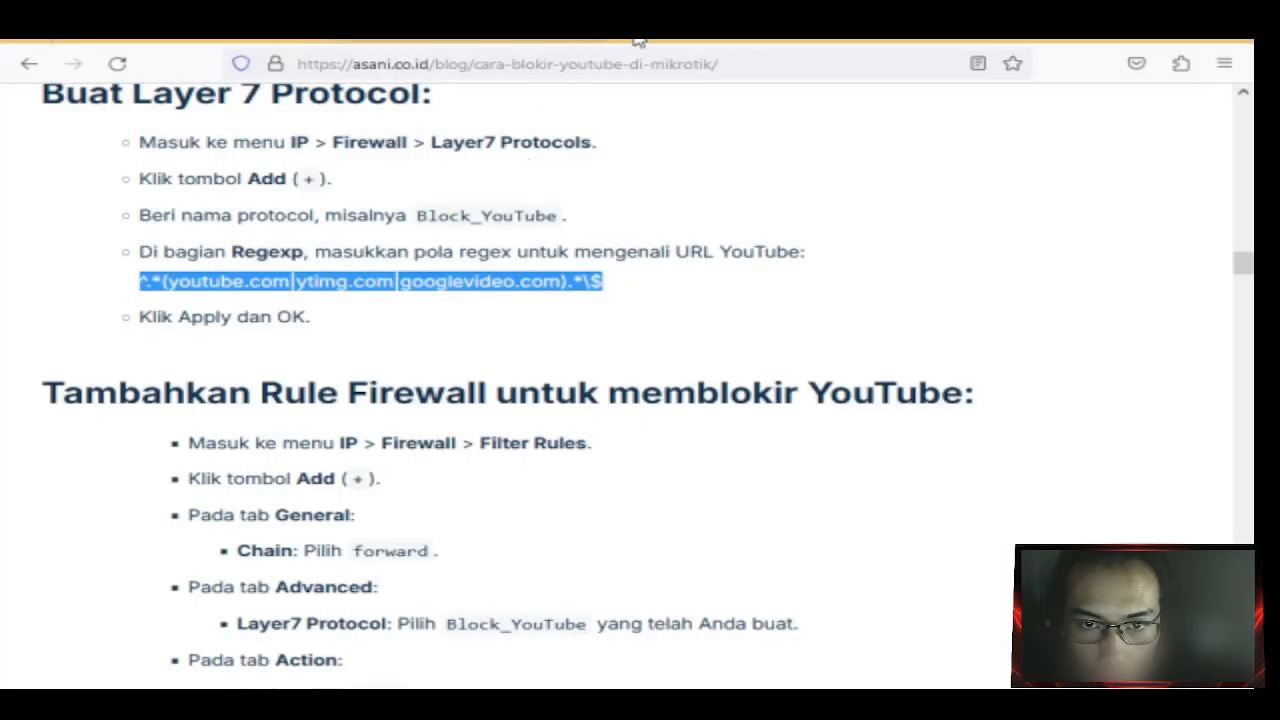
Load YouTube in a new tab and check that bsi.ac.id is blocked.
left_click(633, 35)
left_click(613, 63)
left_click(243, 543)
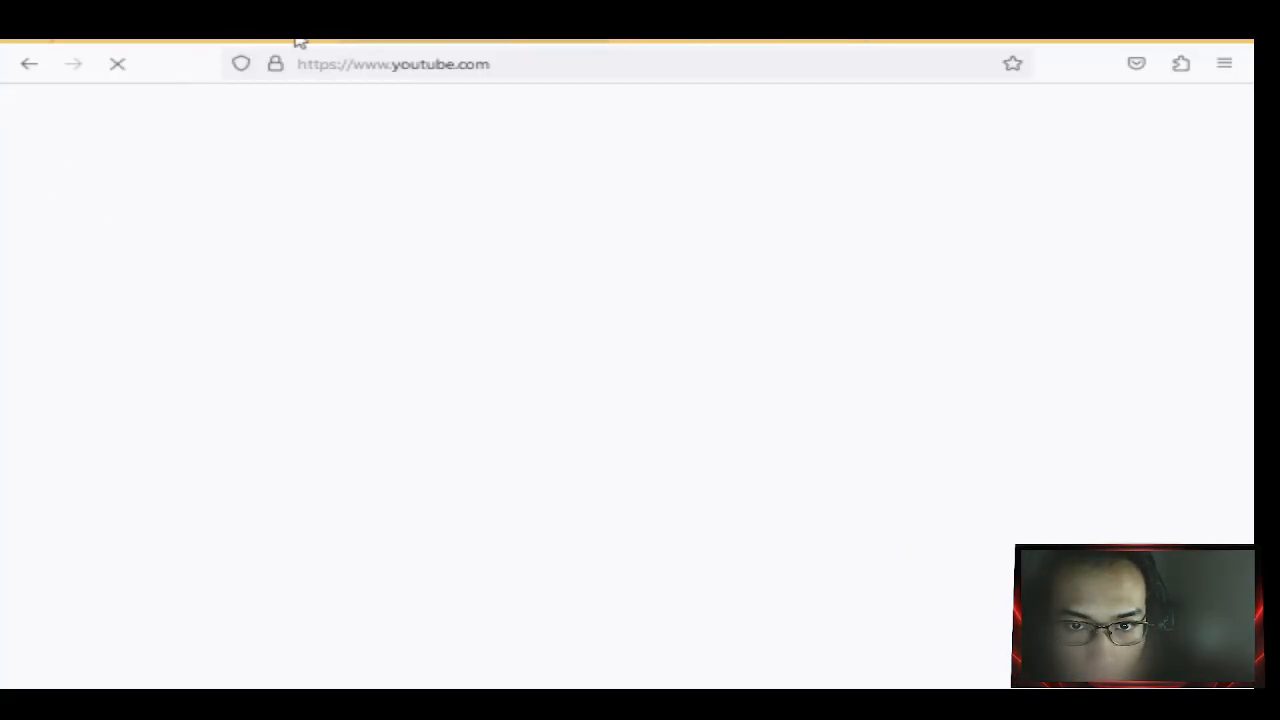
left_click(240, 36)
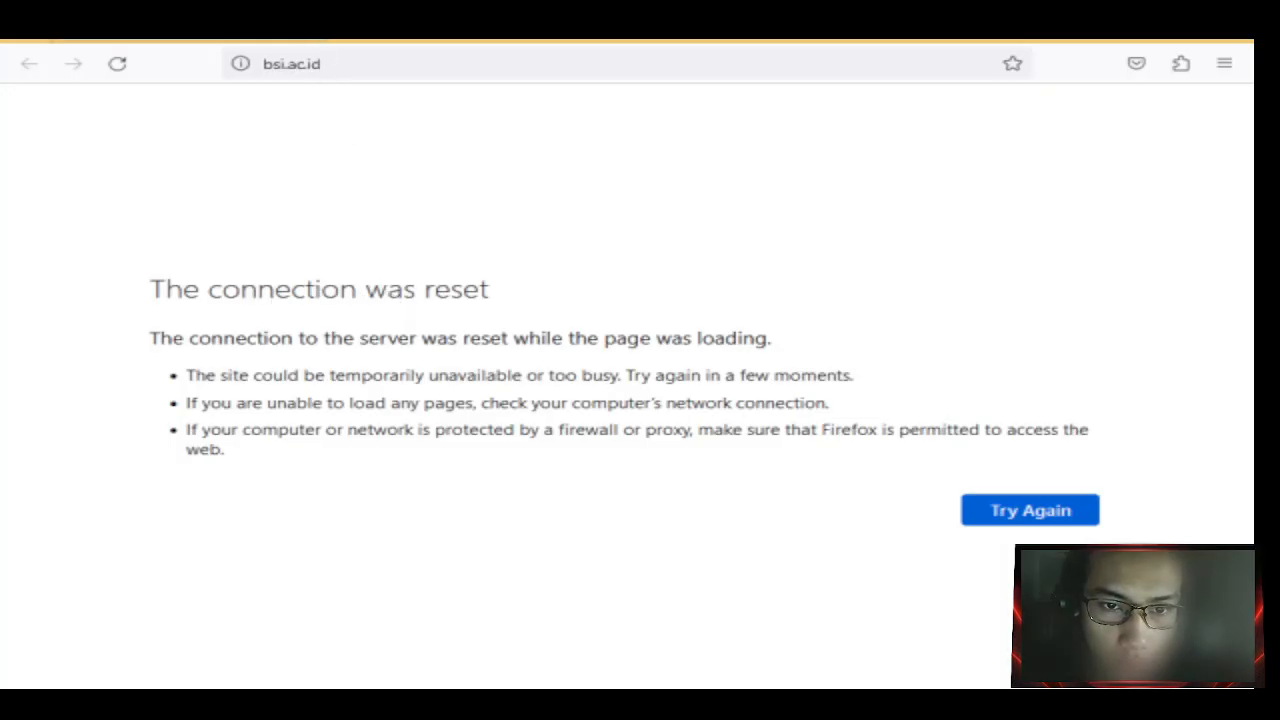
left_click(330, 42)
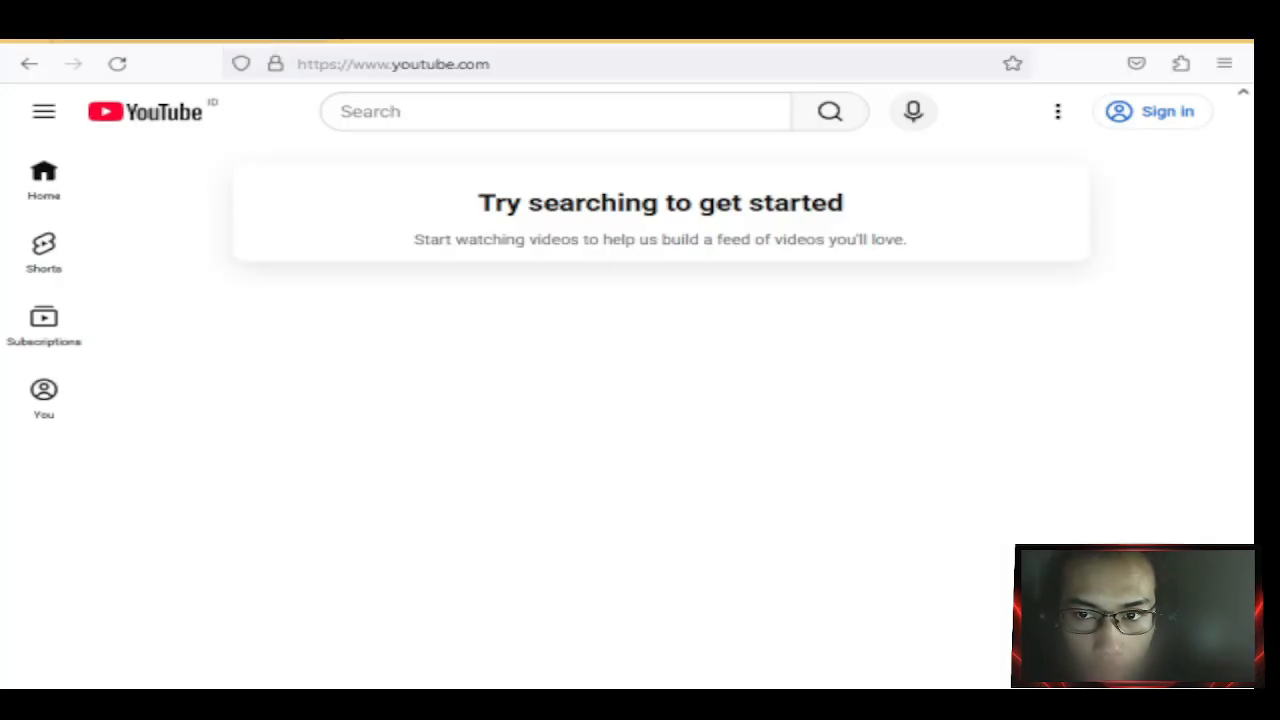
Open a new tab and clear all browsing history, cookies and cache.
left_click(1225, 66)
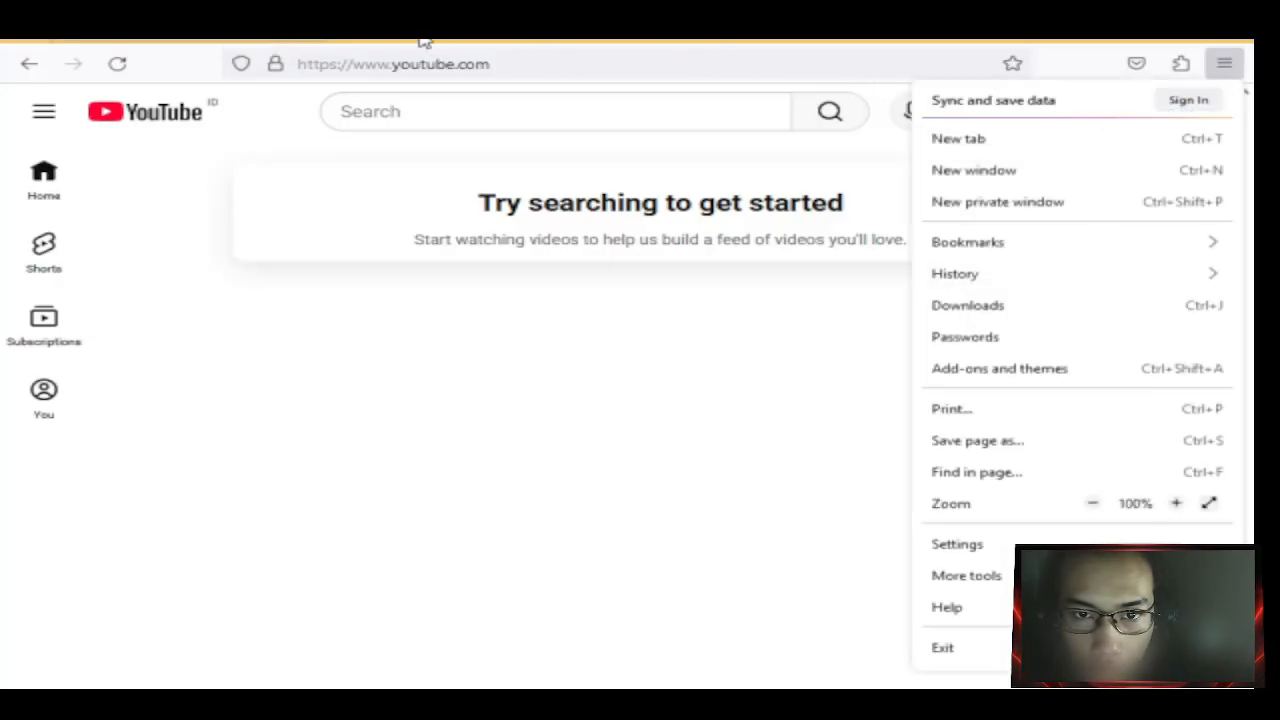
left_click(361, 27)
left_click(1236, 67)
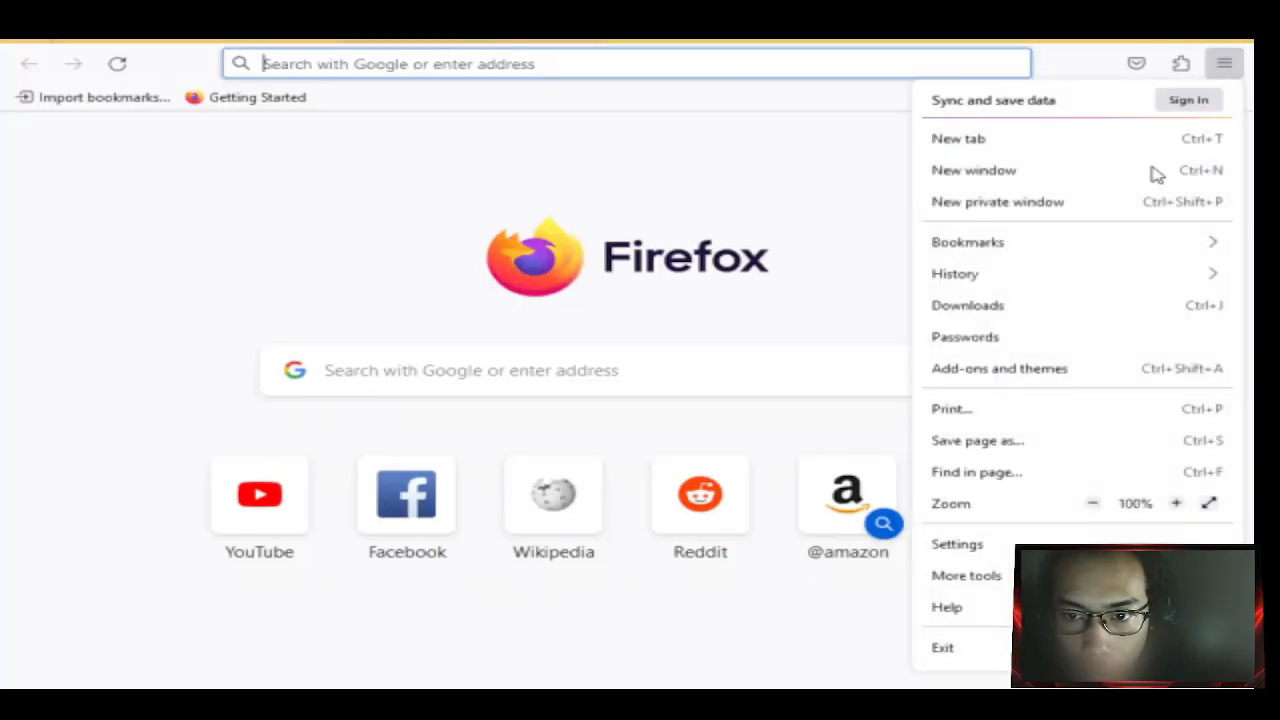
left_click(1054, 277)
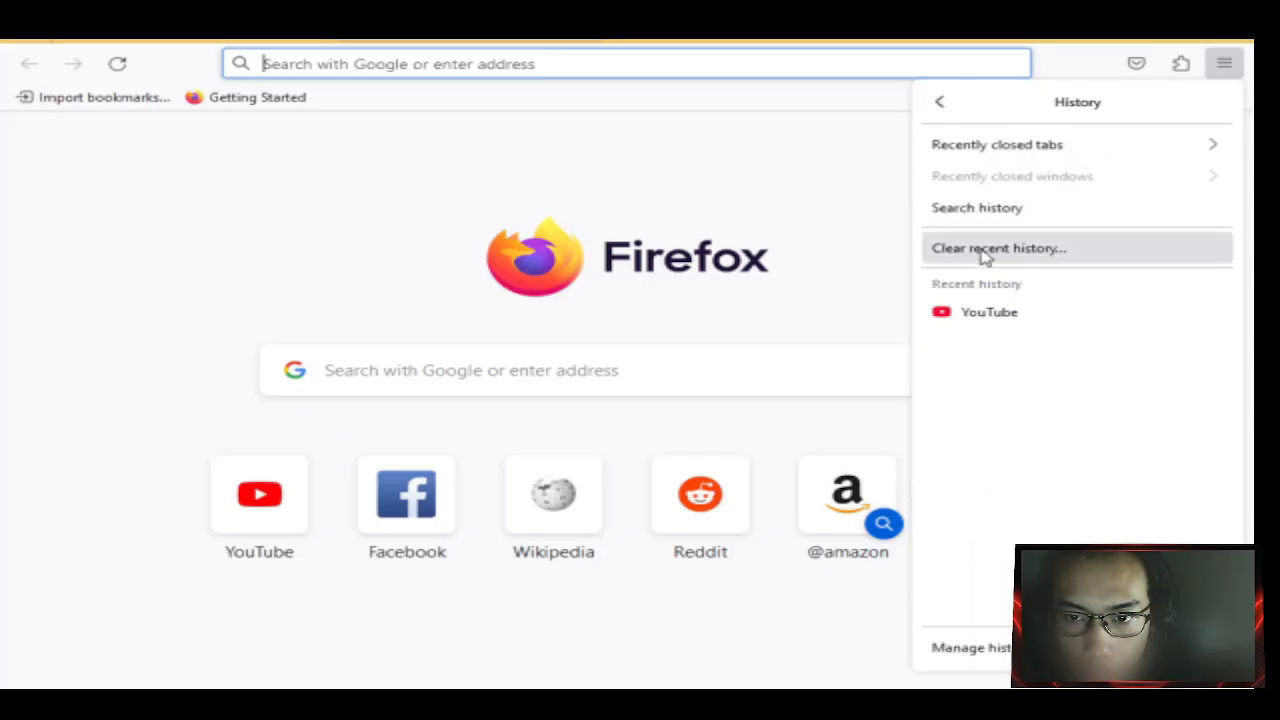
left_click(982, 250)
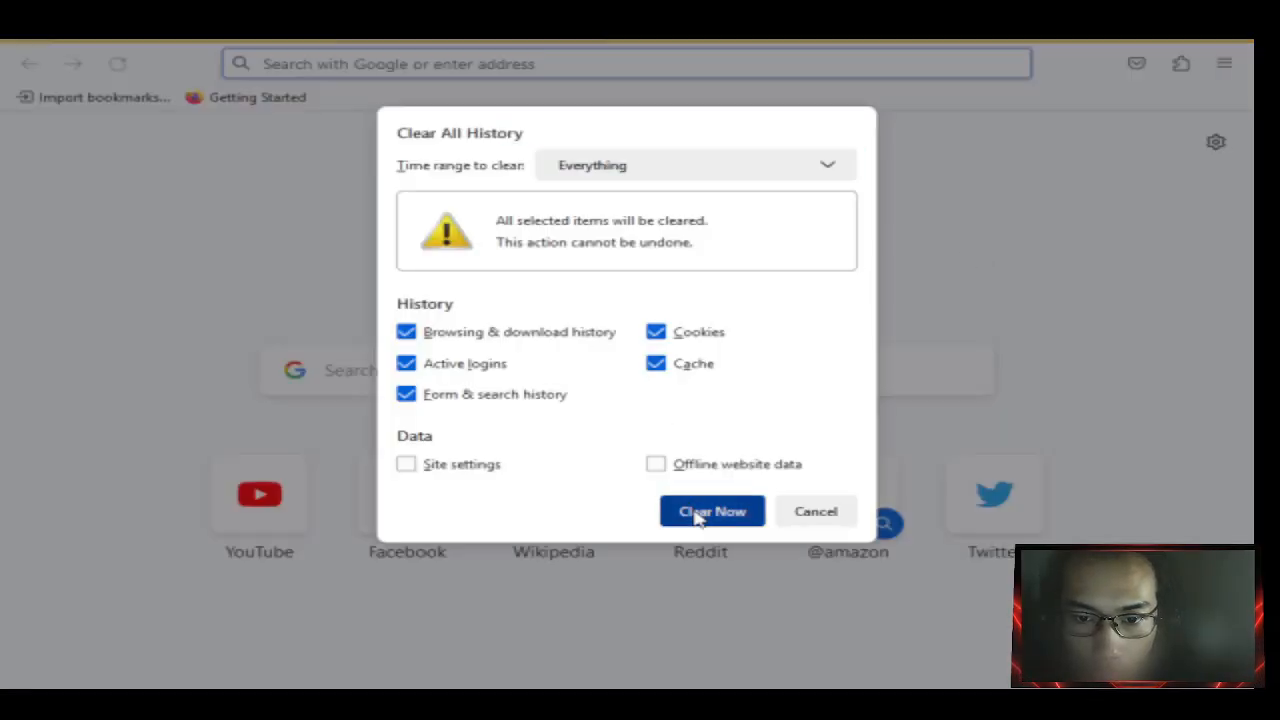
left_click(694, 512)
Clear all browsing history, cookies and cache a second time.
left_click(264, 63)
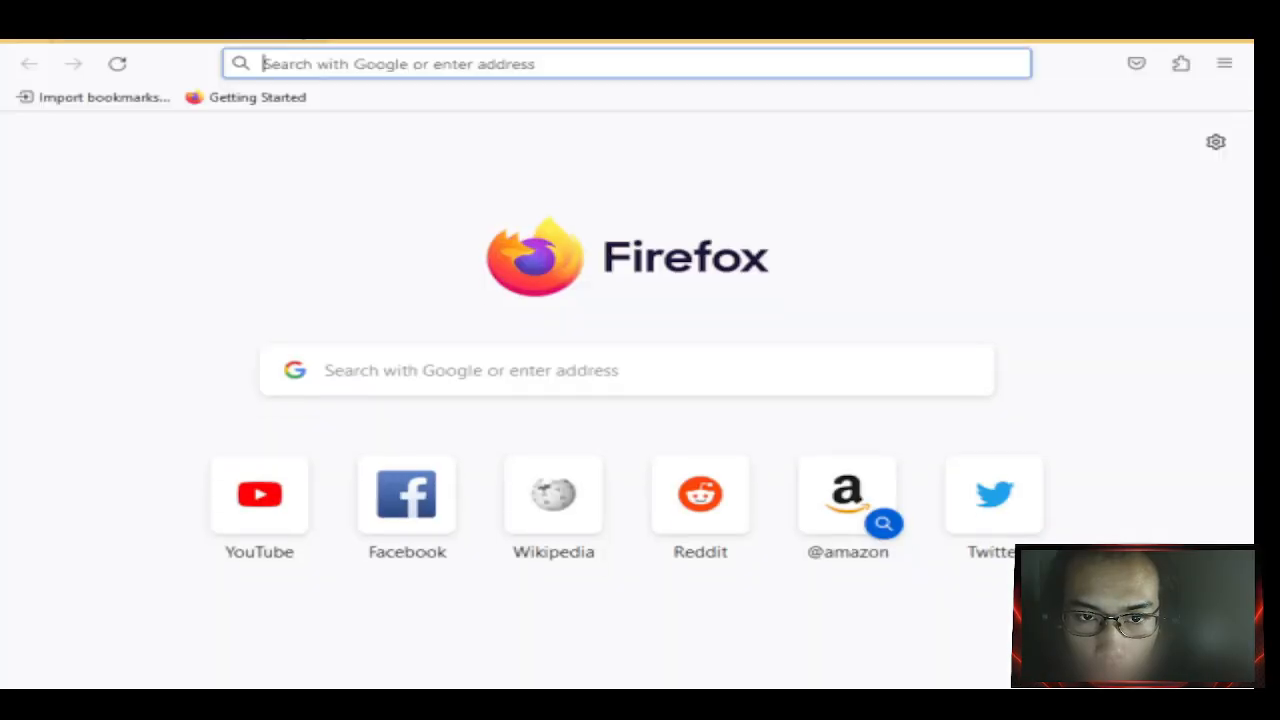
left_click(1226, 66)
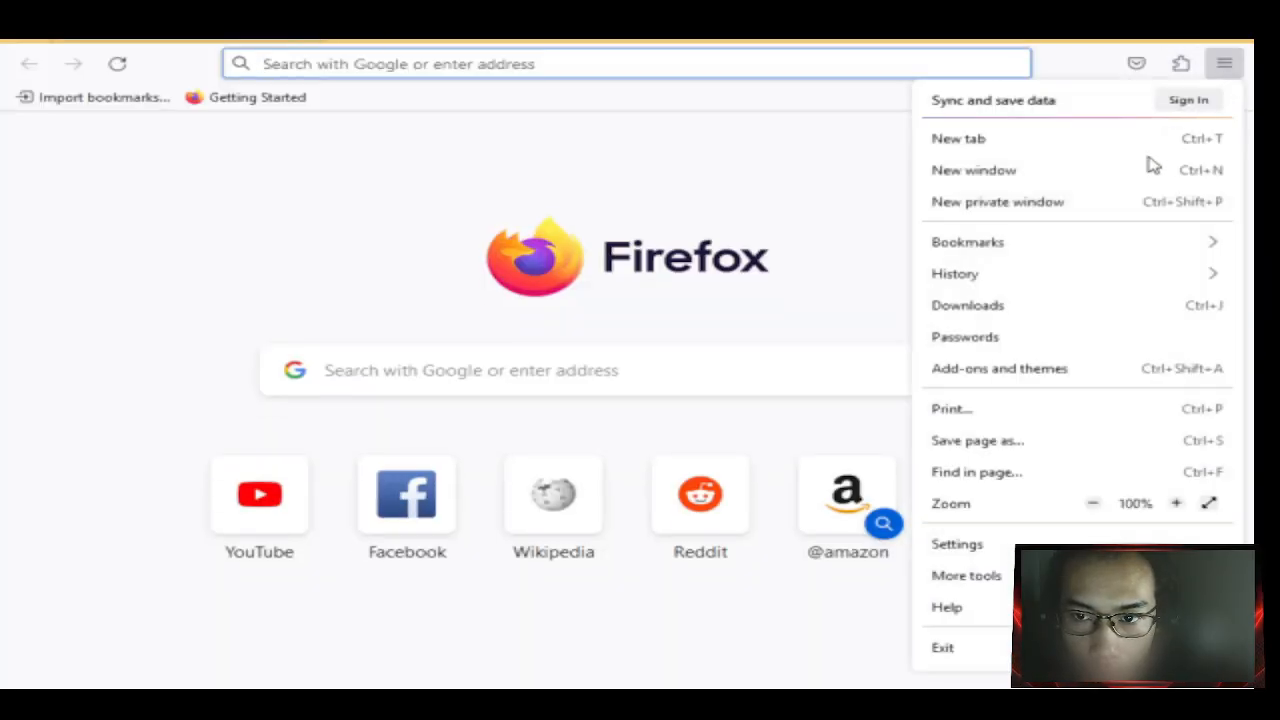
left_click(955, 274)
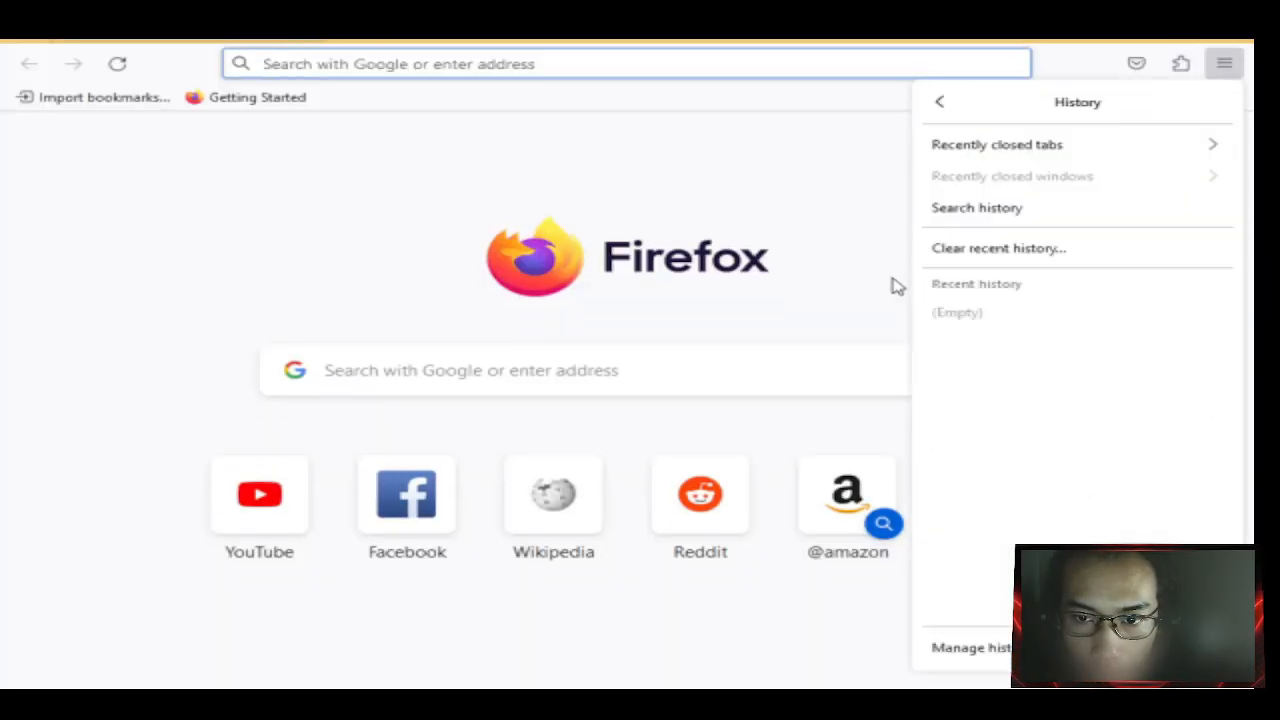
left_click(1000, 246)
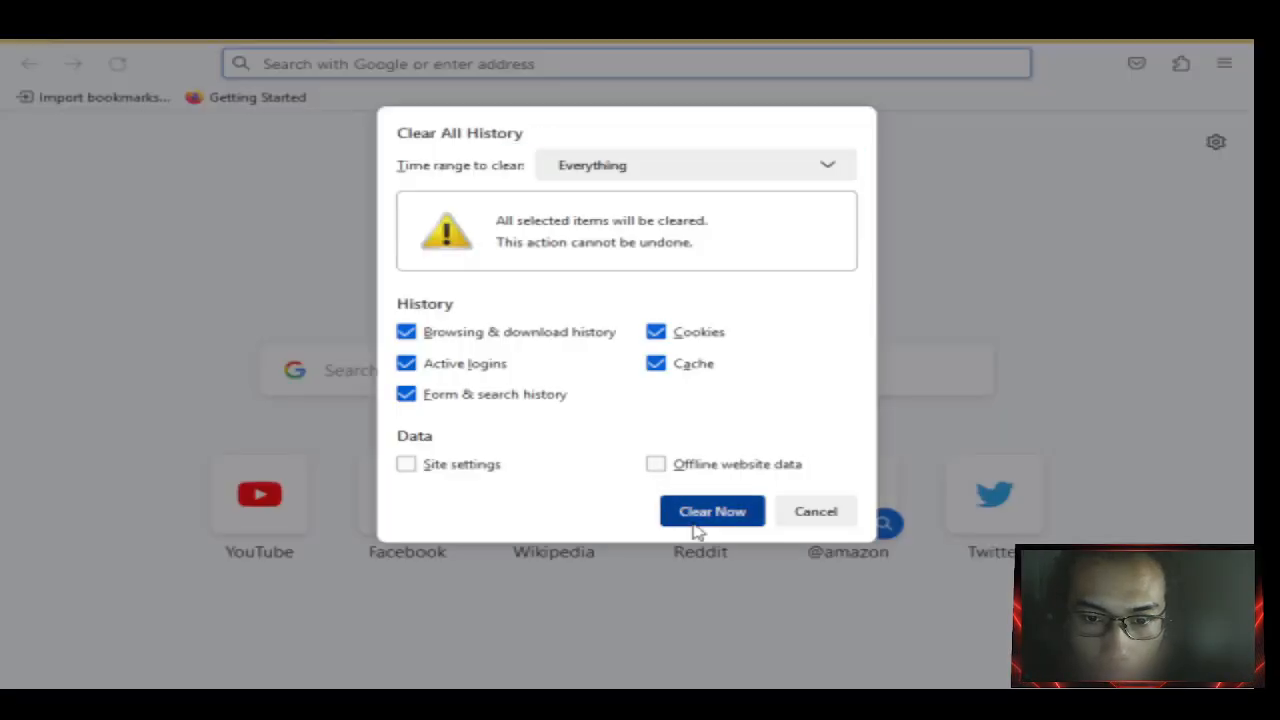
left_click(697, 515)
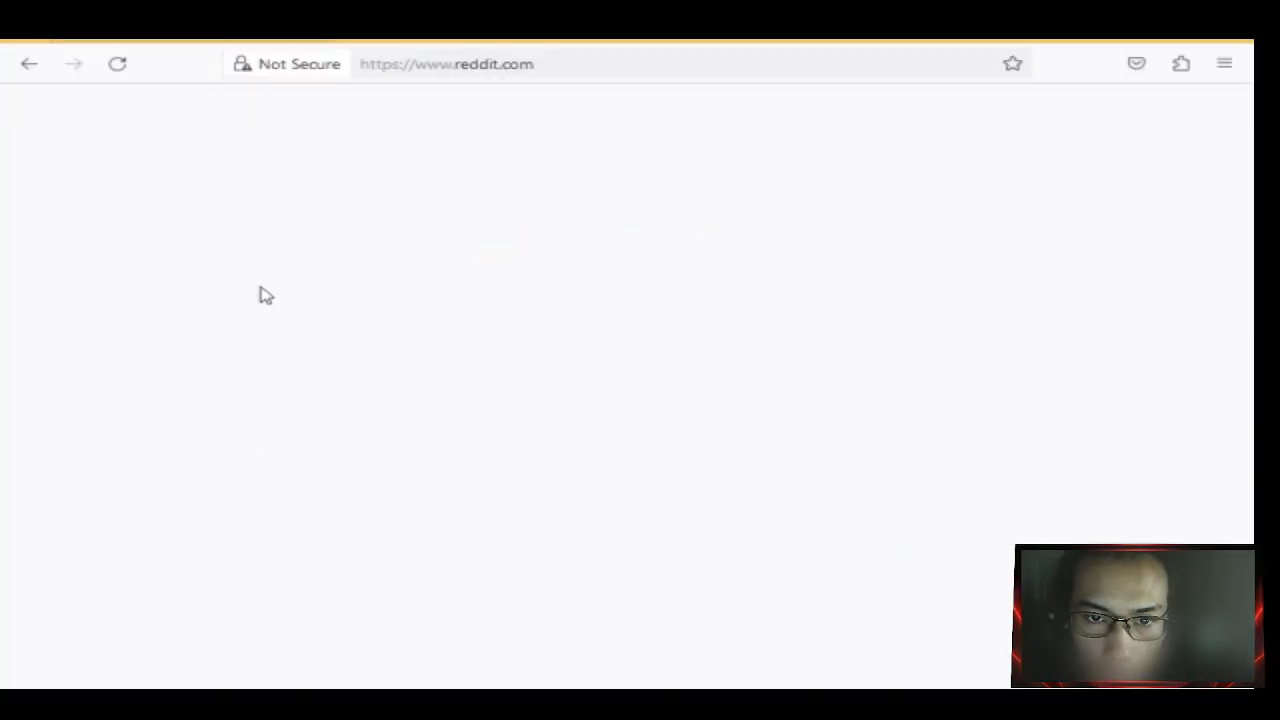
Open YouTube from a new tab's top-site tile to test the block, then open another empty tab.
left_click(338, 26)
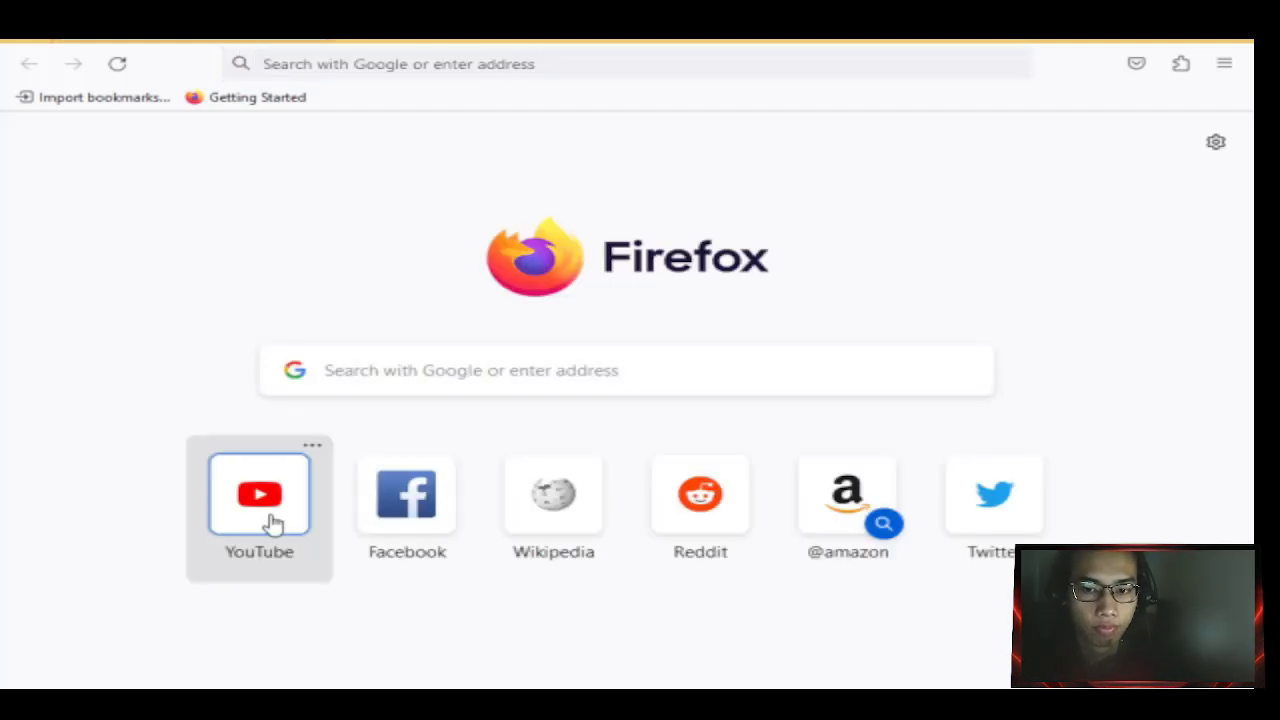
left_click(272, 522)
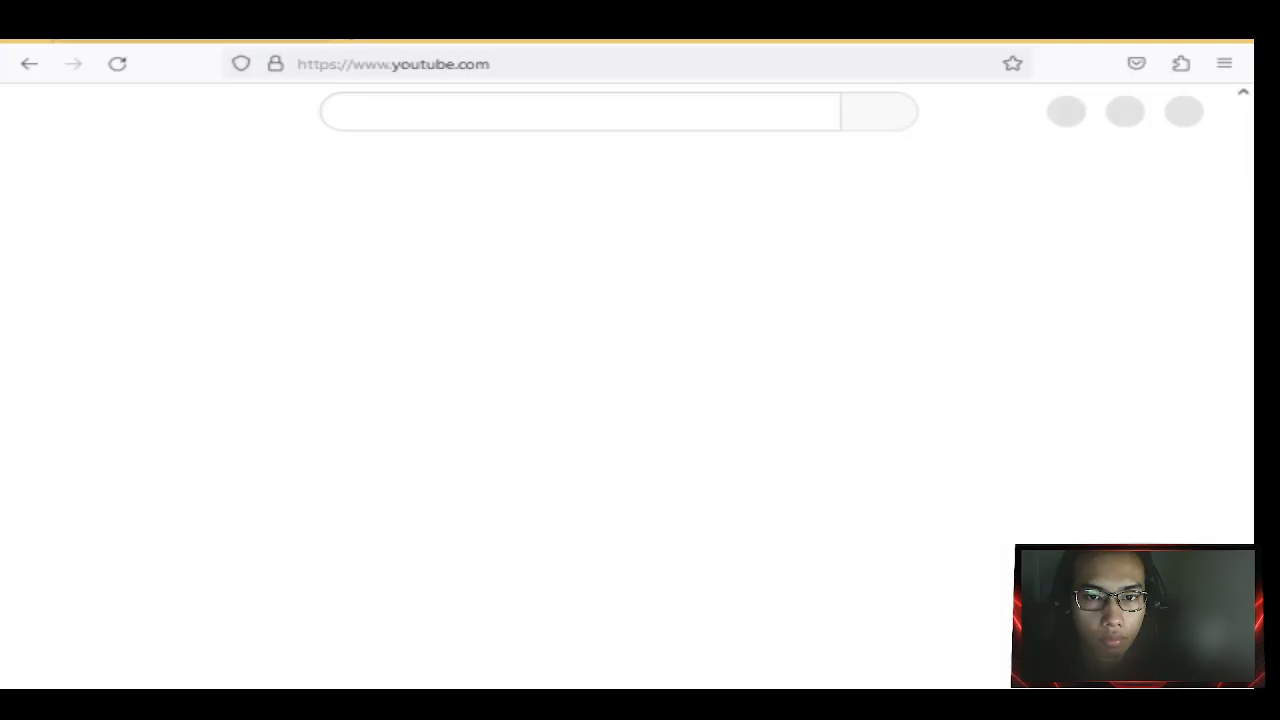
left_click(340, 30)
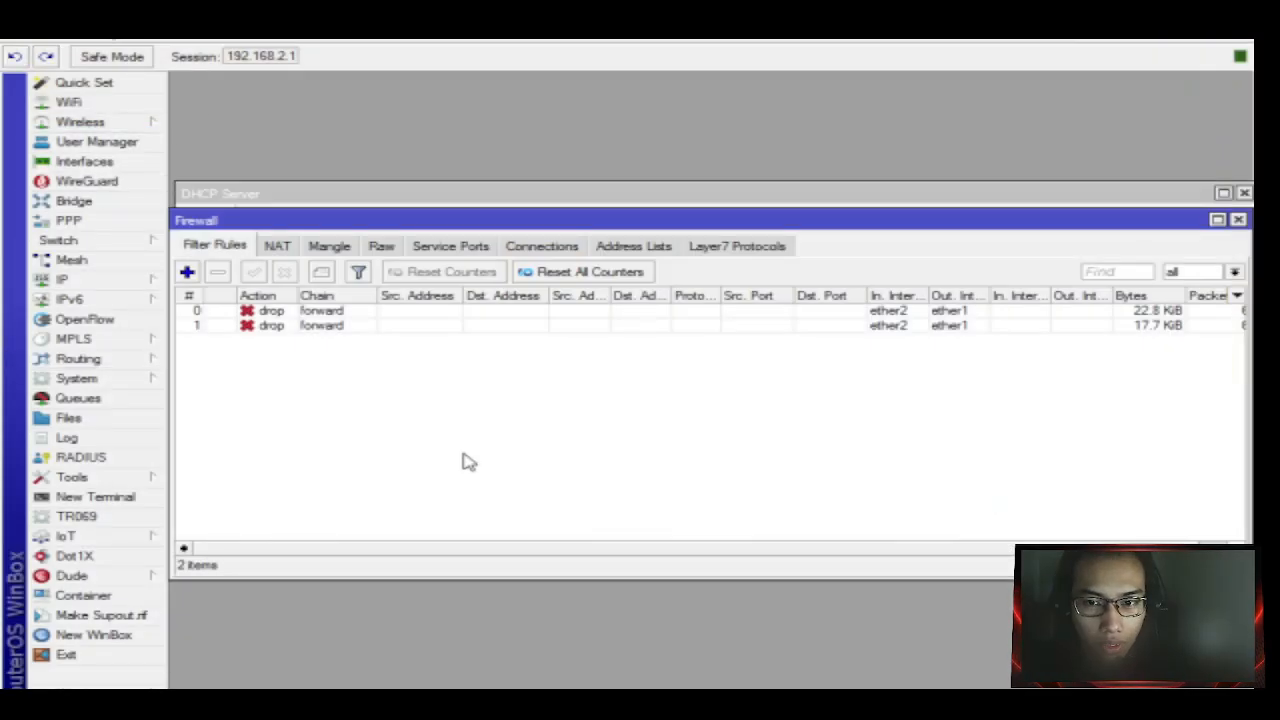
Open filter rule 1 and review its traffic statistics, drop action, BlokirYT Layer7 match and interfaces.
left_click(466, 329)
double_click(466, 329)
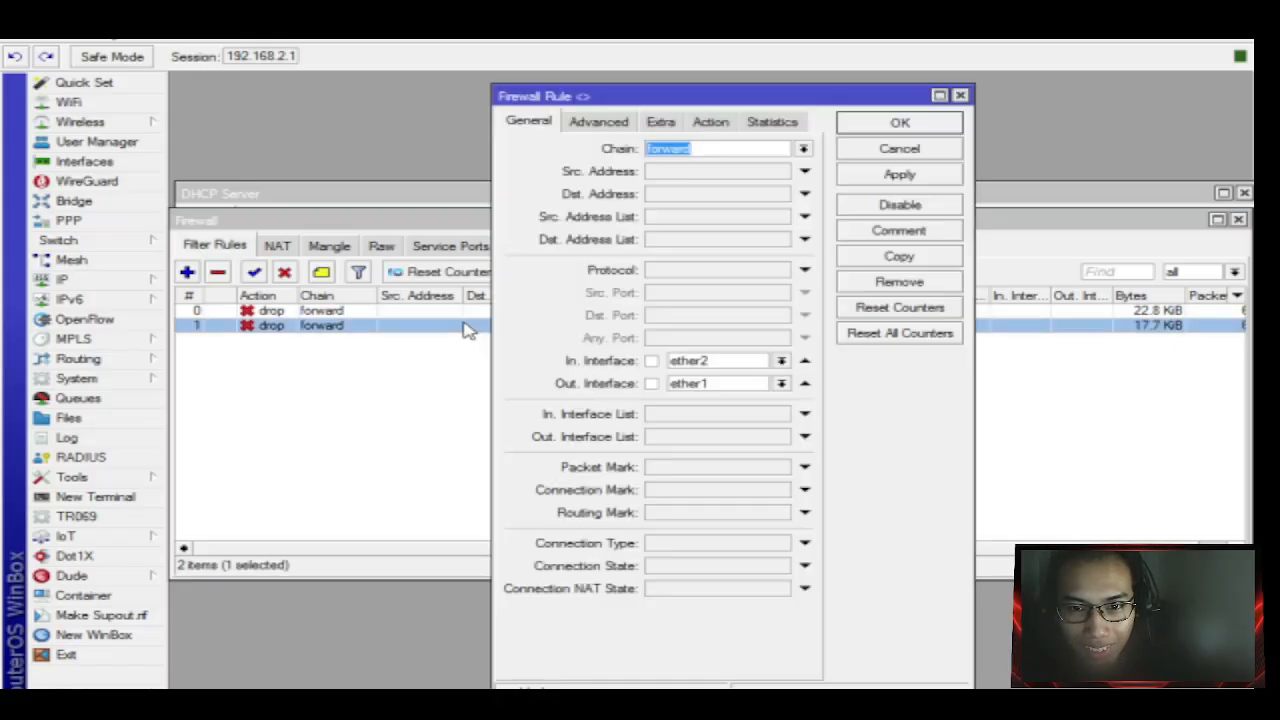
left_click(741, 124)
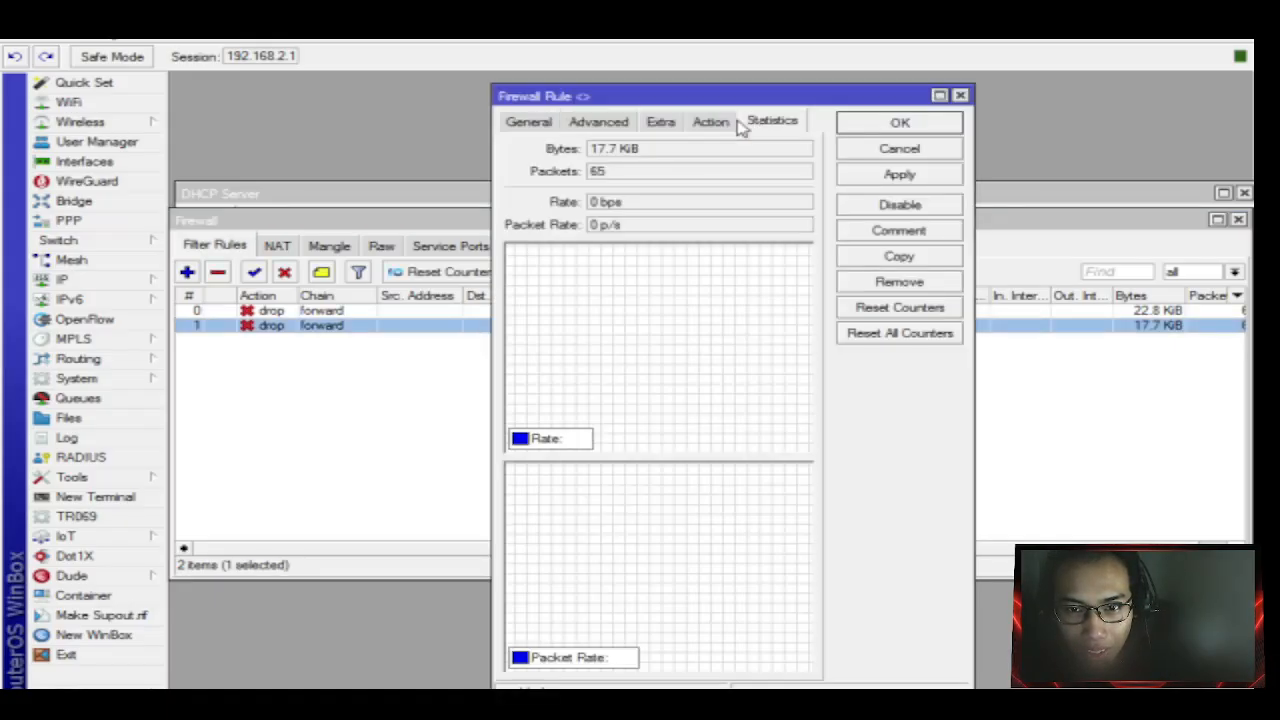
left_click(711, 121)
left_click(697, 149)
left_click(700, 153)
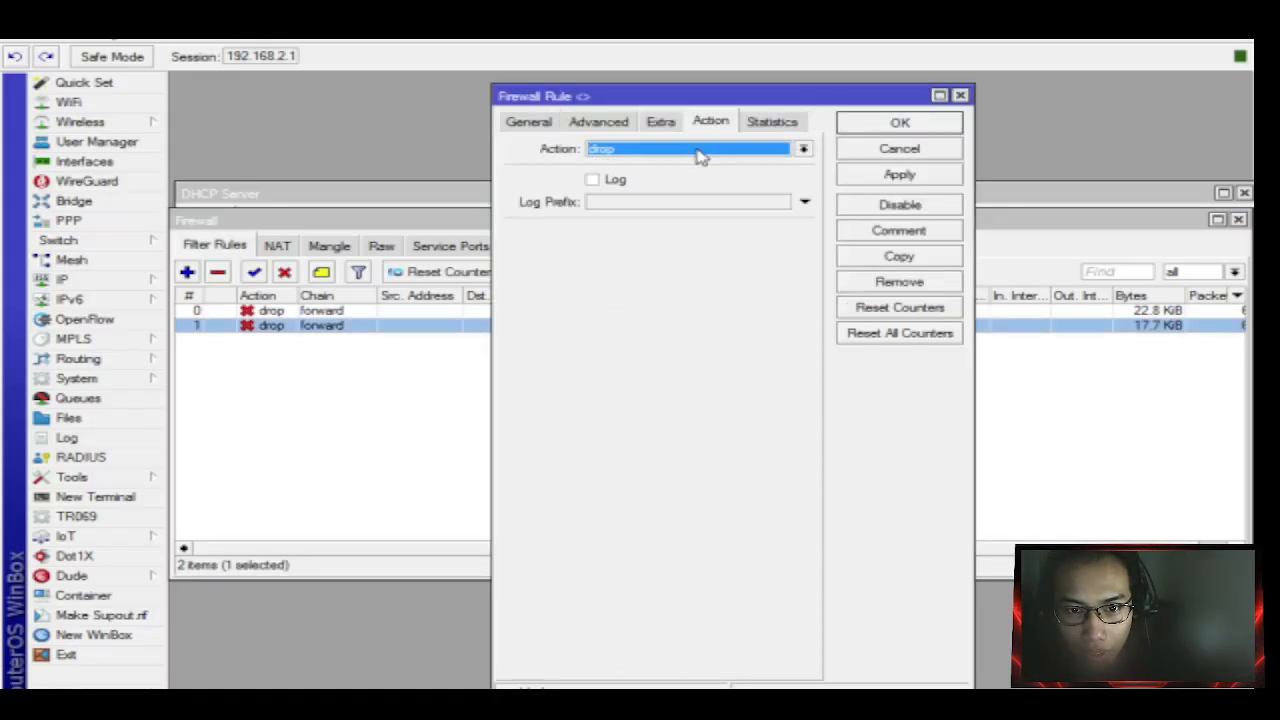
left_click(700, 152)
left_click(705, 130)
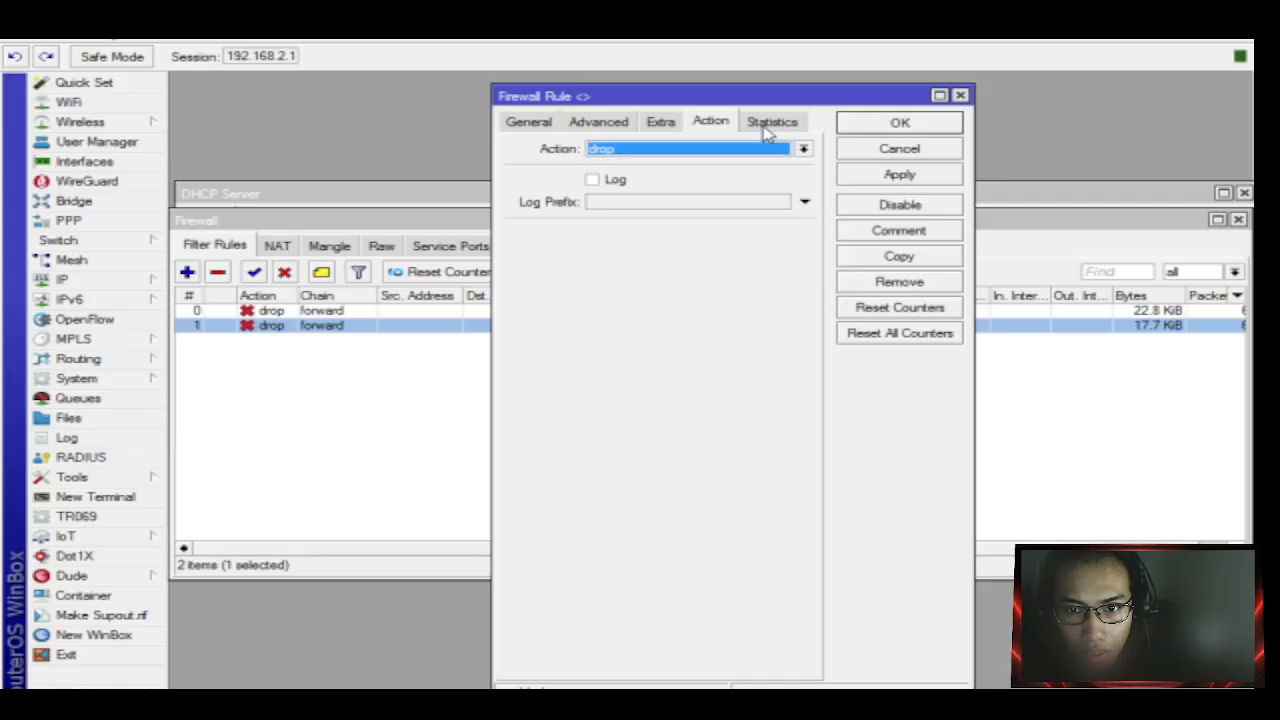
left_click(617, 122)
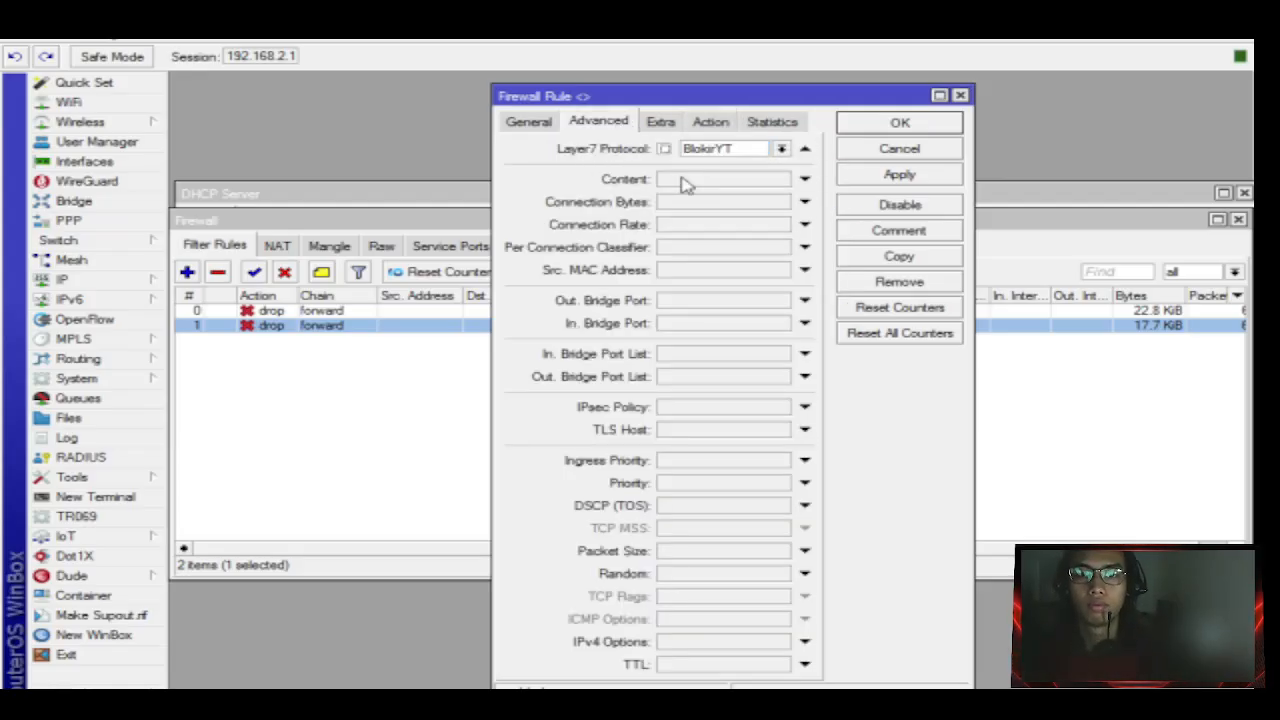
left_click(527, 122)
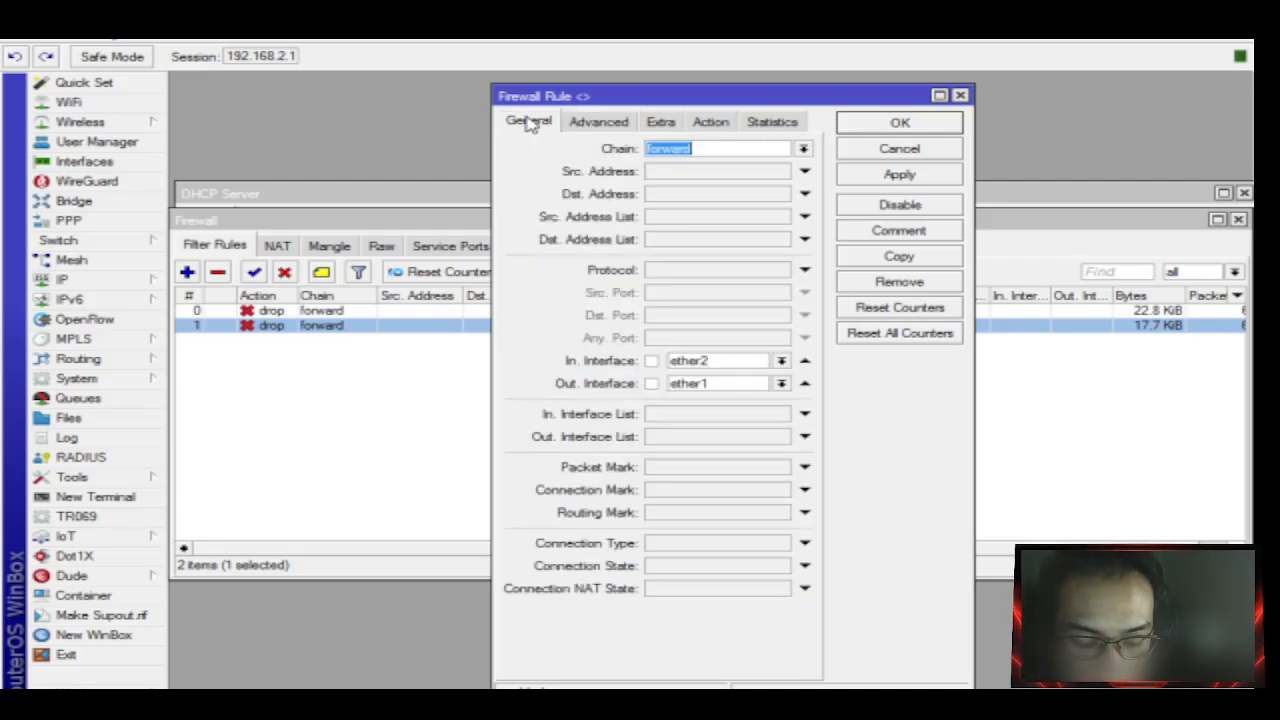
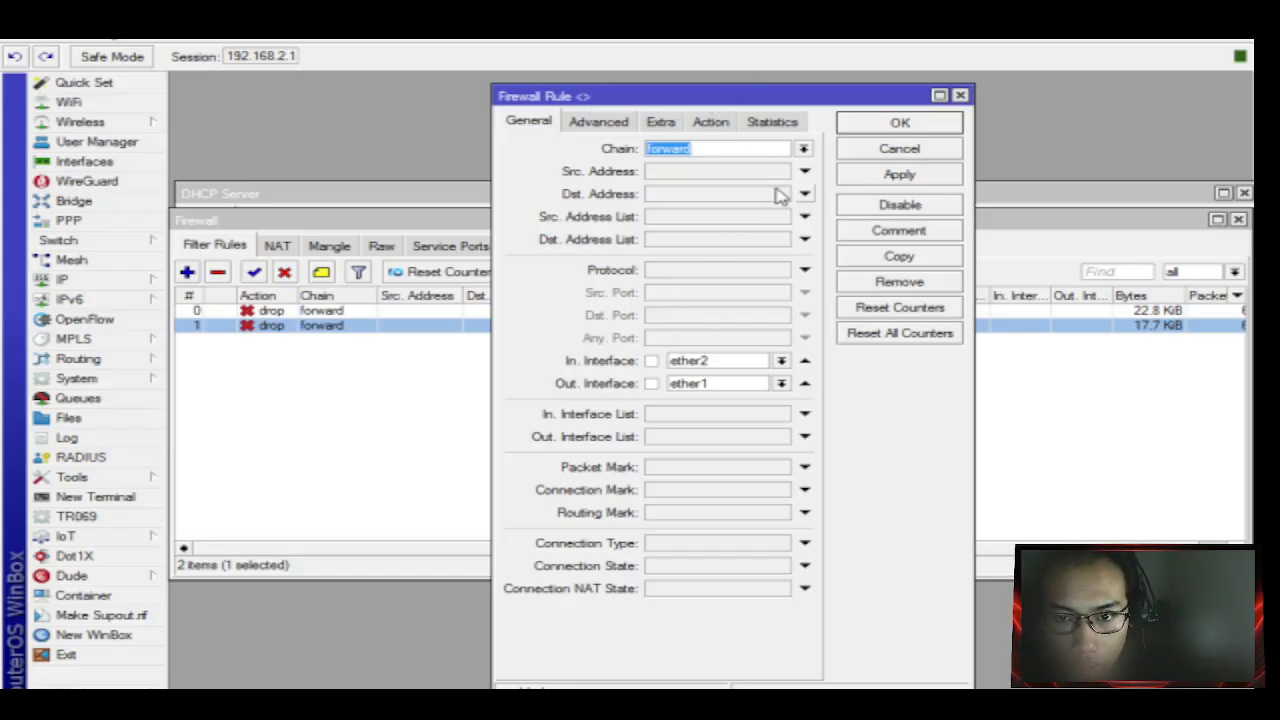
Close the firewall rule dialog and show the empty Layer7 Protocols list.
left_click(658, 124)
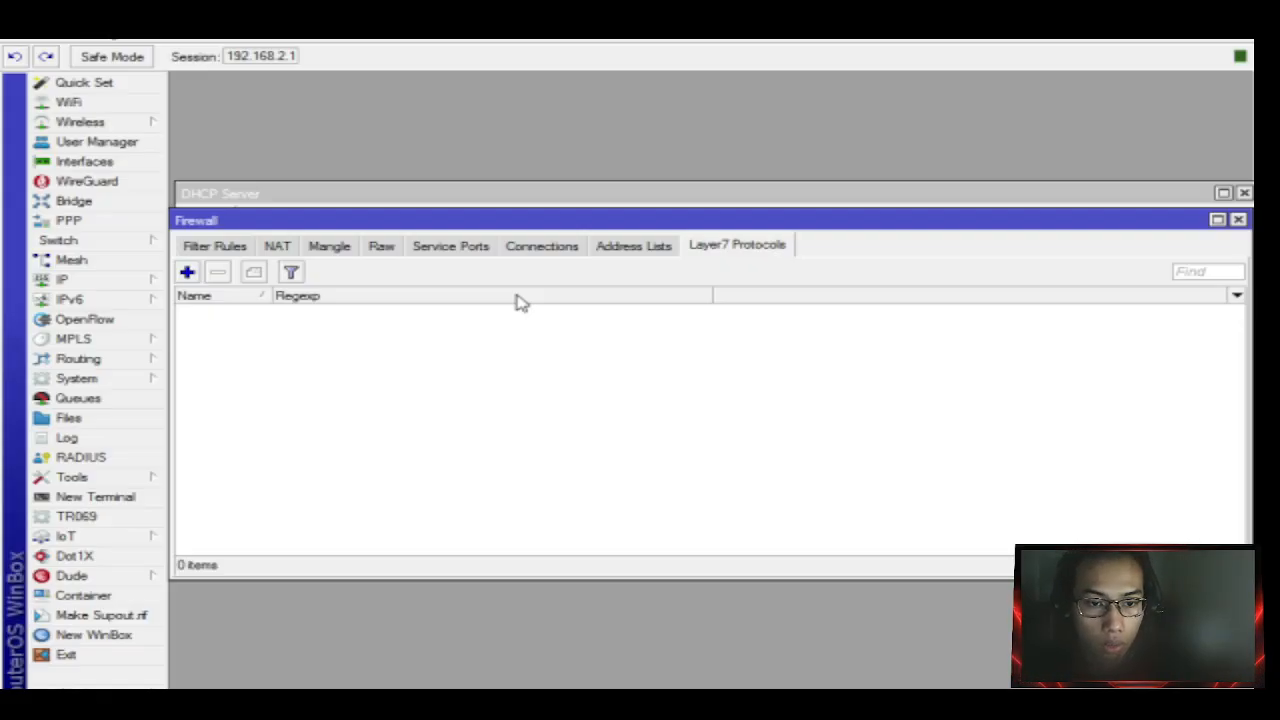
Add a Layer7 protocol 'yt' whose regexp matches youtube.com, ytimg.com and googlevideo.com.
left_click(187, 272)
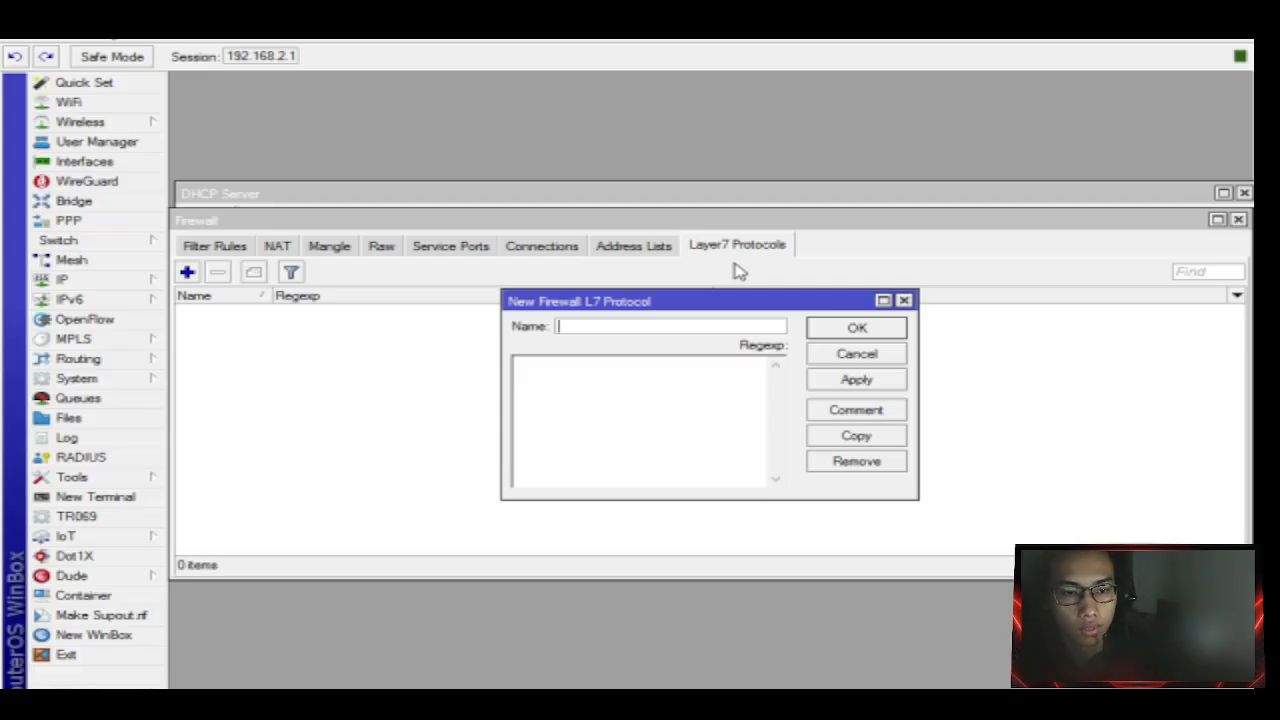
type("yt")
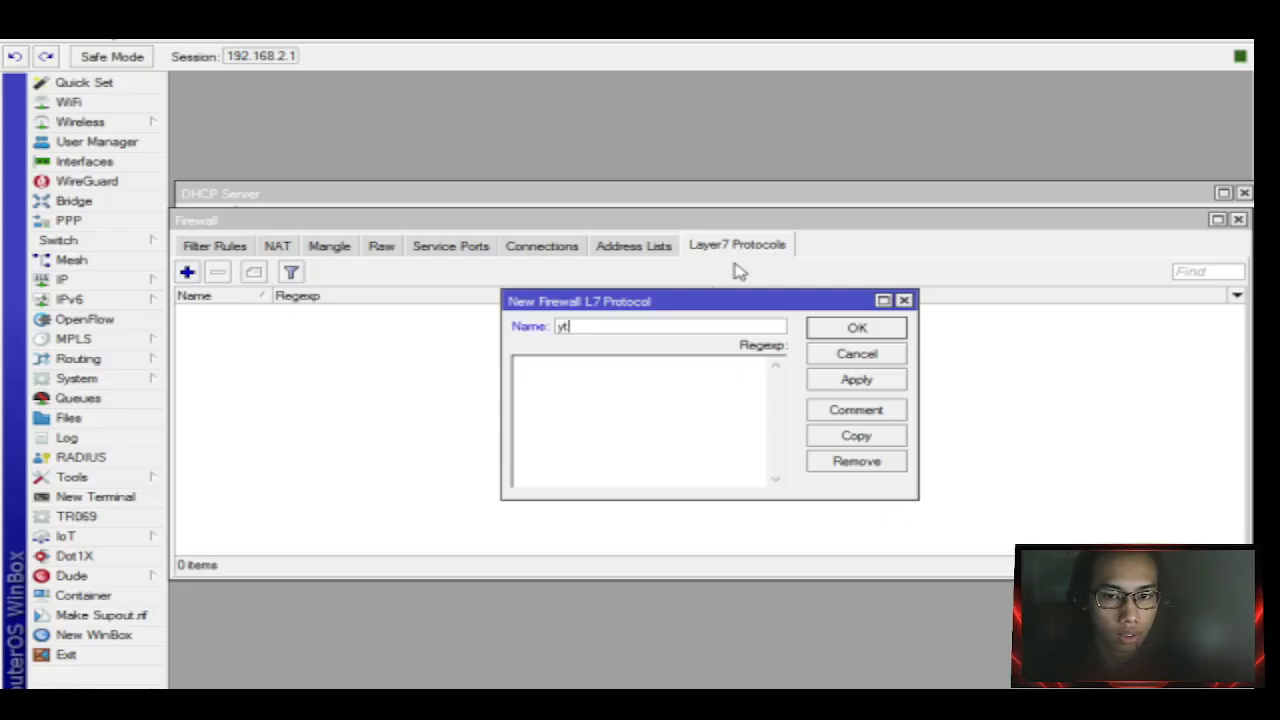
left_click(611, 378)
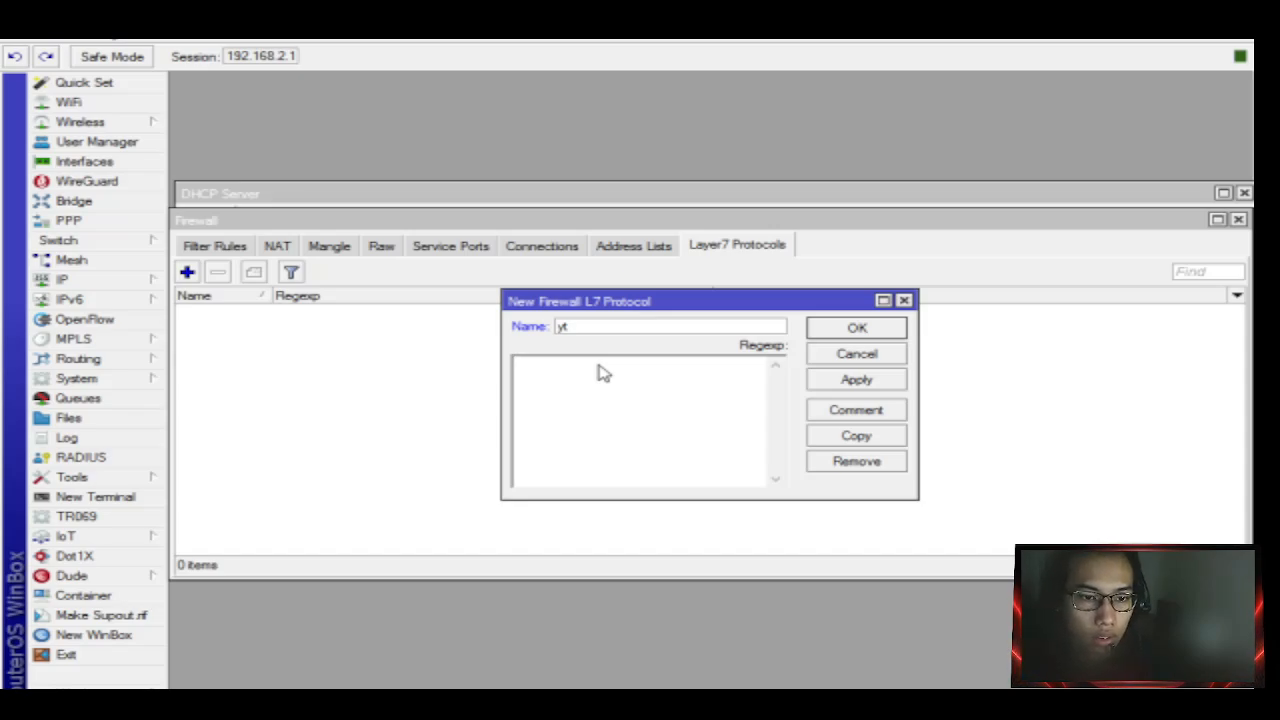
type("^.+(youtube.com|ytimg.com|googlevideo.com).*$")
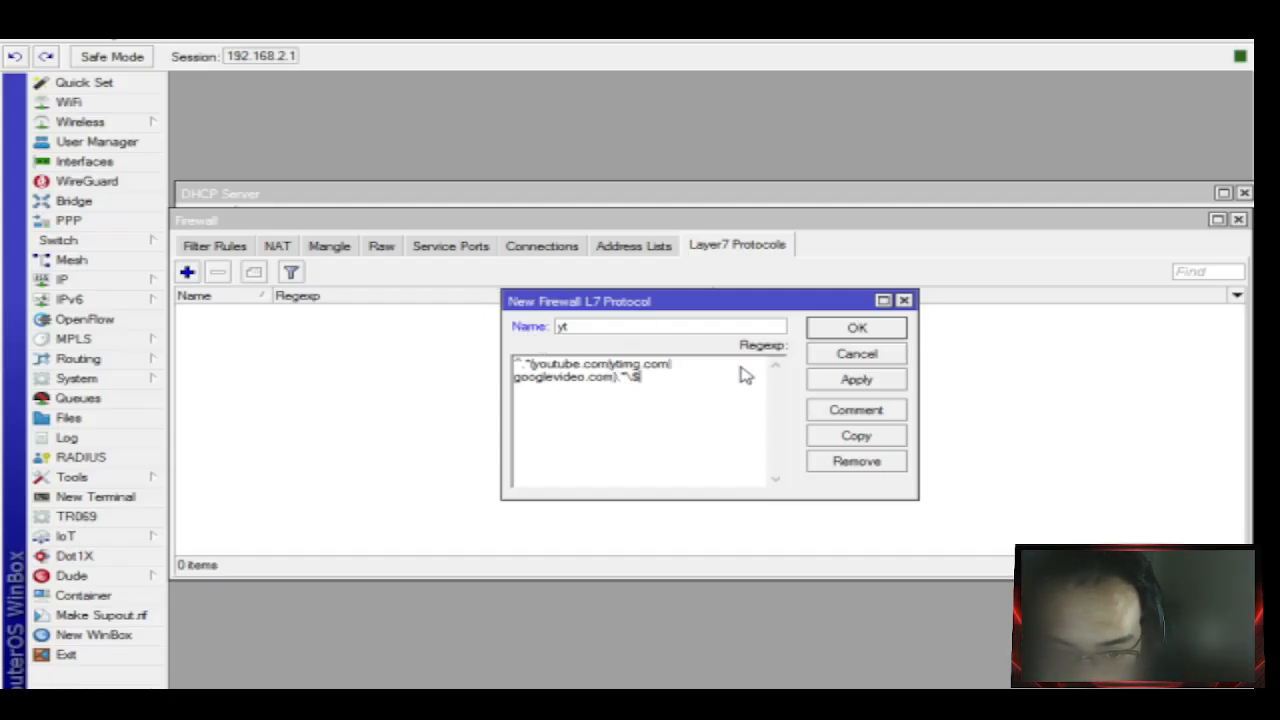
left_click(856, 381)
left_click(858, 333)
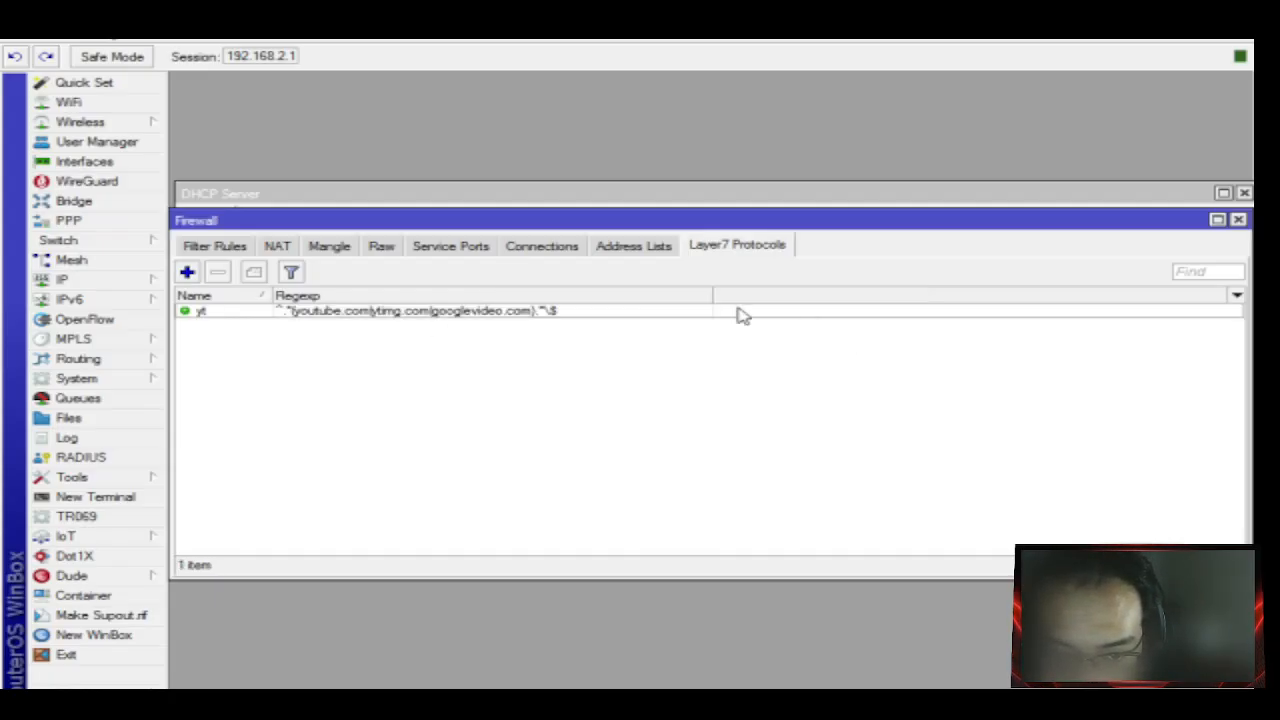
left_click(240, 250)
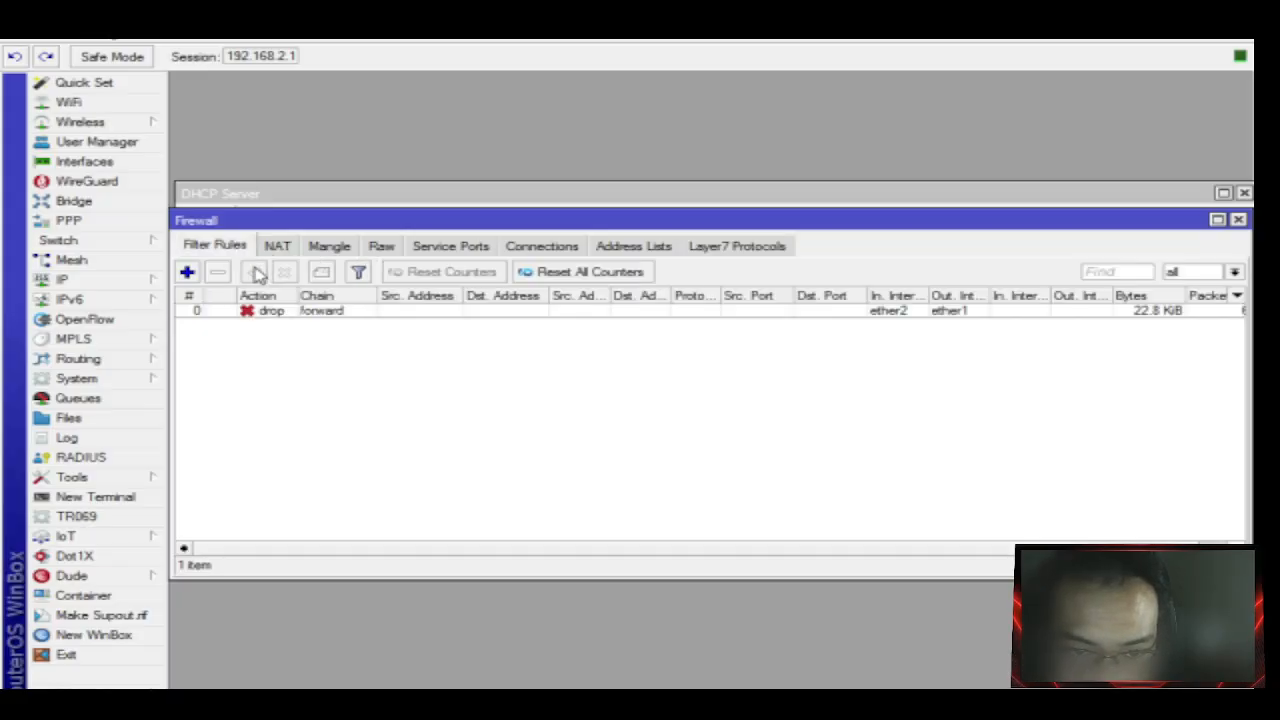
Create a new filter rule matching Layer7 protocol yt, in-interface ether2, out-interface ether1.
left_click(187, 272)
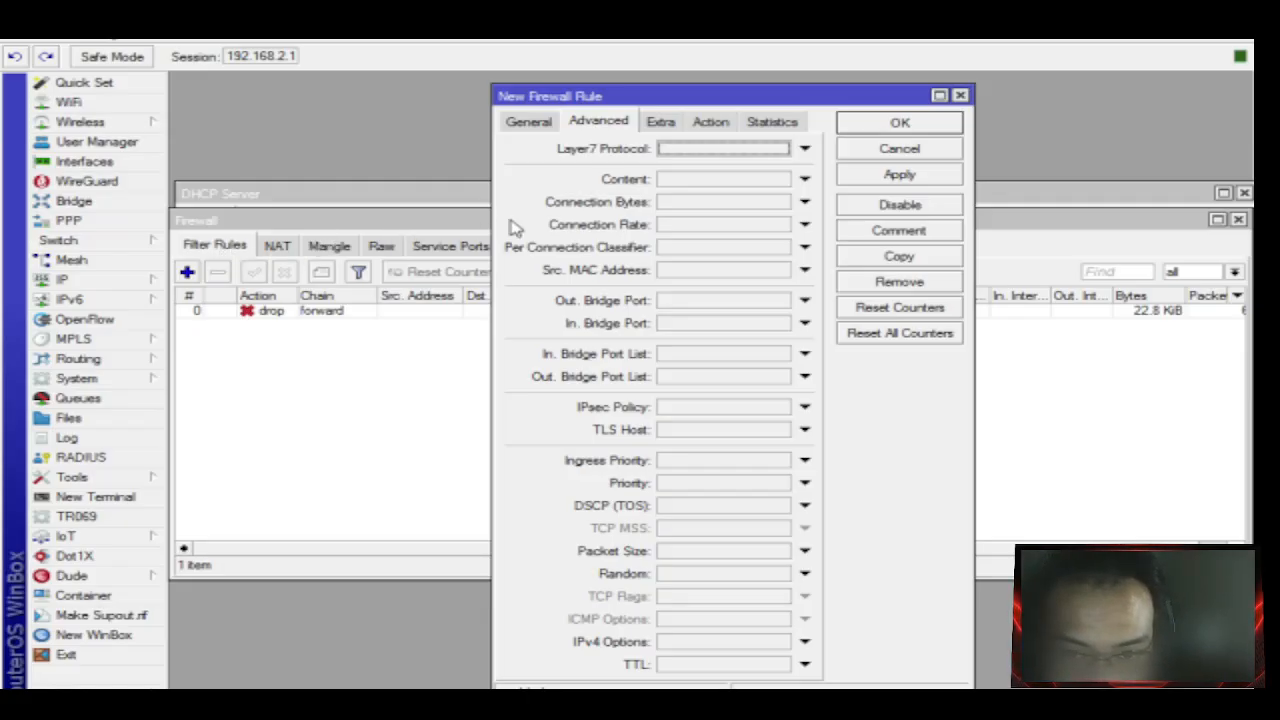
left_click(704, 150)
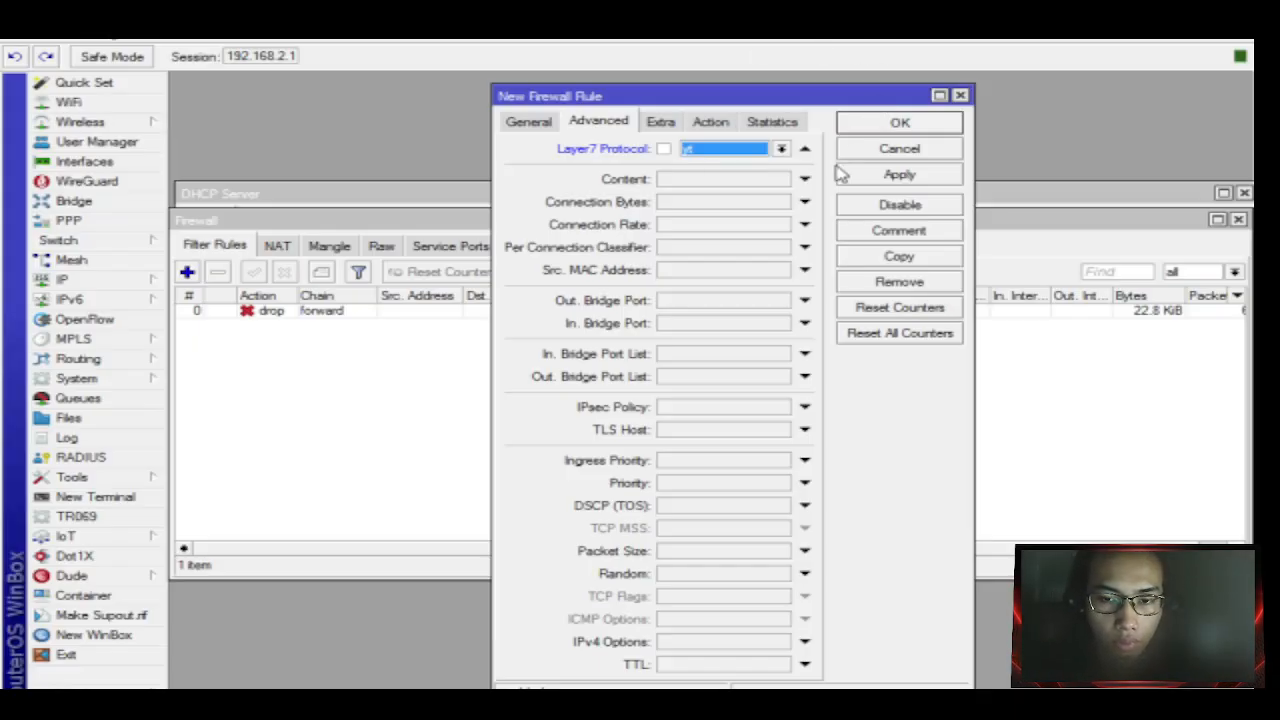
left_click(536, 128)
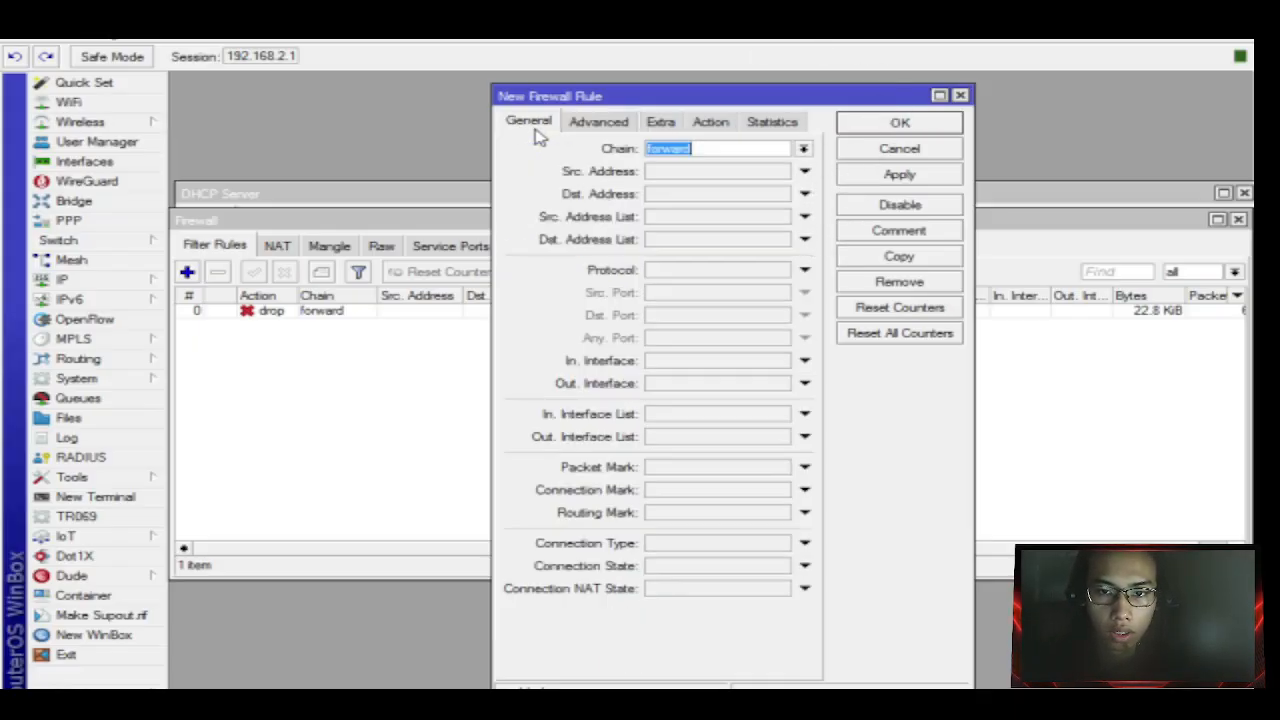
left_click(660, 365)
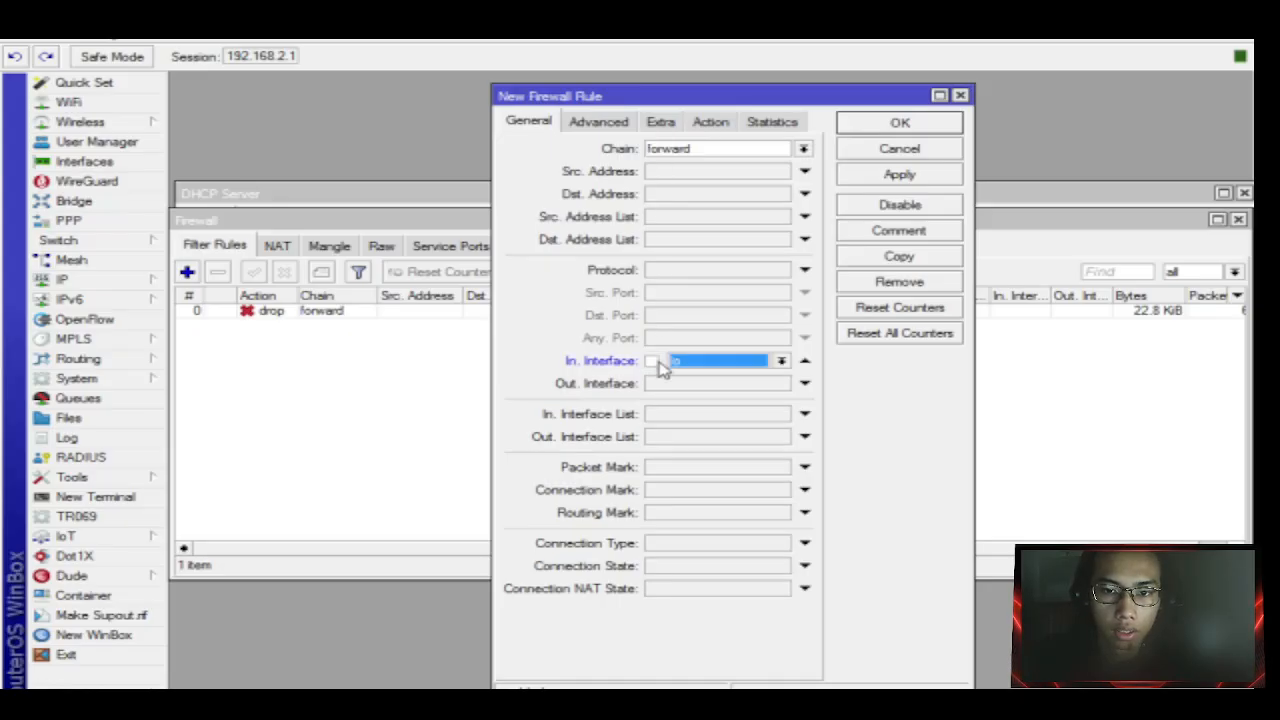
left_click(676, 365)
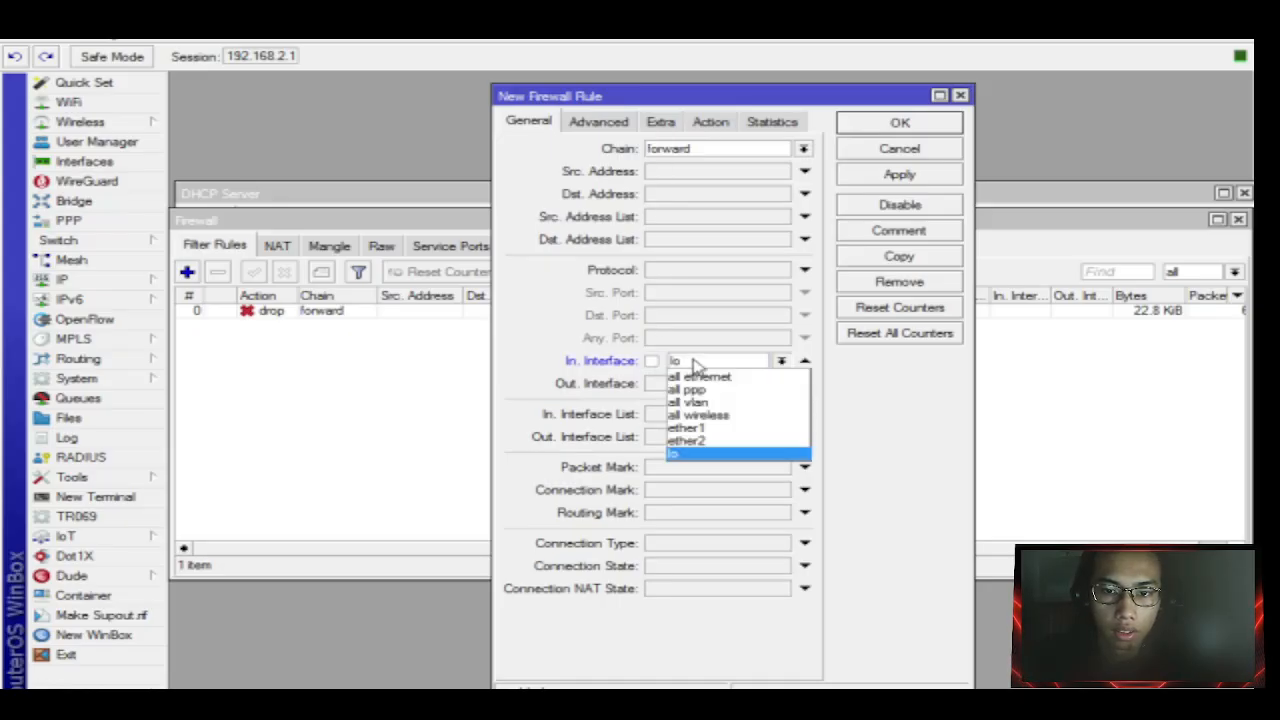
left_click(713, 440)
left_click(727, 383)
left_click(727, 388)
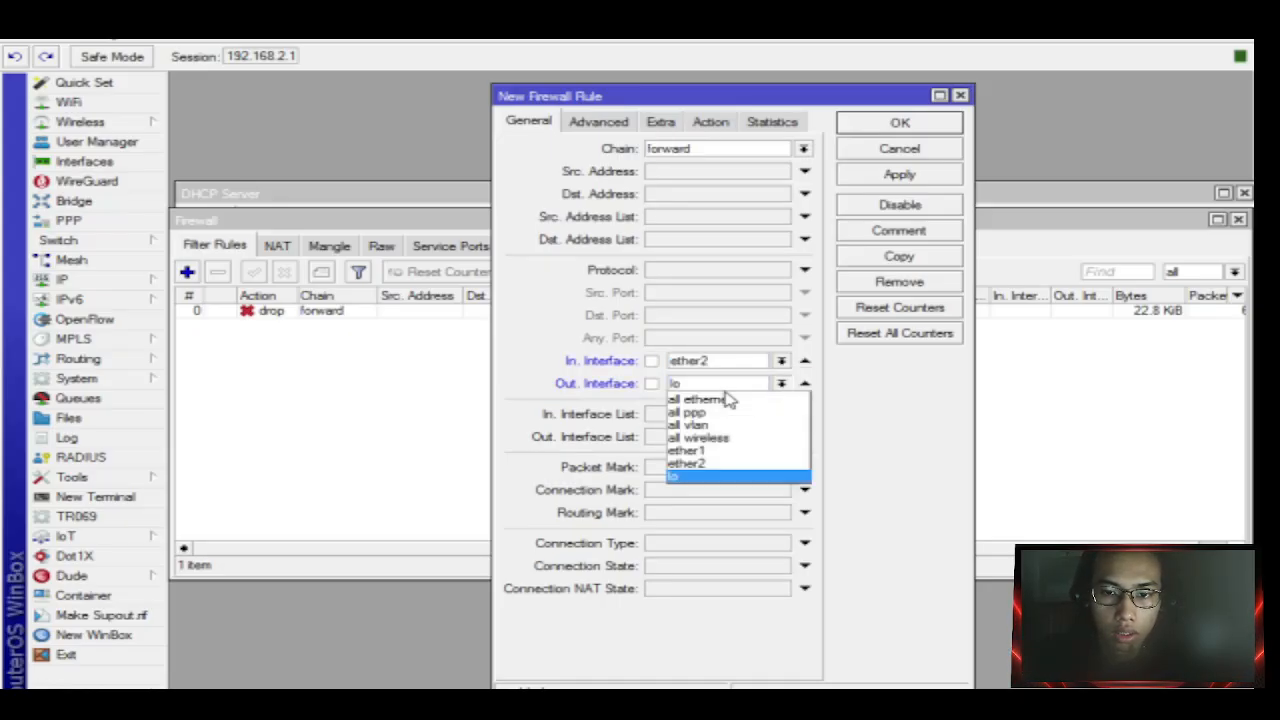
left_click(729, 450)
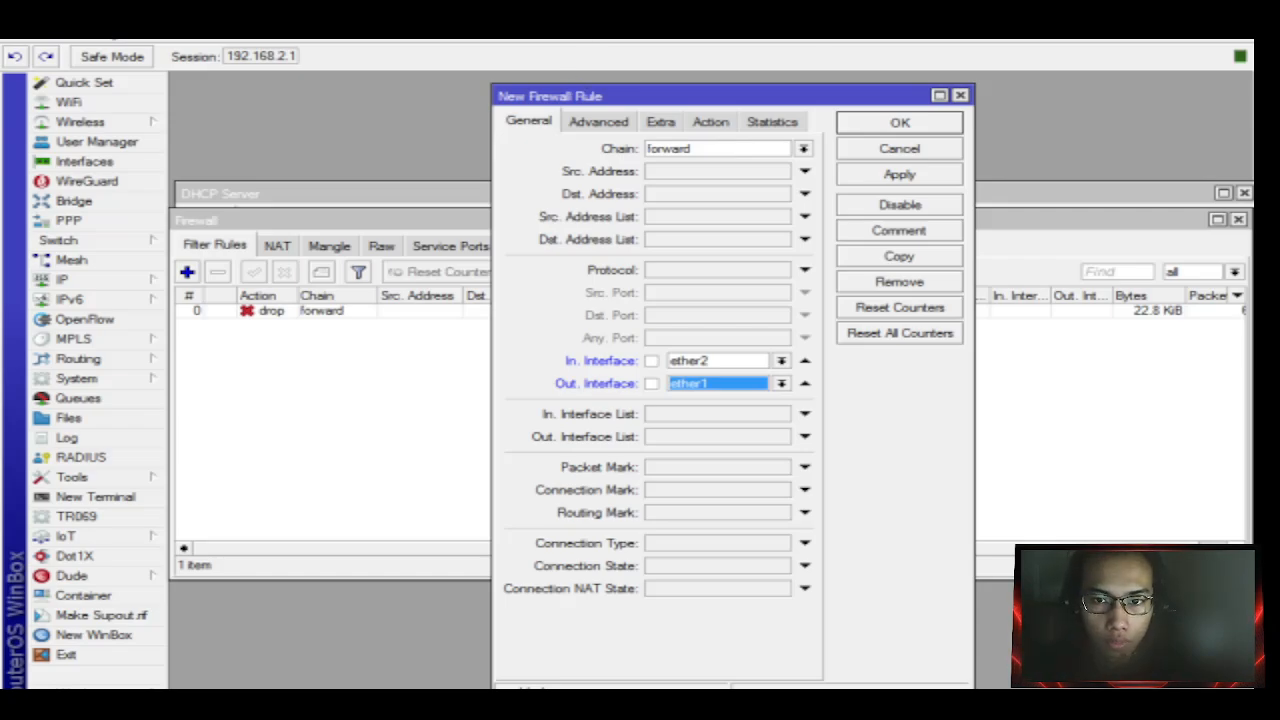
Set the new rule's action to drop and save it.
left_click(716, 122)
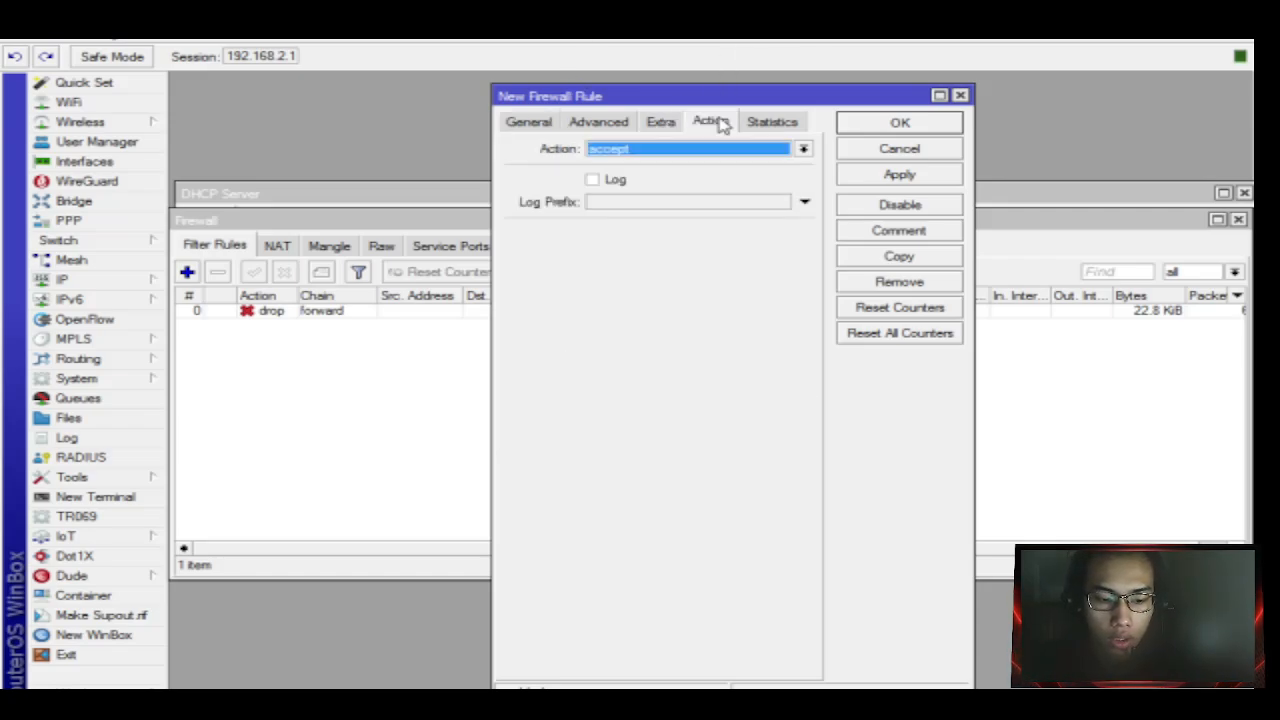
left_click(688, 150)
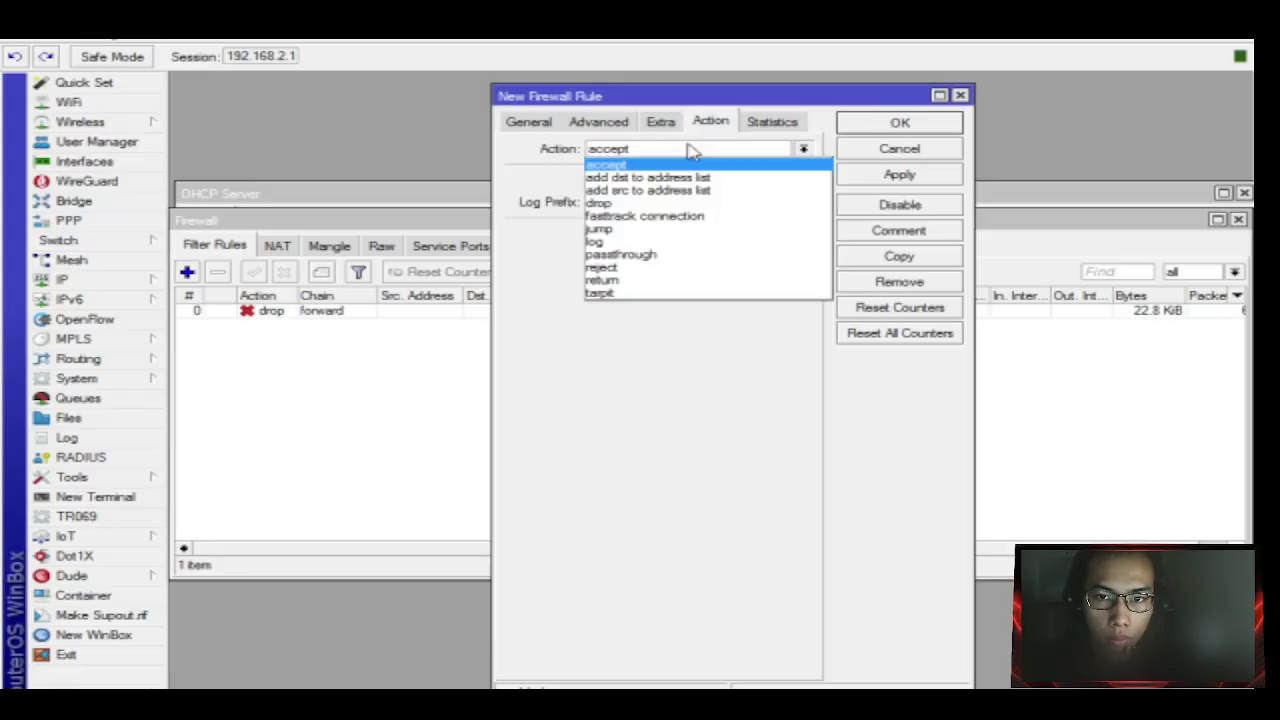
left_click(660, 204)
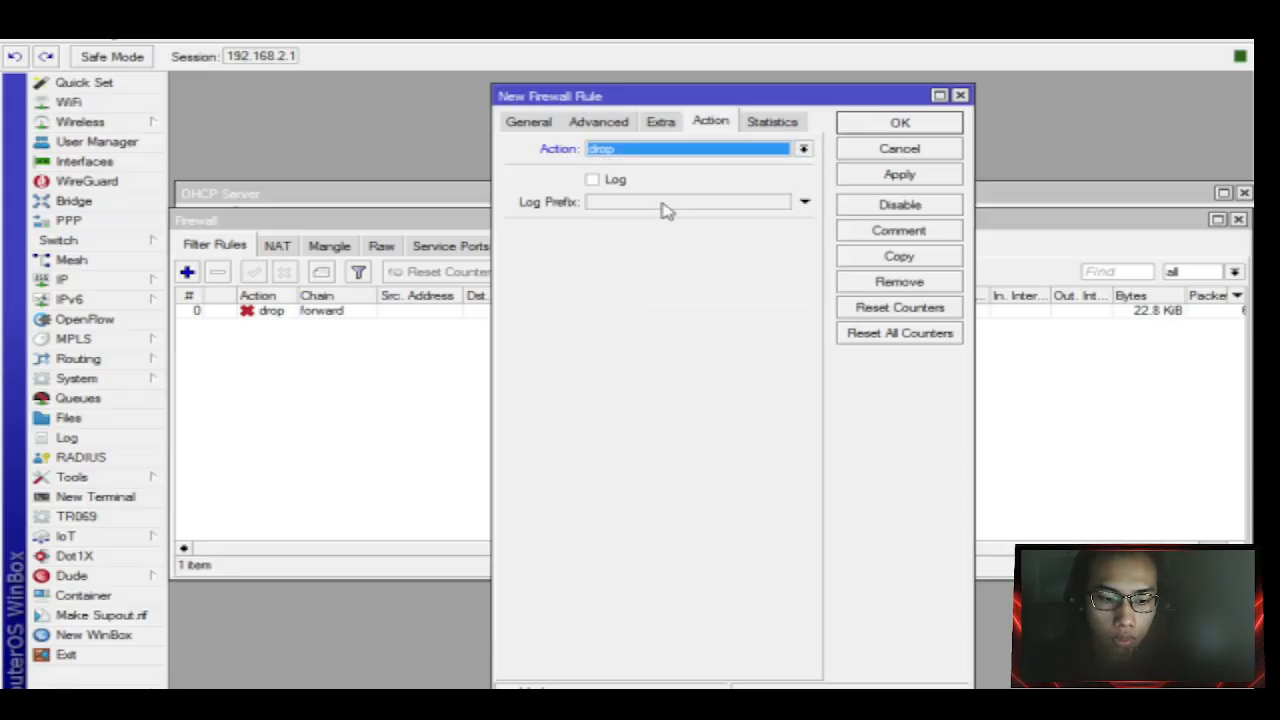
left_click(899, 176)
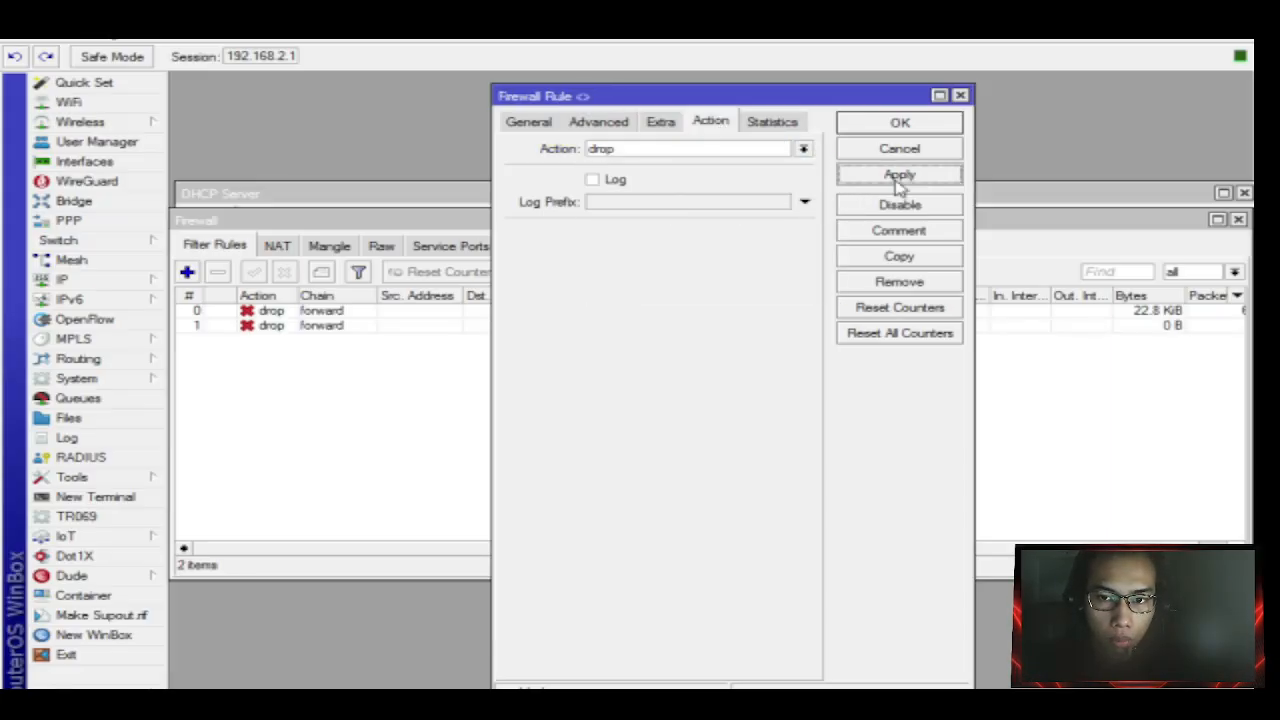
left_click(899, 122)
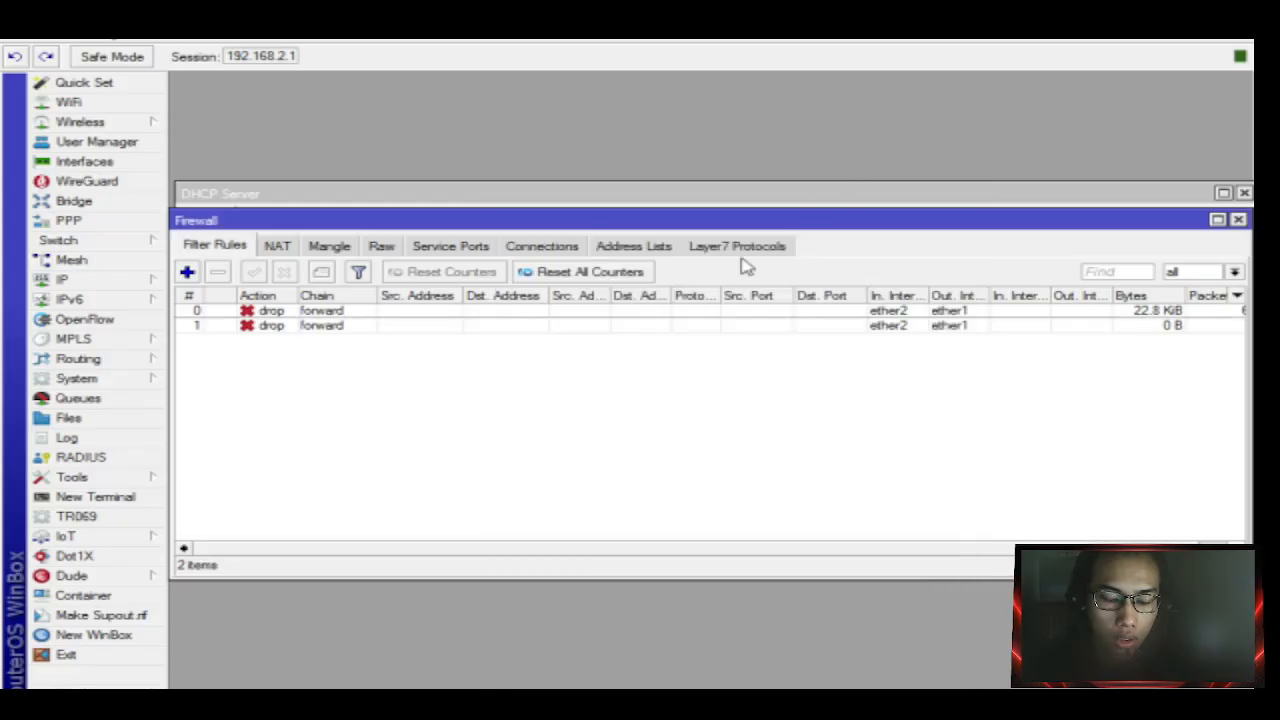
left_click(1047, 688)
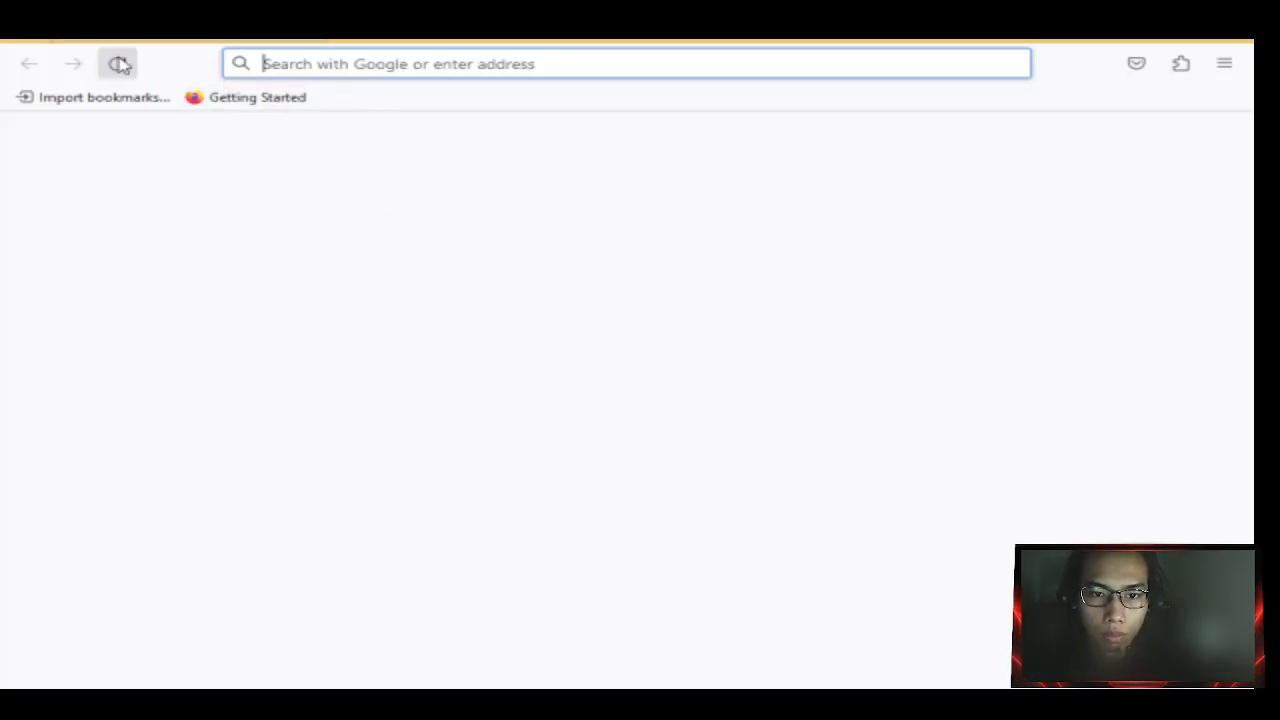
Load youtube.com in Firefox to test the block and dismiss the default-browser prompt.
left_click(330, 215)
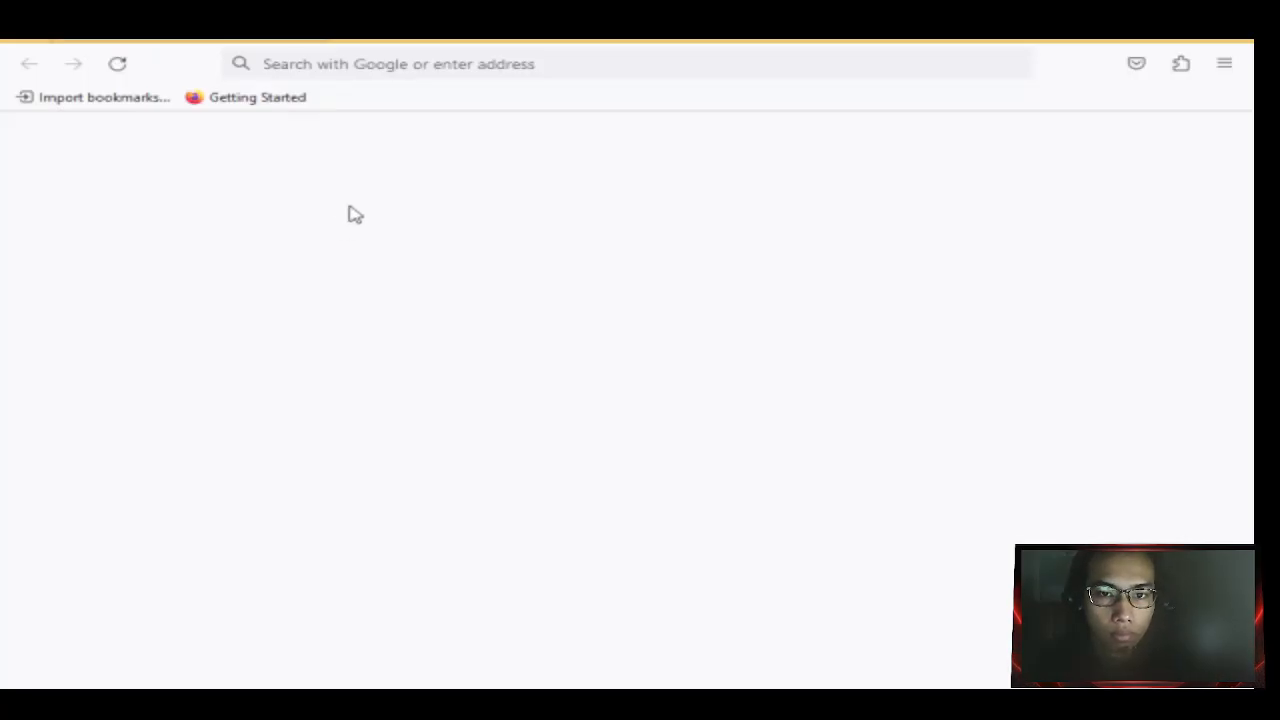
left_click(349, 57)
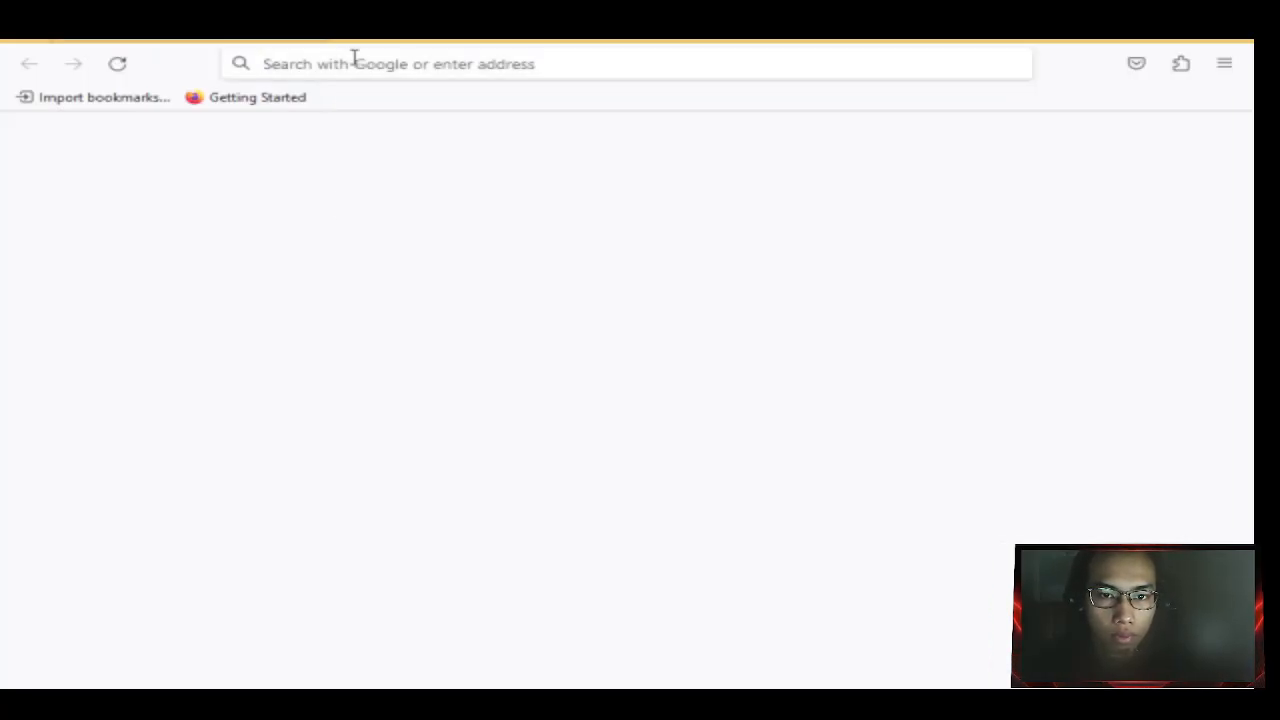
type("yo")
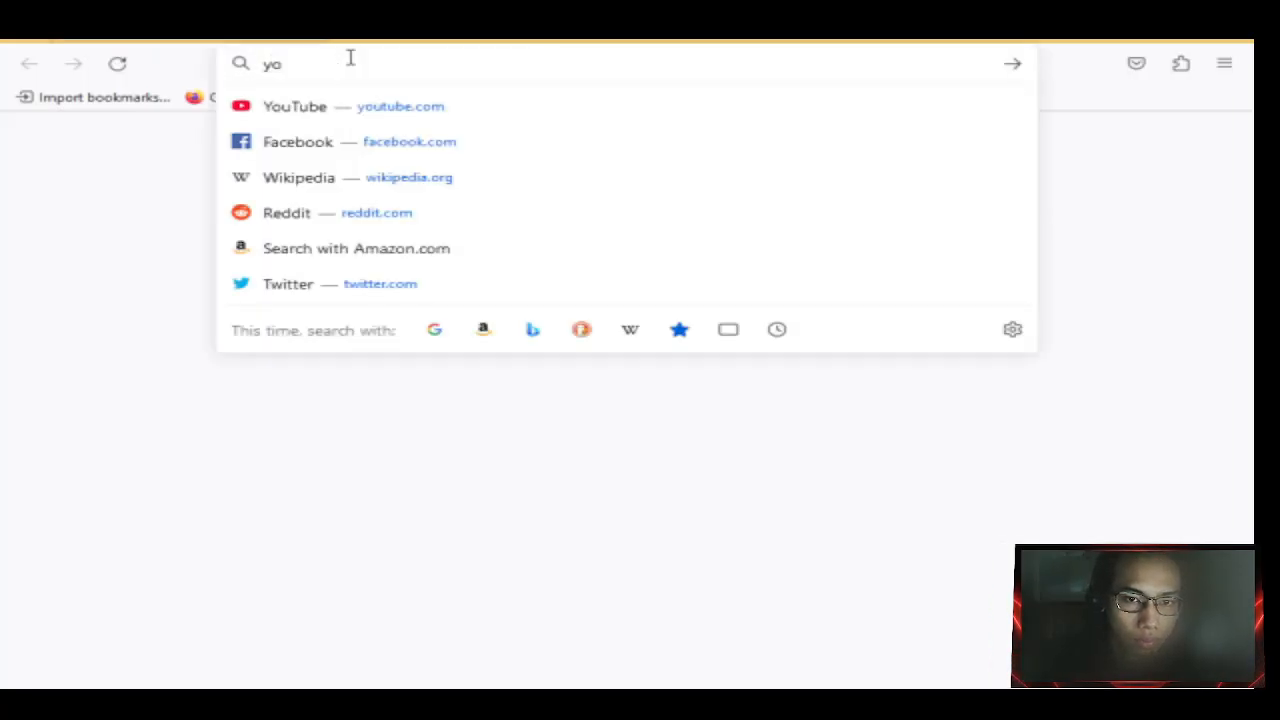
key("Down")
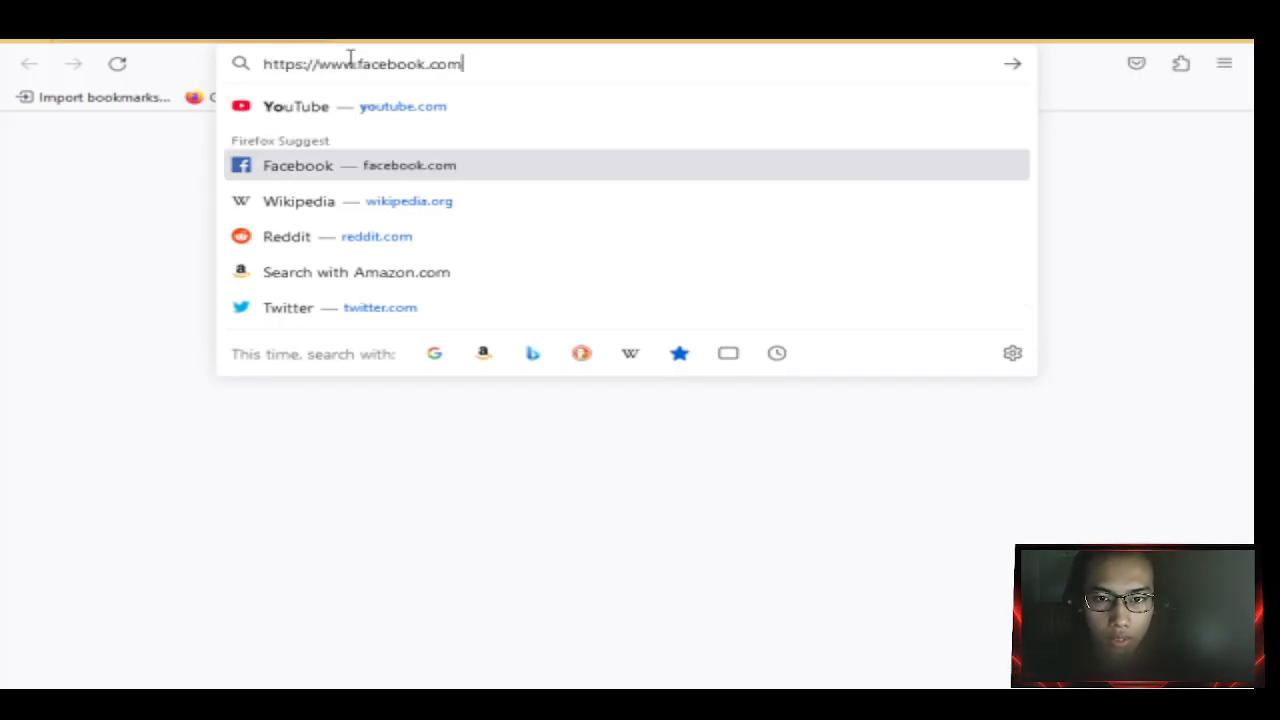
key("Up")
key("Return")
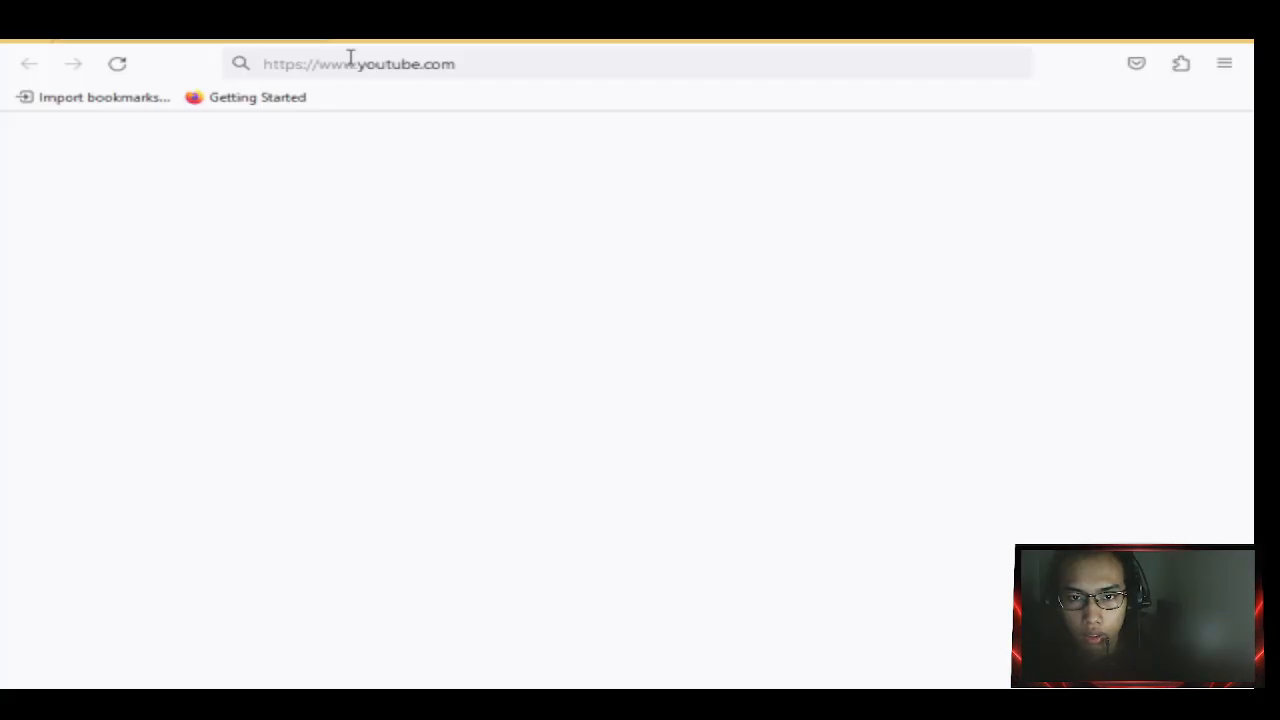
key("F5")
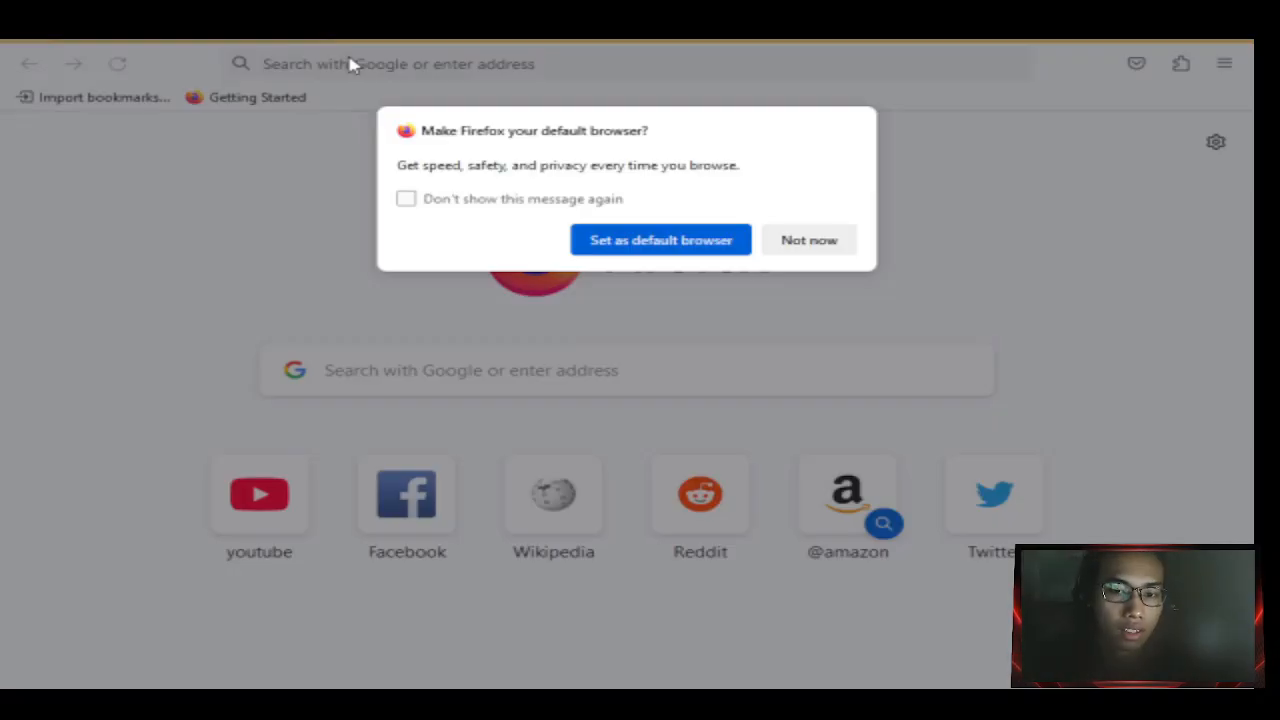
left_click(815, 240)
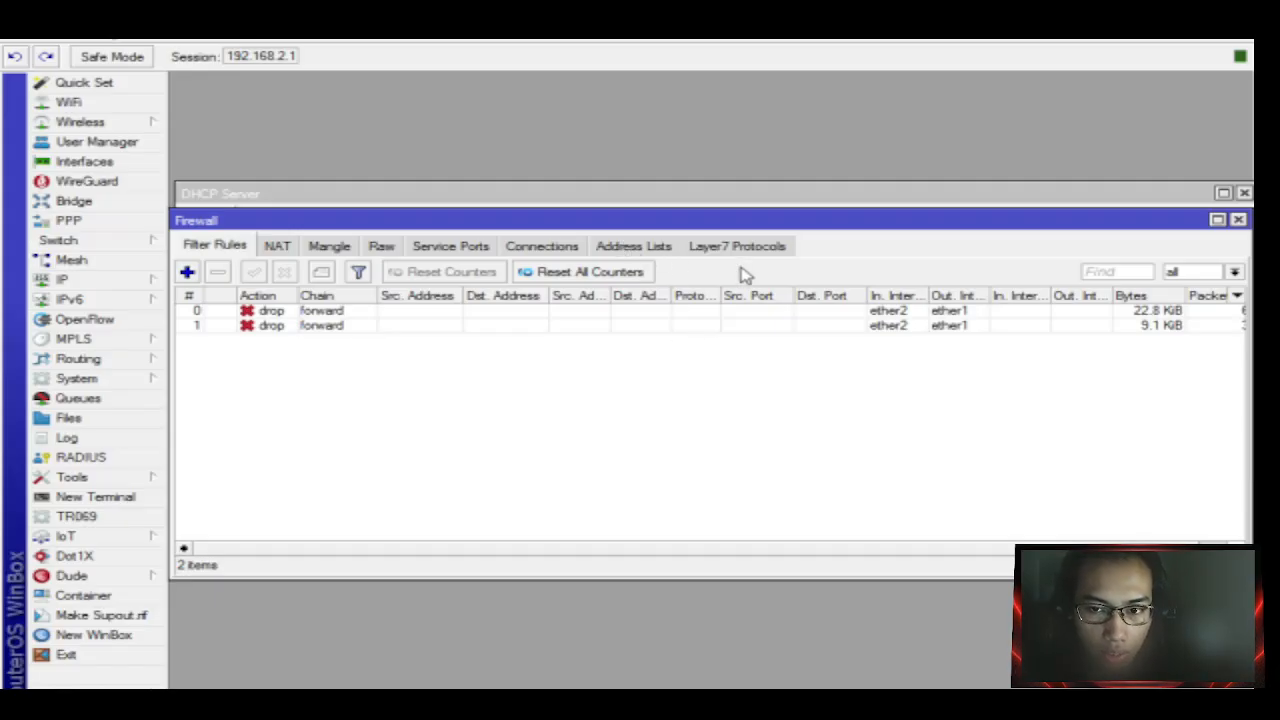
Check the new drop rule, then remove ytimg.com from the yt protocol's regexp and apply.
left_click(418, 327)
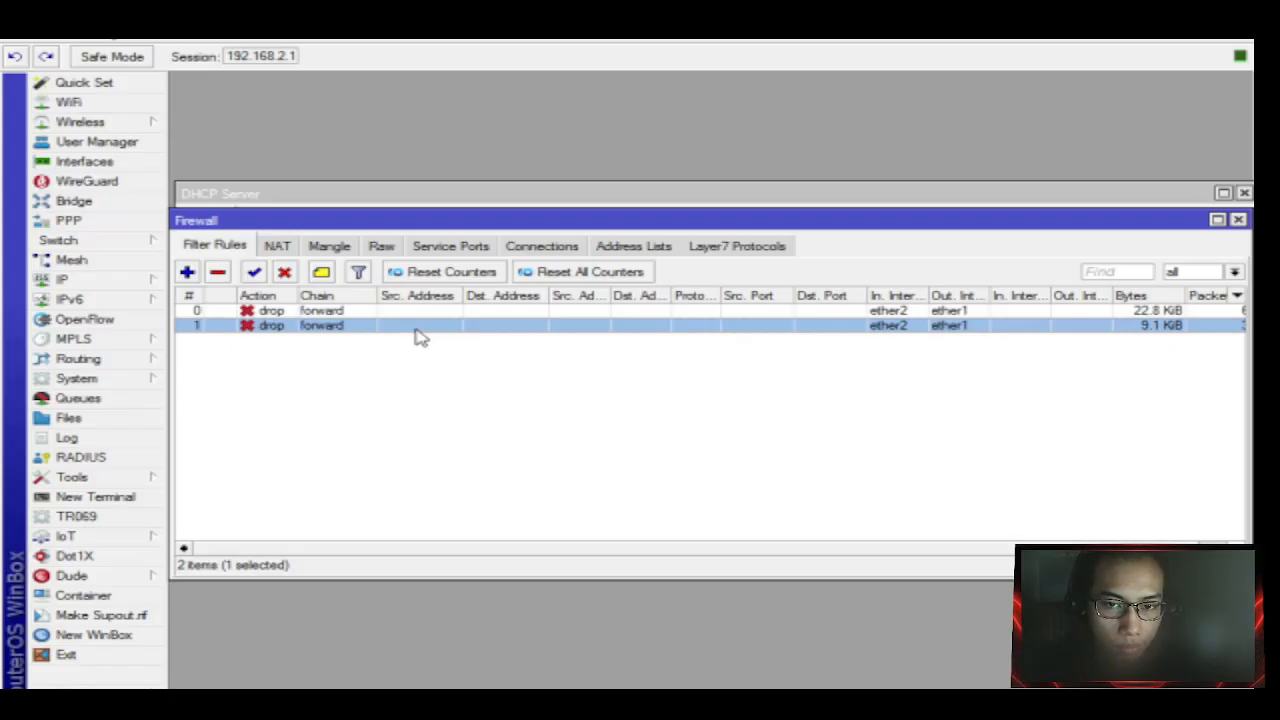
double_click(420, 335)
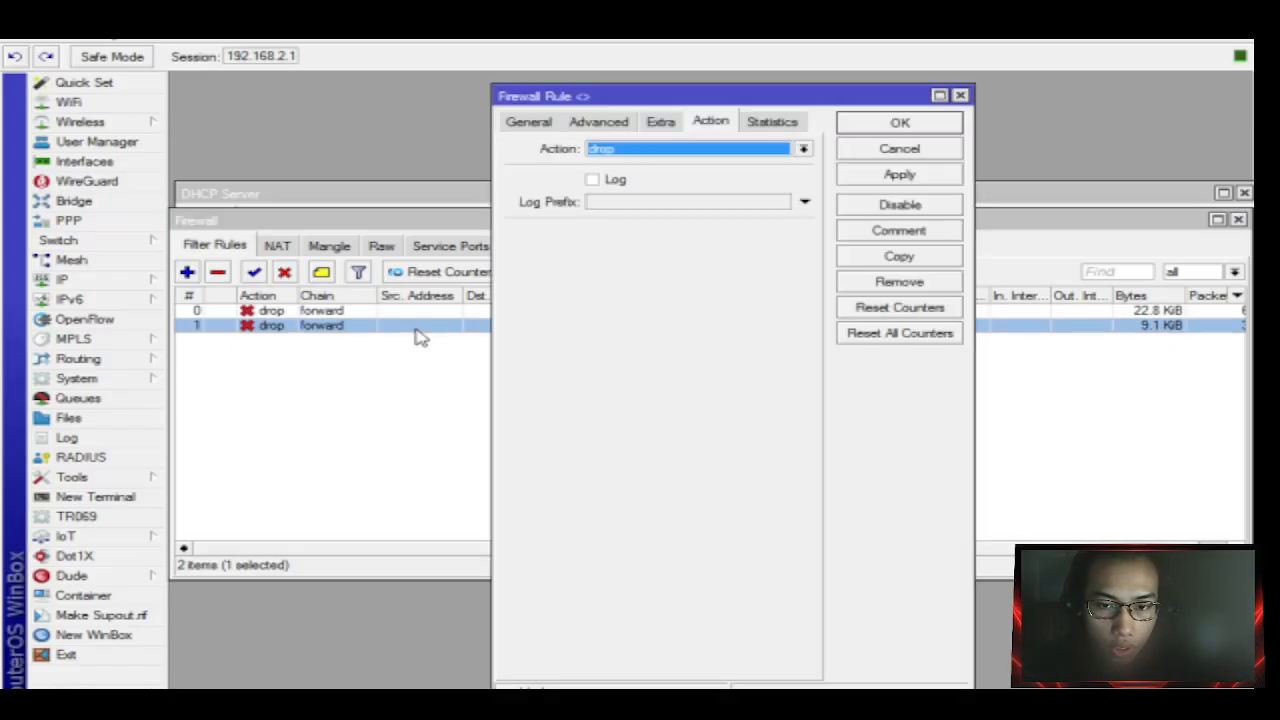
left_click(960, 95)
left_click(640, 246)
left_click(745, 248)
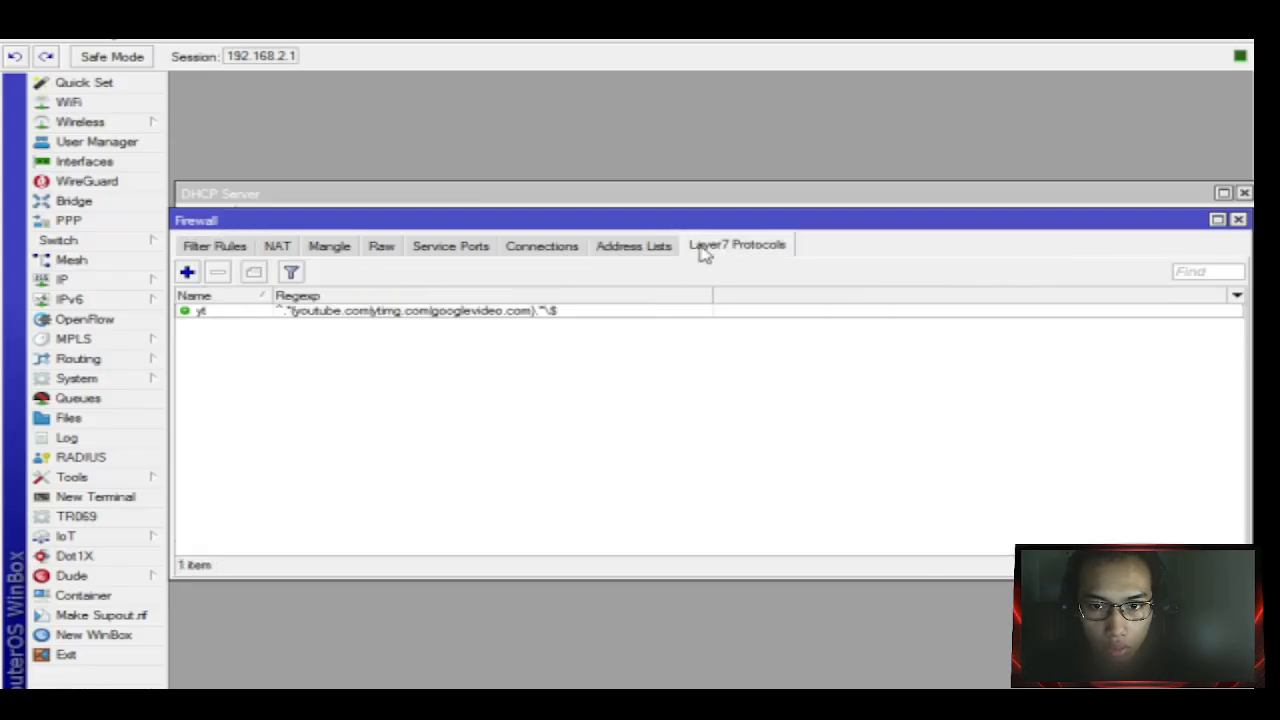
double_click(368, 316)
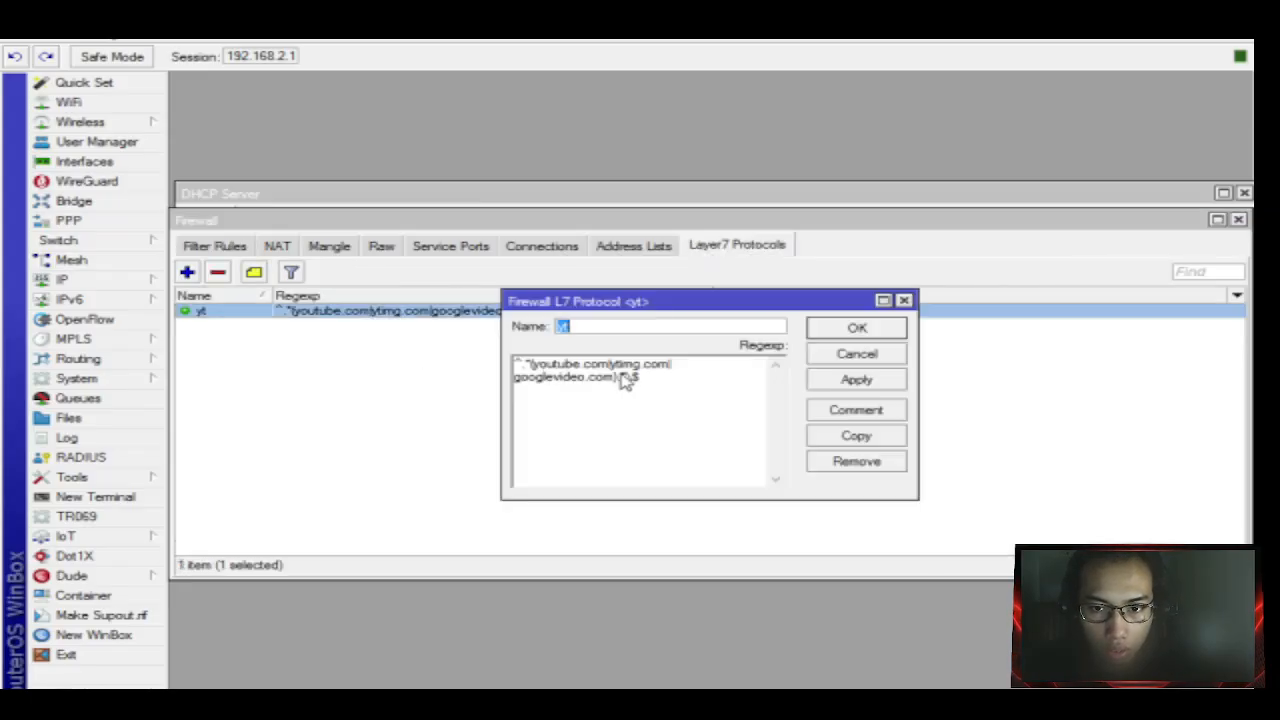
left_click(517, 378)
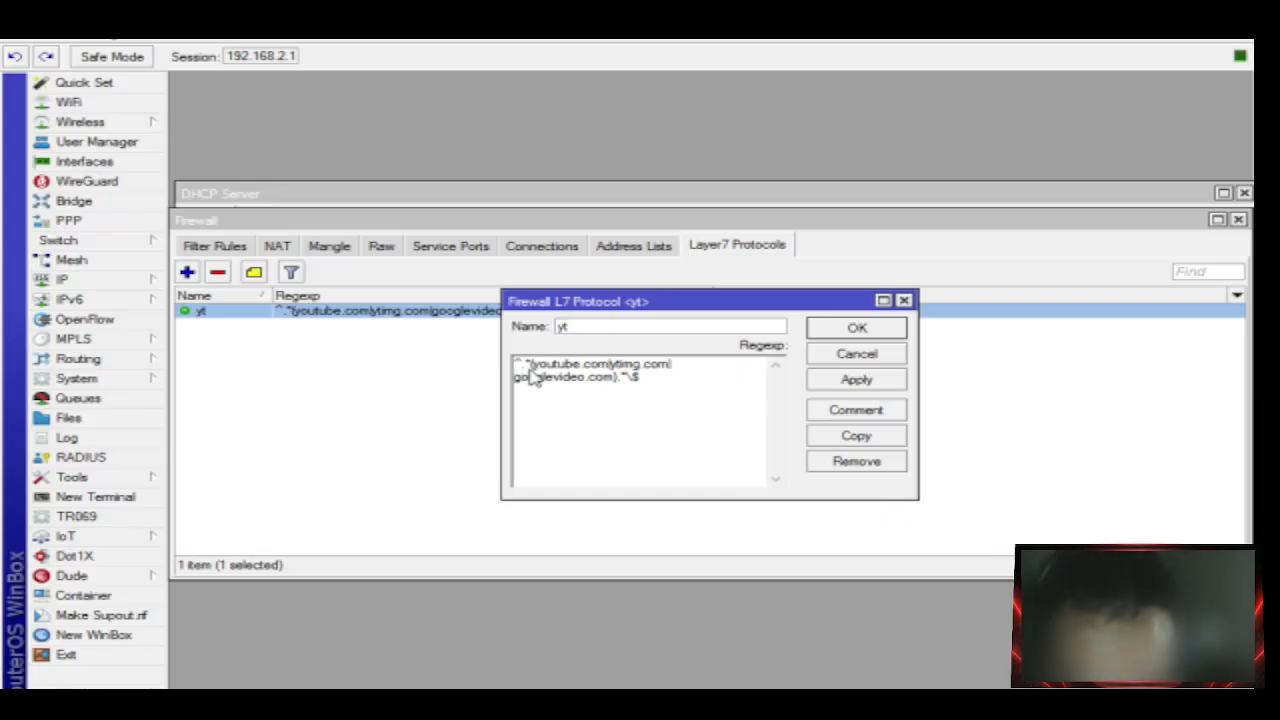
key("BackSpace")
key("BackSpace")
key("BackSpace")
key("BackSpace")
key("BackSpace")
key("BackSpace")
key("BackSpace")
key("BackSpace")
key("BackSpace")
key("BackSpace")
key("BackSpace")
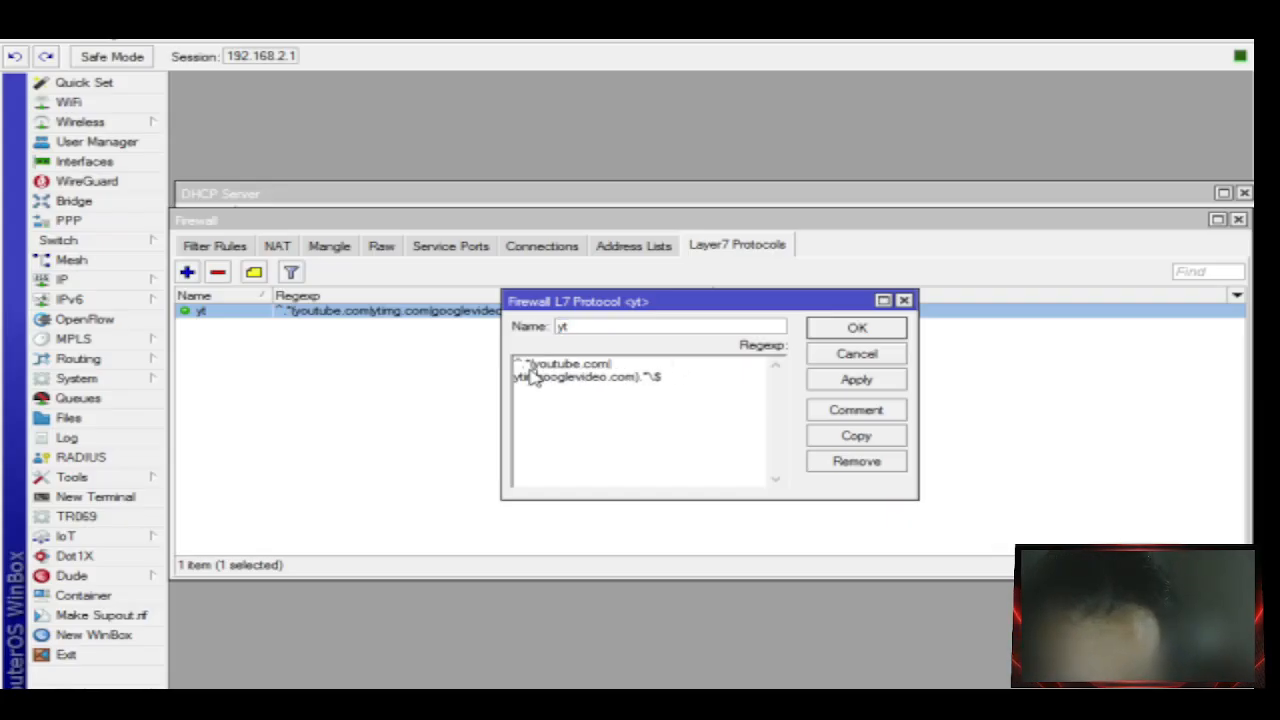
key("BackSpace")
key("BackSpace")
key("BackSpace")
key("BackSpace")
key("BackSpace")
key("BackSpace")
key("BackSpace")
key("BackSpace")
key("BackSpace")
key("BackSpace")
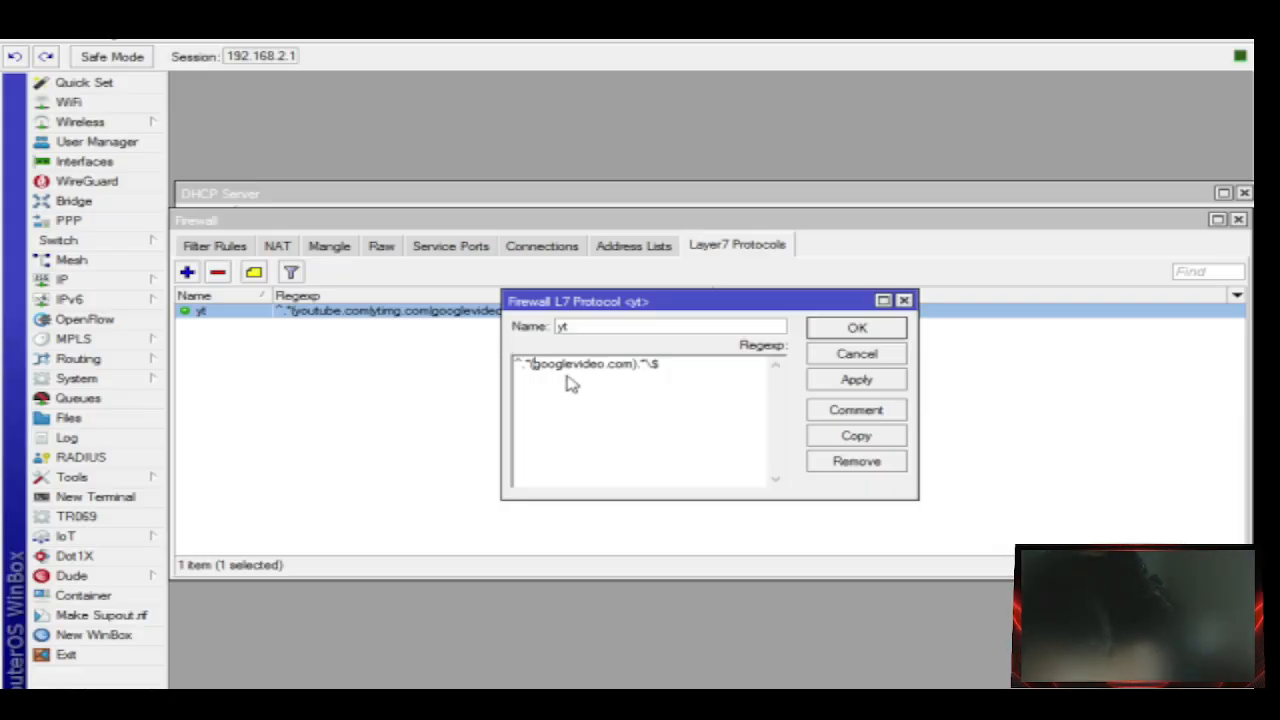
left_click(853, 385)
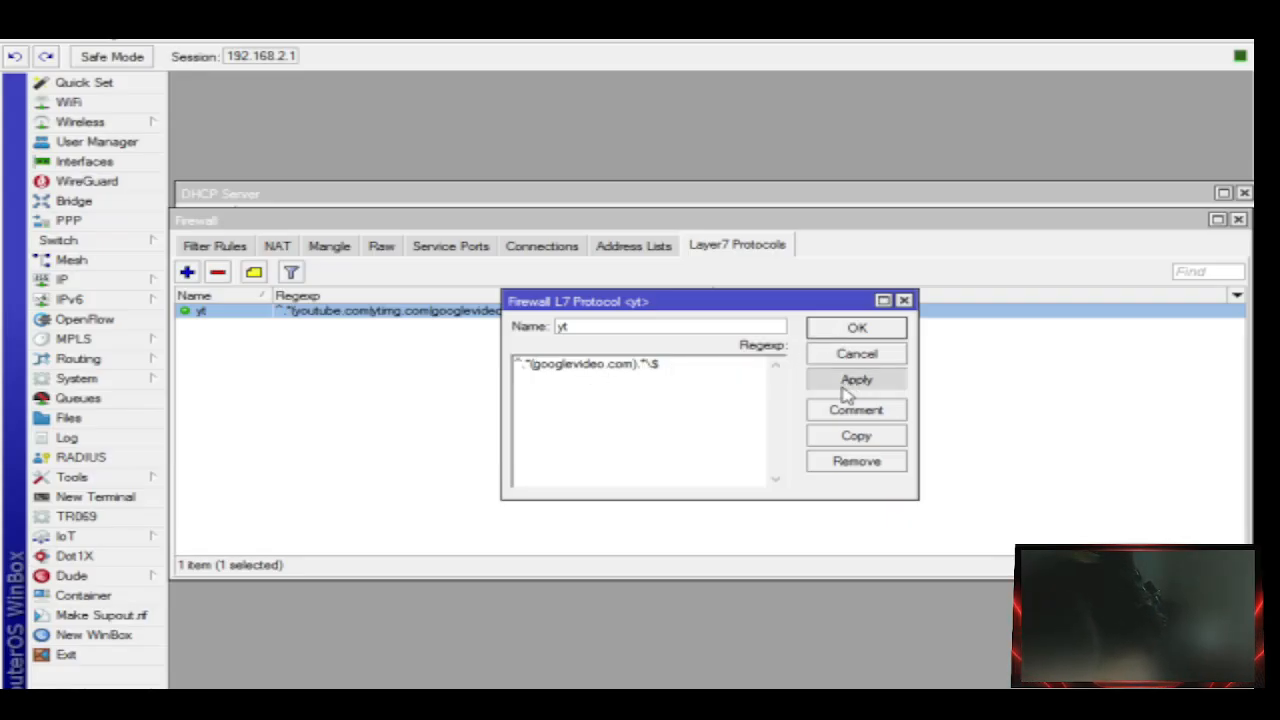
Change the yt regexp to ^.*(googlevideo.com|youtube.be).*\$ and save it.
left_click(635, 368)
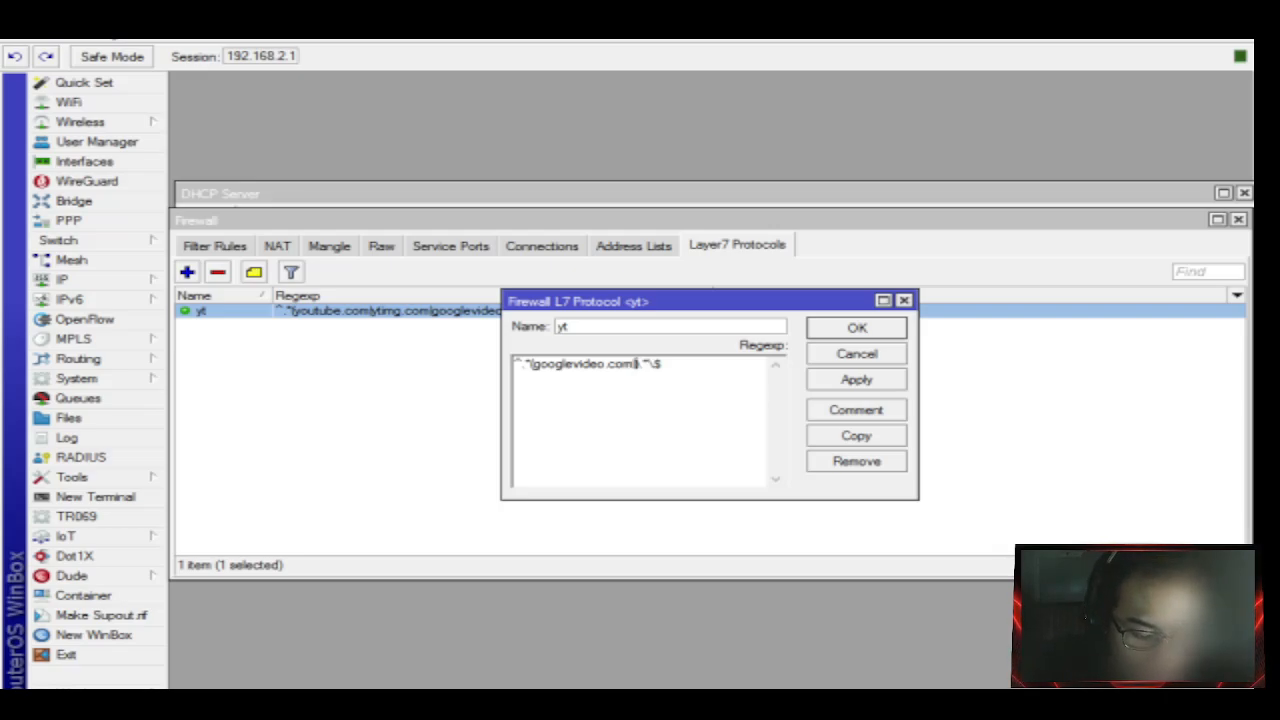
key("BackSpace")
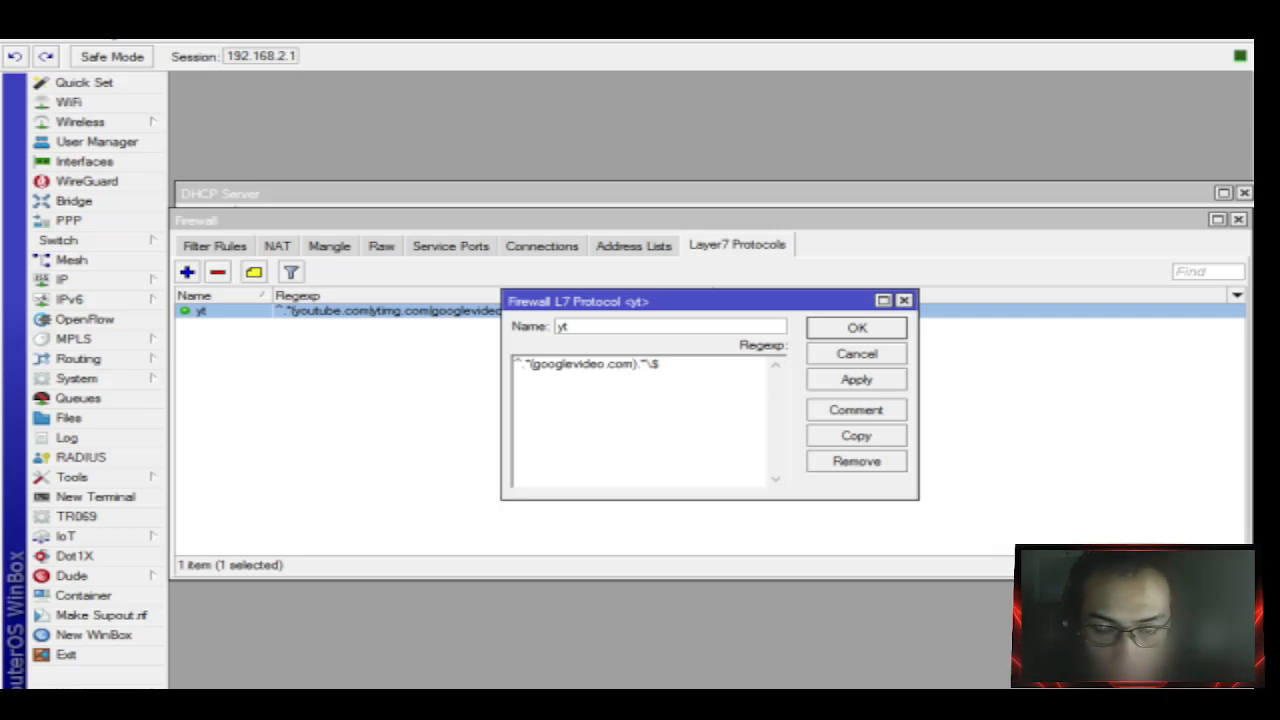
type("\\|")
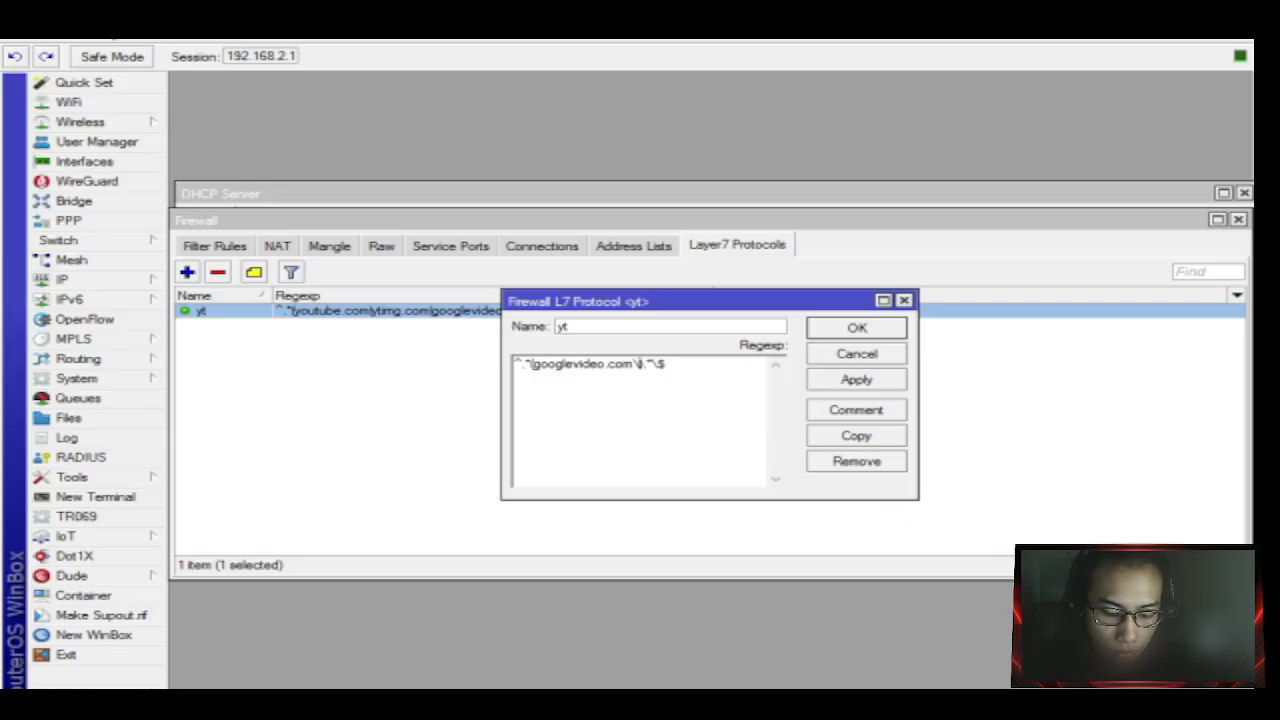
key("BackSpace")
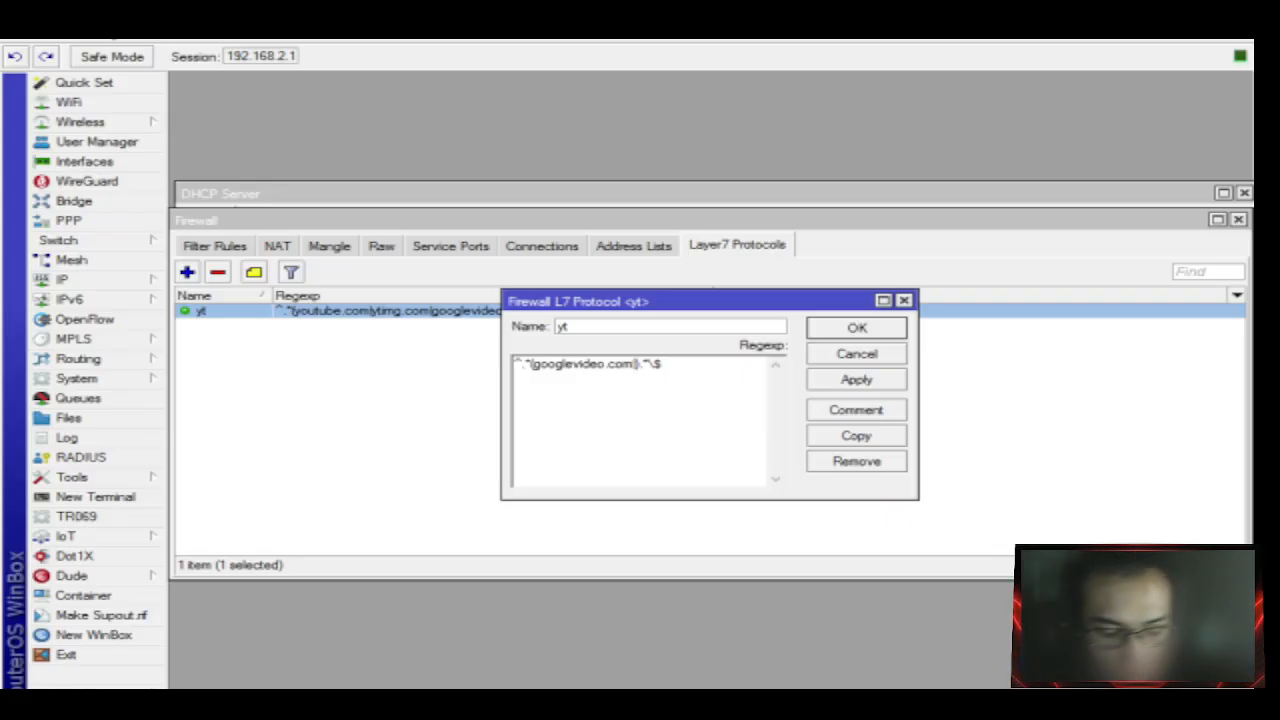
type("youtube")
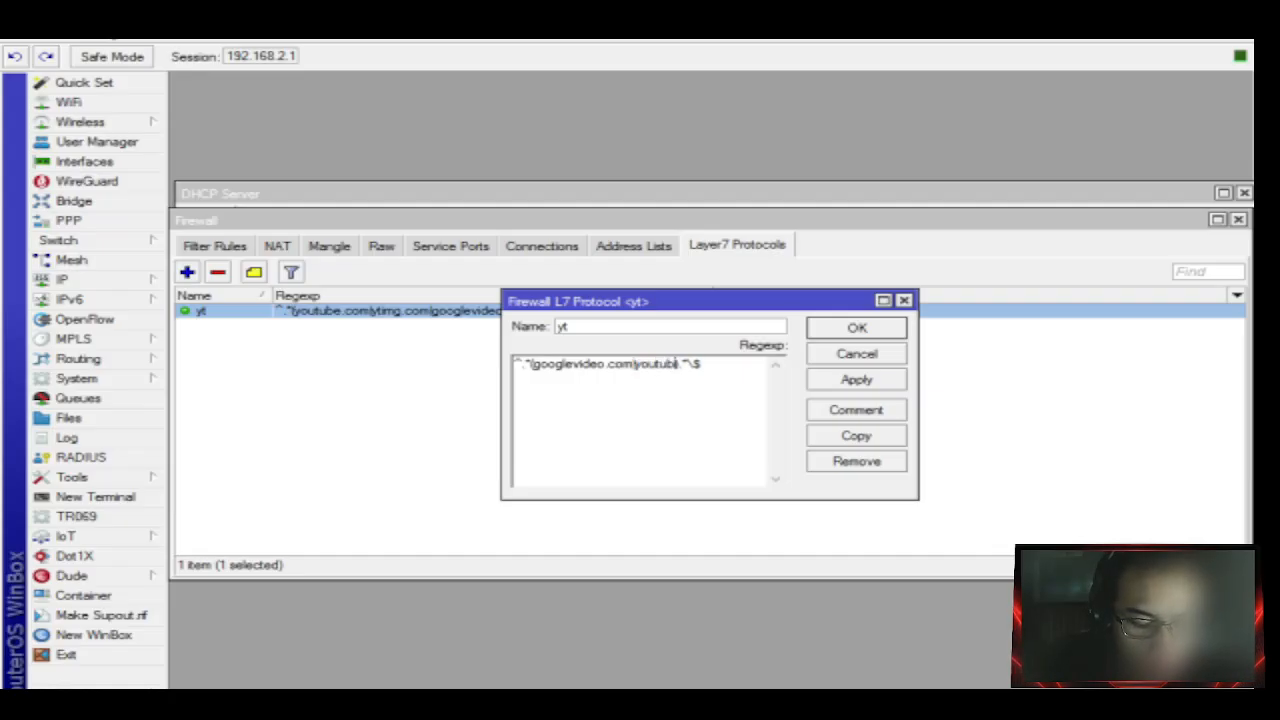
type("e")
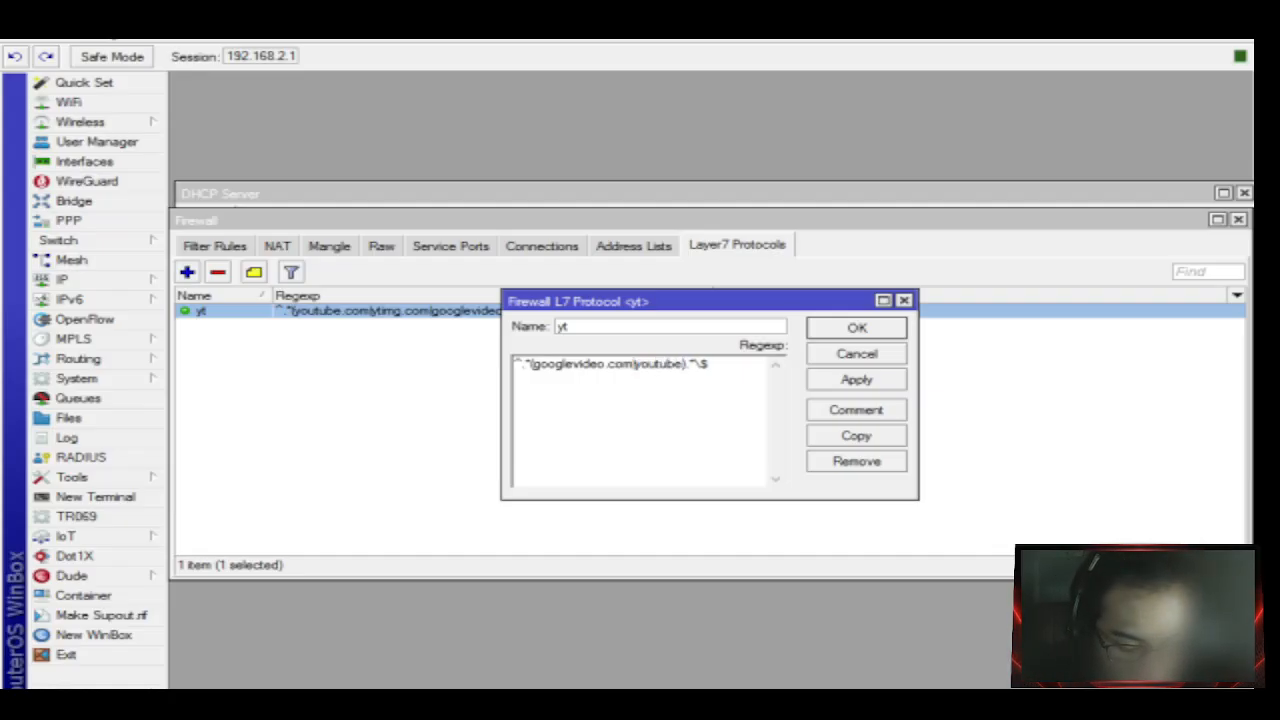
type(".")
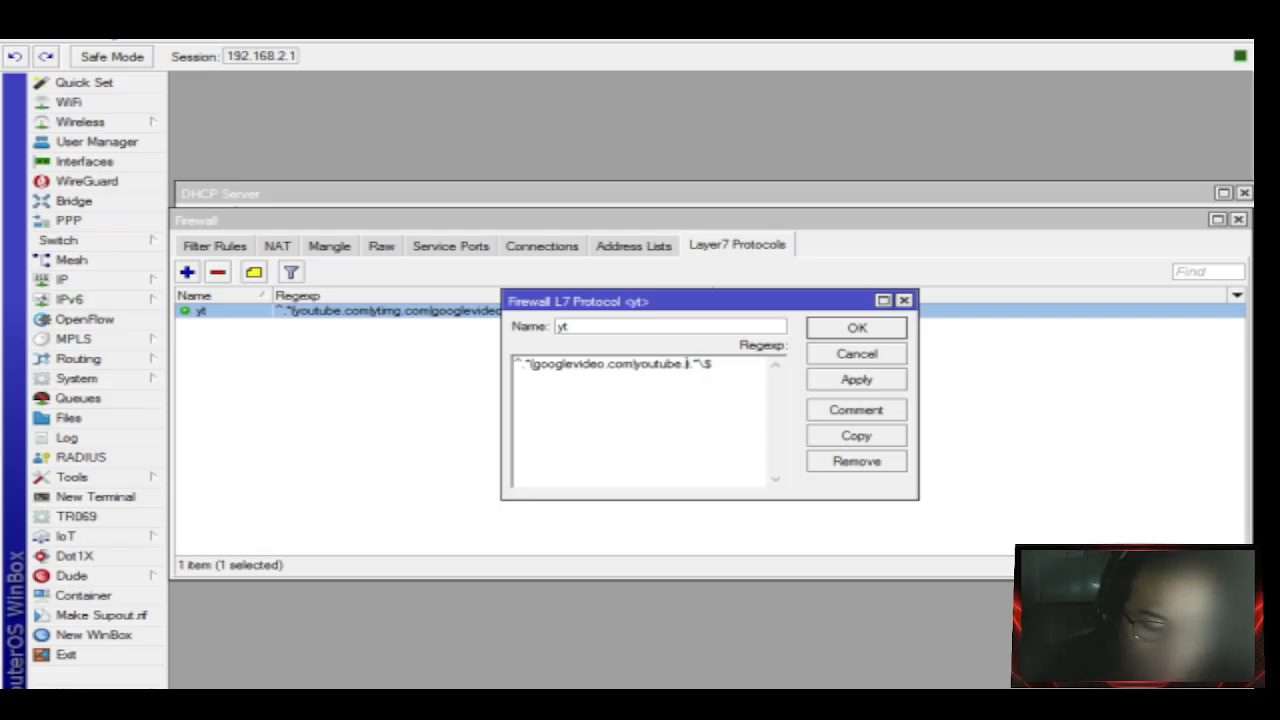
type("be")
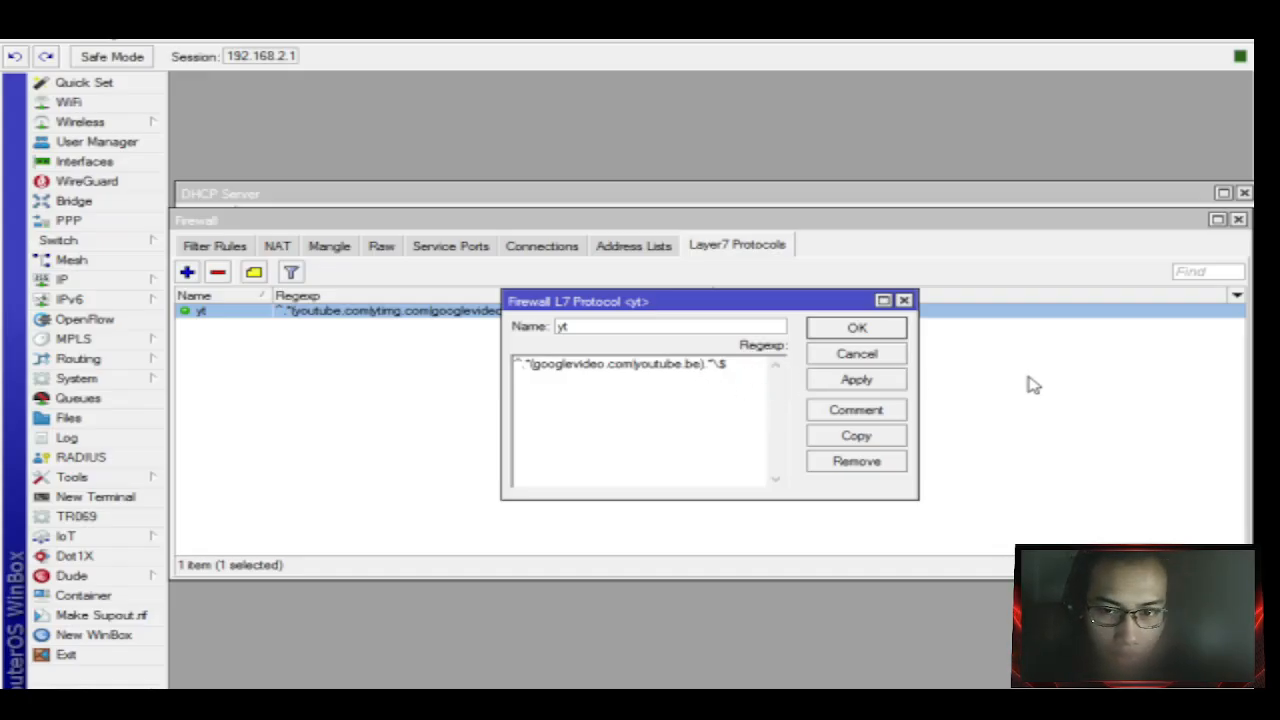
left_click(854, 381)
left_click(857, 329)
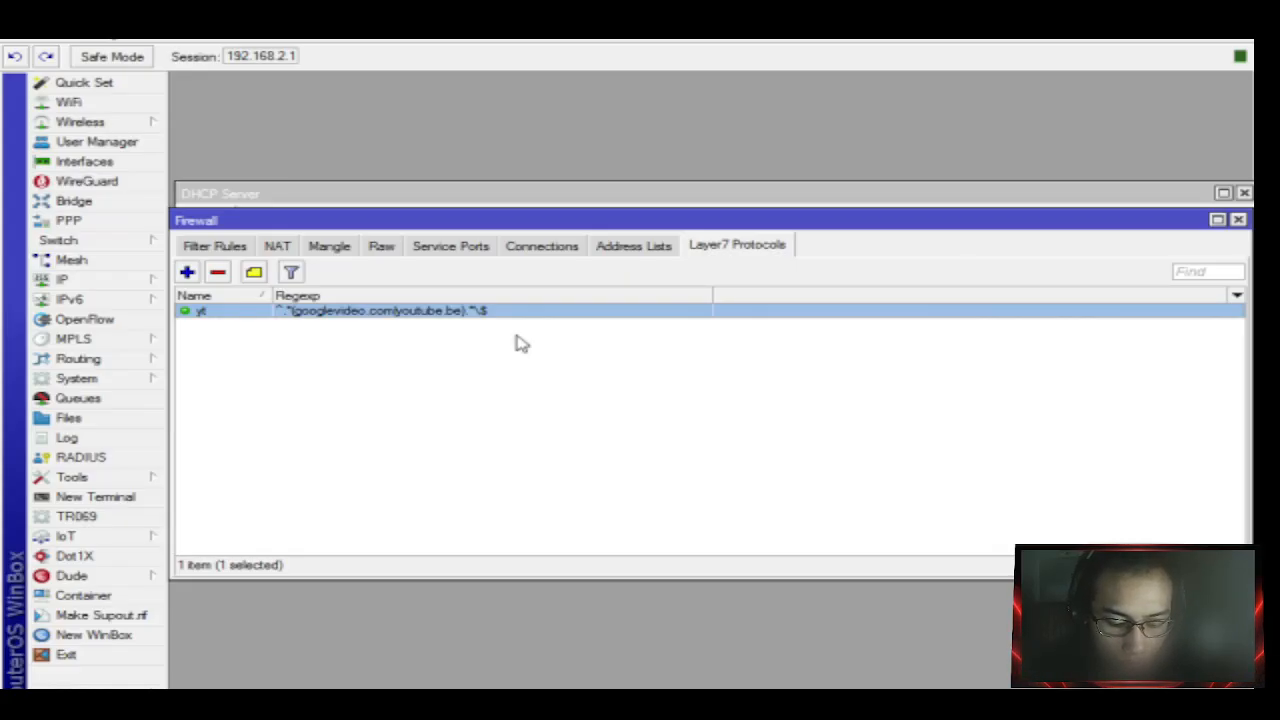
Reopen filter rule 1, confirm its Layer7 Protocol is yt, and apply it.
left_click(220, 246)
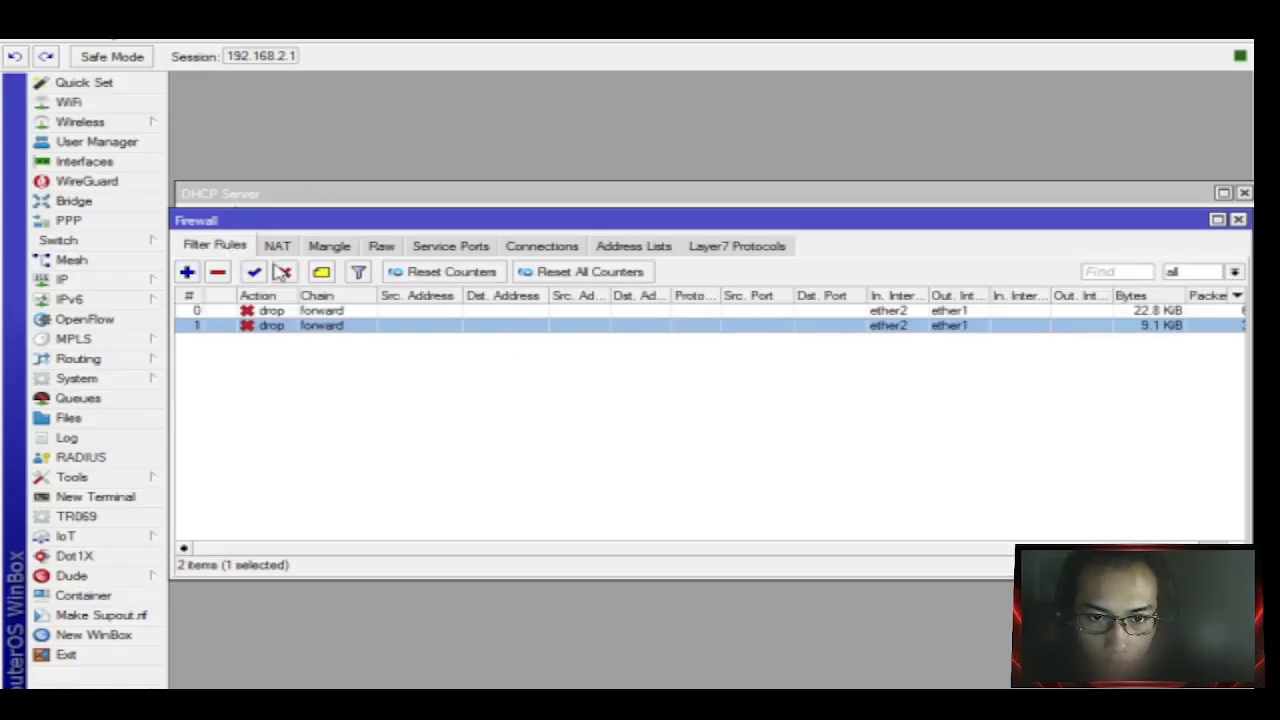
double_click(342, 326)
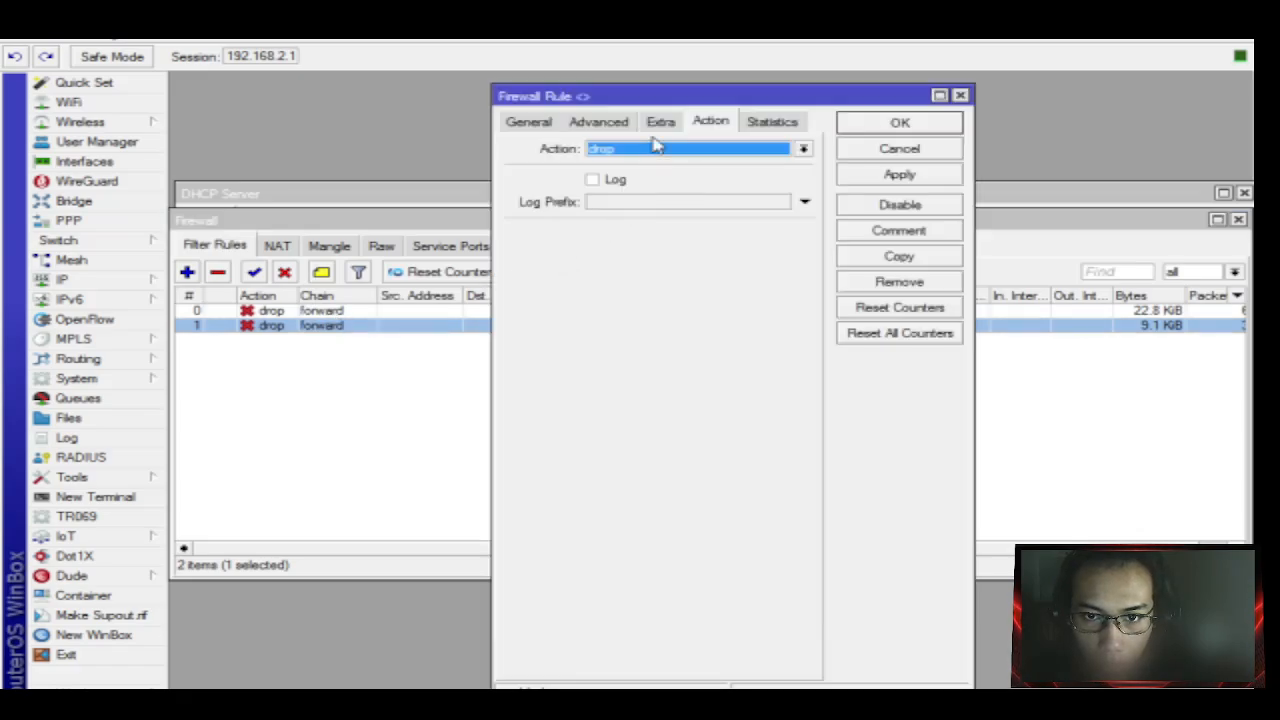
left_click(596, 122)
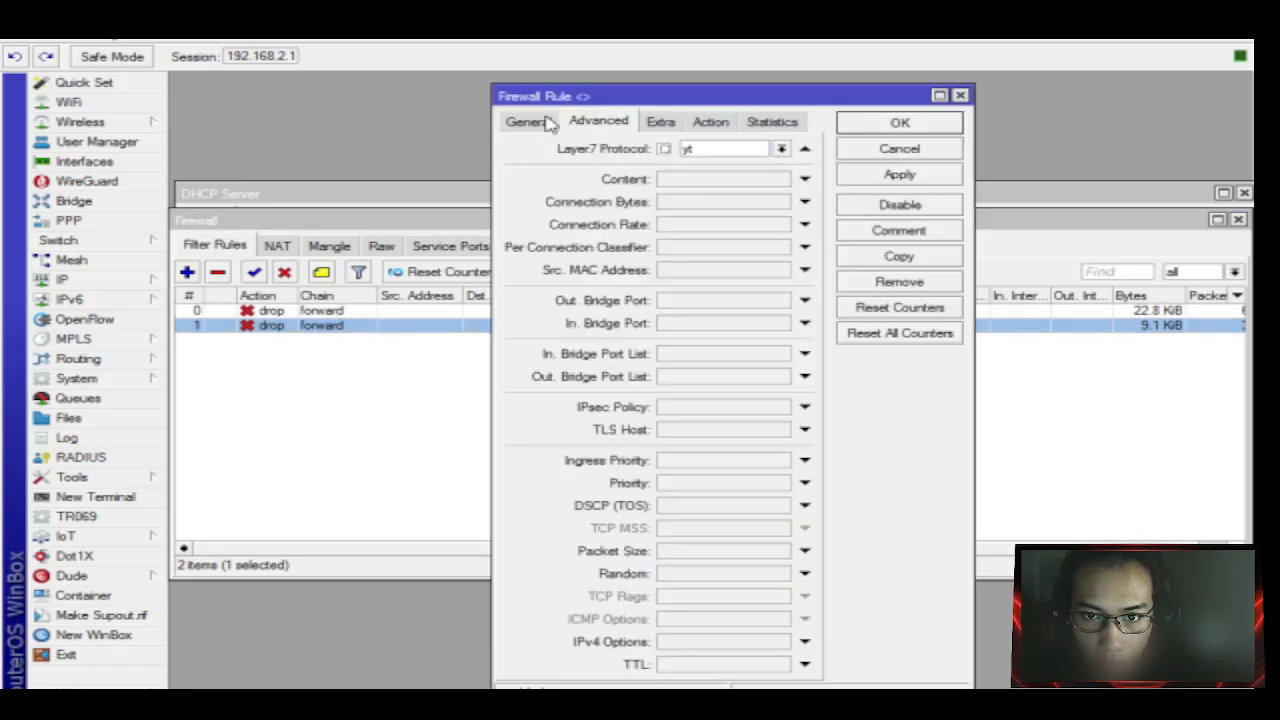
left_click(914, 173)
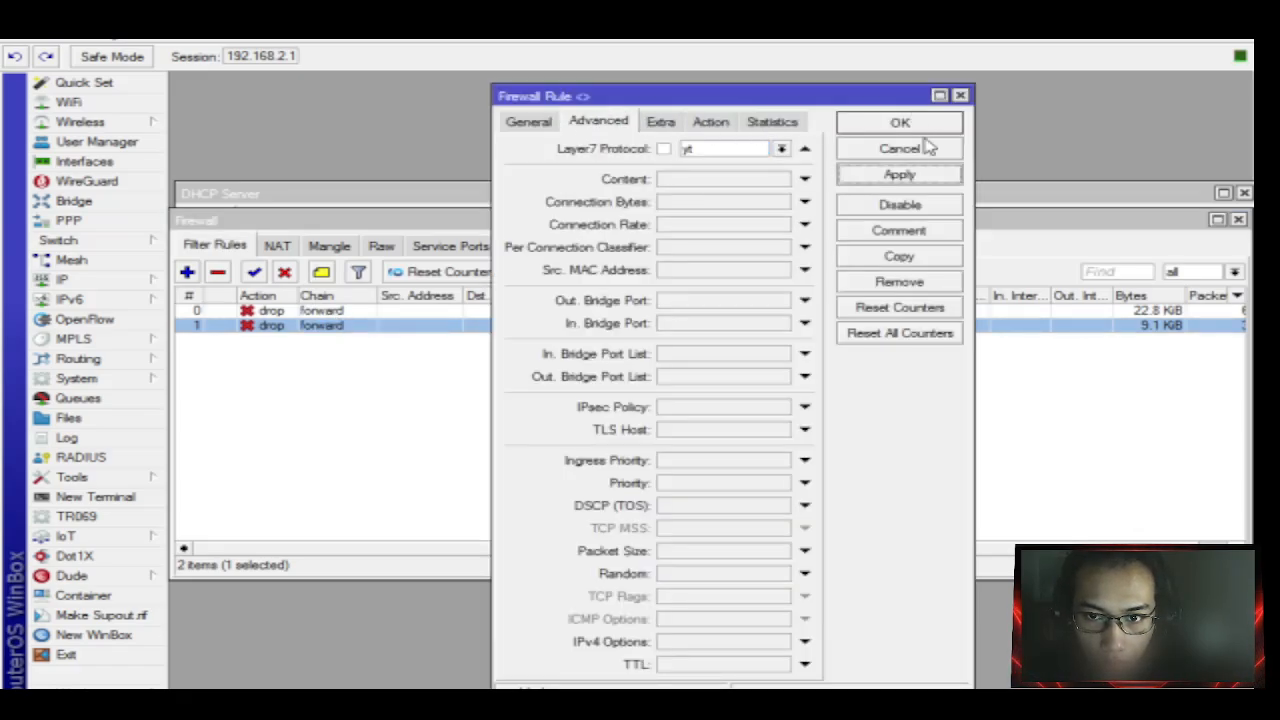
left_click(928, 123)
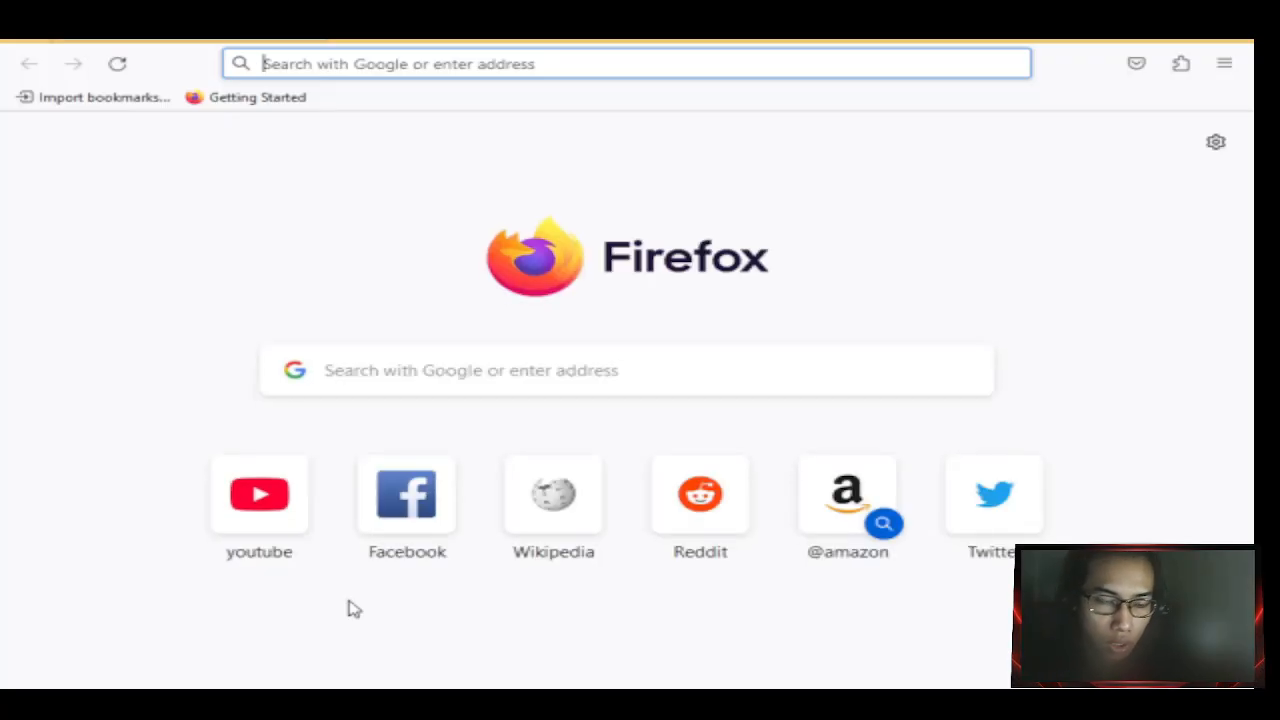
Open YouTube from the new-tab shortcut and dismiss the default-browser prompt.
left_click(283, 518)
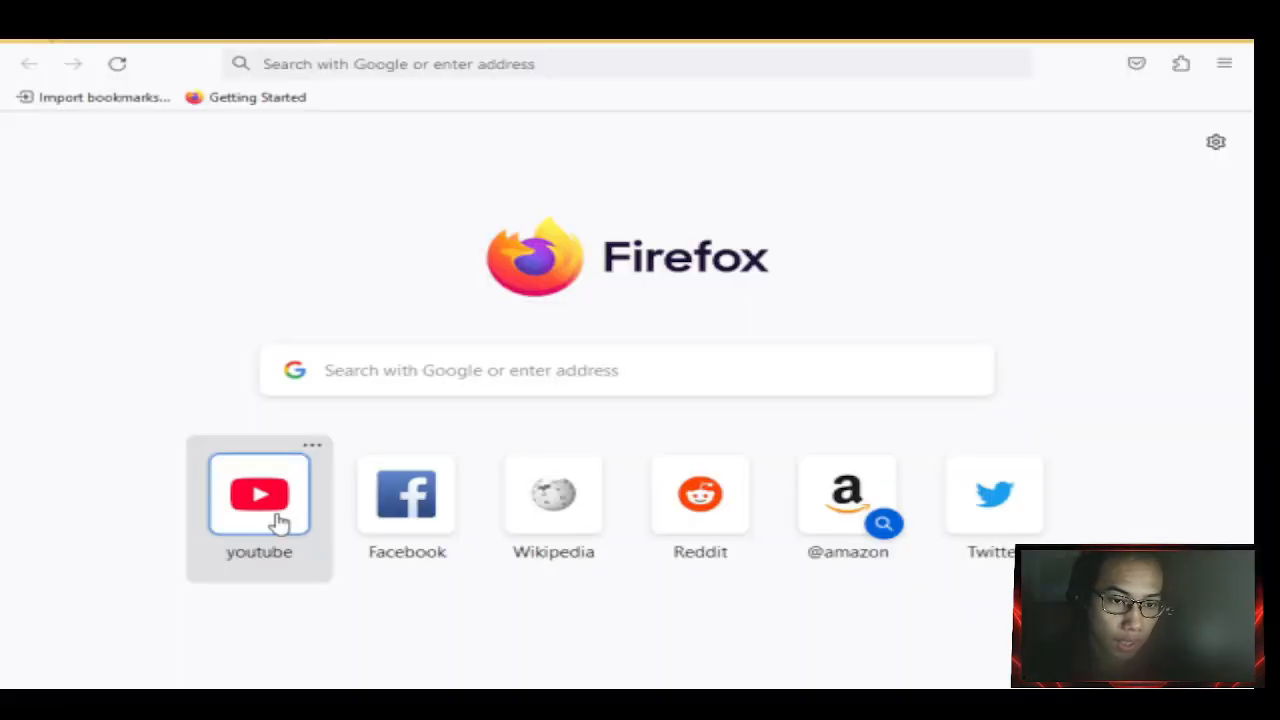
left_click(273, 516)
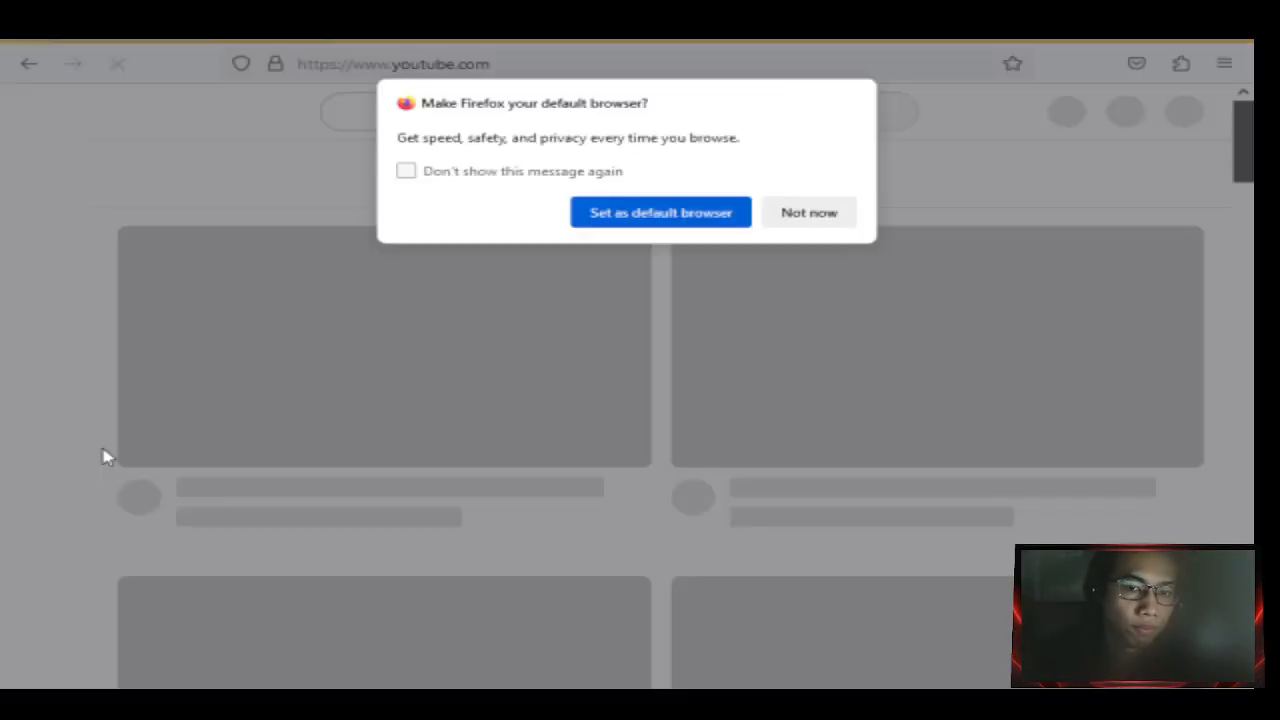
left_click(827, 216)
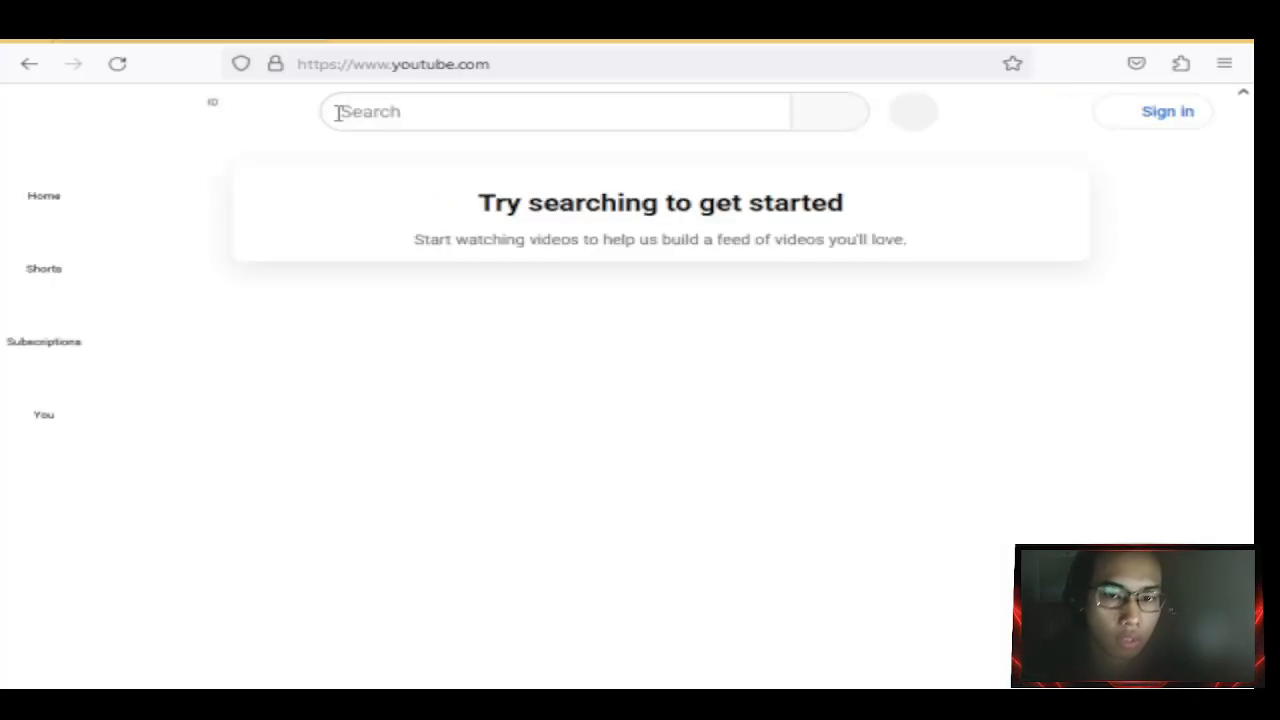
left_click(399, 113)
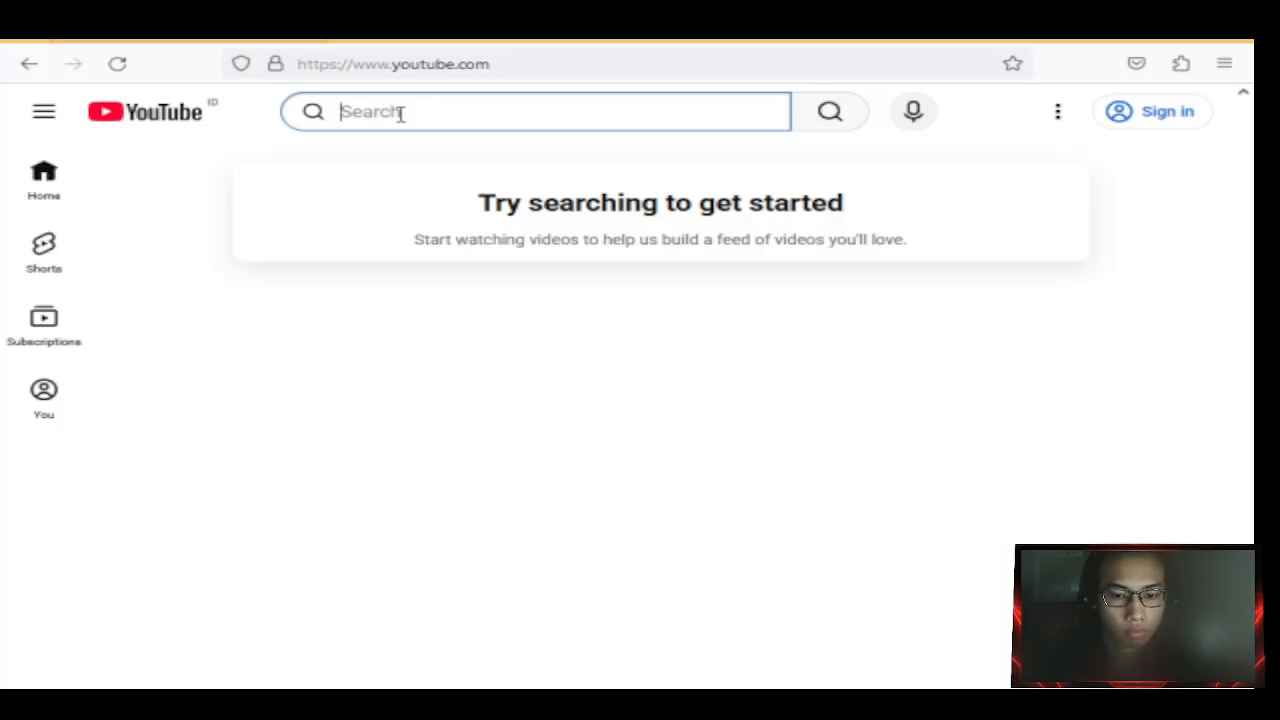
Search YouTube for 'golden brown' and open The Stranglers' Golden Brown video.
type("gol")
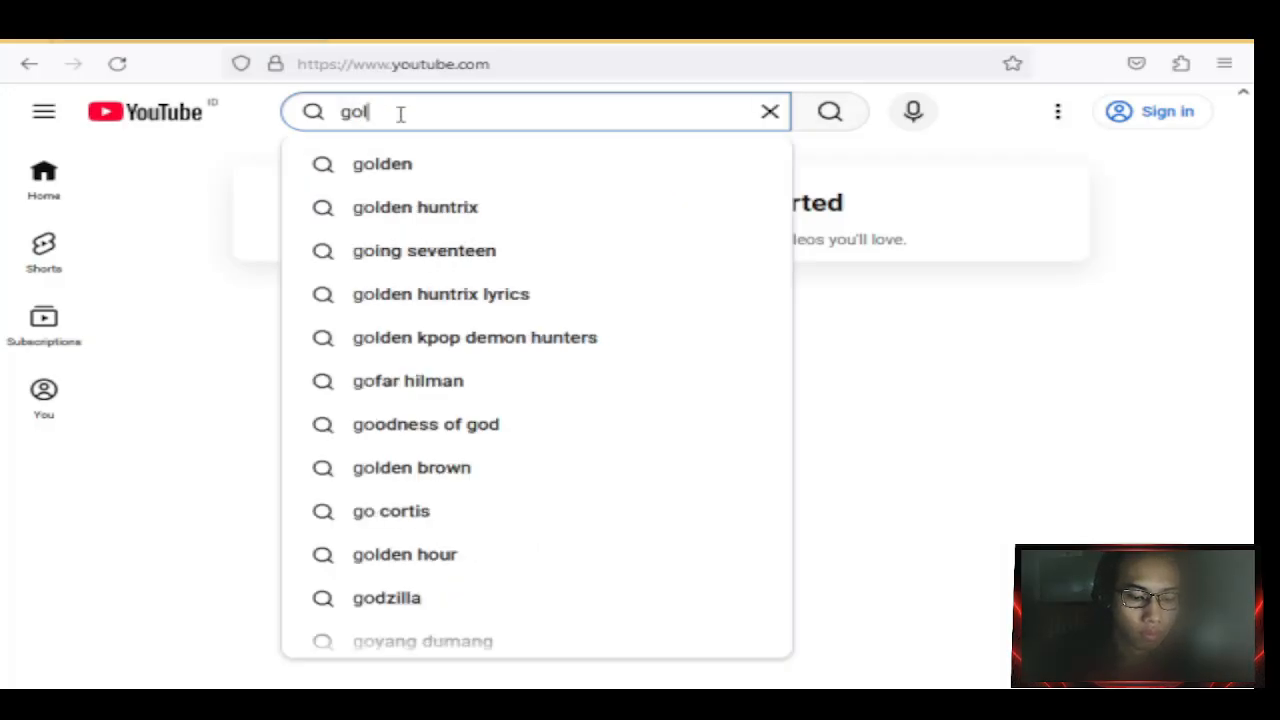
type("den br")
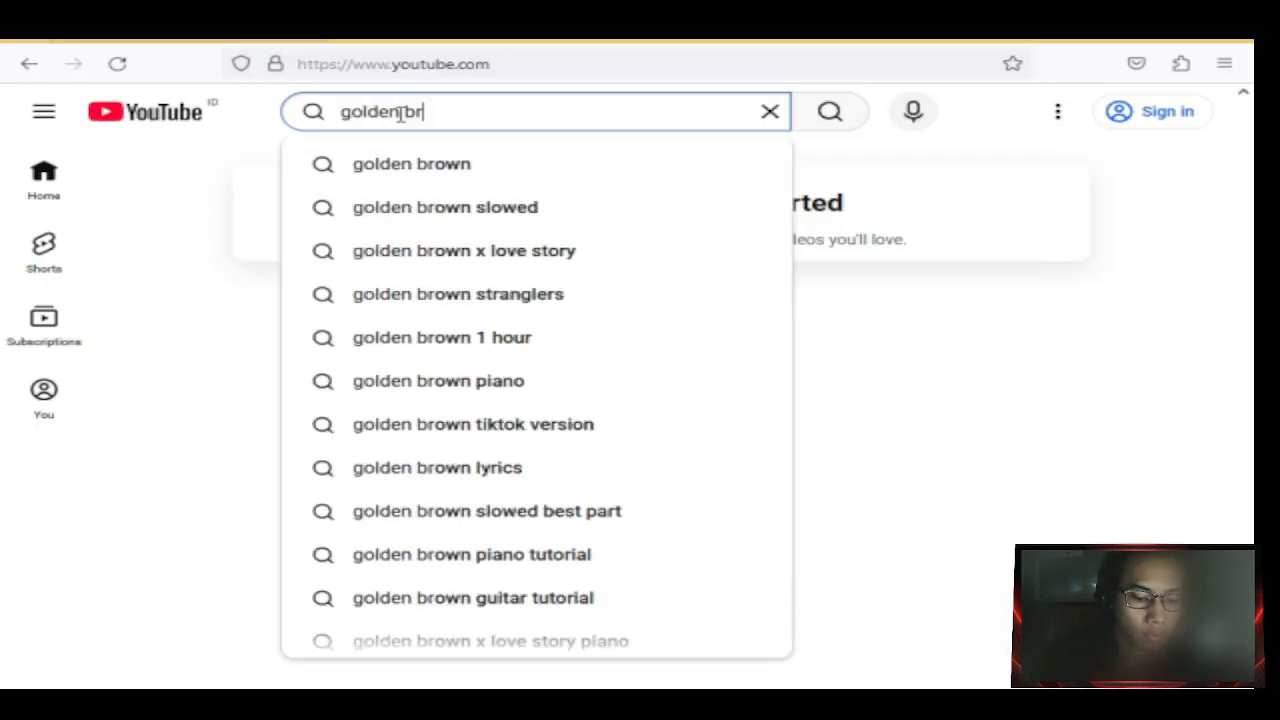
key("Down")
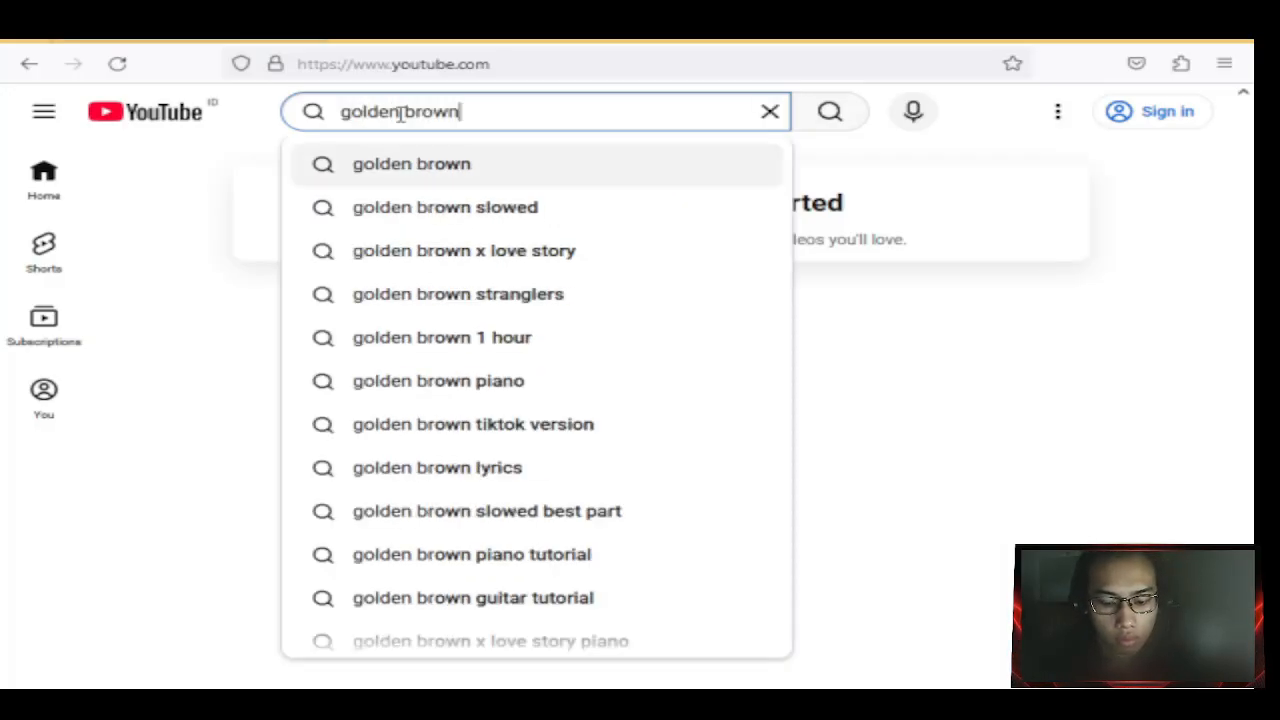
key("Return")
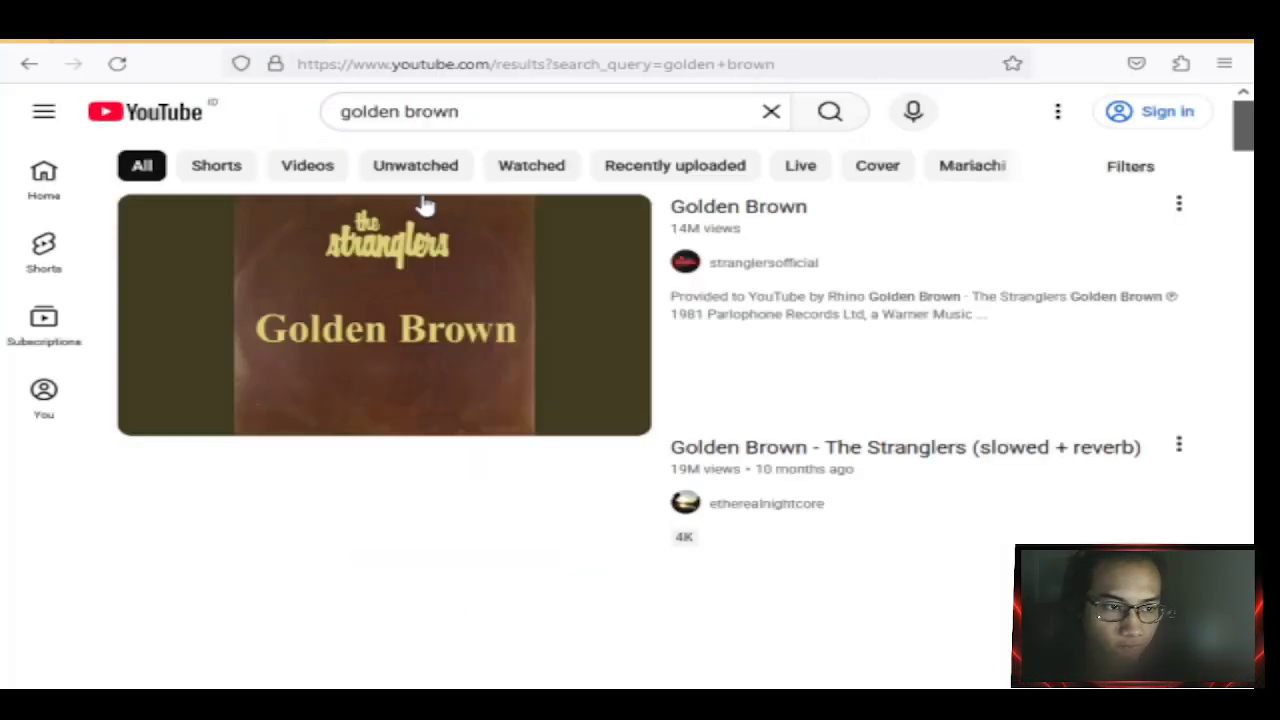
right_click(420, 200)
left_click(315, 250)
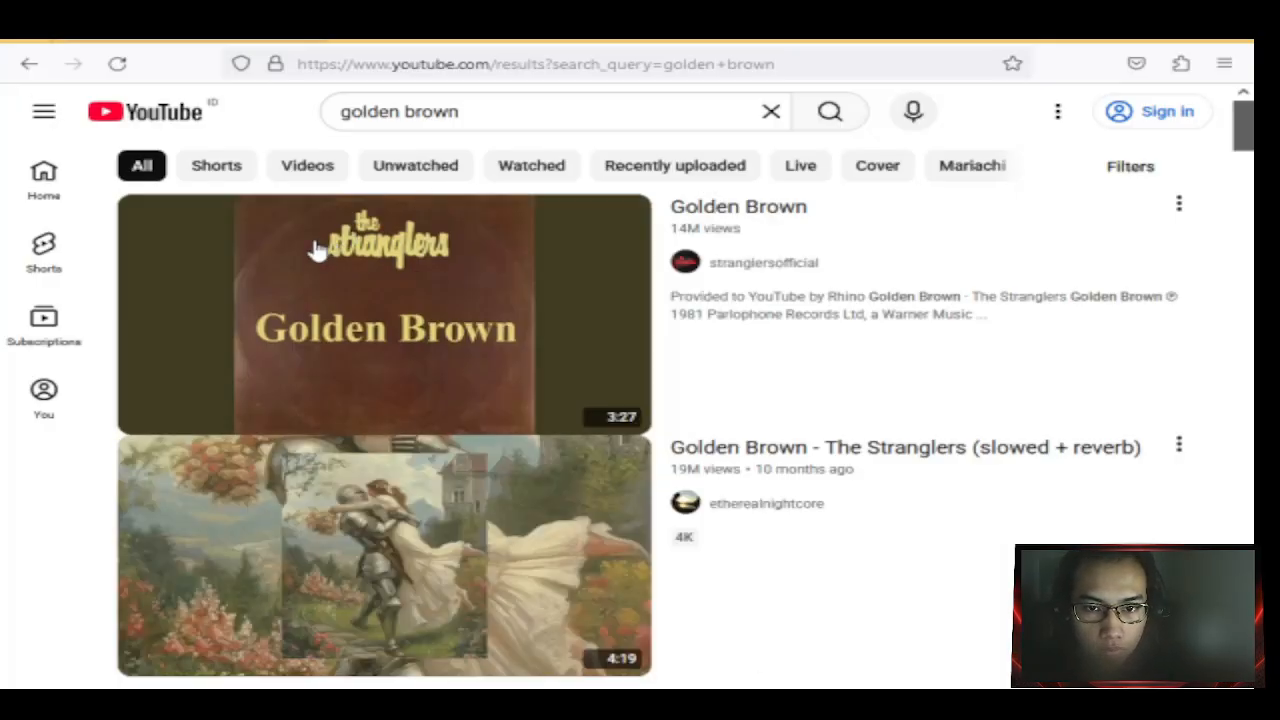
left_click(315, 250)
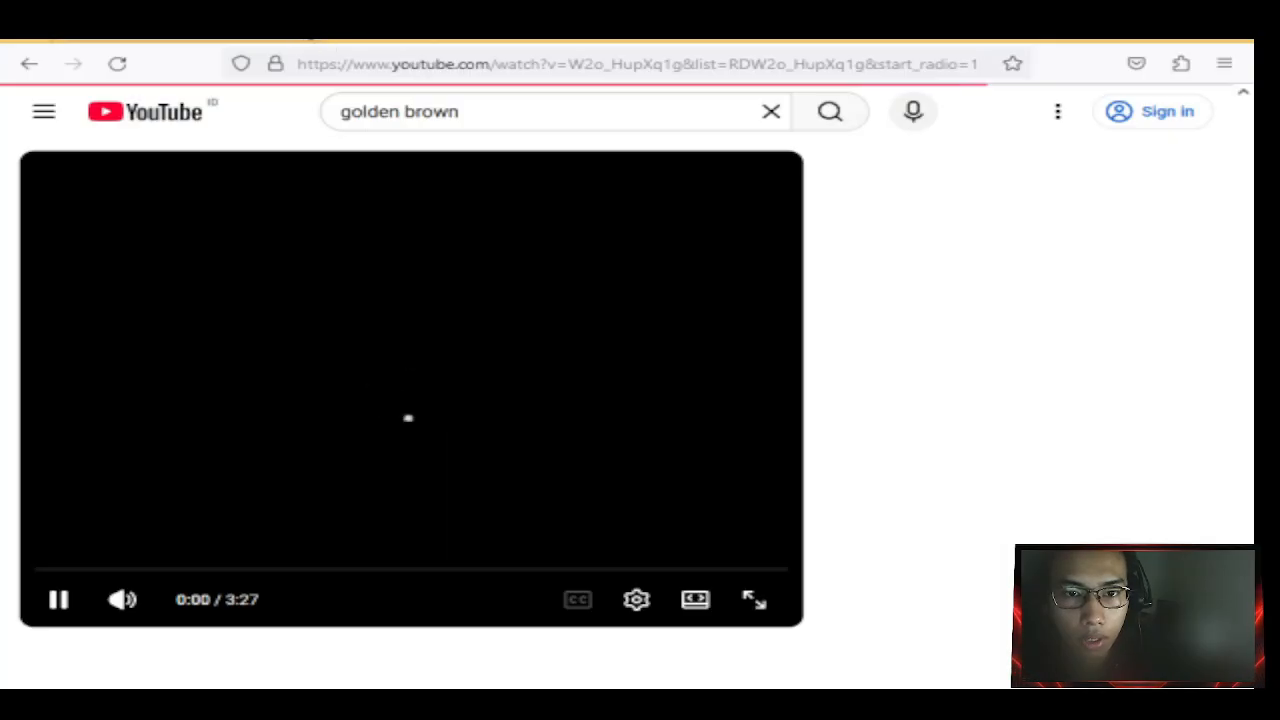
left_click(335, 30)
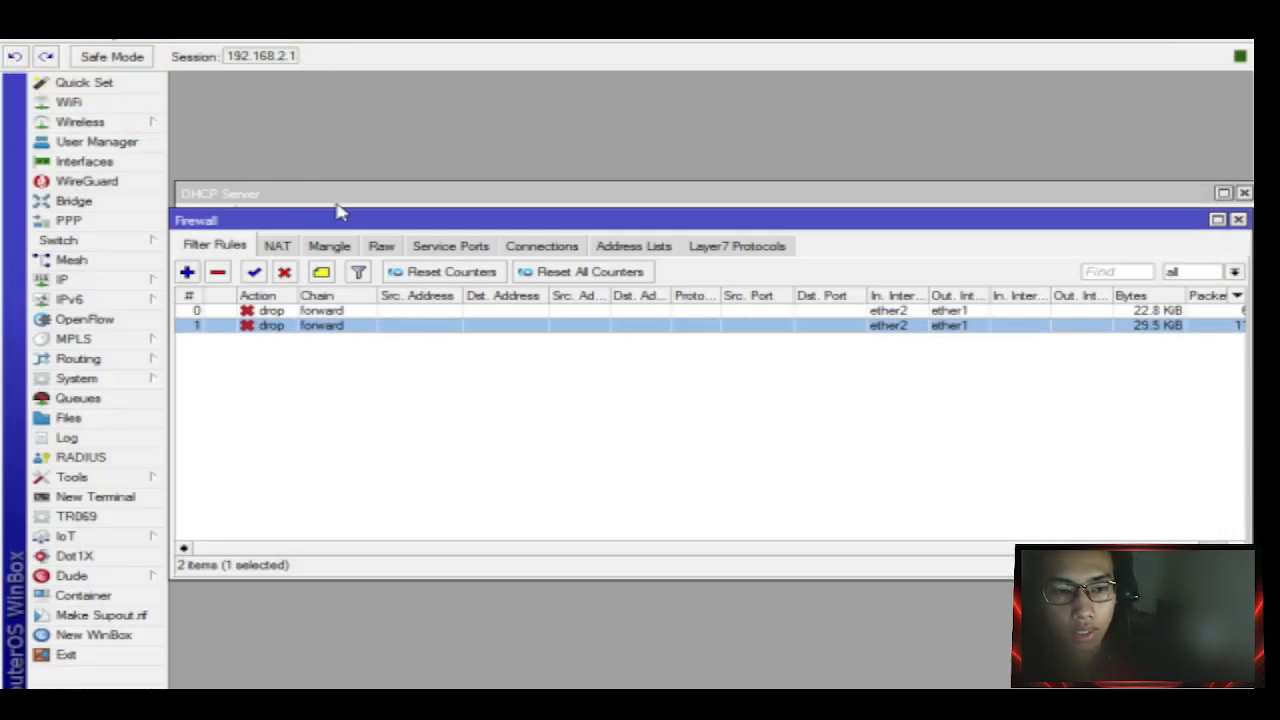